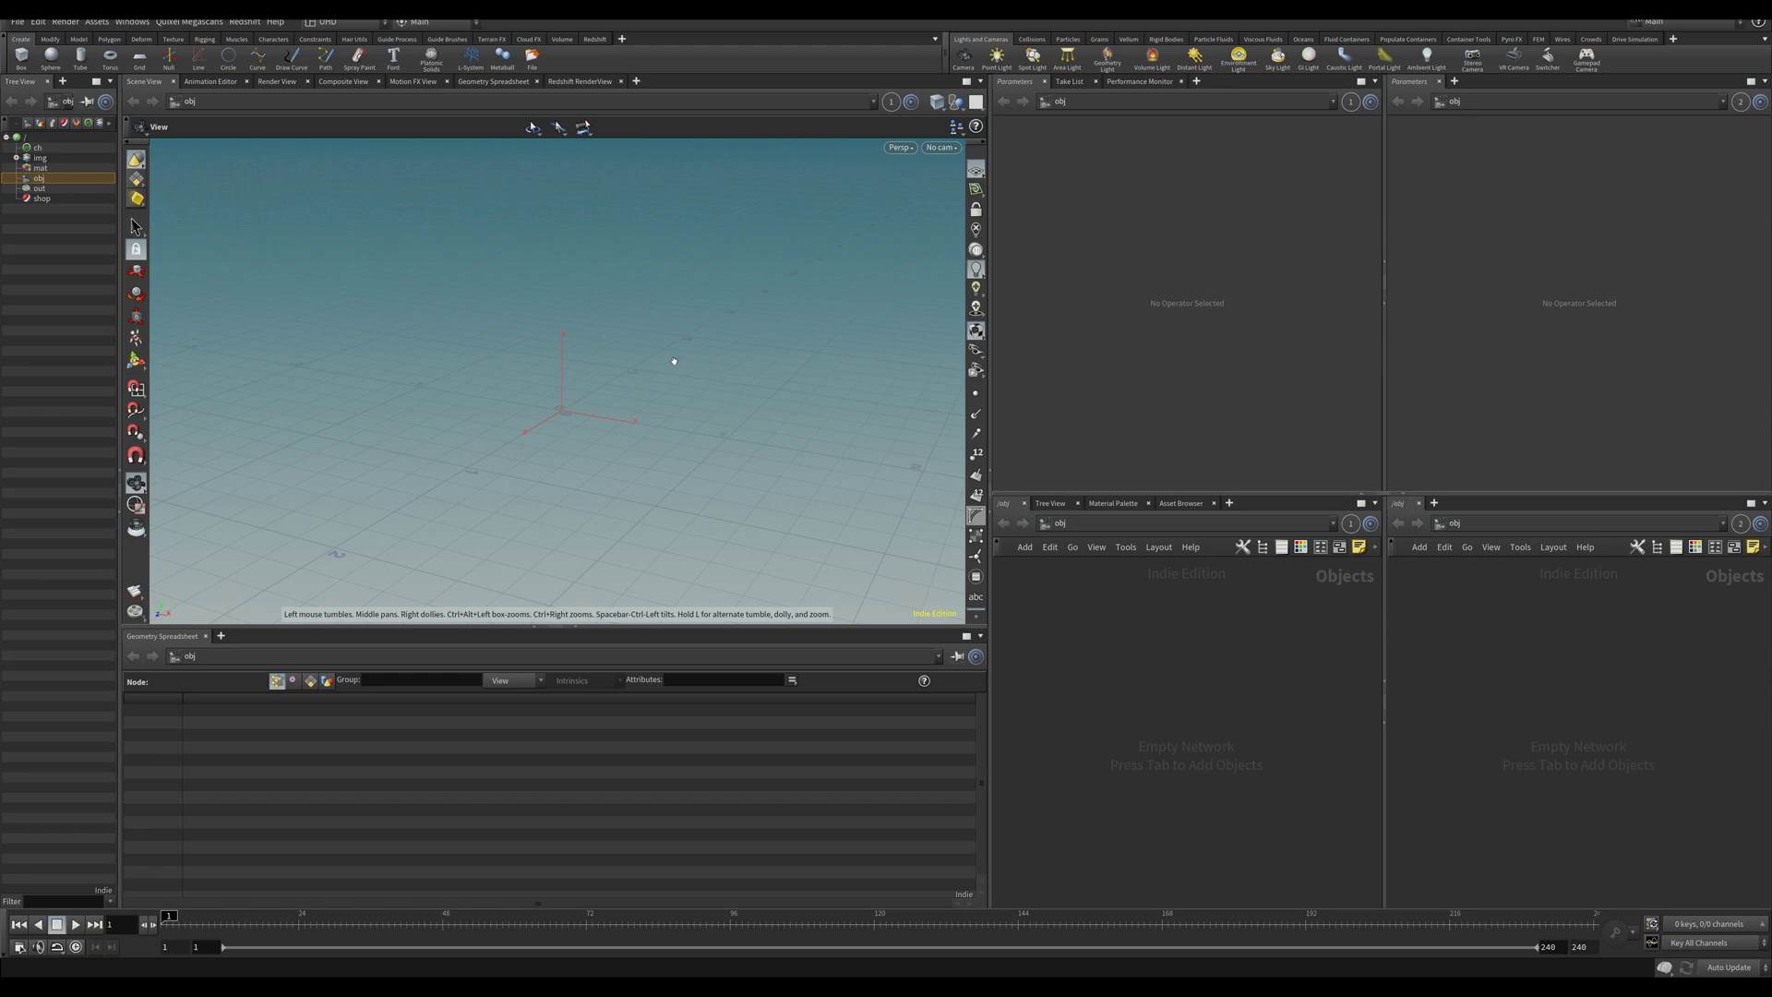
# Create a box object and raise its Center Y above the grid.
pyautogui.click(26, 65)
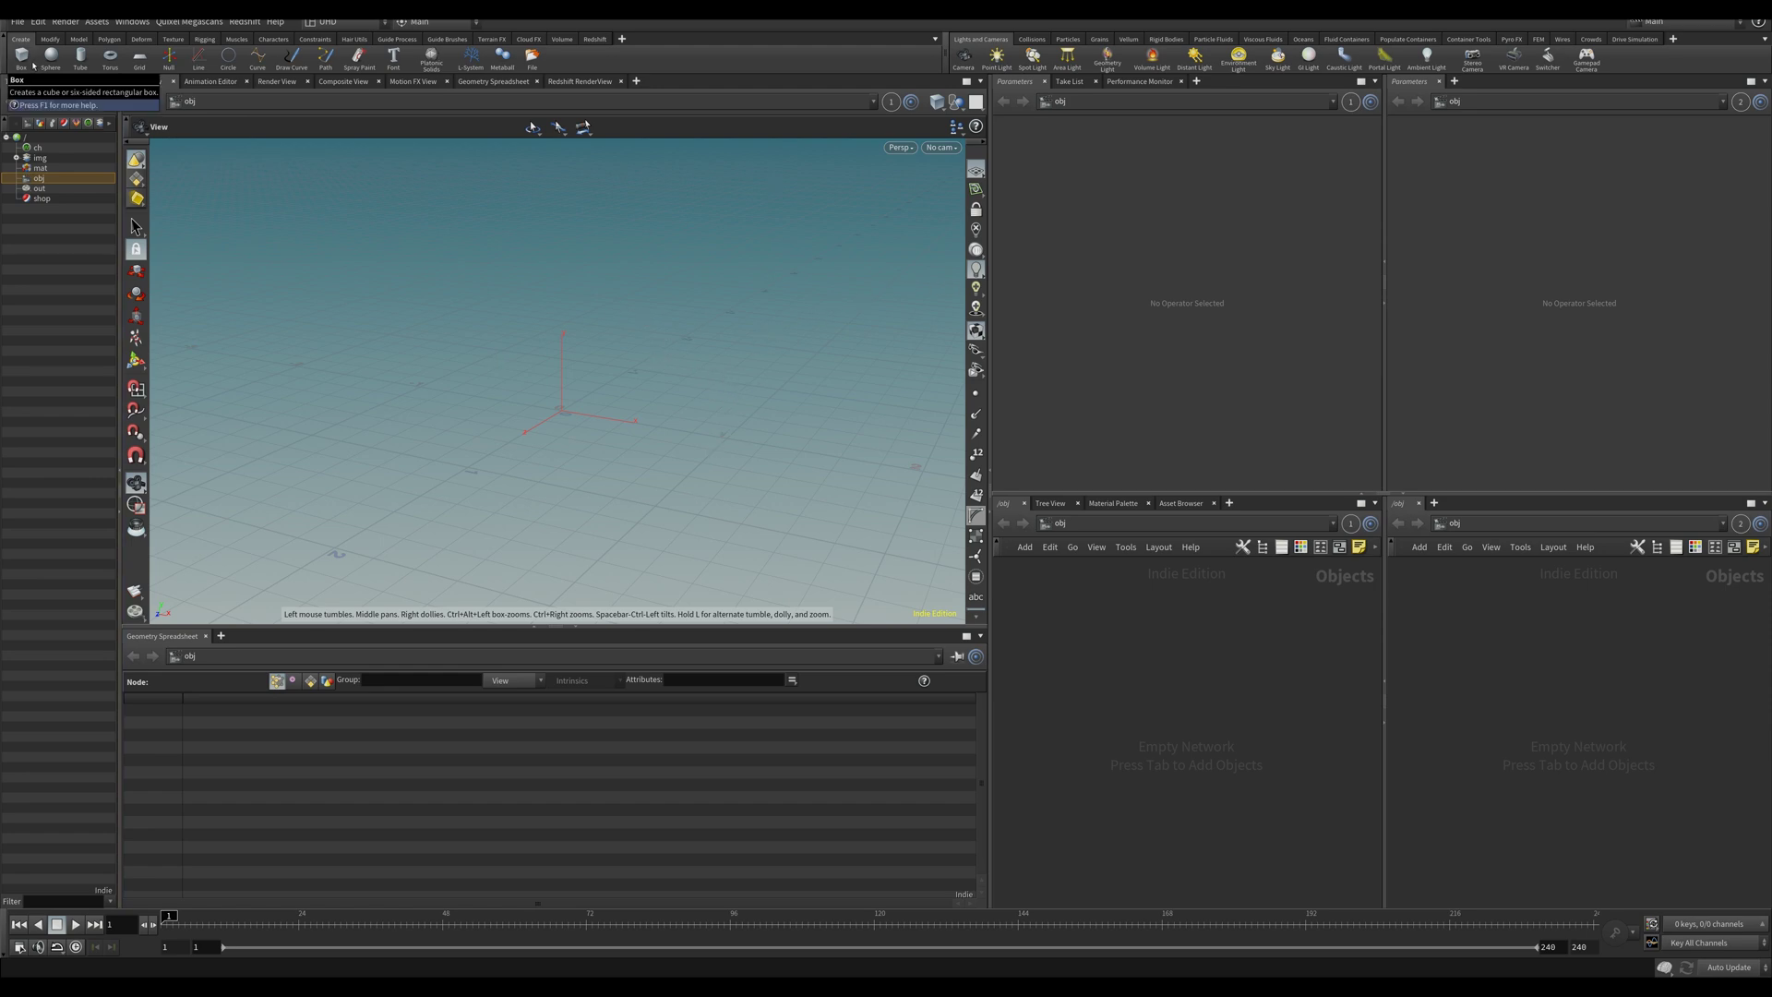
pyautogui.click(1214, 729)
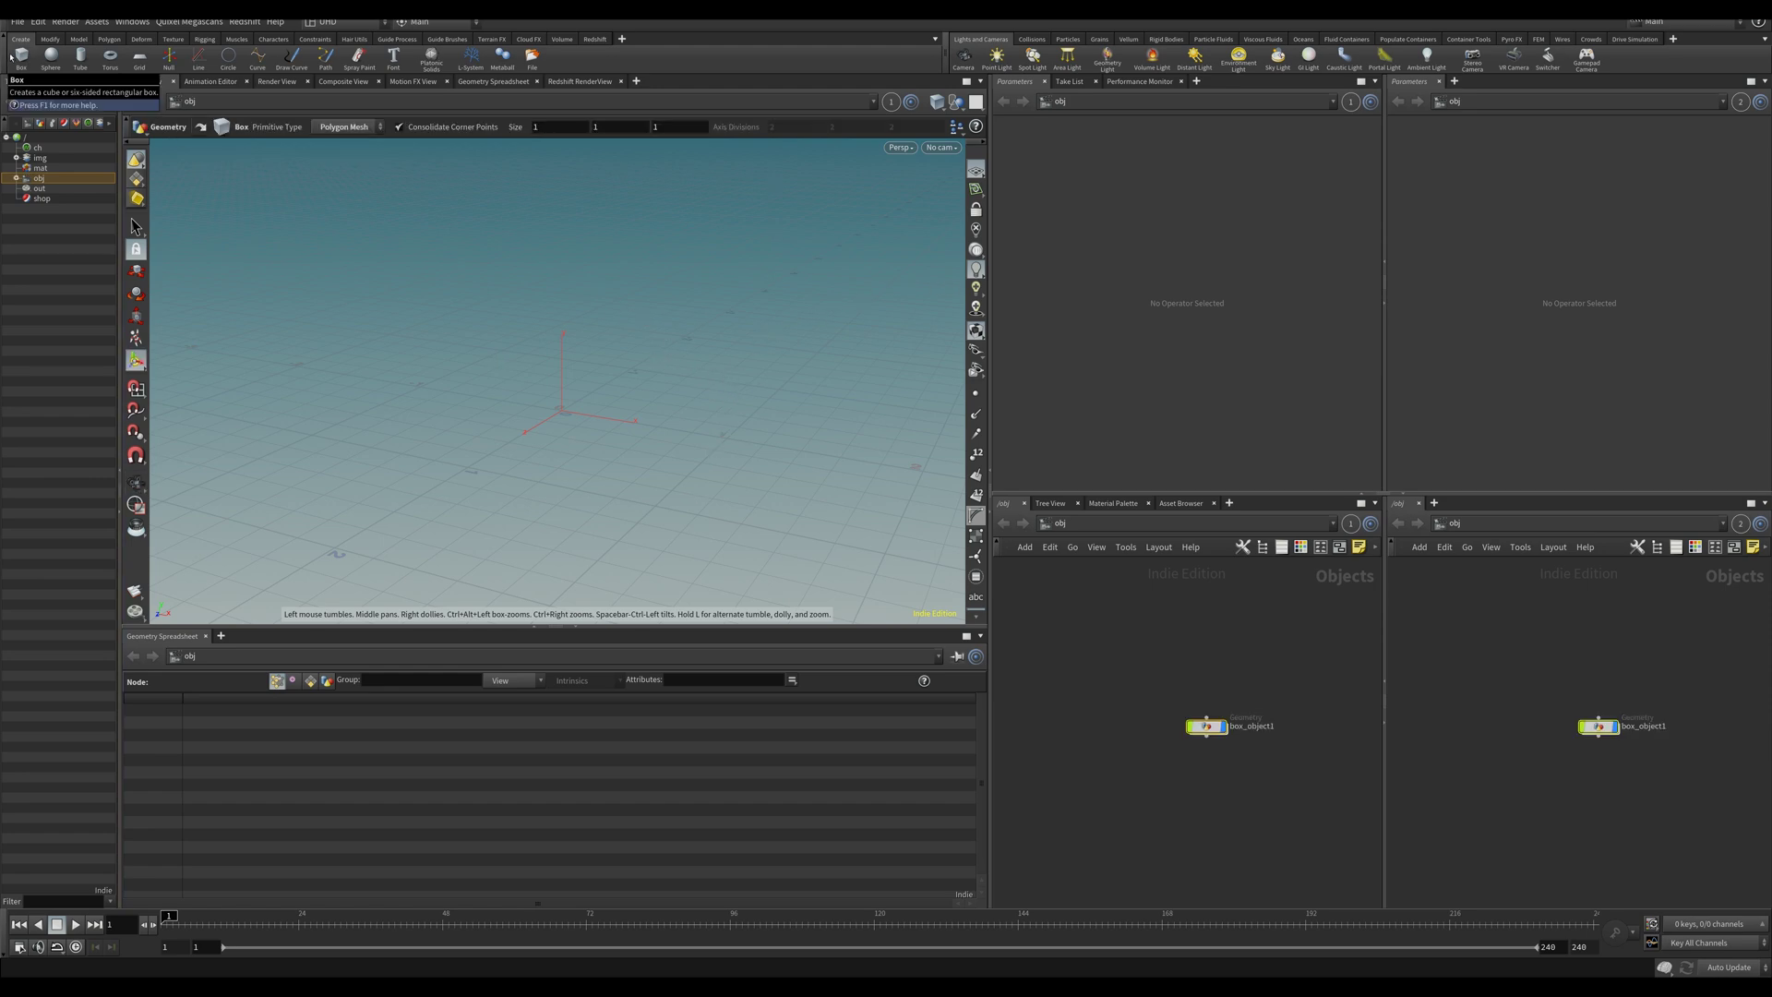
pyautogui.doubleClick(1216, 733)
pyautogui.moveTo(652, 385); pyautogui.dragTo(655, 324)
pyautogui.scroll(-3, 670, 403)
pyautogui.press('Return')
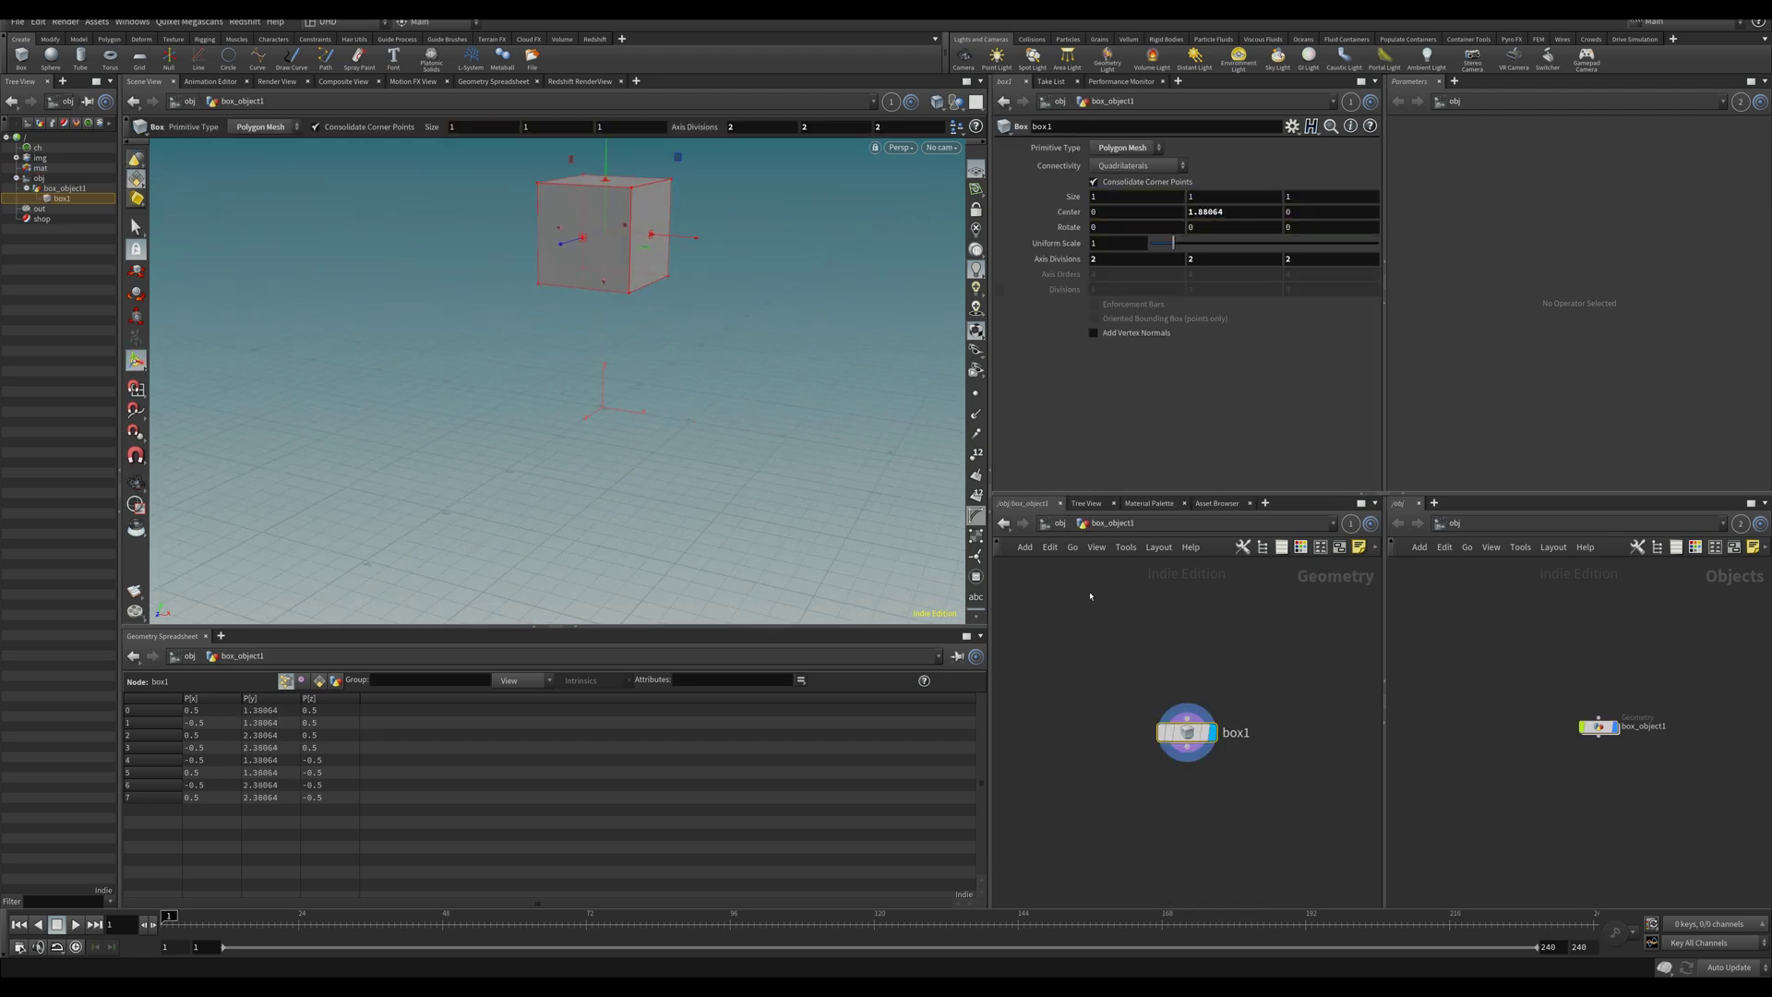
# Run the Shatter tool on the box and set the chunk-center point count to 28.
pyautogui.click(1059, 523)
pyautogui.press('Tab')
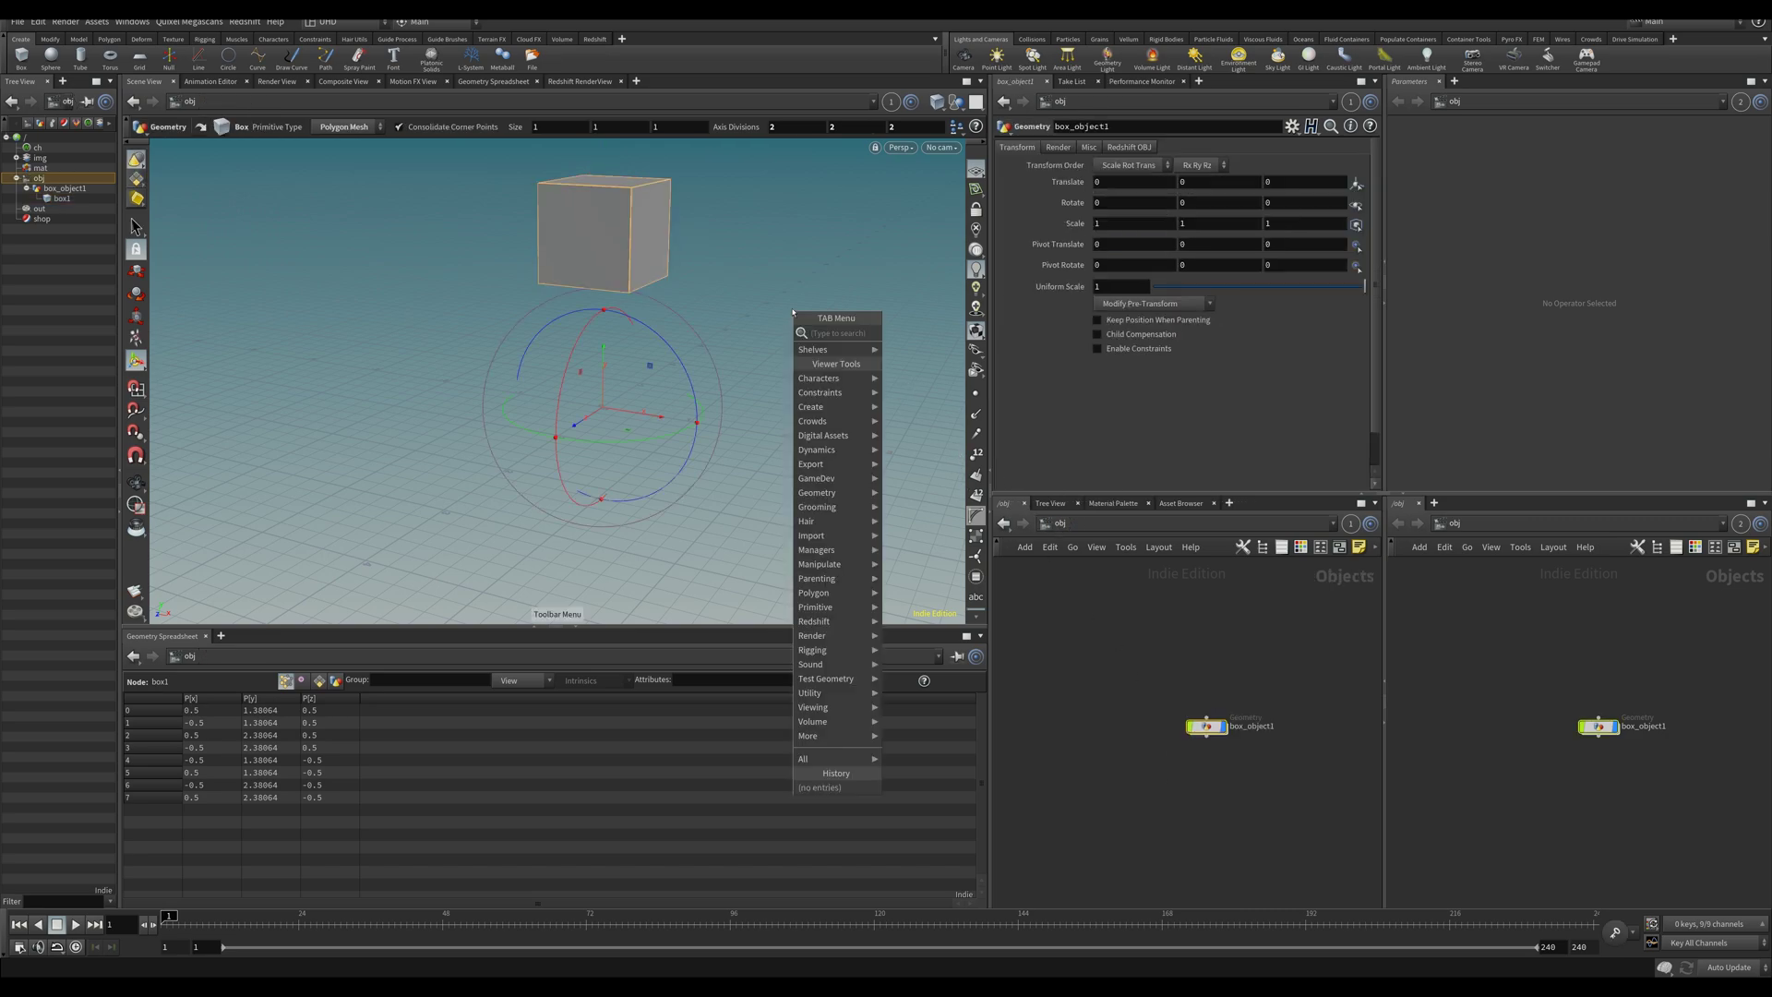
pyautogui.write('shatter')
pyautogui.press('Return')
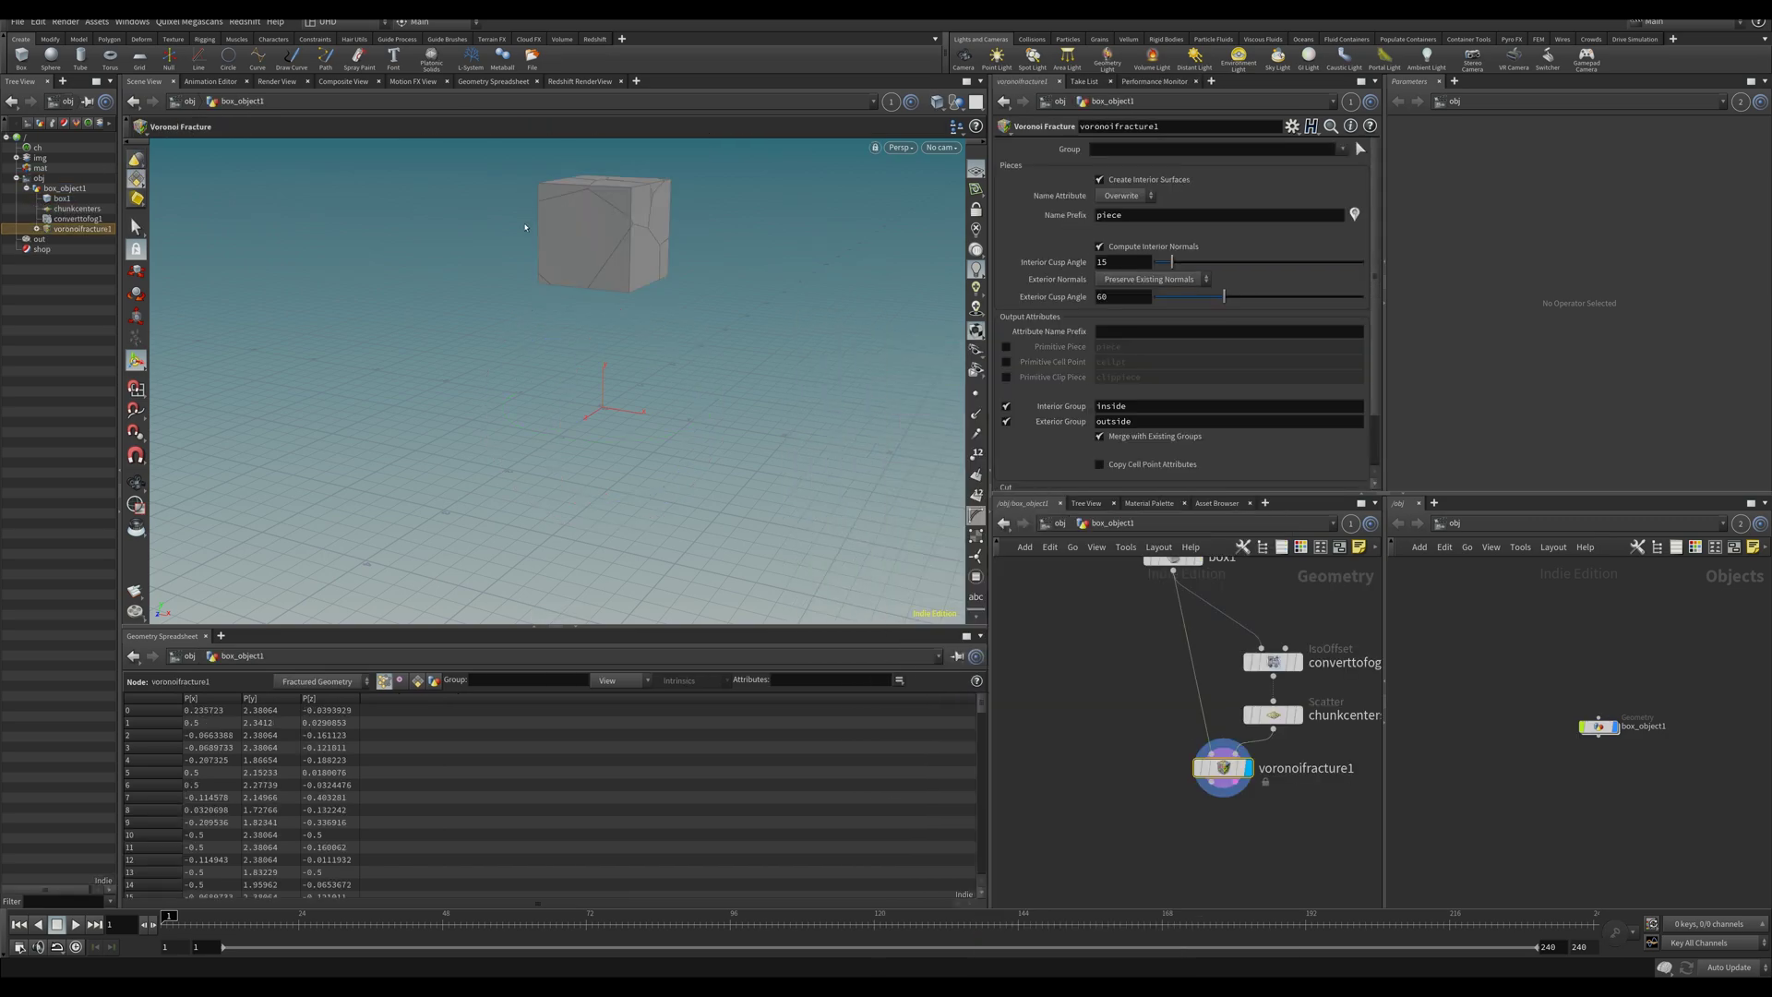
pyautogui.click(1272, 715)
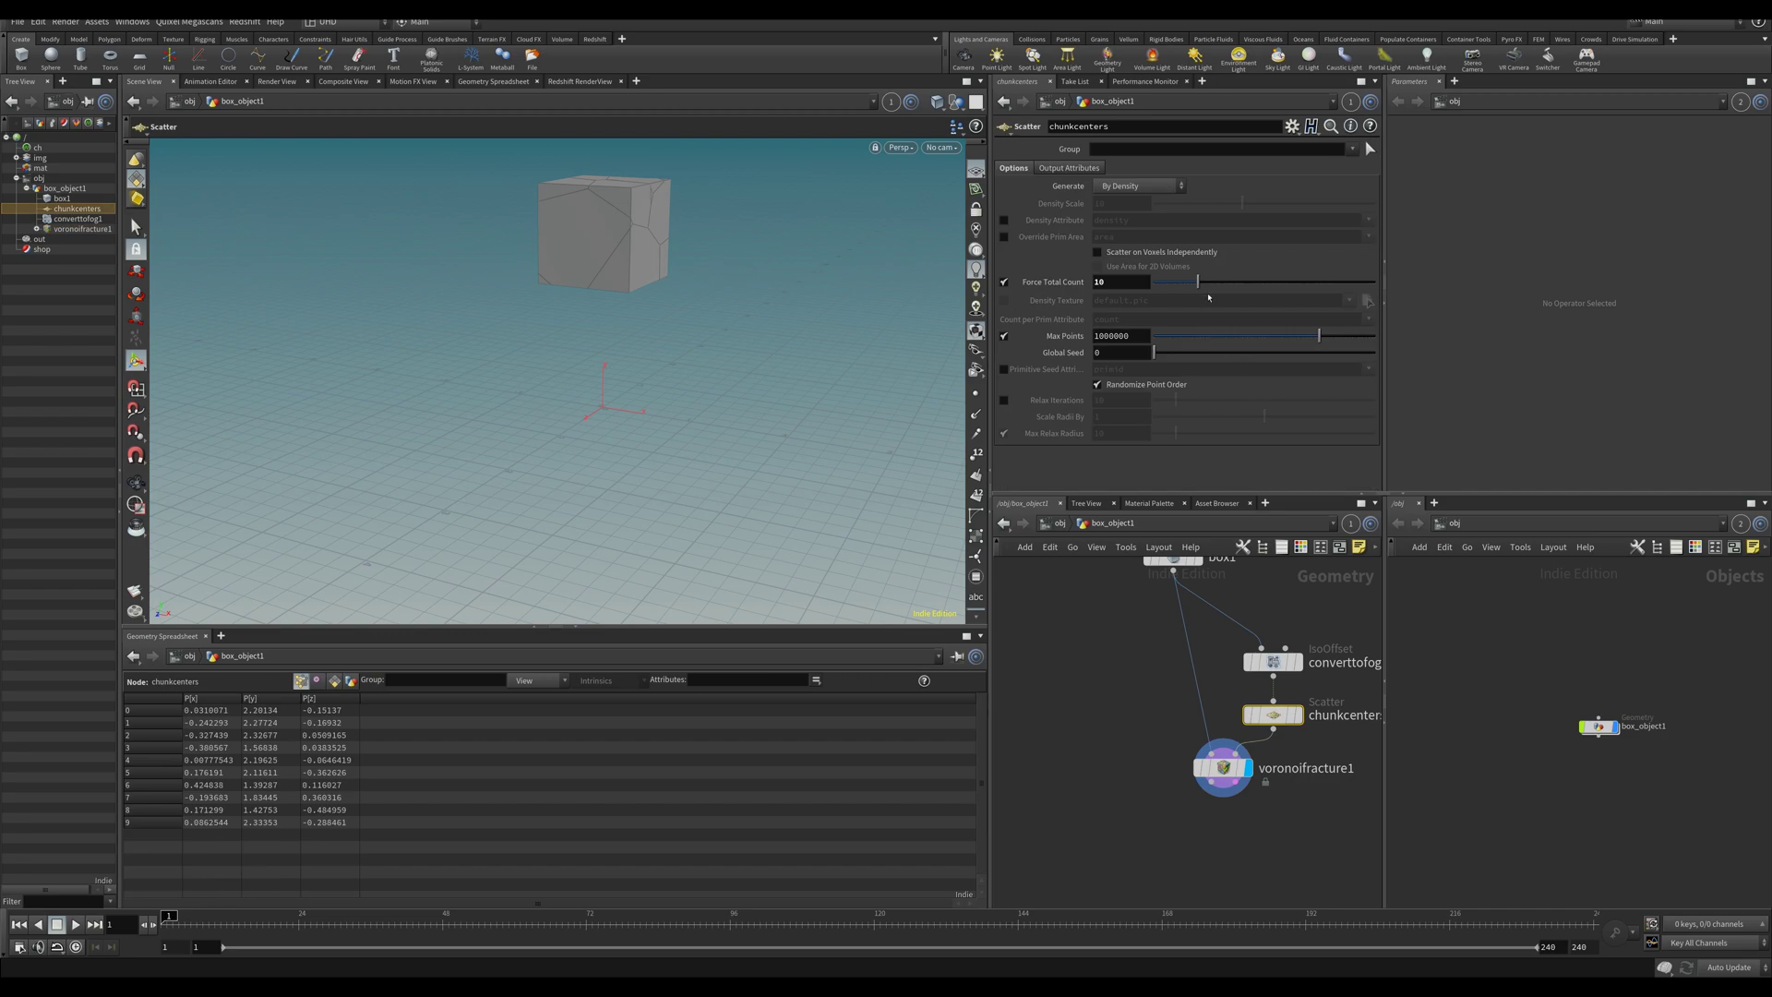
pyautogui.moveTo(1198, 281); pyautogui.dragTo(1217, 282)
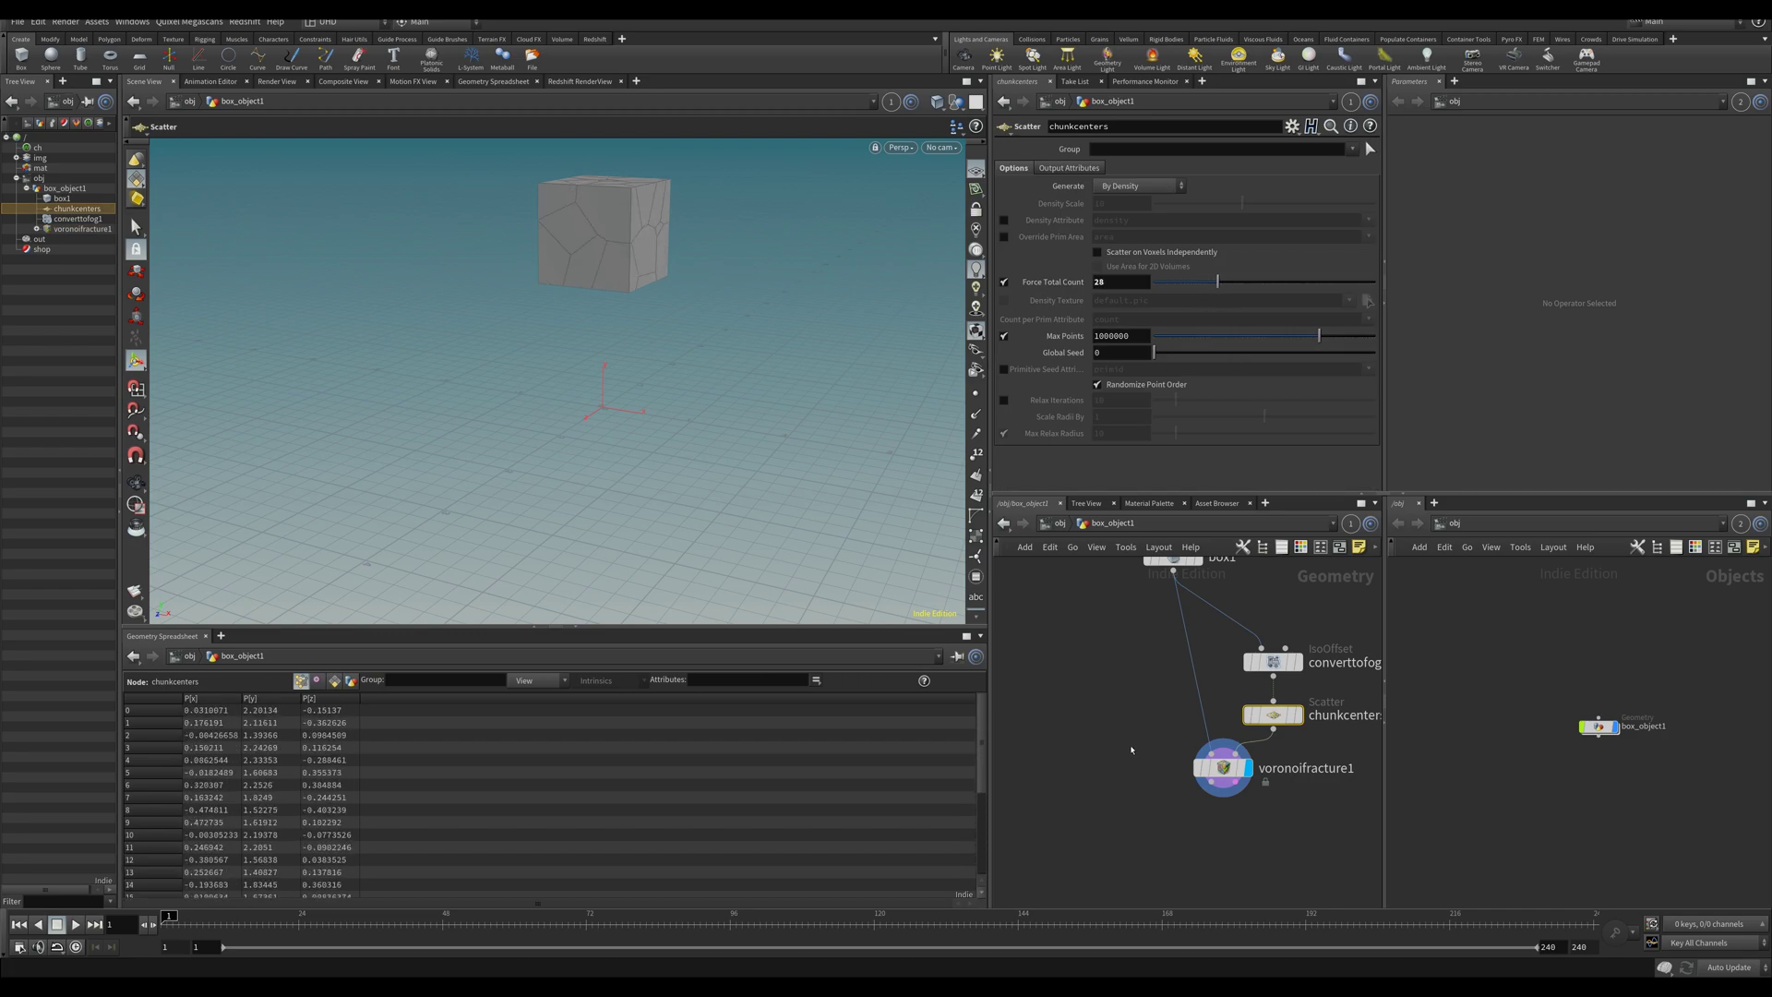
pyautogui.press('u')
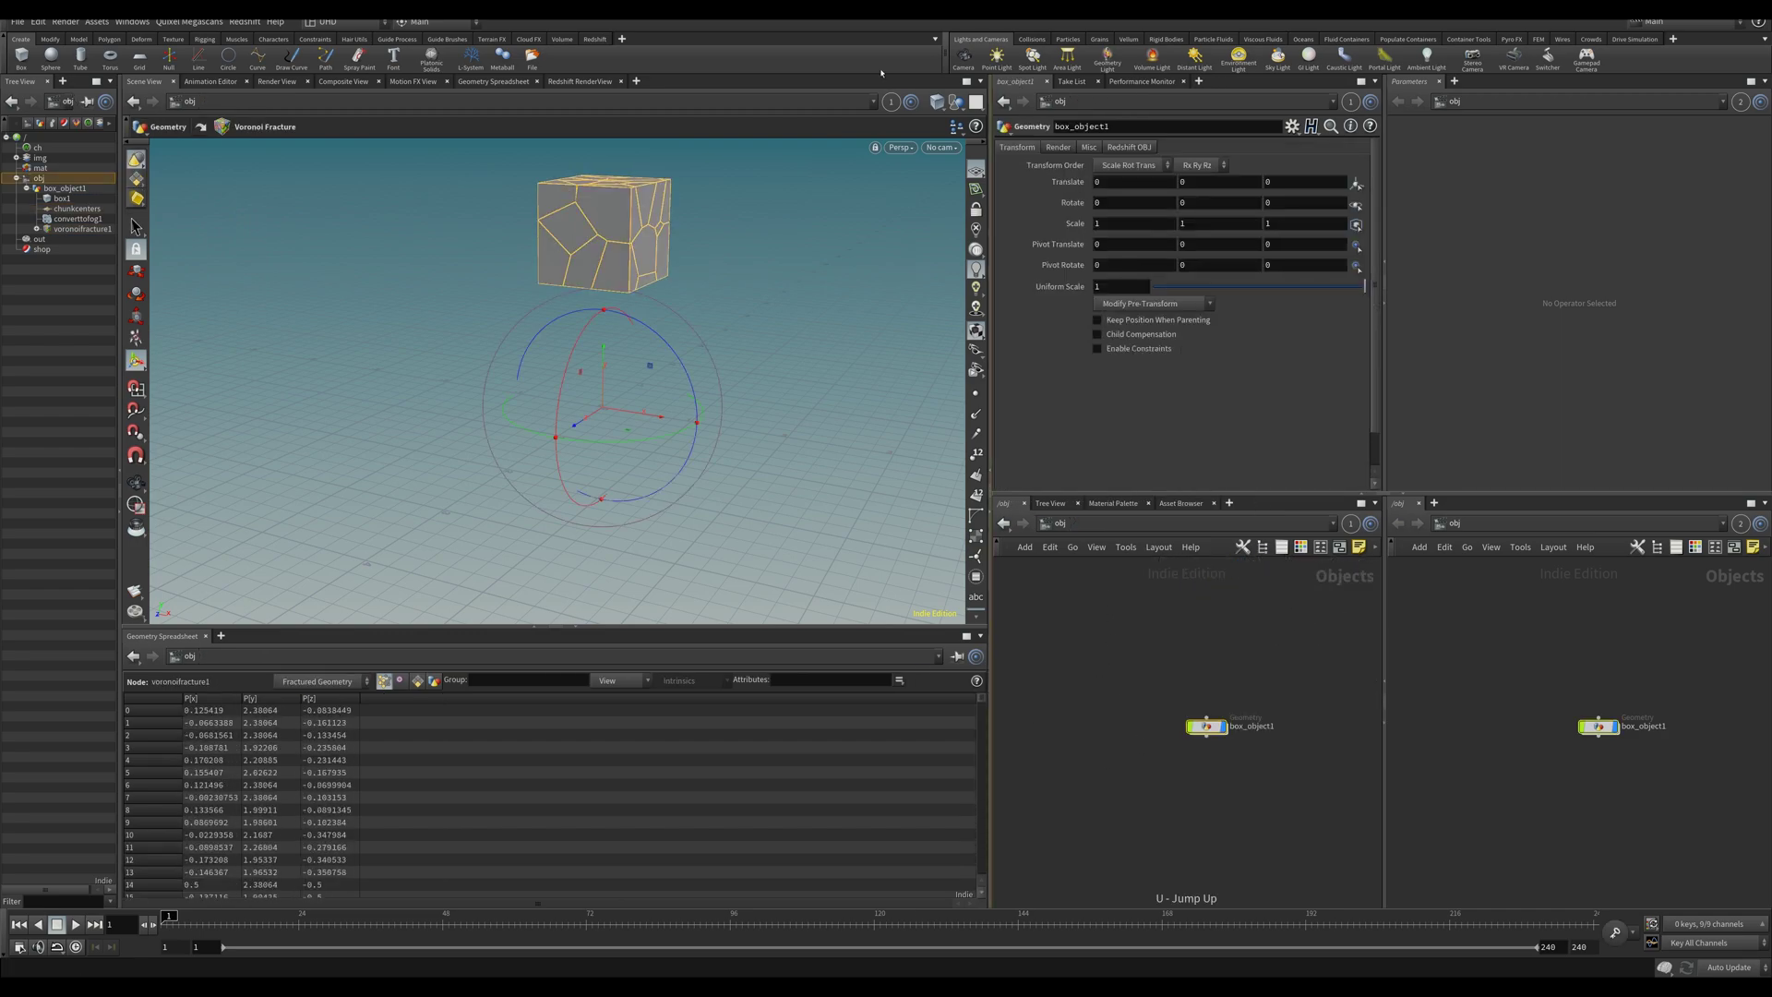
# Add a ground plane and make the fractured box an RBD Packed Object.
pyautogui.click(1032, 39)
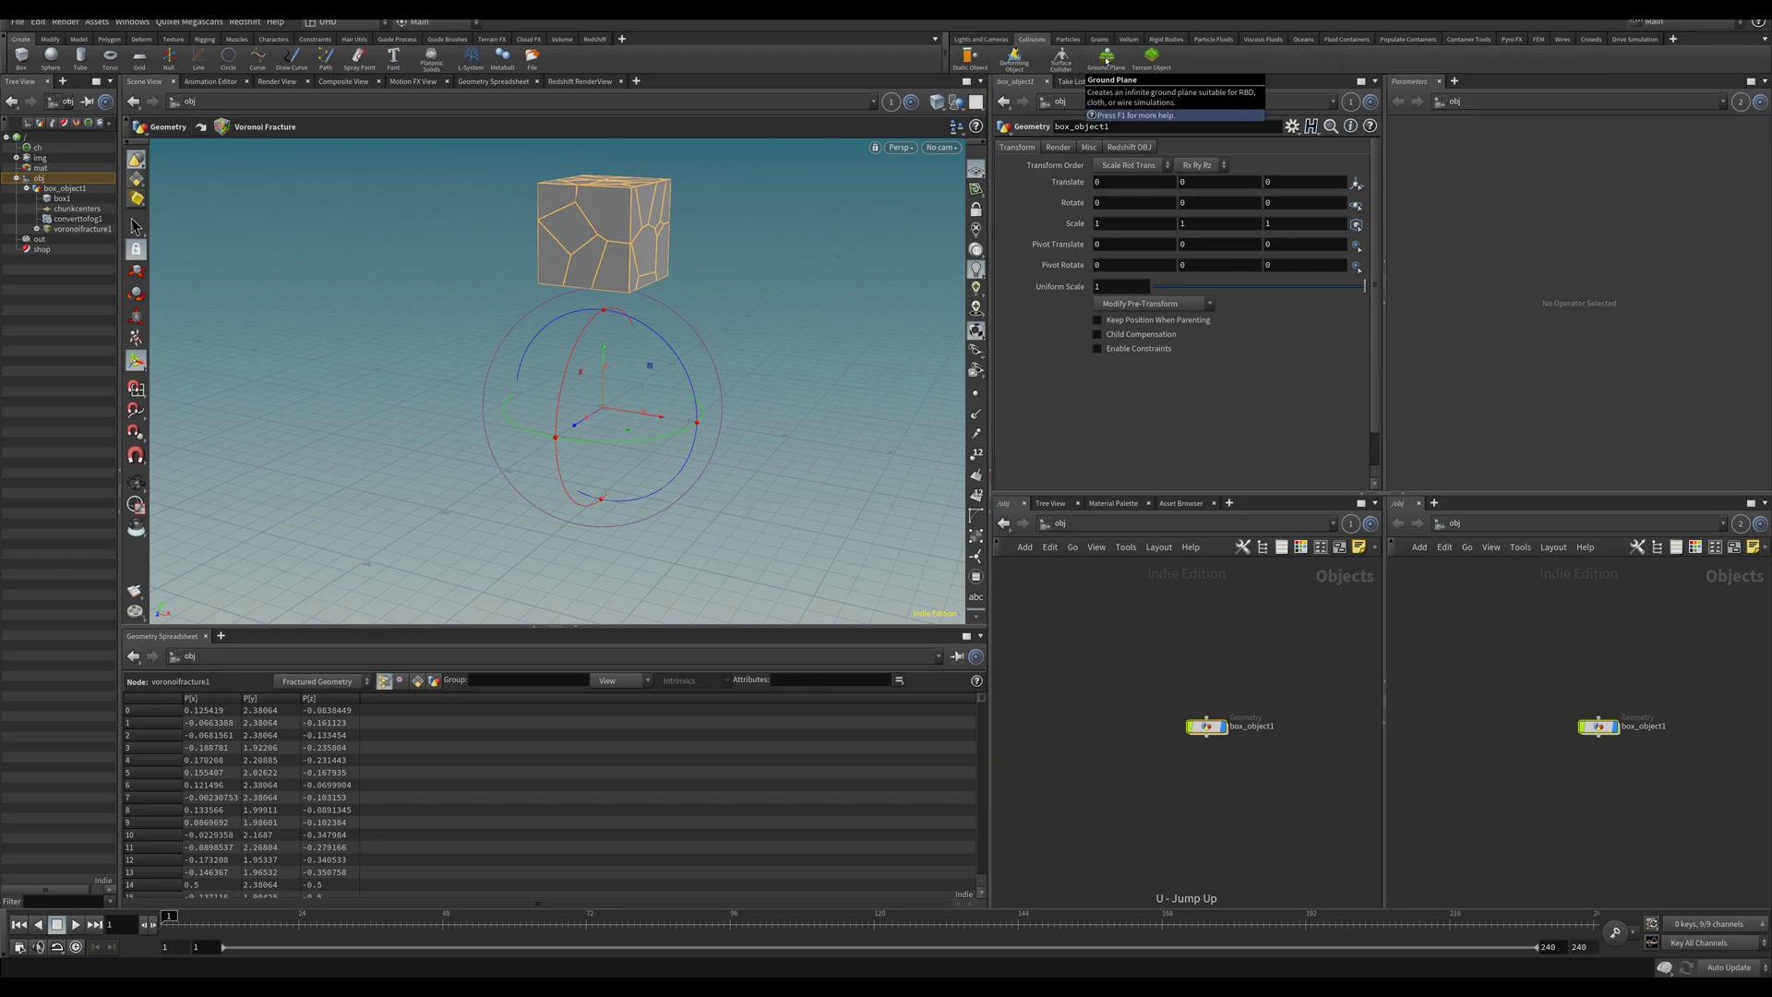
pyautogui.click(1107, 57)
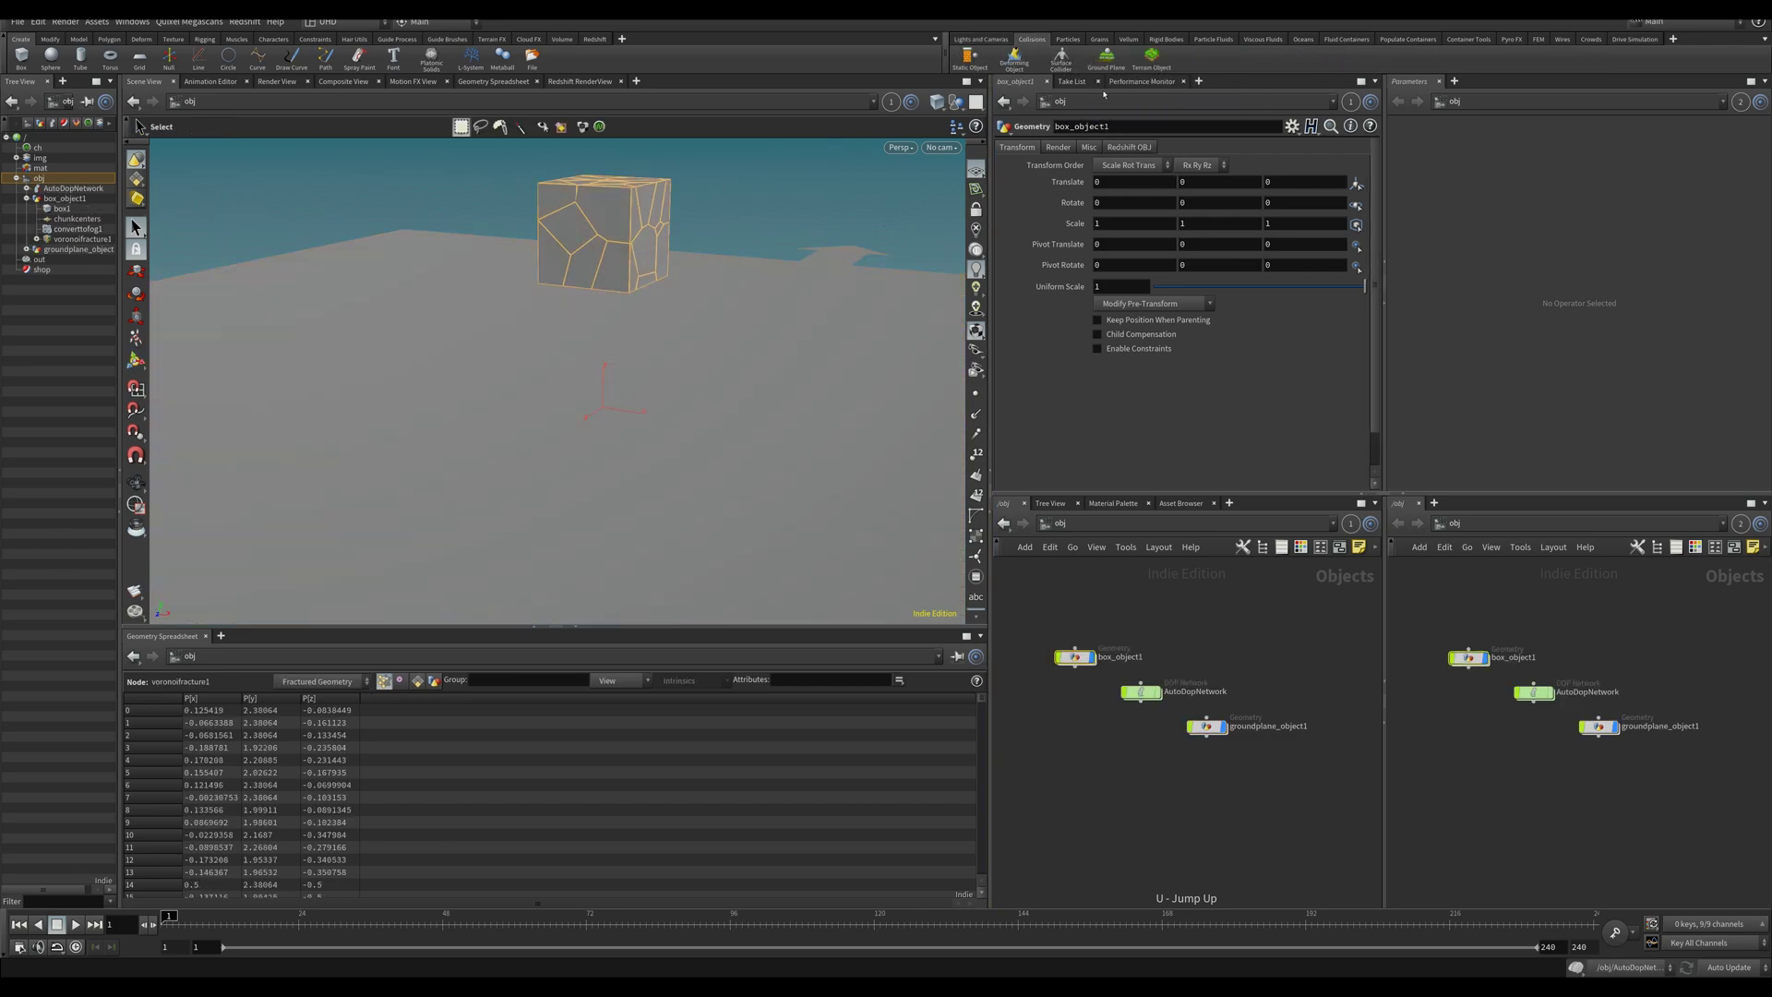
pyautogui.click(1165, 40)
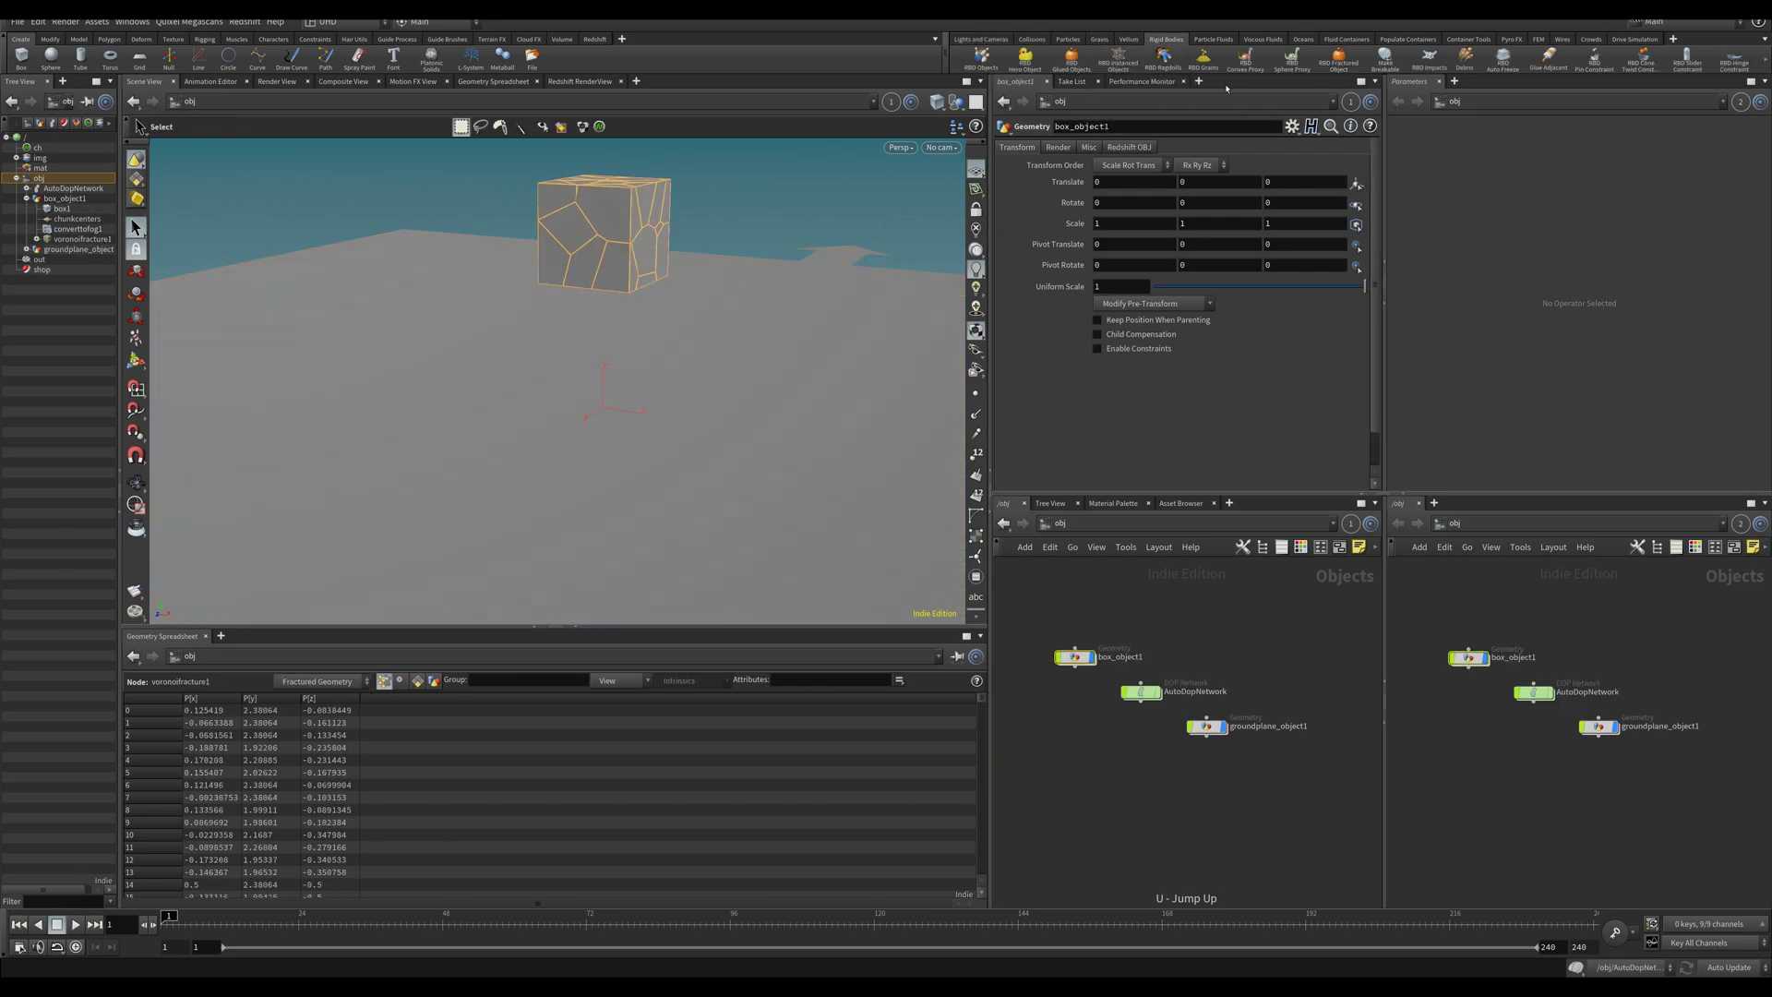
pyautogui.click(1338, 61)
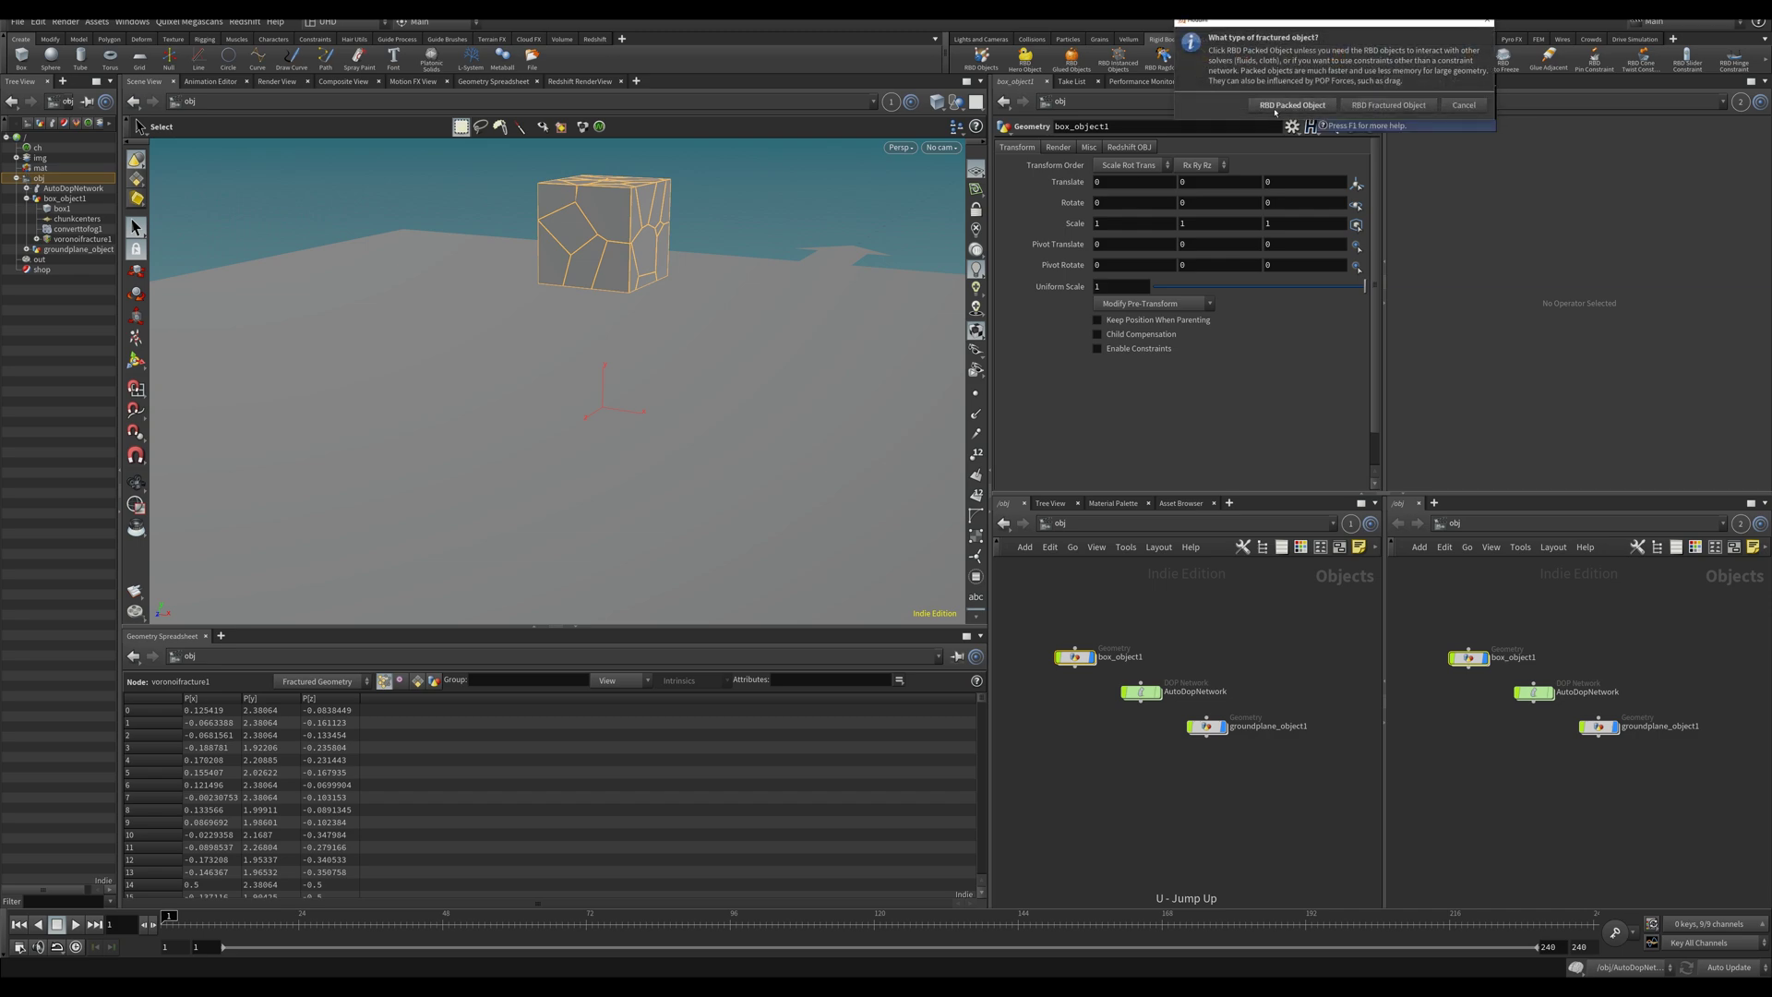
pyautogui.click(1291, 105)
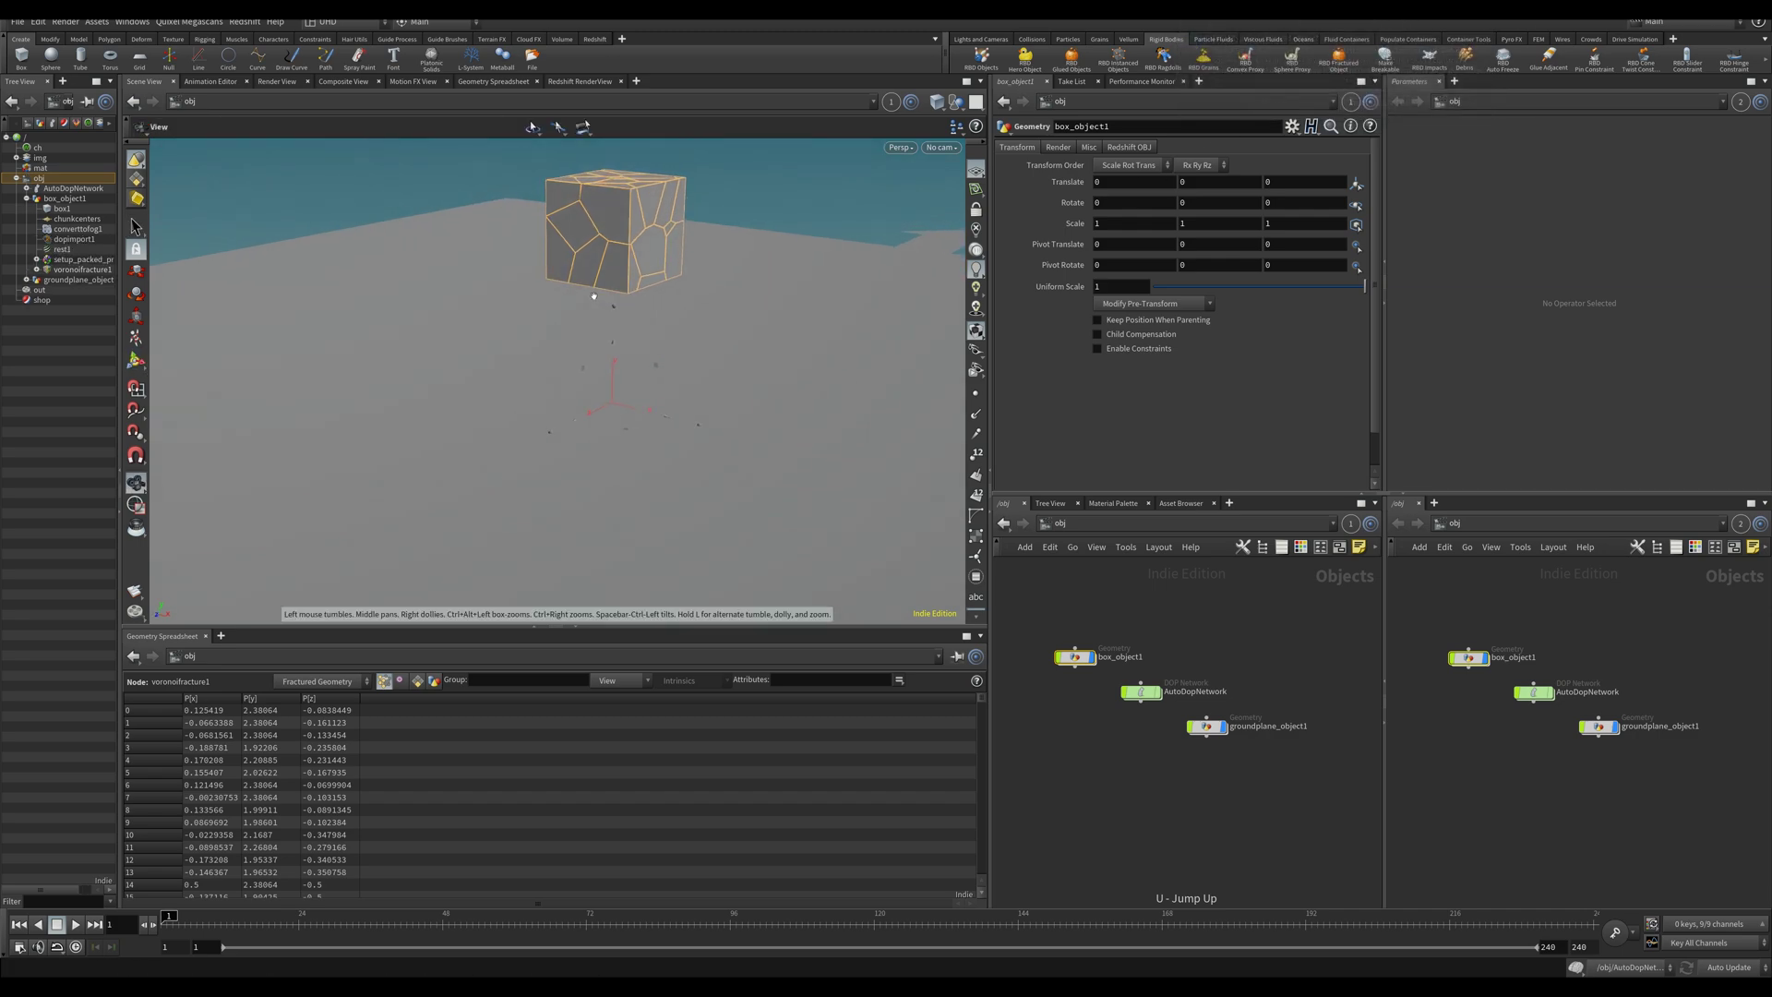
# Replay the simulation from frame 1, then enter box_object1's geometry network.
pyautogui.moveTo(646, 277); pyautogui.dragTo(694, 257)
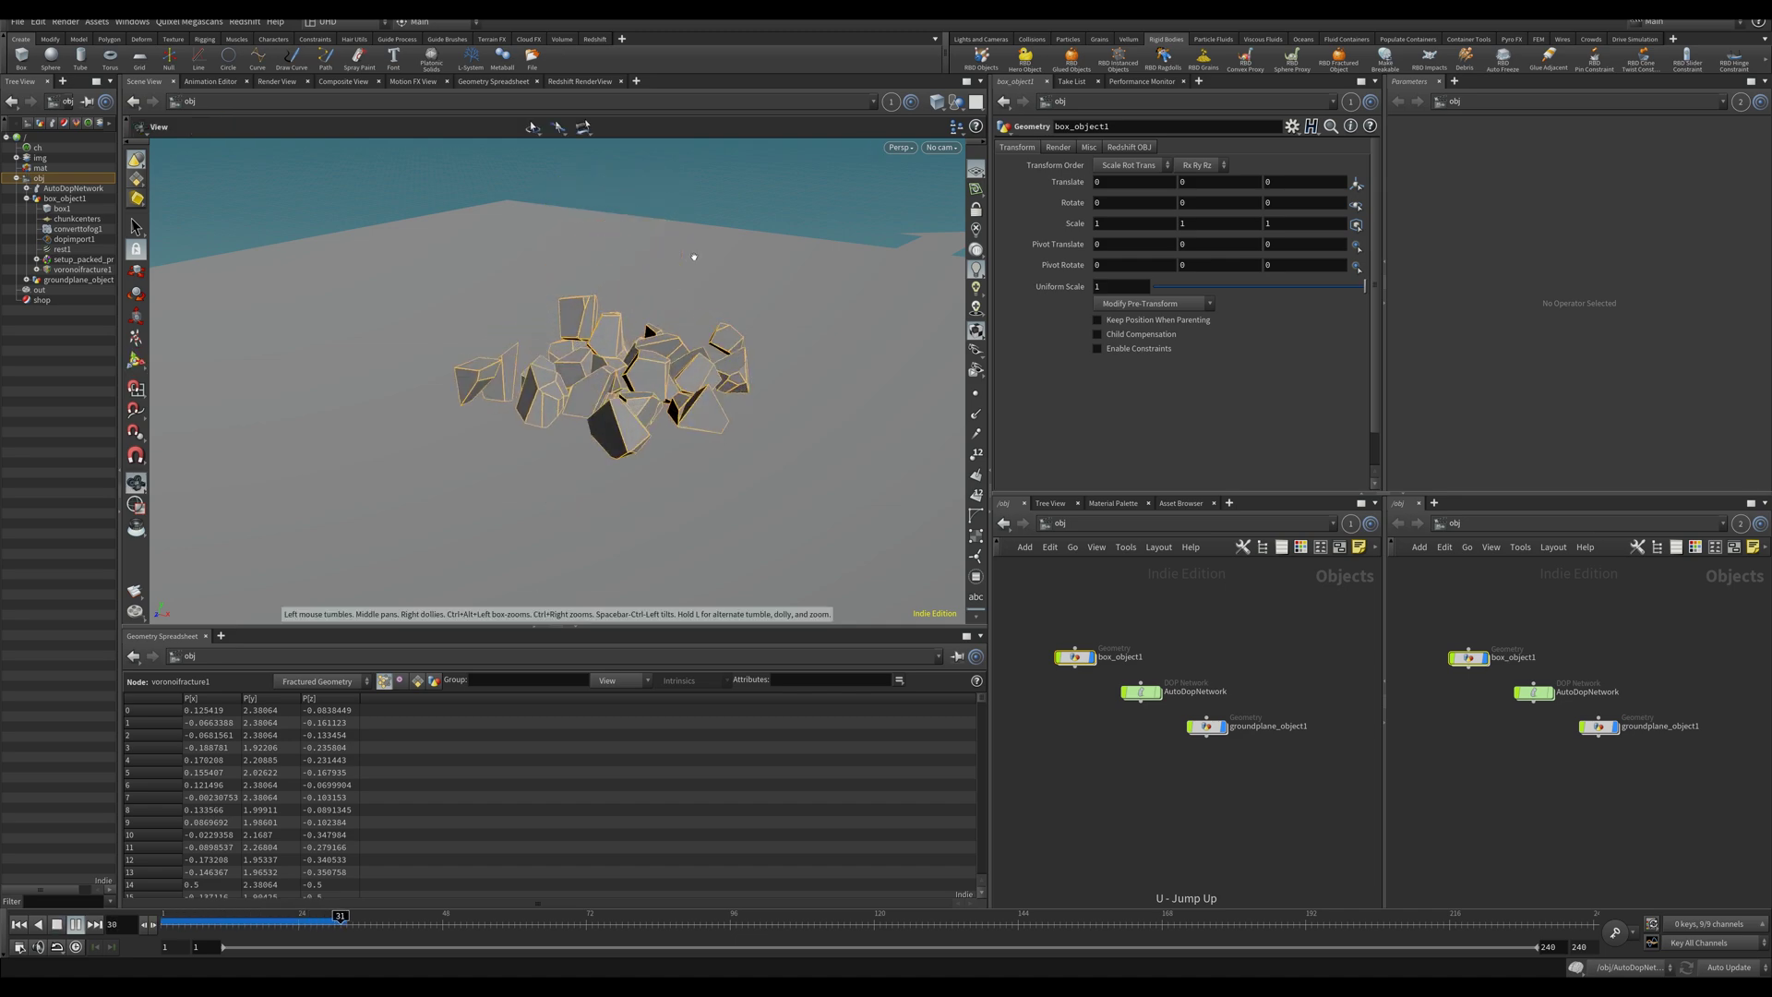
pyautogui.hotkey('ctrl', 'Up')
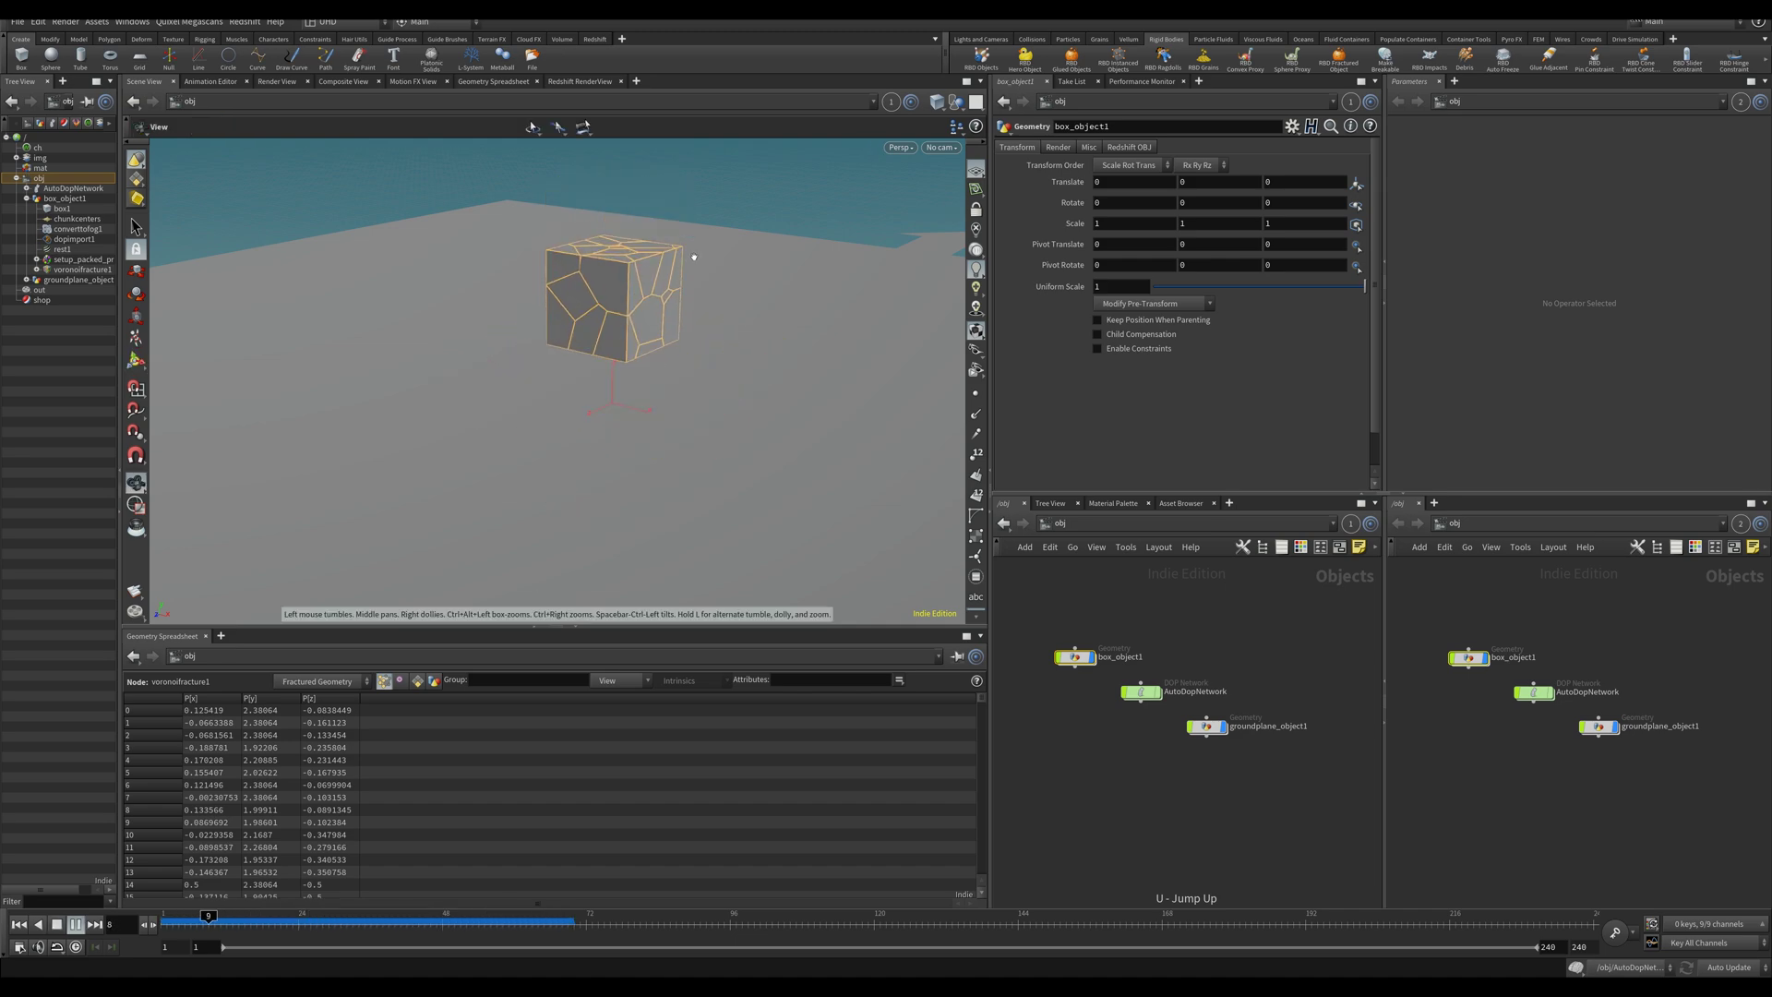
pyautogui.hotkey('ctrl', 'Up')
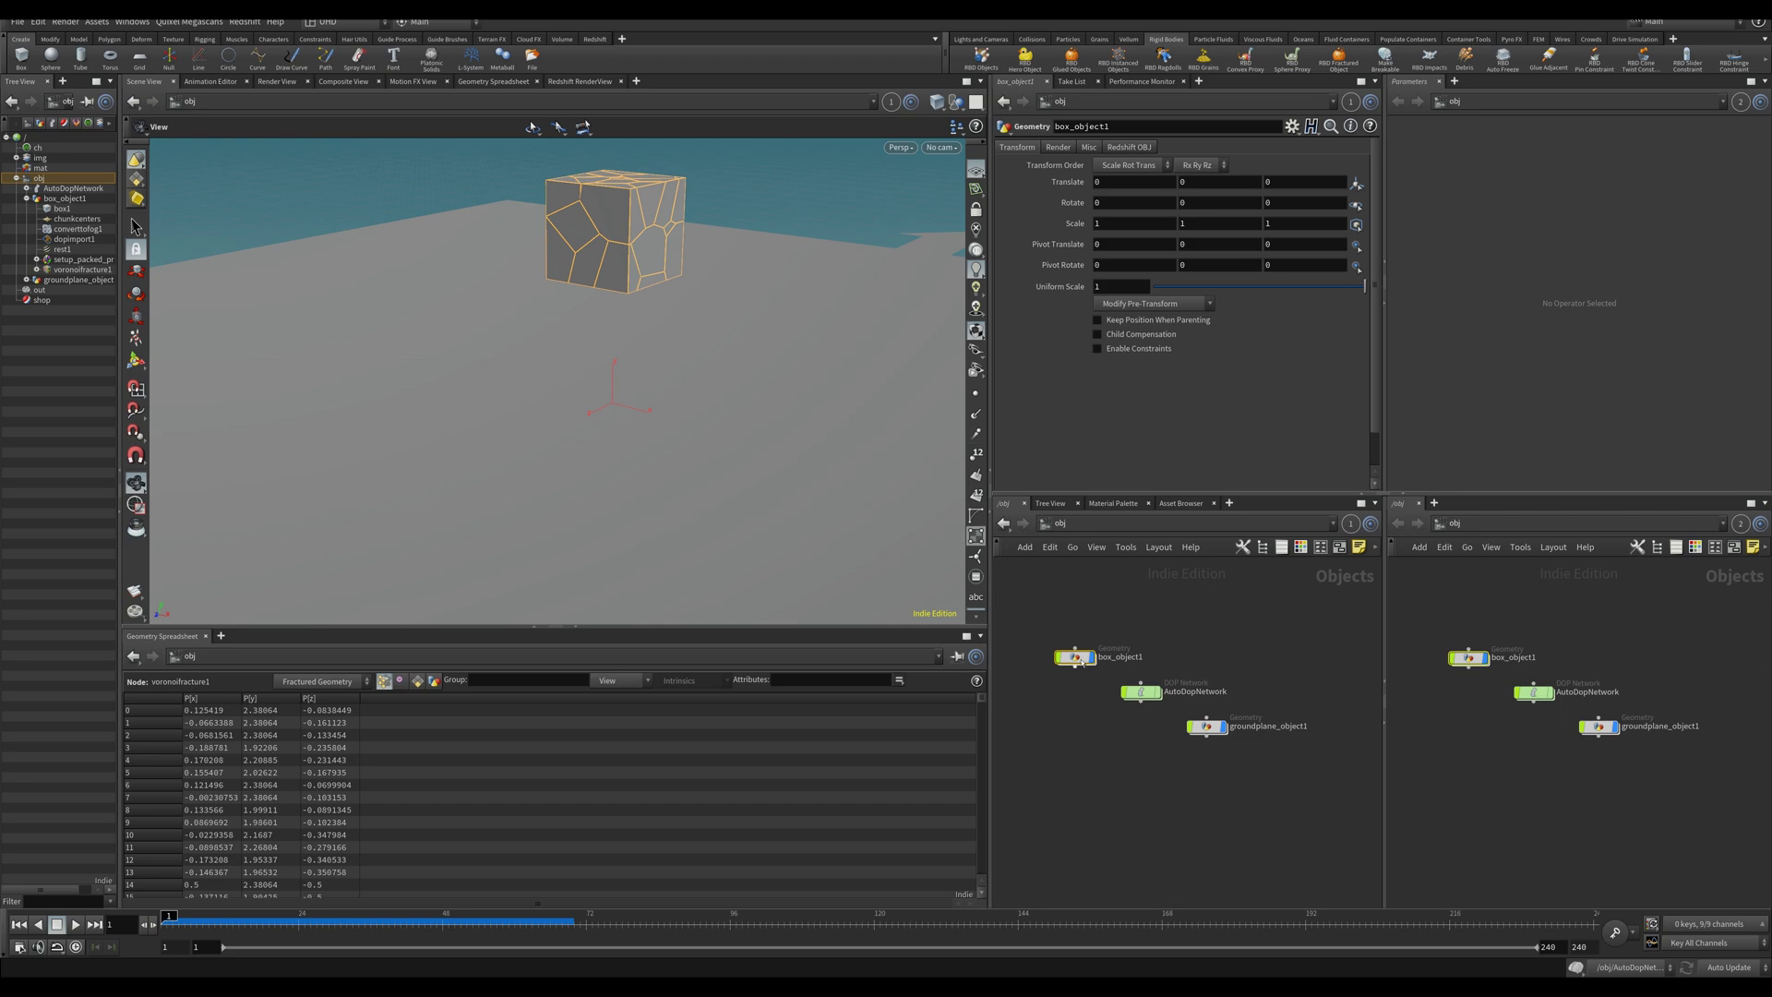
pyautogui.moveTo(1076, 657); pyautogui.dragTo(1047, 692)
pyautogui.doubleClick(1047, 692)
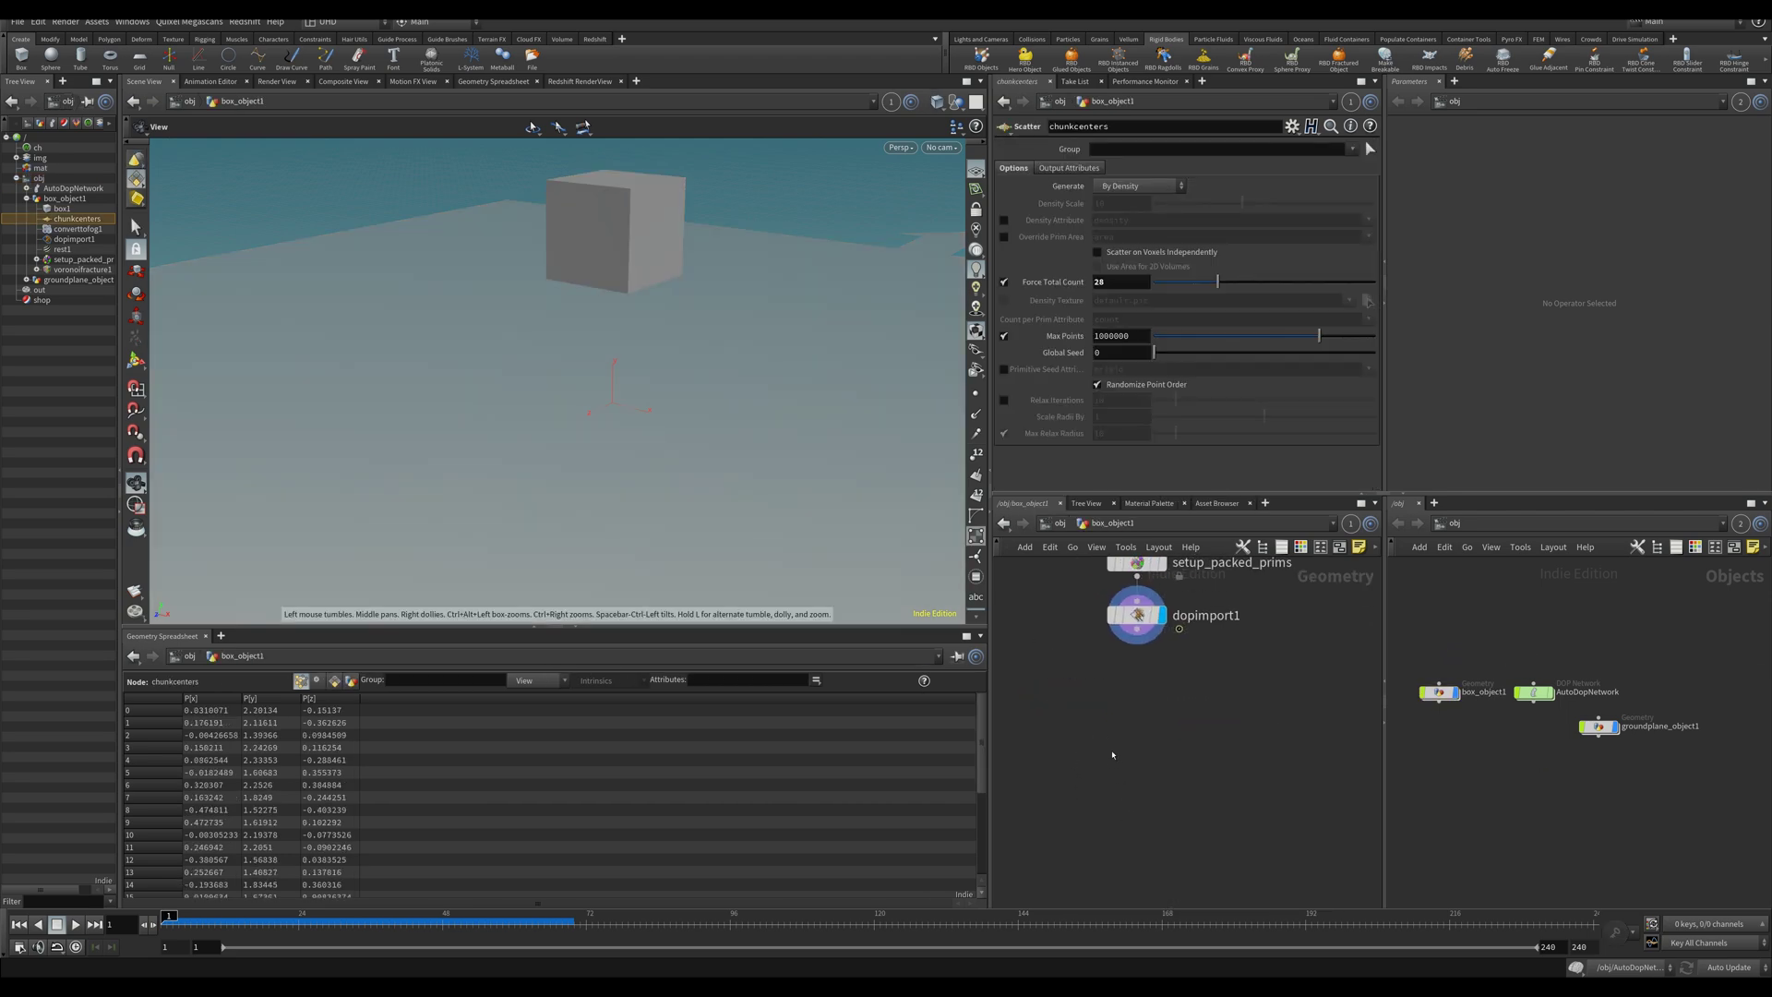
# Add a File Cache node below dopimport1 writing to $HIP/sim/box/box_1_$F.bgeo.sc.
pyautogui.press('Tab')
pyautogui.write('filecache')
pyautogui.press('Return')
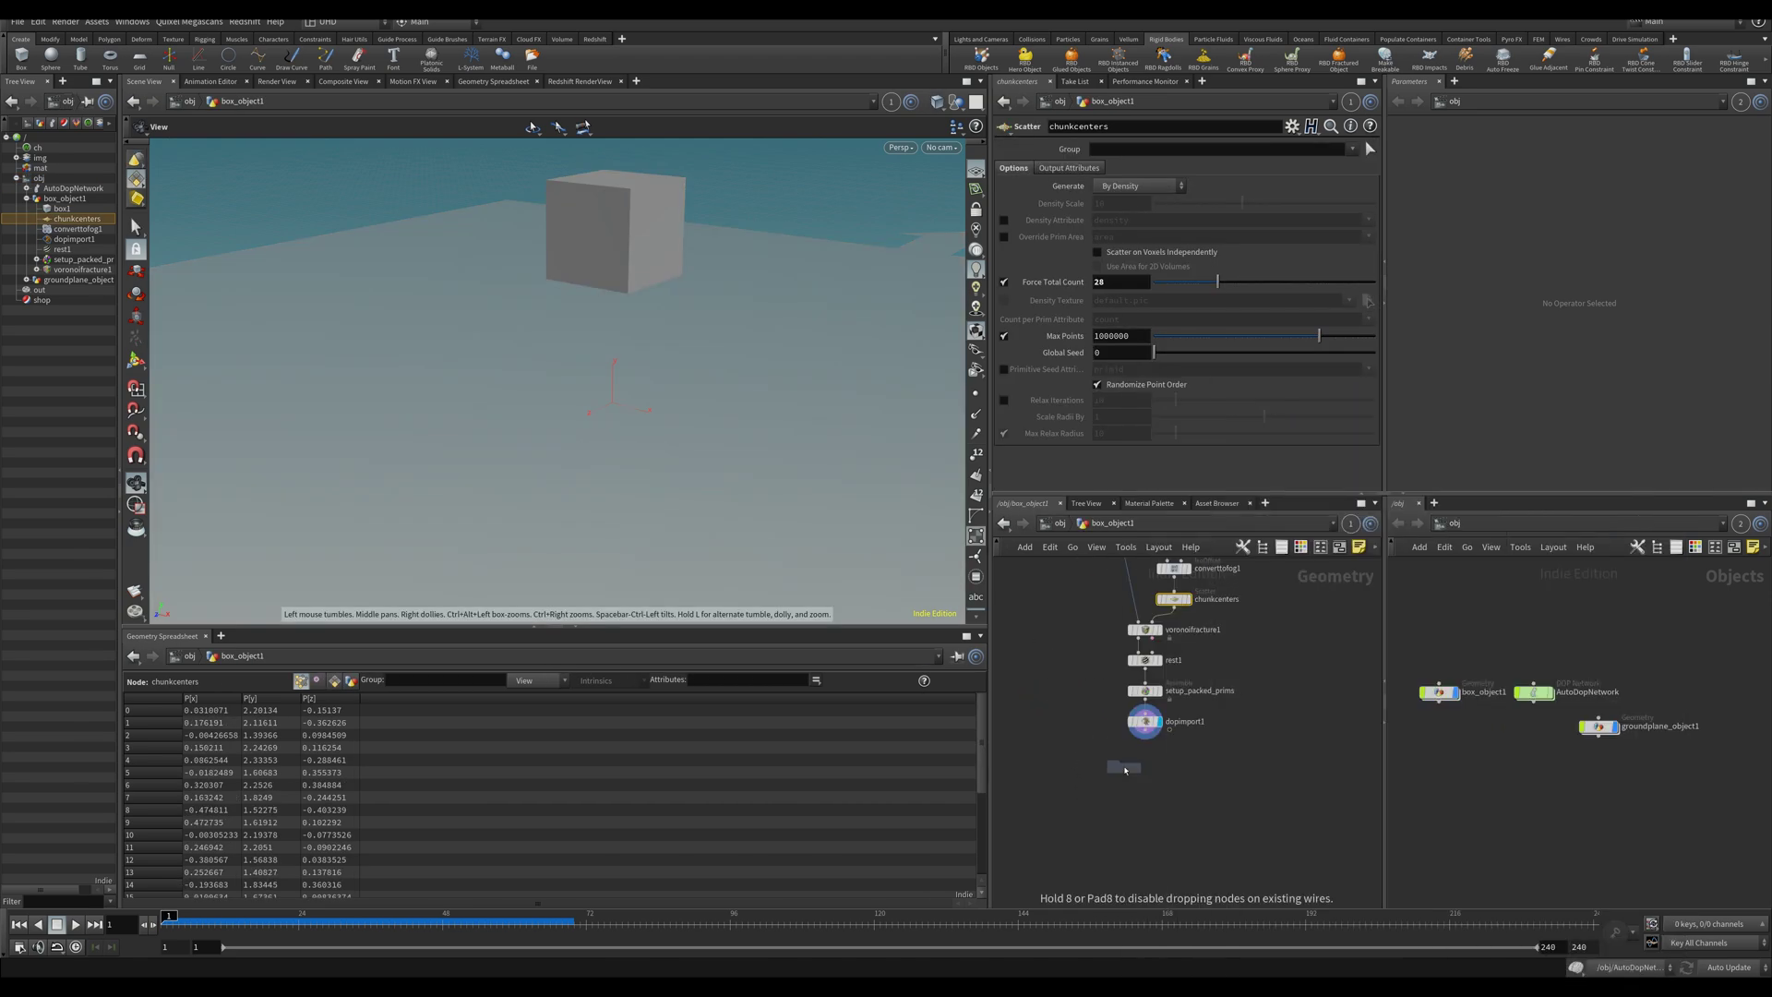
pyautogui.click(1142, 771)
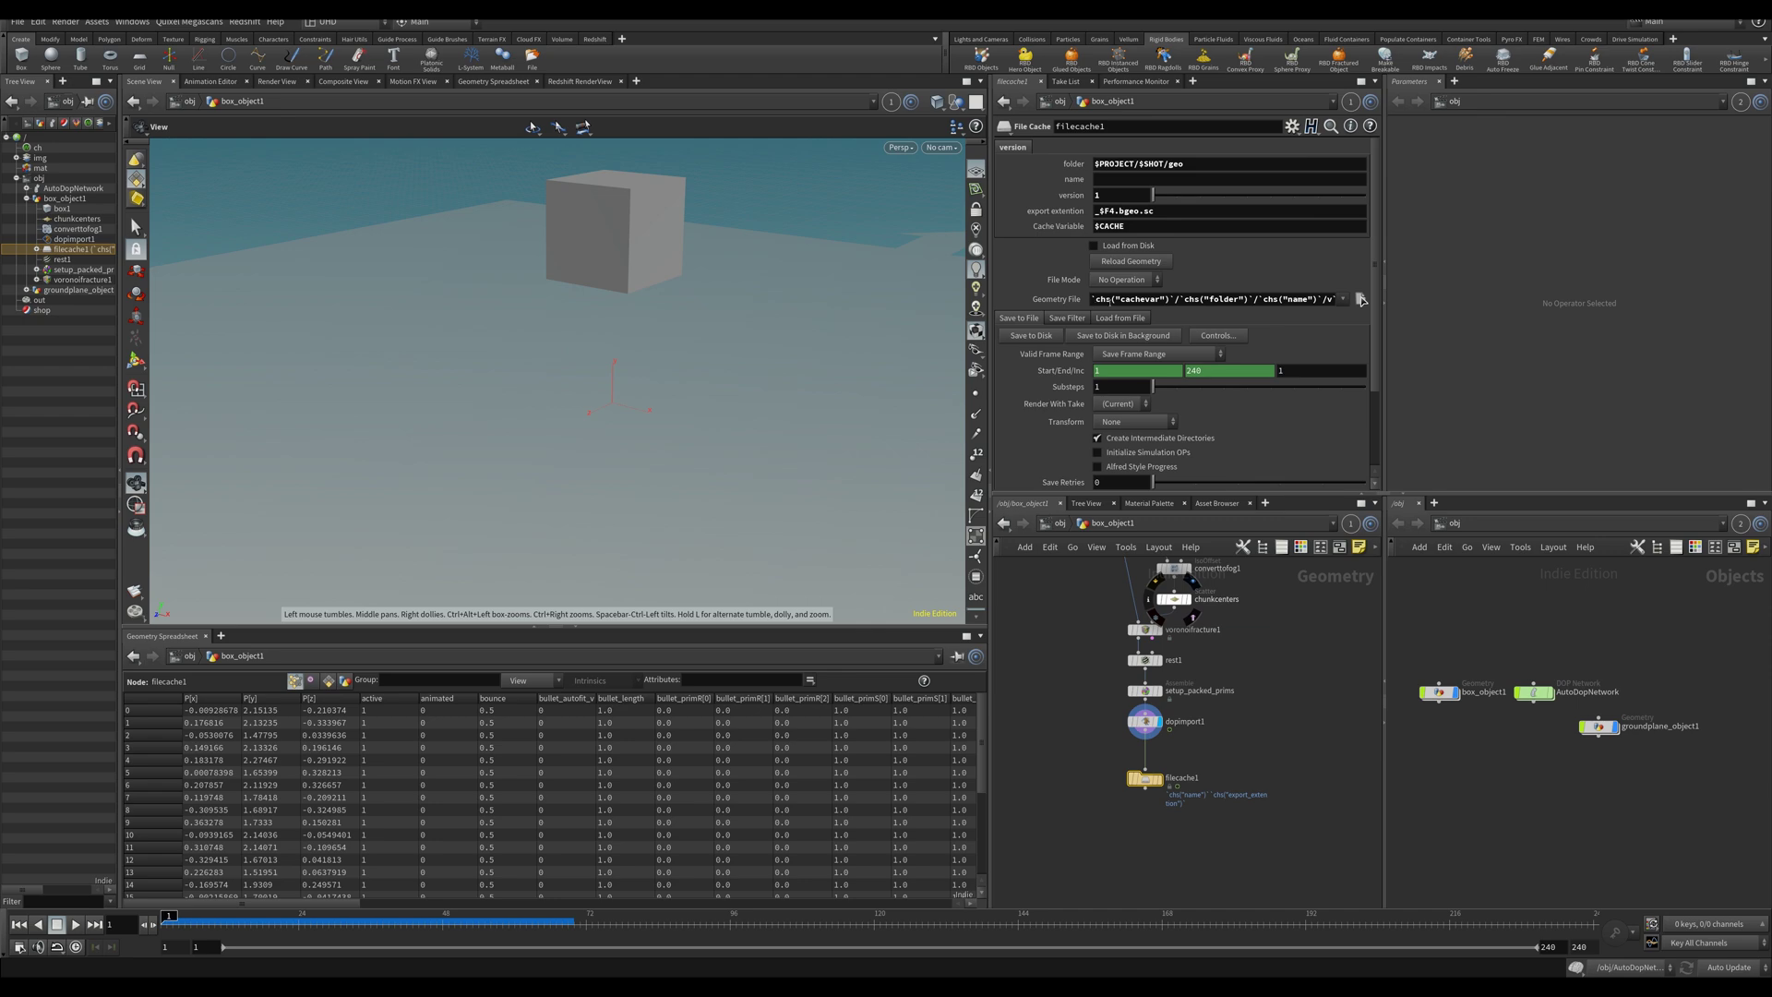
pyautogui.click(1110, 299)
pyautogui.write('$HIP')
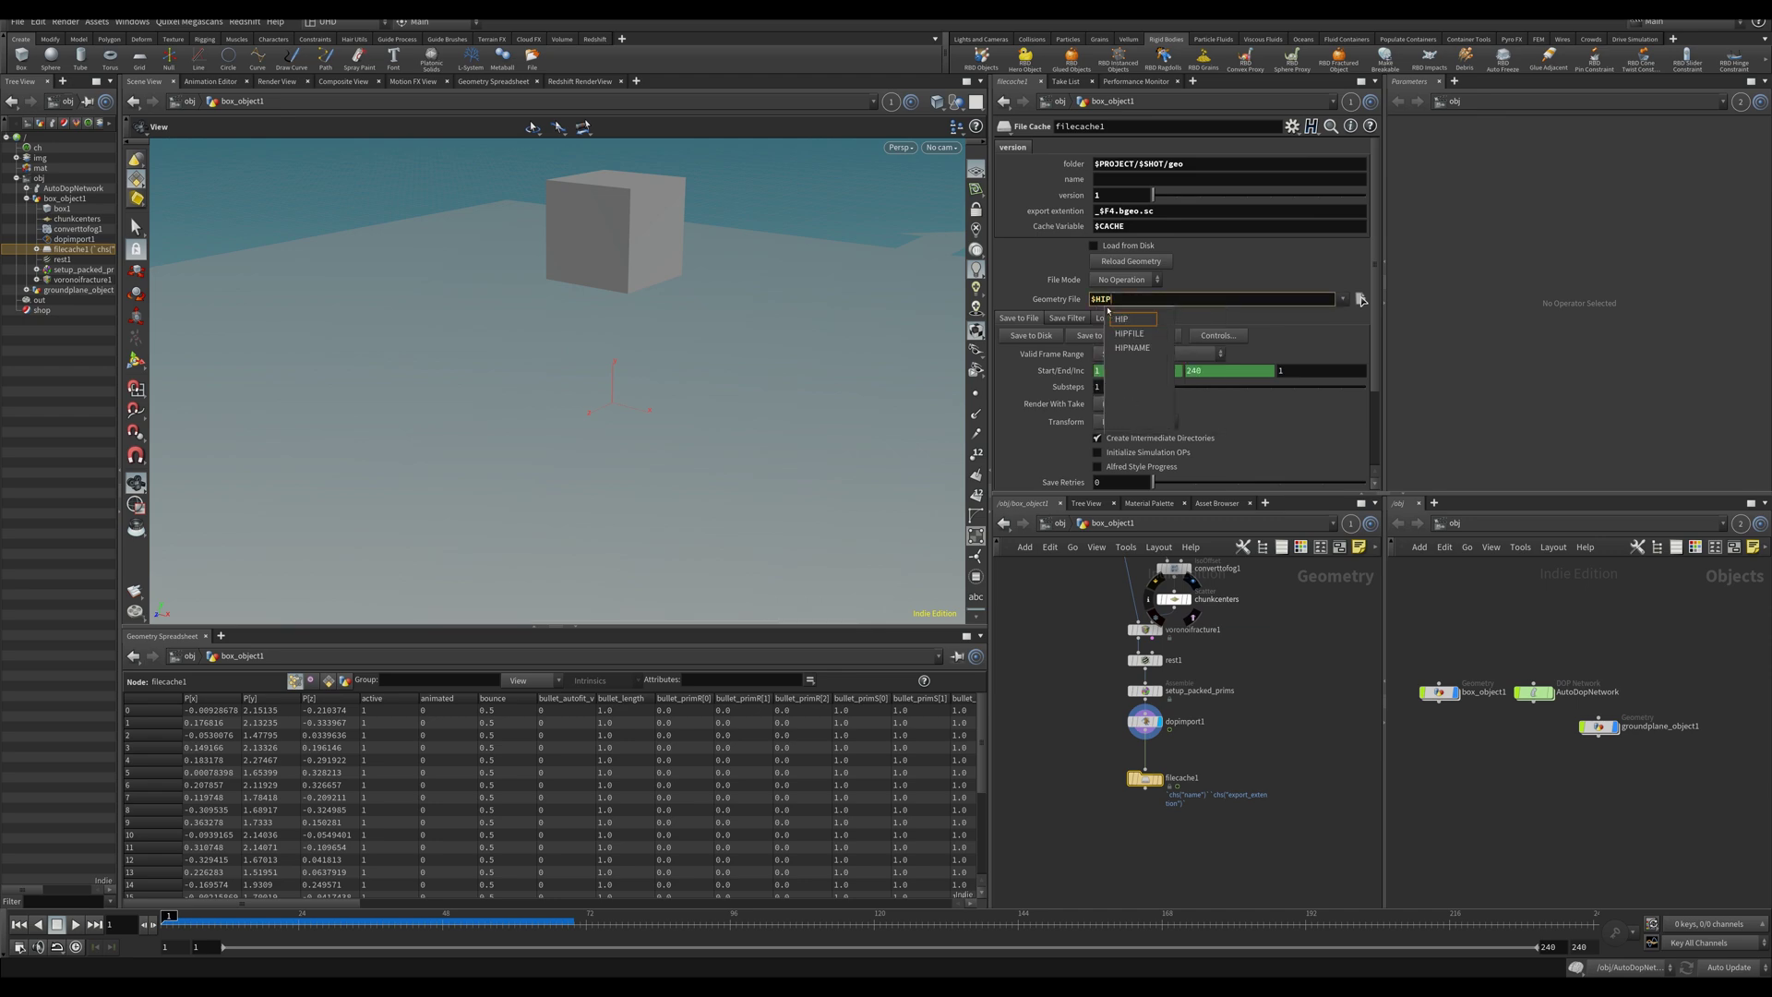
pyautogui.write('/g')
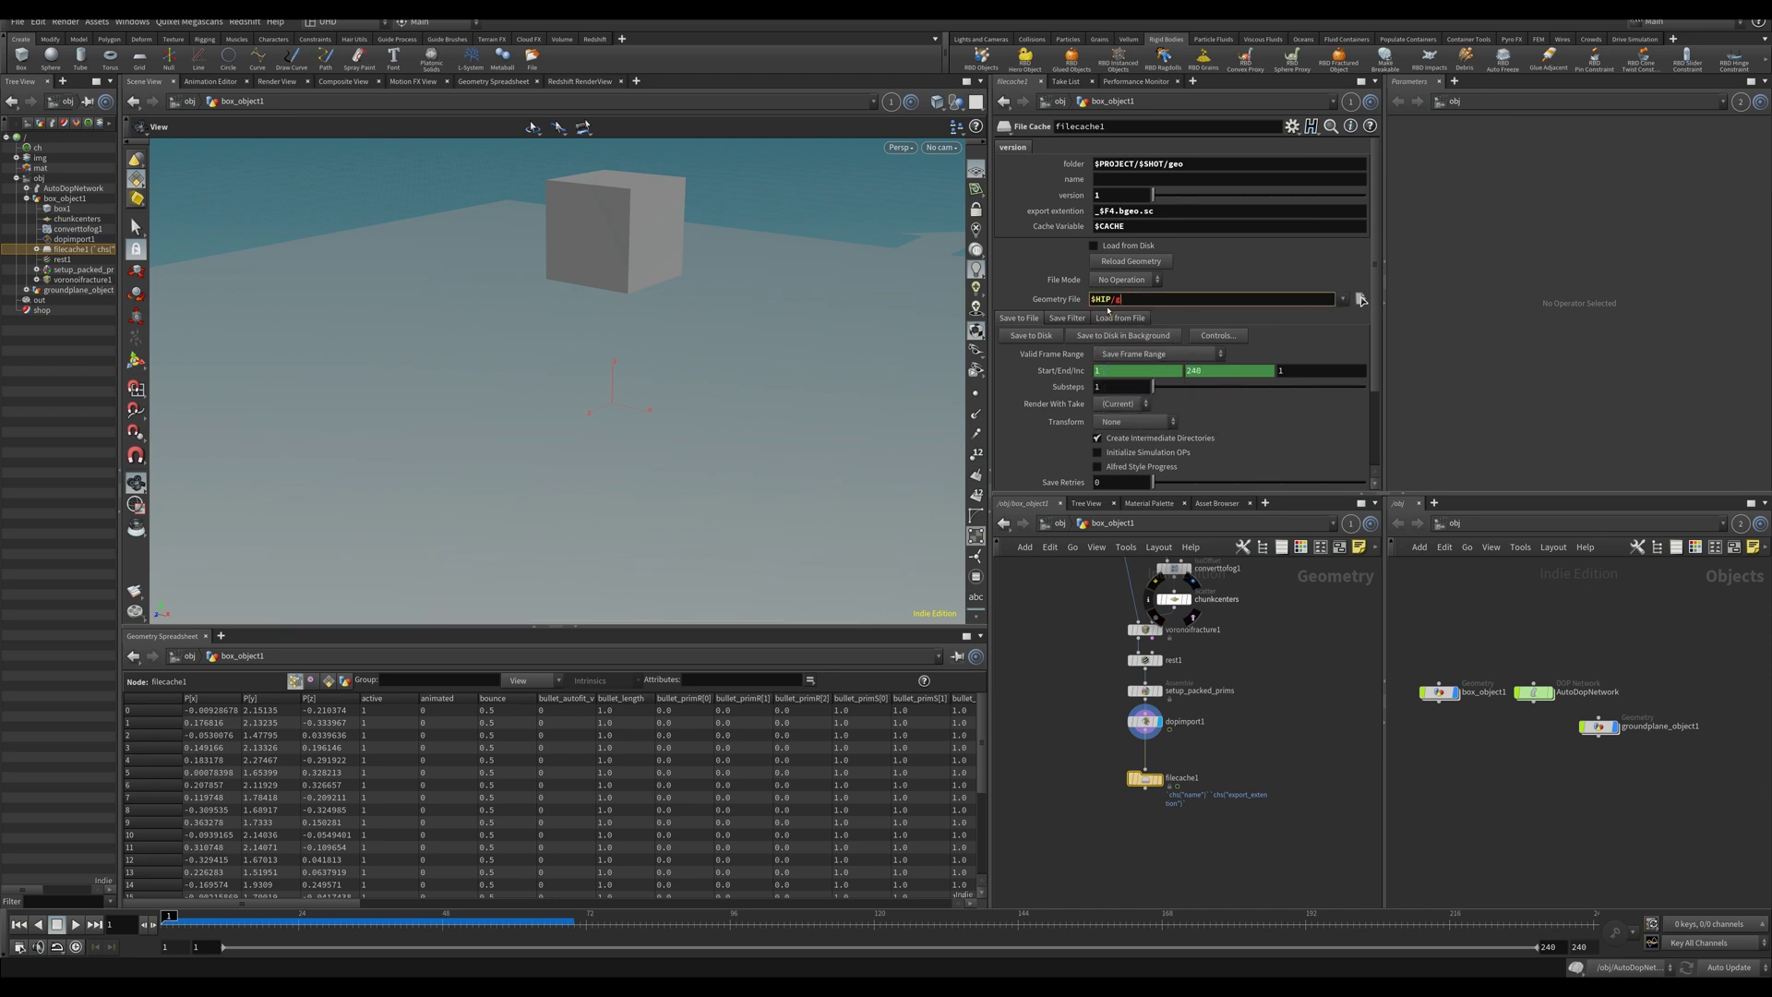
pyautogui.write('im')
pyautogui.write('/box/box')
pyautogui.write('_1_$')
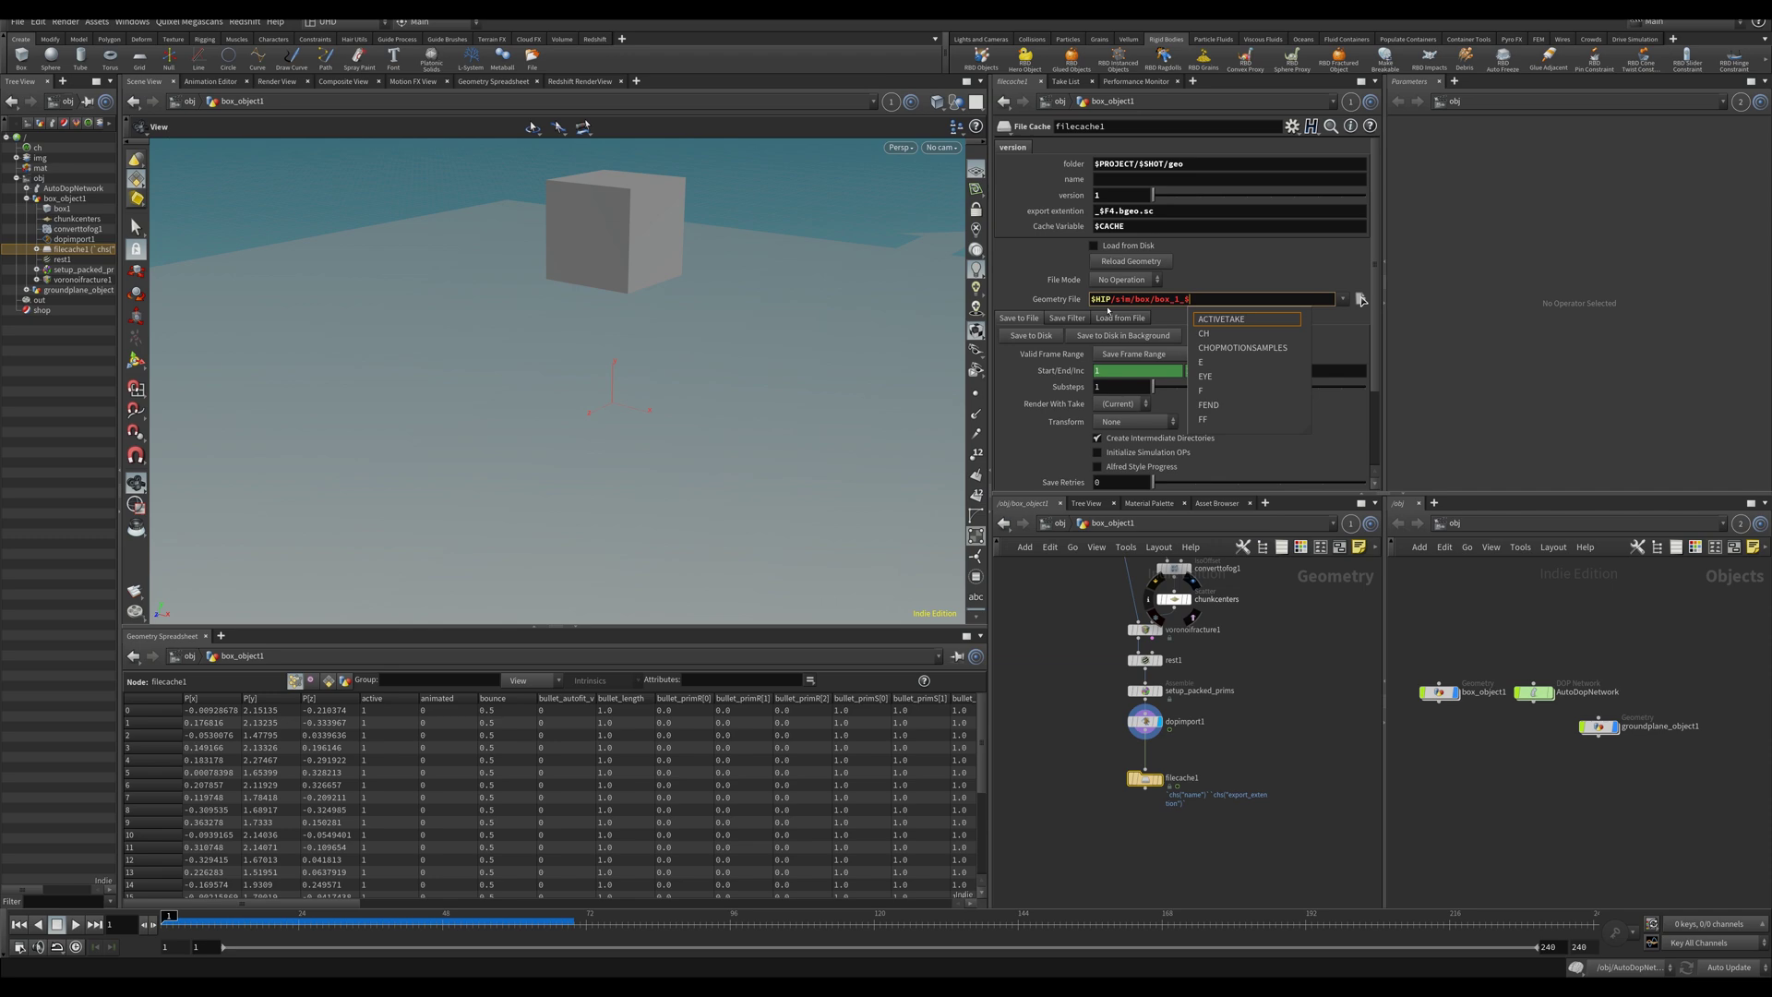
pyautogui.write('F.bgeo.sc')
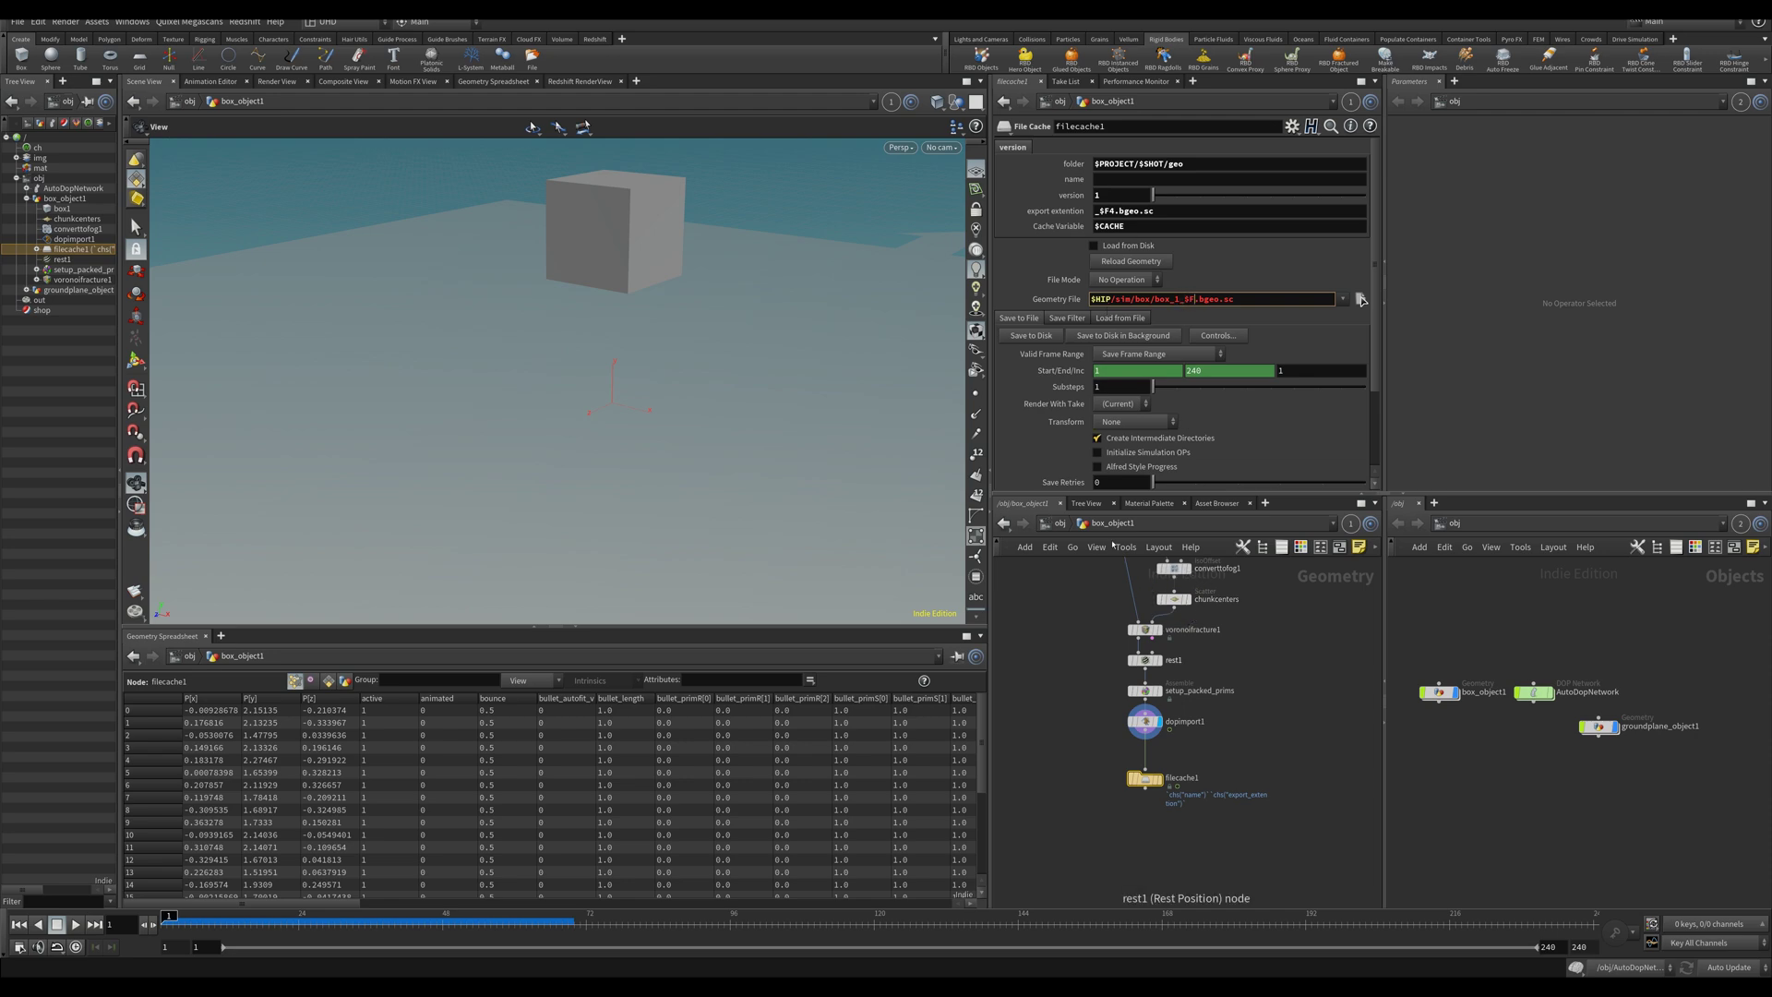
pyautogui.press('Return')
# Remove the version folder from filecache1's parameter interface.
pyautogui.moveTo(1310, 693); pyautogui.dragTo(1311, 624, button='middle')
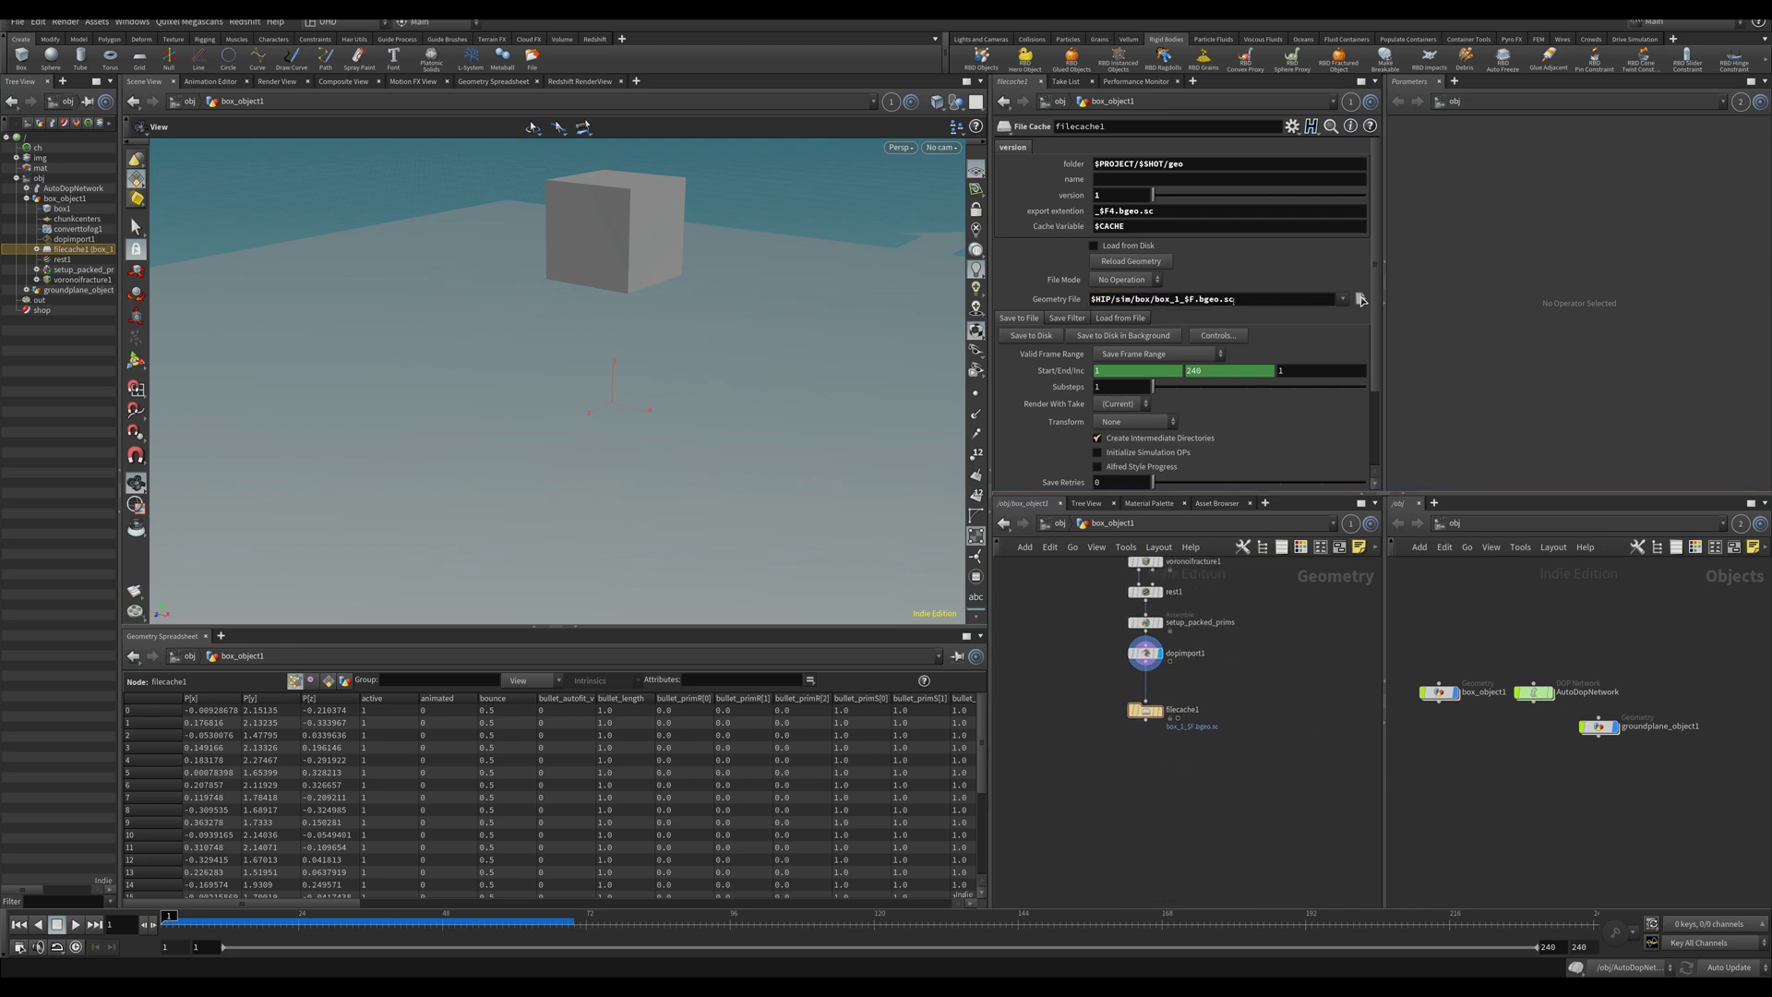
pyautogui.click(1292, 126)
pyautogui.click(1320, 142)
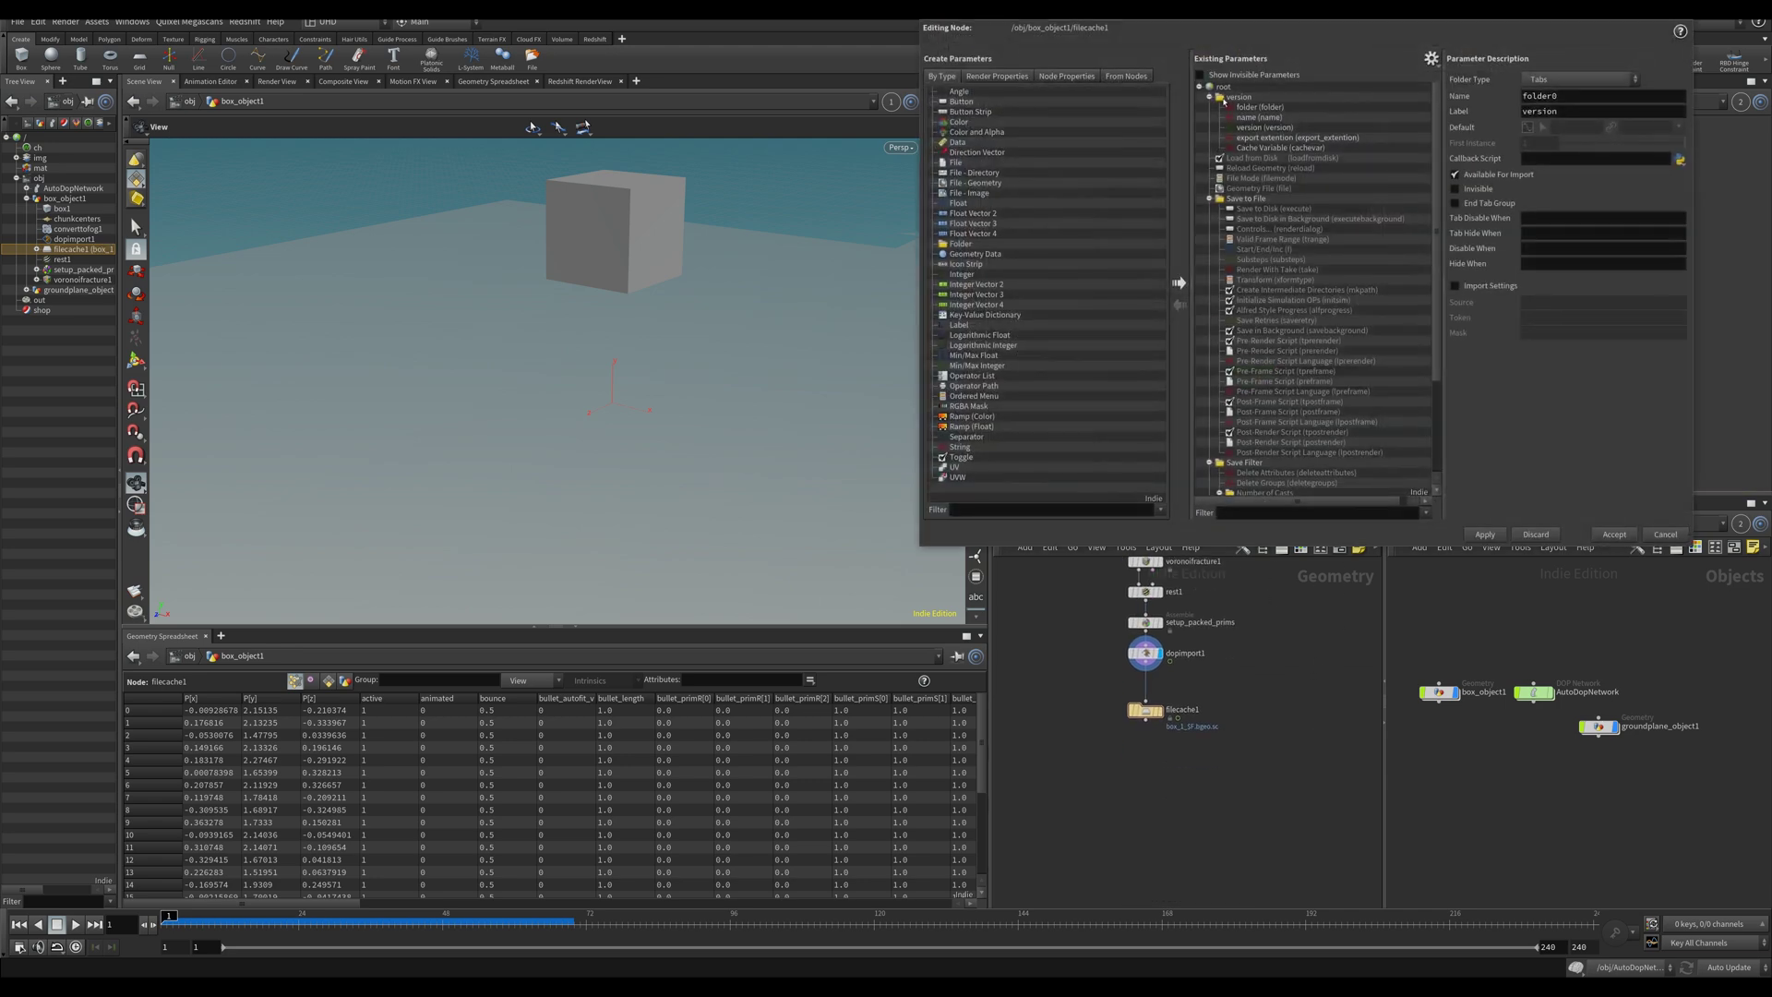
pyautogui.keyDown('shift'); pyautogui.click(1255, 148); pyautogui.keyUp('shift')
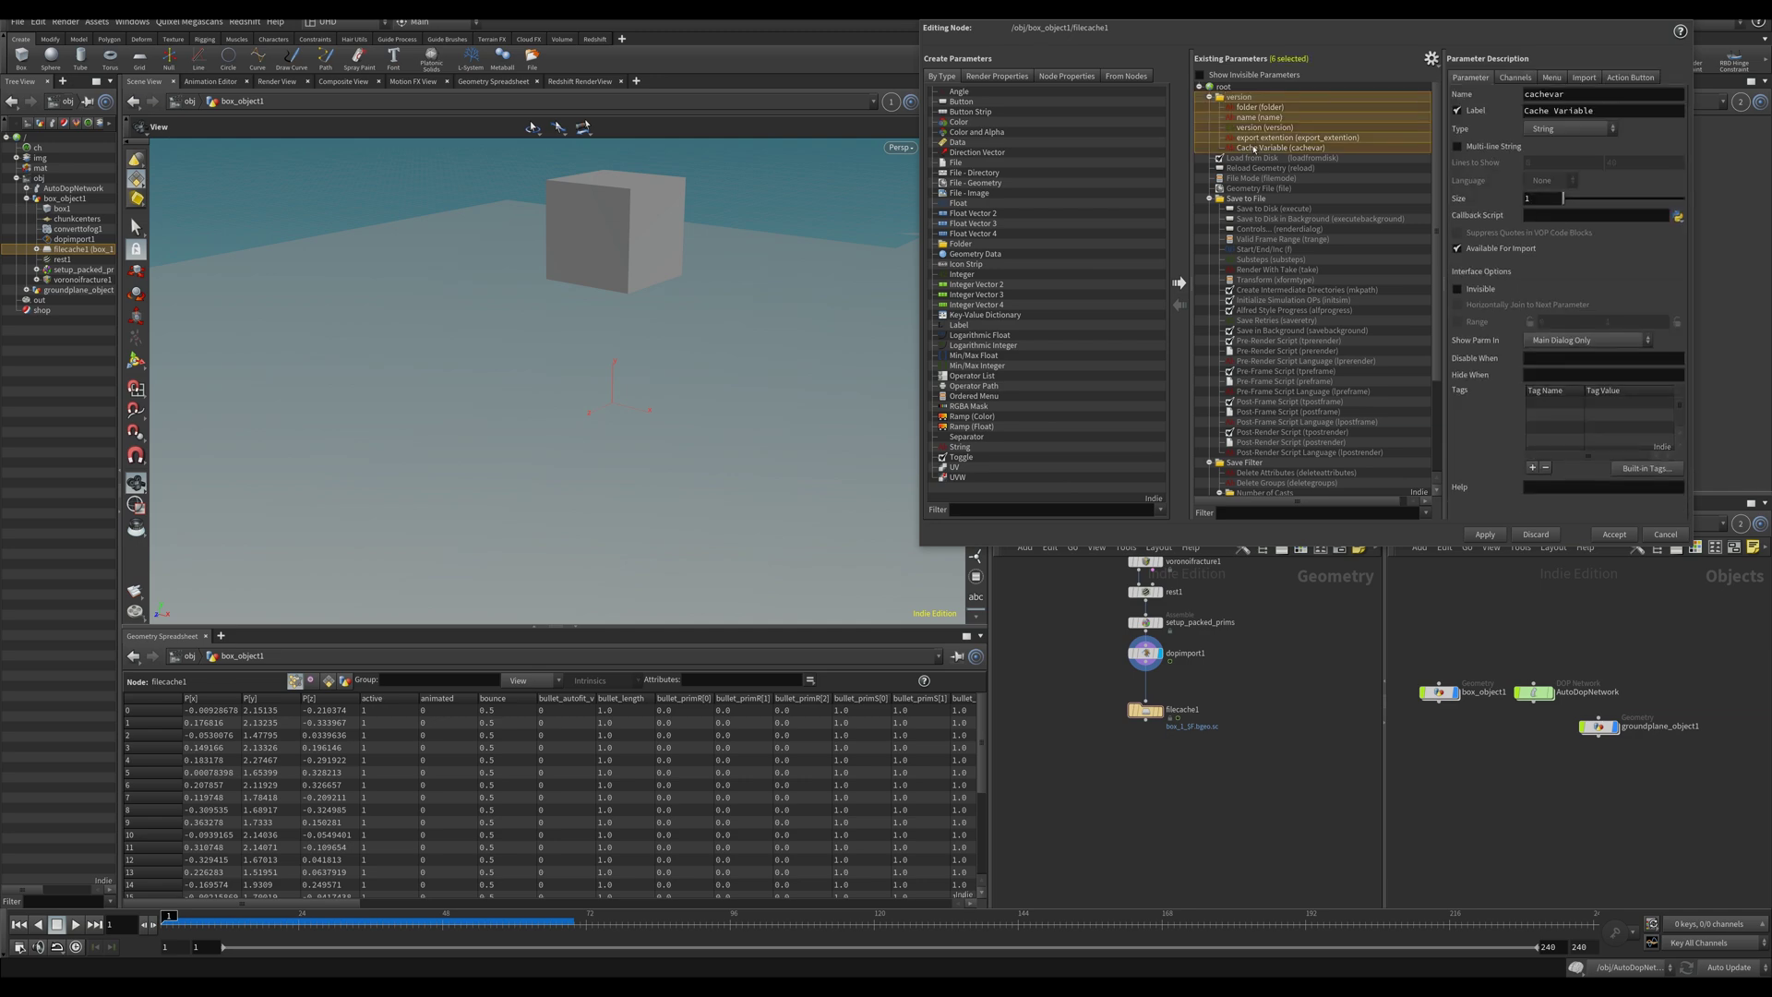
pyautogui.press('Delete')
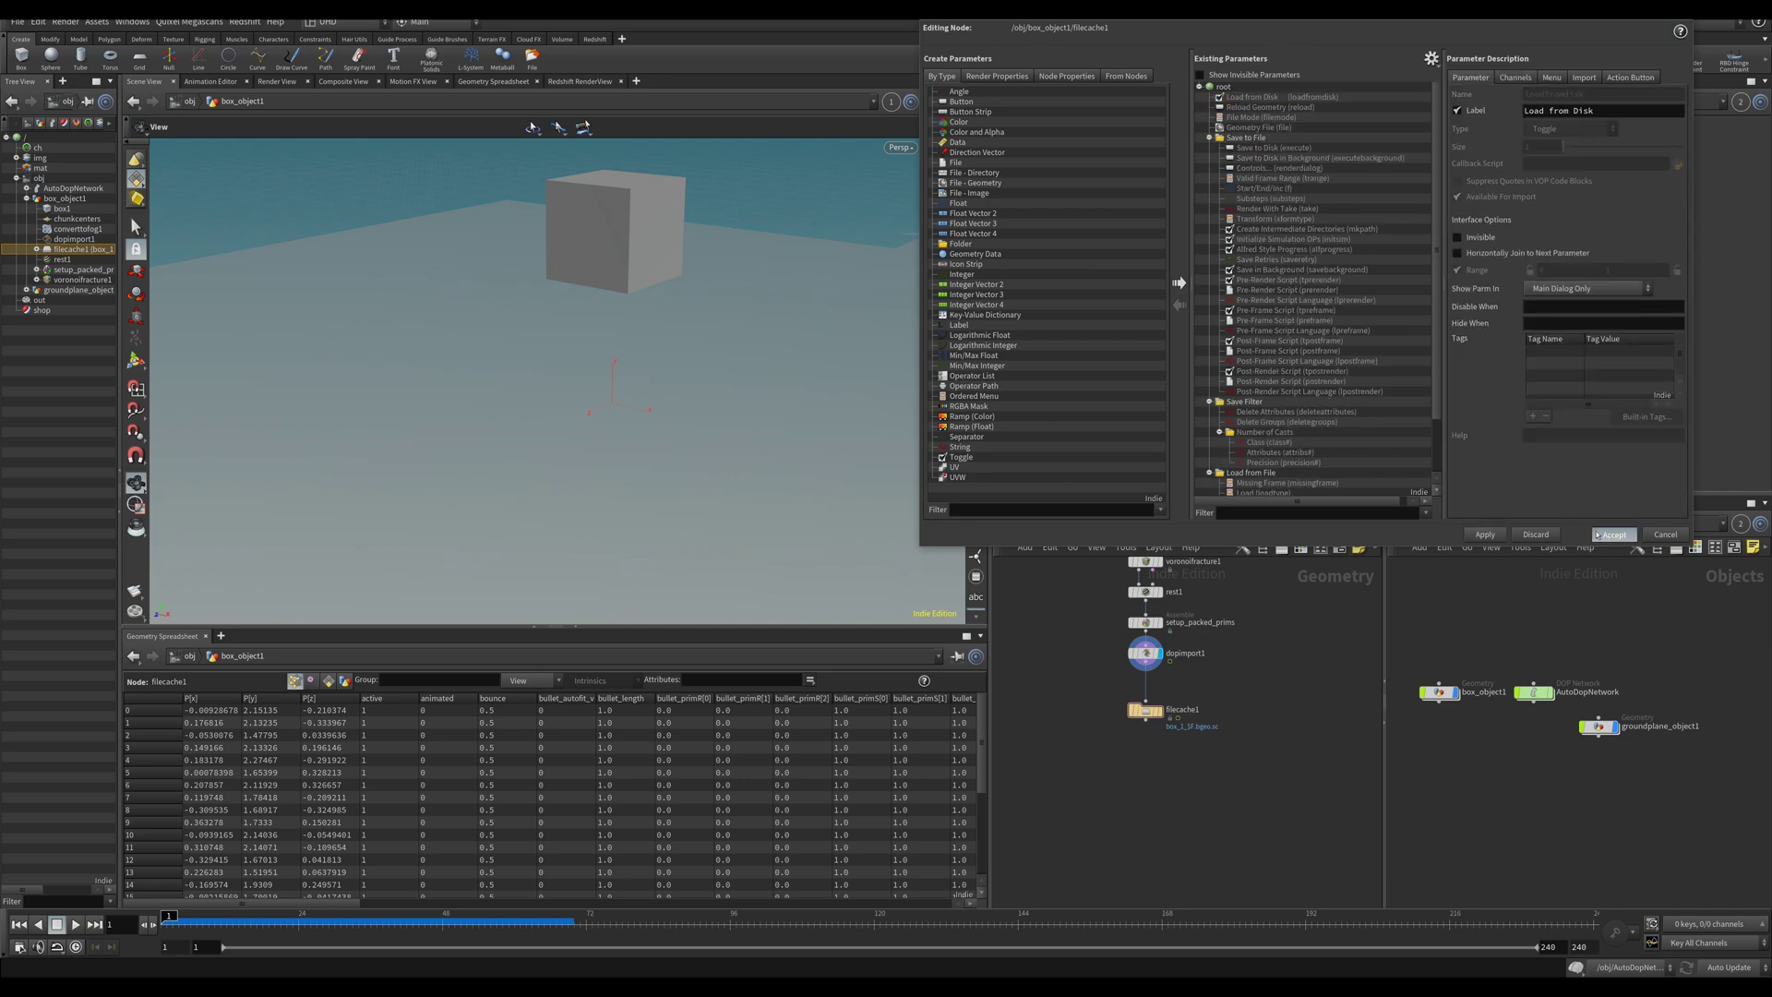
pyautogui.click(1614, 534)
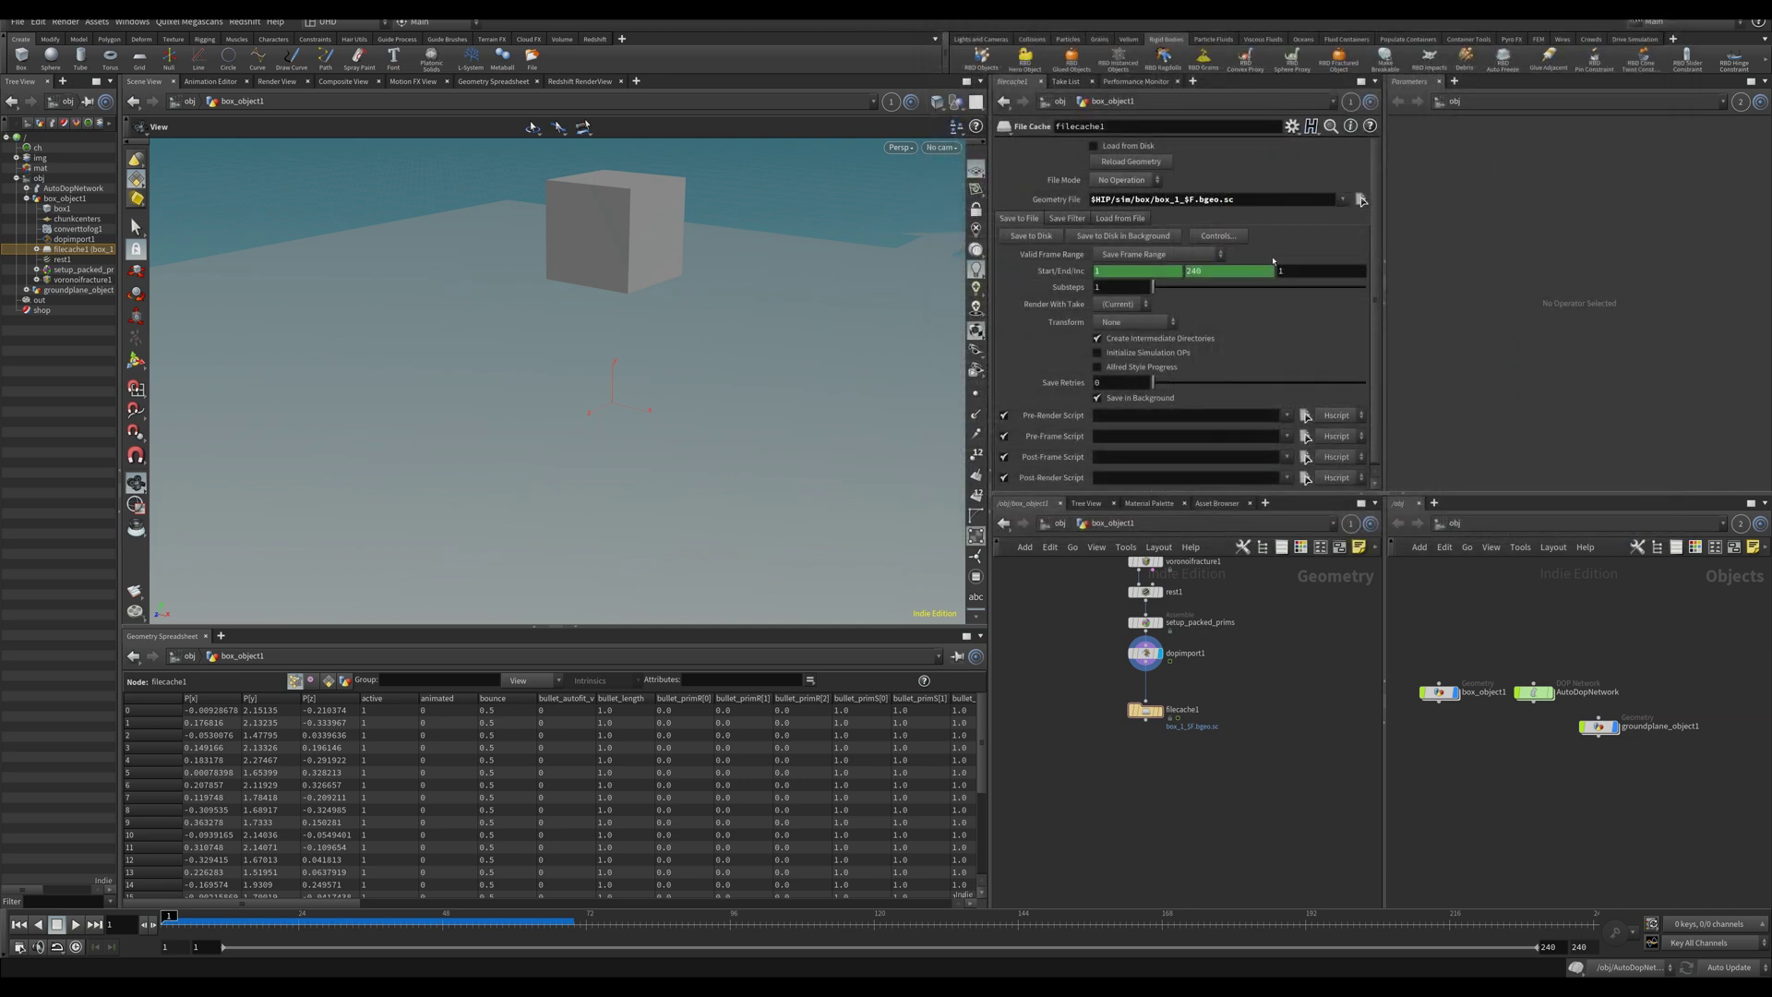
# Delete the End channel, set the end frame to 75, and enable Load from Disk.
pyautogui.rightClick(1234, 271)
pyautogui.click(1273, 438)
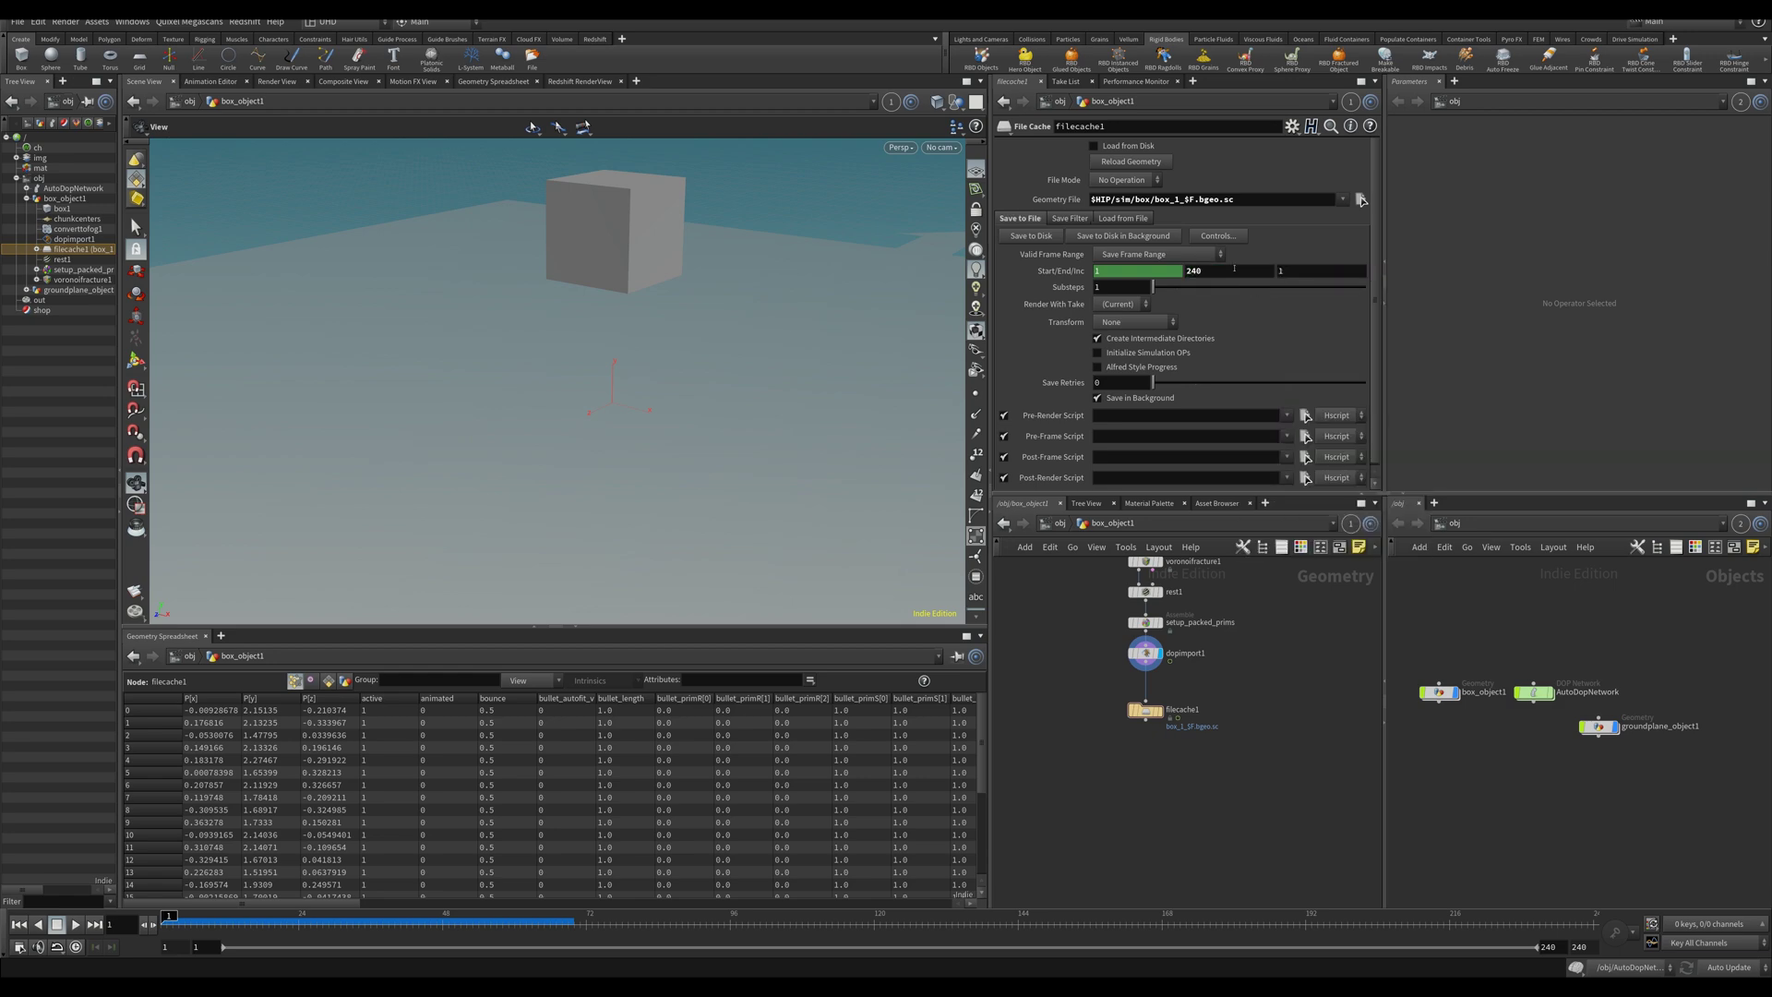
pyautogui.click(1234, 271)
pyautogui.write('7')
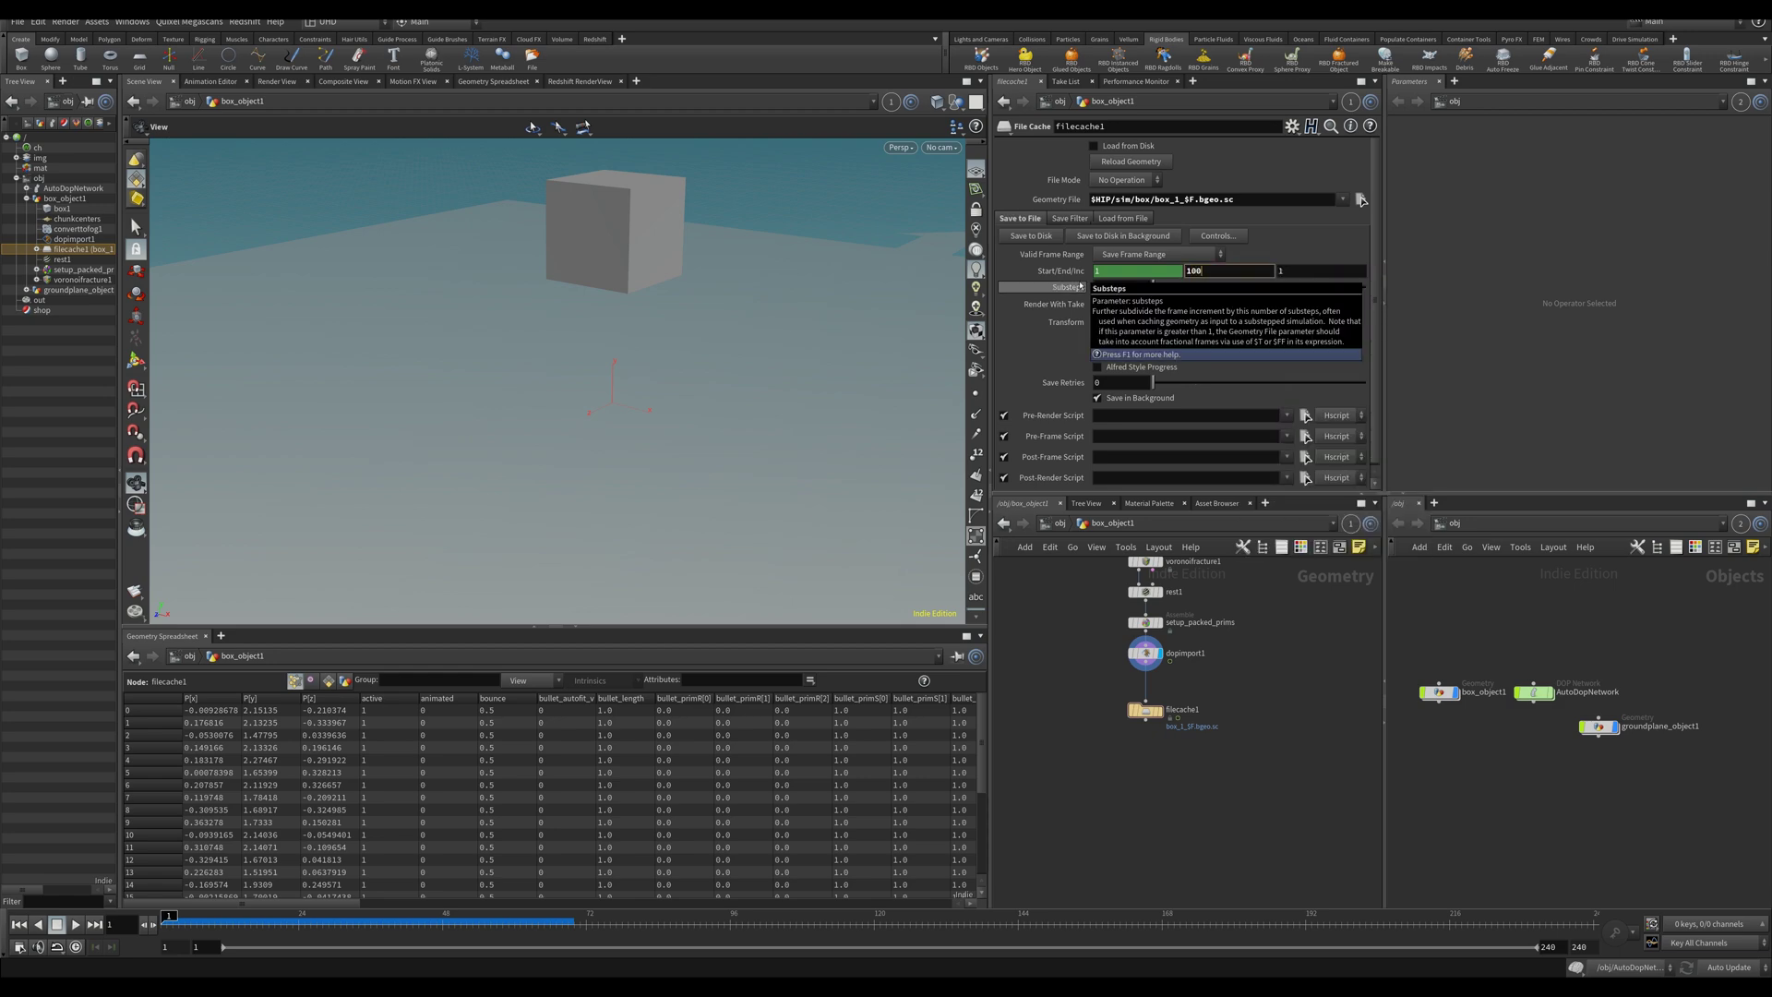
pyautogui.hotkey('ctrl', 'a')
pyautogui.write('75')
pyautogui.press('Return')
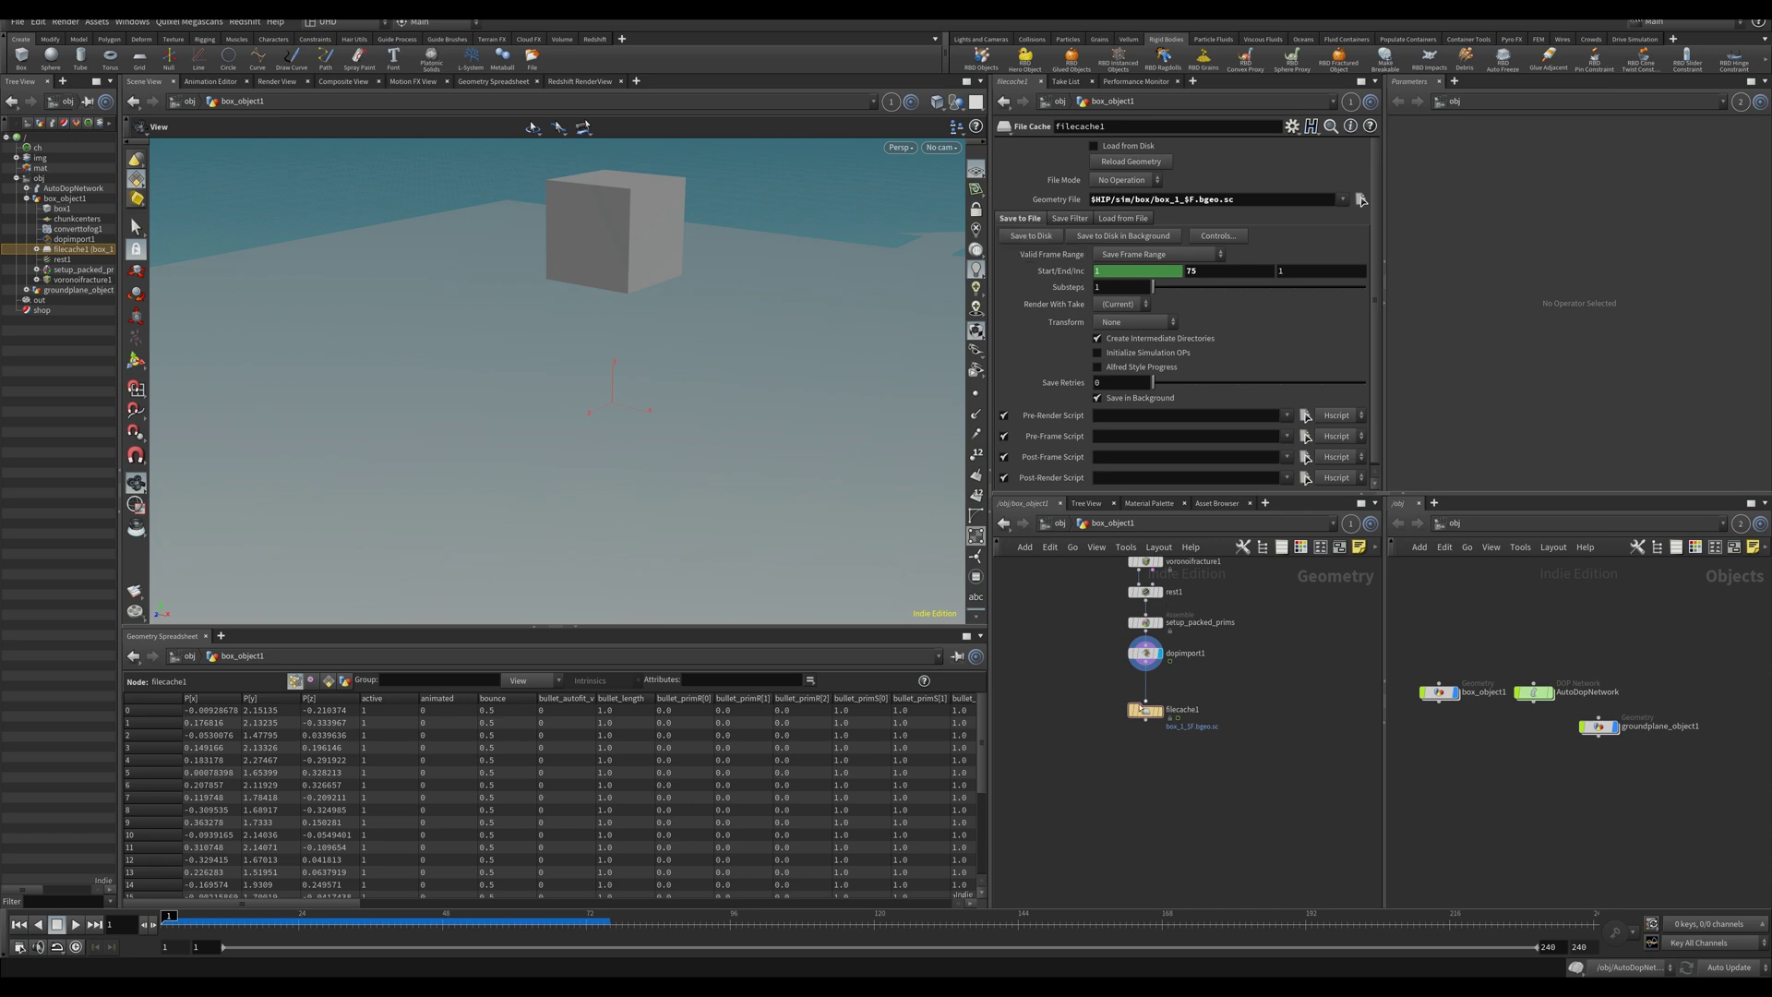
pyautogui.click(1097, 146)
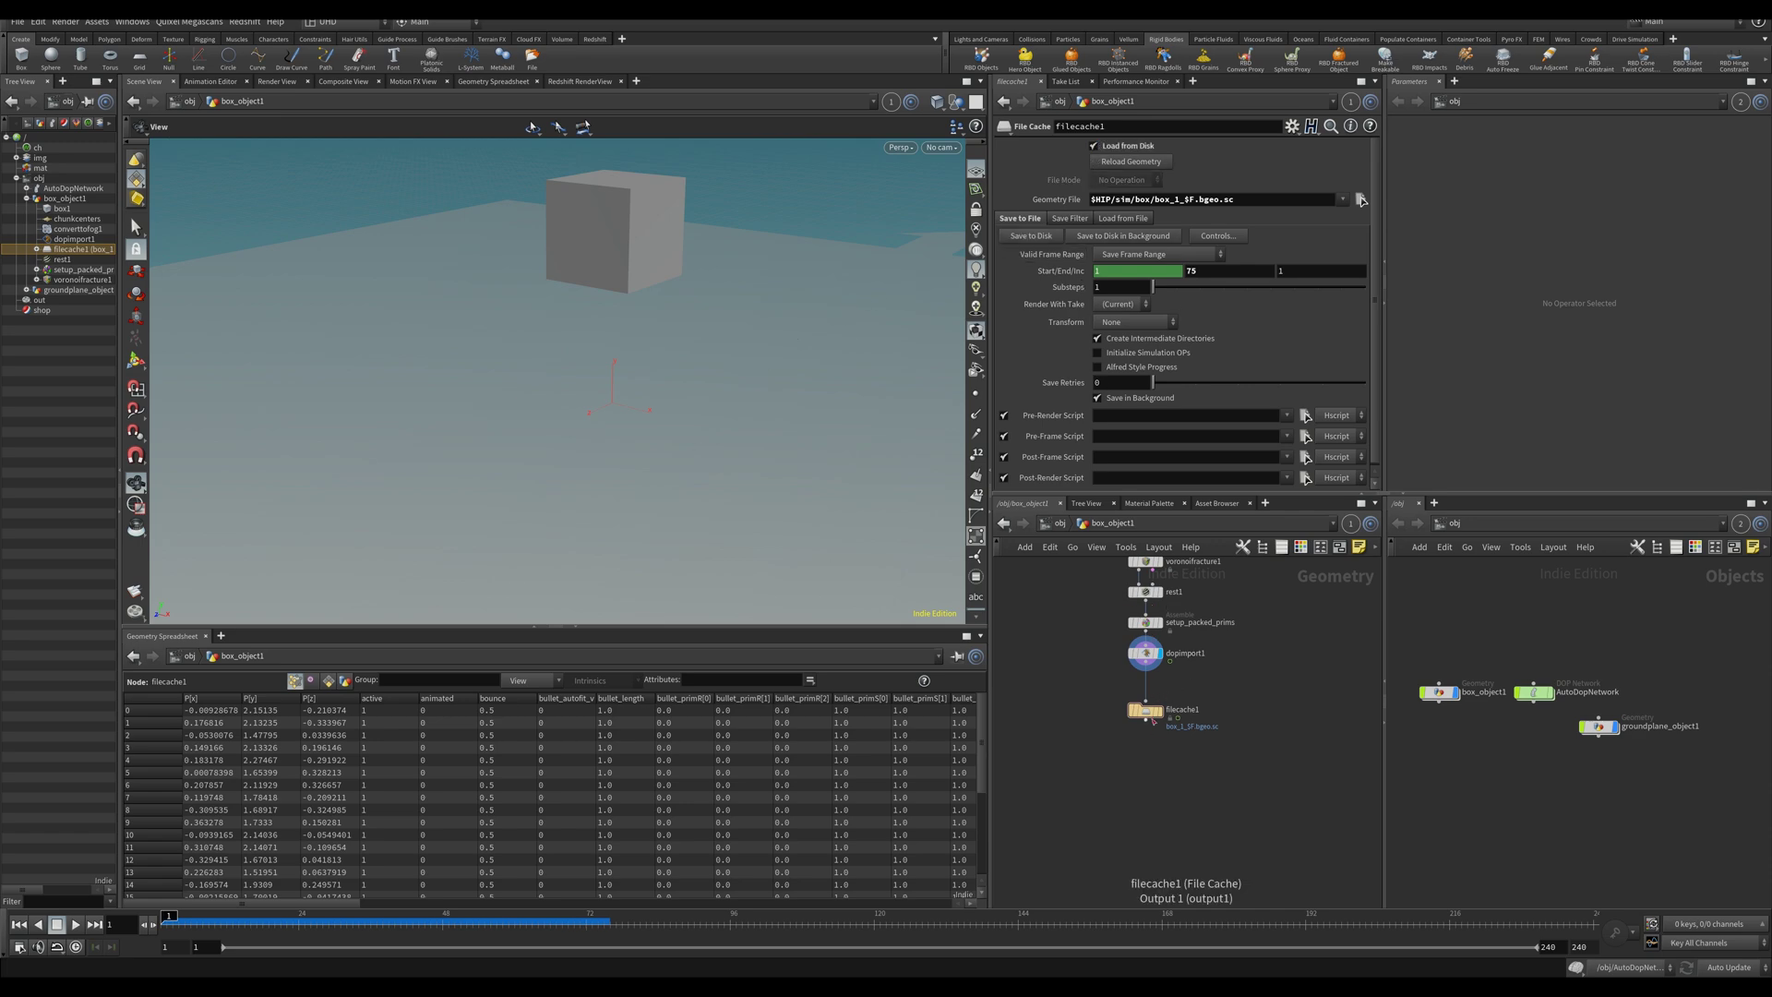
# Play the cached fracture, then jump to frame 75 and orbit around the debris.
pyautogui.press('Up')
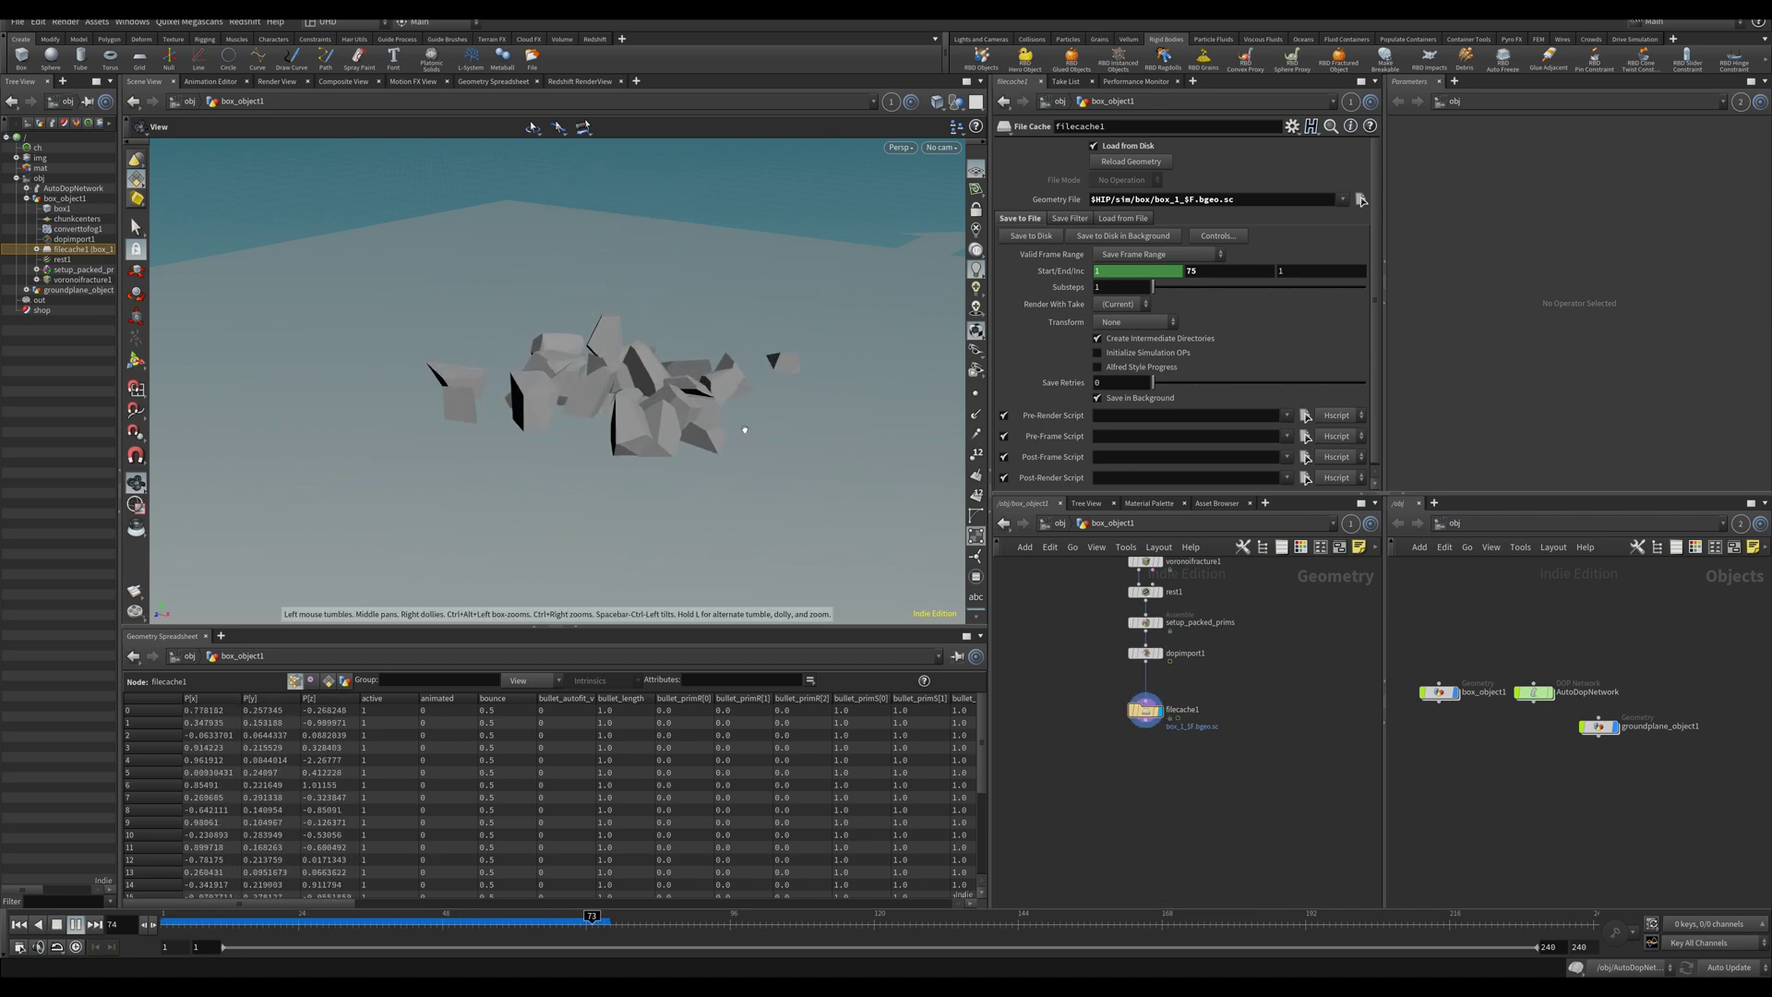
pyautogui.hotkey('ctrl', 'Up')
pyautogui.moveTo(443, 921); pyautogui.dragTo(555, 921)
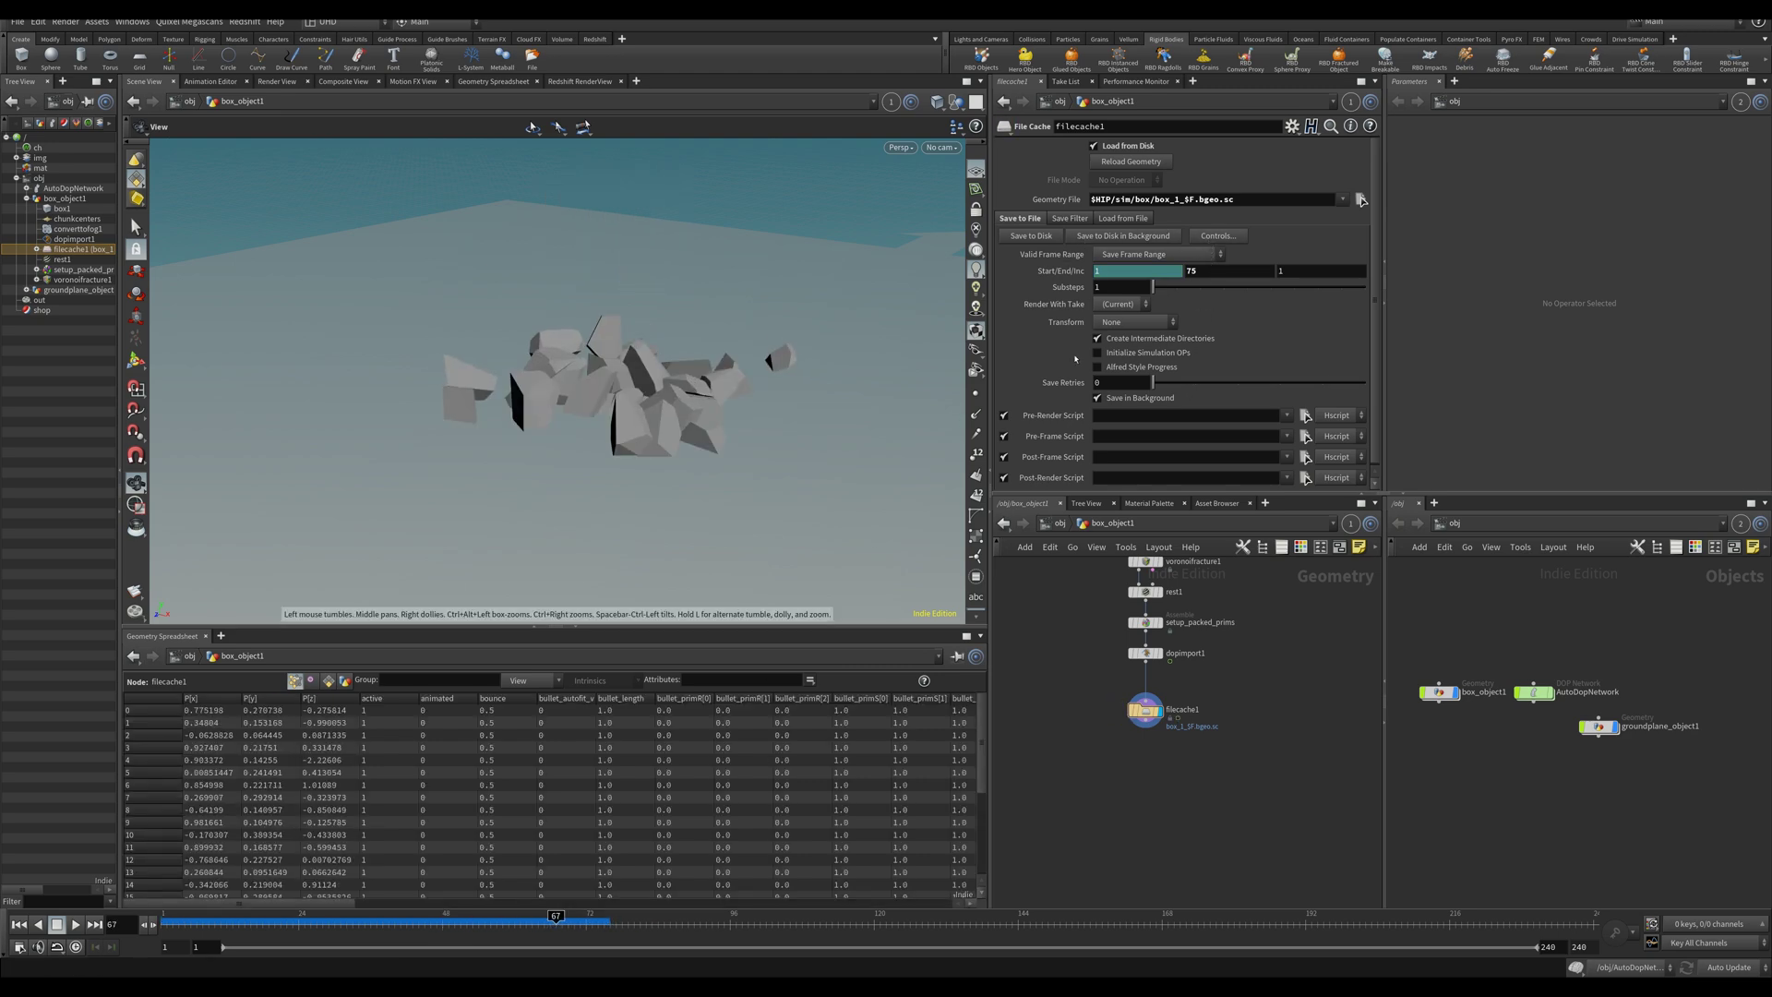
pyautogui.moveTo(609, 498); pyautogui.dragTo(664, 585)
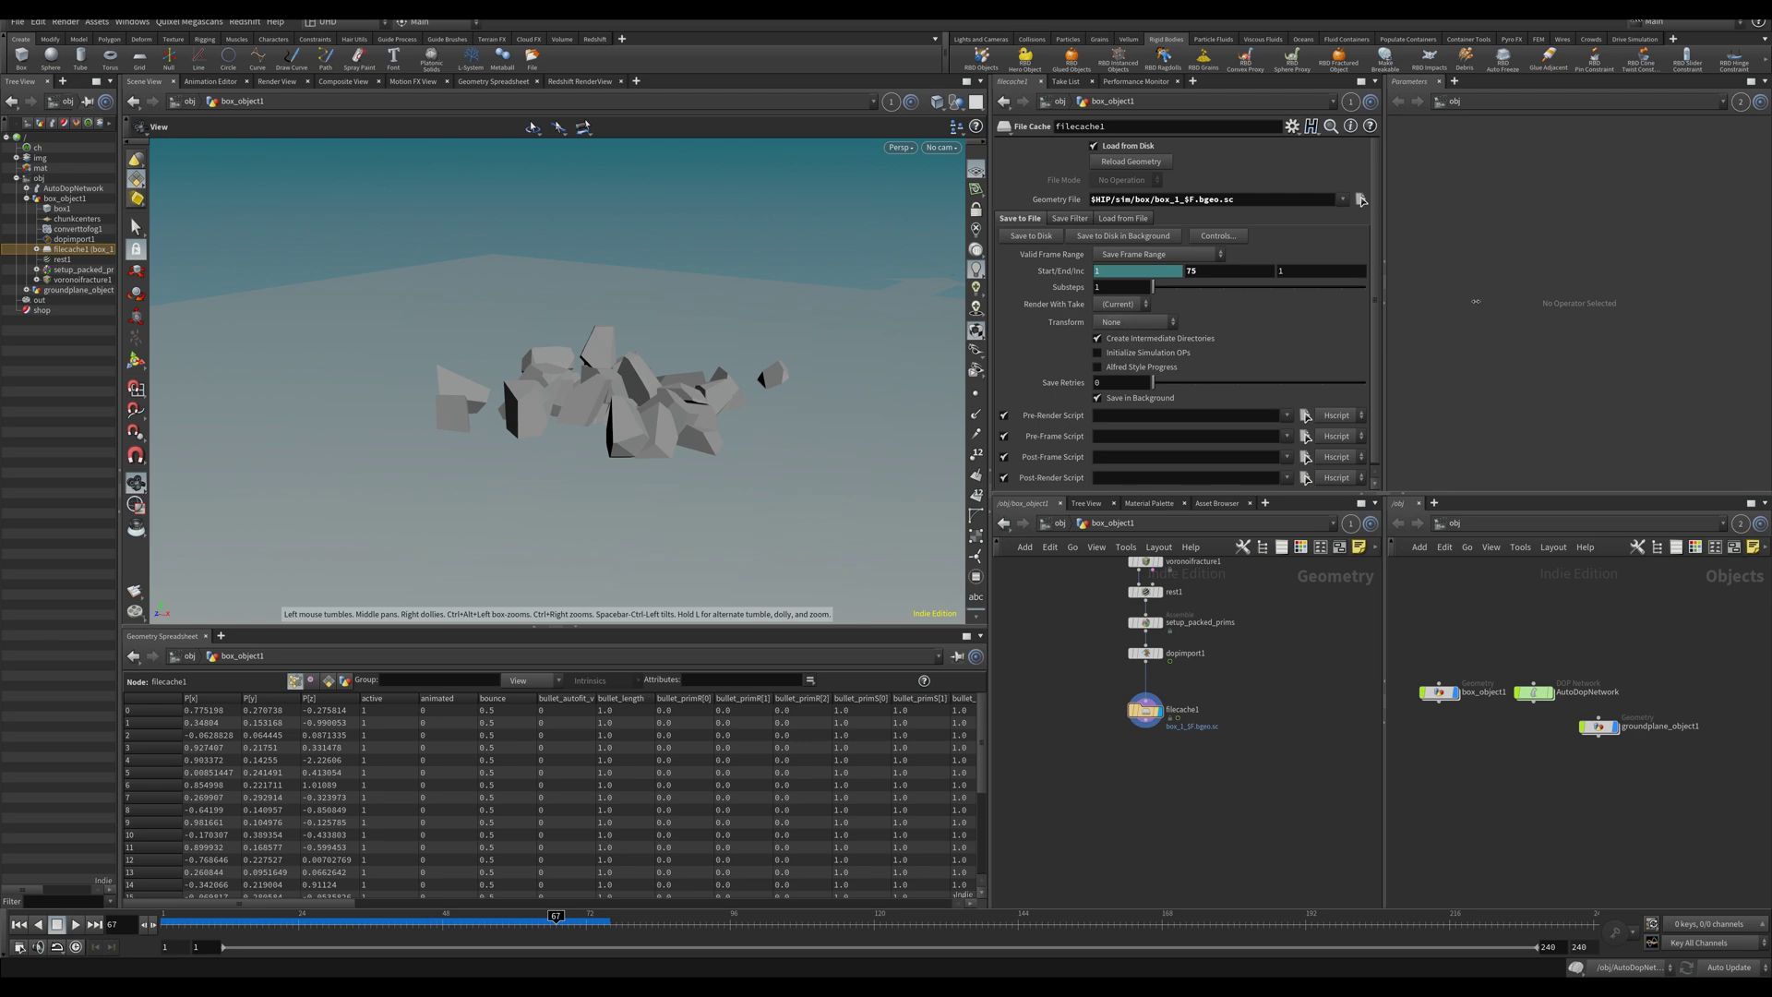
# Rename box_object1 to SimBox, tidy the ground plane node, and save the scene.
pyautogui.click(1006, 521)
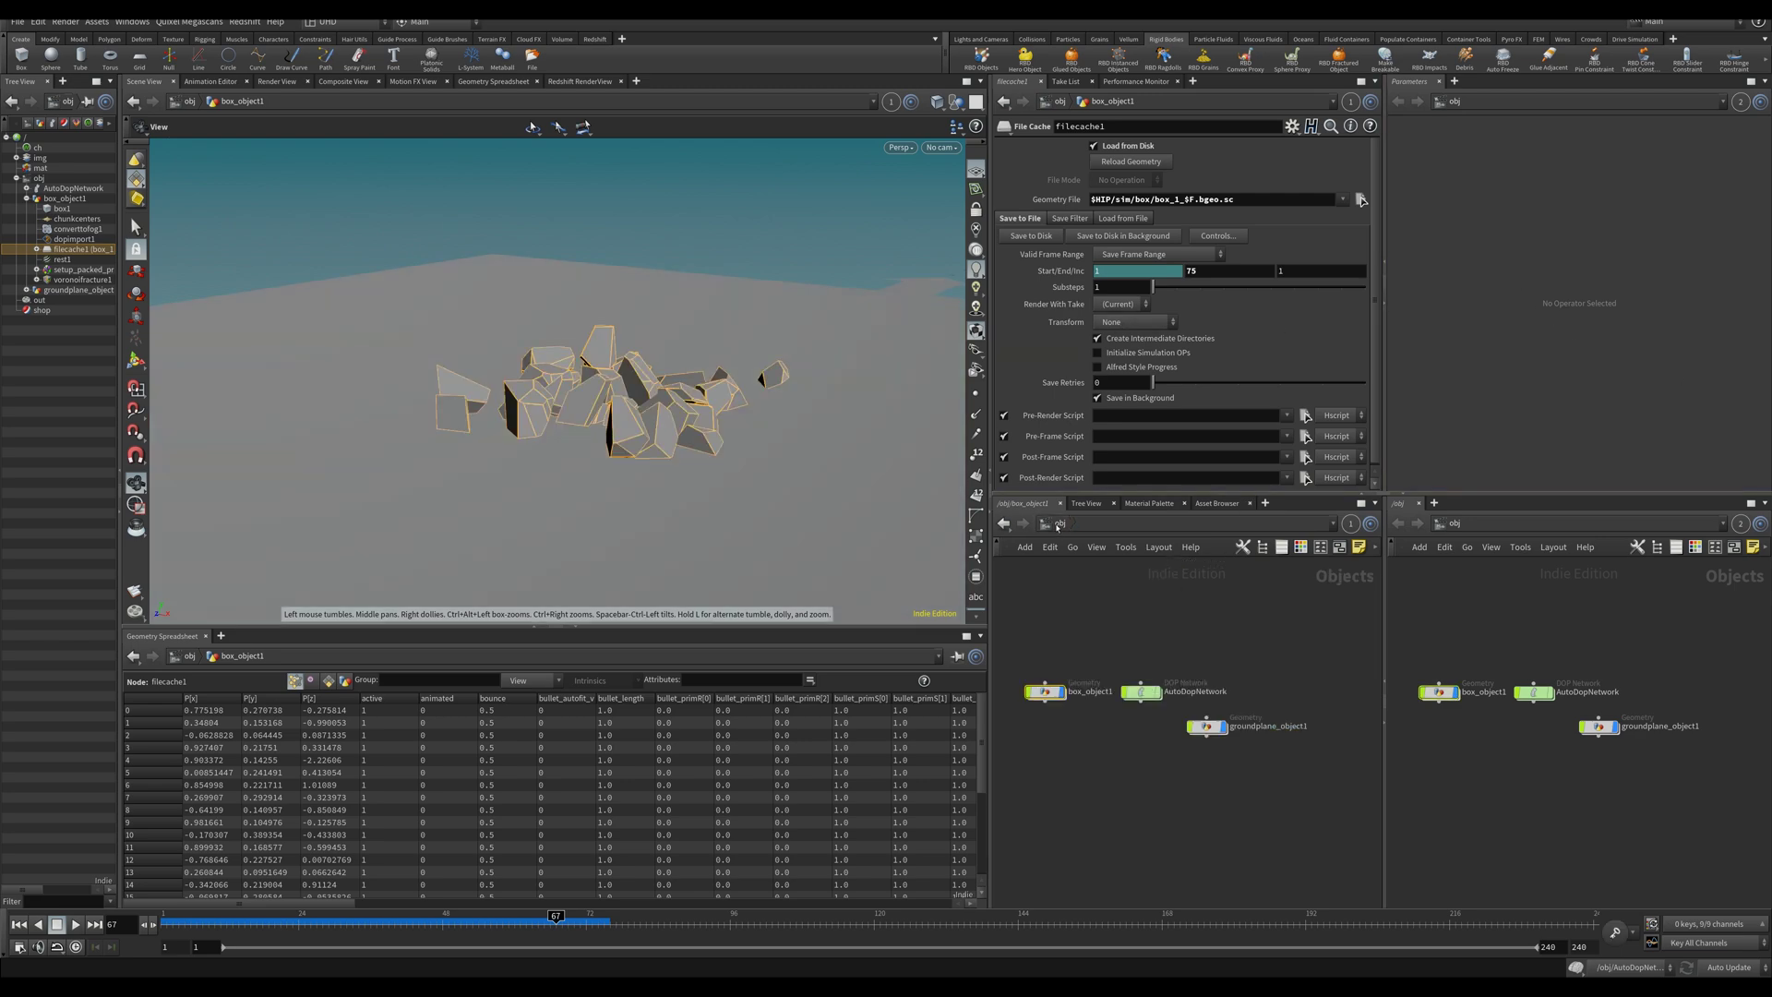
pyautogui.doubleClick(1085, 692)
pyautogui.doubleClick(1085, 692)
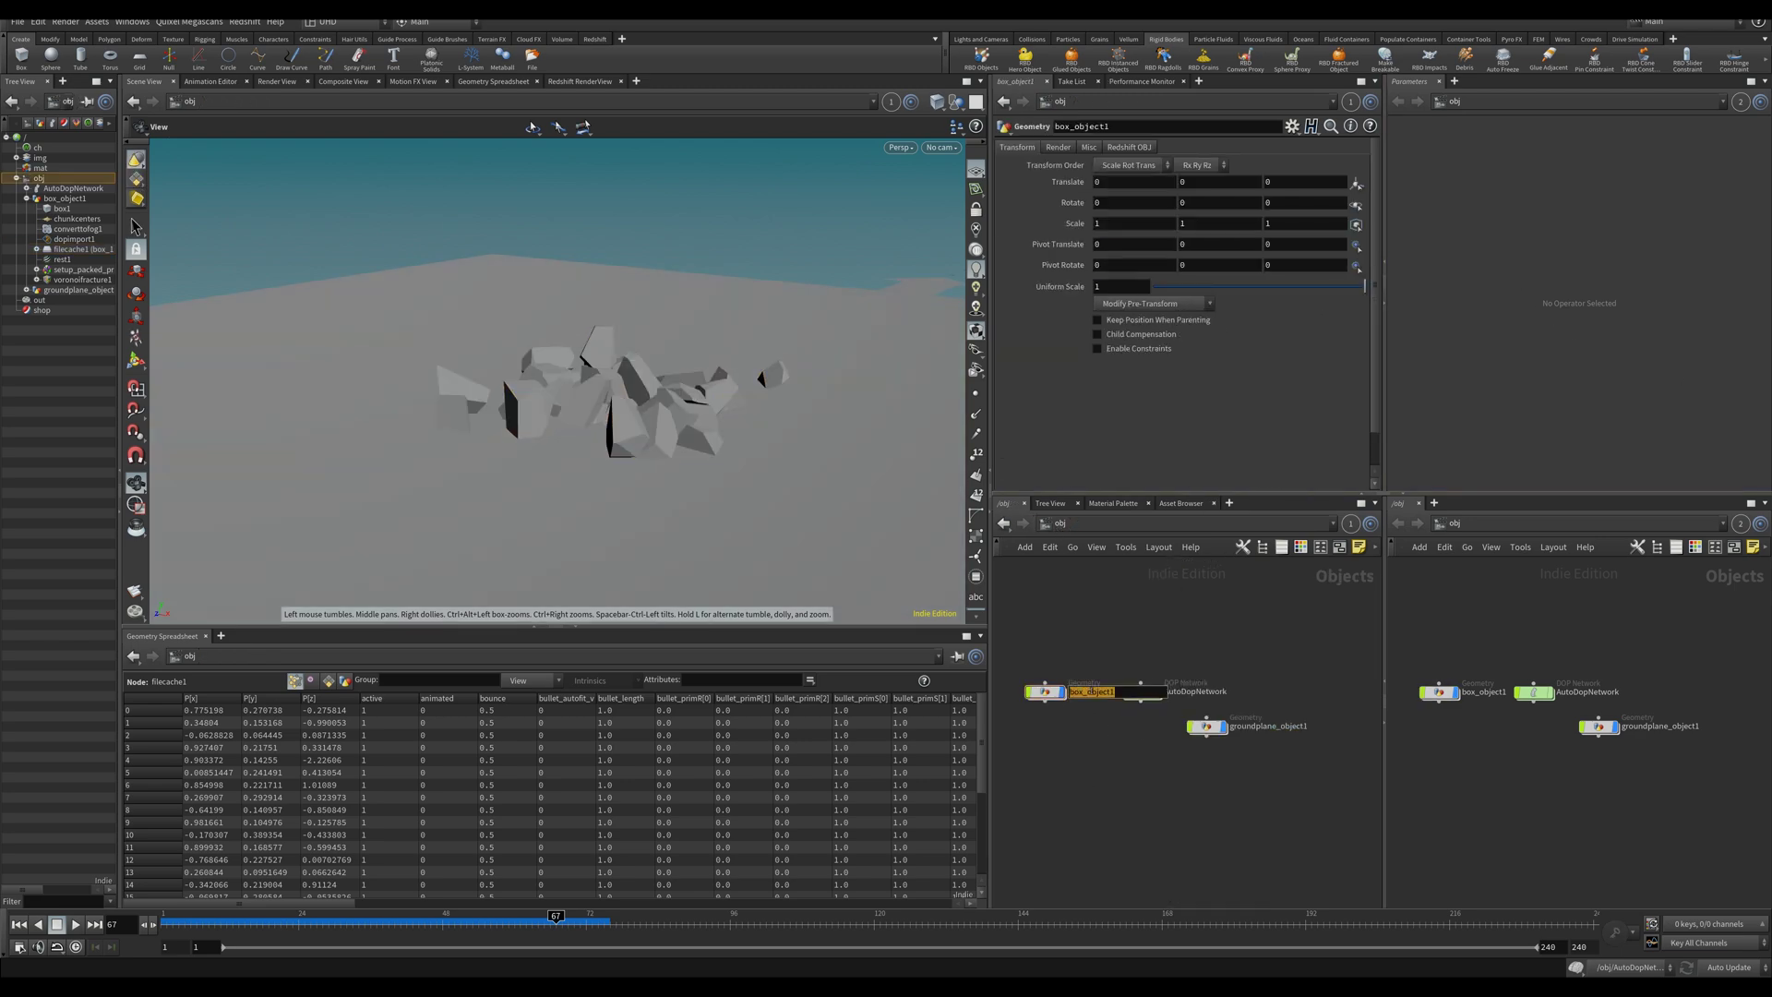
pyautogui.write('SimBox')
pyautogui.press('Return')
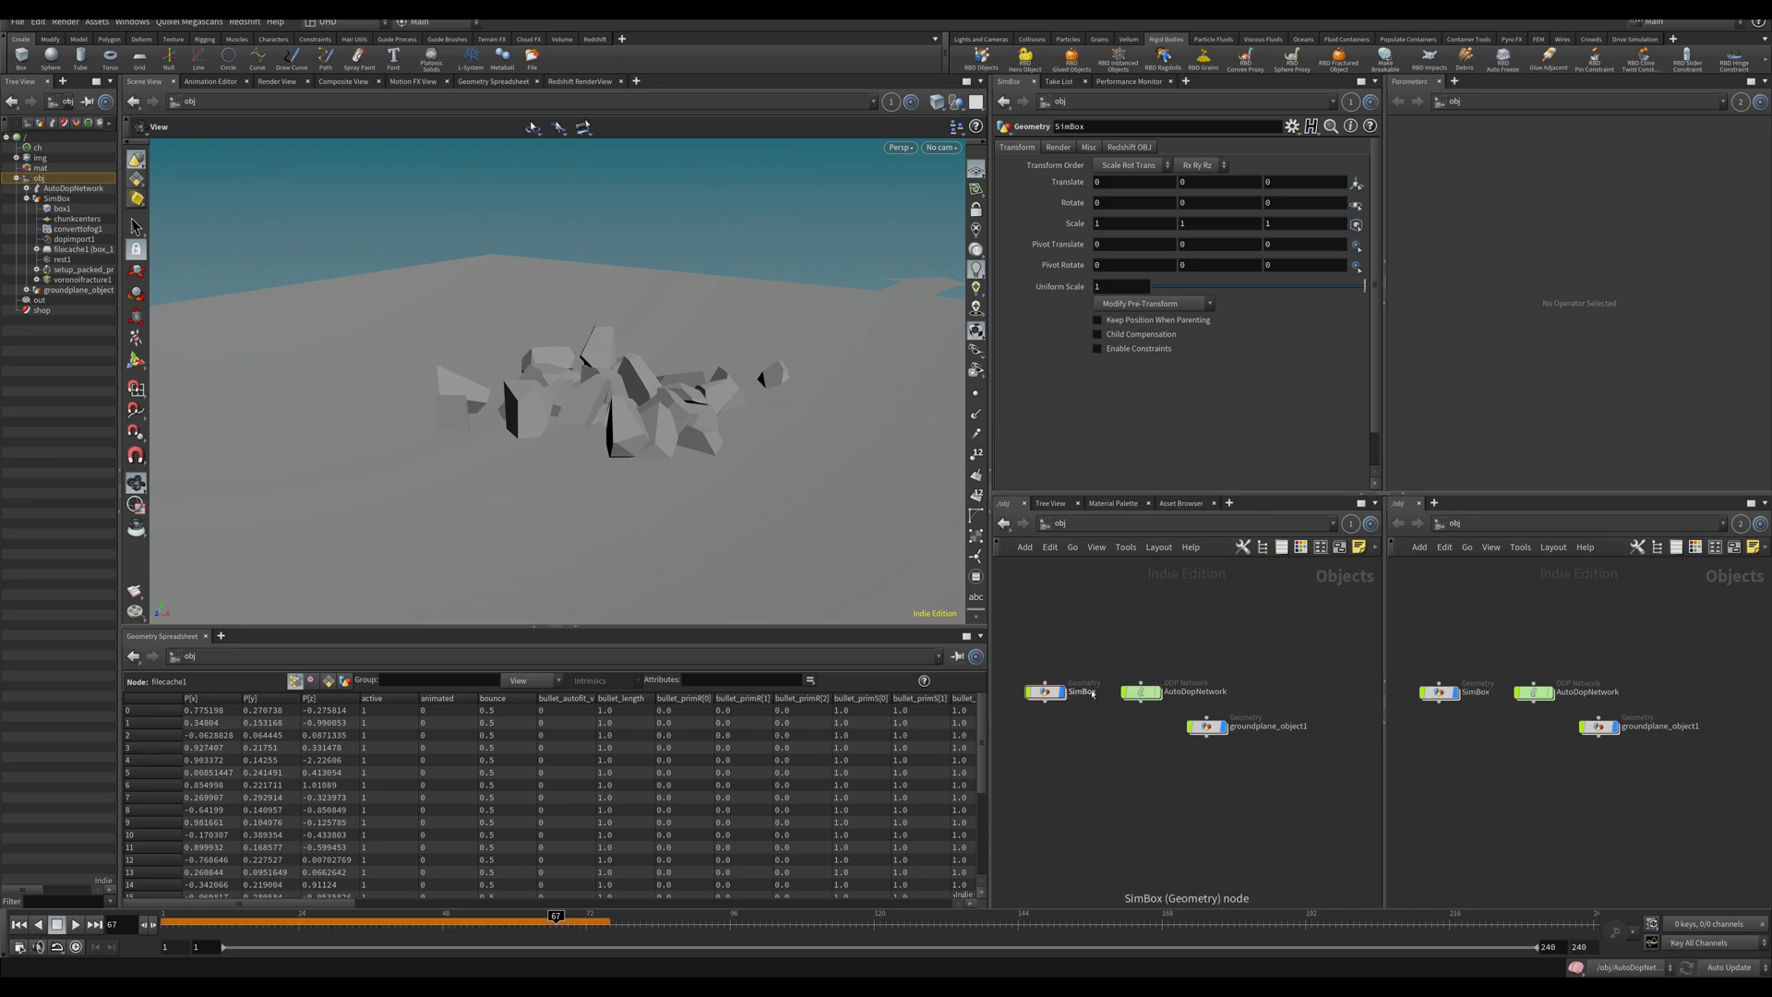
pyautogui.moveTo(1216, 738); pyautogui.dragTo(1244, 718)
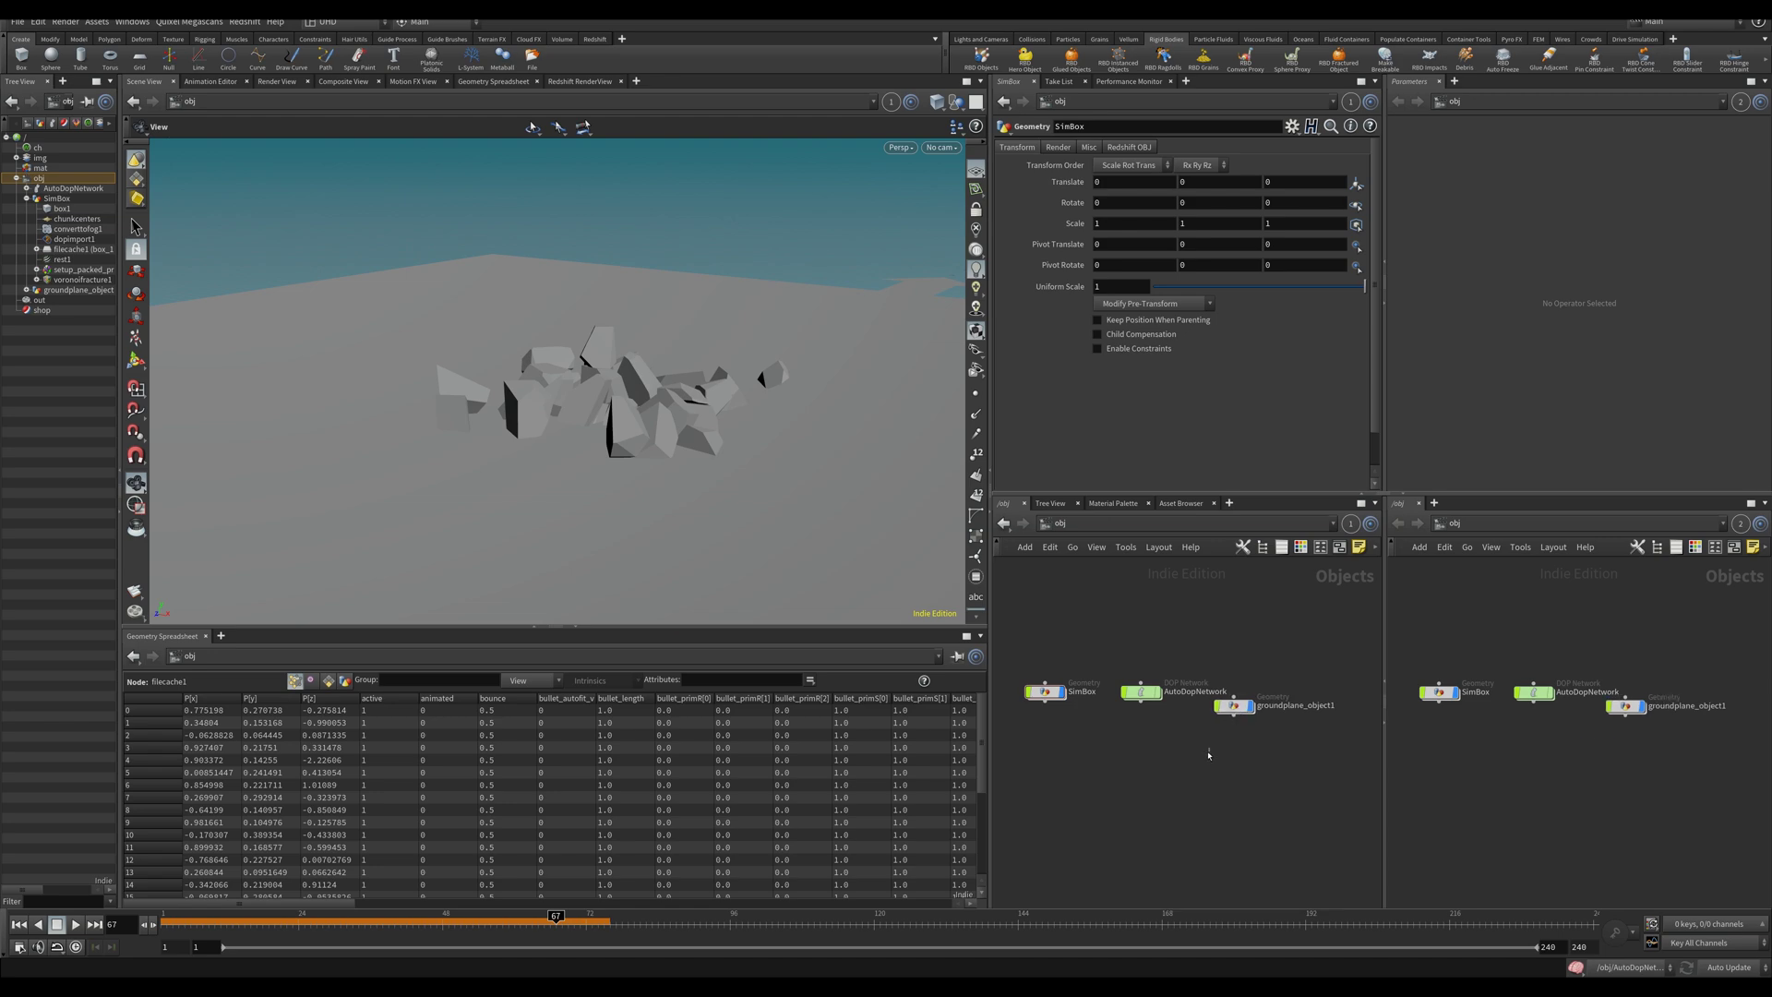
pyautogui.moveTo(1072, 581); pyautogui.dragTo(1112, 620, button='middle')
pyautogui.hotkey('ctrl', 's')
# Create a geo1 Geometry object, hide SimBox, and step inside geo1.
pyautogui.press('Tab')
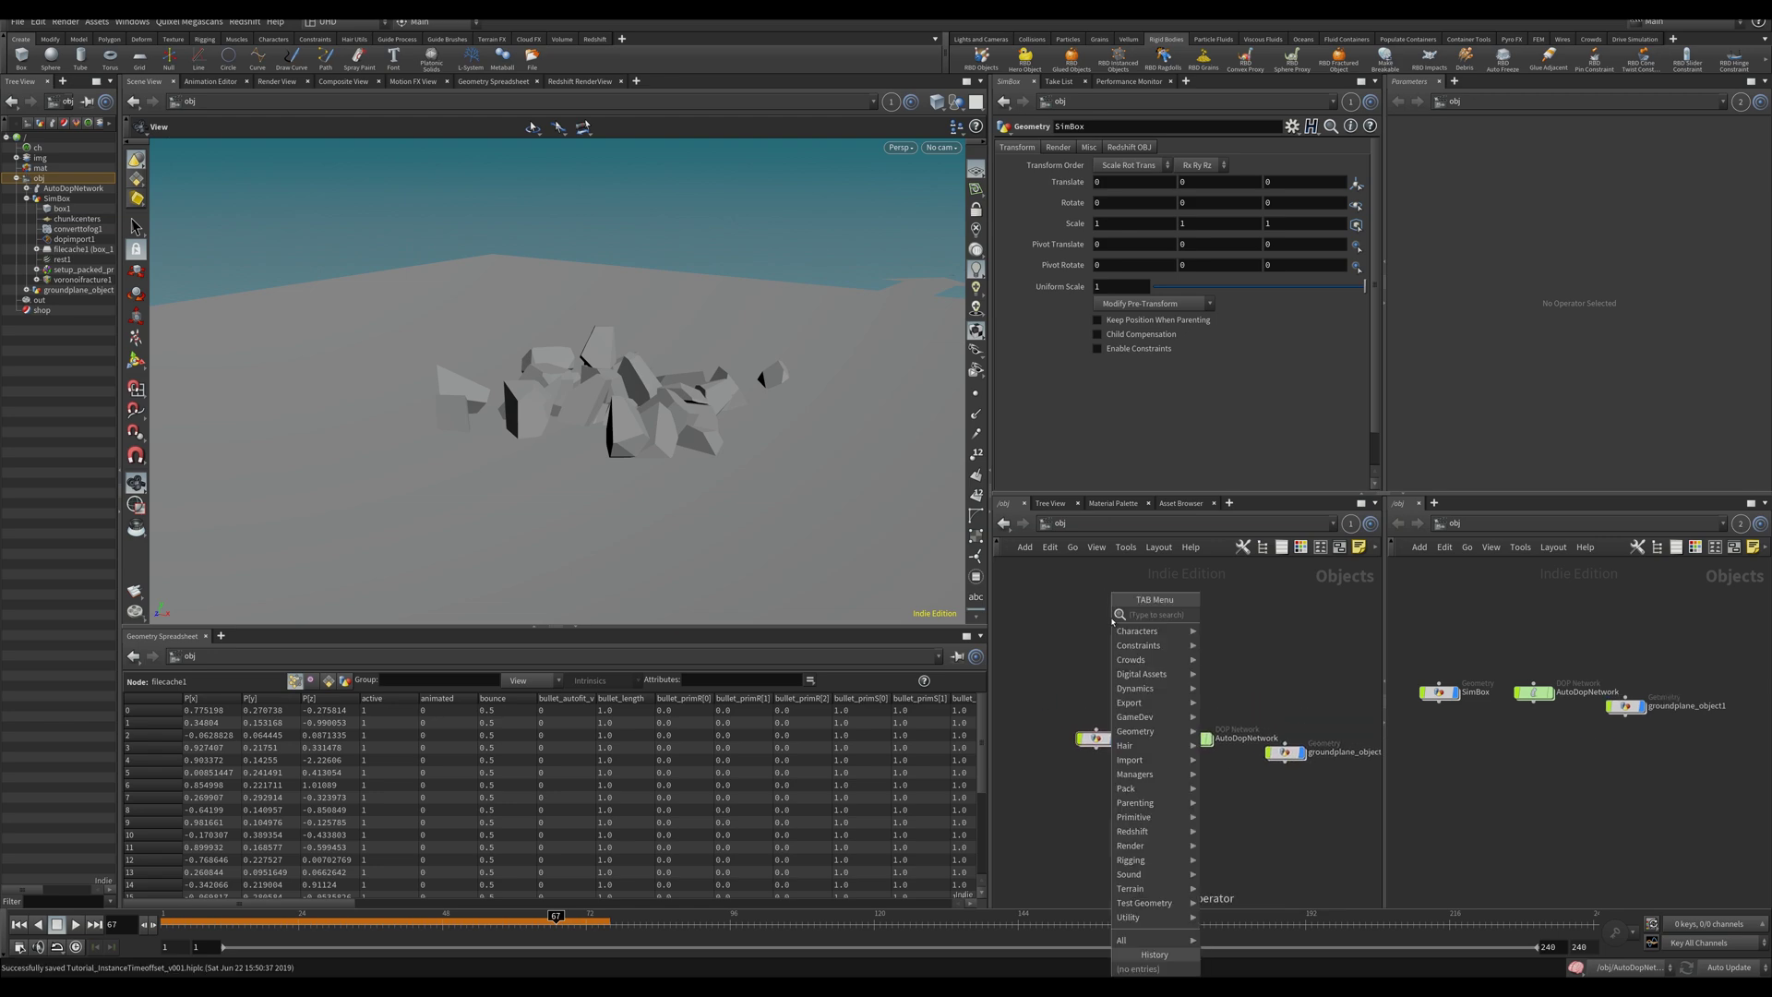
pyautogui.write('geo')
pyautogui.press('Return')
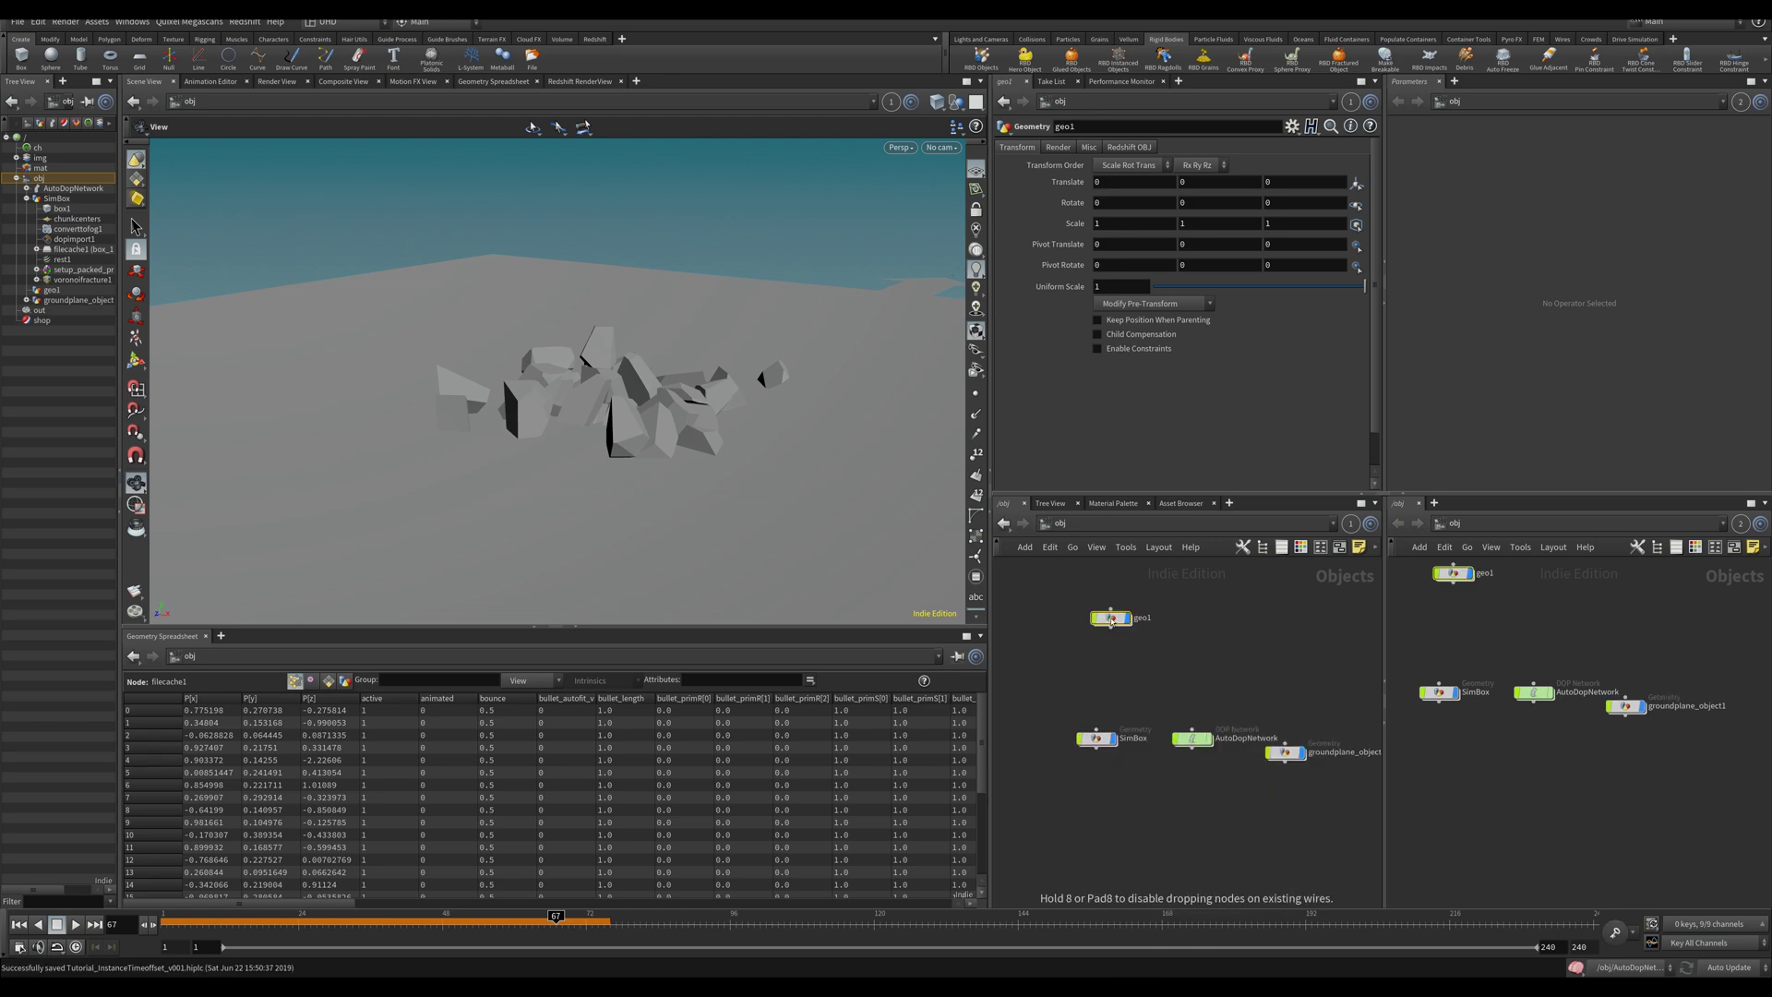
pyautogui.click(1080, 612)
pyautogui.moveTo(1080, 612); pyautogui.dragTo(1096, 616)
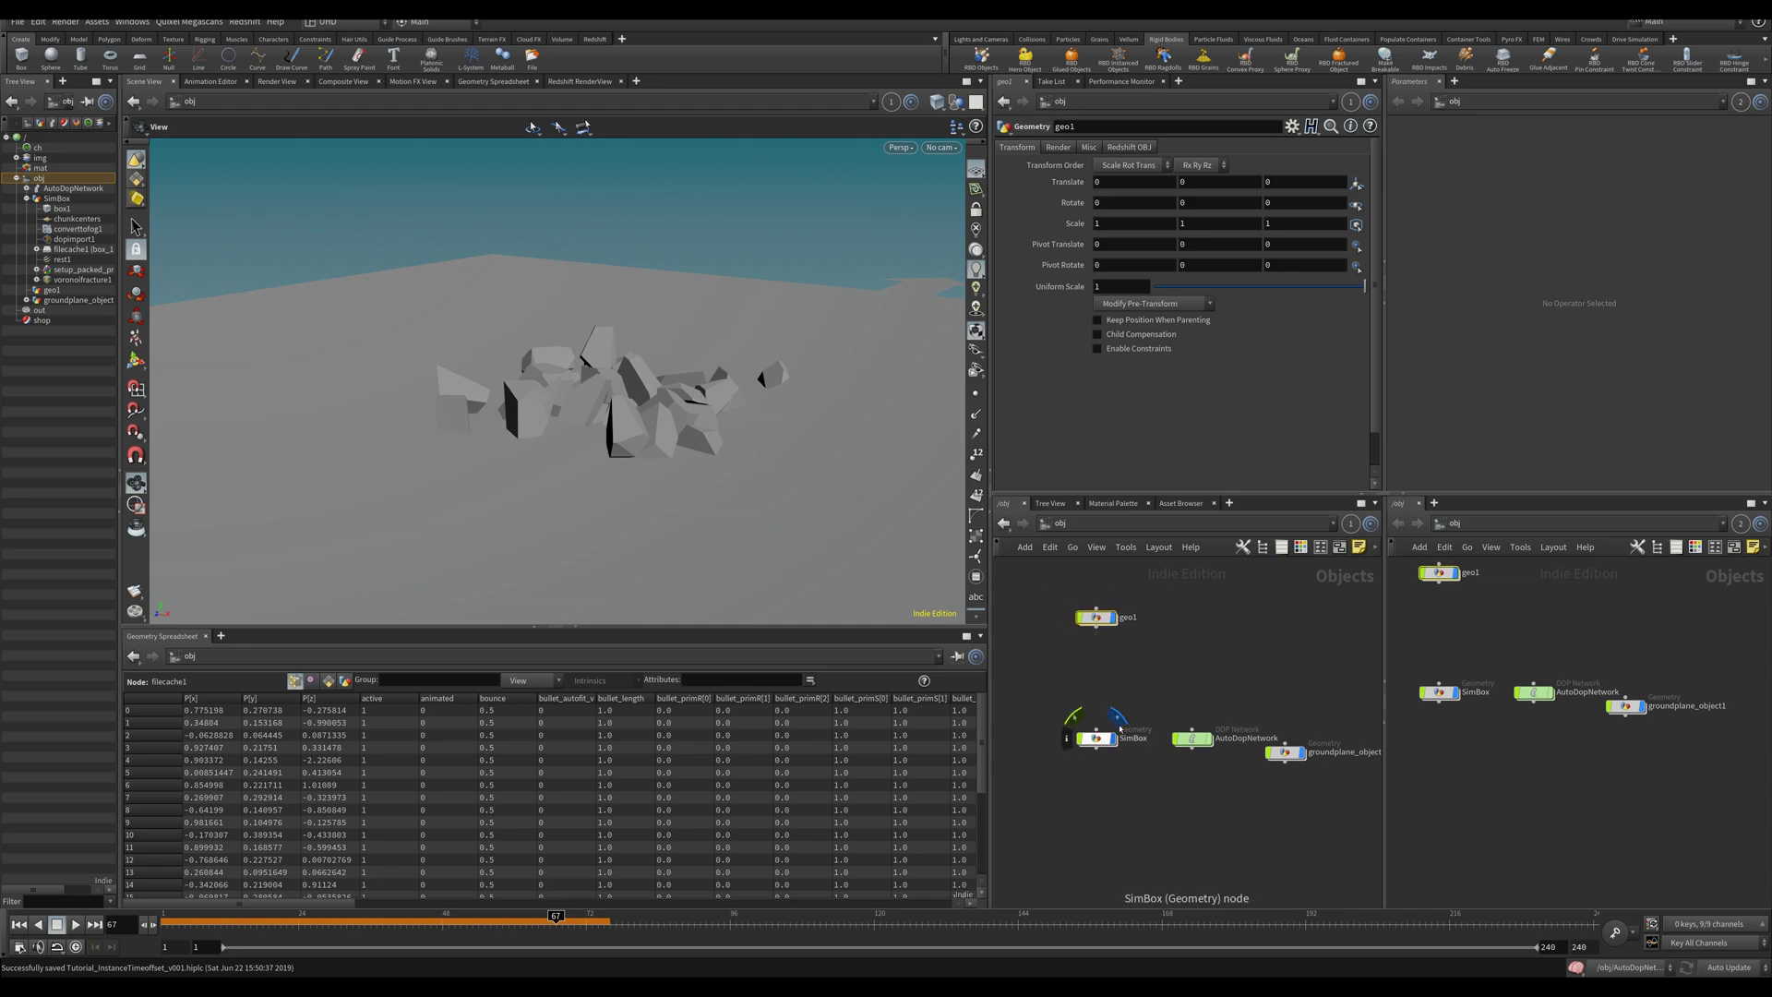
pyautogui.click(1114, 739)
pyautogui.doubleClick(1096, 617)
# Add a Grid node in geo1 and darken the viewport background with a ground grid.
pyautogui.press('Tab')
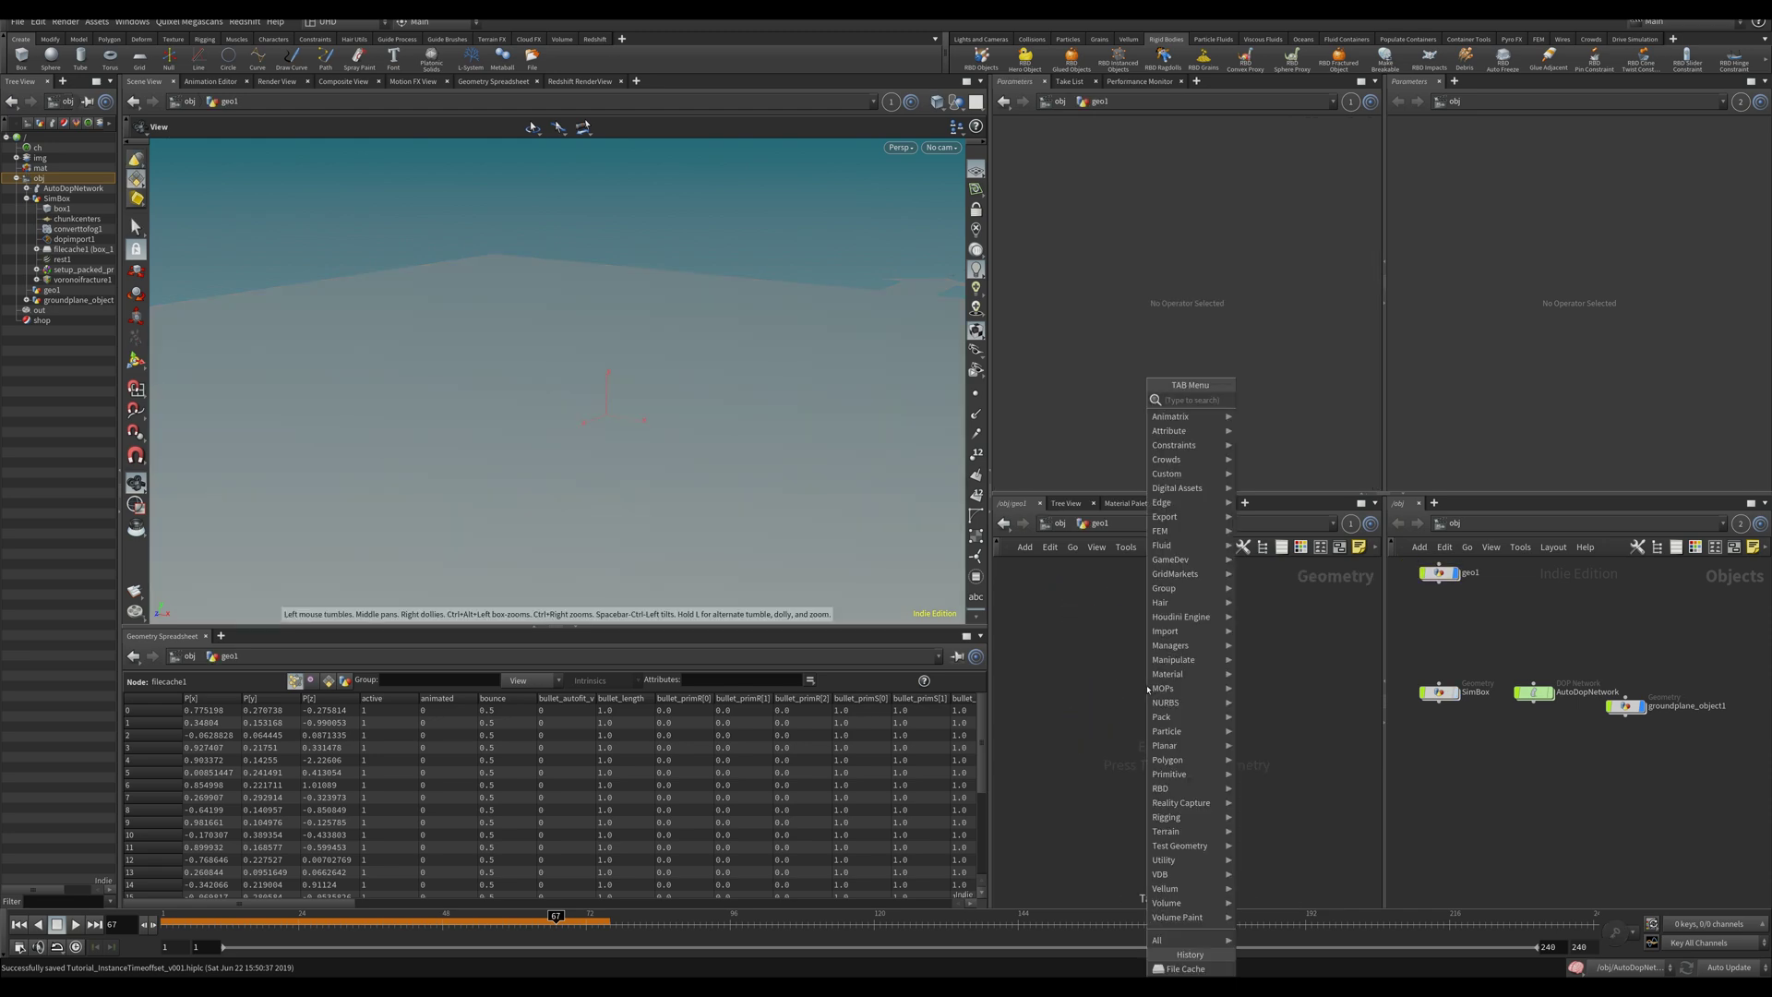
pyautogui.write('h')
pyautogui.press('BackSpace')
pyautogui.write('grid')
pyautogui.press('Return')
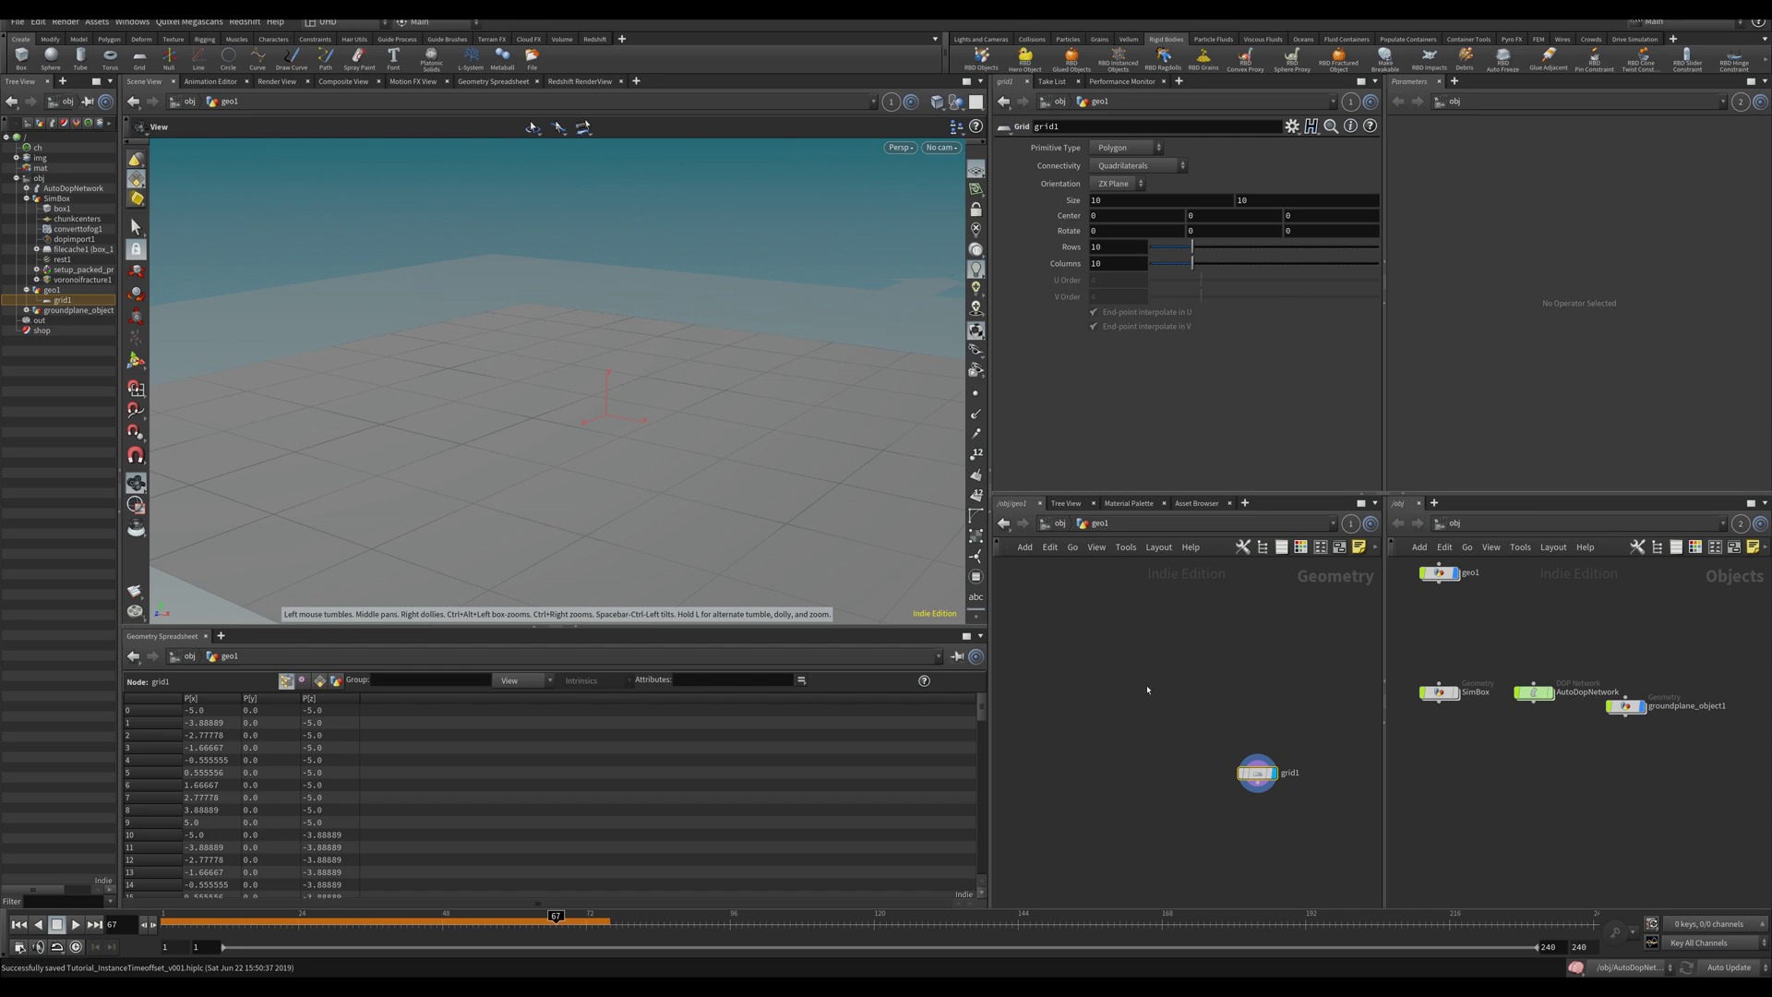
pyautogui.scroll(-5, 619, 247)
pyautogui.moveTo(661, 443); pyautogui.dragTo(791, 502)
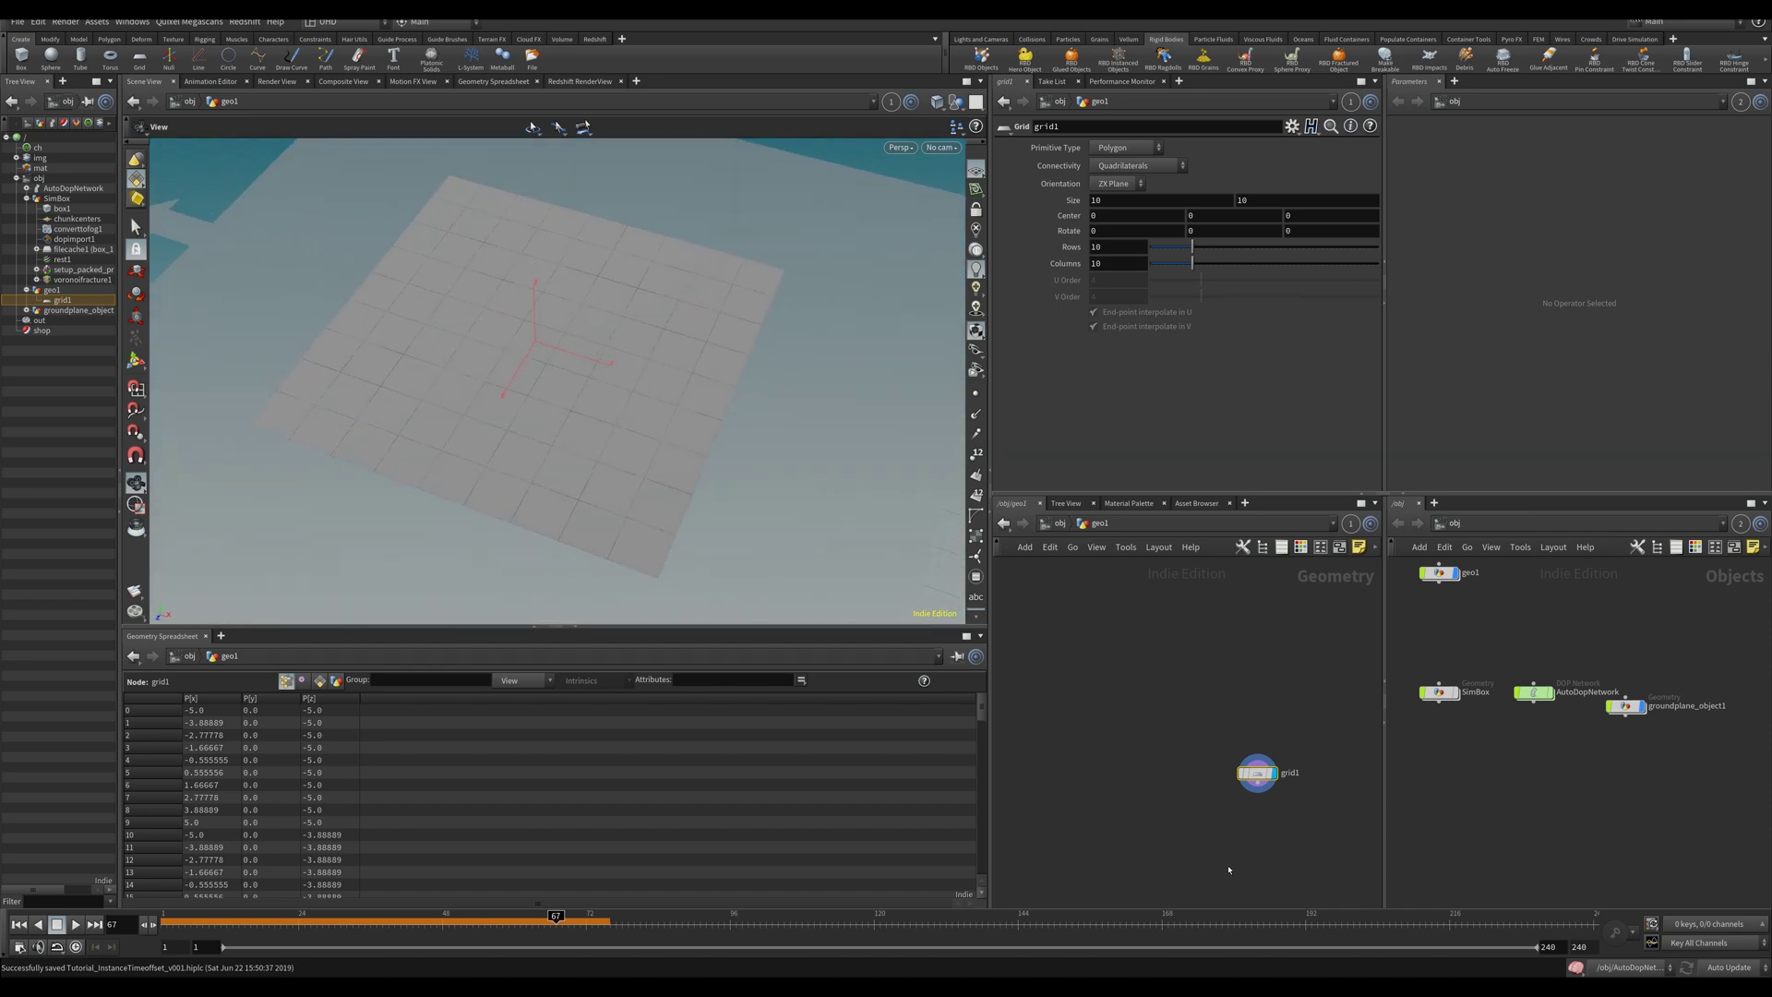
pyautogui.moveTo(879, 389)
pyautogui.mouseDown()
pyautogui.moveTo(905, 332)
pyautogui.moveTo(870, 356)
pyautogui.mouseUp()
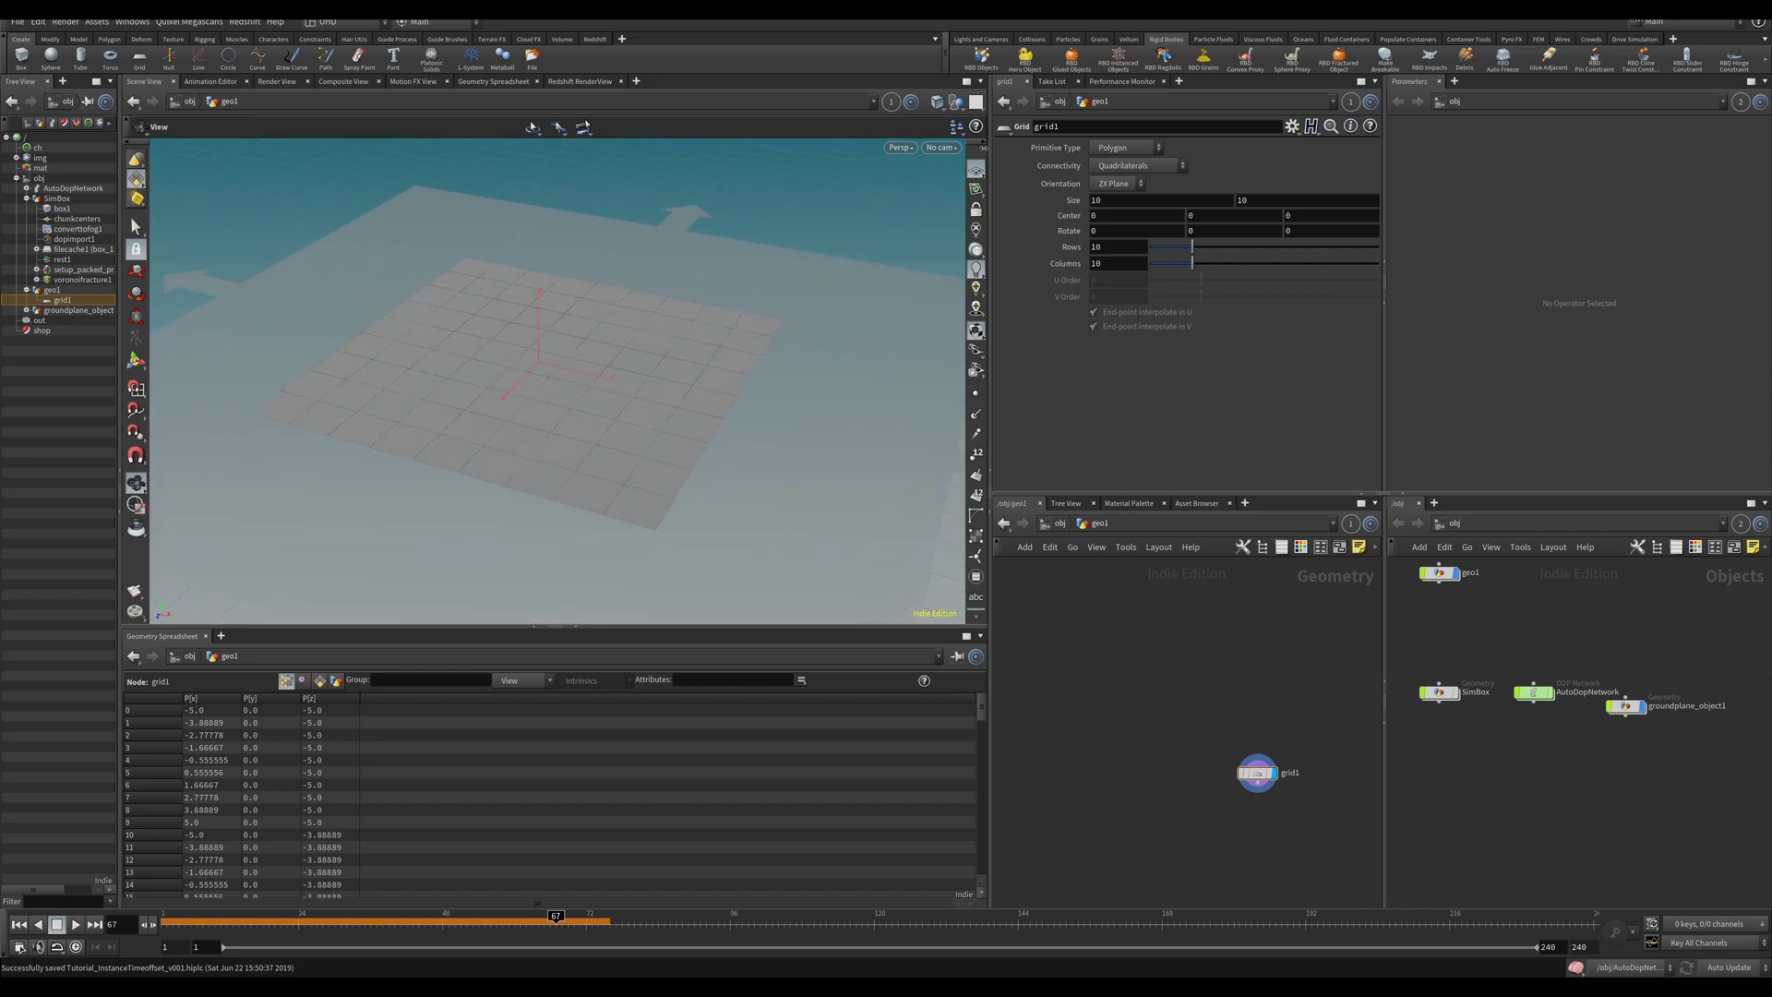
pyautogui.click(957, 105)
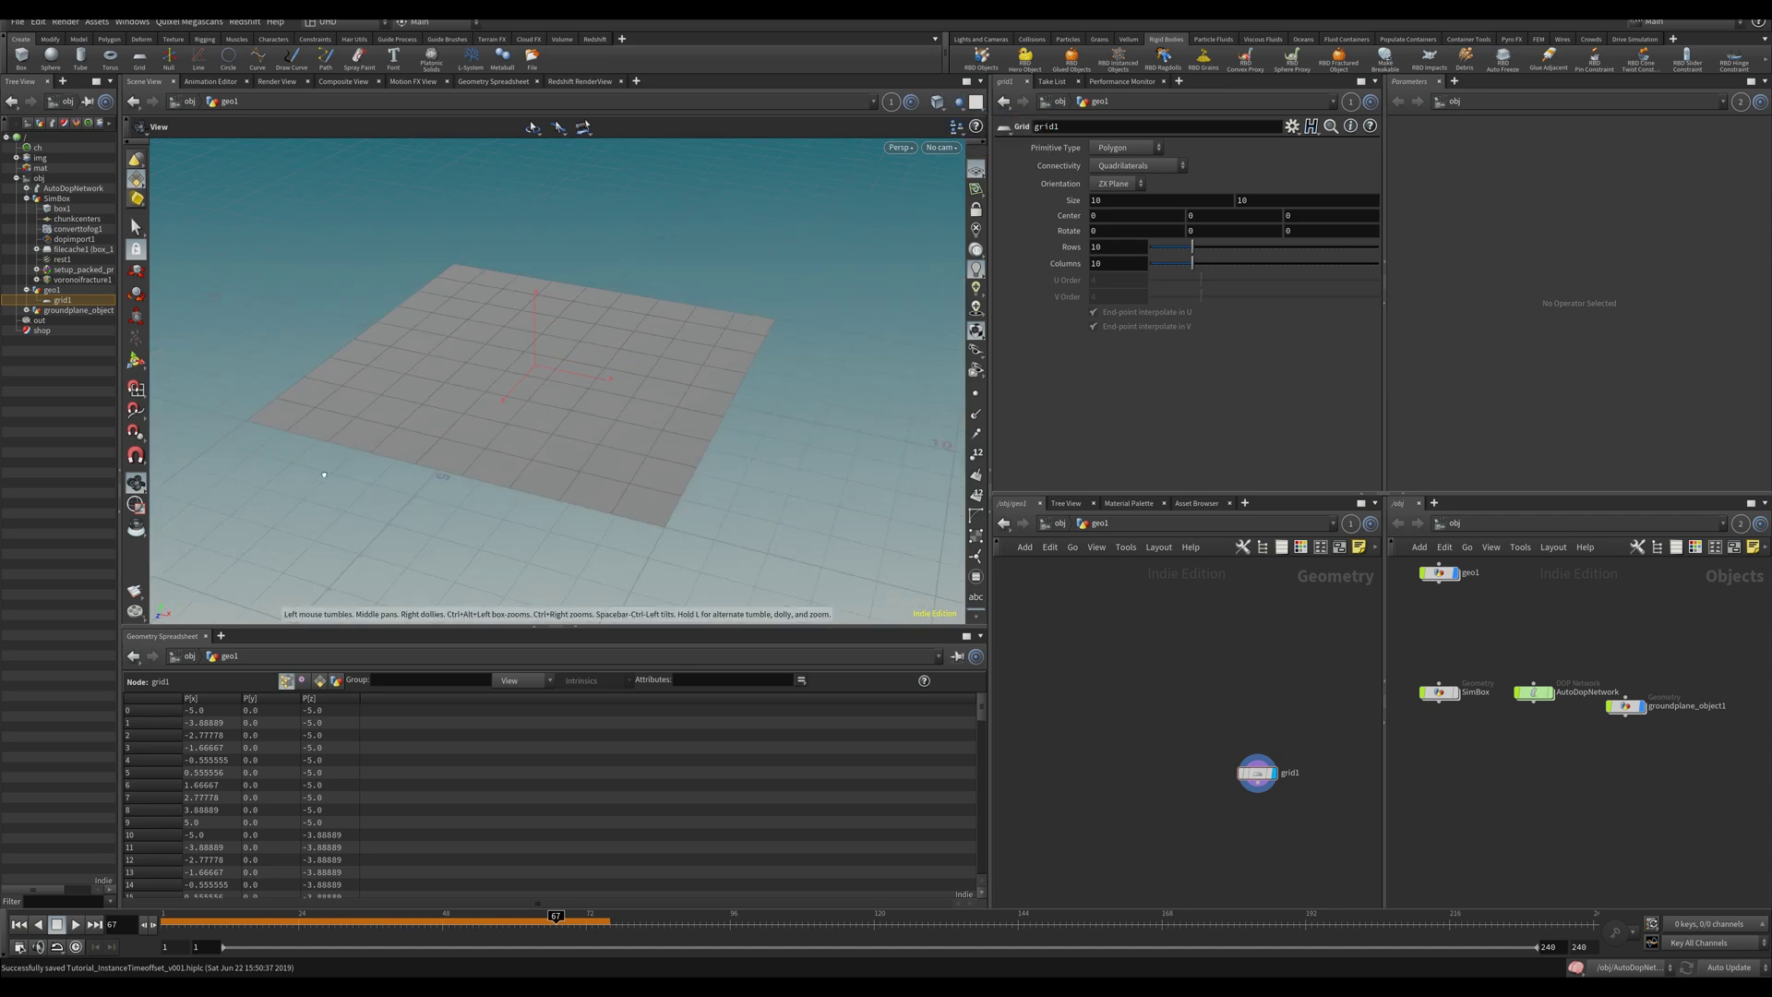
# Set the grid to 50 rows, 50 columns and a 50×50 size.
pyautogui.doubleClick(1097, 246)
pyautogui.write('50')
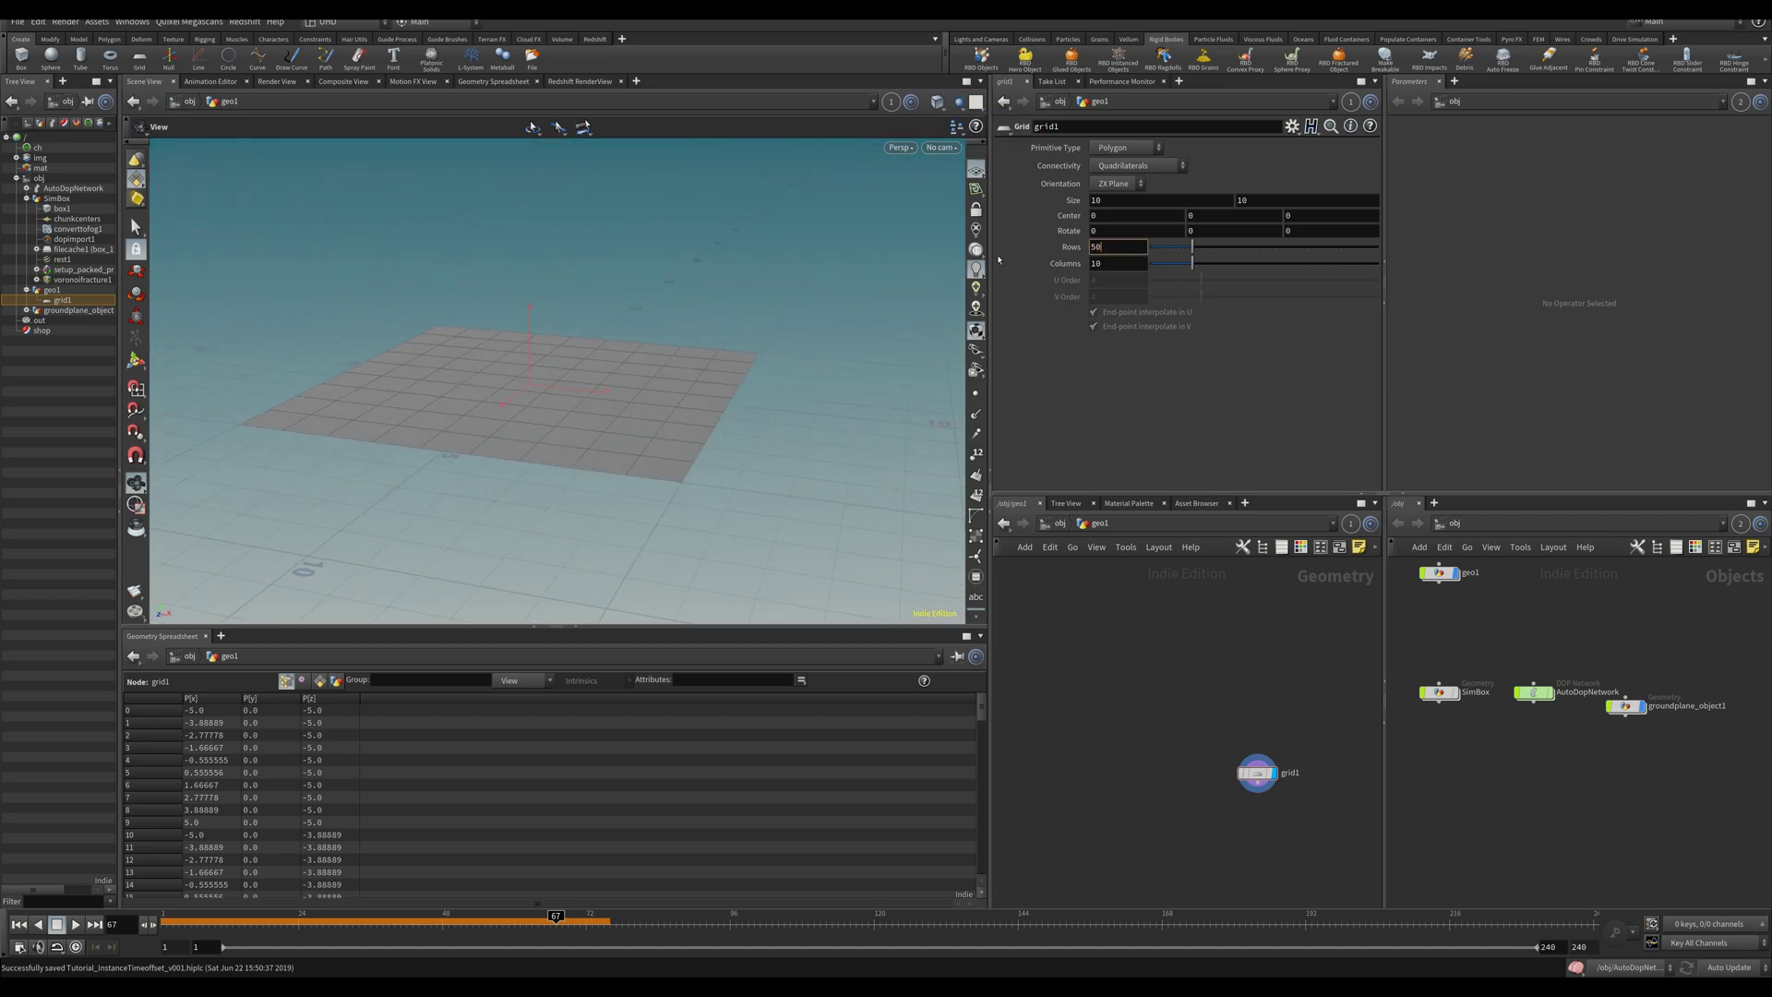
pyautogui.press('Tab')
pyautogui.write('50')
pyautogui.press('Return')
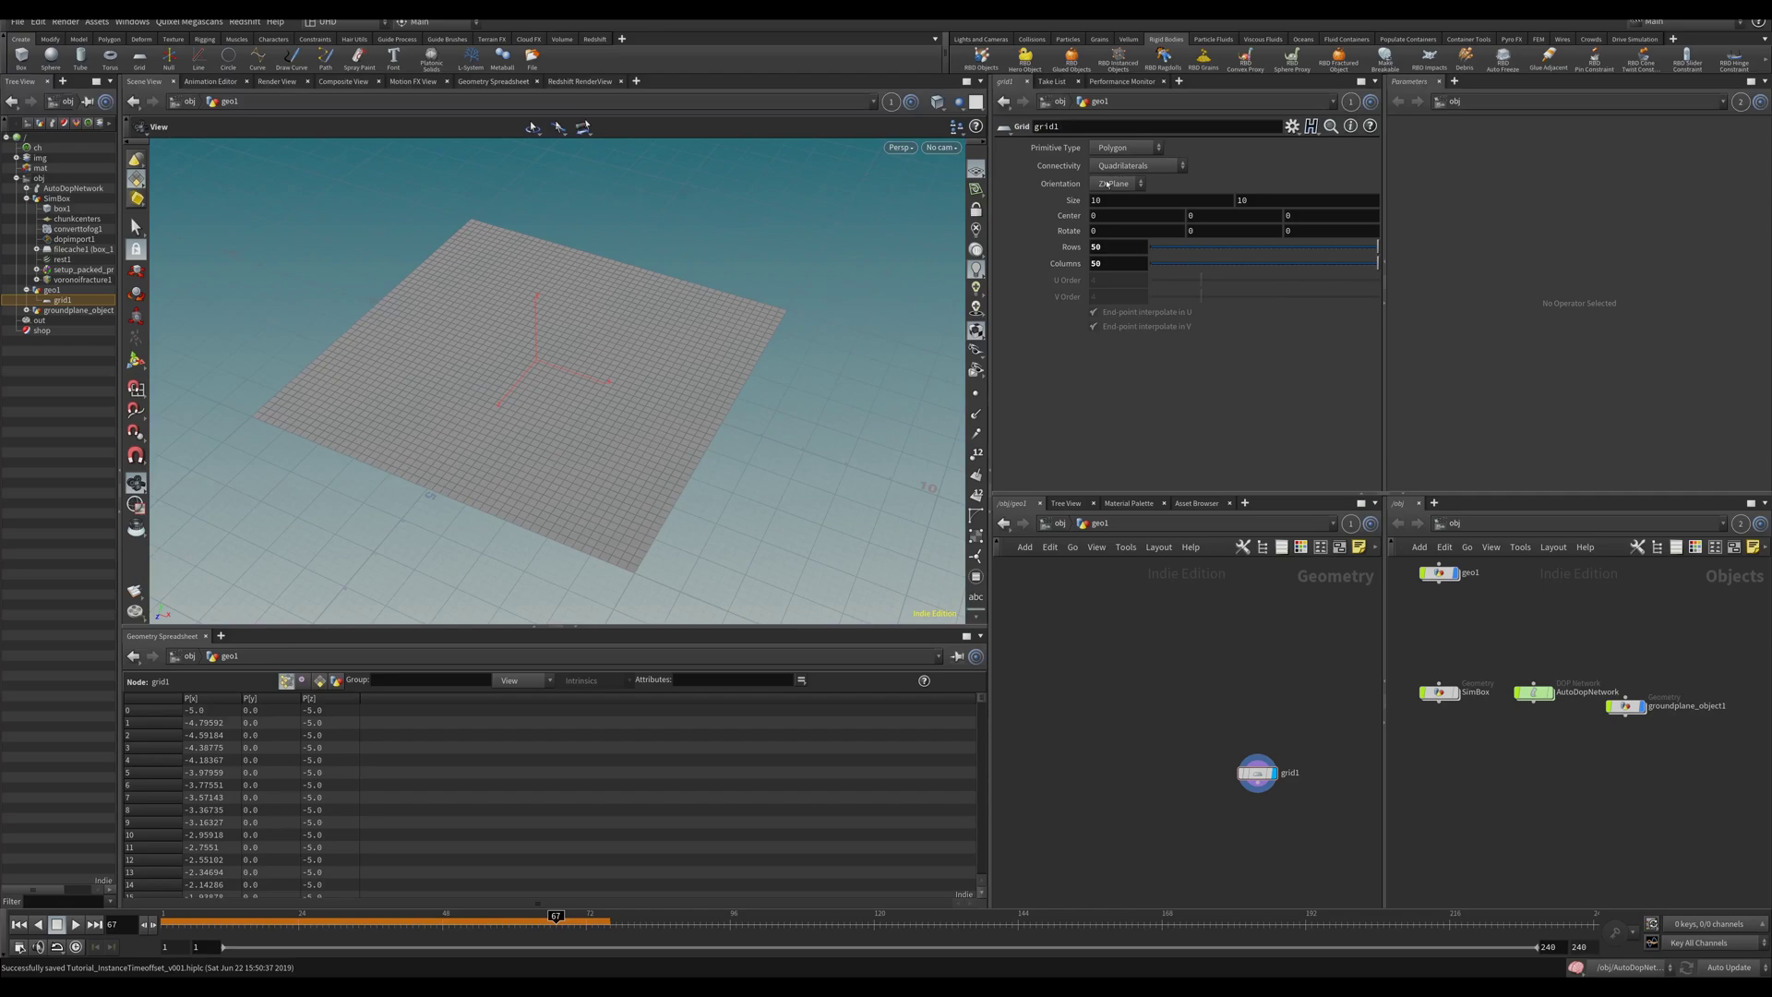
pyautogui.write('50')
pyautogui.press('Tab')
pyautogui.write('50')
pyautogui.press('Return')
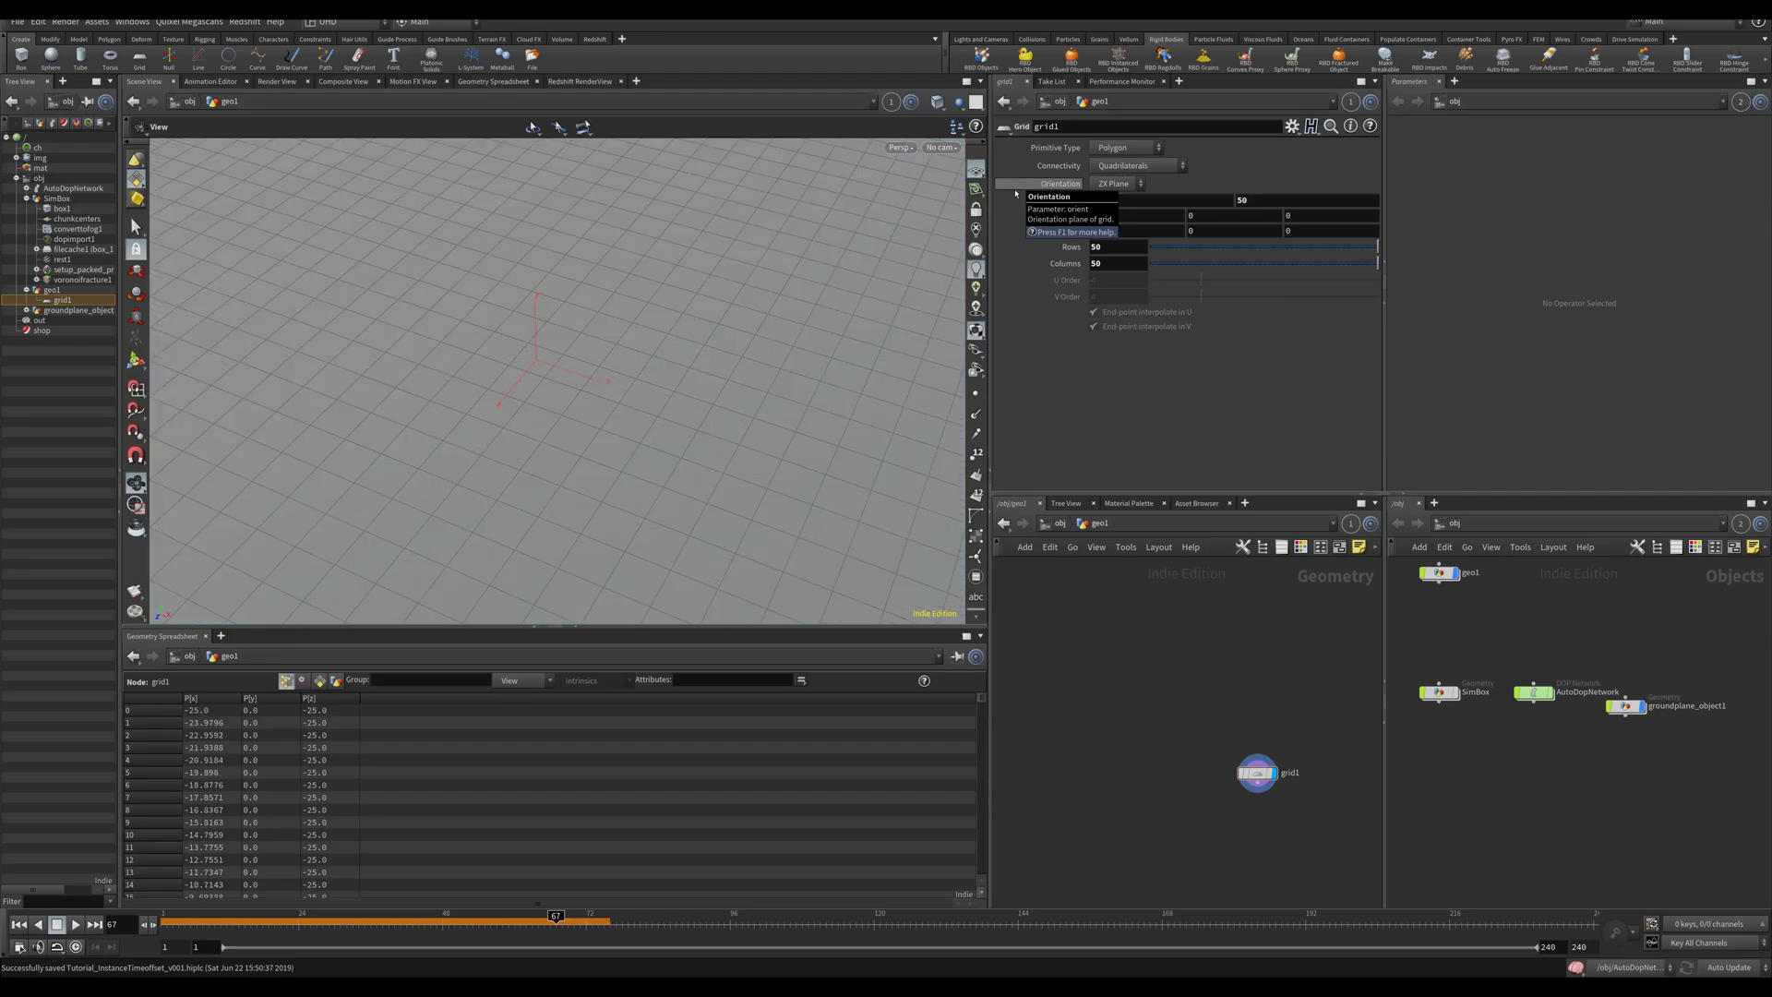
# Add a Scatter node below the grid.
pyautogui.moveTo(521, 410); pyautogui.dragTo(517, 378)
pyautogui.press('Tab')
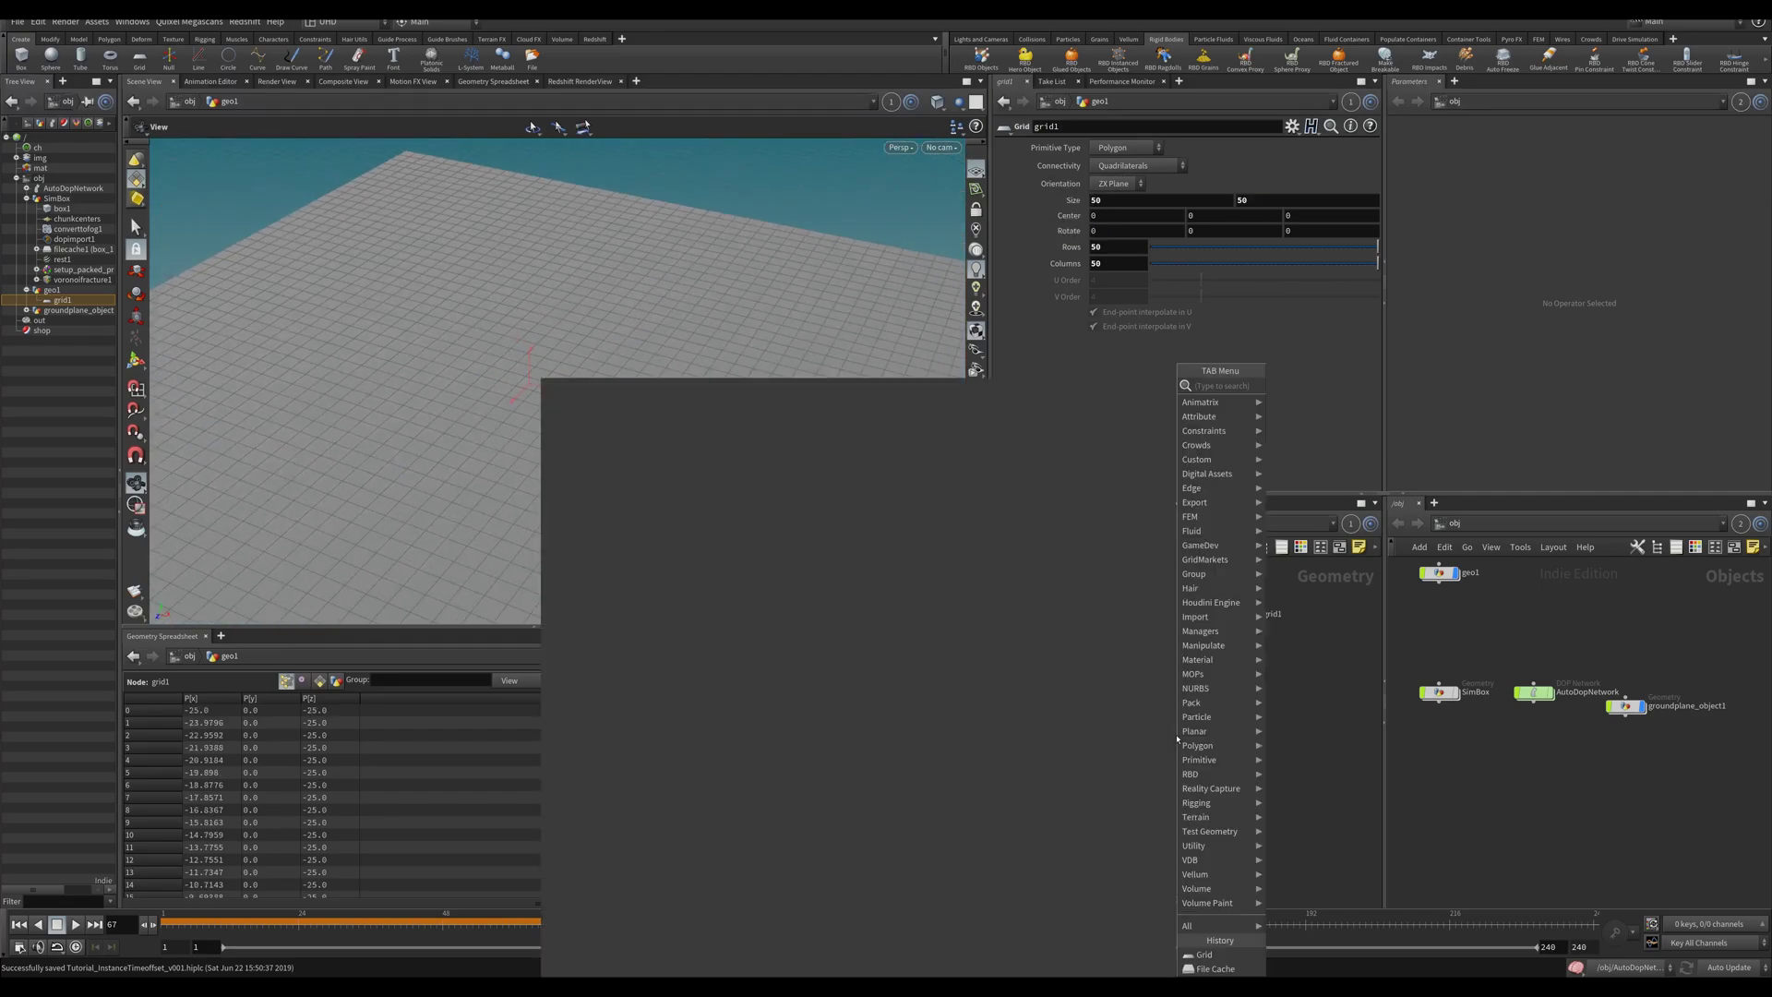
pyautogui.write('scatter')
pyautogui.press('Return')
# Display scatter1 with fewer points, save, and hide the viewport reference grid.
pyautogui.click(1240, 651)
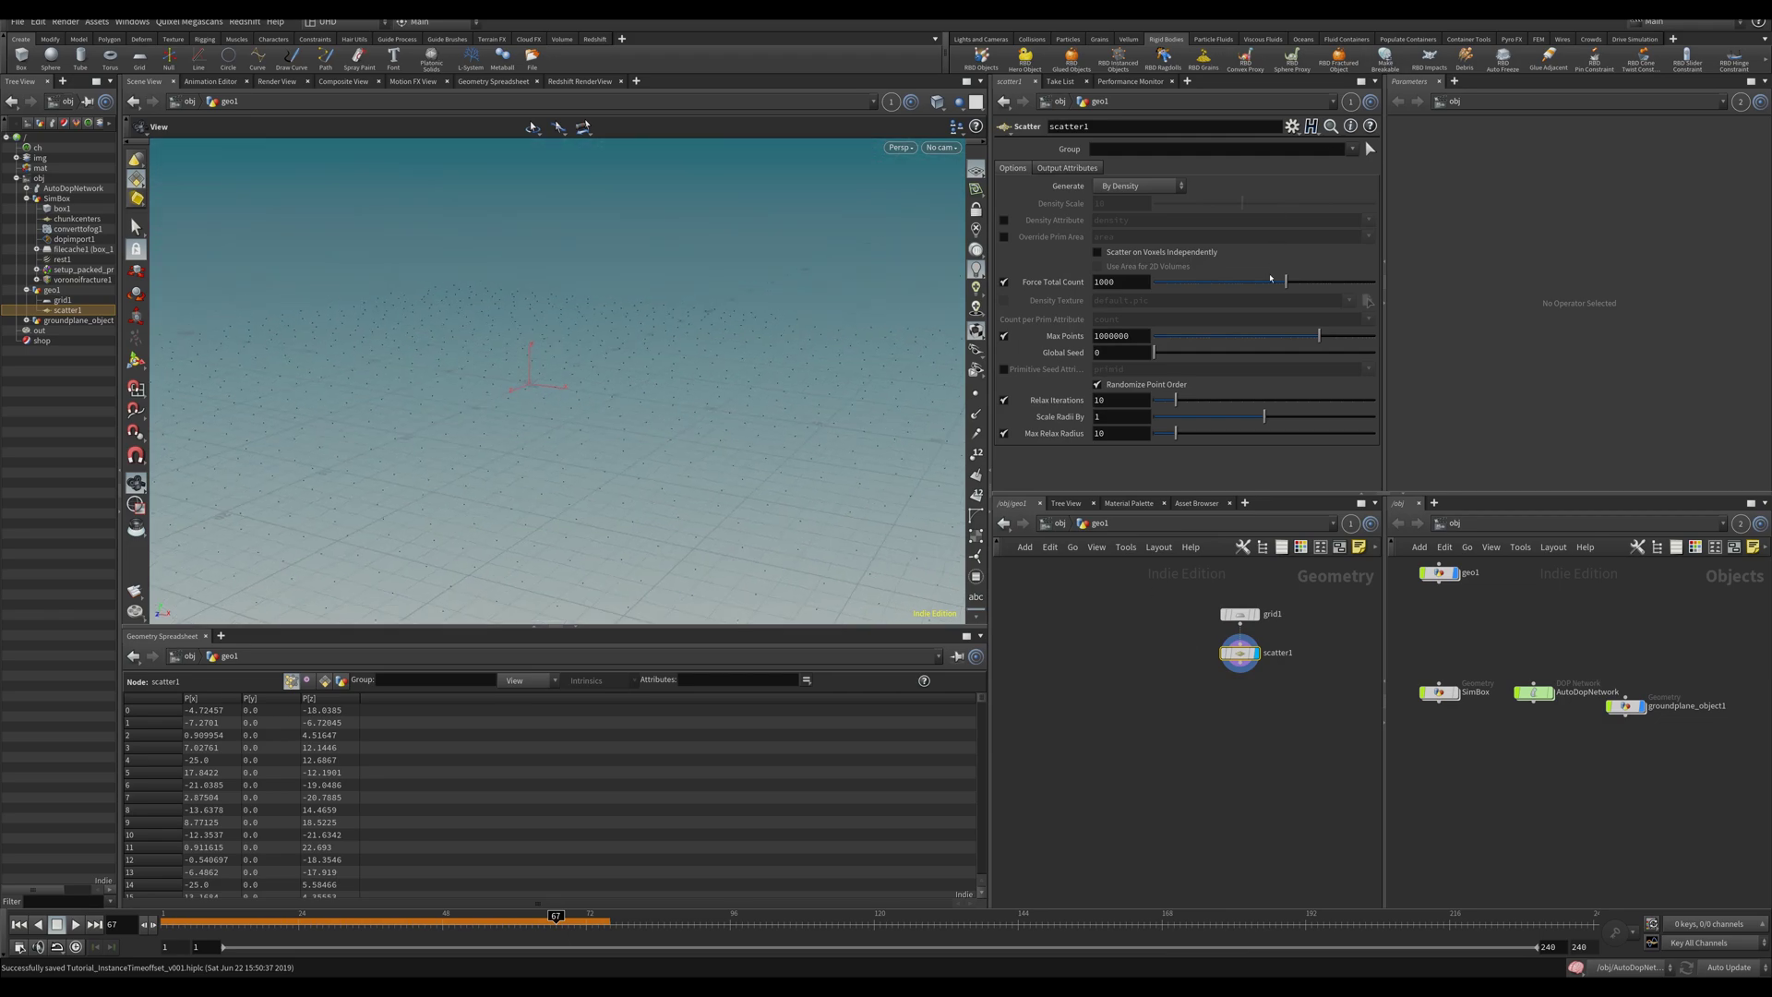
pyautogui.moveTo(1278, 282); pyautogui.dragTo(1232, 293)
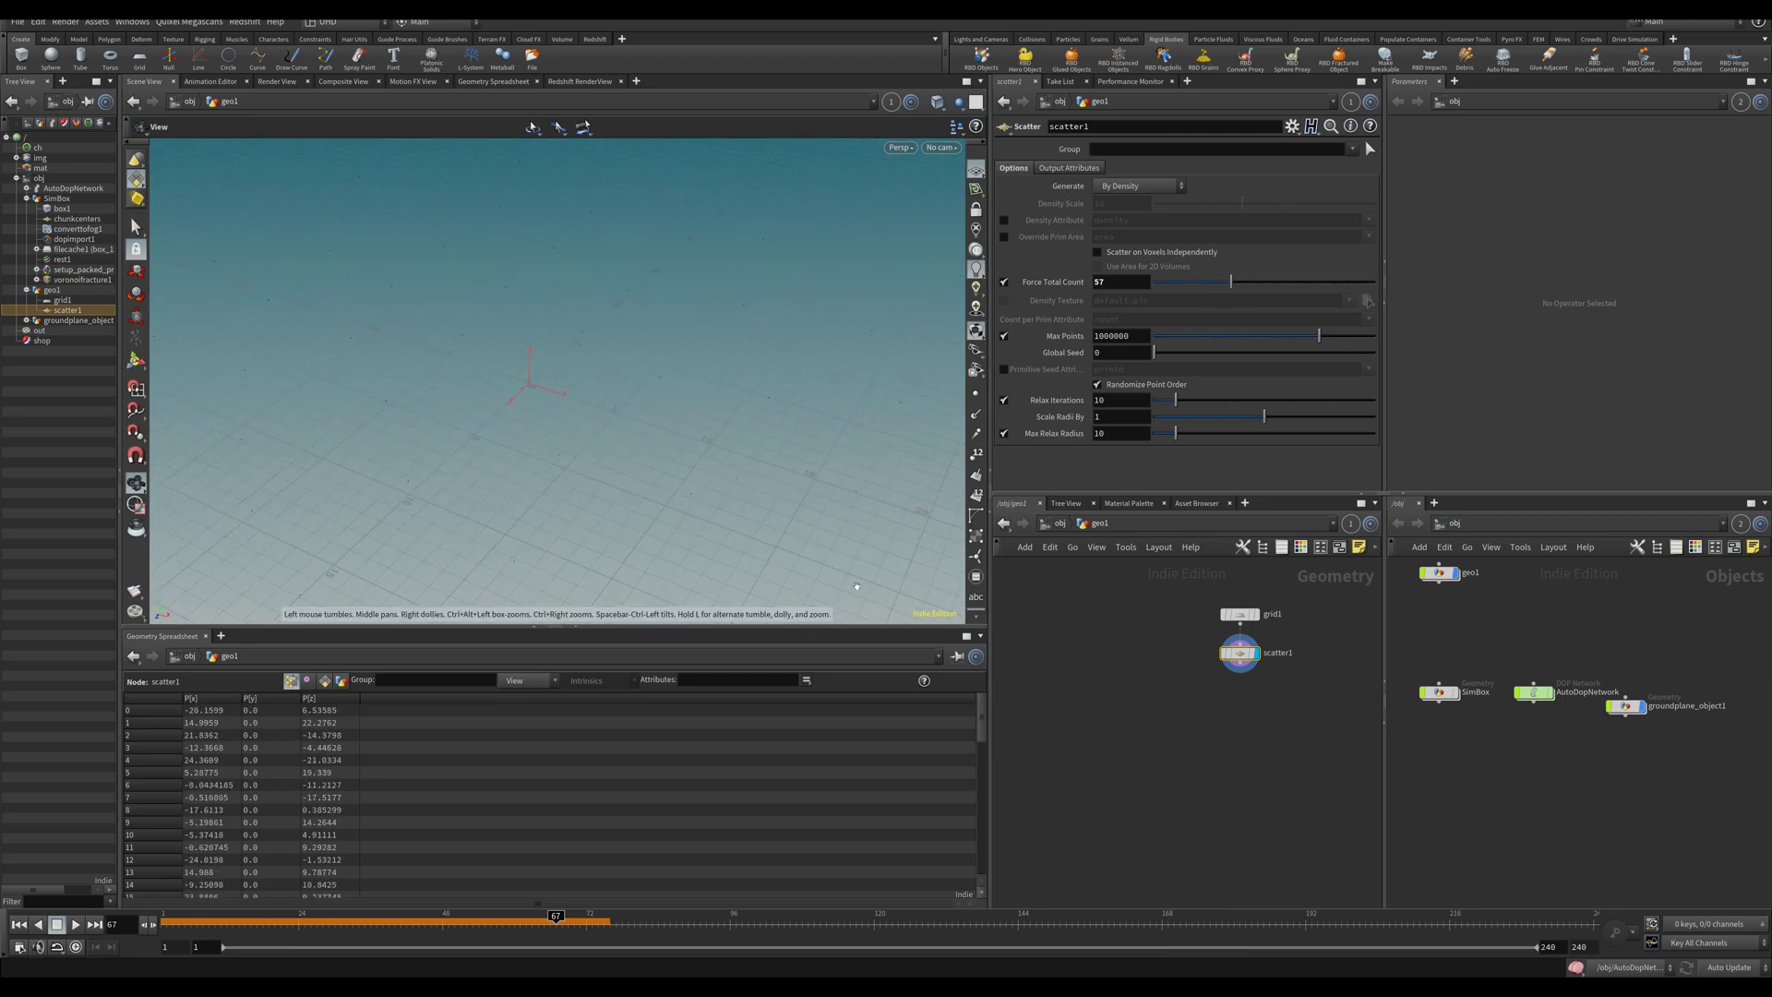
pyautogui.hotkey('ctrl', 's')
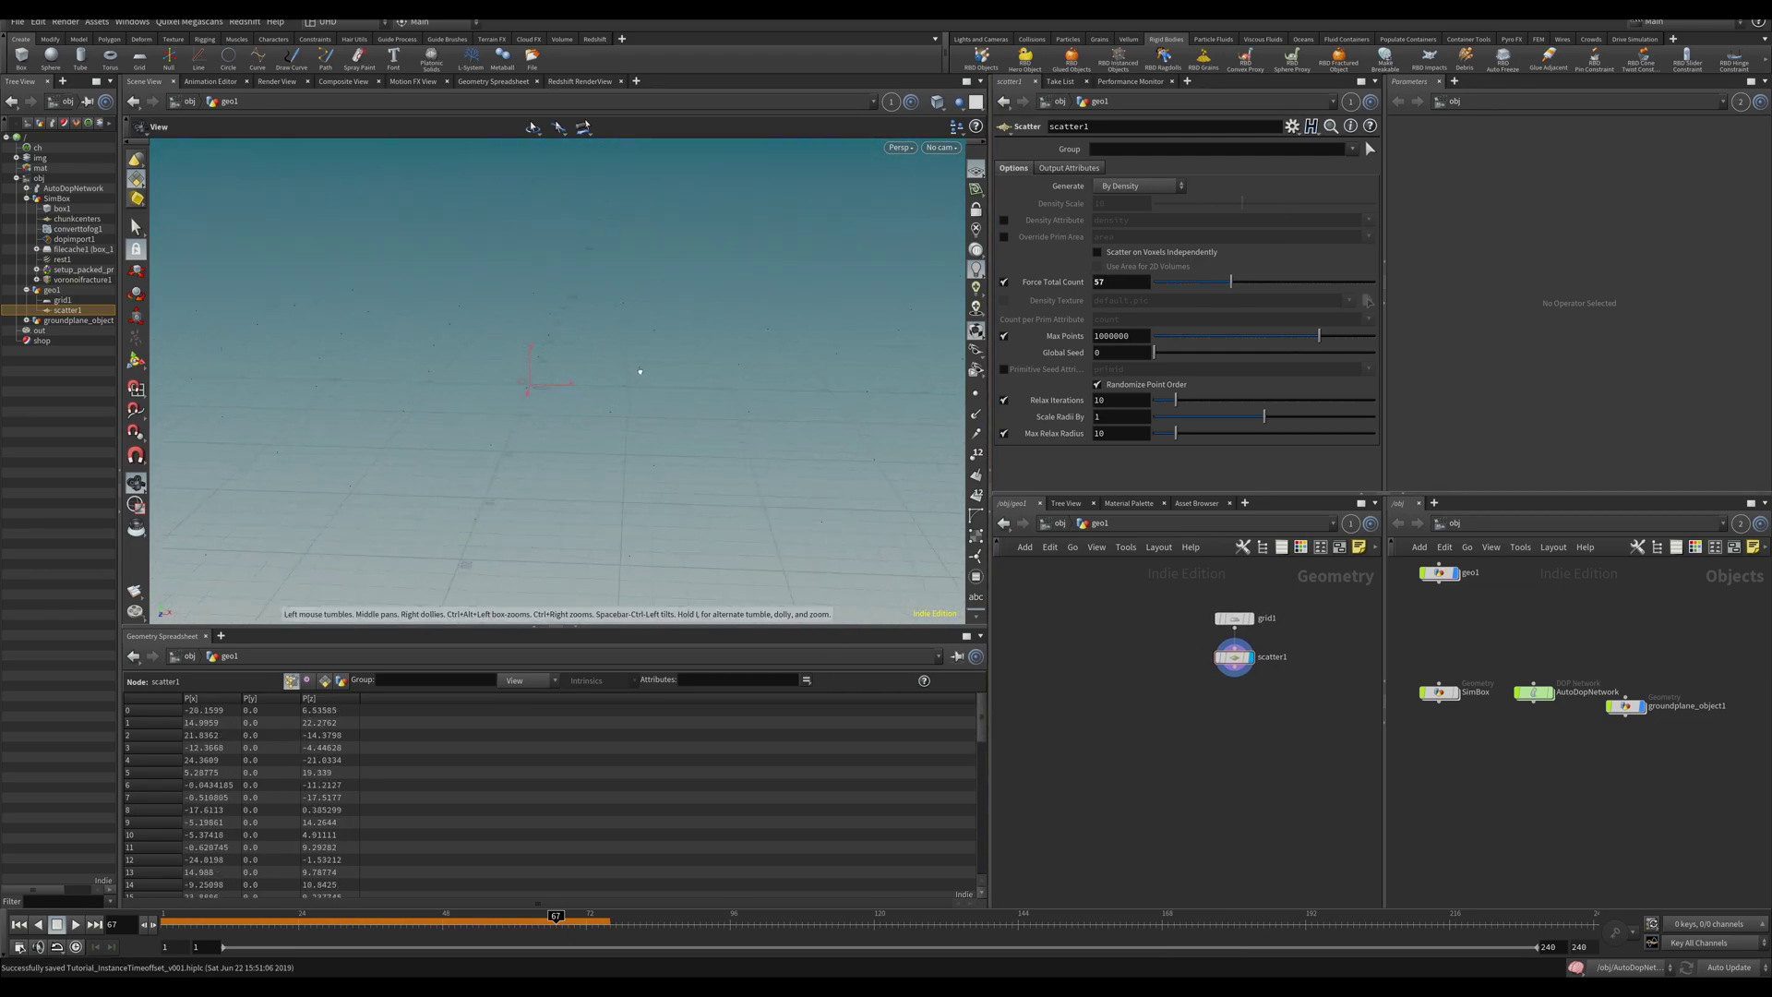
pyautogui.moveTo(641, 375); pyautogui.dragTo(593, 384)
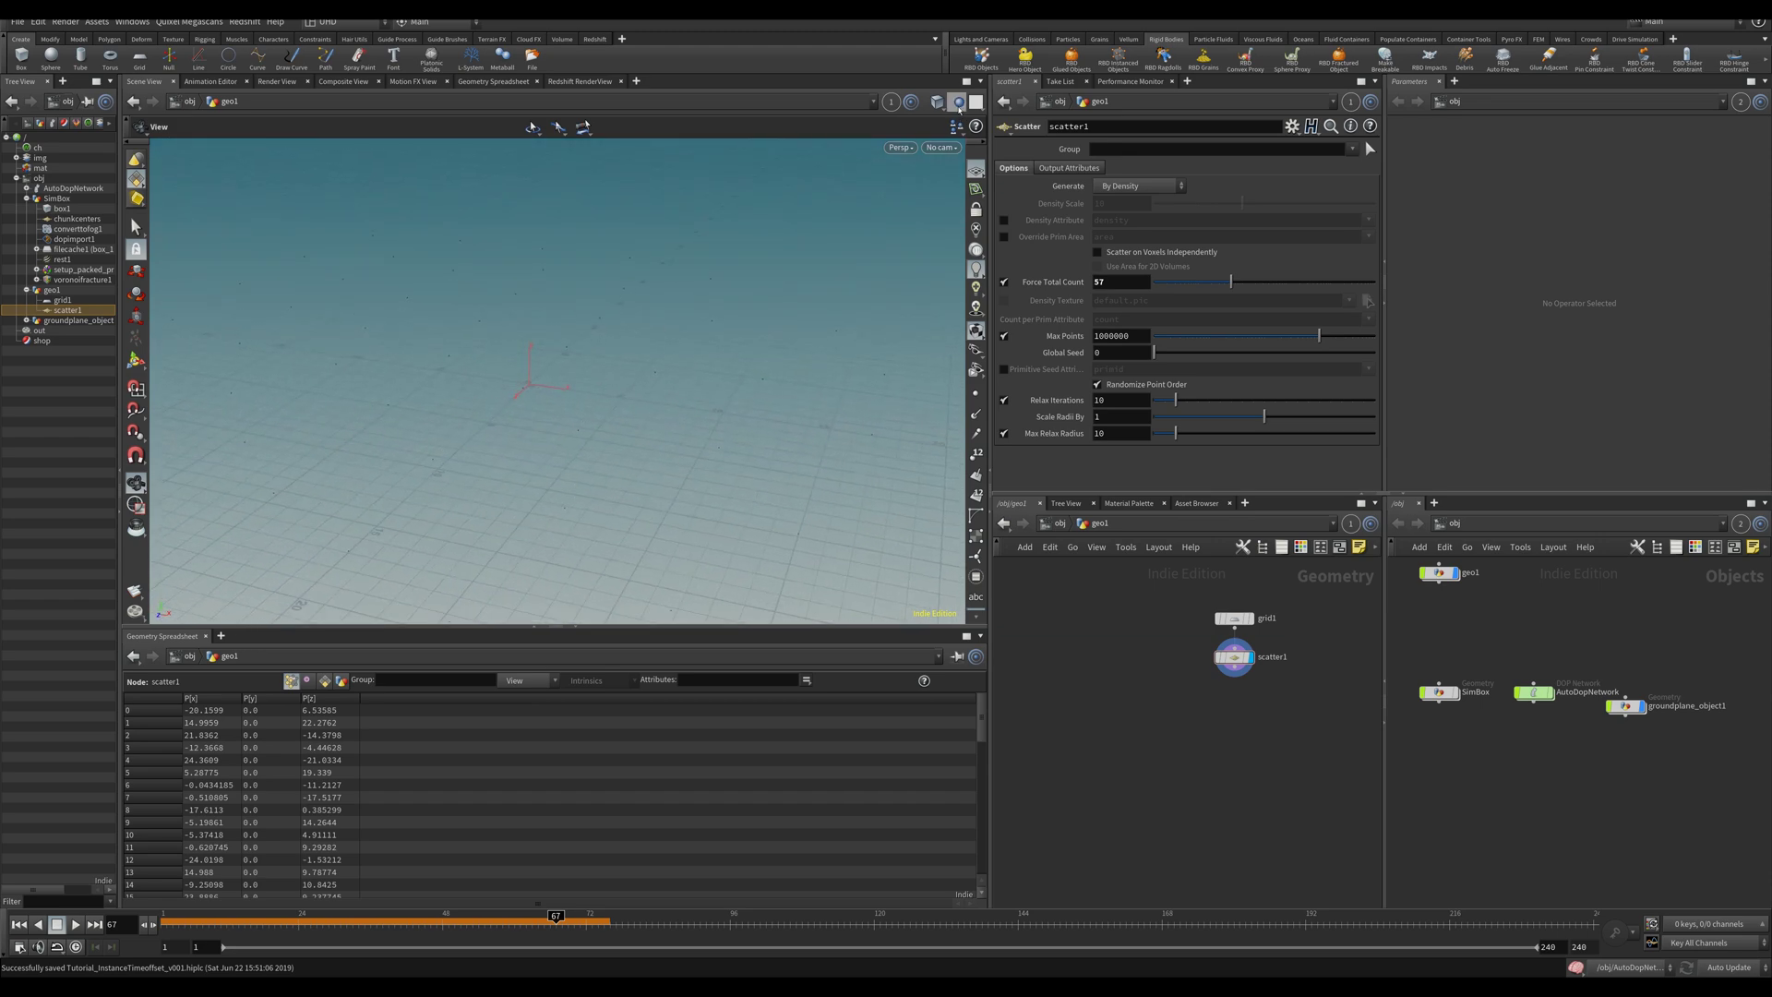
pyautogui.click(975, 171)
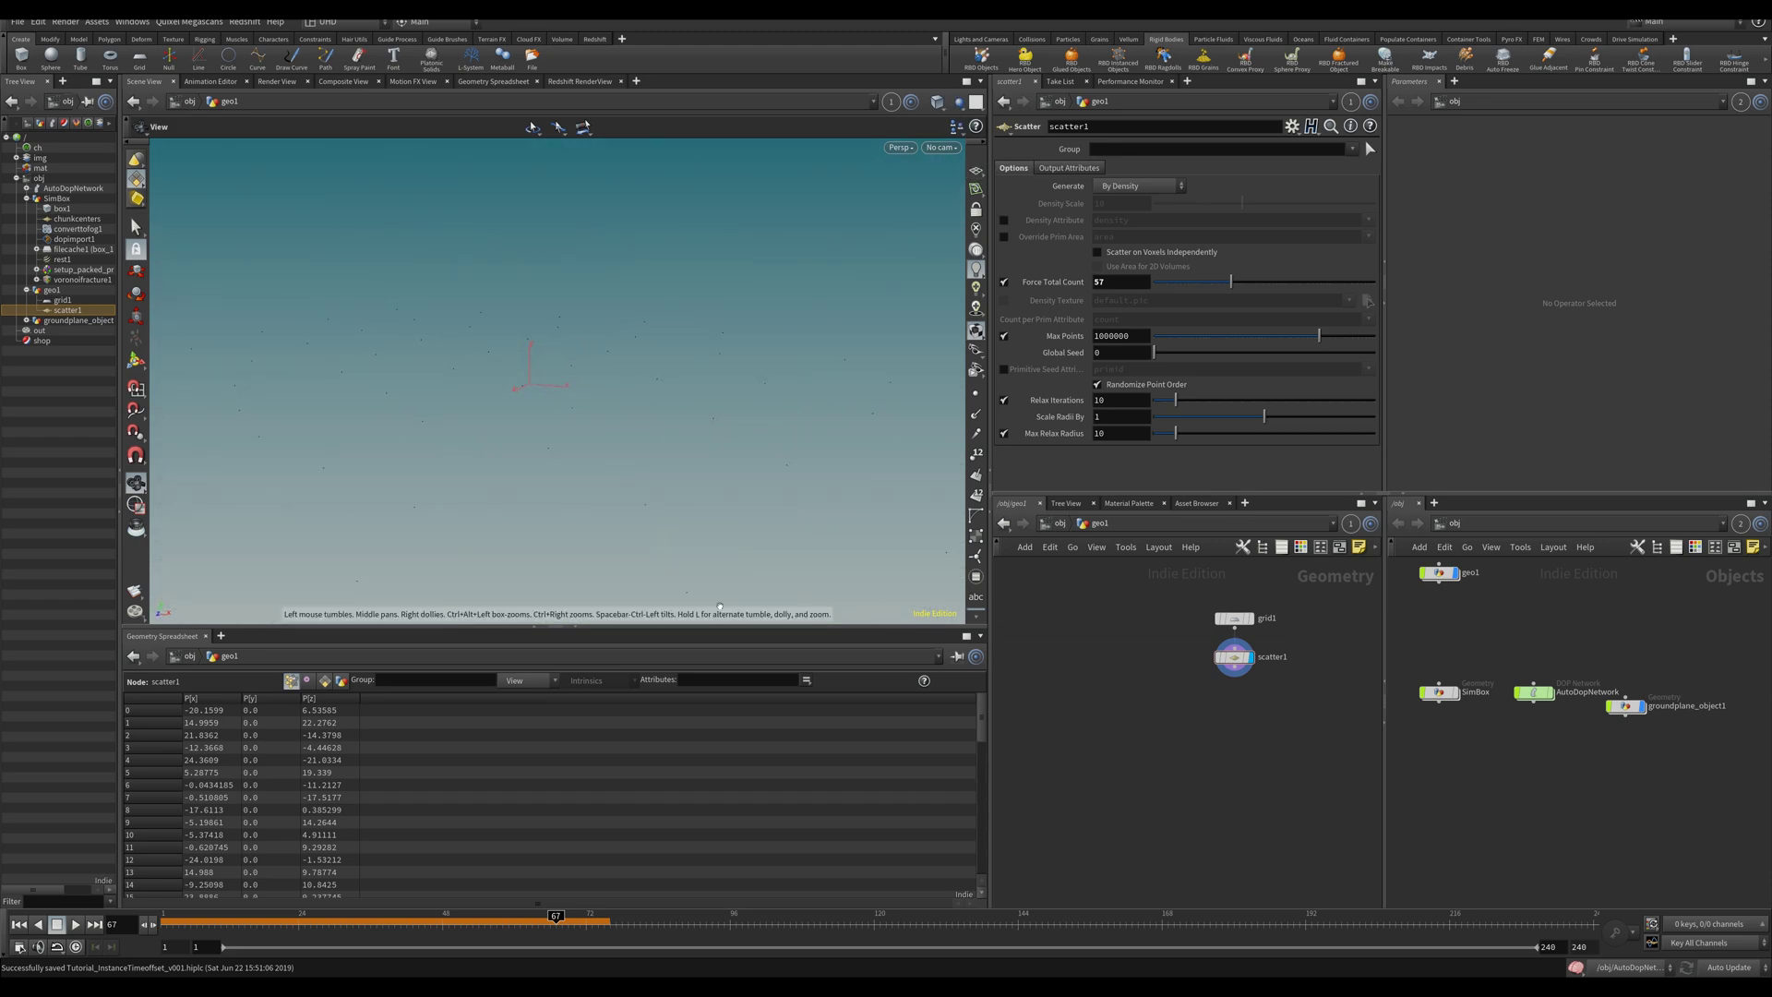
pyautogui.moveTo(1158, 725); pyautogui.dragTo(1110, 692, button='middle')
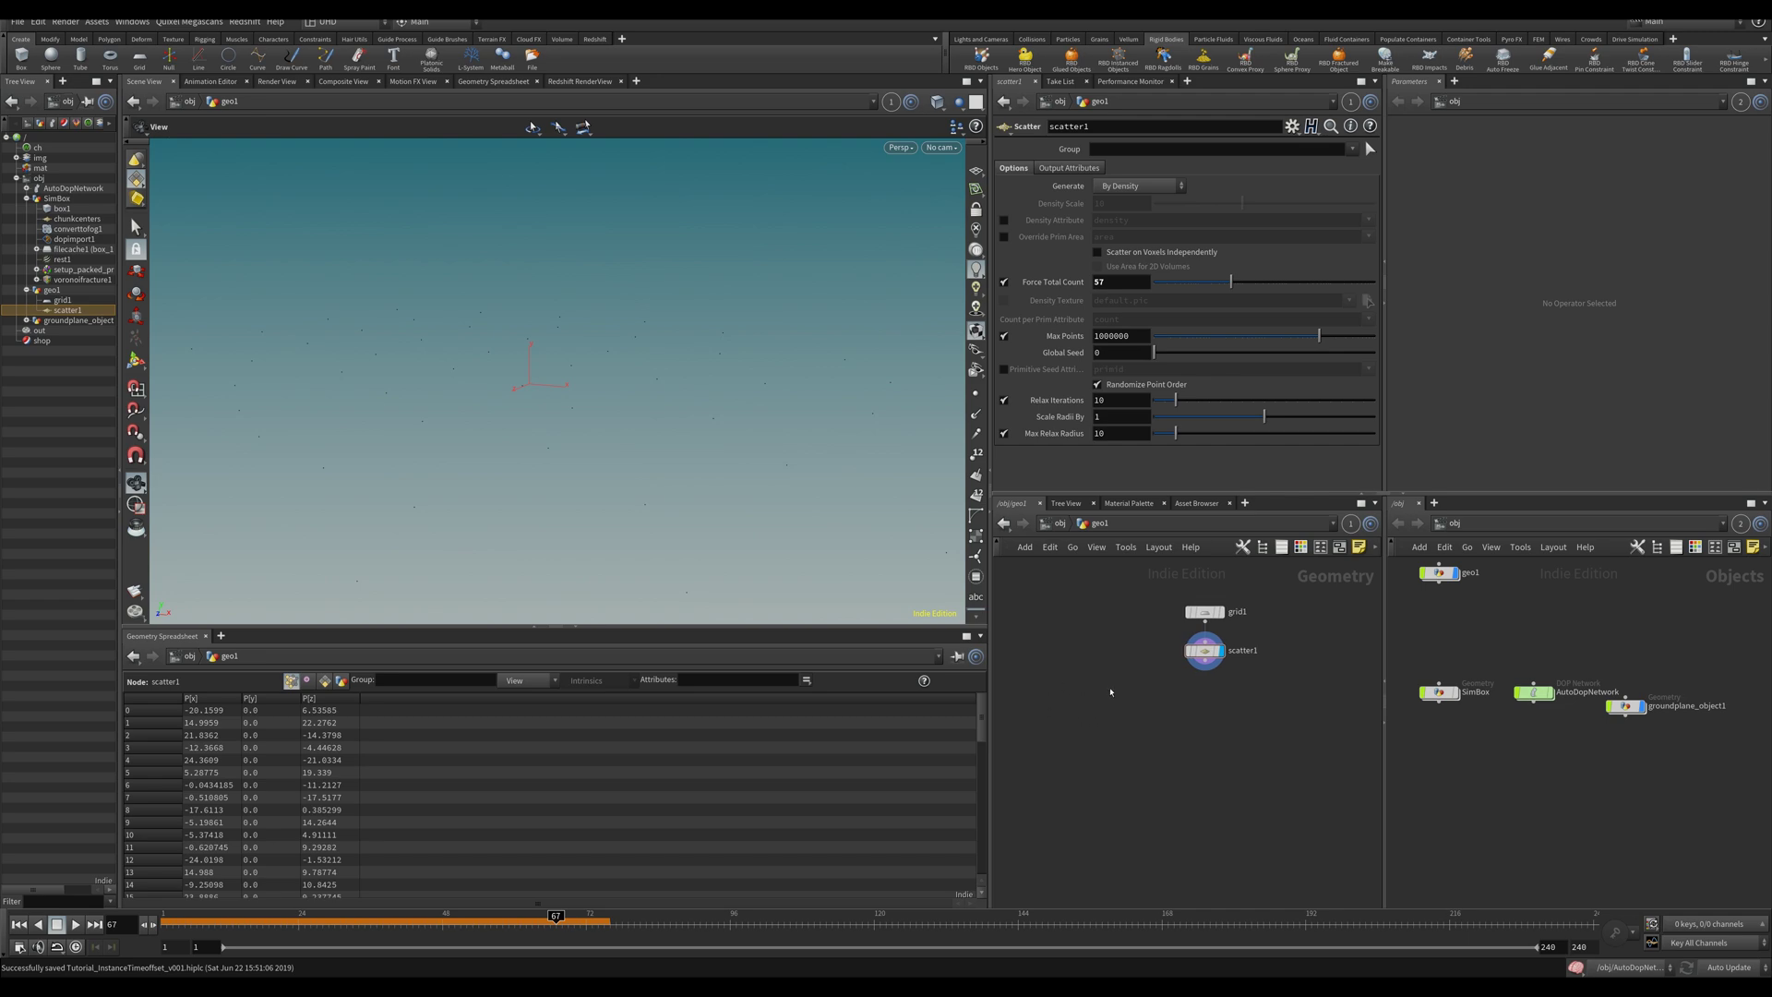
# Add an Object Merge of ../../SimBox with transform set to Into This Object.
pyautogui.press('Tab')
pyautogui.click(1274, 434)
pyautogui.click(1118, 622)
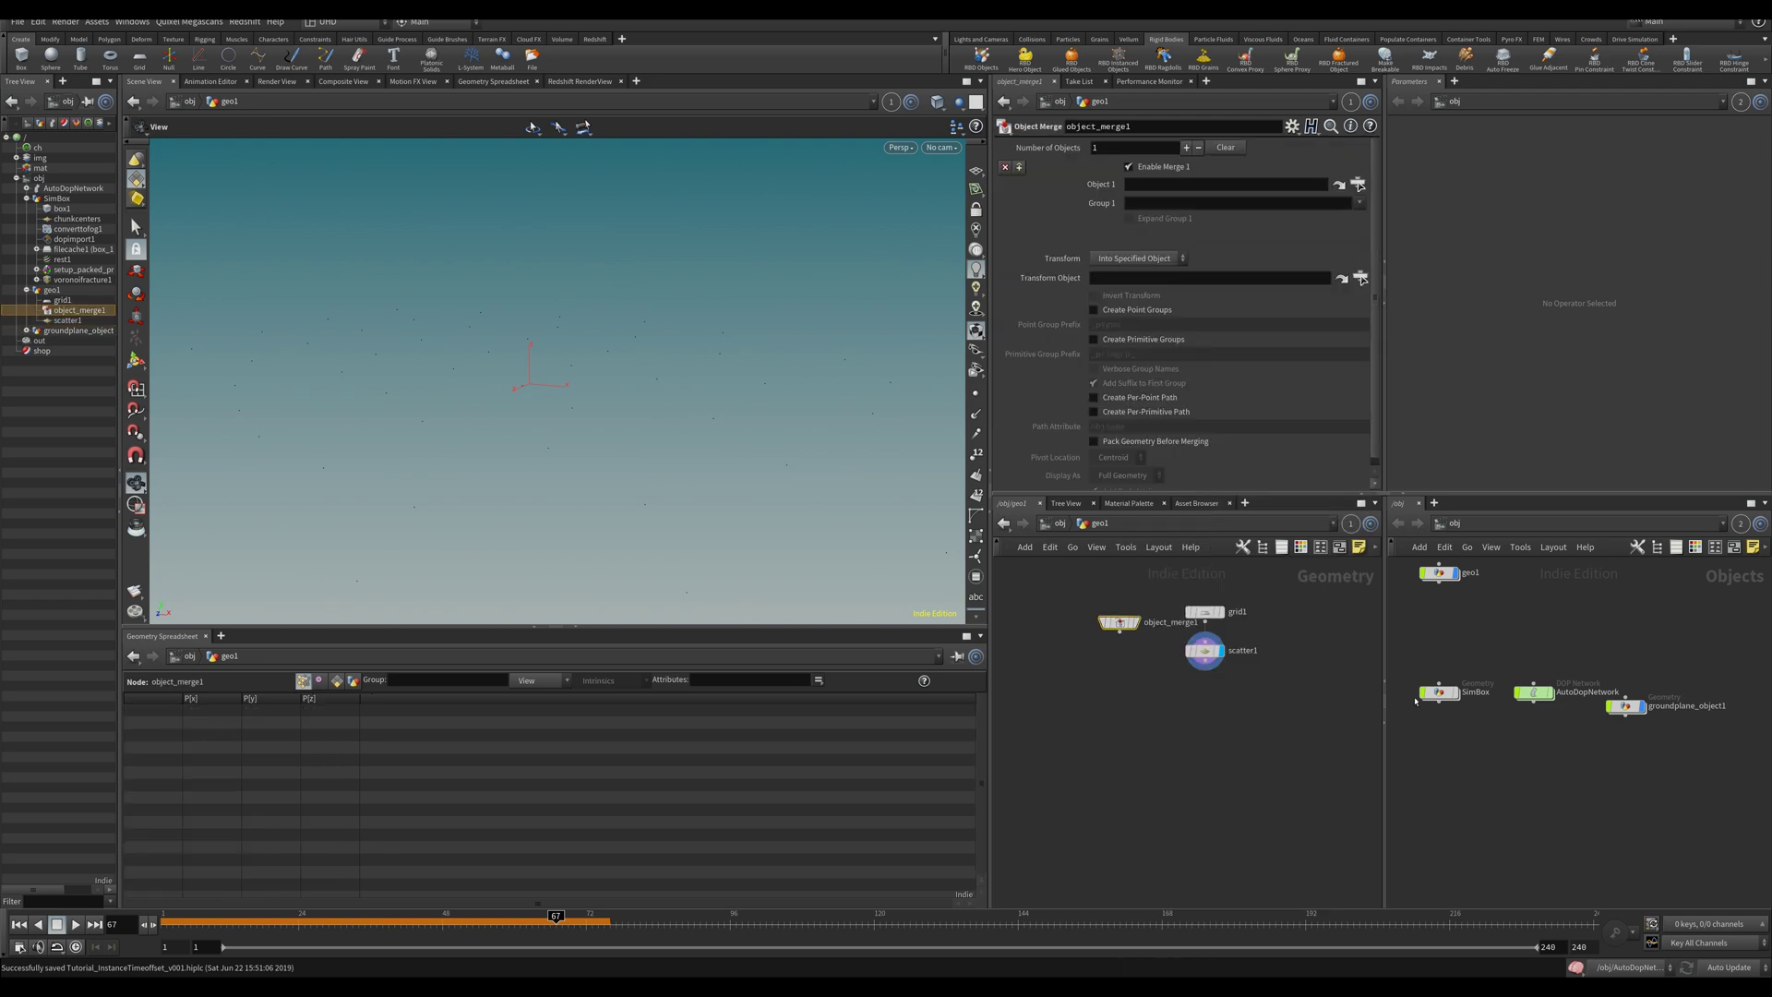
pyautogui.moveTo(1439, 692); pyautogui.dragTo(1227, 183)
pyautogui.click(1135, 258)
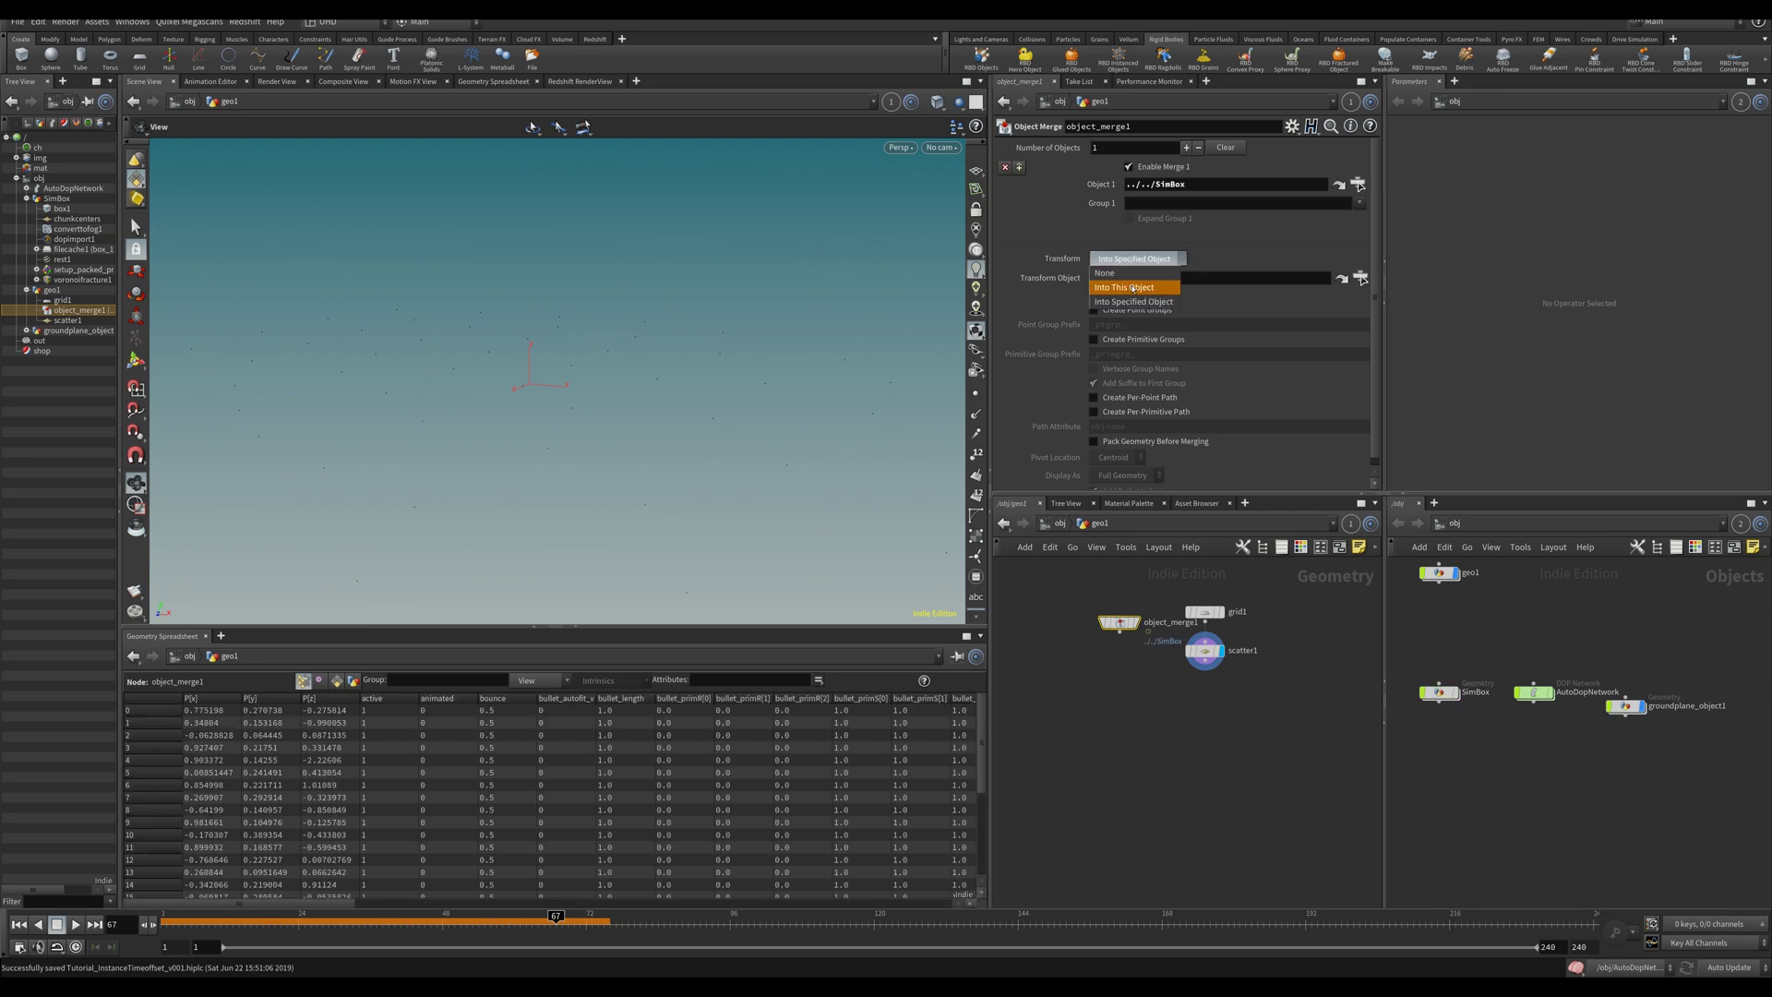
pyautogui.click(1133, 288)
# Copy SimBox onto the scattered points with Pack and Instance, preview at frame 1, then delete it.
pyautogui.press('Tab')
pyautogui.click(1124, 718)
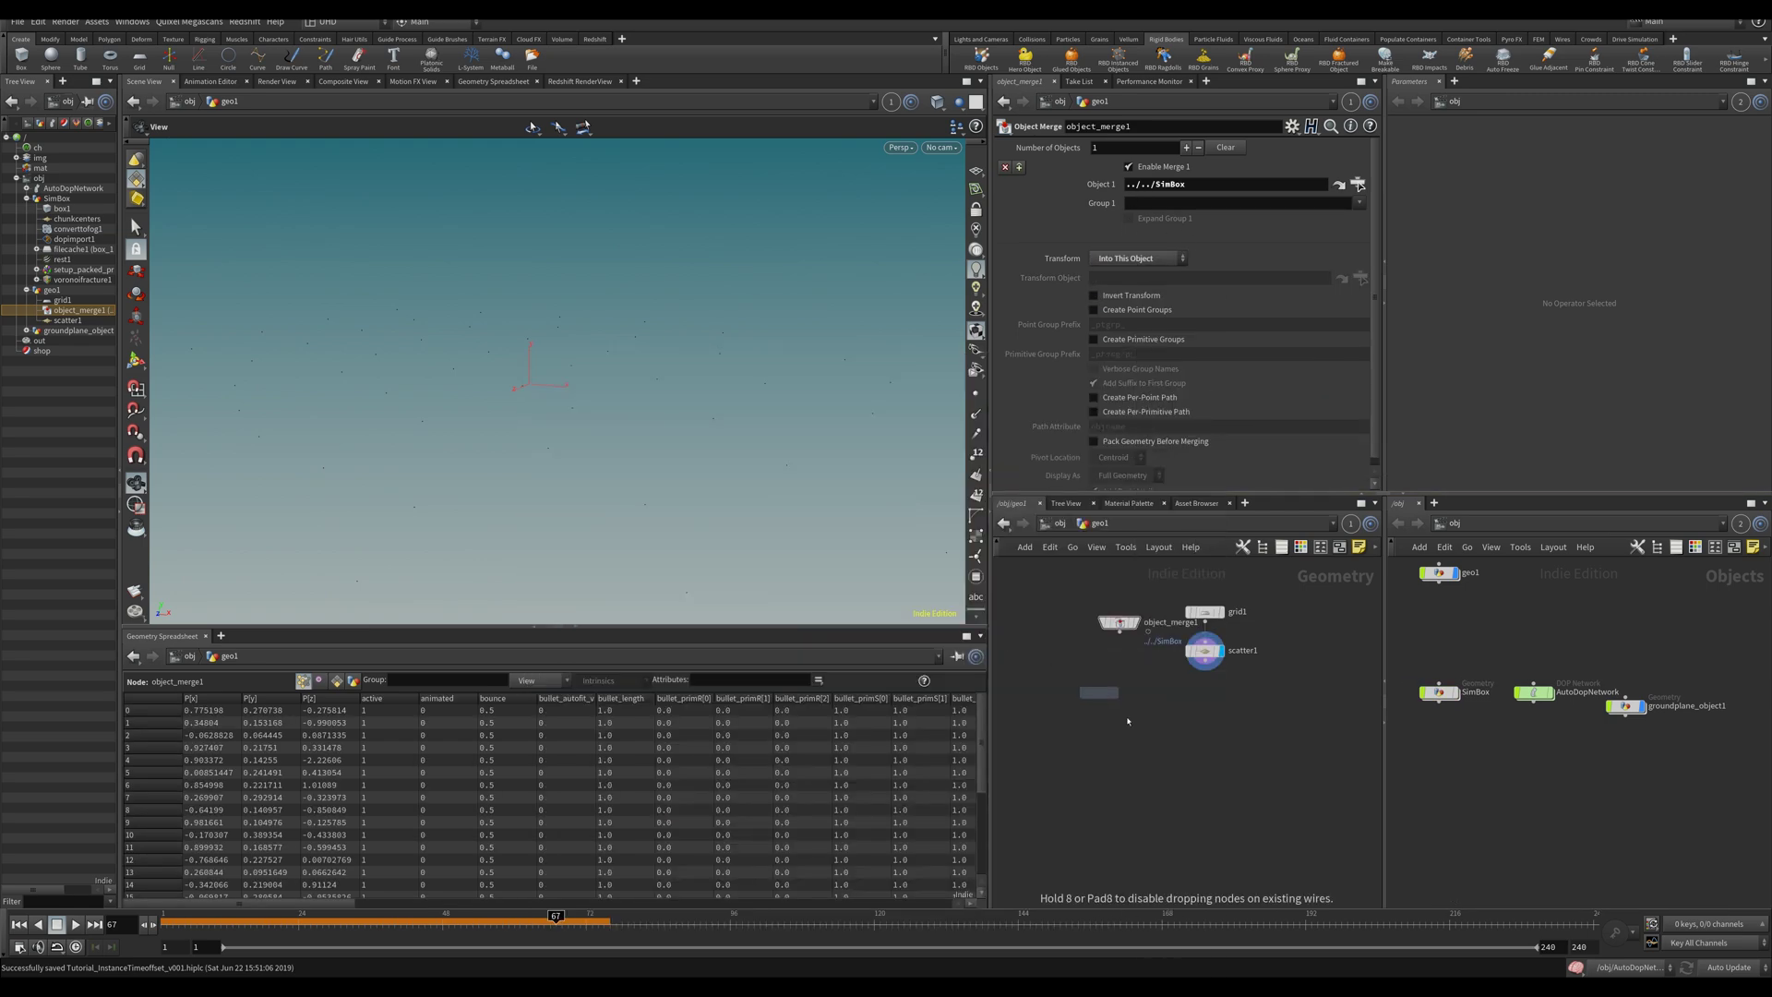
pyautogui.click(1260, 778)
pyautogui.moveTo(1204, 671); pyautogui.dragTo(1120, 630)
pyautogui.click(1095, 201)
pyautogui.click(1206, 727)
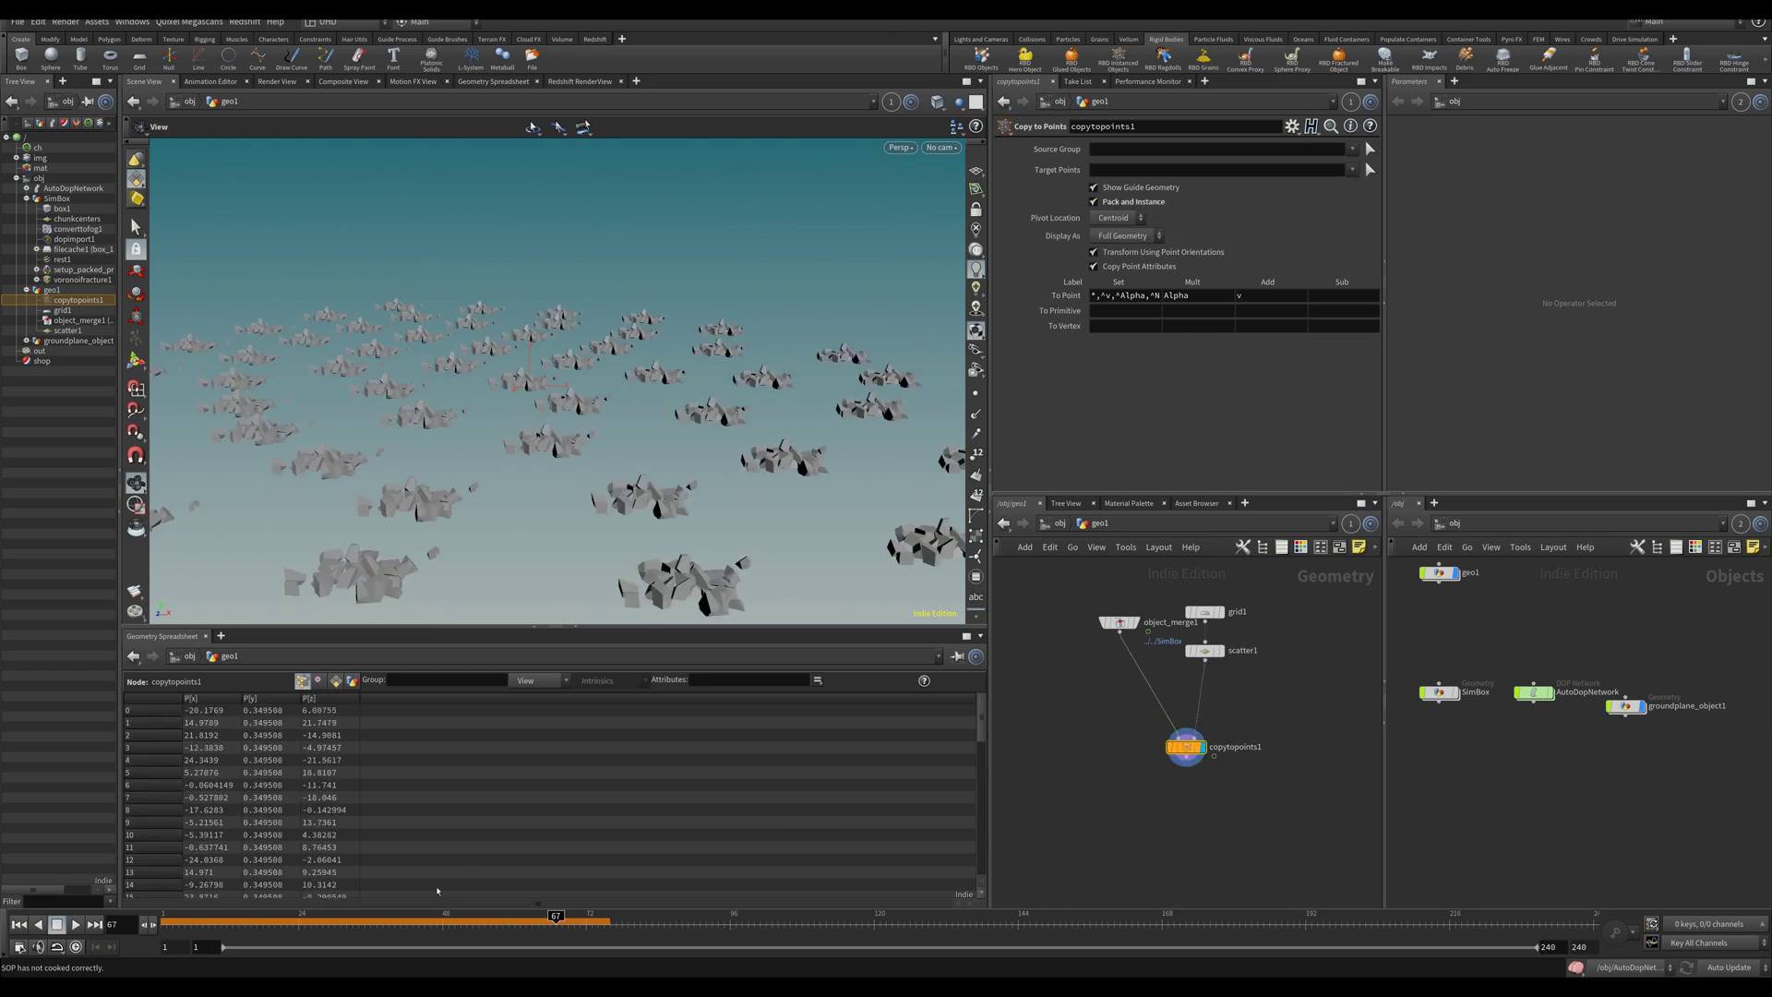
pyautogui.moveTo(228, 919); pyautogui.dragTo(158, 948)
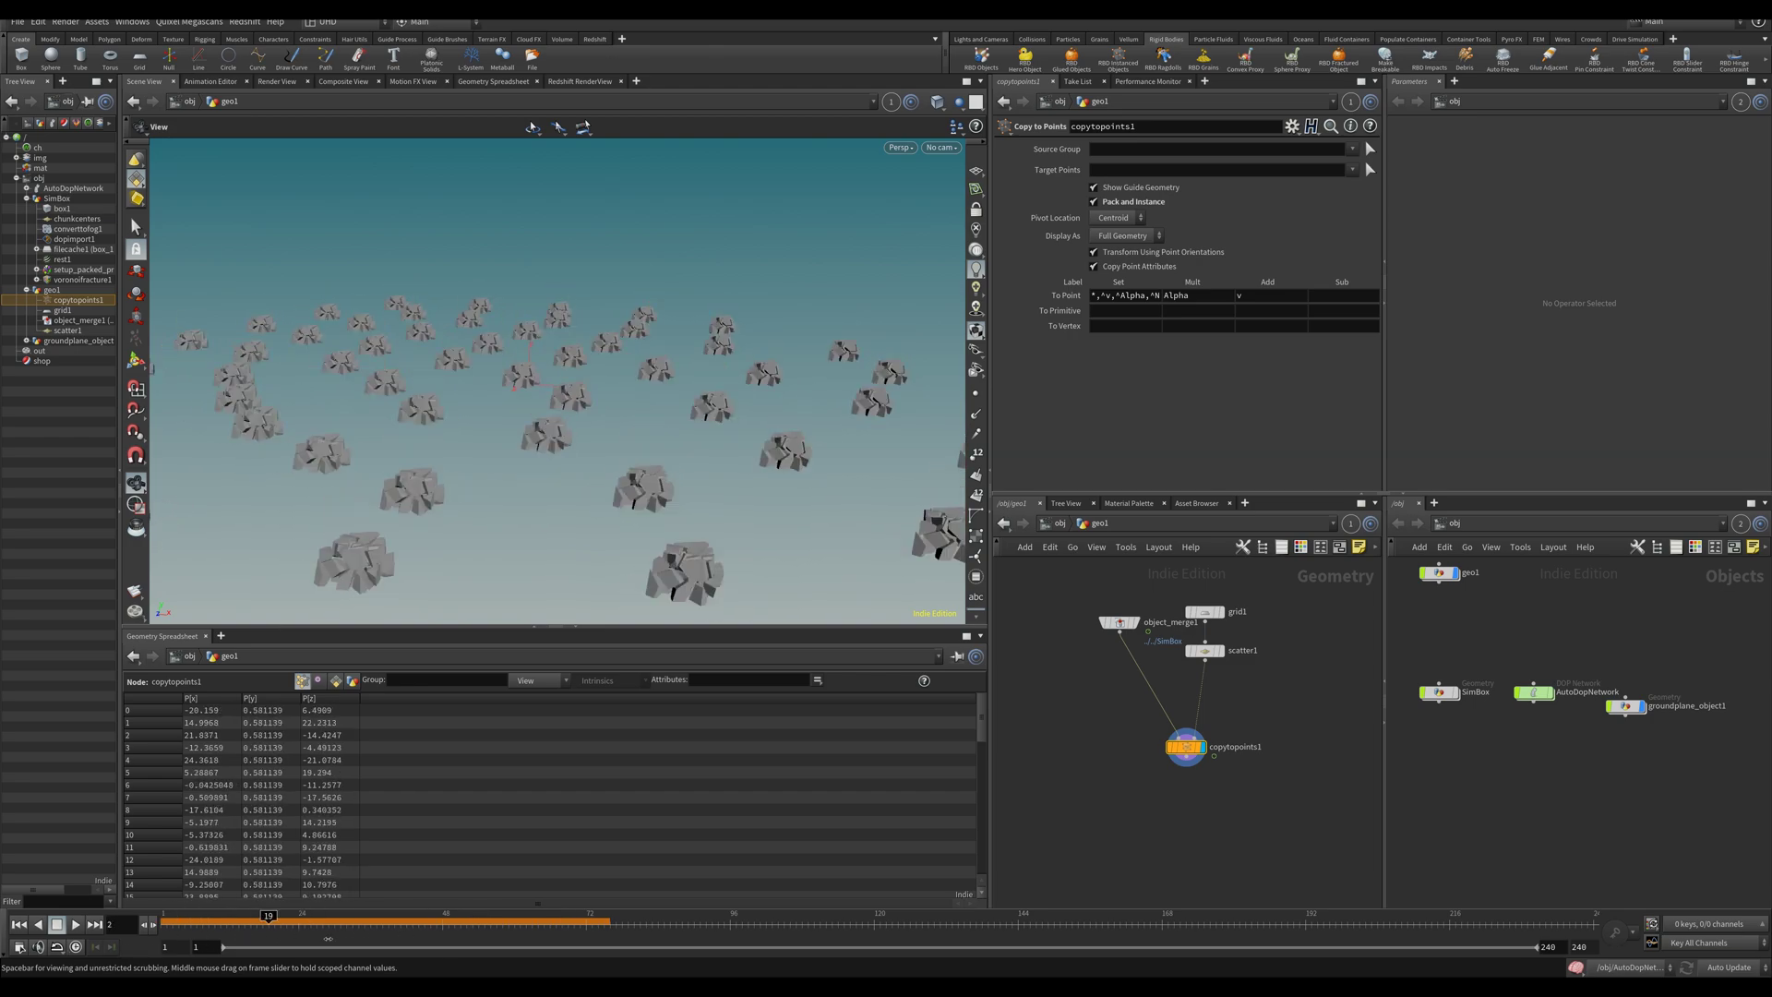
pyautogui.click(166, 917)
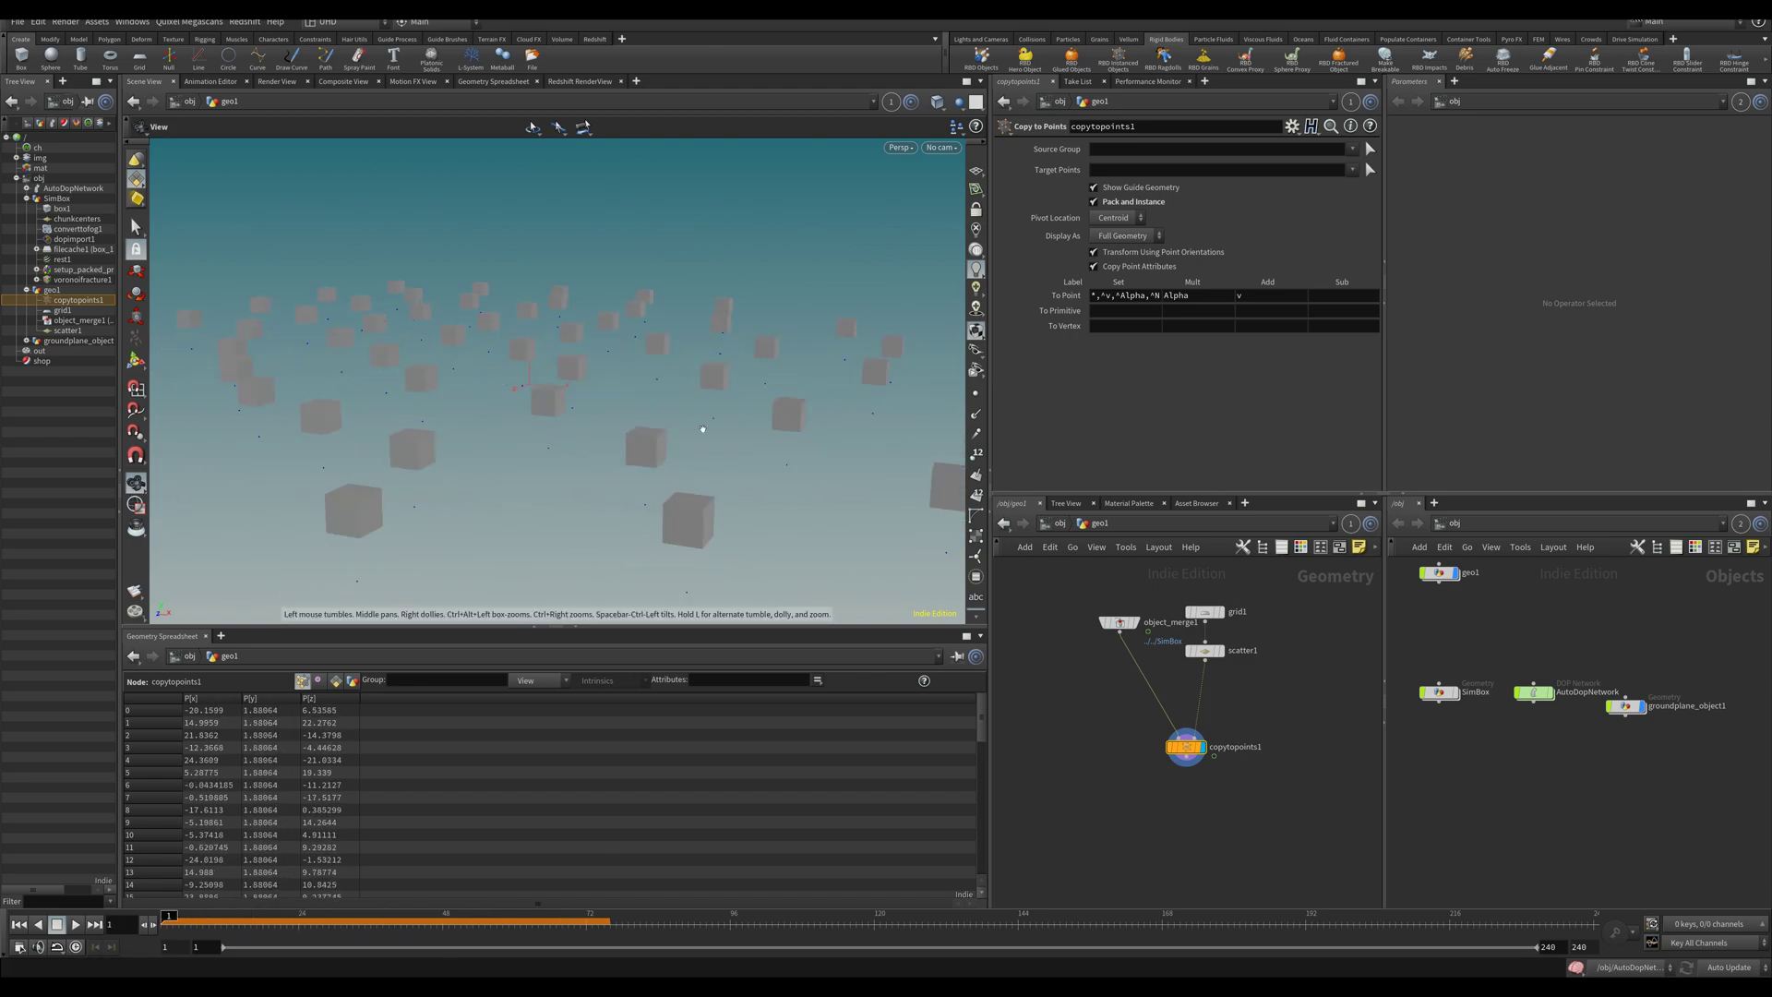
pyautogui.moveTo(623, 522); pyautogui.dragTo(635, 564)
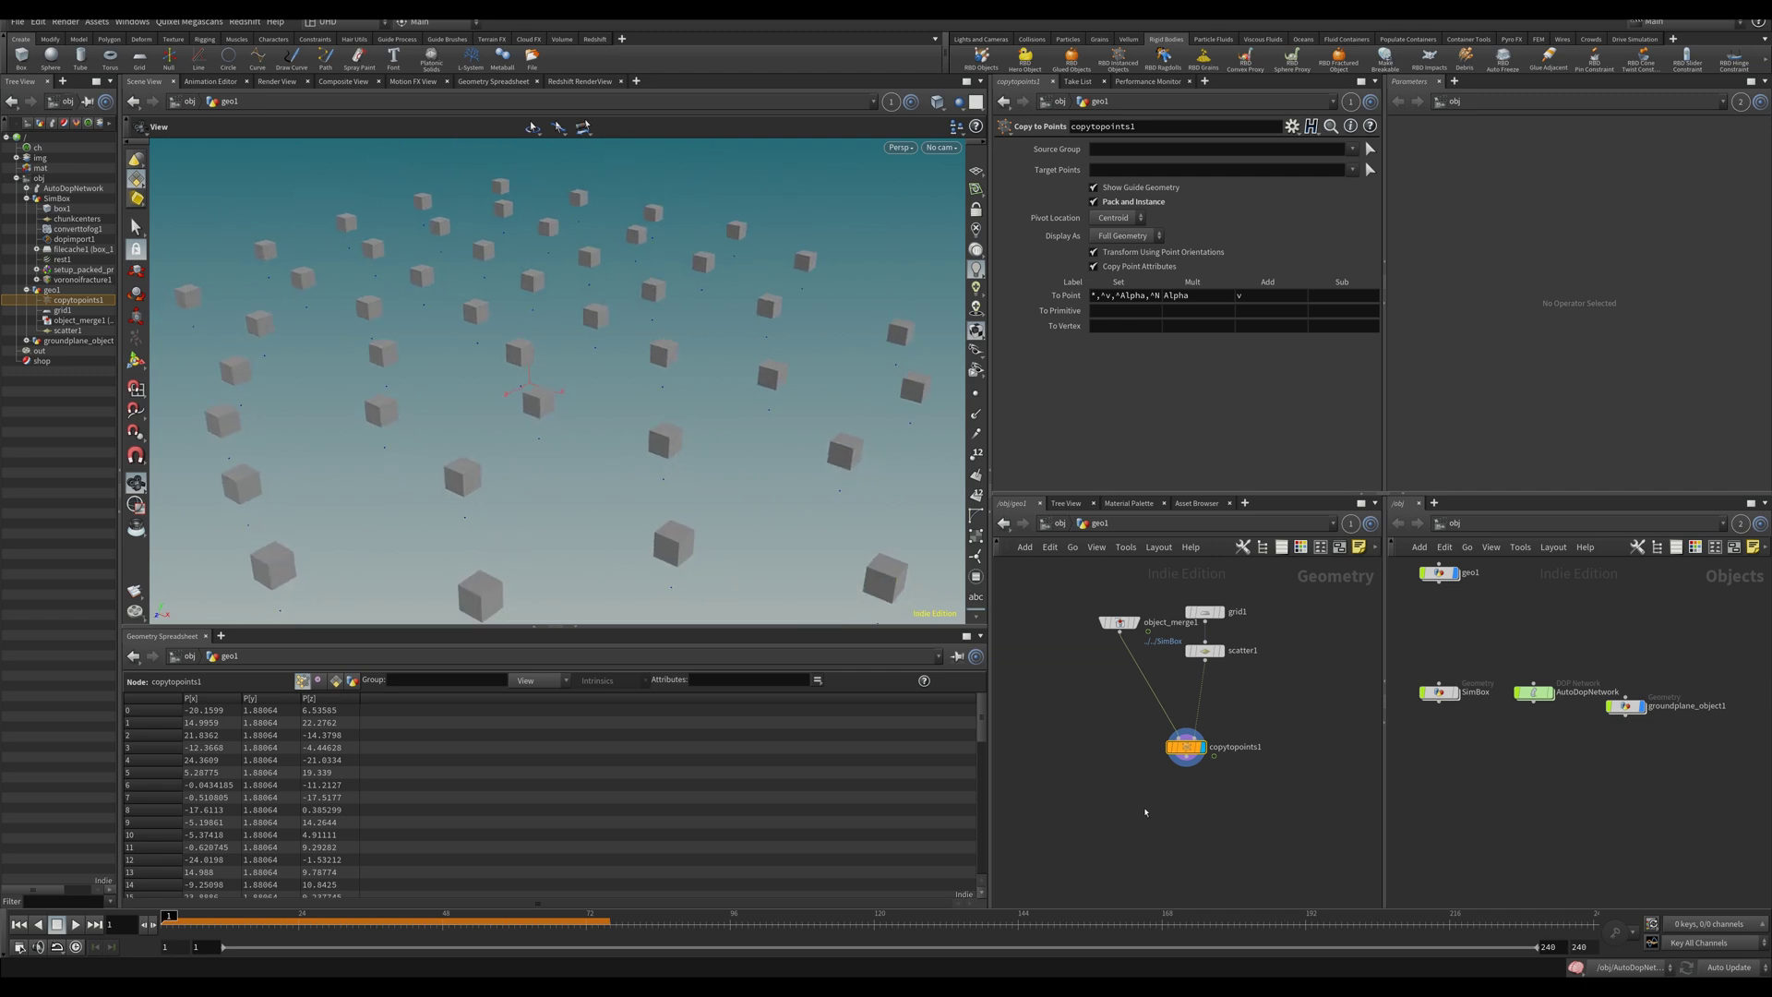
pyautogui.moveTo(1125, 814); pyautogui.dragTo(1099, 584)
pyautogui.press('Delete')
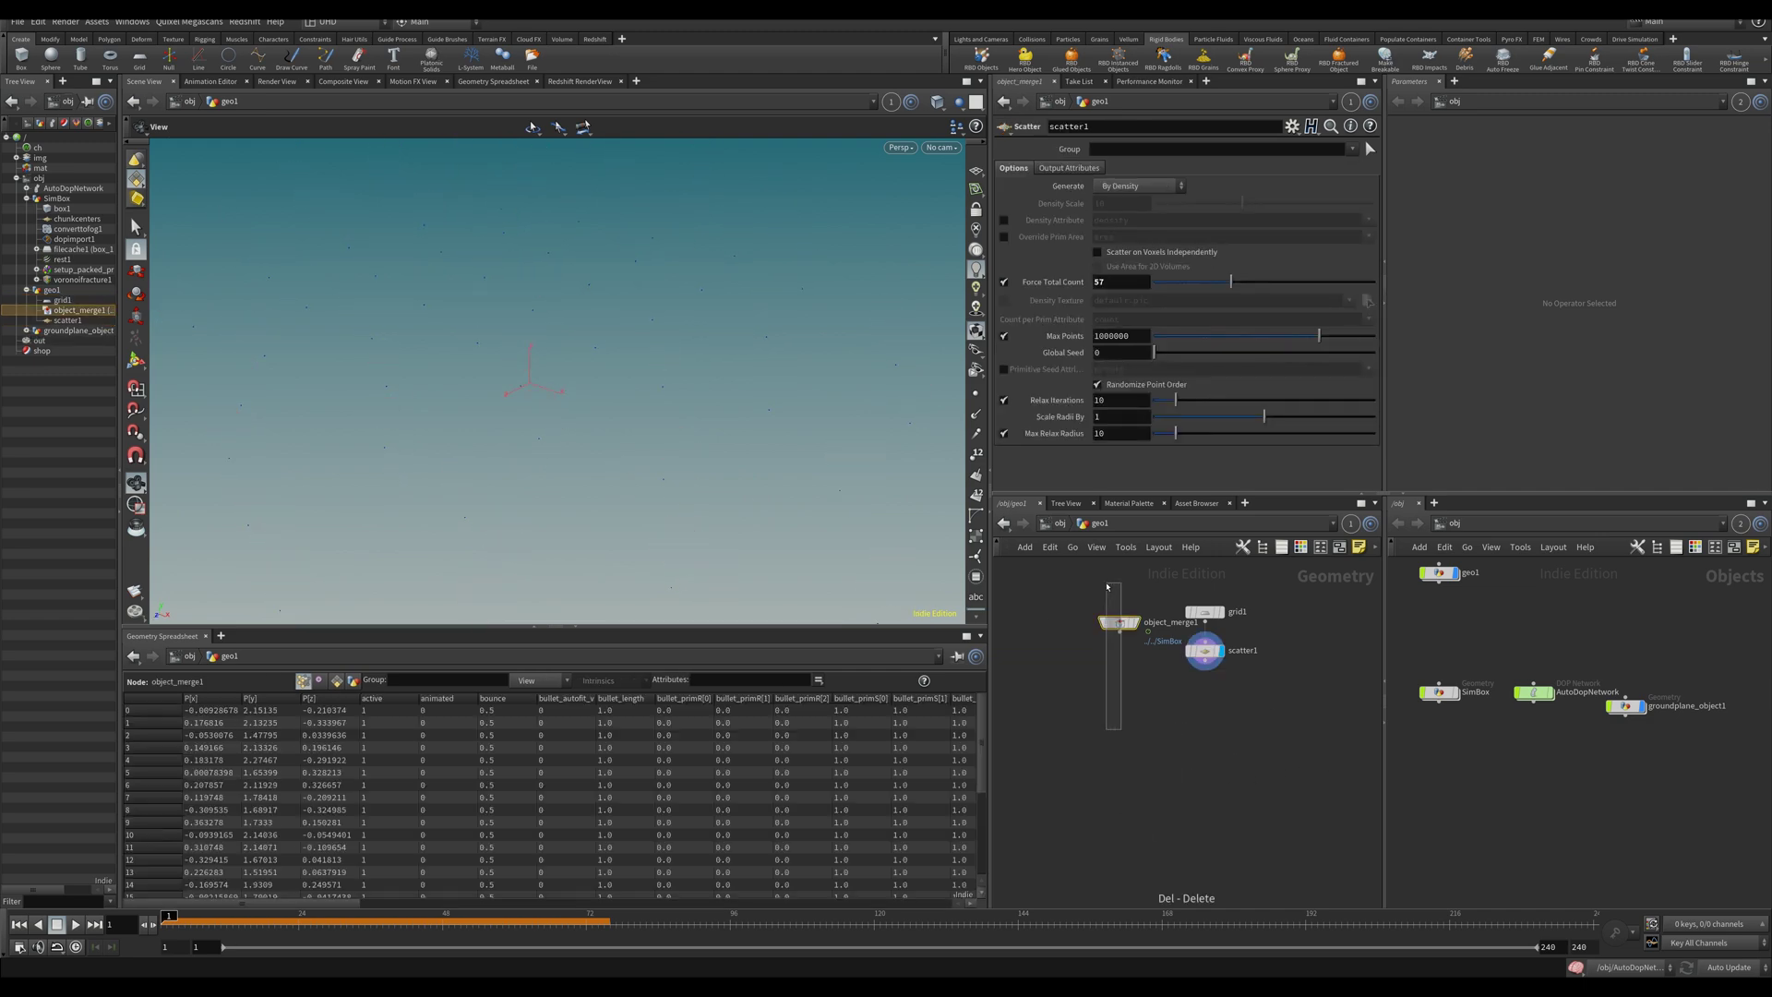
# Delete the object merge node and add an Attribute Wrangle below scatter1.
pyautogui.press('Delete')
pyautogui.moveTo(1188, 718); pyautogui.dragTo(1167, 657, button='middle')
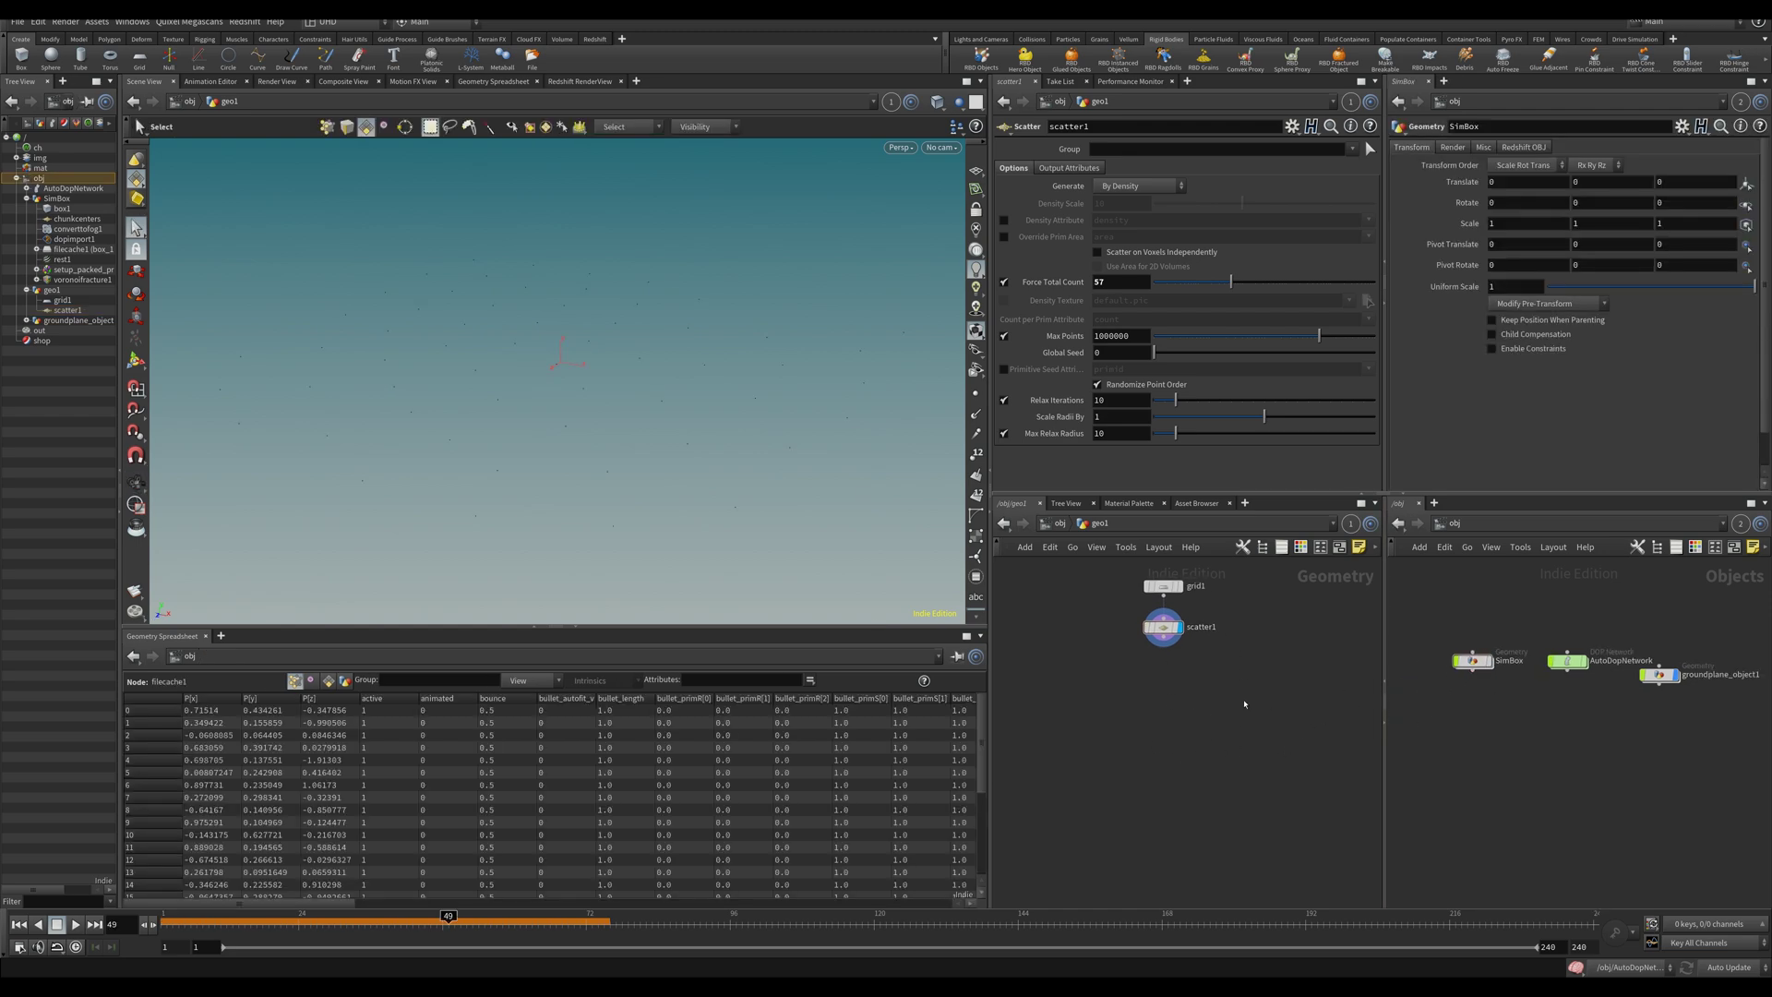
pyautogui.press('Tab')
pyautogui.write('wrangle')
pyautogui.press('Return')
pyautogui.moveTo(1243, 746); pyautogui.dragTo(1214, 761, button='middle')
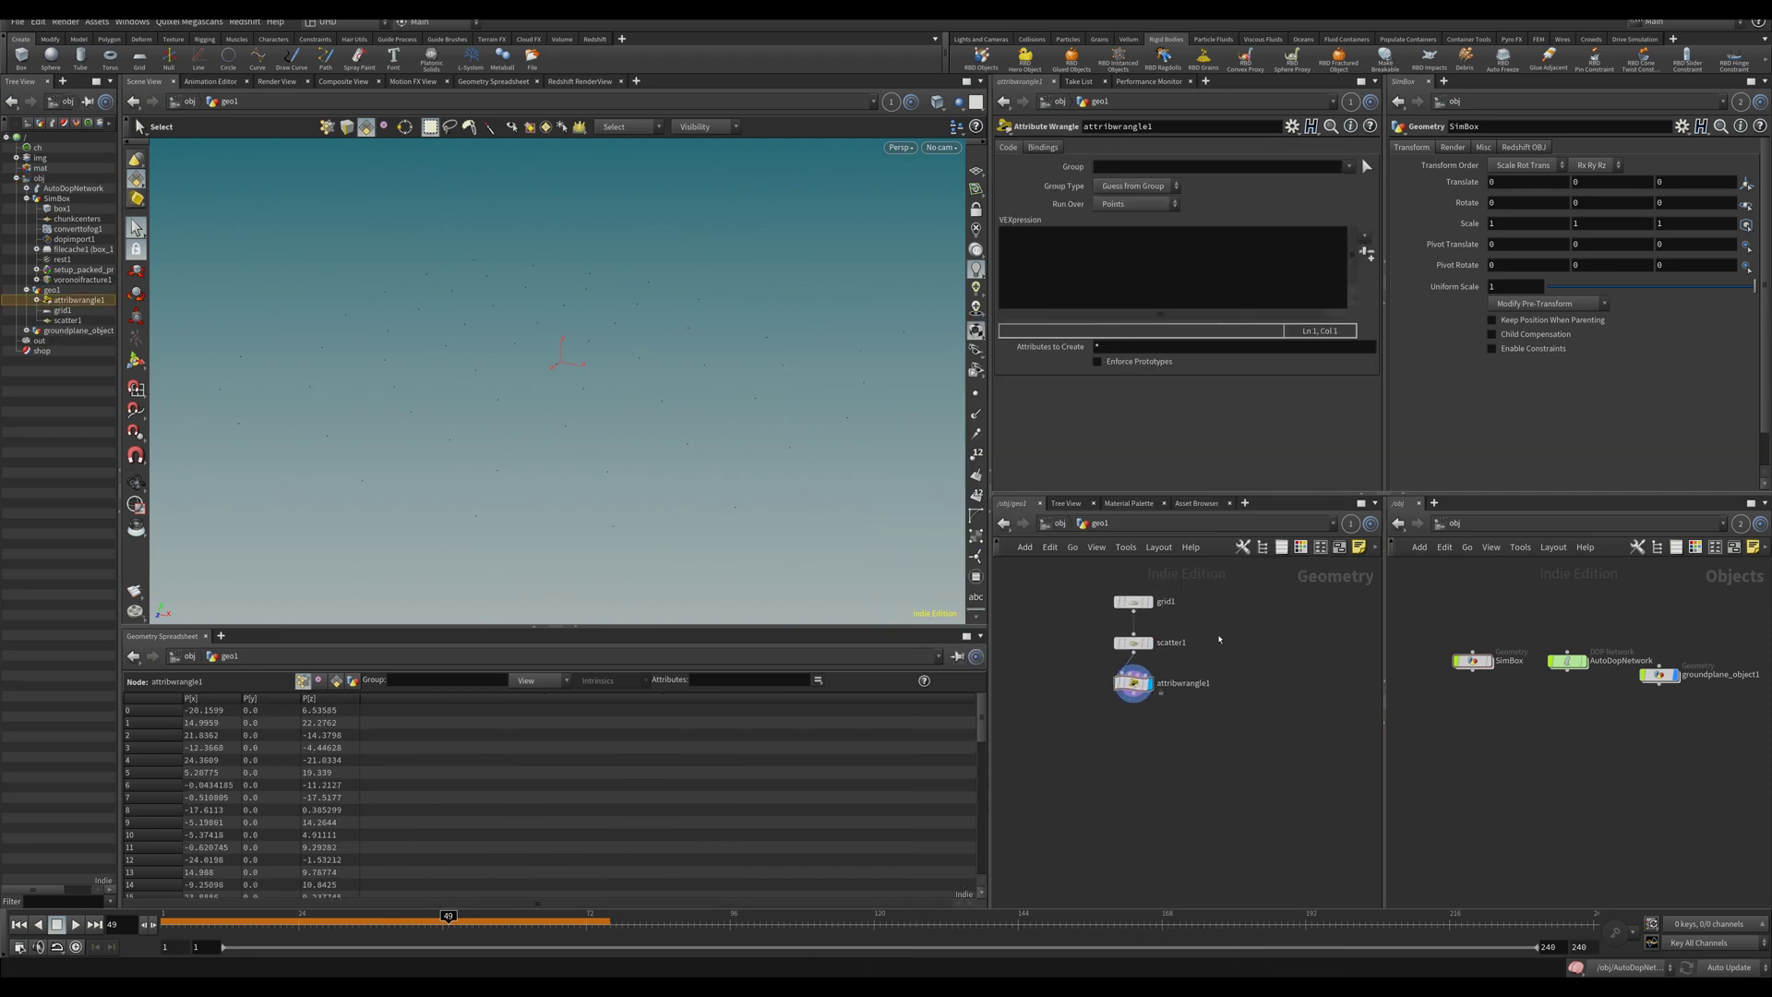
# Write string path = chs('Path') and fill the Path parameter with the SimBox cache path.
pyautogui.click(1131, 278)
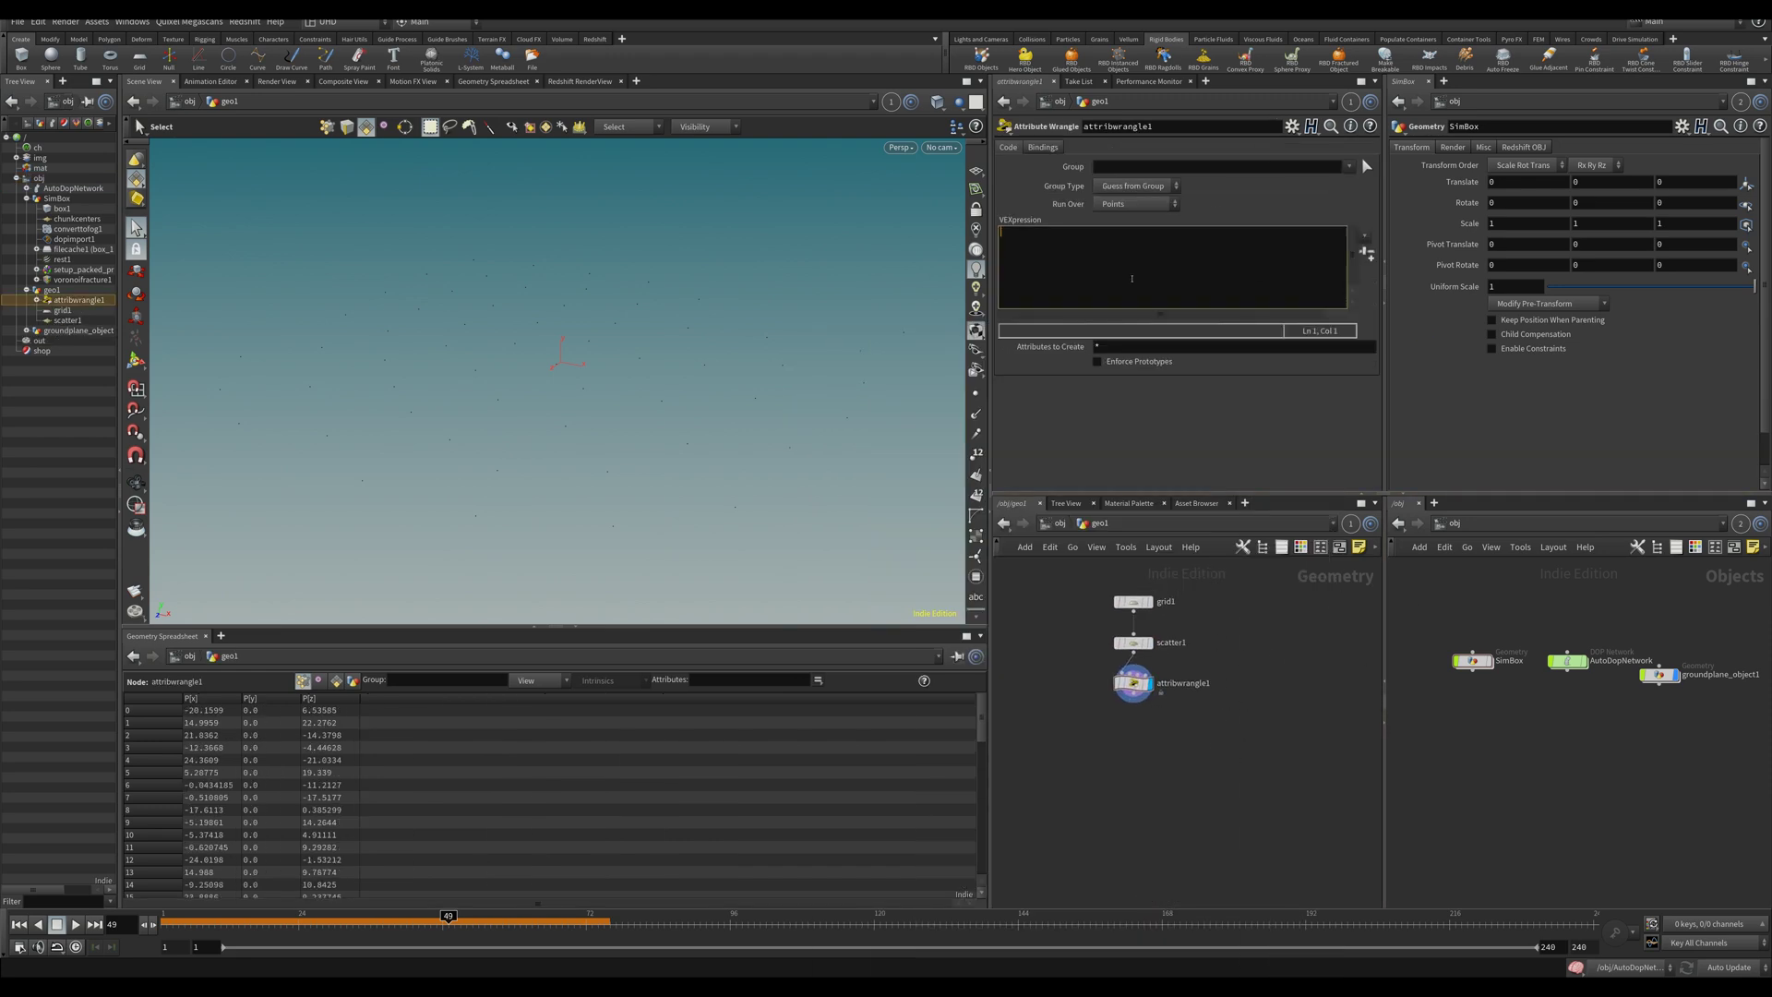
pyautogui.write('string = path')
pyautogui.press('BackSpace')
pyautogui.press('BackSpace')
pyautogui.write('path = chs(')
pyautogui.click(1367, 252)
pyautogui.click(1474, 661)
pyautogui.doubleClick(1474, 662)
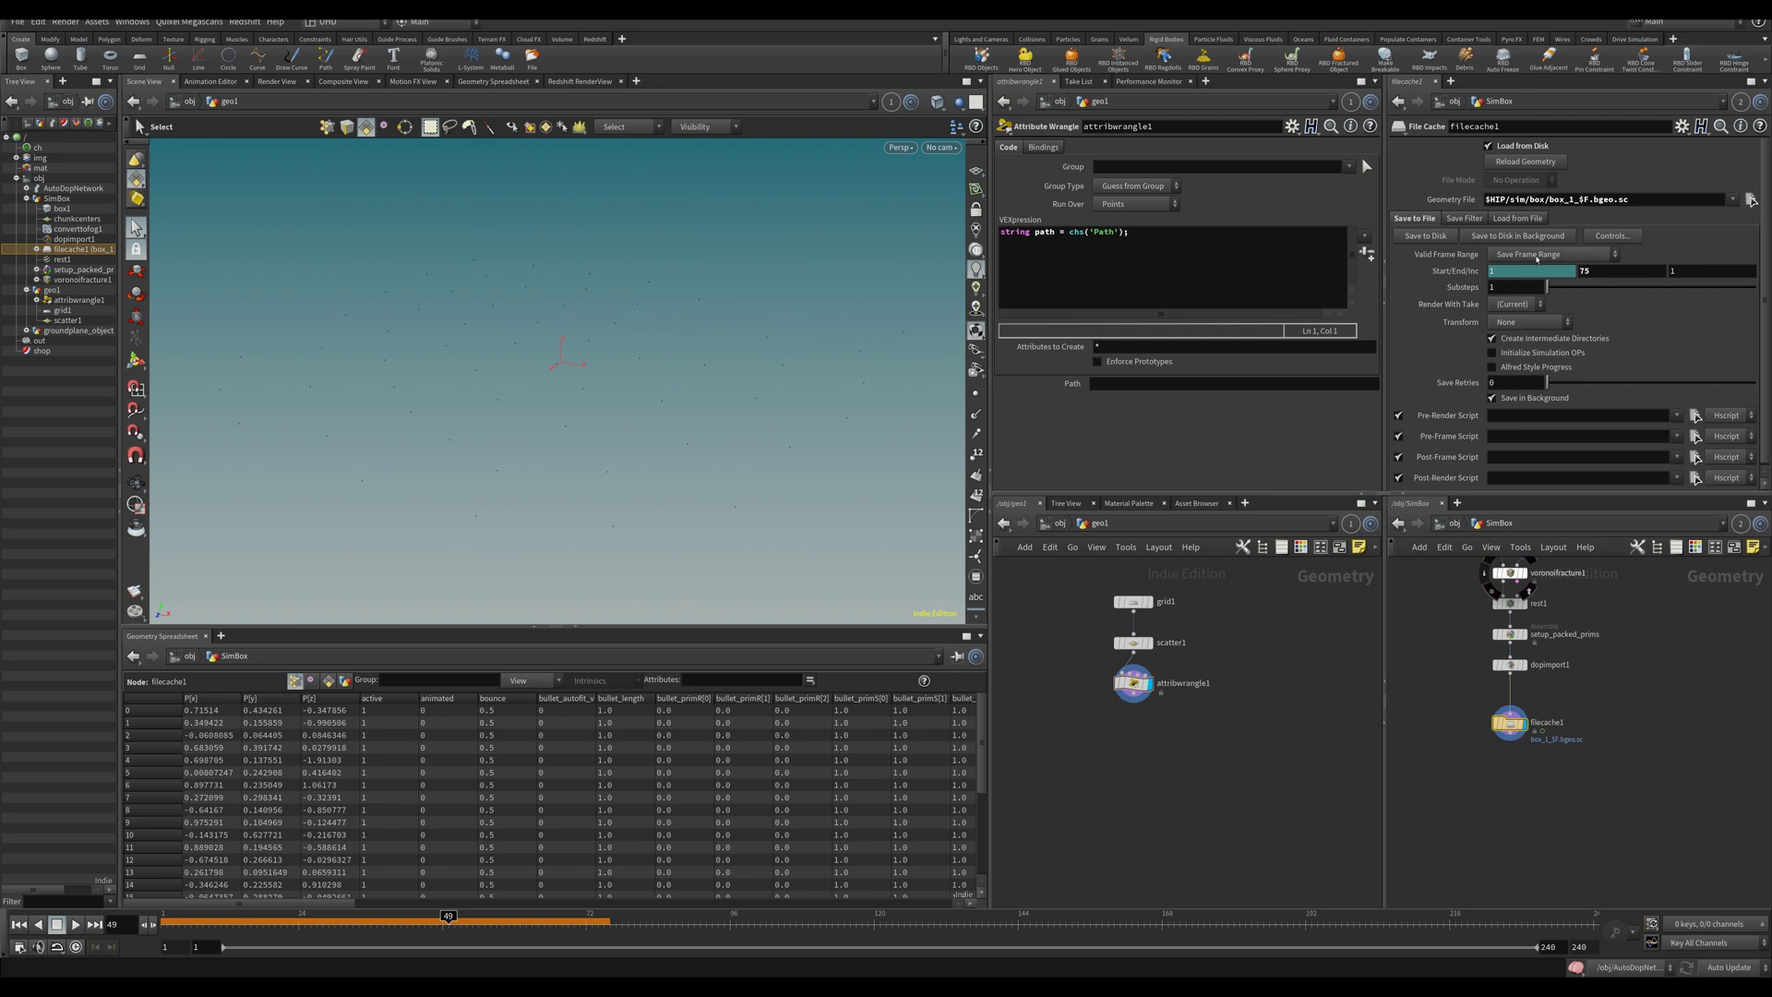
pyautogui.click(1662, 200)
pyautogui.hotkey('ctrl', 'c')
pyautogui.click(1107, 383)
pyautogui.hotkey('ctrl', 'v')
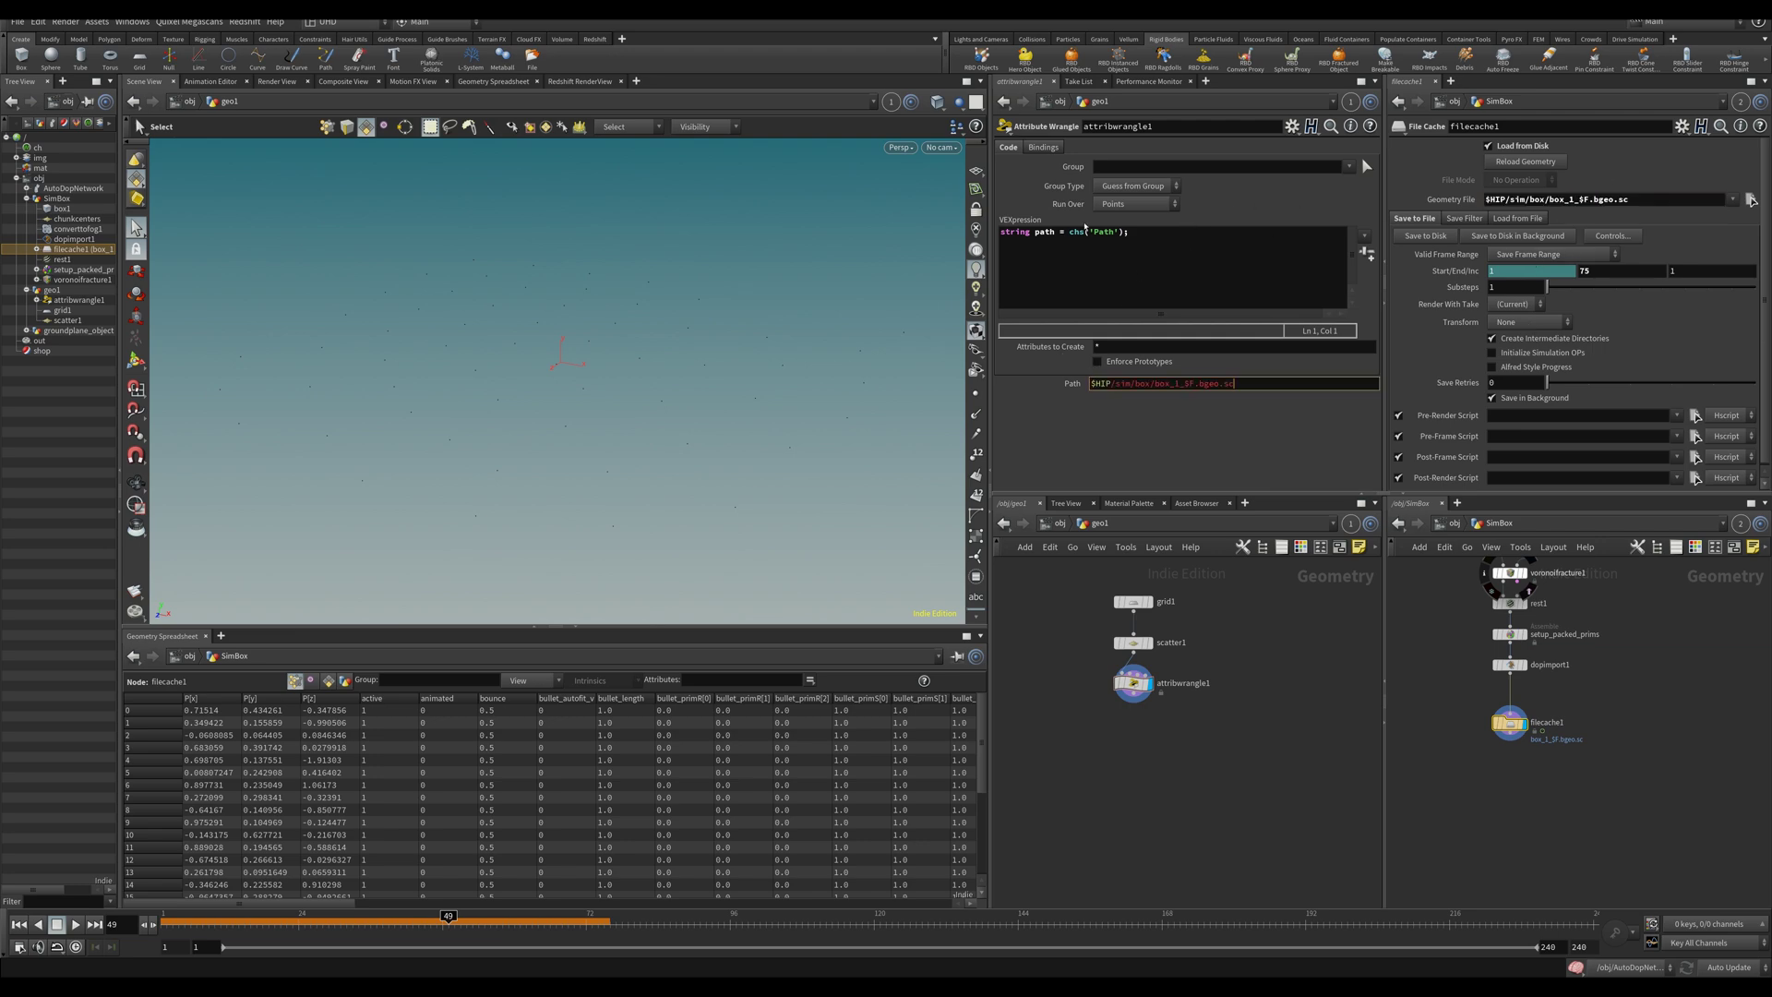
pyautogui.press('Return')
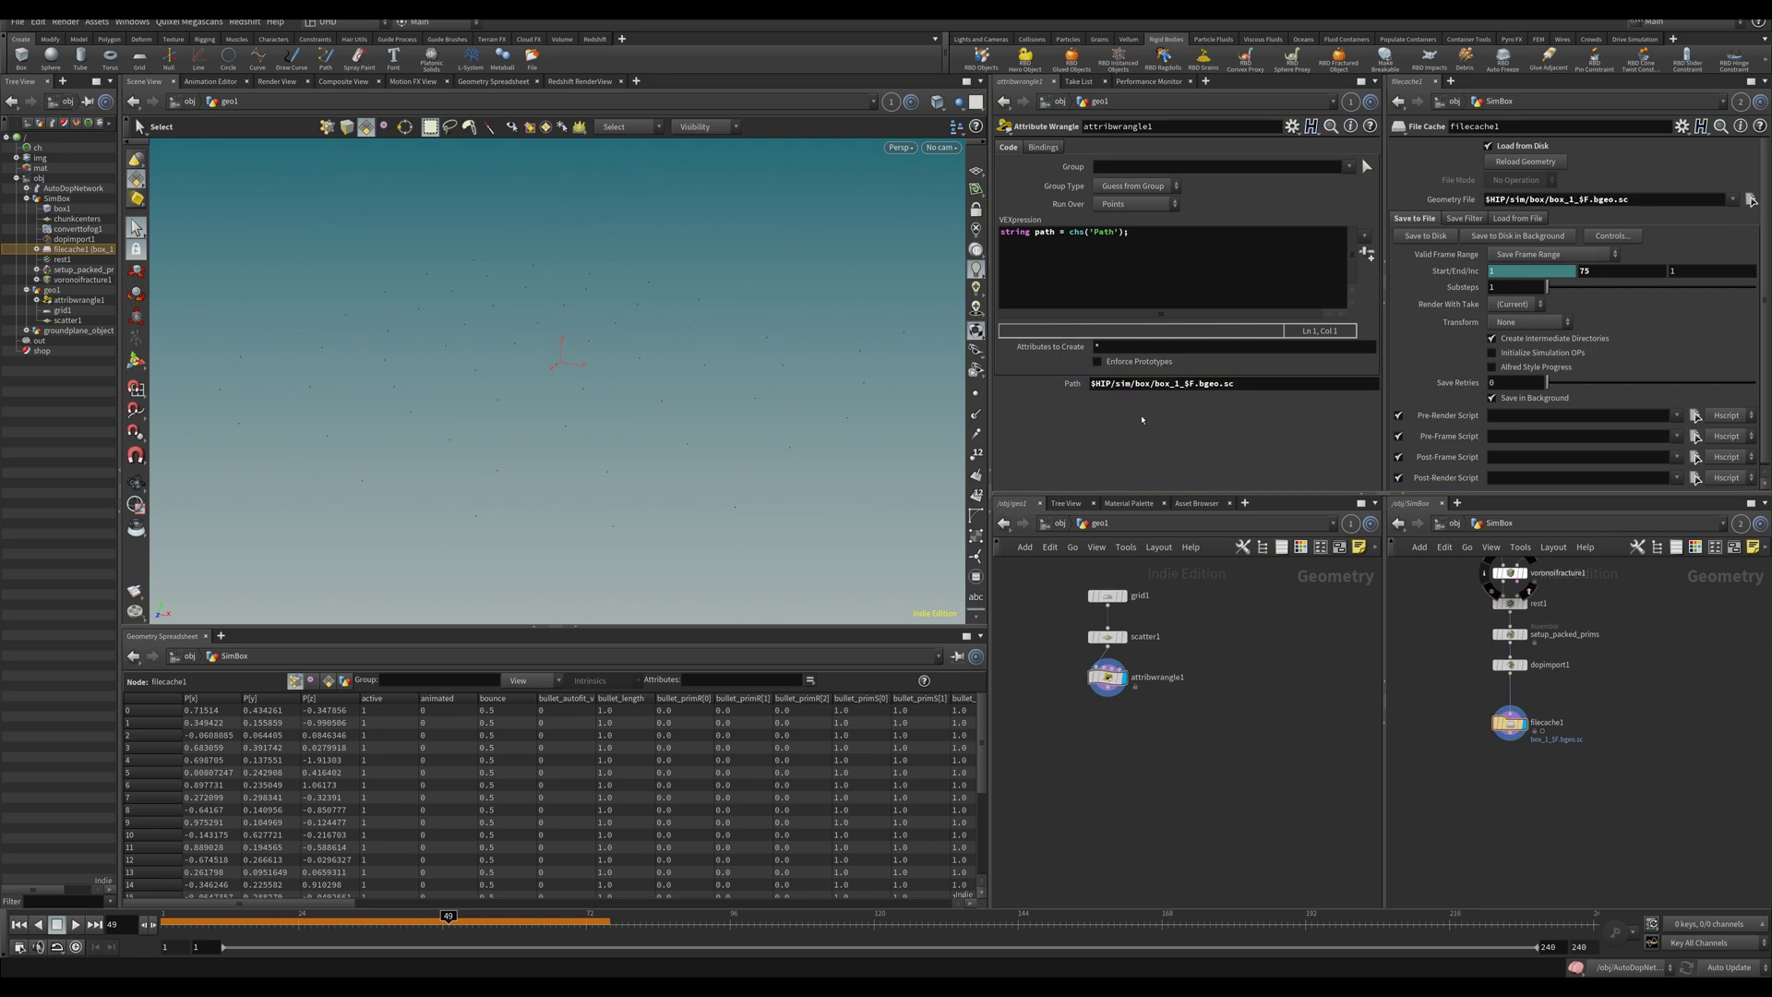
# Add the line s@instancepath = path; and inspect the resulting point attributes.
pyautogui.click(1147, 246)
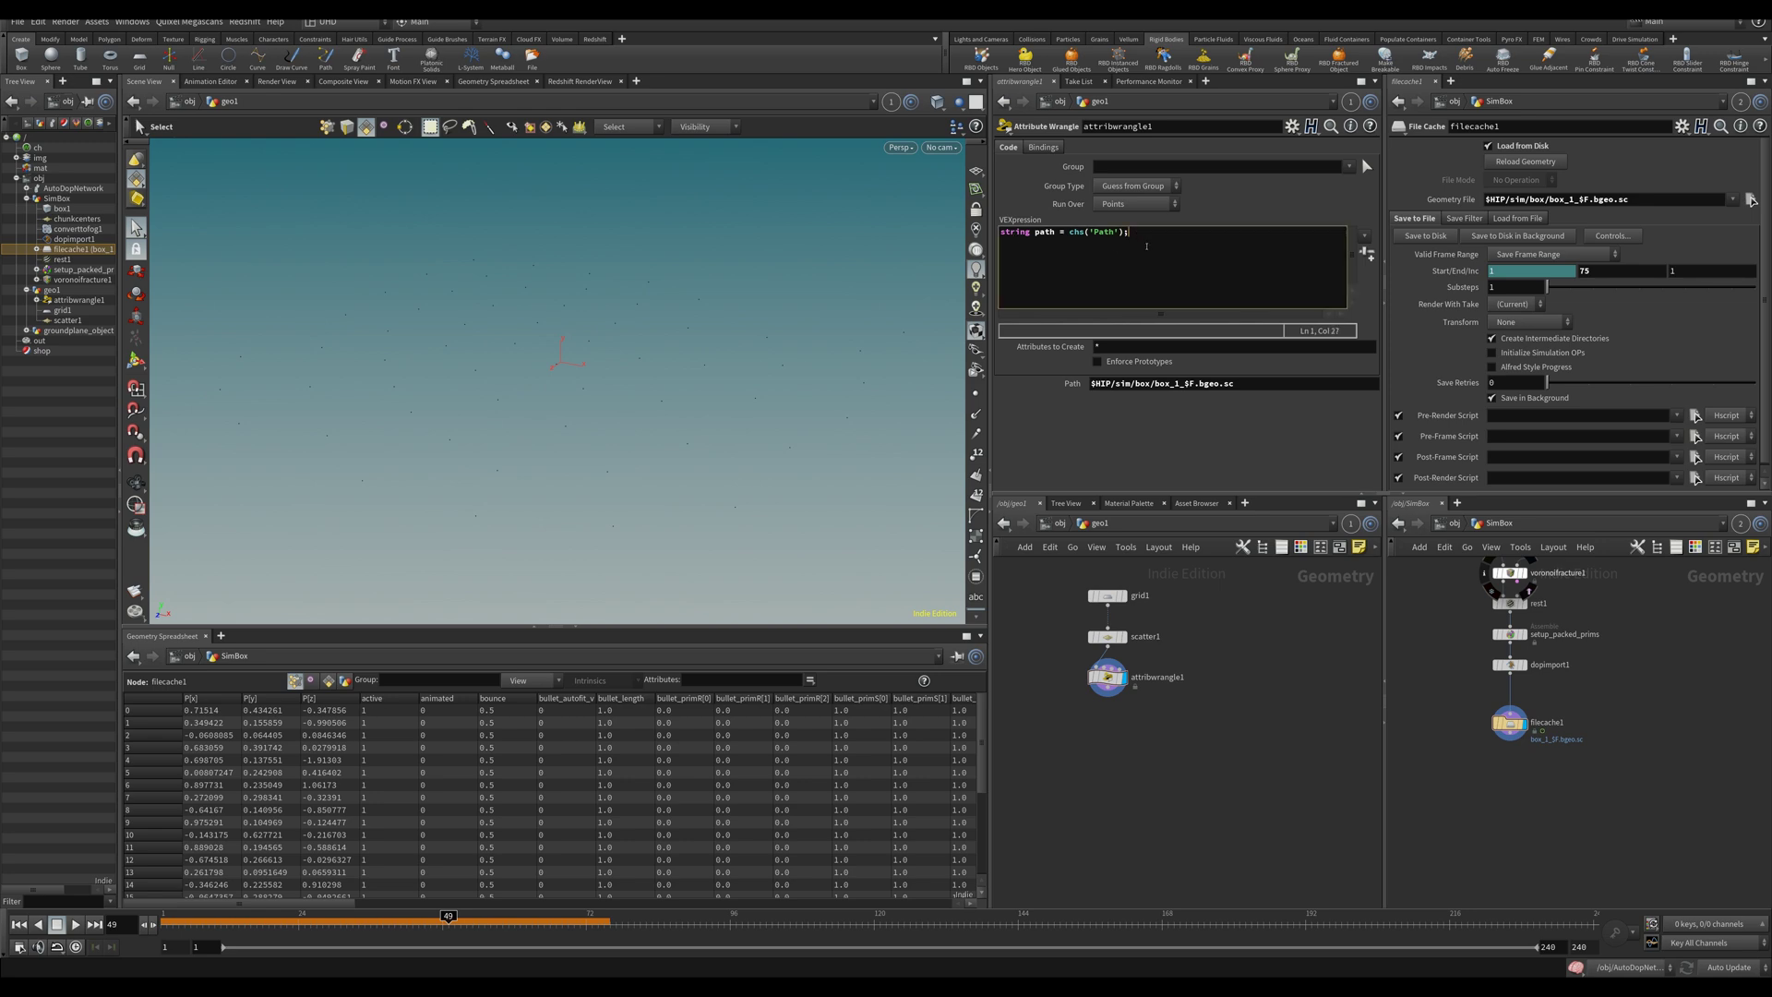
pyautogui.press('Return')
pyautogui.write('s@instancepath = path;')
pyautogui.click(1111, 676)
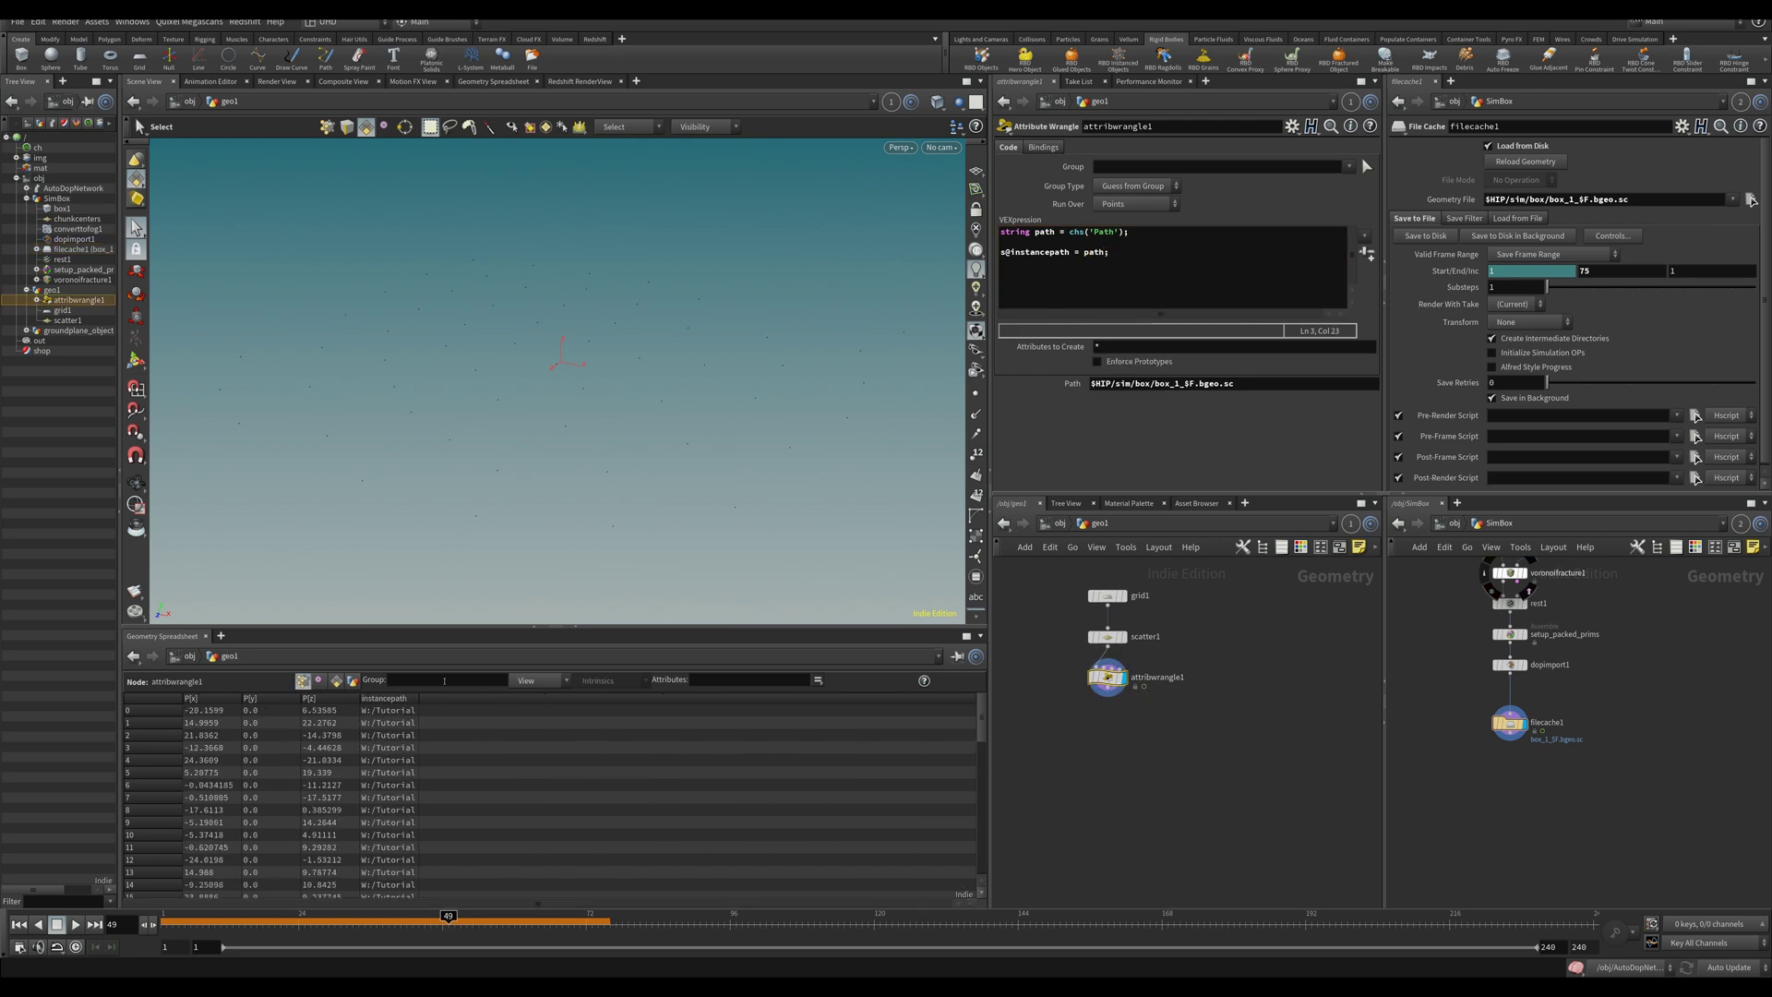
# Widen the instancepath column to read the full paths and return to frame 1.
pyautogui.moveTo(555, 698); pyautogui.dragTo(751, 710)
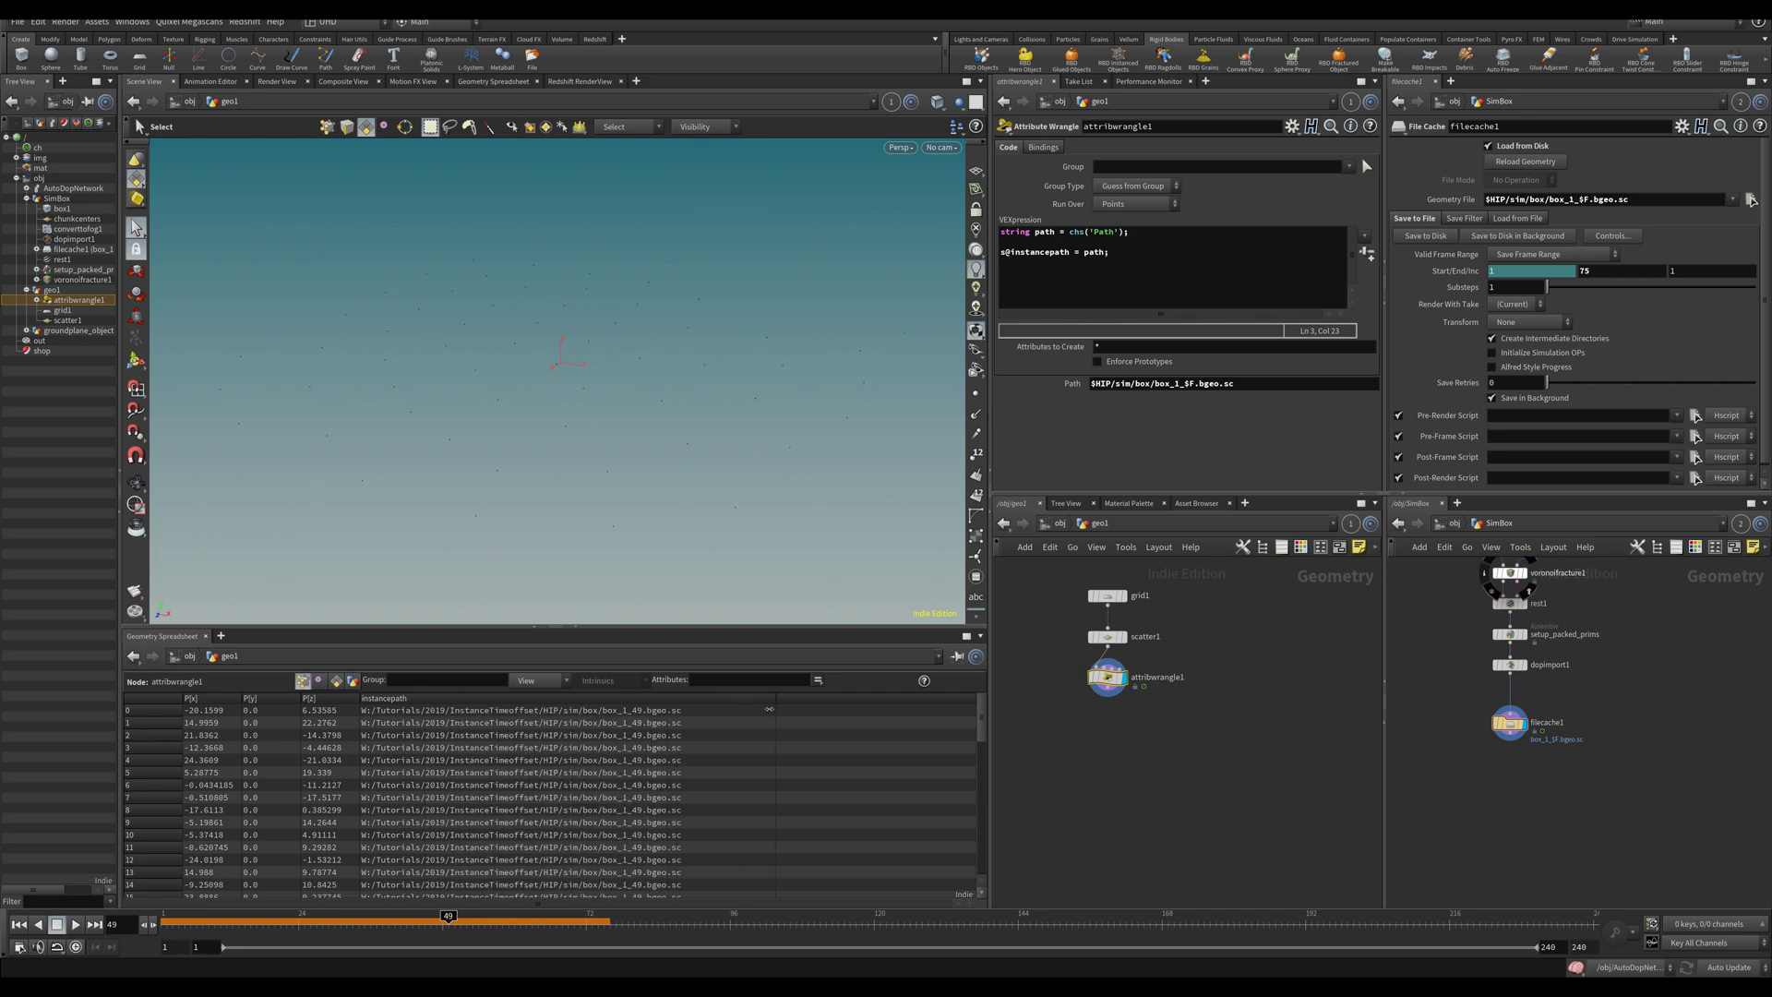
pyautogui.moveTo(392, 920); pyautogui.dragTo(164, 920)
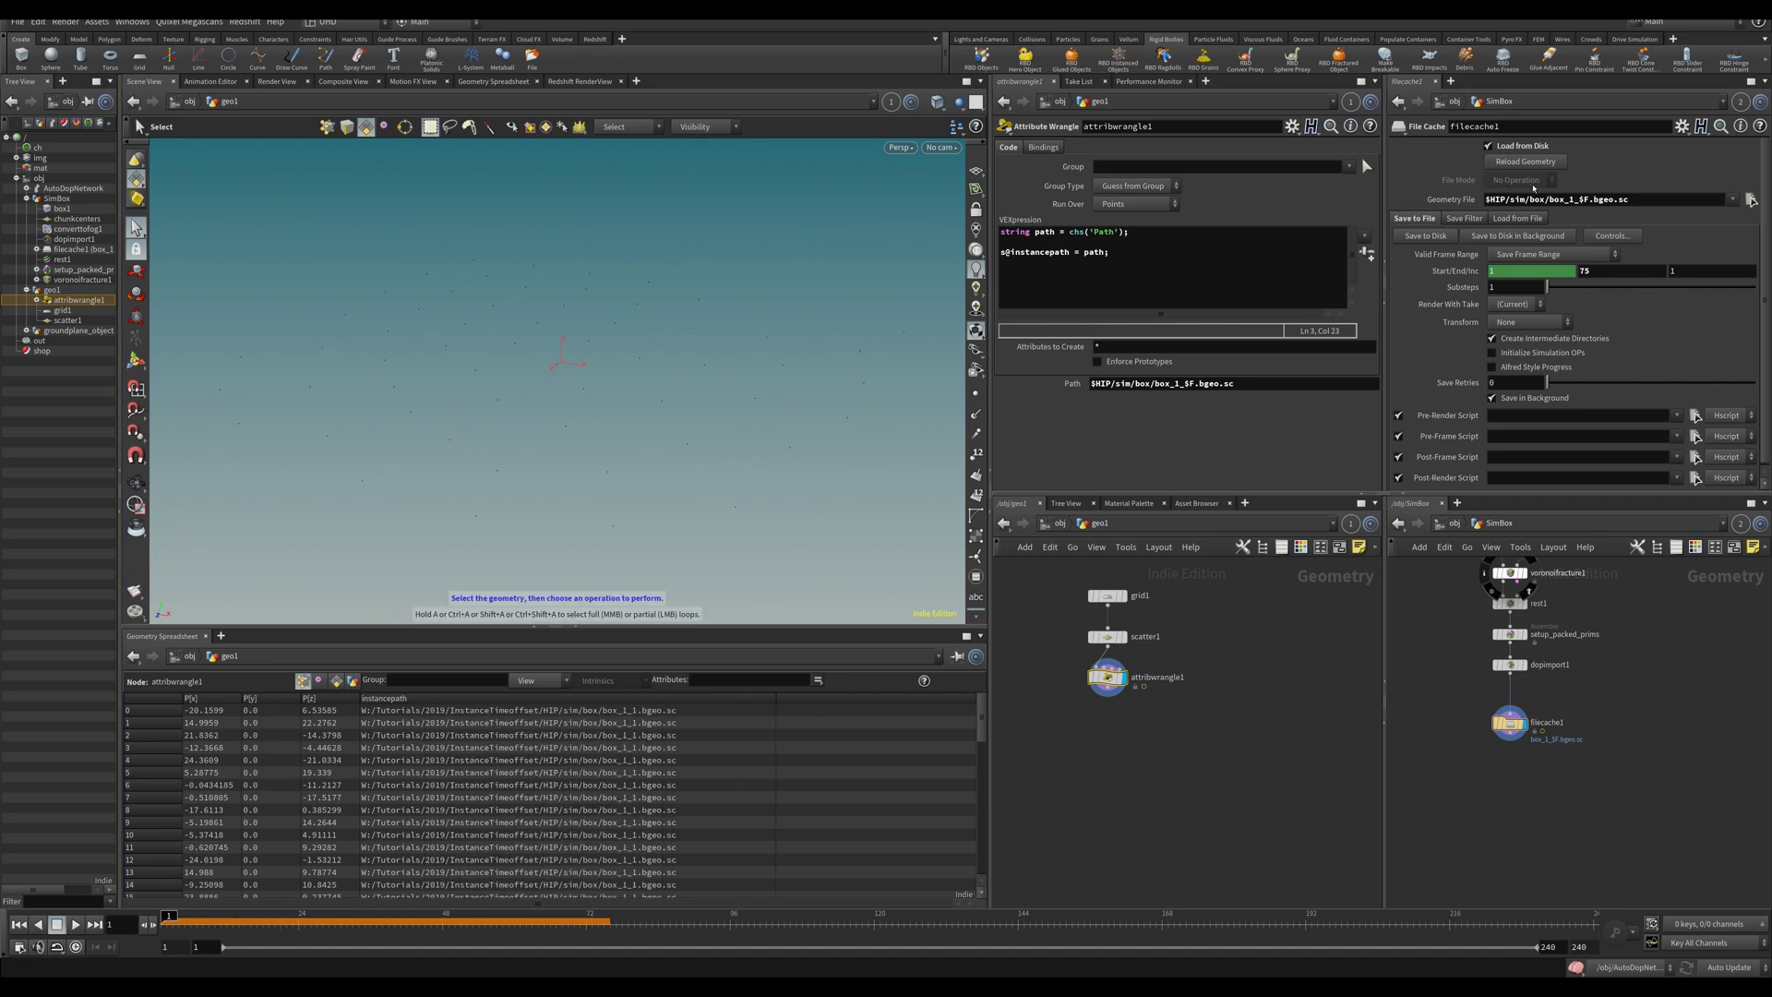
pyautogui.click(1751, 199)
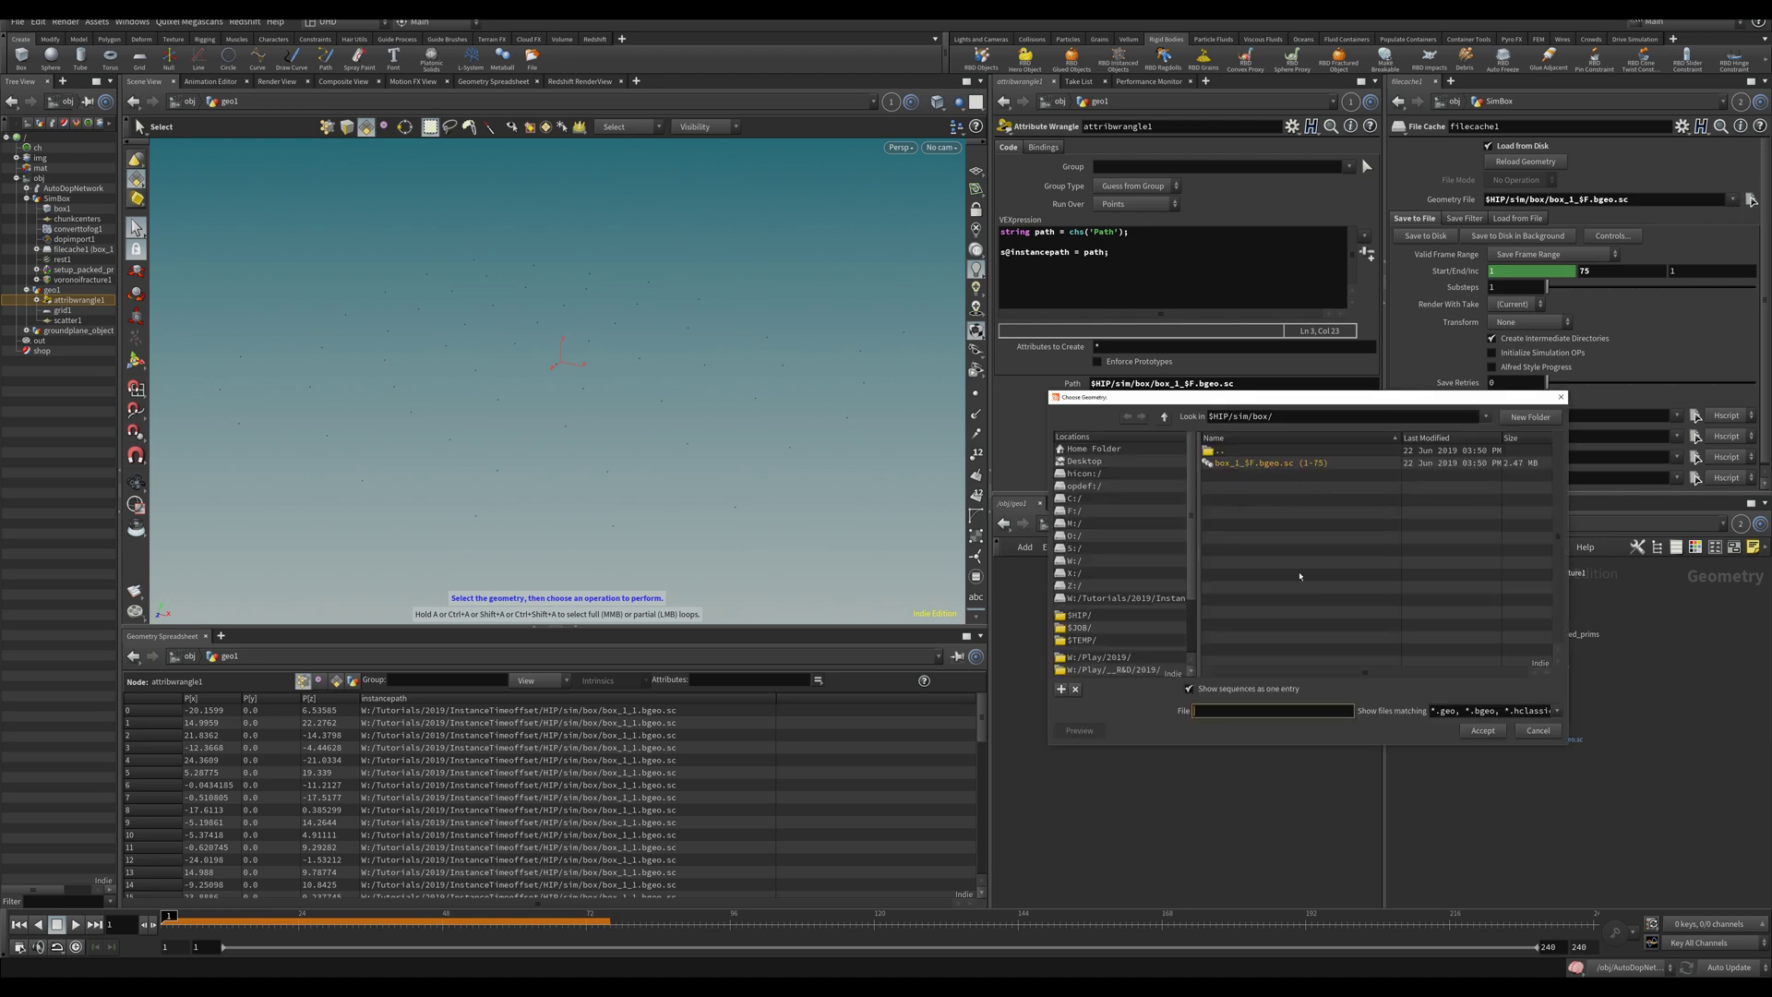
pyautogui.click(1537, 730)
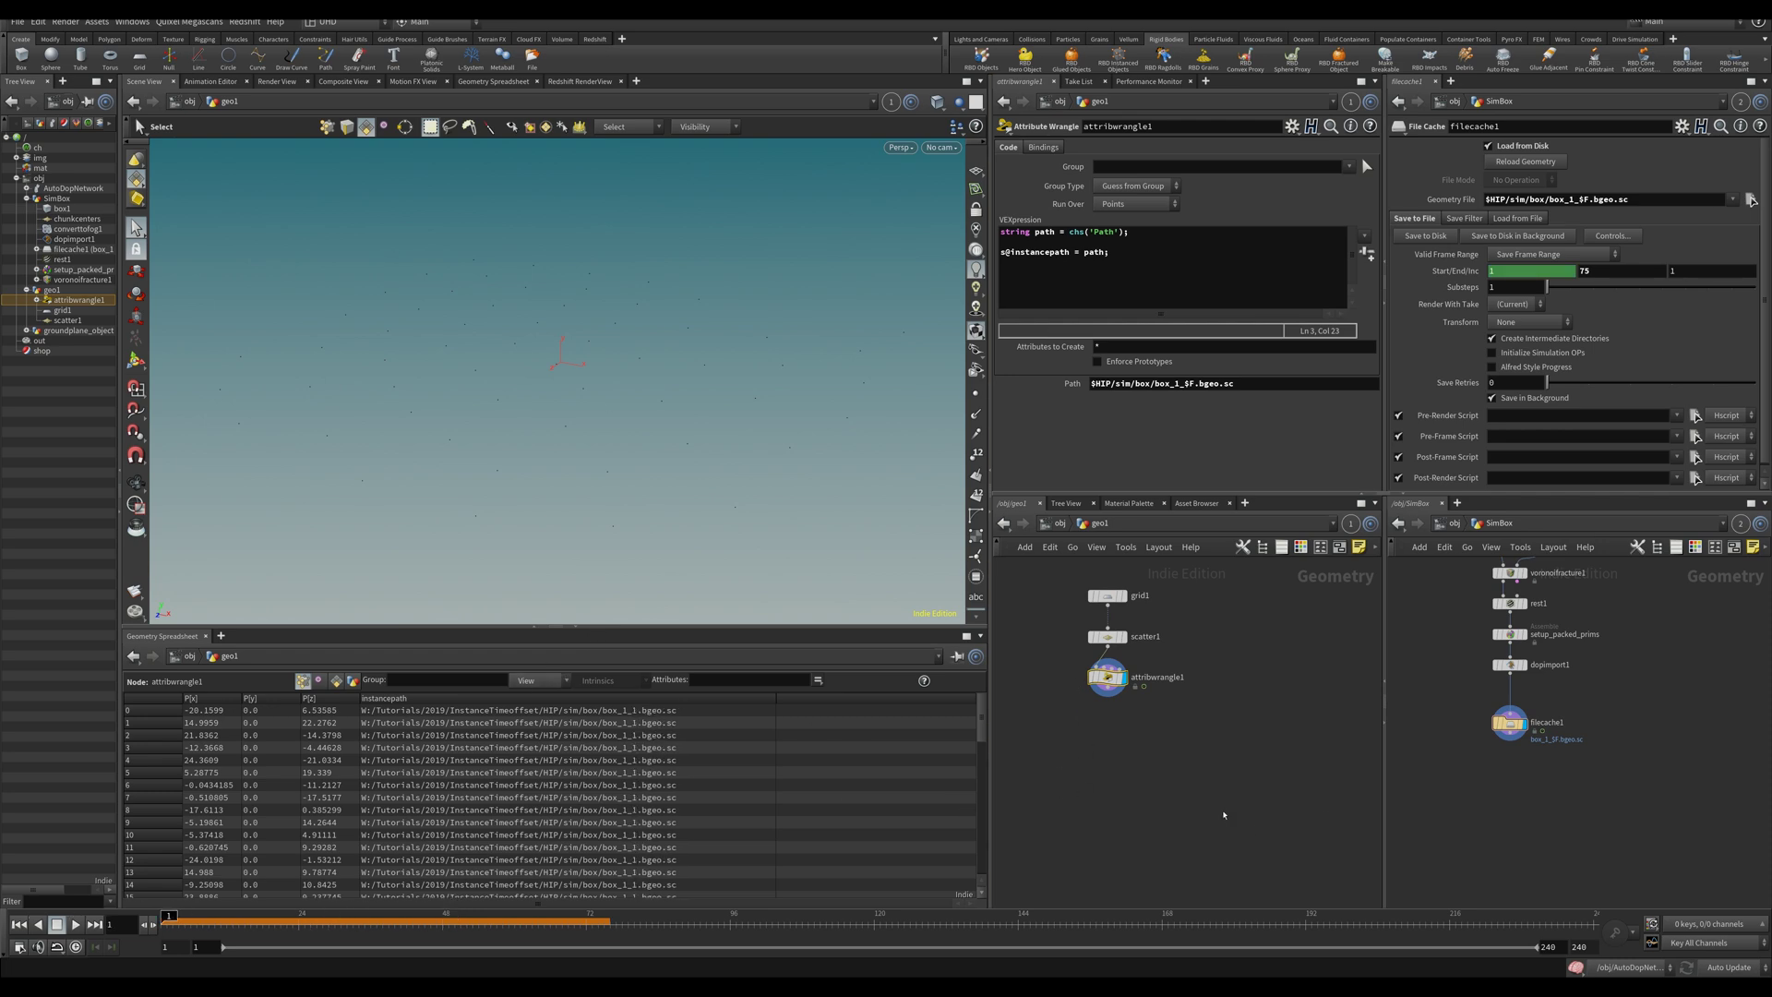
# Add an Instance node below attribwrangle1 and scrub frames to watch the boxes fracture.
pyautogui.press('Tab')
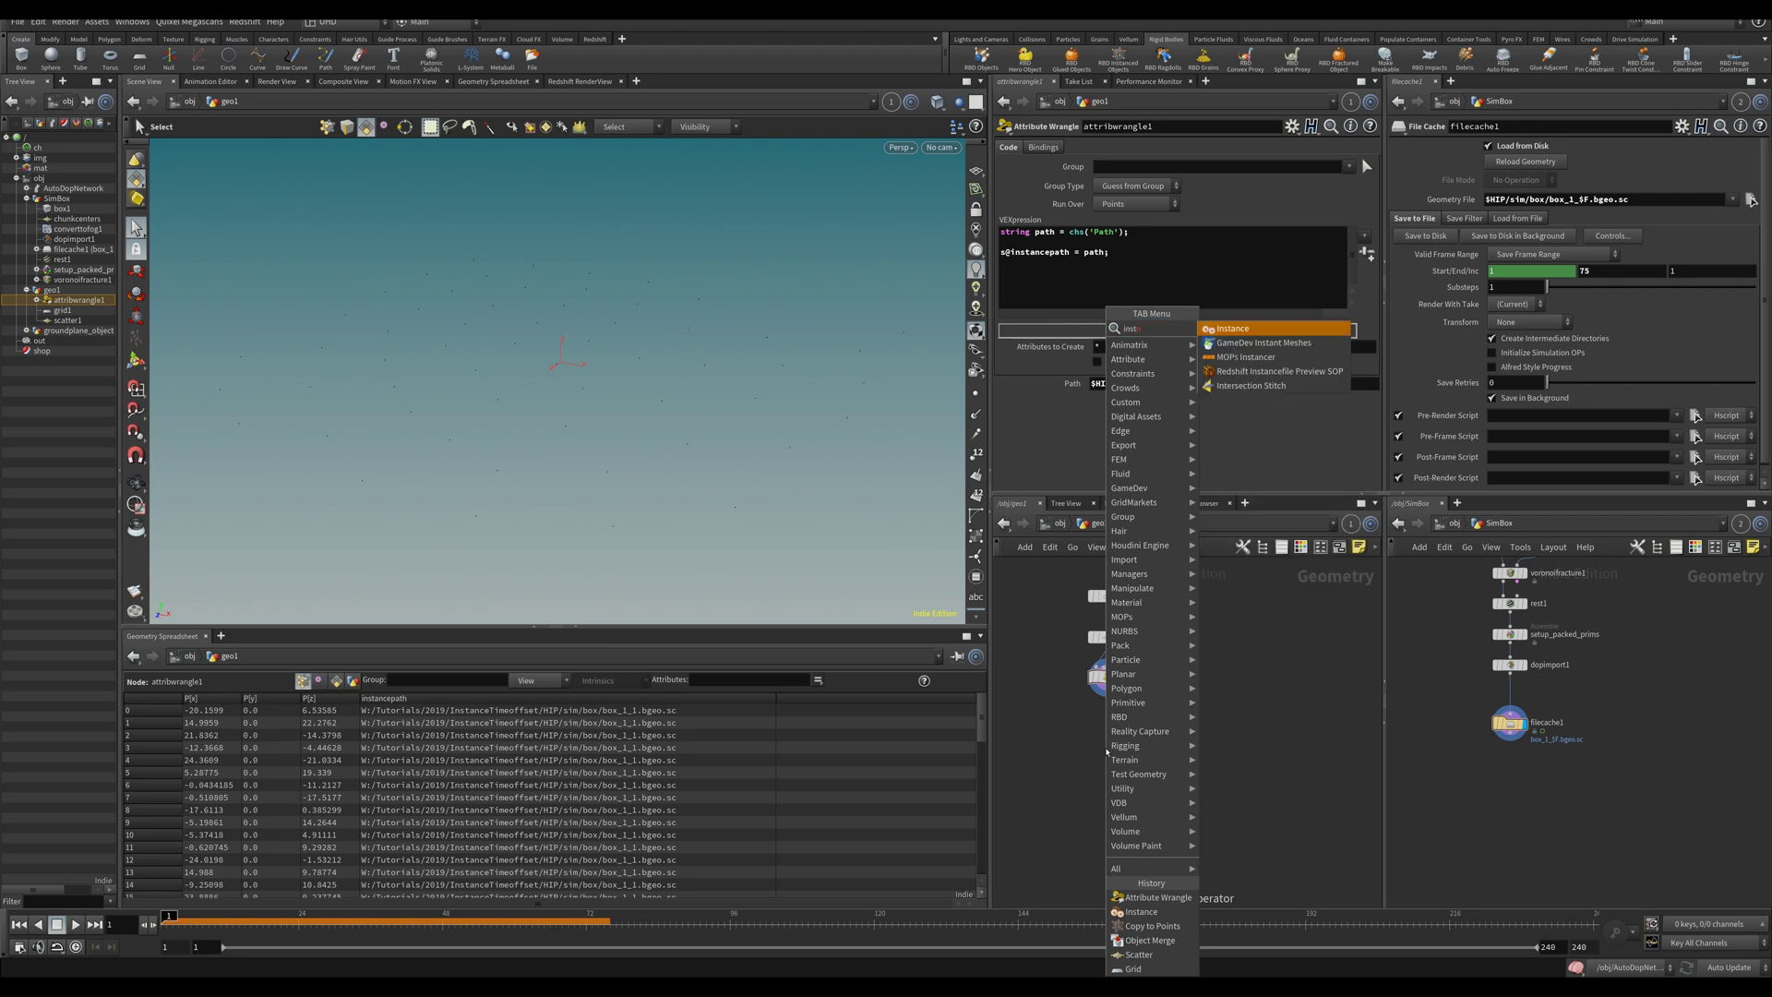
pyautogui.click(1141, 911)
pyautogui.scroll(5, 646, 461)
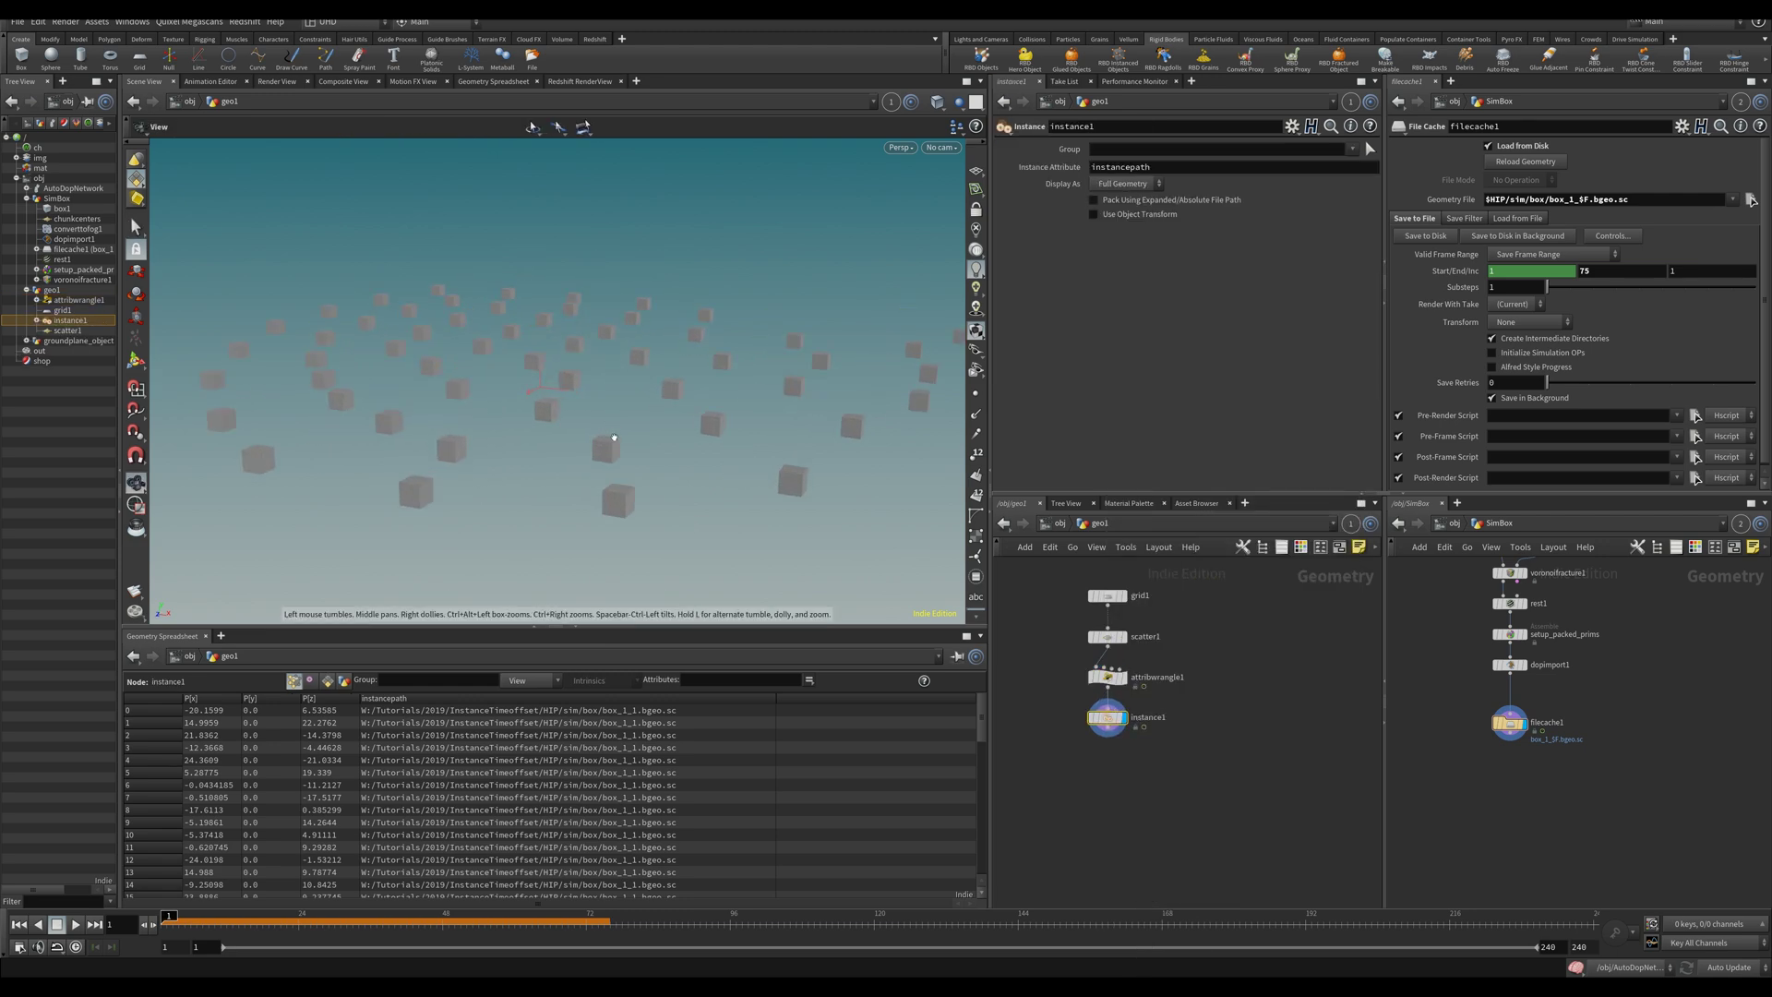
pyautogui.moveTo(182, 917)
pyautogui.mouseDown()
pyautogui.moveTo(586, 916)
pyautogui.moveTo(171, 916)
pyautogui.mouseUp()
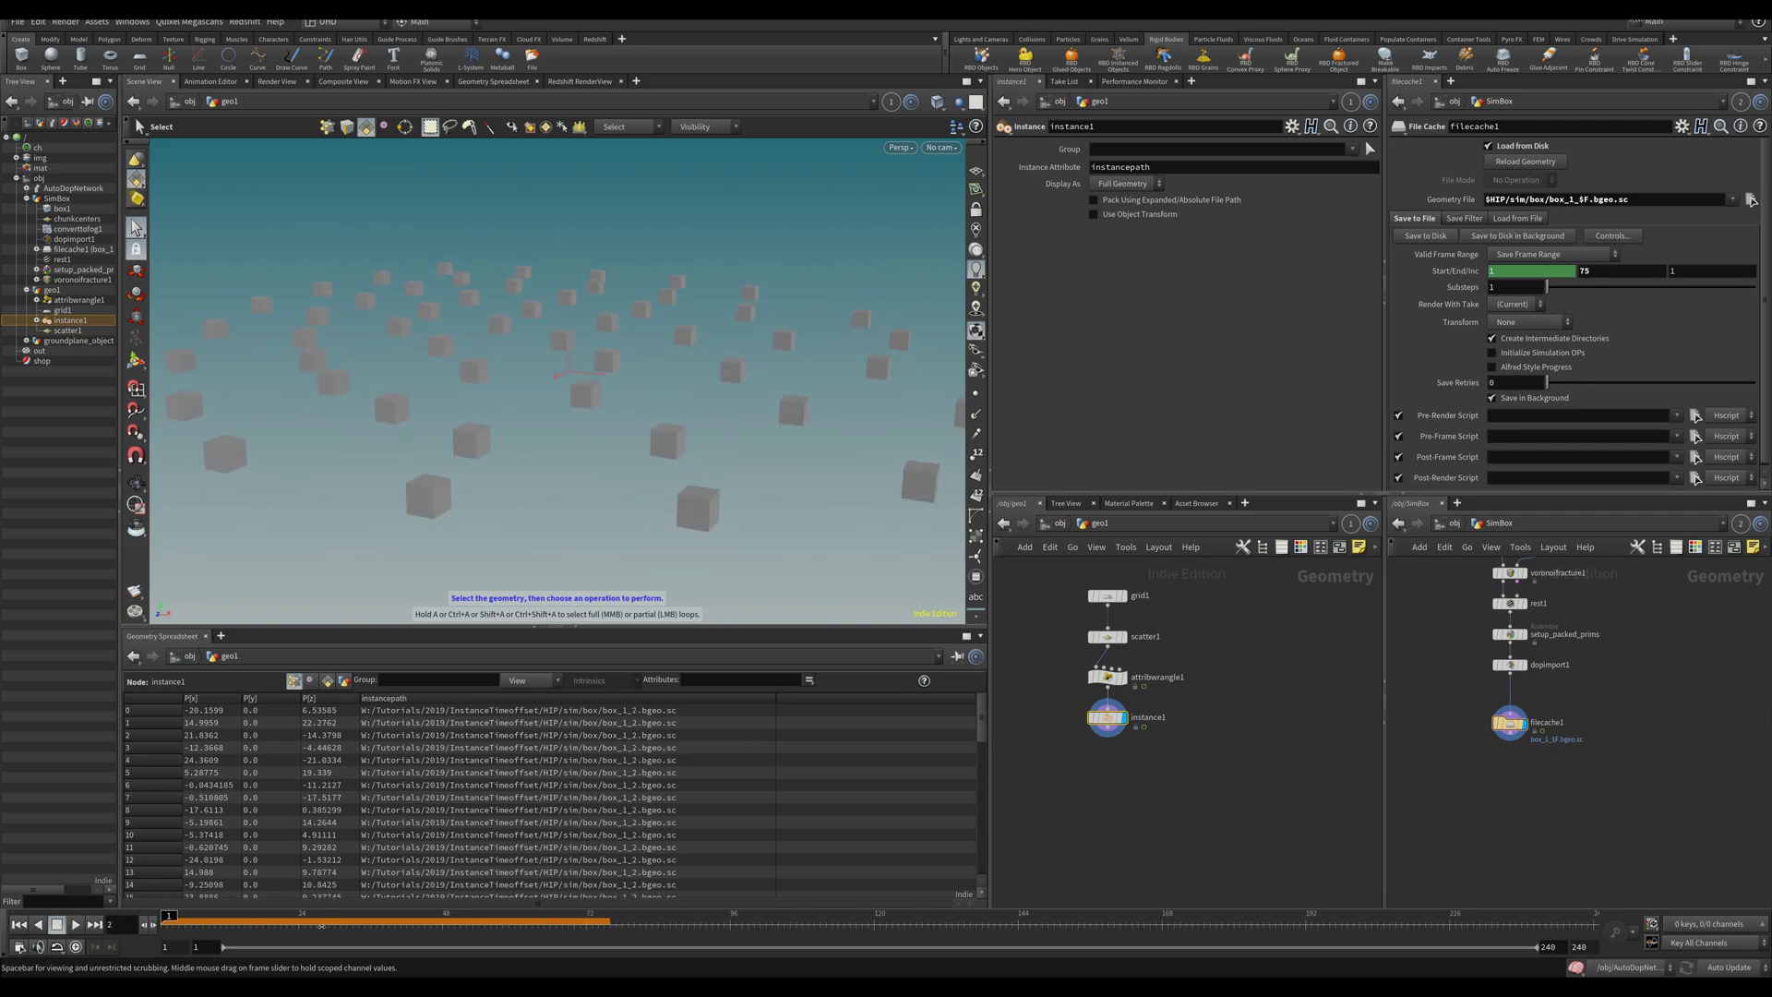
pyautogui.moveTo(1154, 739); pyautogui.dragTo(1326, 731, button='middle')
pyautogui.press('Tab')
# Feed a Copy to Points from the wrangle and an Object Merge of the SimBox cache into this object.
pyautogui.press('Return')
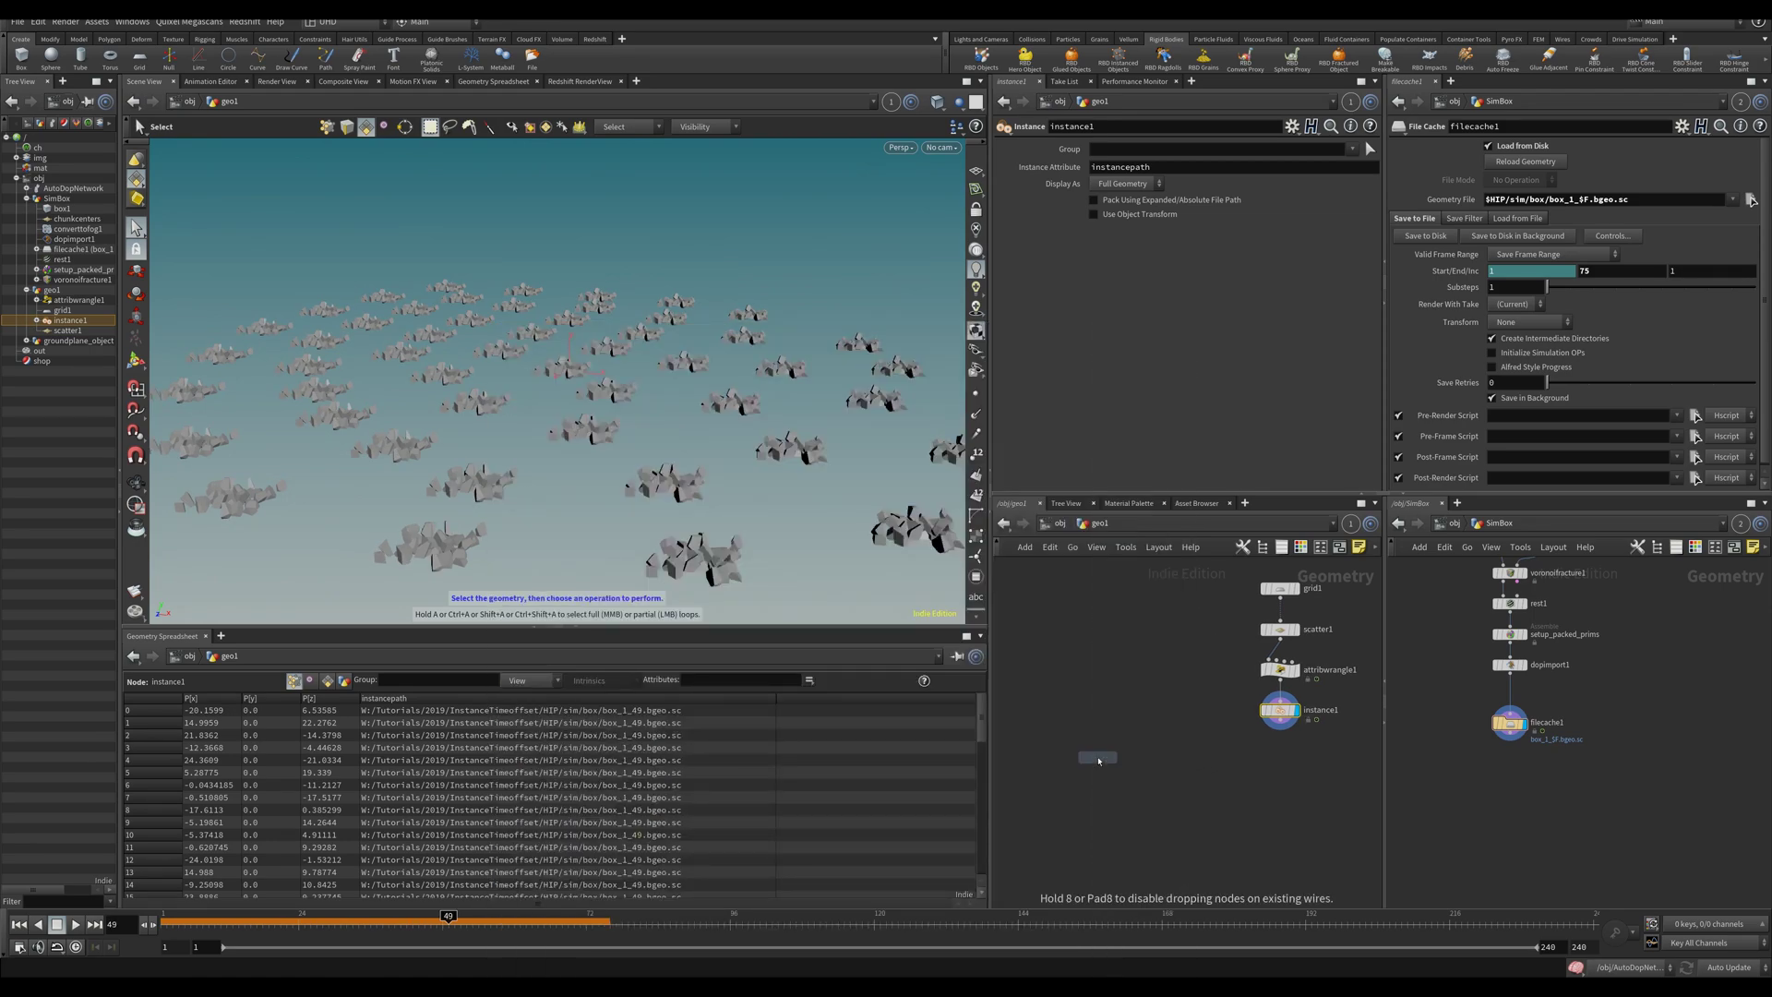
pyautogui.click(1204, 755)
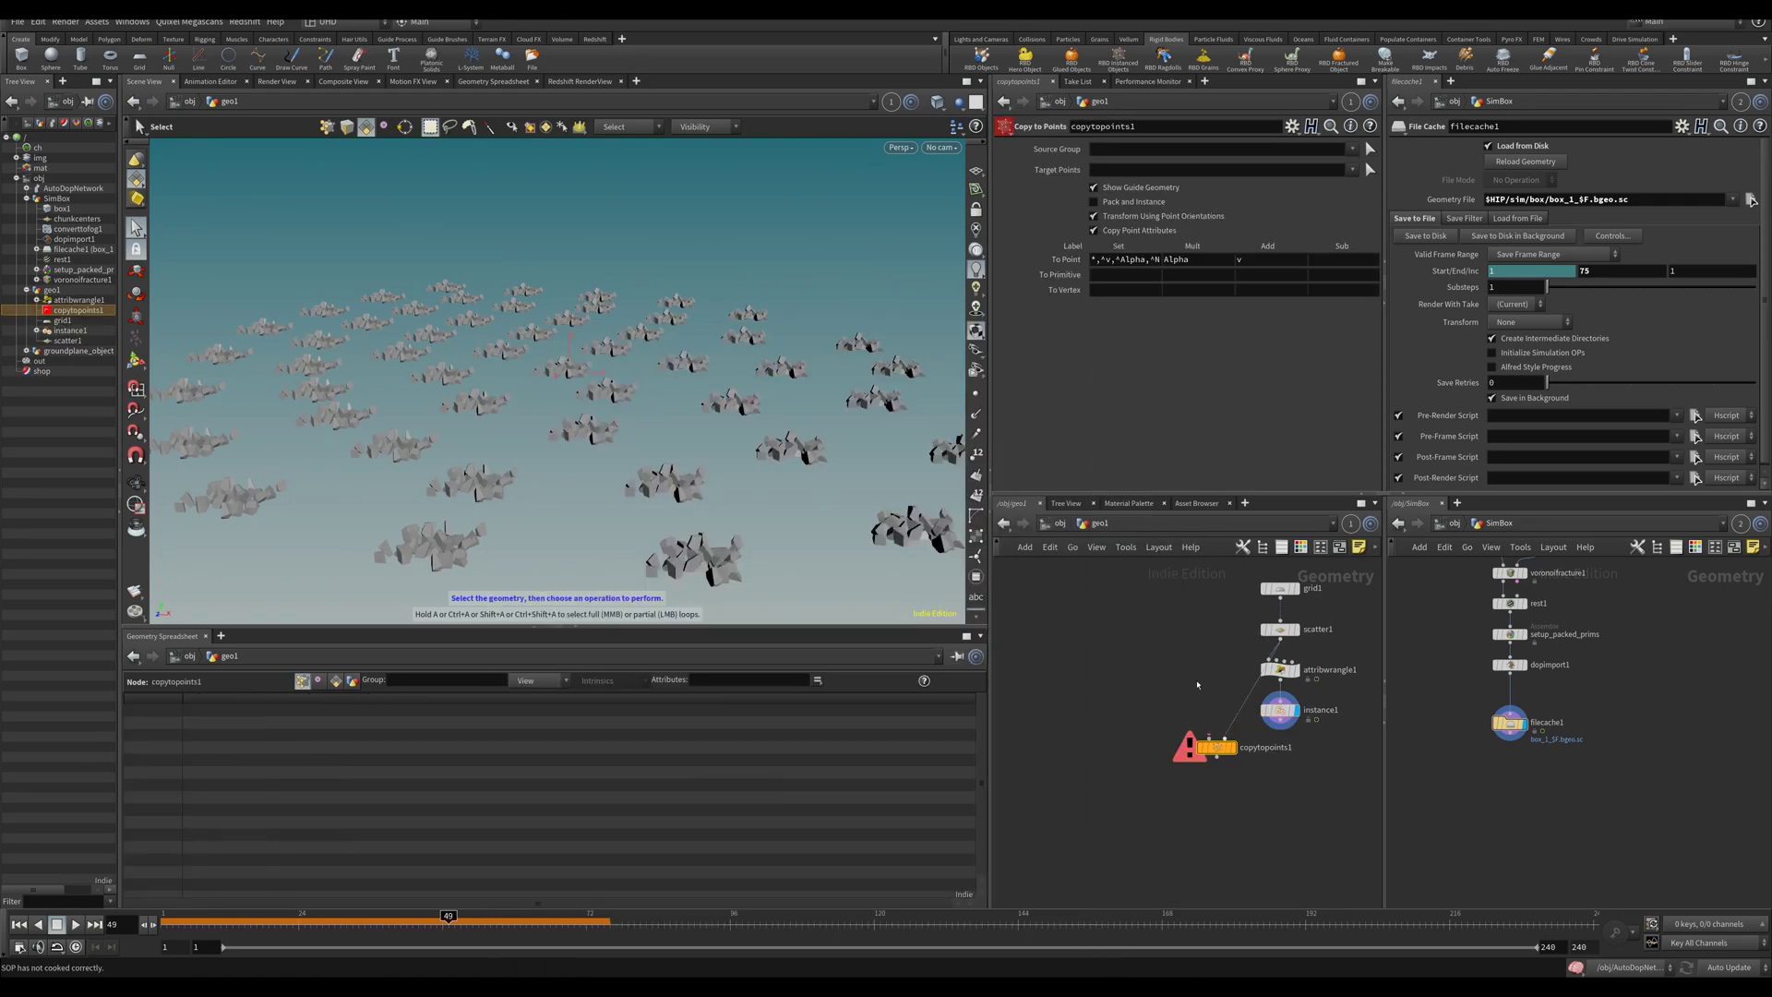
pyautogui.press('Tab')
pyautogui.write('object')
pyautogui.press('Return')
pyautogui.click(1186, 671)
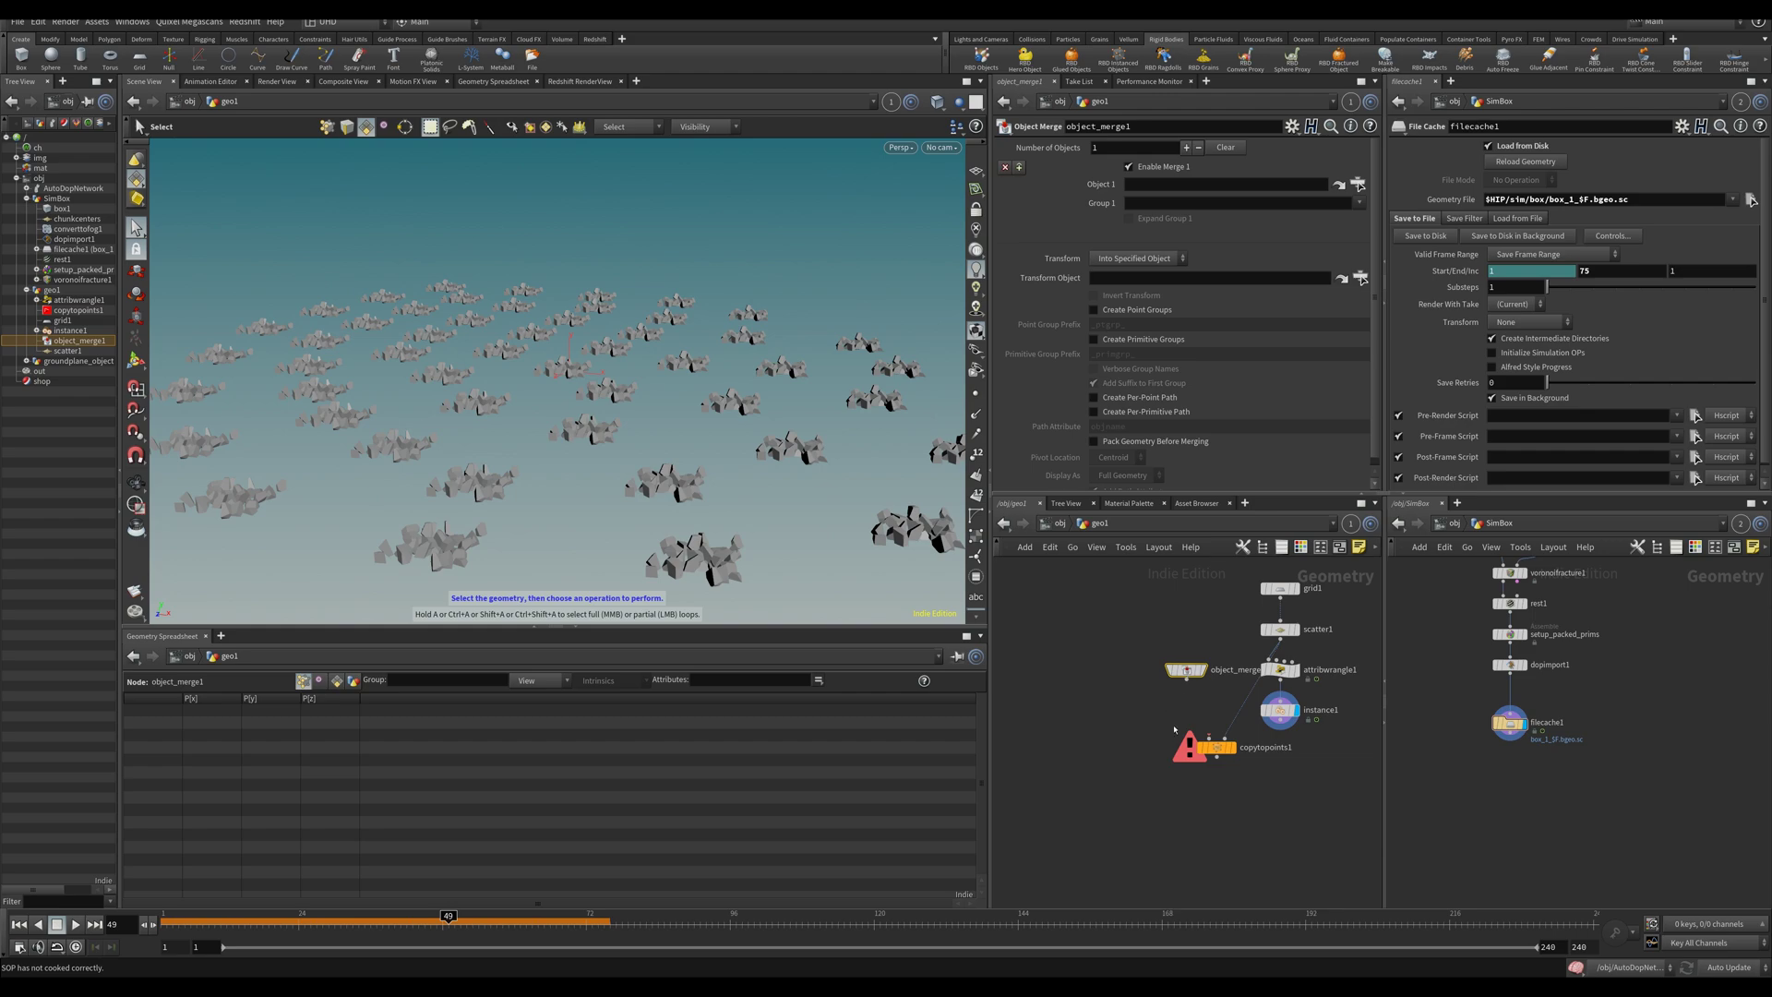
pyautogui.moveTo(1187, 679); pyautogui.dragTo(1209, 738)
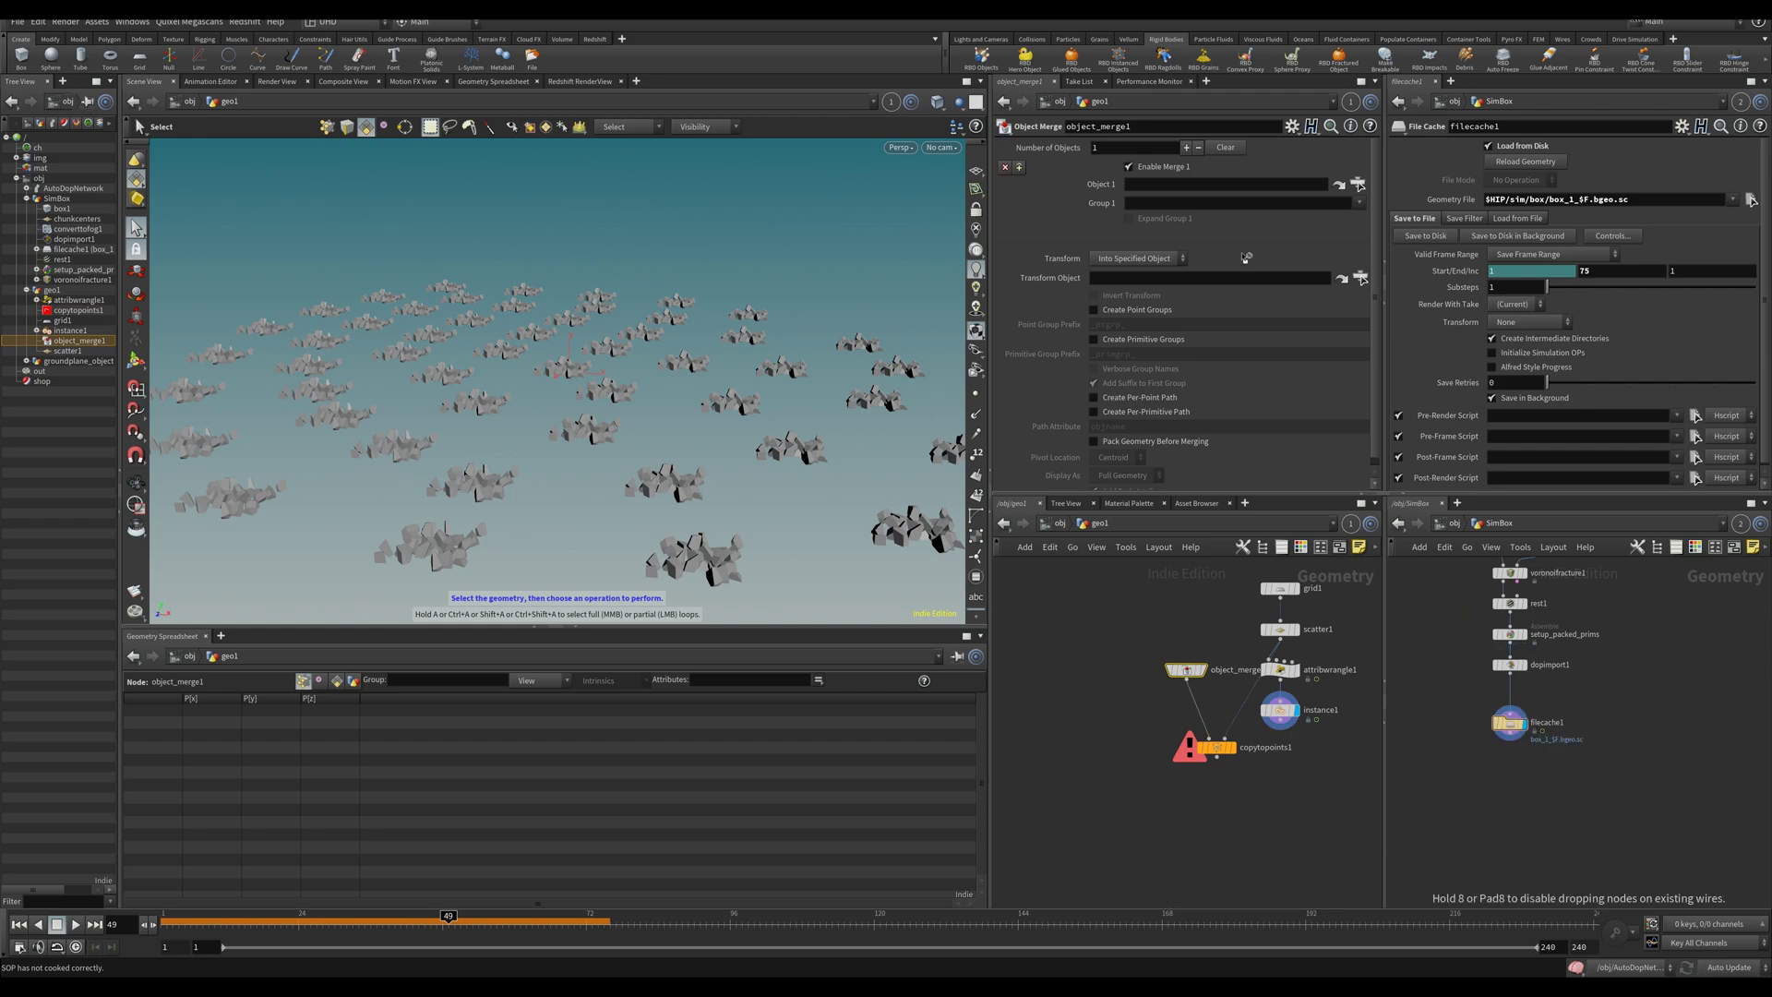
pyautogui.moveTo(1185, 186); pyautogui.dragTo(1185, 186)
pyautogui.click(1135, 258)
pyautogui.click(1131, 279)
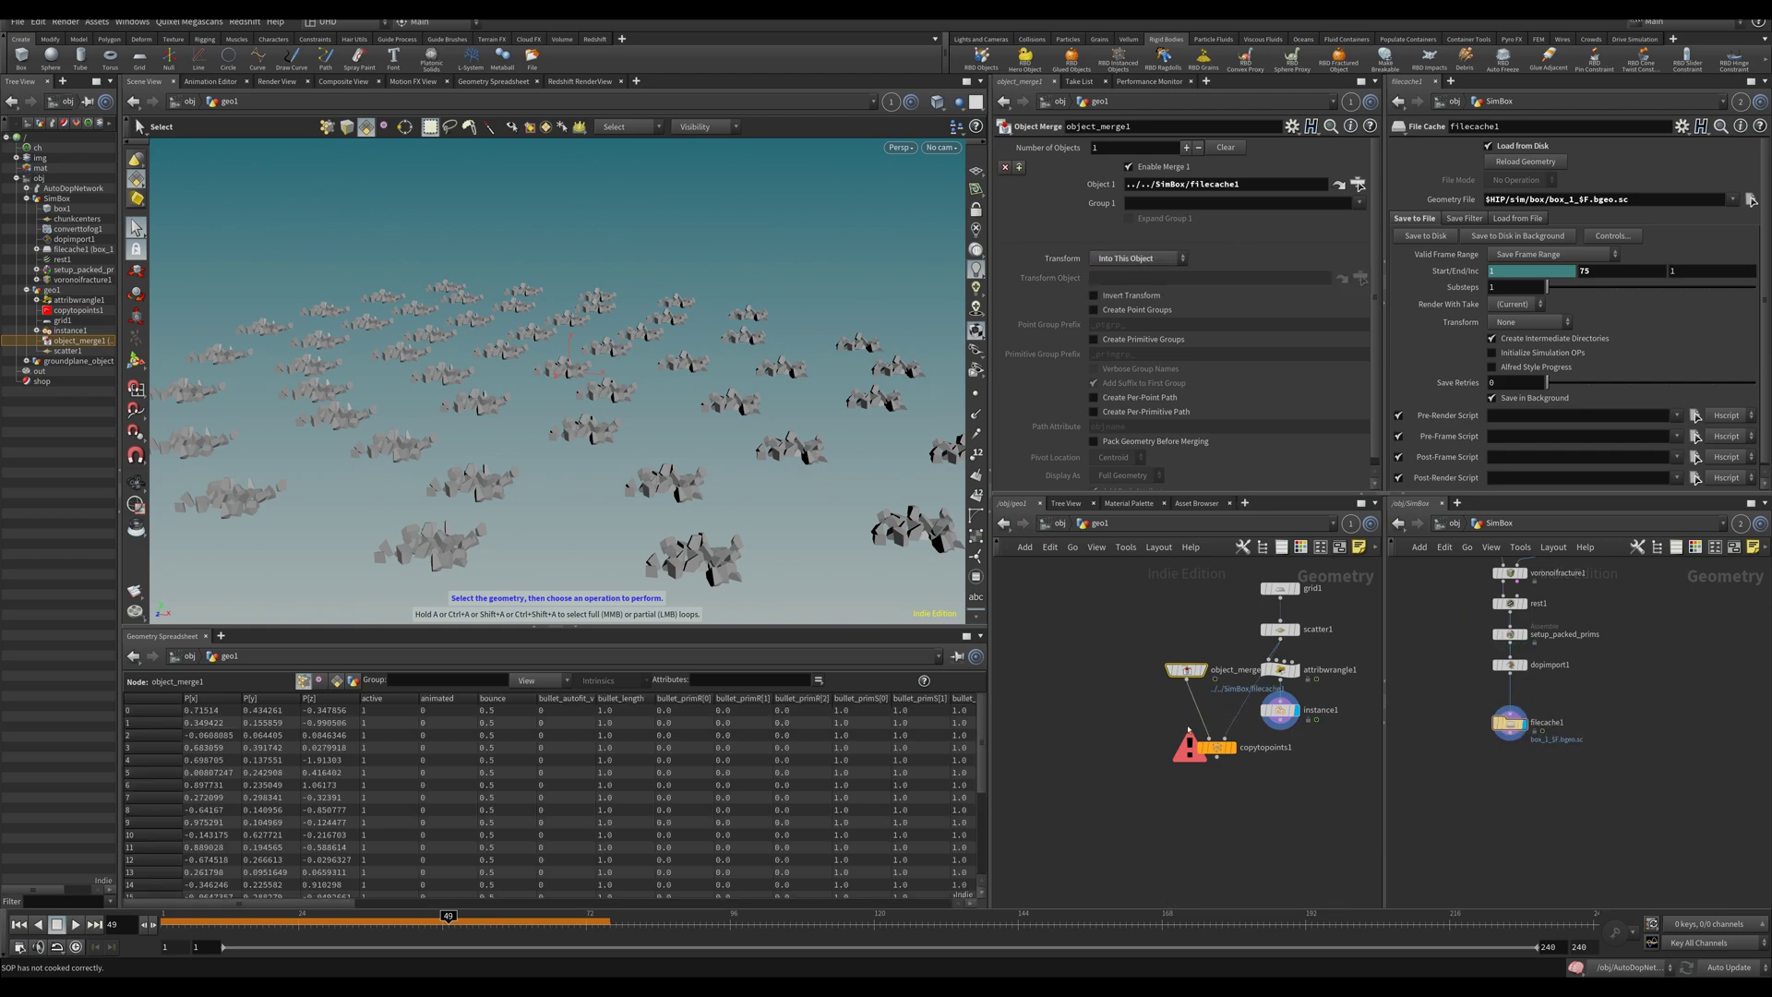
# Turn on Pack and Instance on copytopoints1 and display its result.
pyautogui.moveTo(1234, 752)
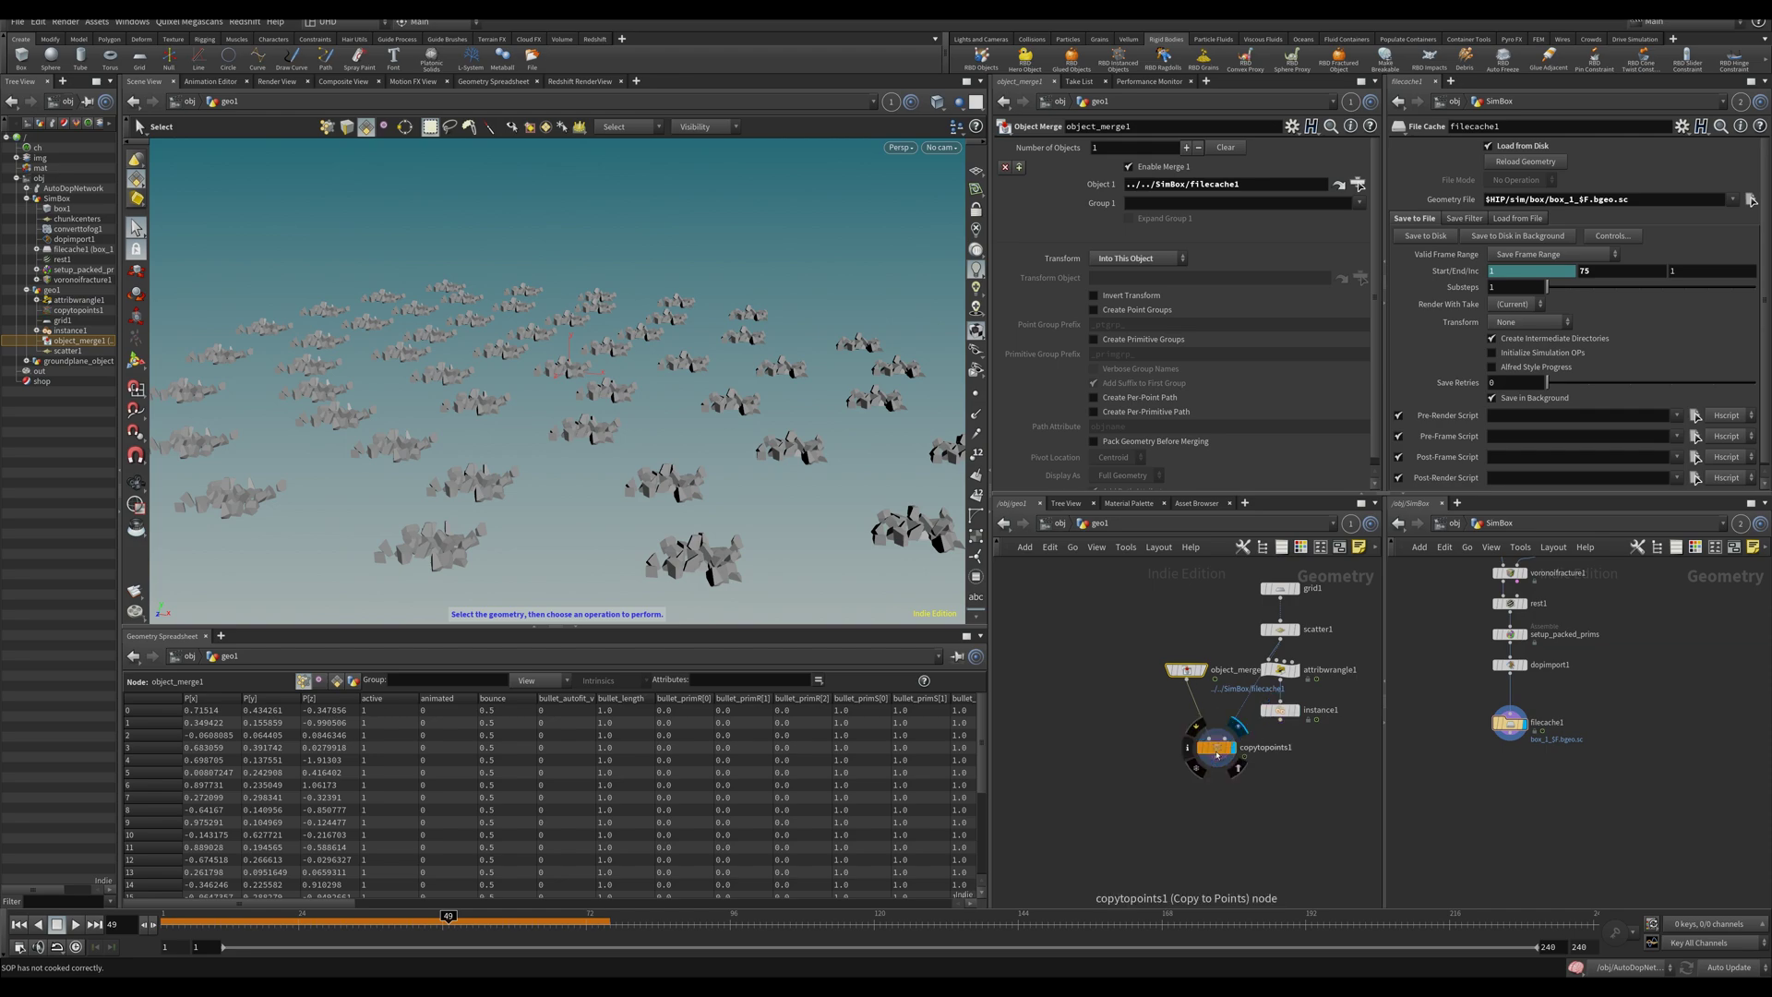
pyautogui.click(1216, 748)
pyautogui.click(1112, 205)
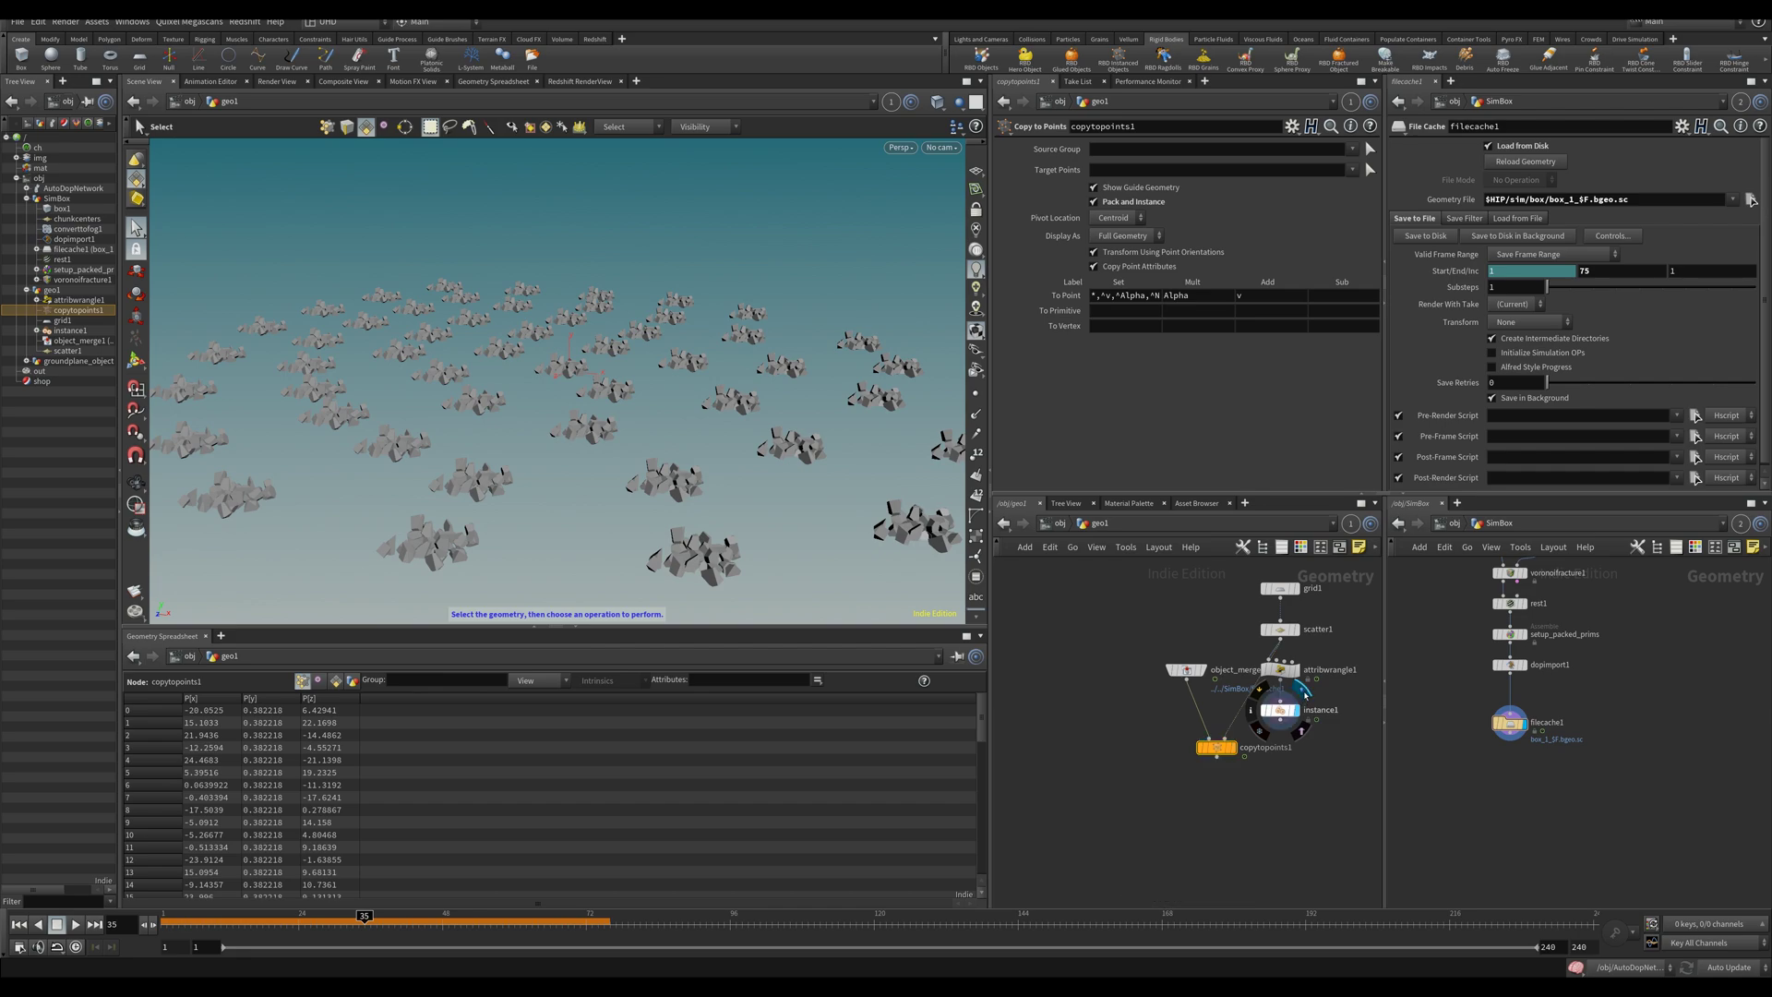
pyautogui.click(1237, 726)
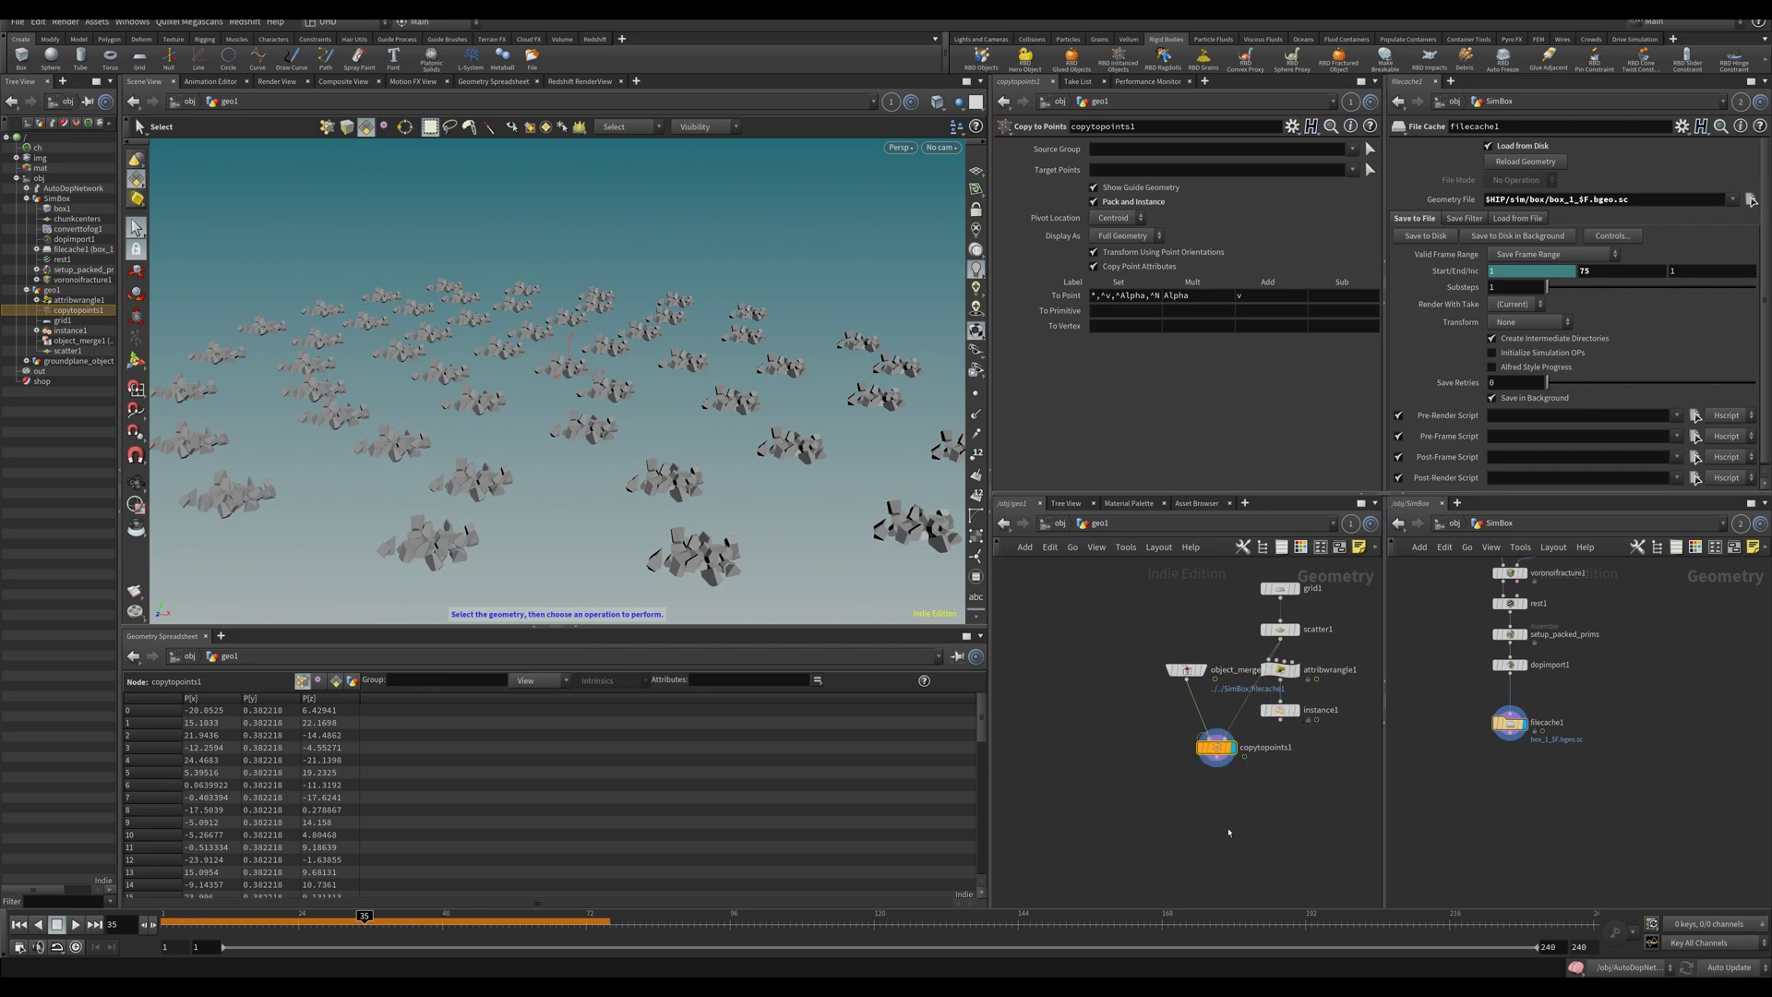
# Delete object_merge1 and copytopoints1 and put the display flag back on instance1.
pyautogui.moveTo(1223, 724); pyautogui.dragTo(1190, 718, button='middle')
pyautogui.moveTo(1071, 580); pyautogui.dragTo(1196, 798)
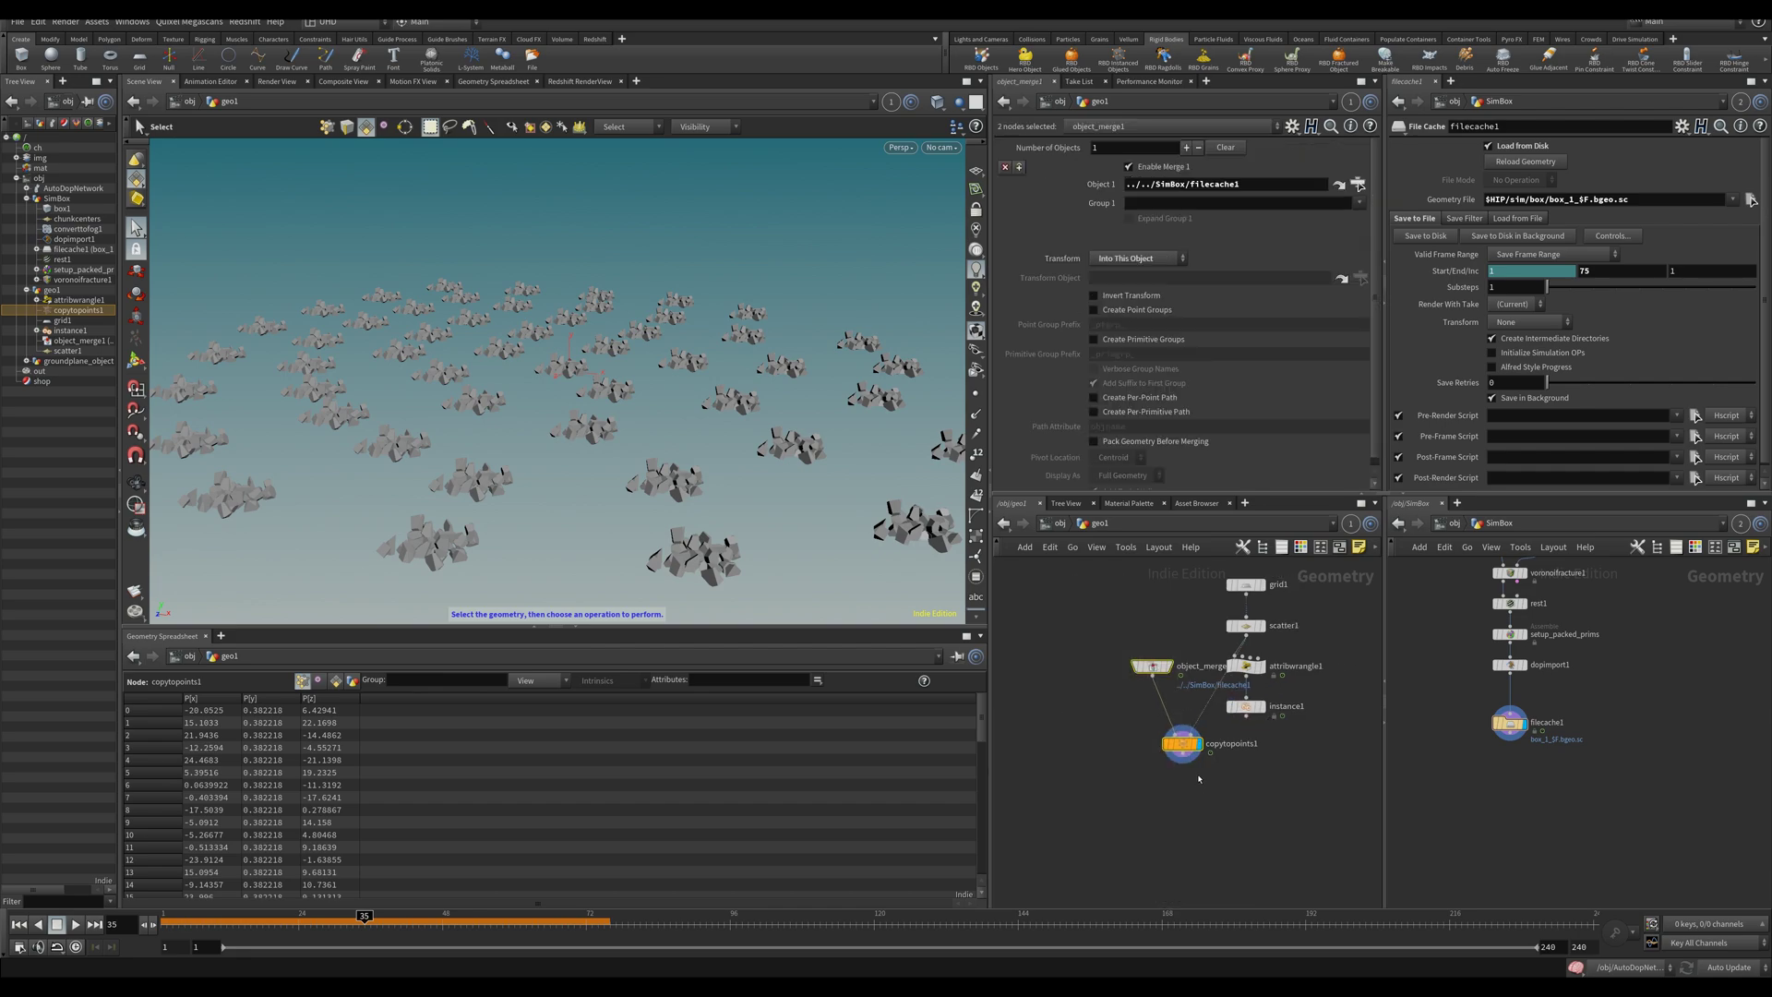
pyautogui.press('Delete')
pyautogui.click(1269, 694)
pyautogui.click(1245, 665)
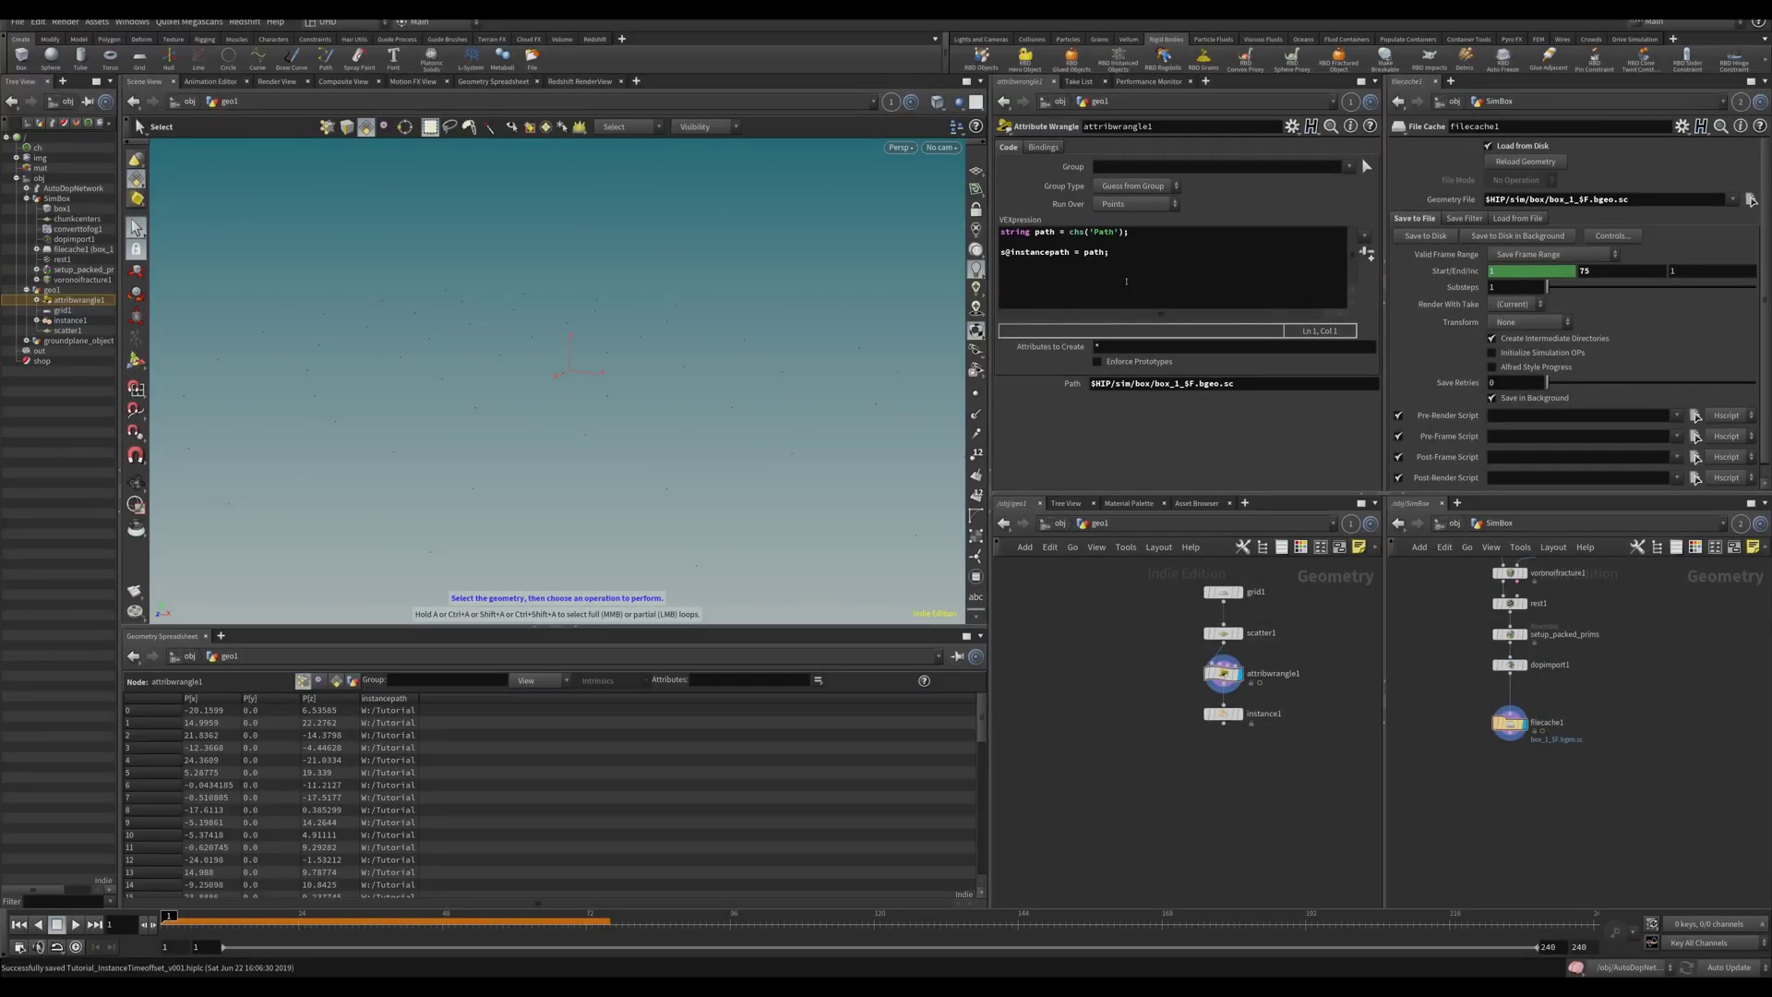
# Comment out the s@instancepath line in the wrangle code with //.
pyautogui.click(1000, 256)
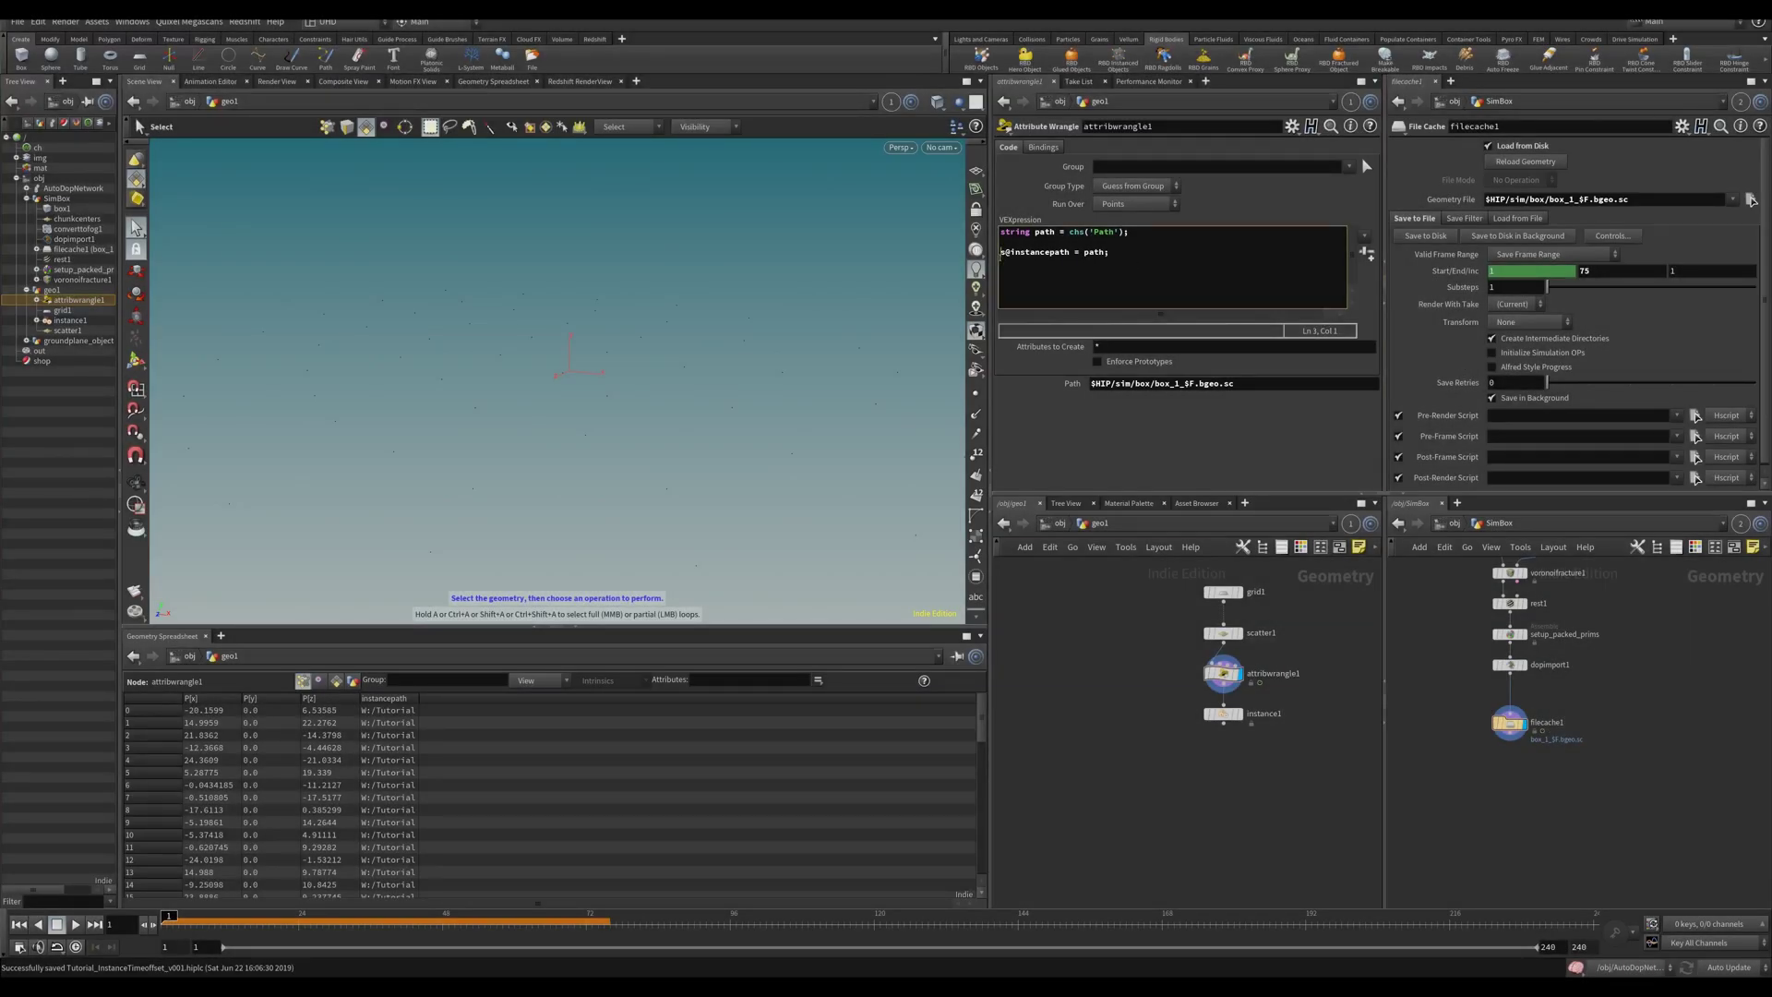
pyautogui.write('//')
pyautogui.press('Right')
pyautogui.press('Right')
pyautogui.press('Right')
pyautogui.press('Right')
pyautogui.press('Right')
pyautogui.press('Right')
pyautogui.press('Right')
pyautogui.press('Right')
pyautogui.press('Right')
pyautogui.press('Right')
pyautogui.press('Right')
pyautogui.press('Right')
pyautogui.press('Right')
pyautogui.press('Right')
pyautogui.press('Right')
pyautogui.click(1042, 242)
# Delete the 1_$F.bgeo.sc ending so Path reads $HIP/sim/box/box_, and add an empty code line.
pyautogui.moveTo(1175, 383); pyautogui.dragTo(1278, 407)
pyautogui.press('BackSpace')
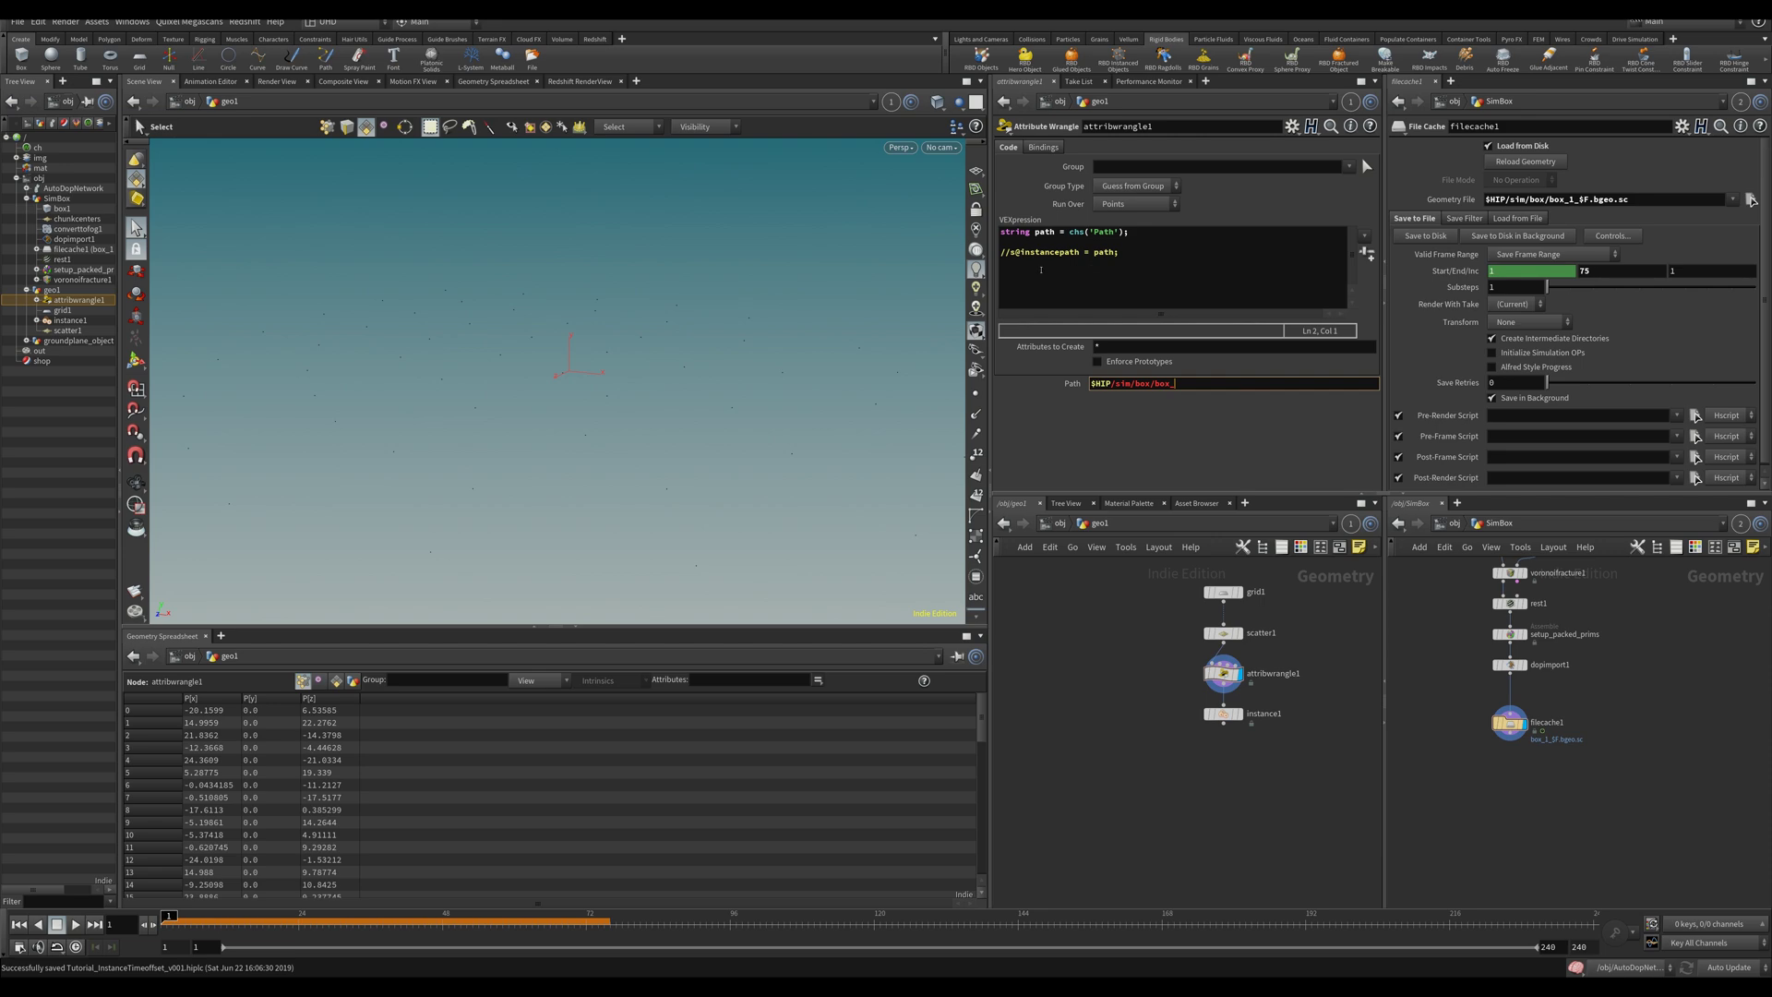
pyautogui.click(1020, 242)
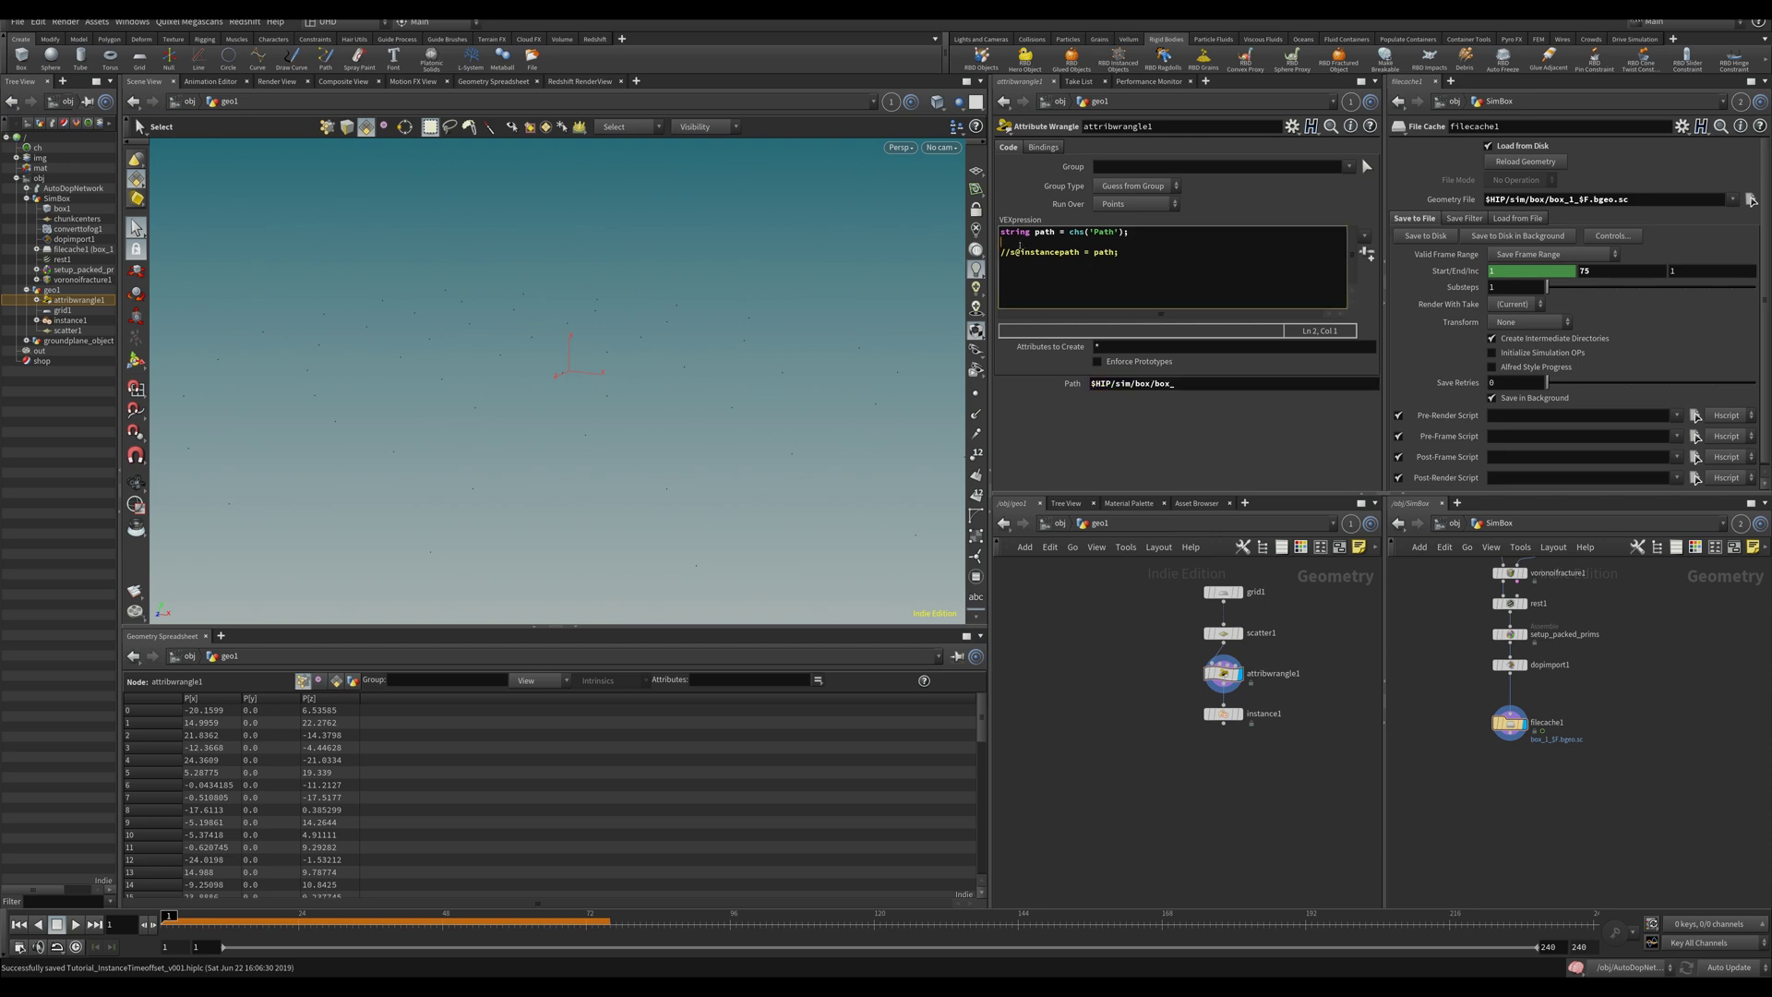
pyautogui.press('Return')
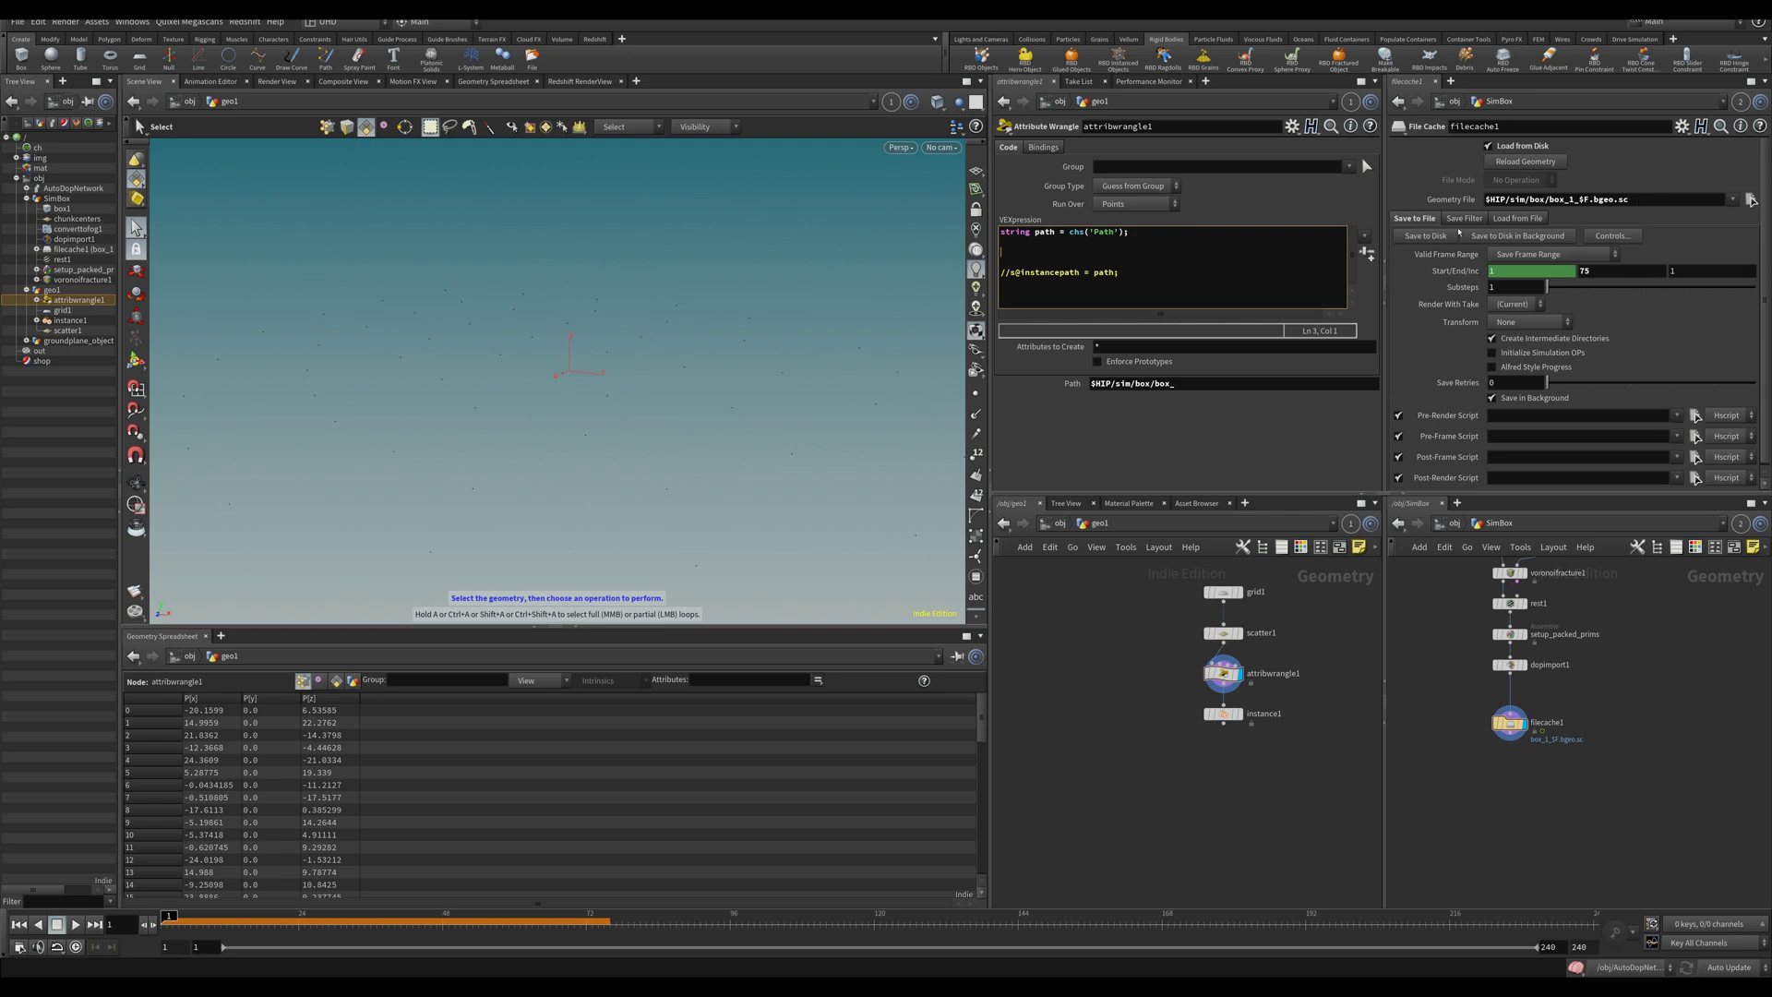
# Restore the Path ending 1_$F.bgeo.sc and save the scene.
pyautogui.click(1188, 387)
pyautogui.write('1_$F.bgeo.sc')
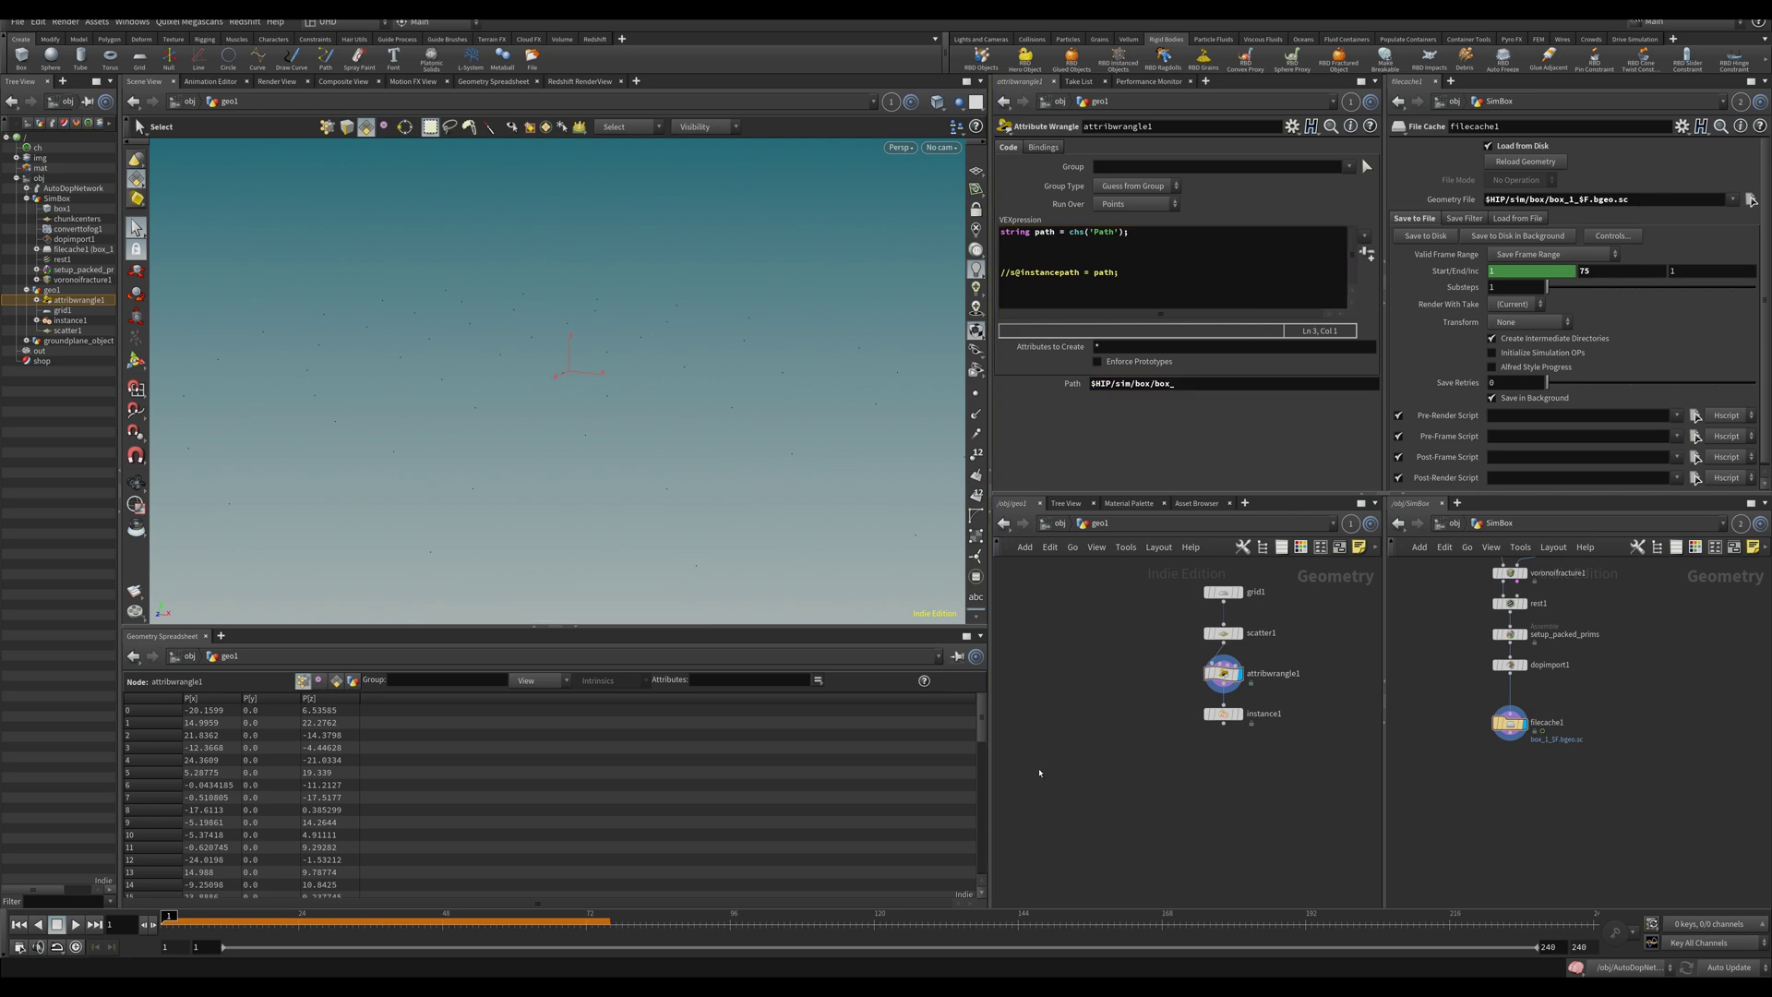
pyautogui.hotkey('ctrl', 'z')
pyautogui.press('Return')
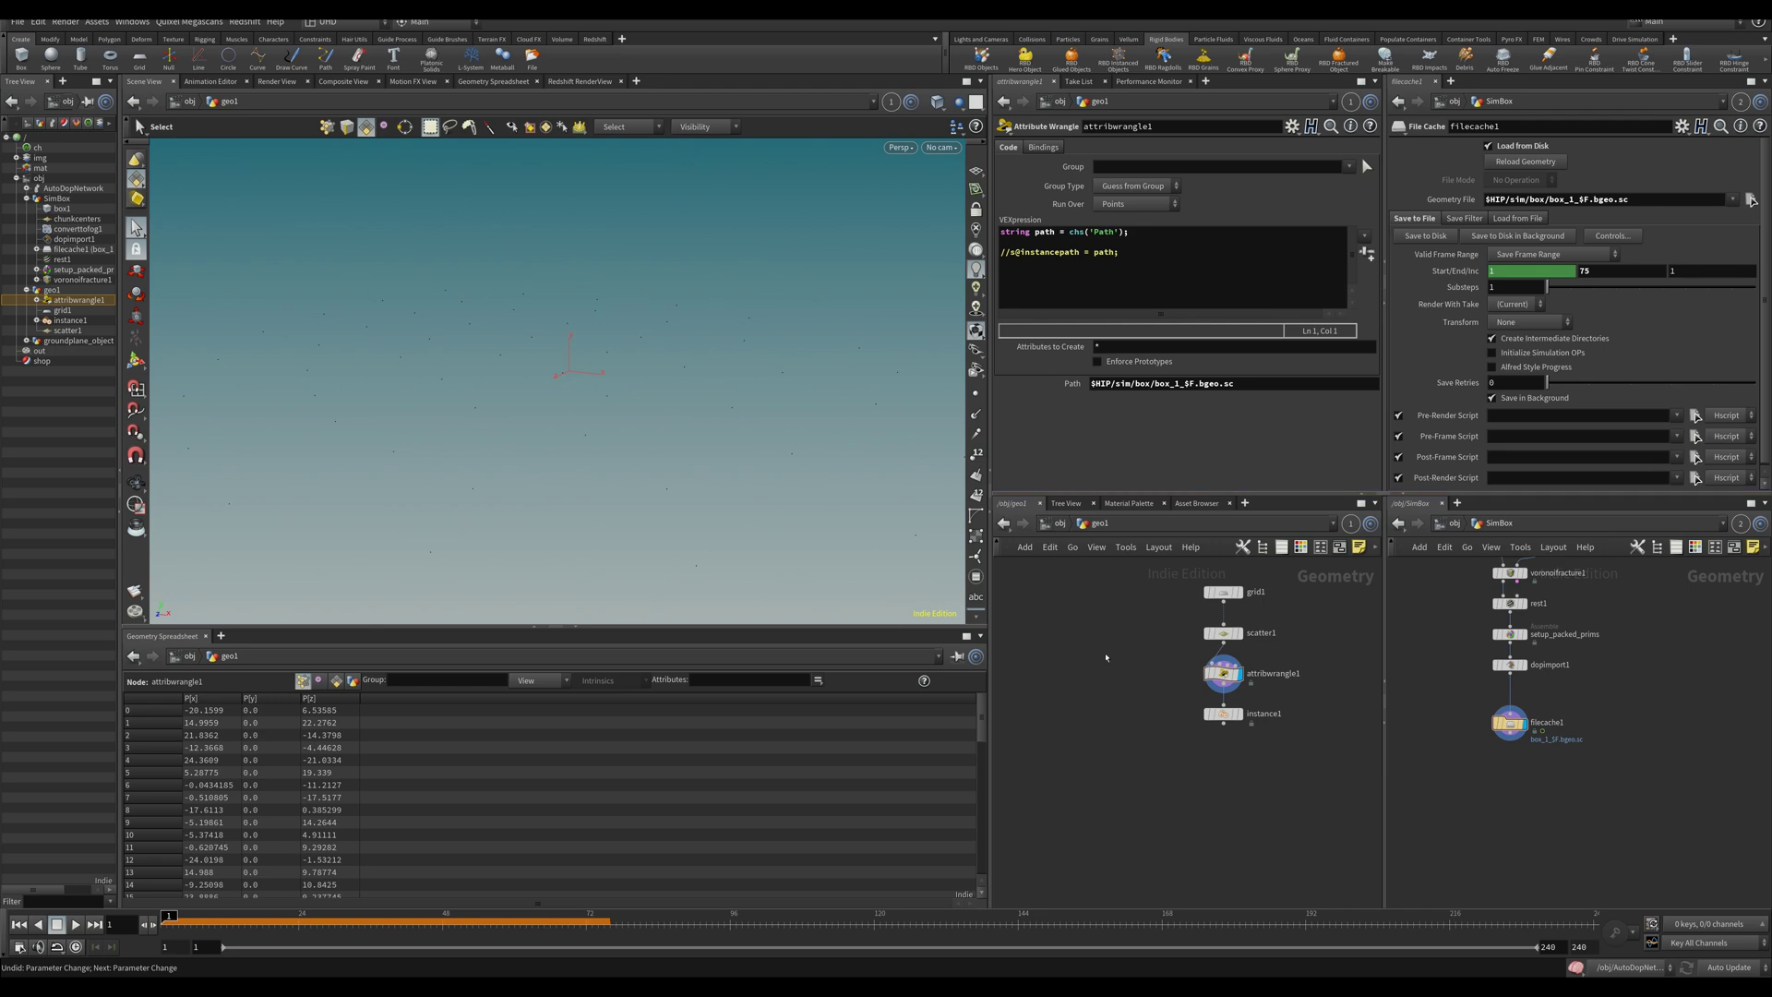
pyautogui.hotkey('ctrl', 's')
# Add the line int v = chi('version'); and create its Version spare parameter.
pyautogui.click(1012, 244)
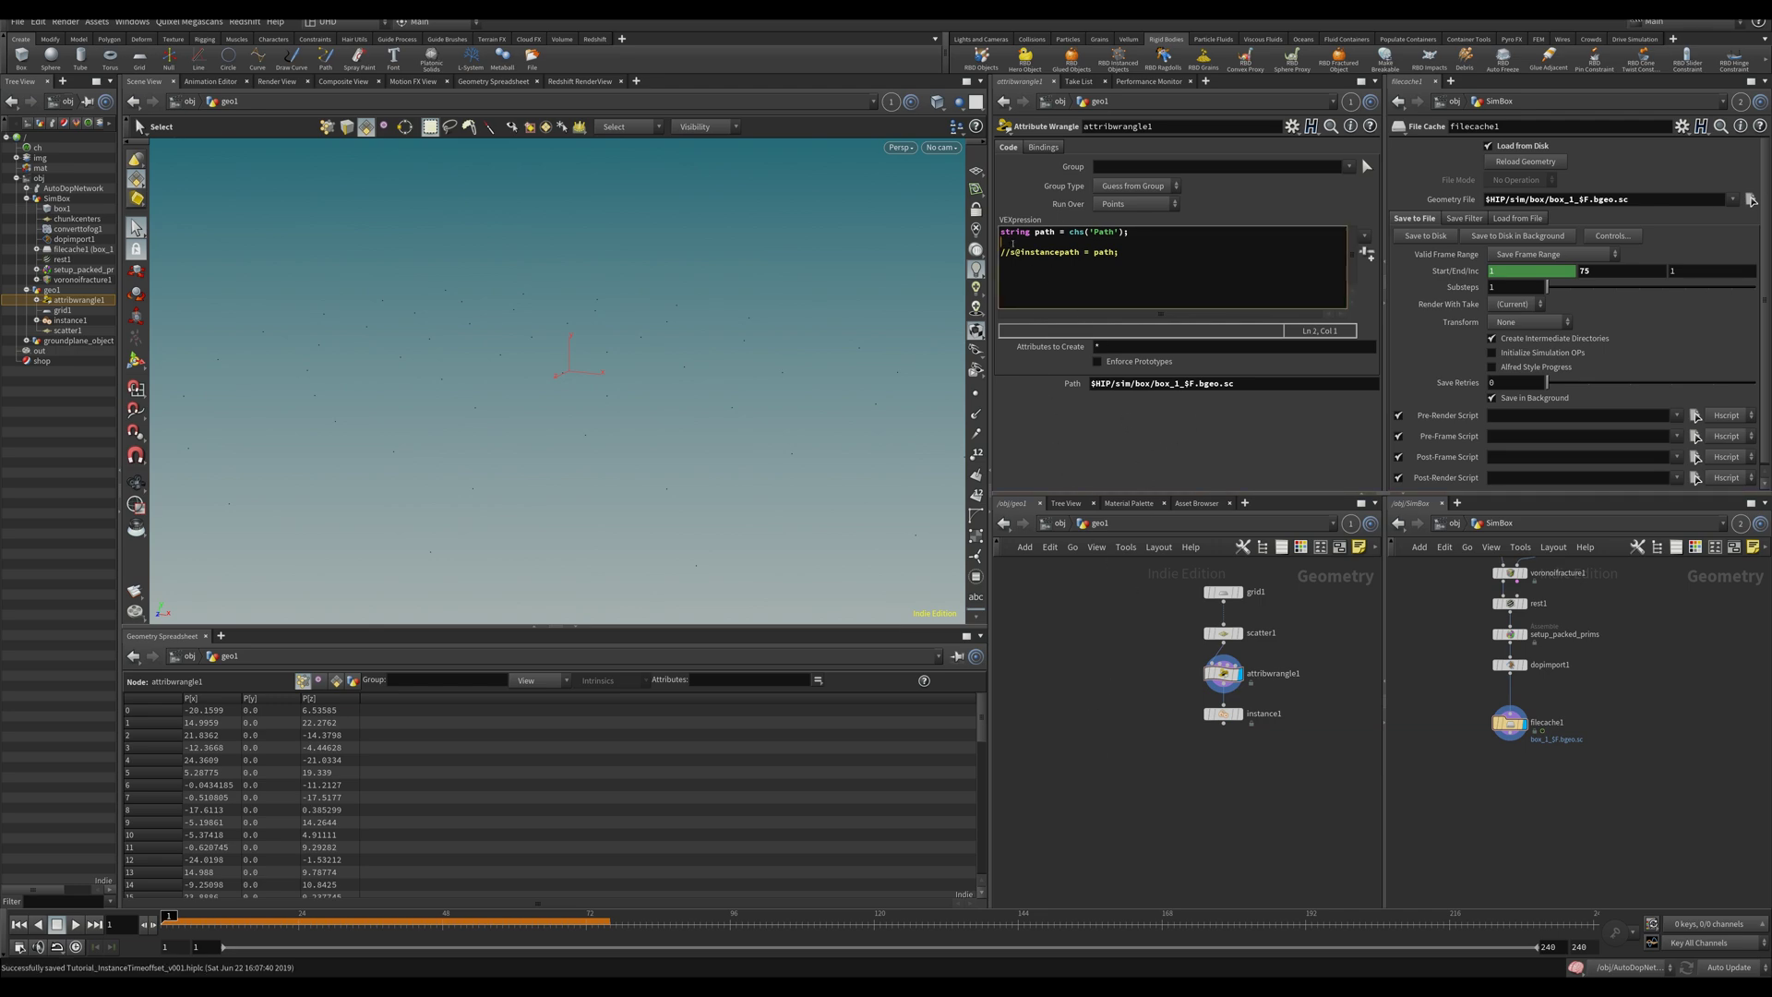
pyautogui.press('Return')
pyautogui.write('int v = chi')
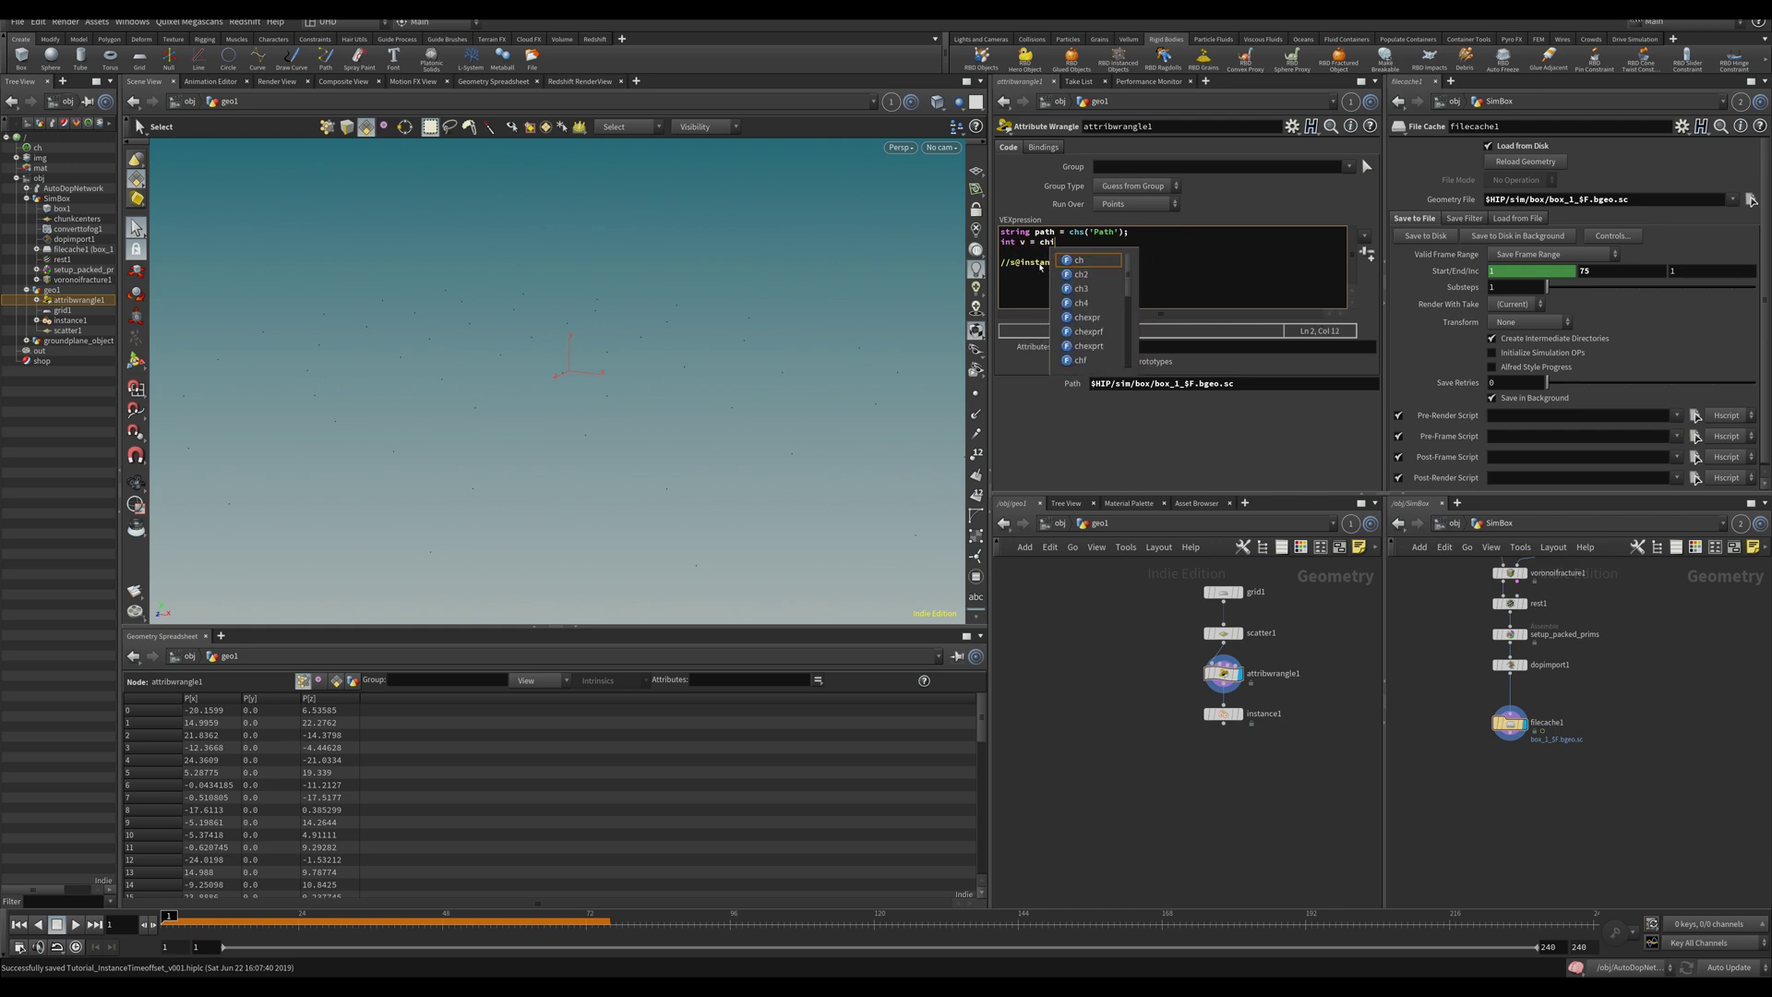
pyautogui.write("('version');")
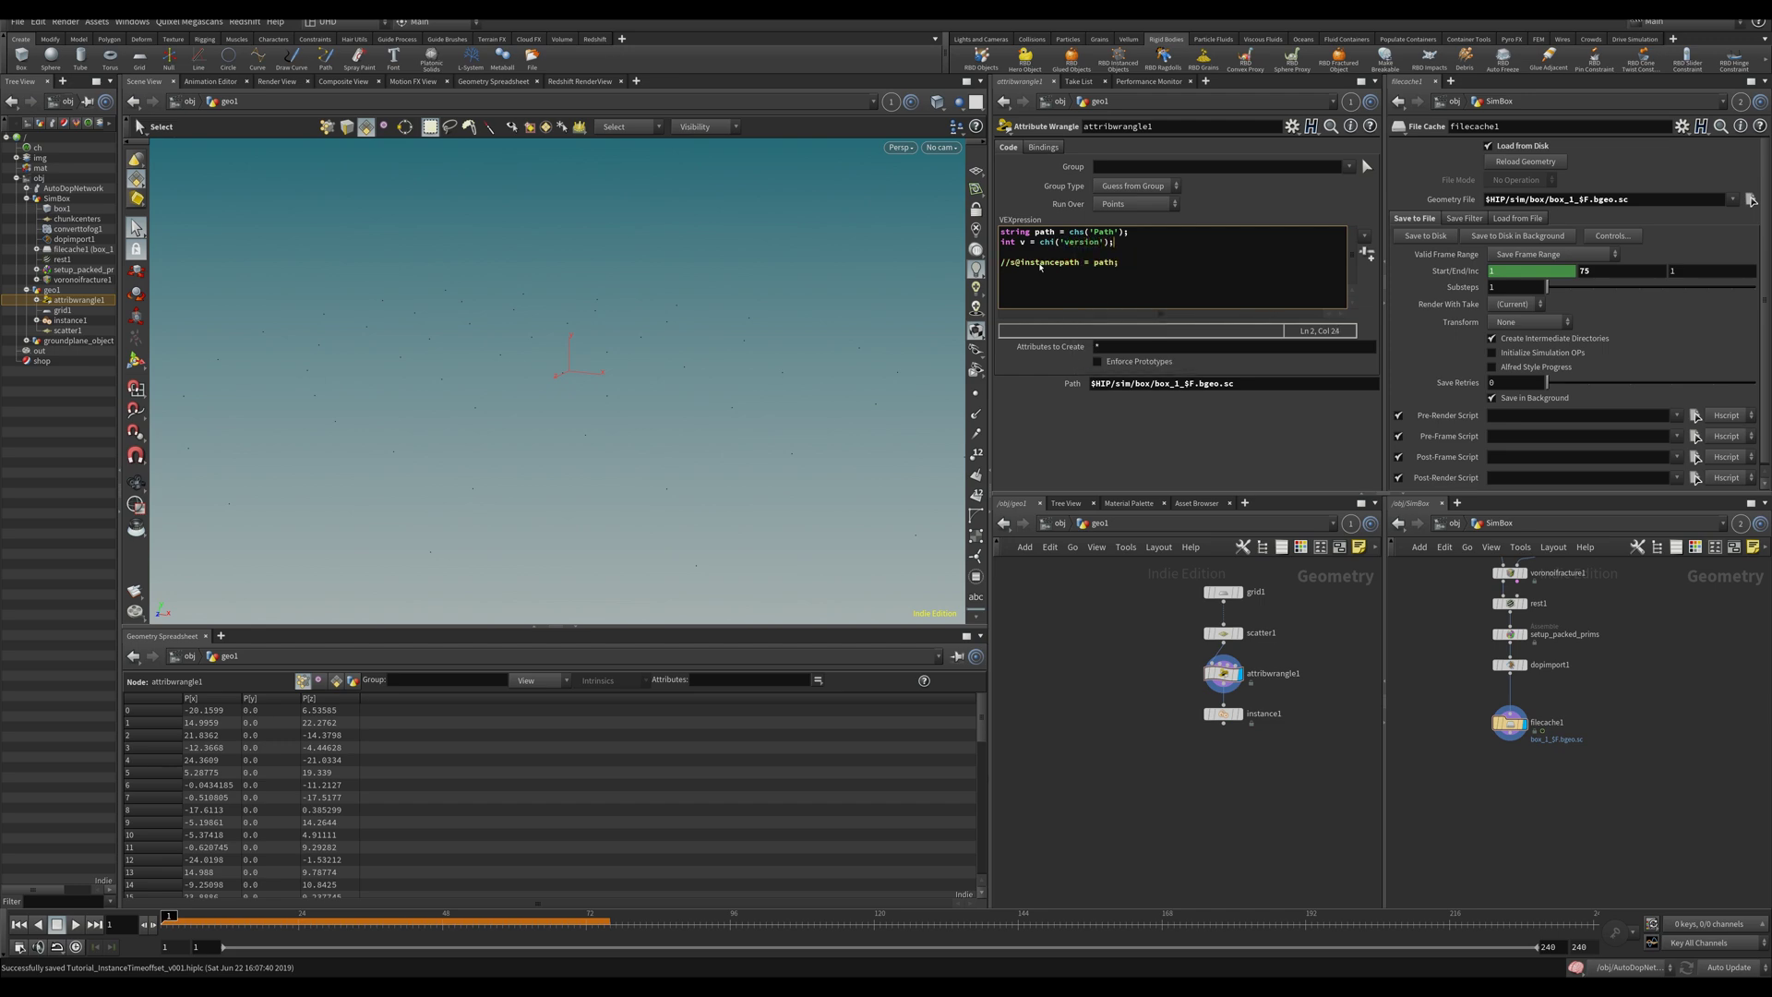
pyautogui.click(1367, 252)
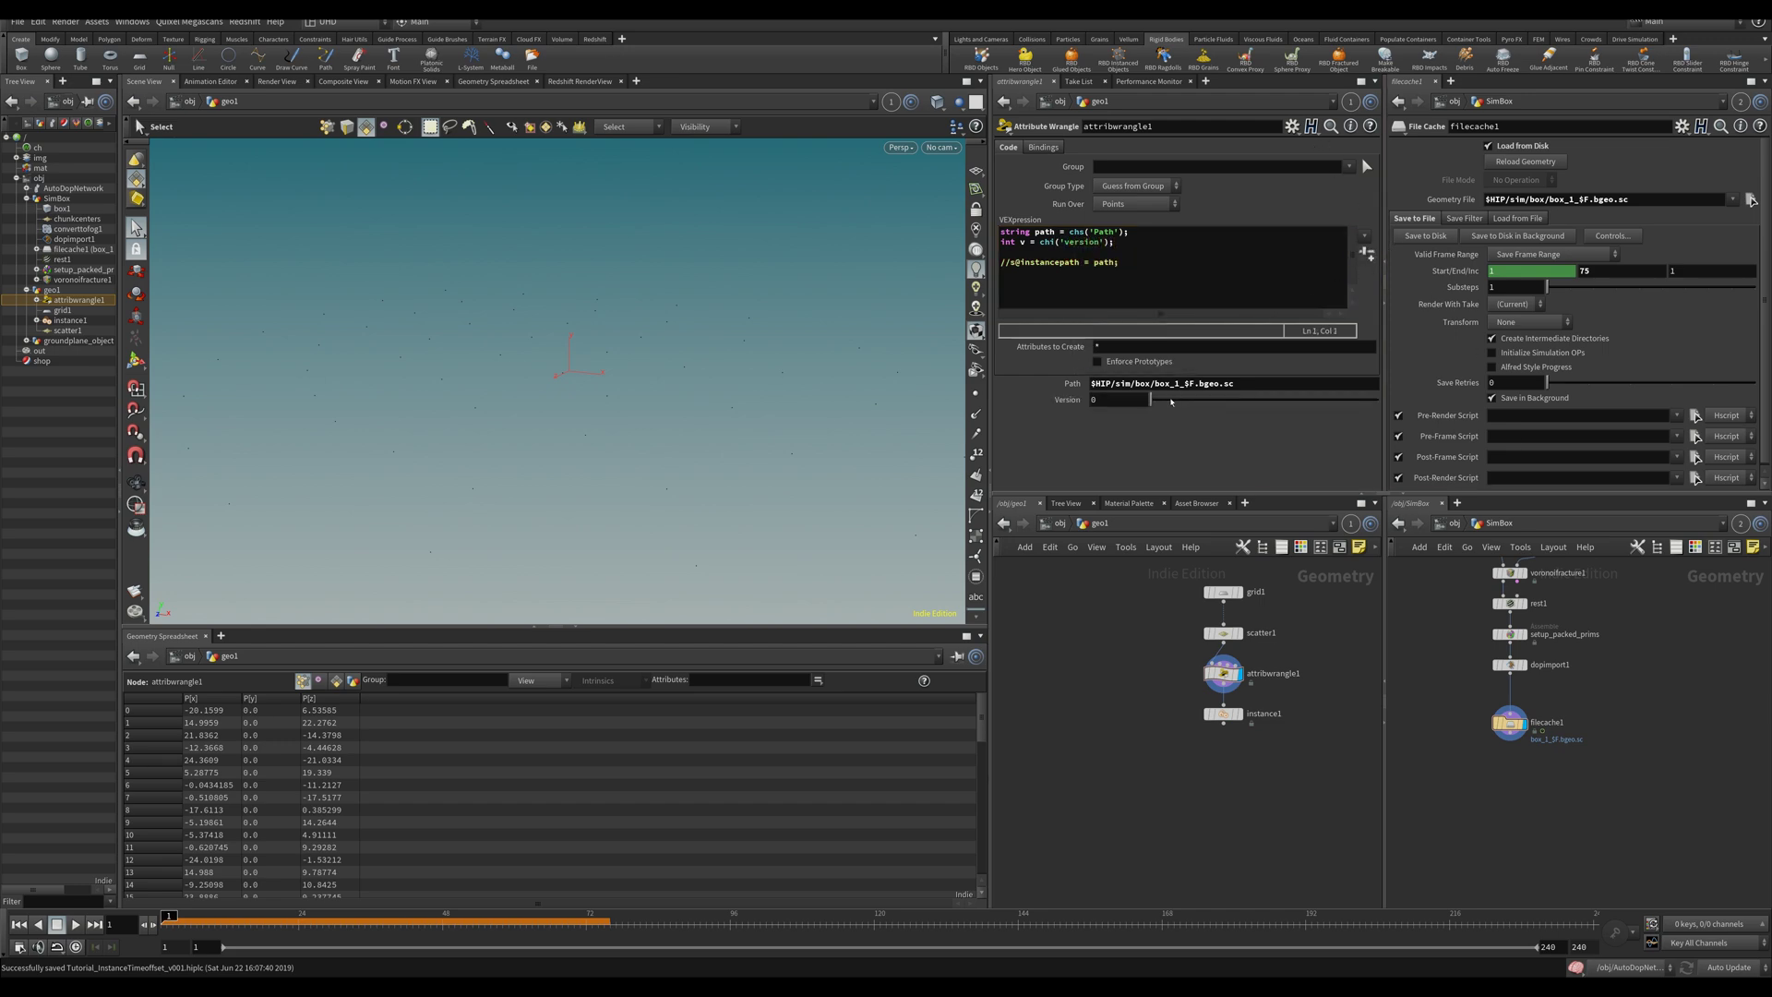
pyautogui.click(1133, 232)
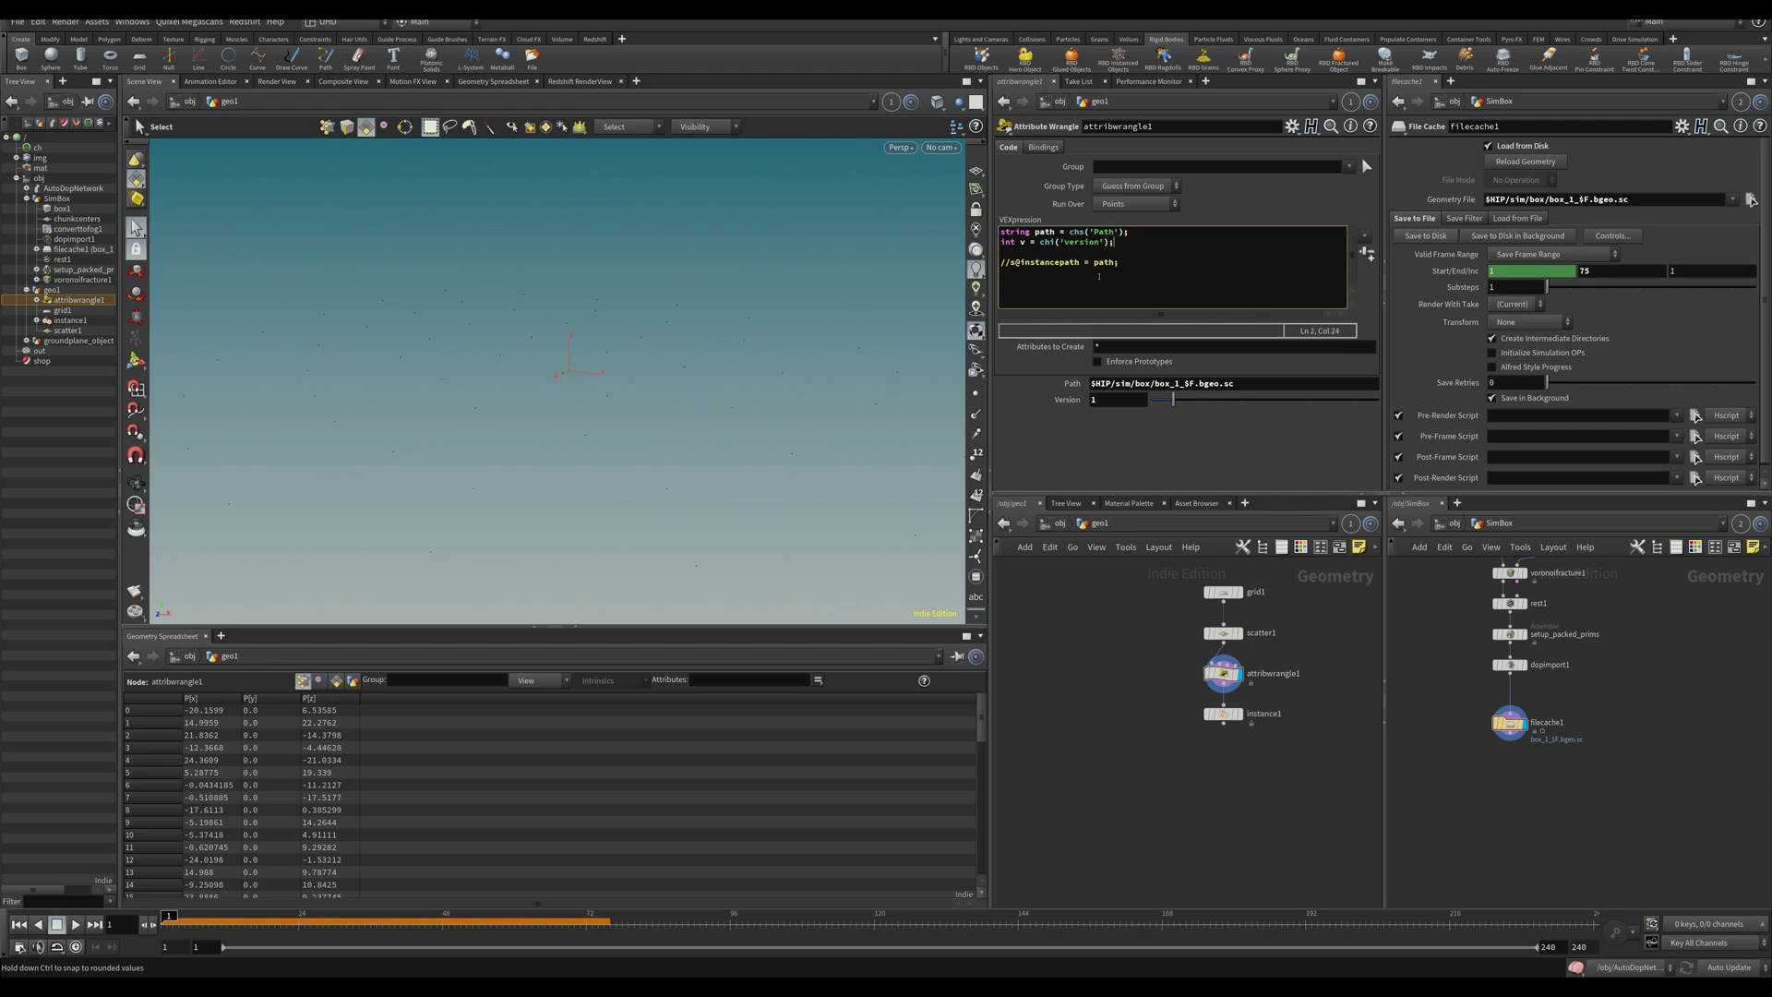
# Add string version = itoa(v);, save, and test the Version slider.
pyautogui.press('Return')
pyautogui.write('string version = itoa(v);')
pyautogui.hotkey('ctrl', 's')
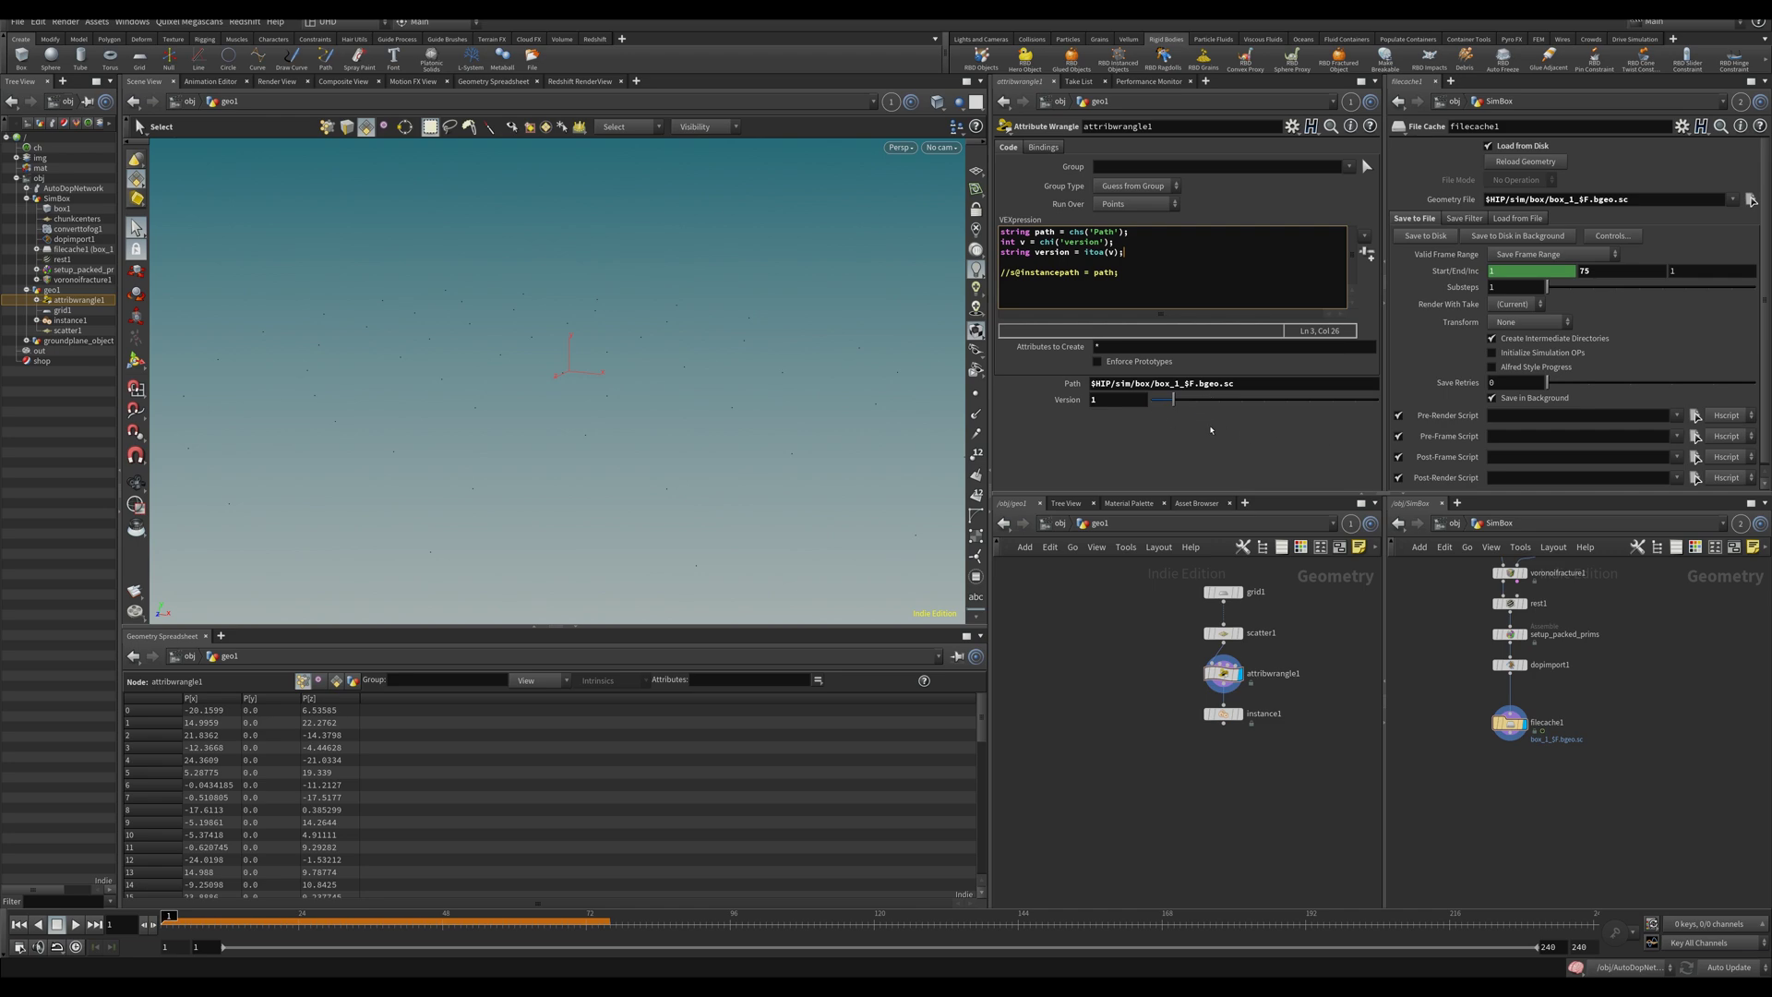
pyautogui.moveTo(1173, 399)
pyautogui.mouseDown()
pyautogui.moveTo(1196, 399)
pyautogui.moveTo(1169, 407)
pyautogui.mouseUp()
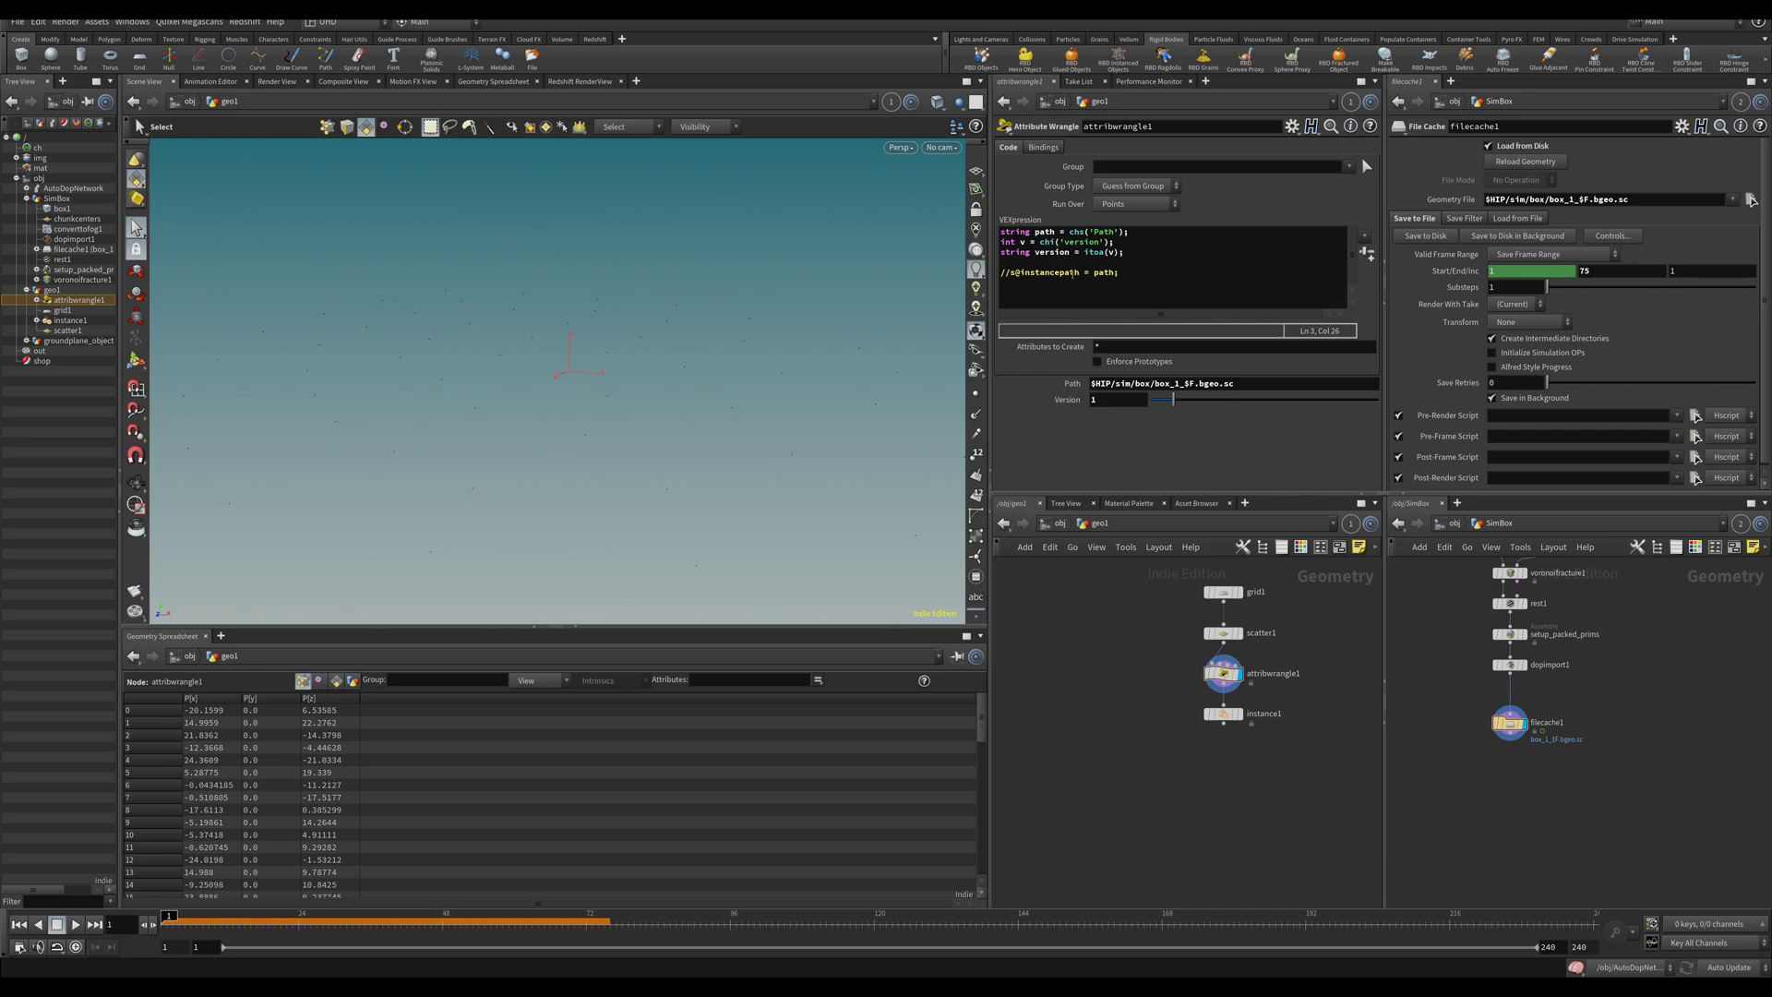
# Add s@version = version; and raise Version to 2 to check the attribute.
pyautogui.click(1016, 242)
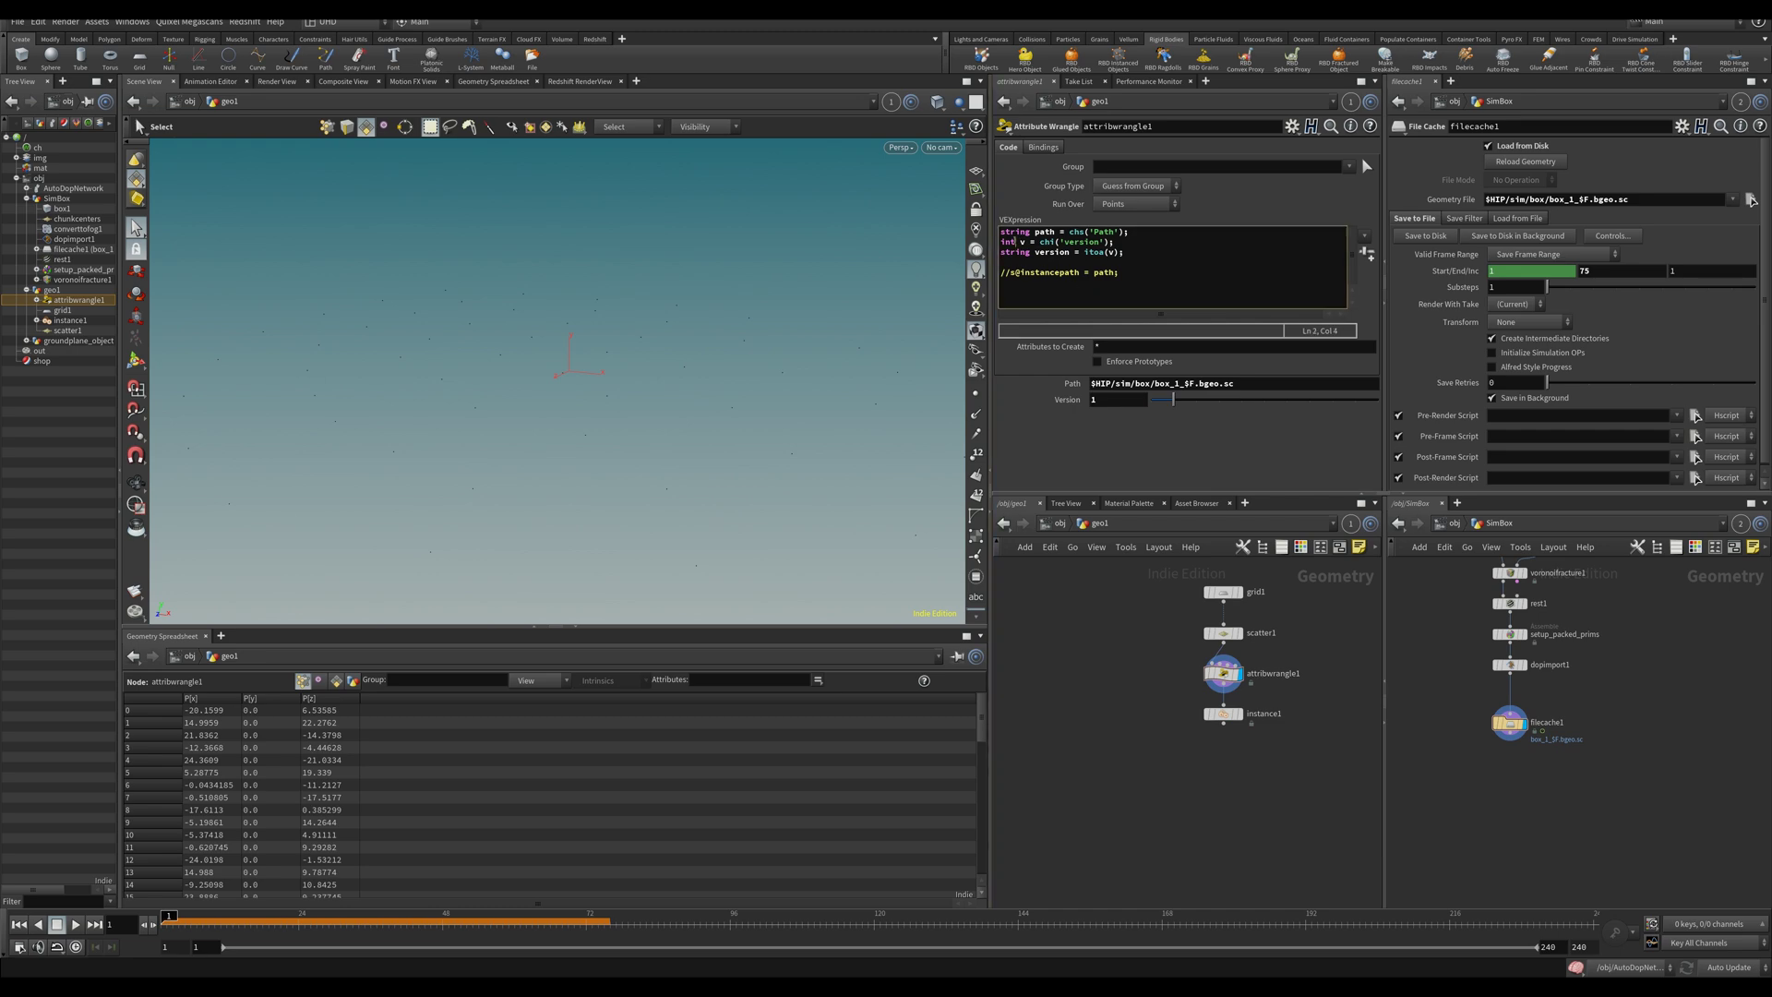
pyautogui.click(1133, 242)
pyautogui.press('Return')
pyautogui.write('s@version')
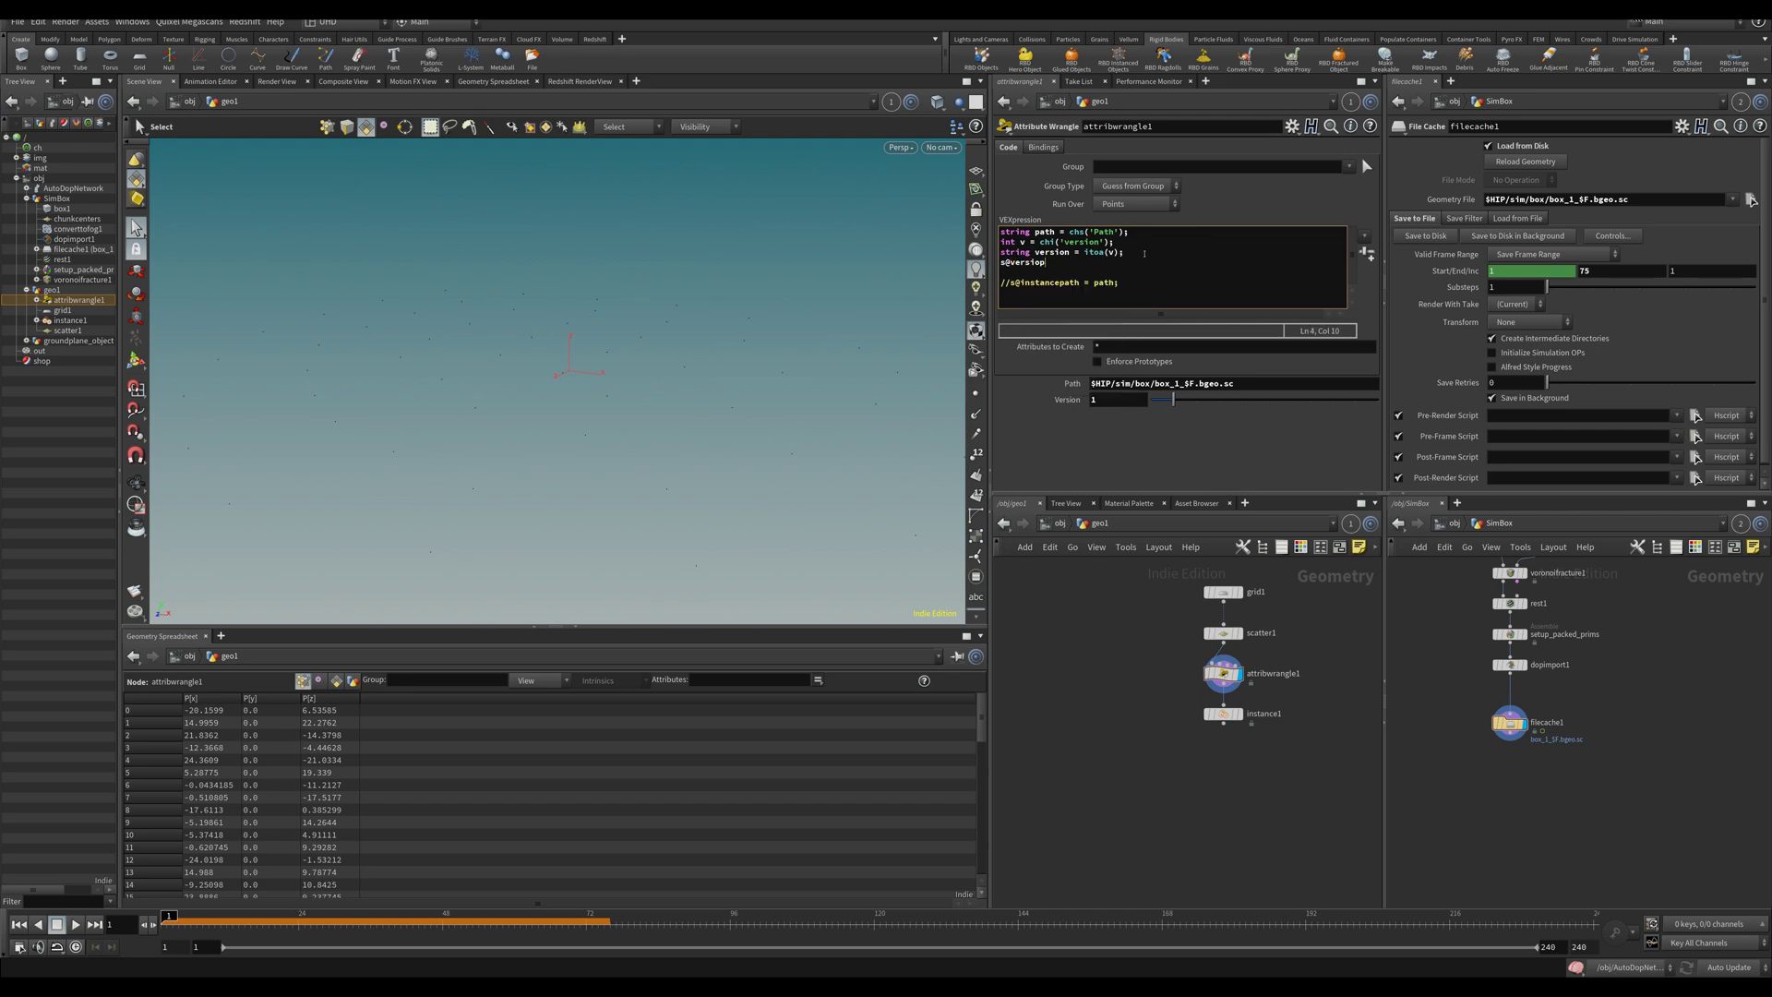
pyautogui.write(' = version;')
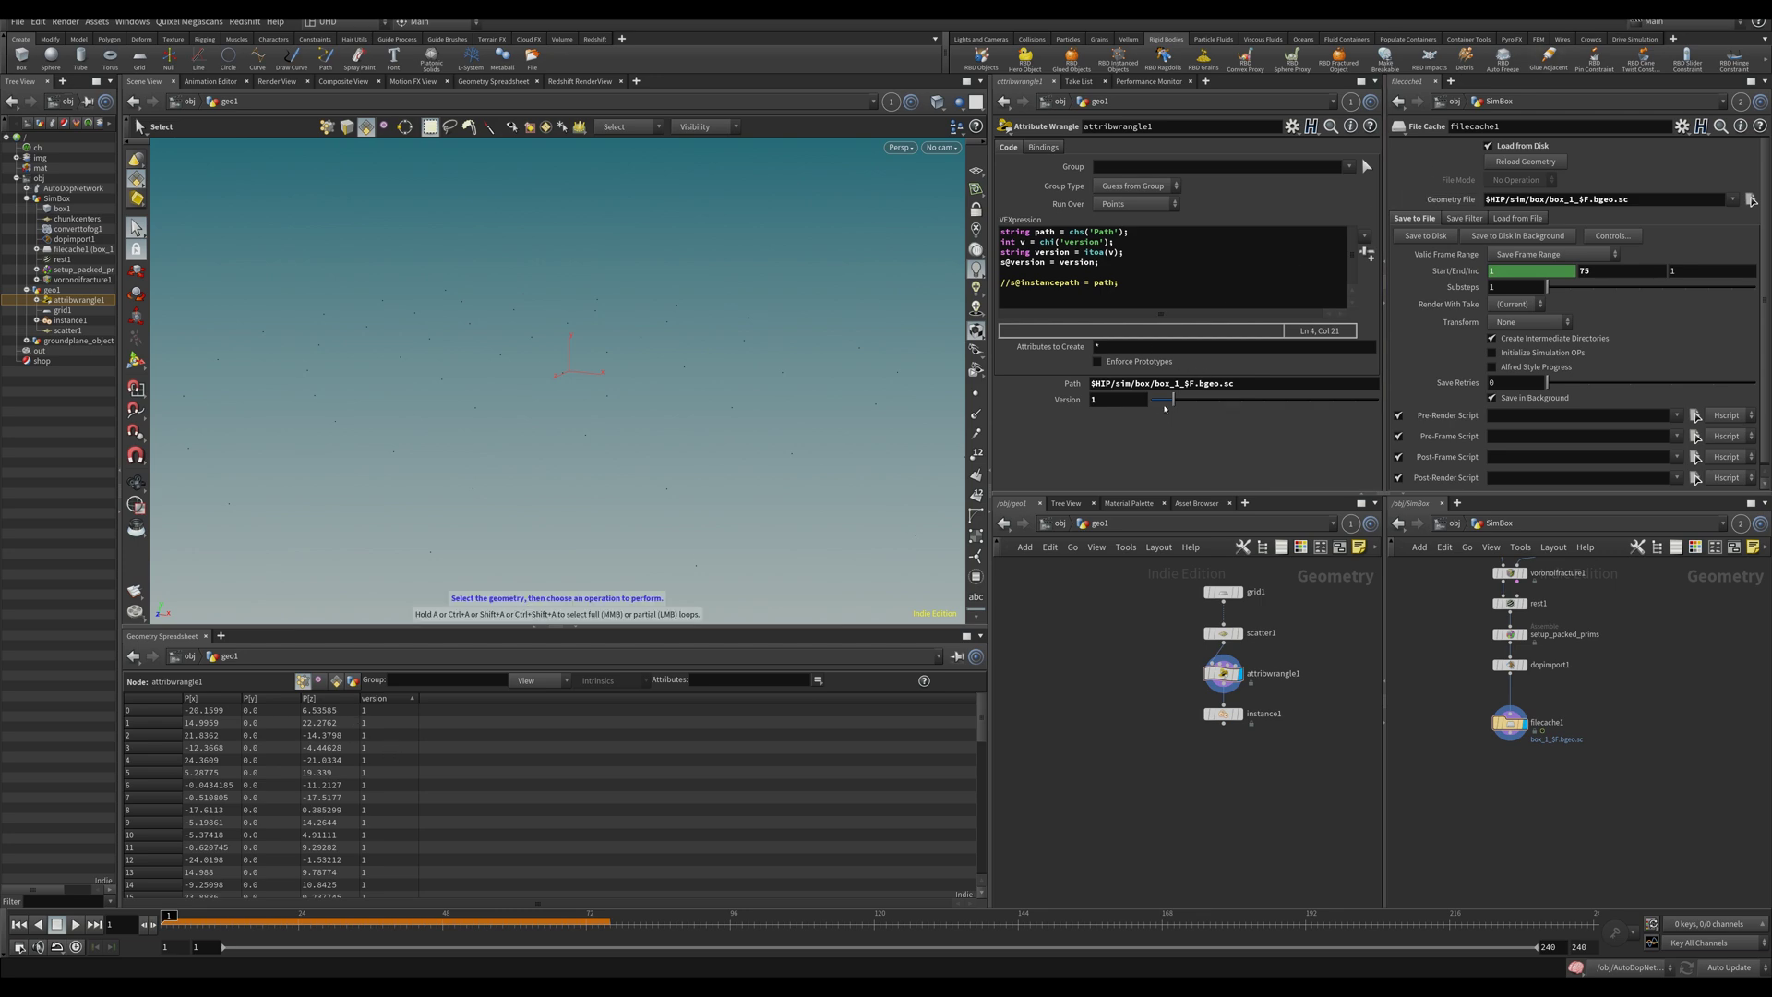
pyautogui.moveTo(1173, 399); pyautogui.dragTo(1189, 405)
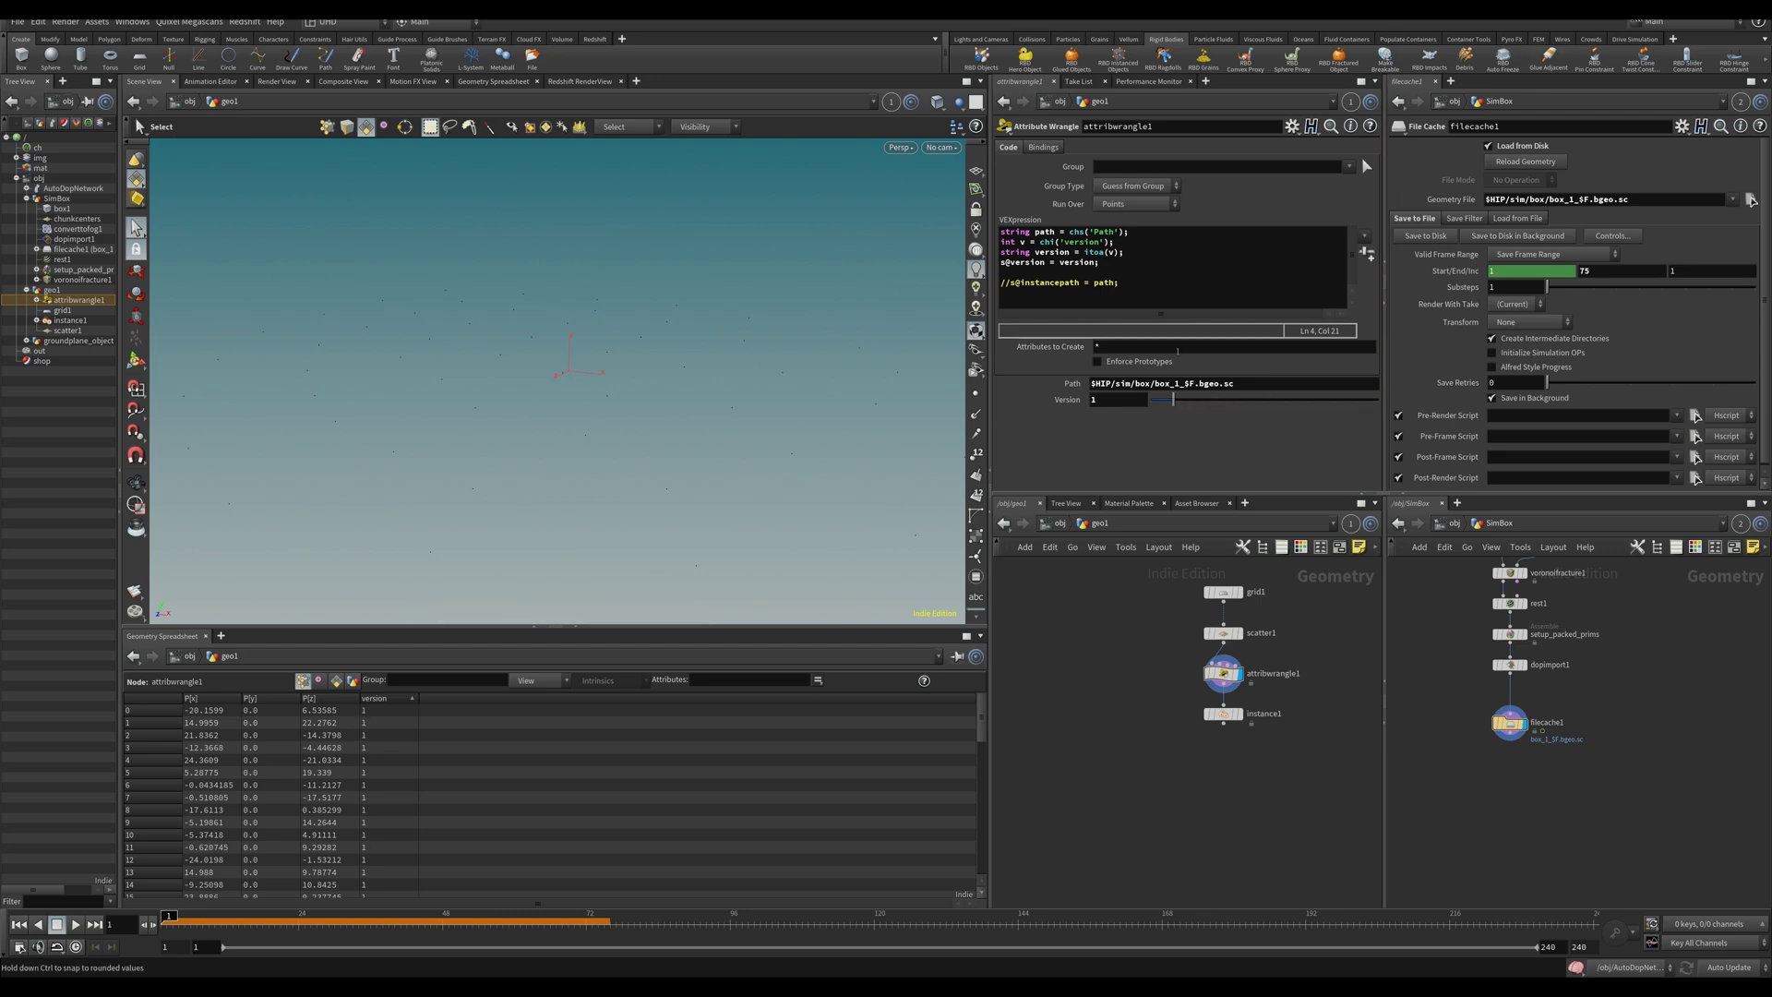
pyautogui.tripleClick(1035, 264)
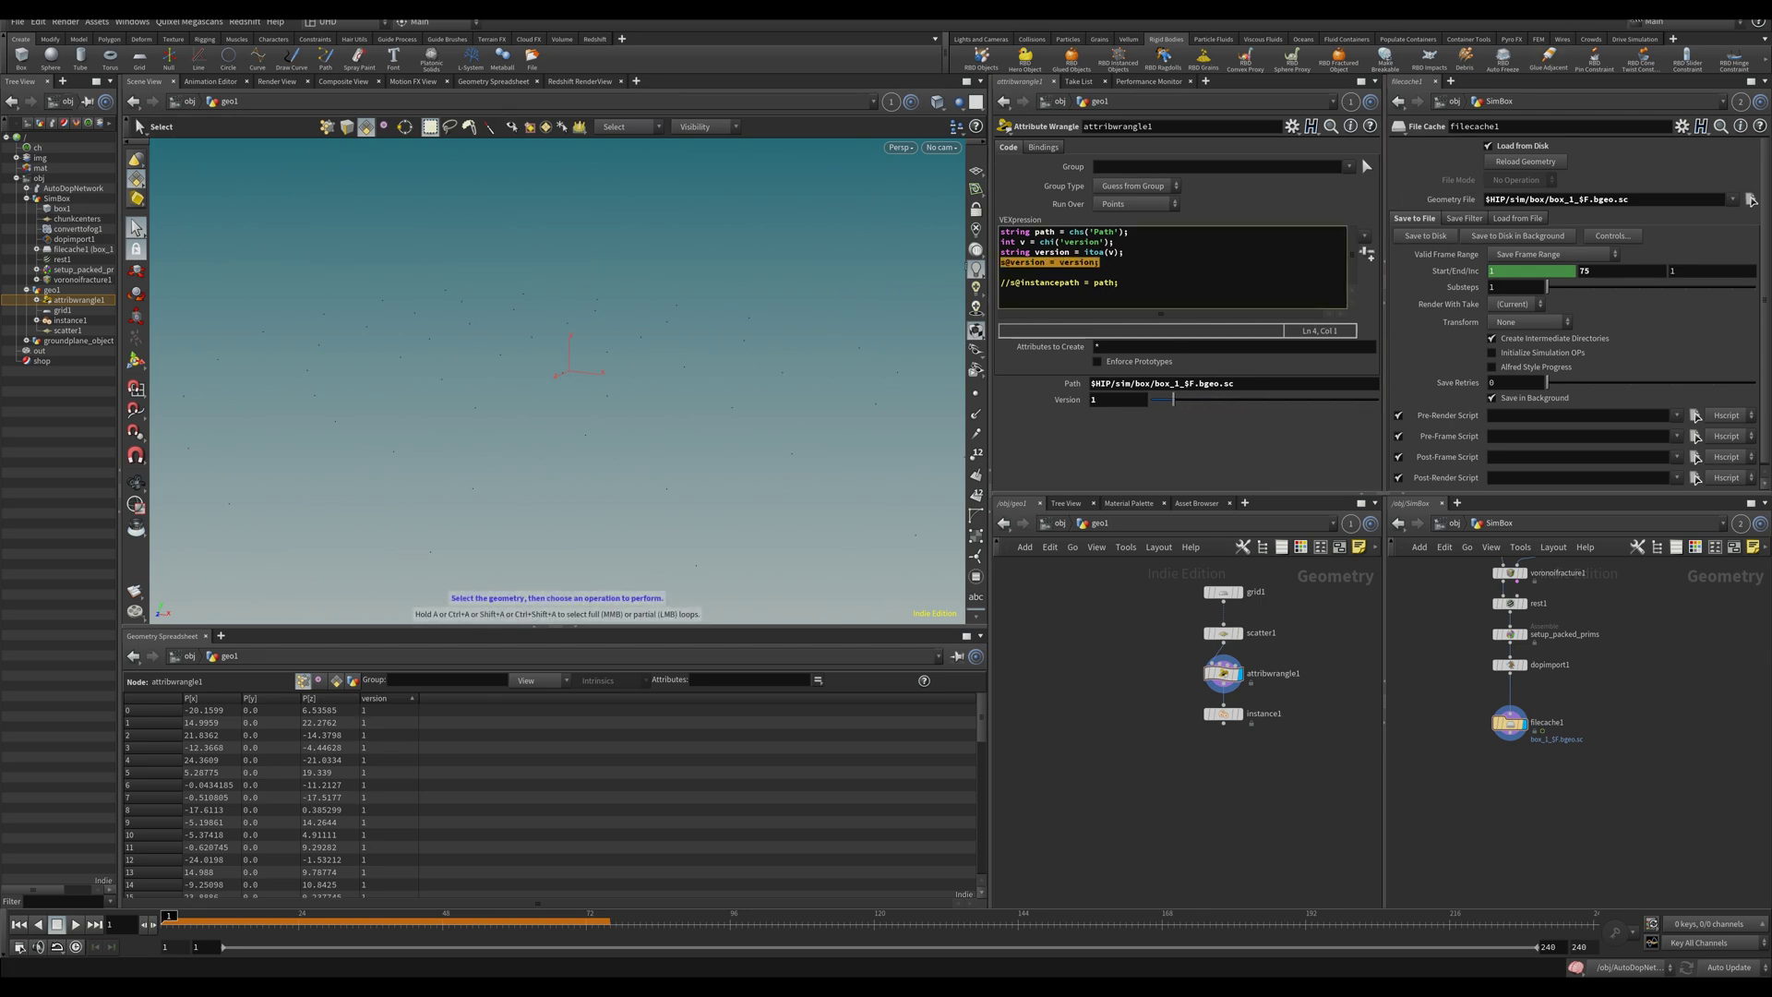
pyautogui.press('BackSpace')
pyautogui.write('int')
pyautogui.write('f = @Frame;')
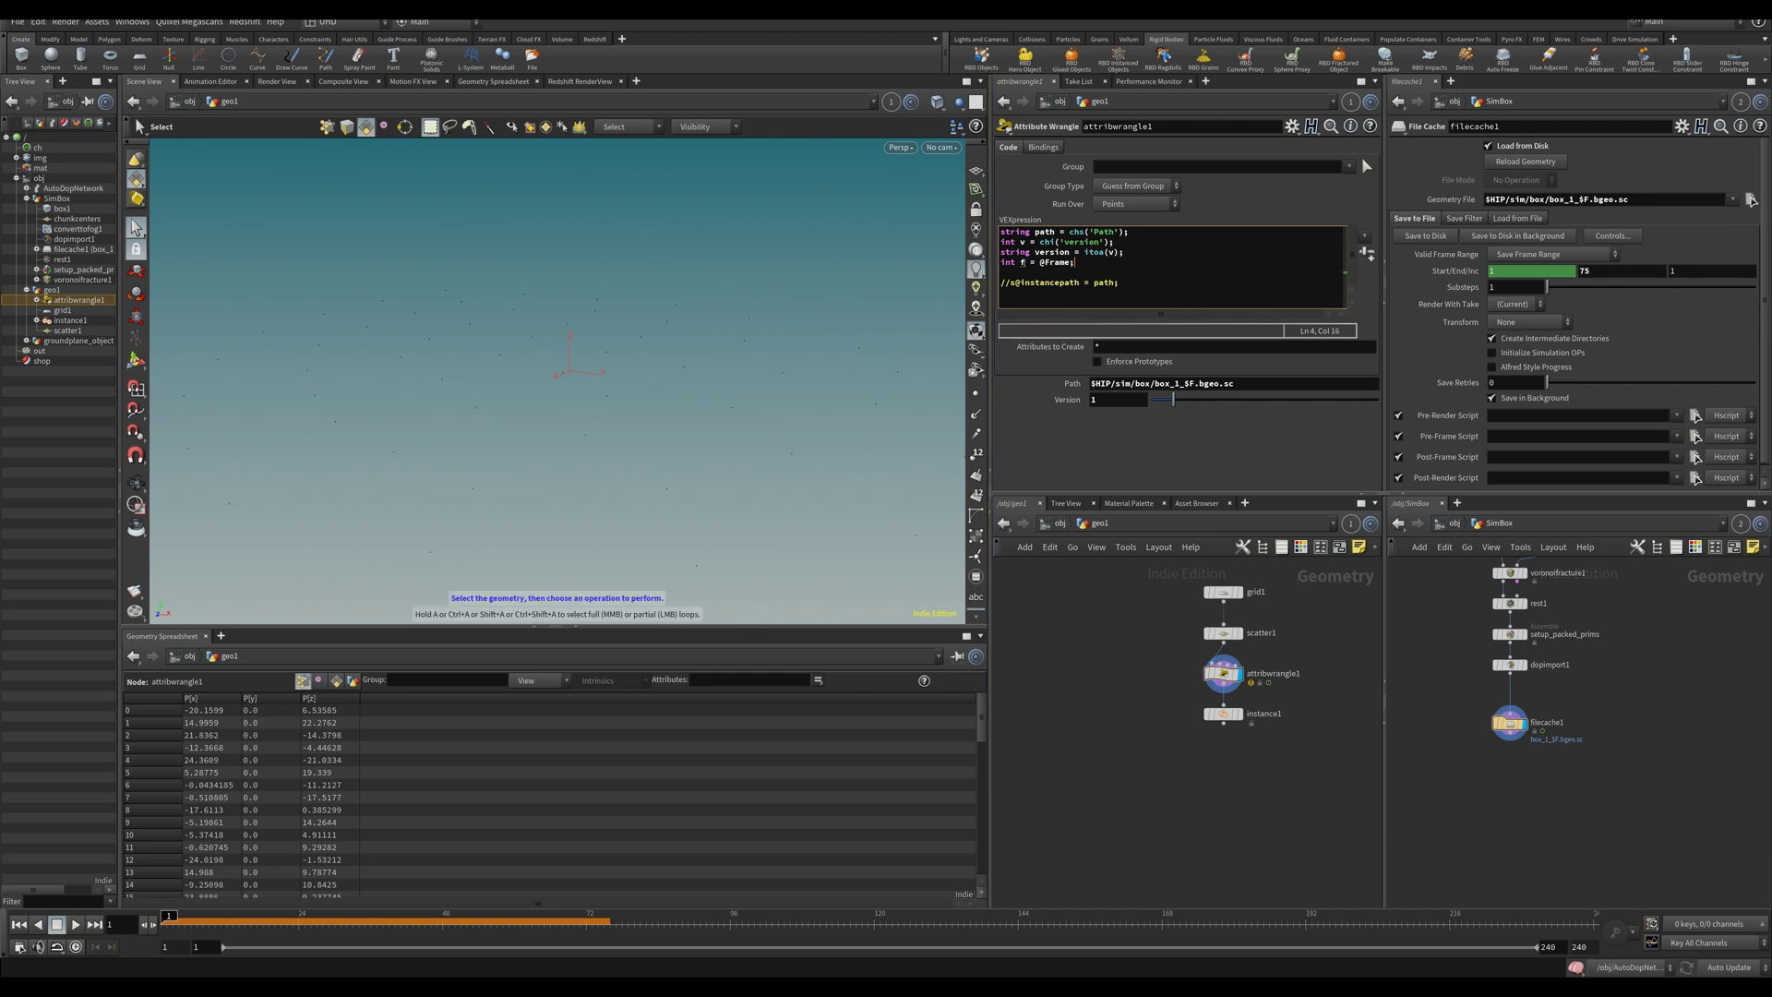
pyautogui.moveTo(1040, 262); pyautogui.dragTo(1058, 262)
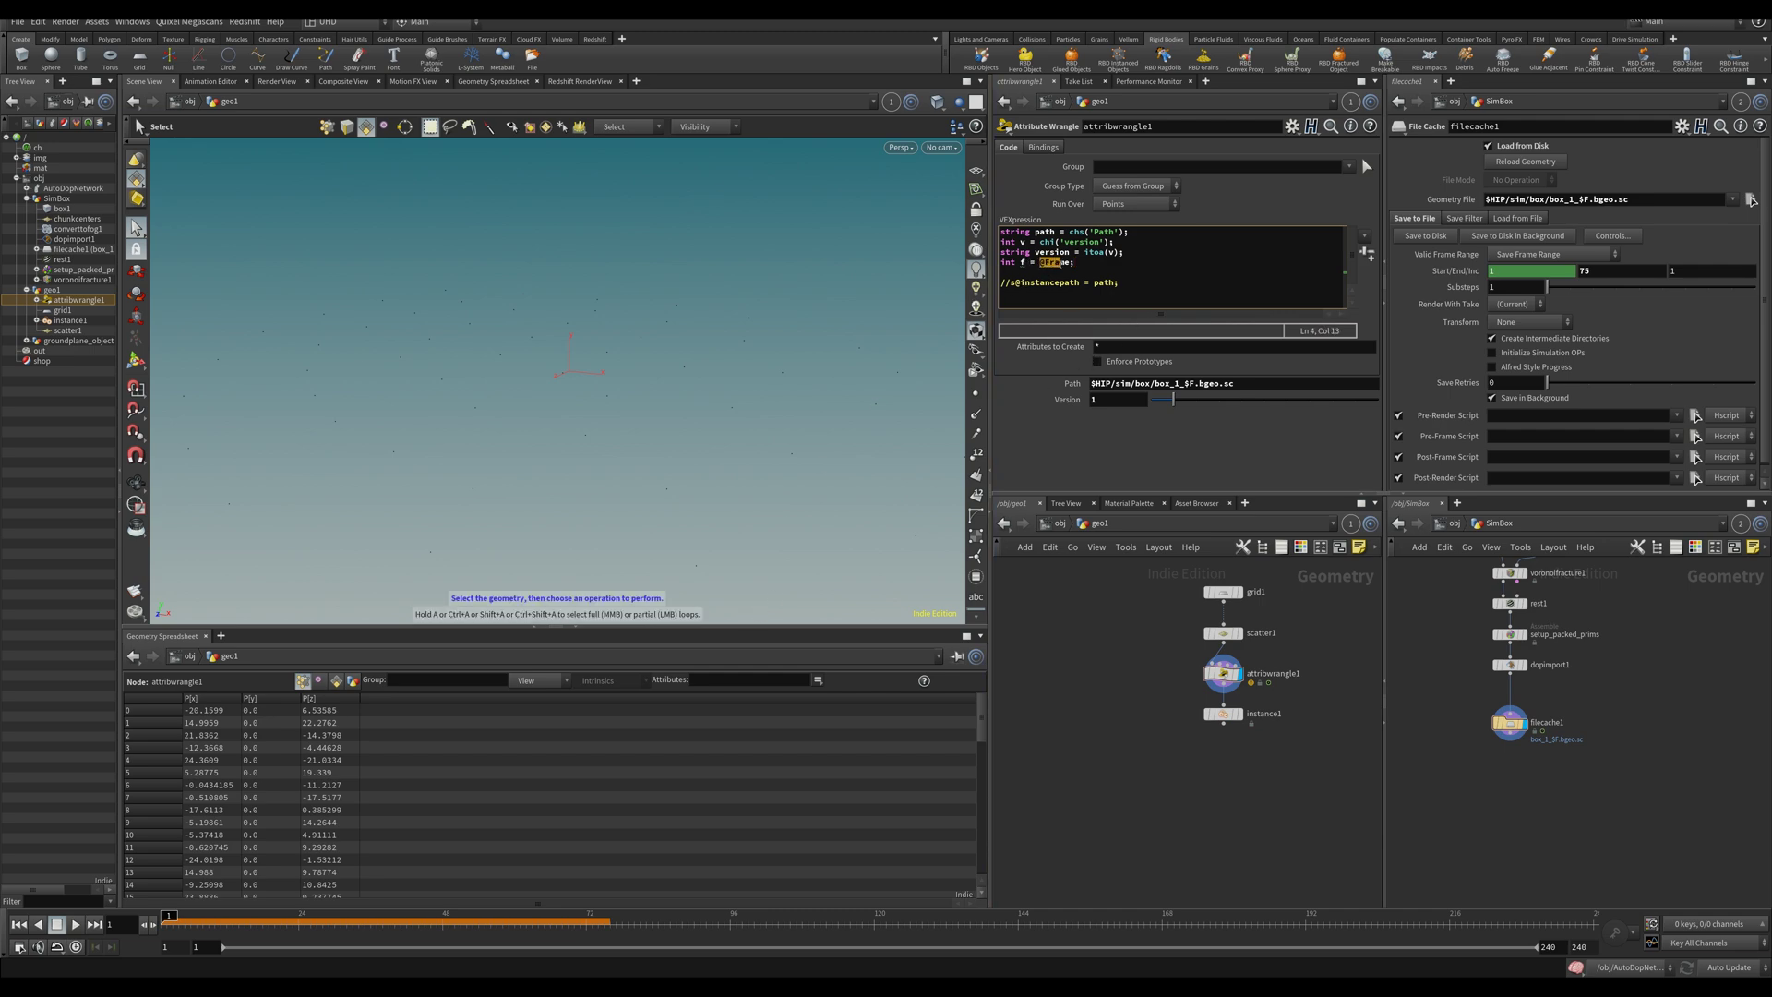
pyautogui.click(1090, 272)
pyautogui.click(1070, 263)
pyautogui.click(1089, 270)
pyautogui.press('Right')
# Add a frame = itoa(f); line and check the wrangle's error details.
pyautogui.press('Return')
pyautogui.write('int frame')
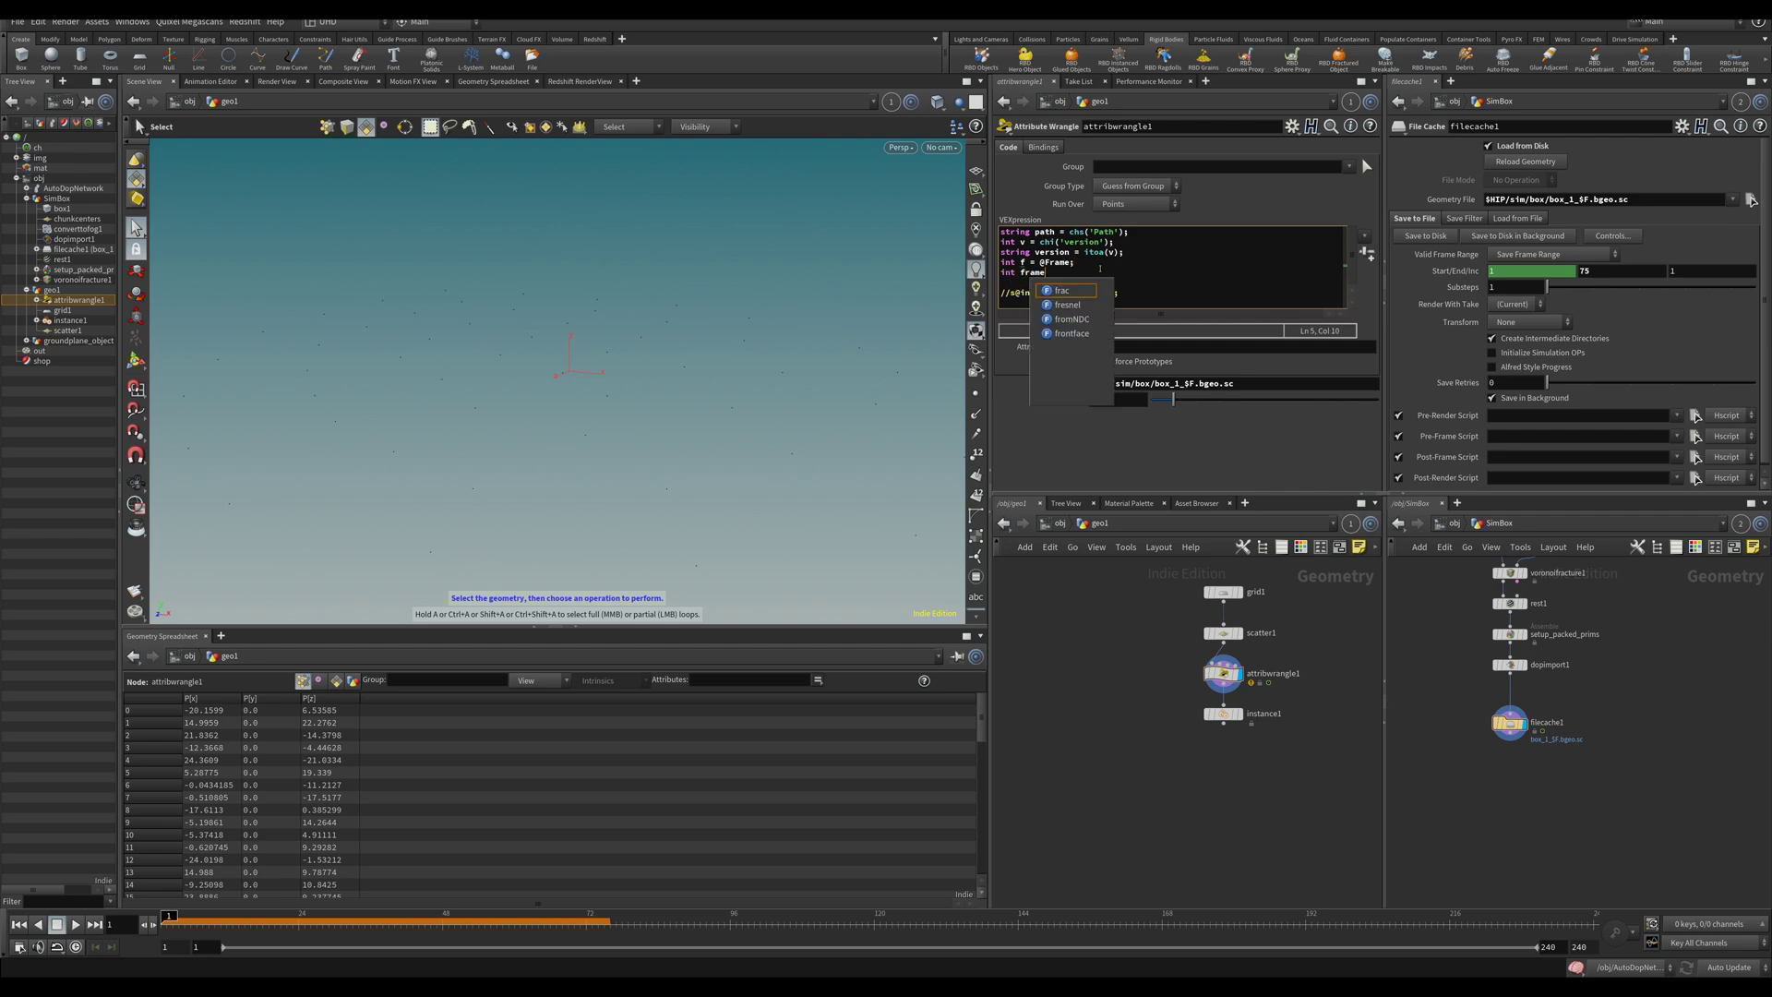
pyautogui.write(' = ')
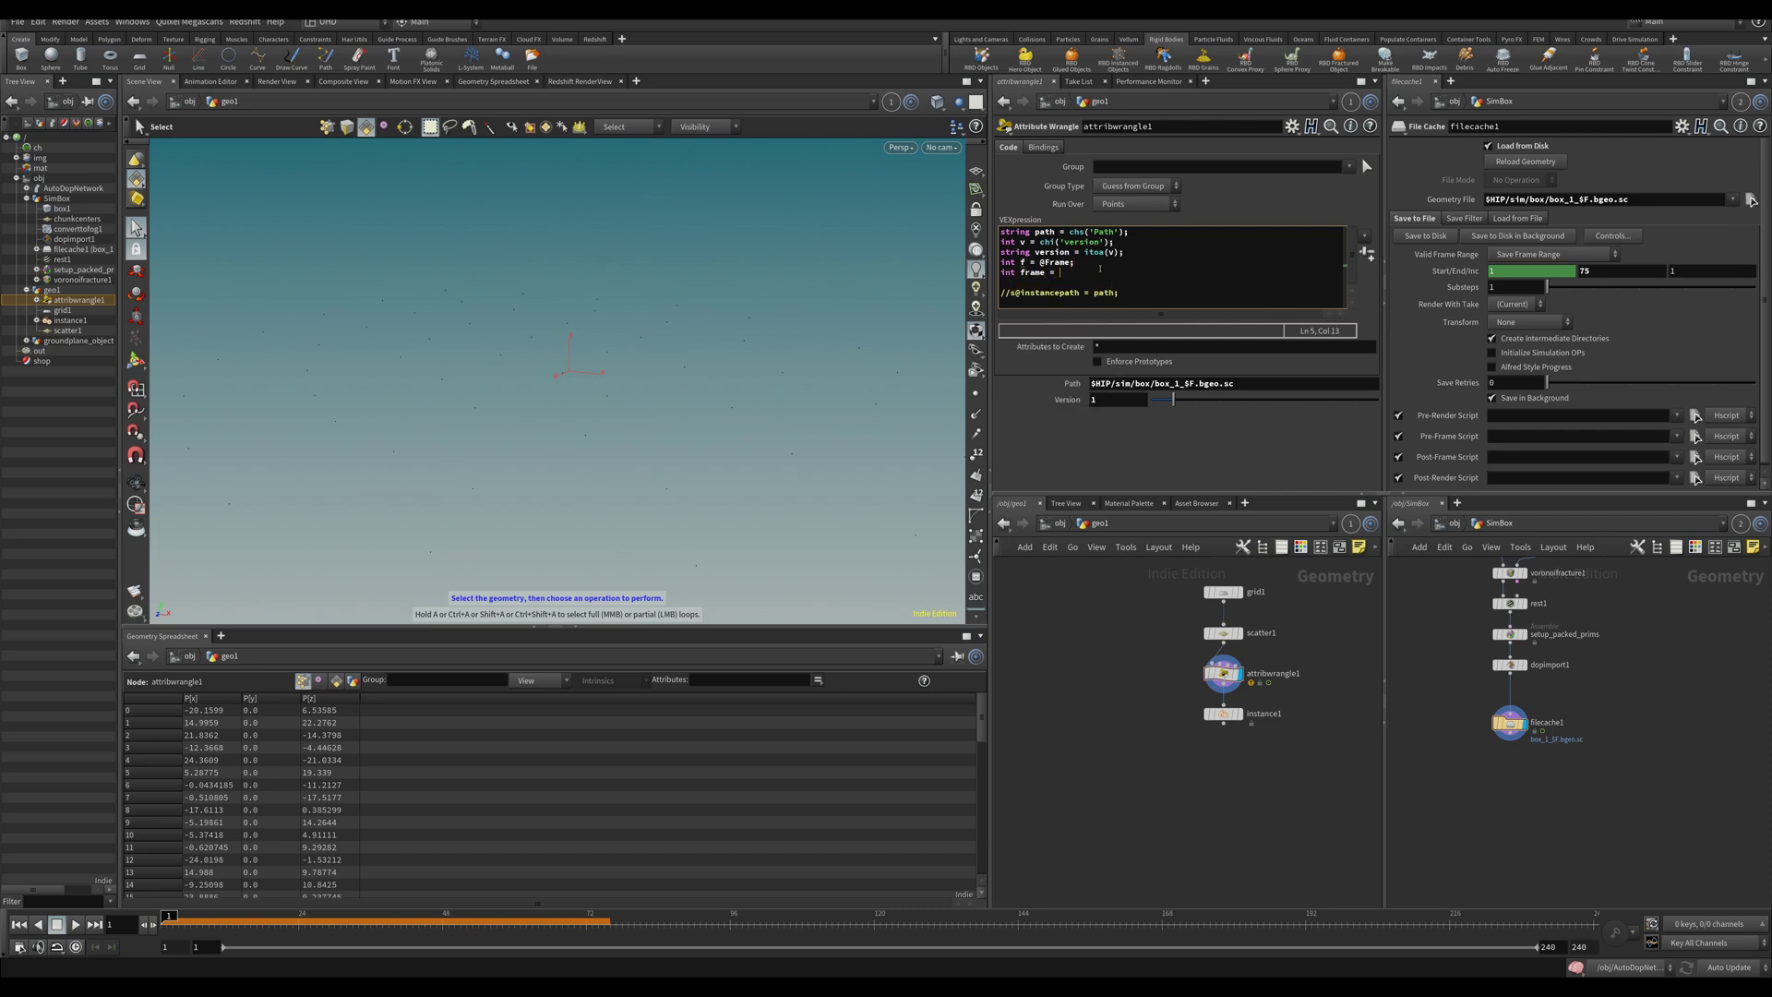
pyautogui.write('itoa(v')
pyautogui.press('BackSpace')
pyautogui.write('f)')
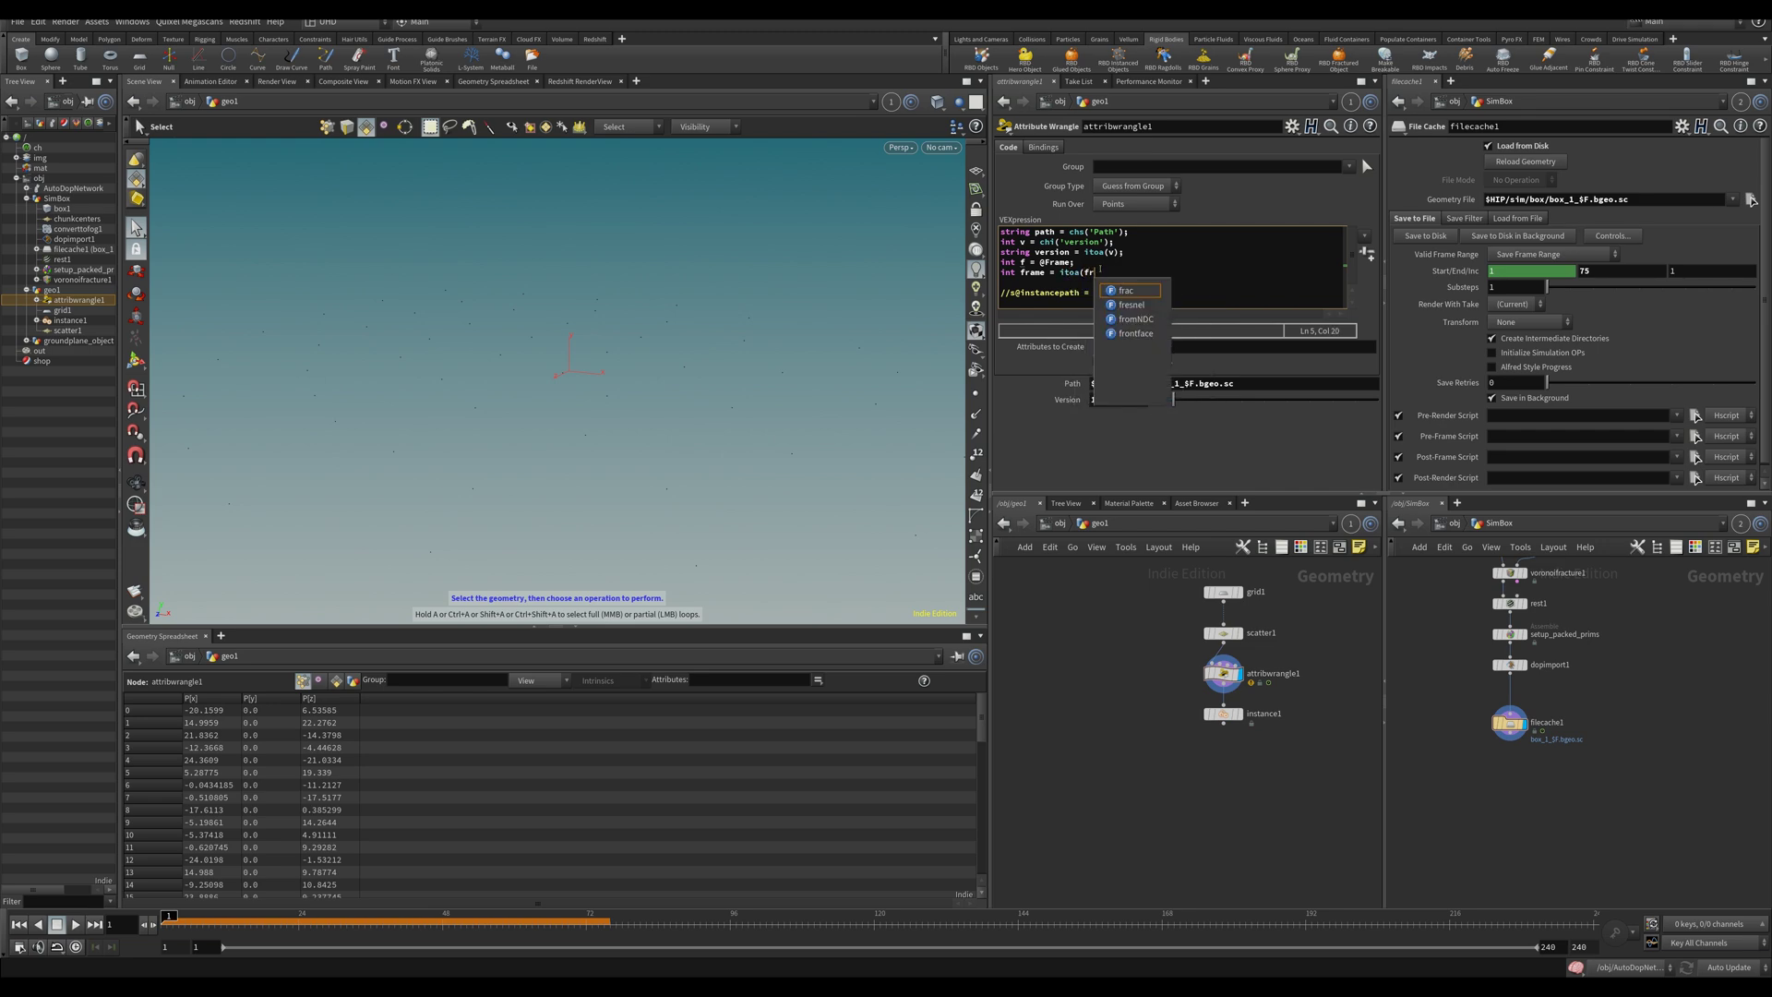
pyautogui.write(';')
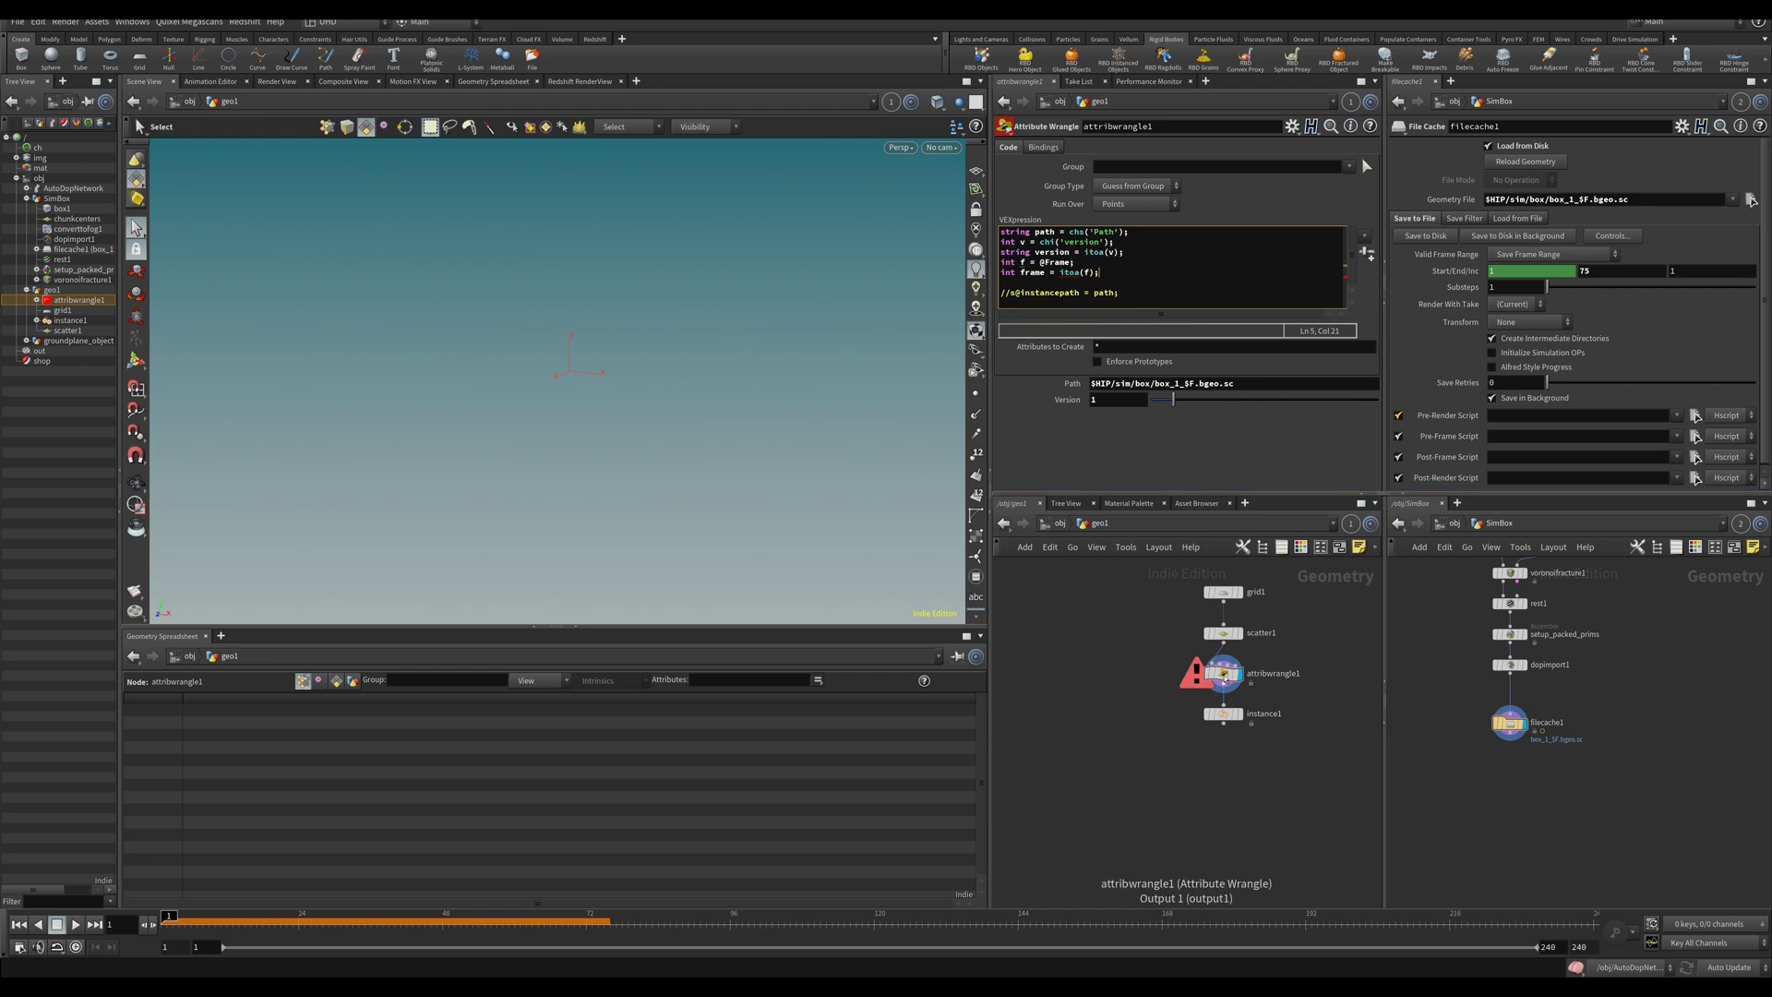
pyautogui.middleClick(1226, 673)
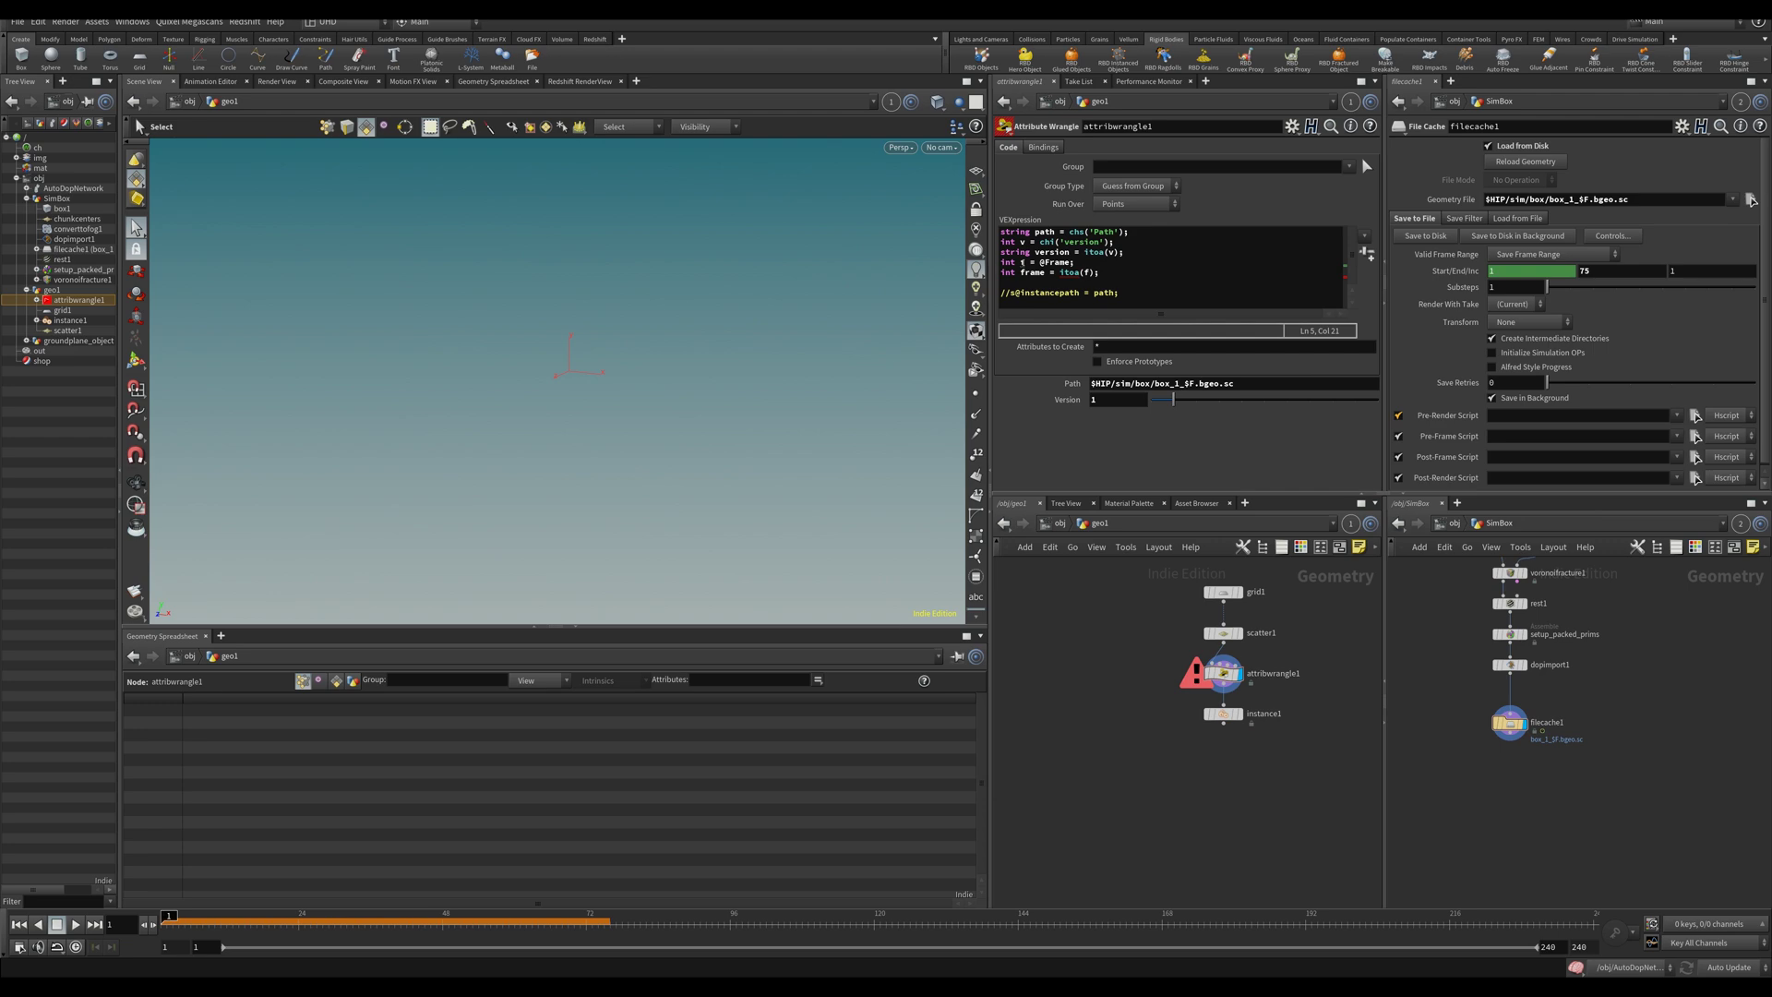
# Retype it as string frame = itoa(f); and add an s@frame = frame; test line.
pyautogui.doubleClick(1018, 272)
pyautogui.write('stri')
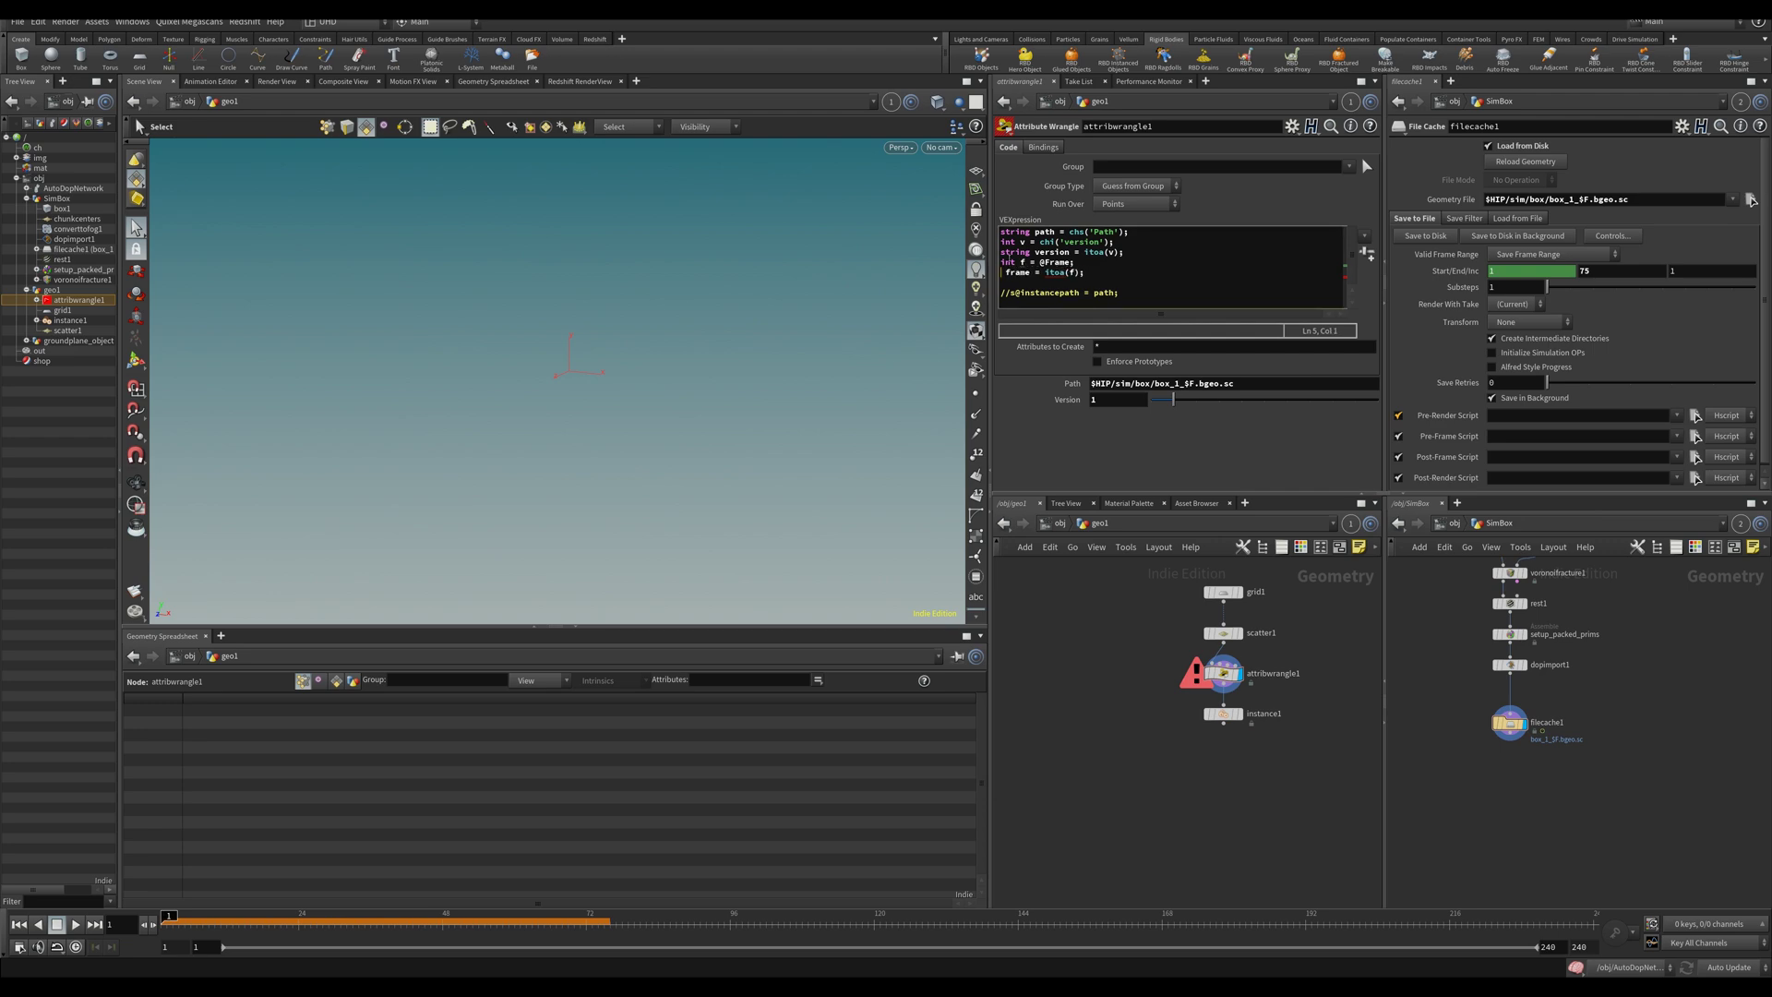
pyautogui.write('ng')
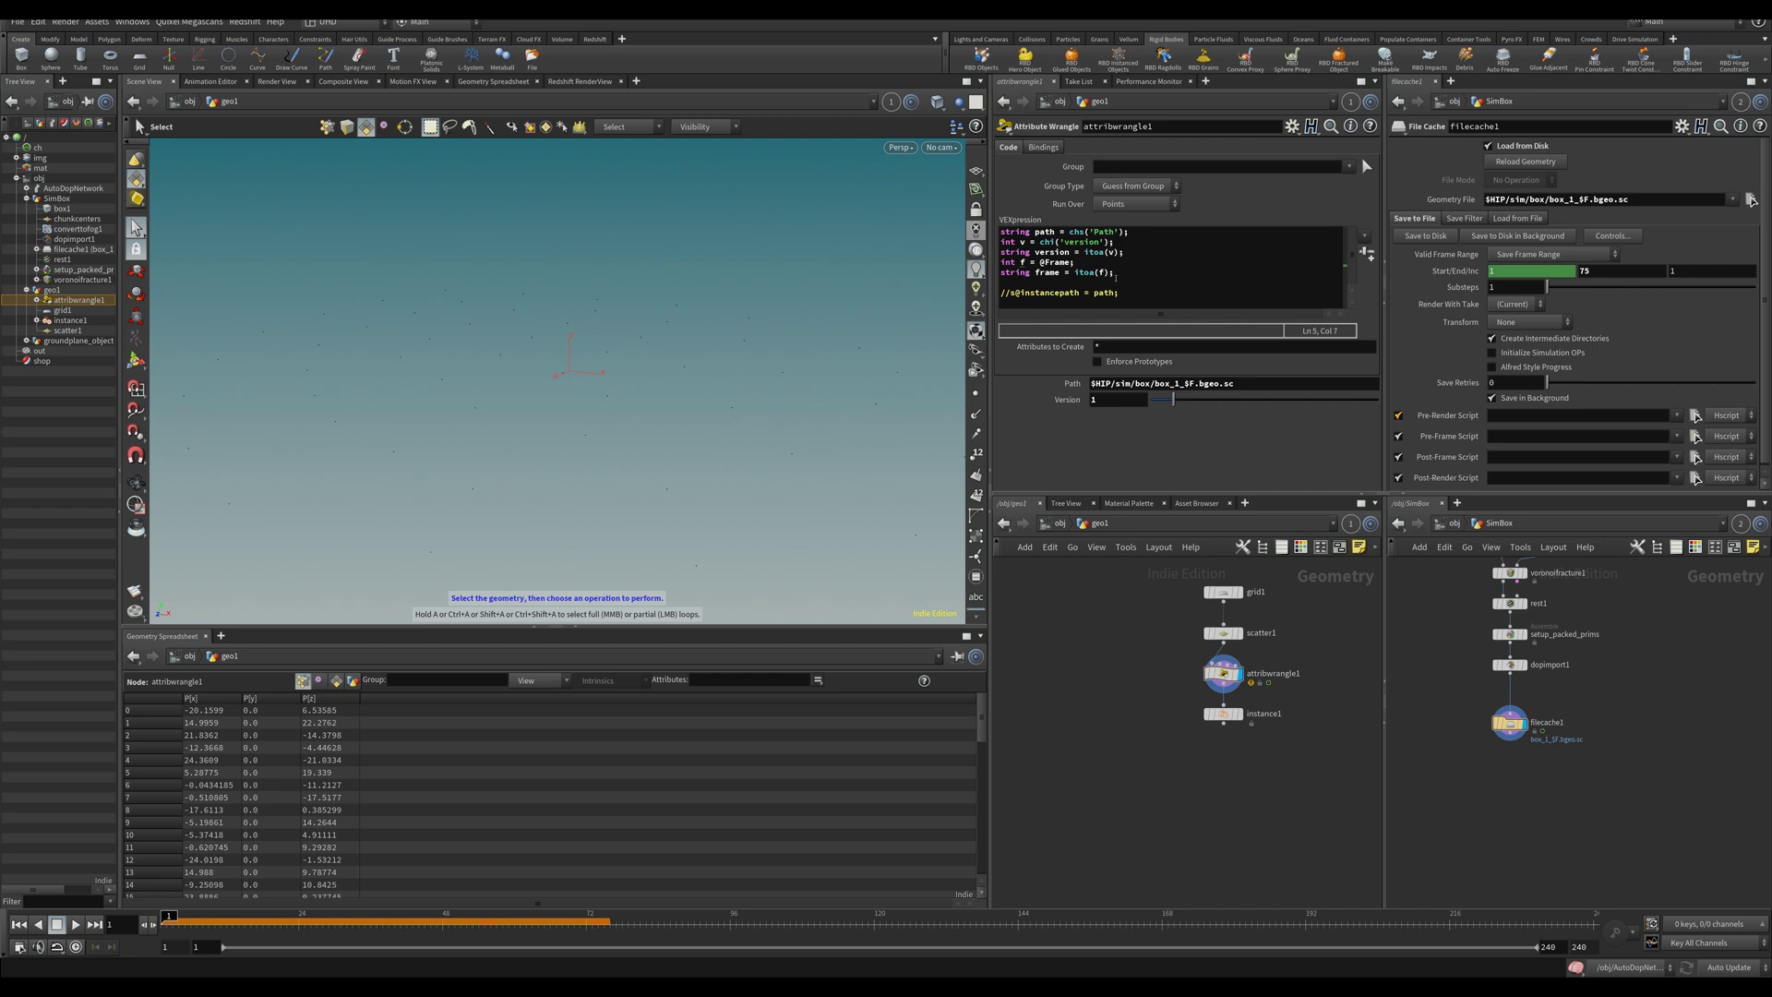
pyautogui.click(1130, 274)
pyautogui.press('Return')
pyautogui.write('s')
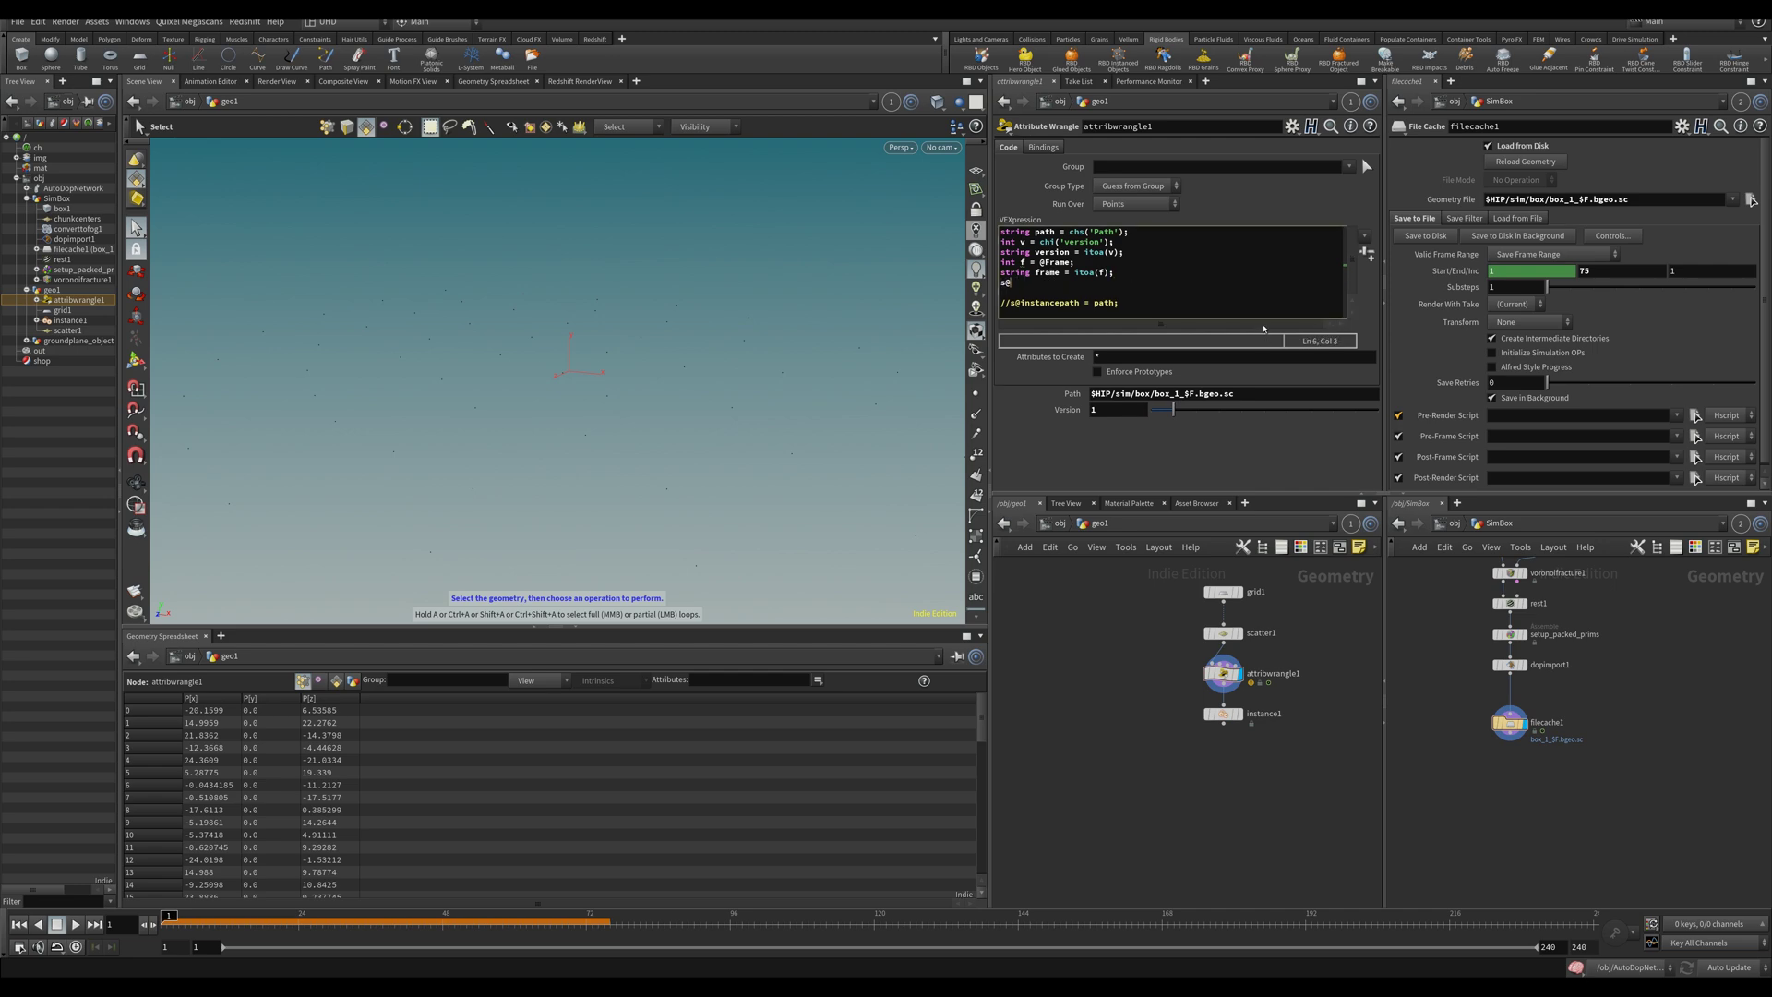
pyautogui.write('@frame = frzm')
pyautogui.press('BackSpace')
pyautogui.press('BackSpace')
pyautogui.write('ame;')
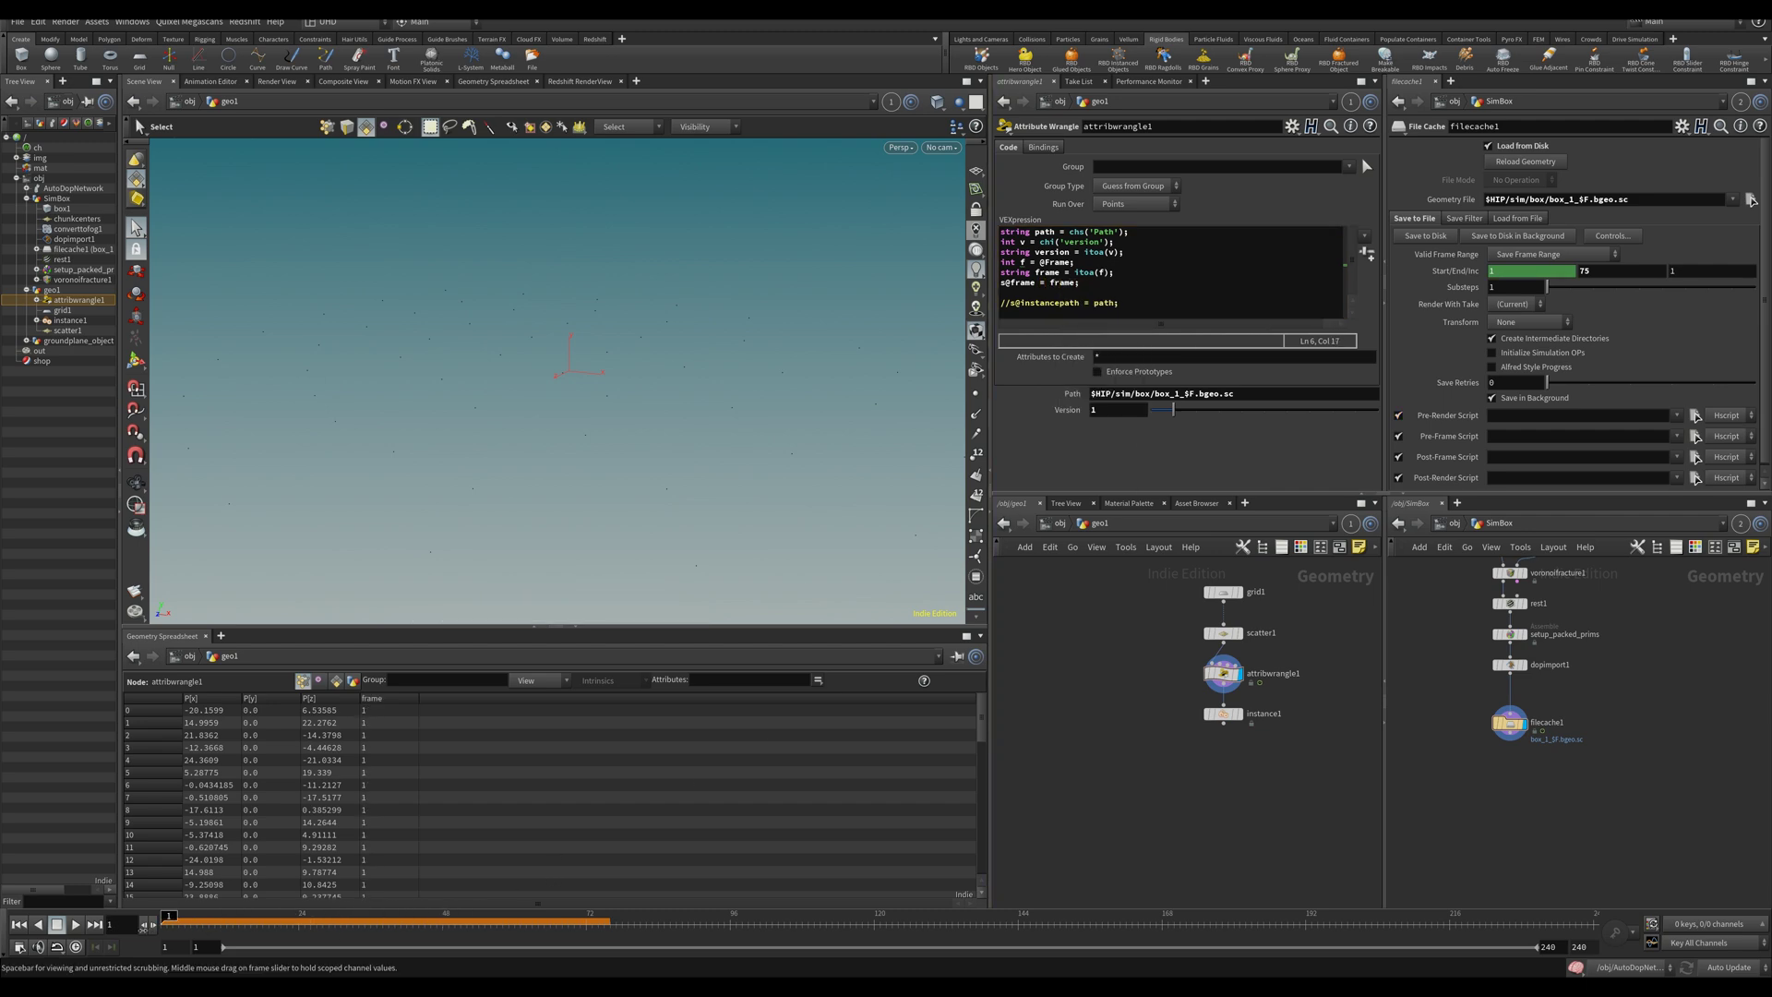
# Delete the s@frame test line and add string ext = ".bgeo.sc".
pyautogui.tripleClick(1076, 285)
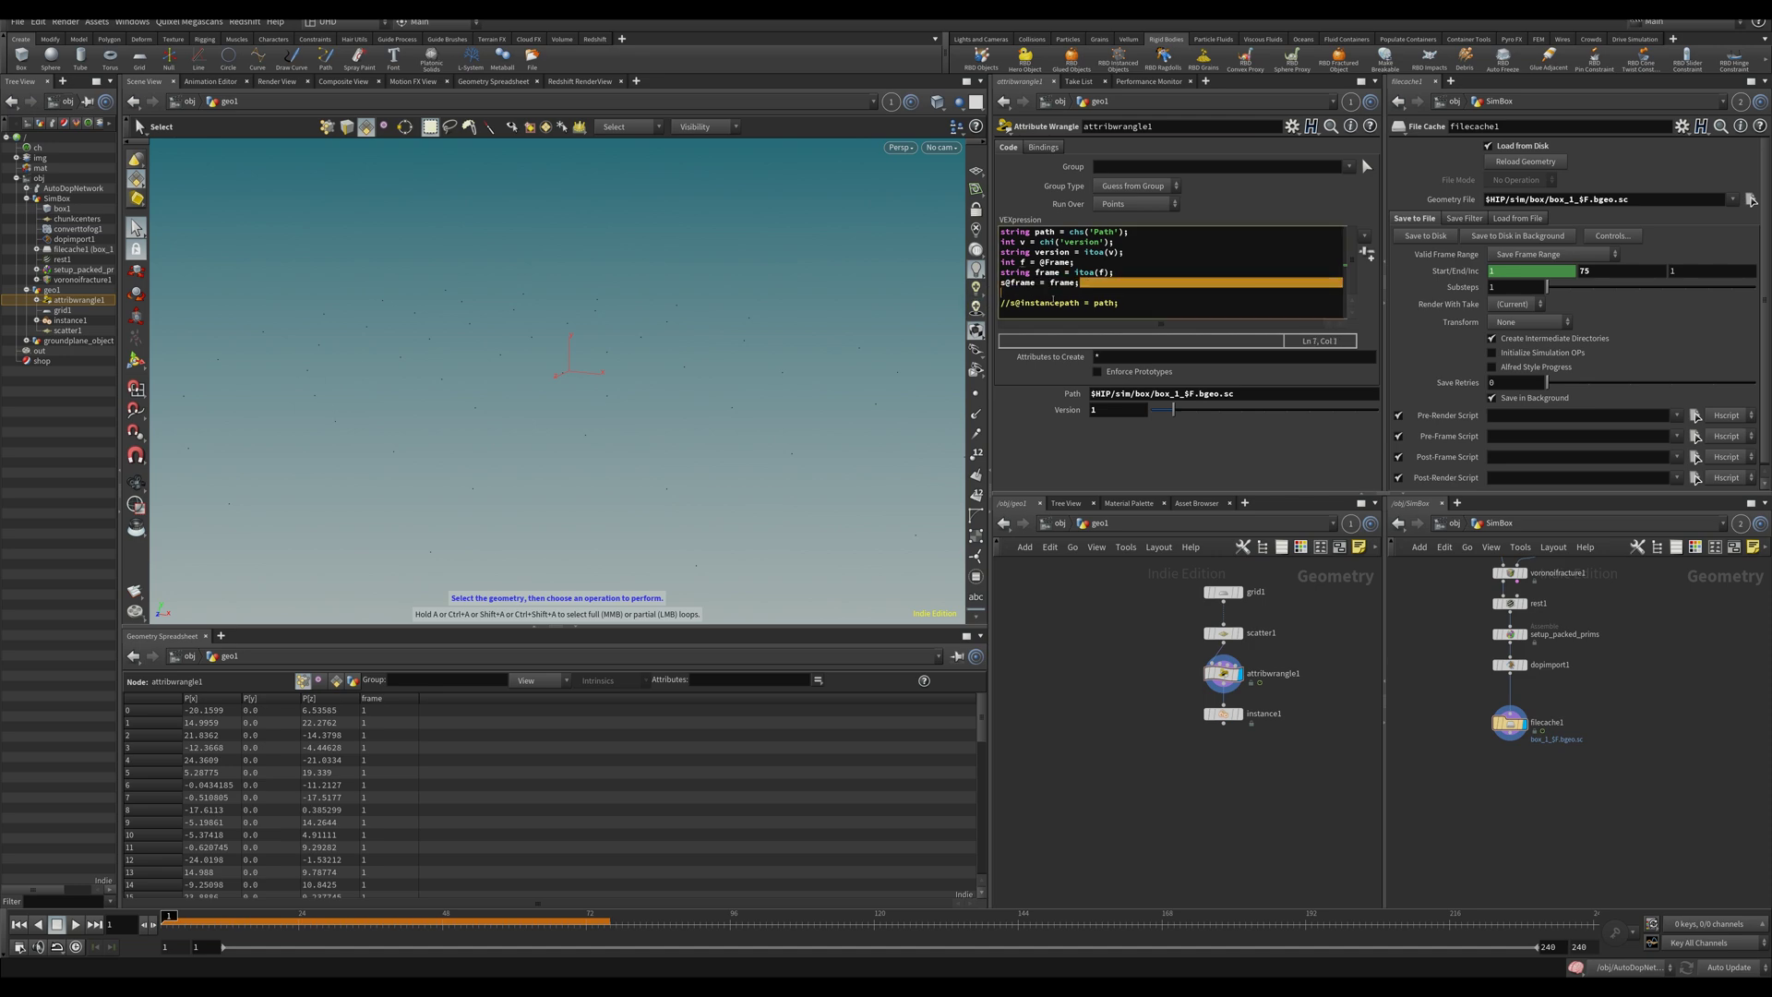
pyautogui.click(1090, 282)
pyautogui.moveTo(1090, 282); pyautogui.dragTo(1000, 283)
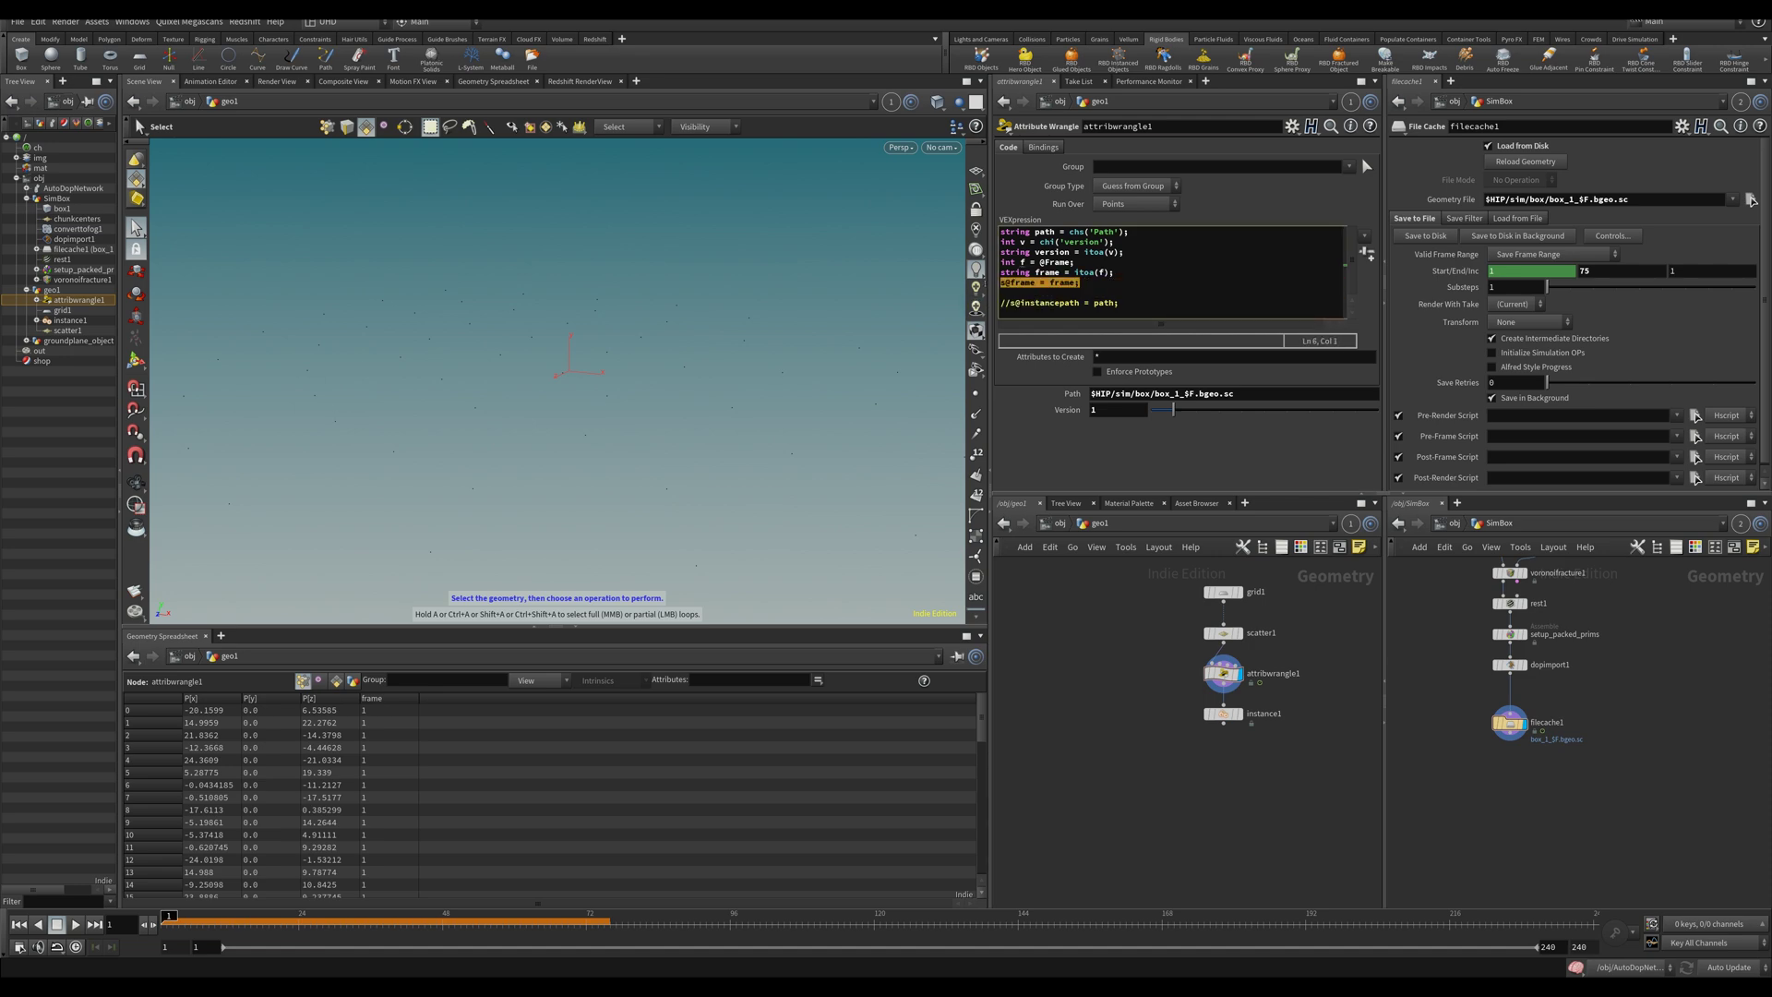
pyautogui.press('BackSpace')
pyautogui.press('BackSpace')
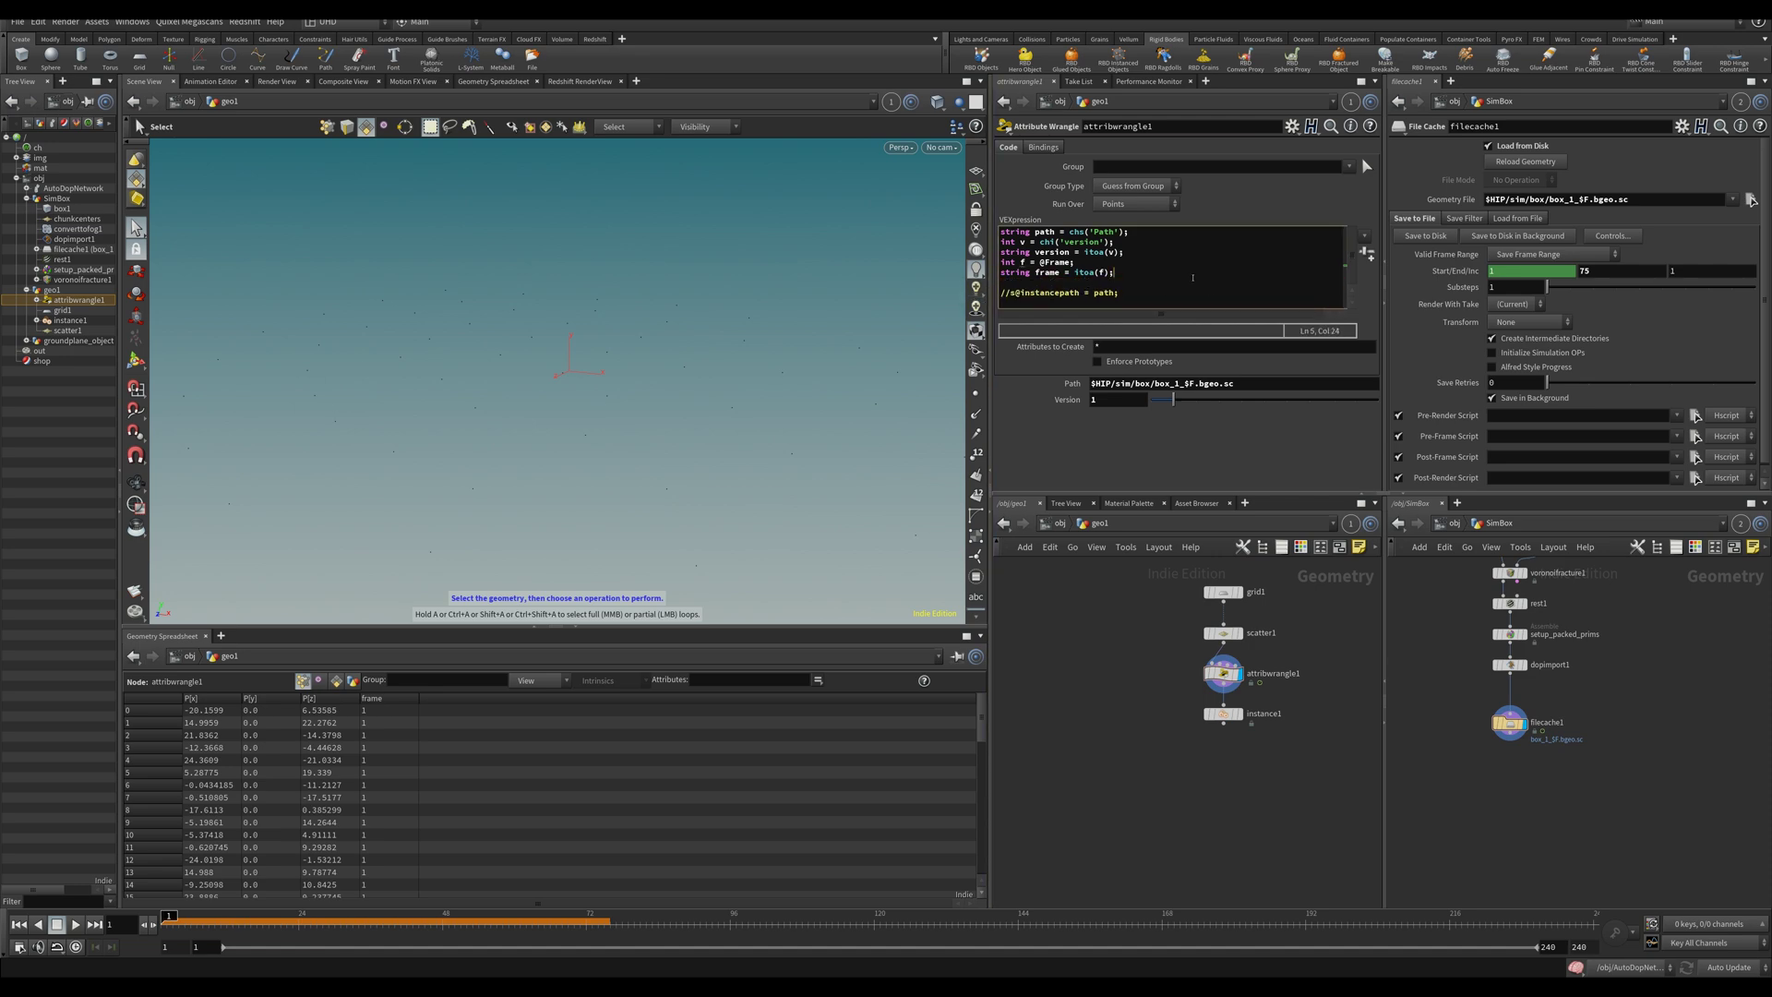
pyautogui.press('Return')
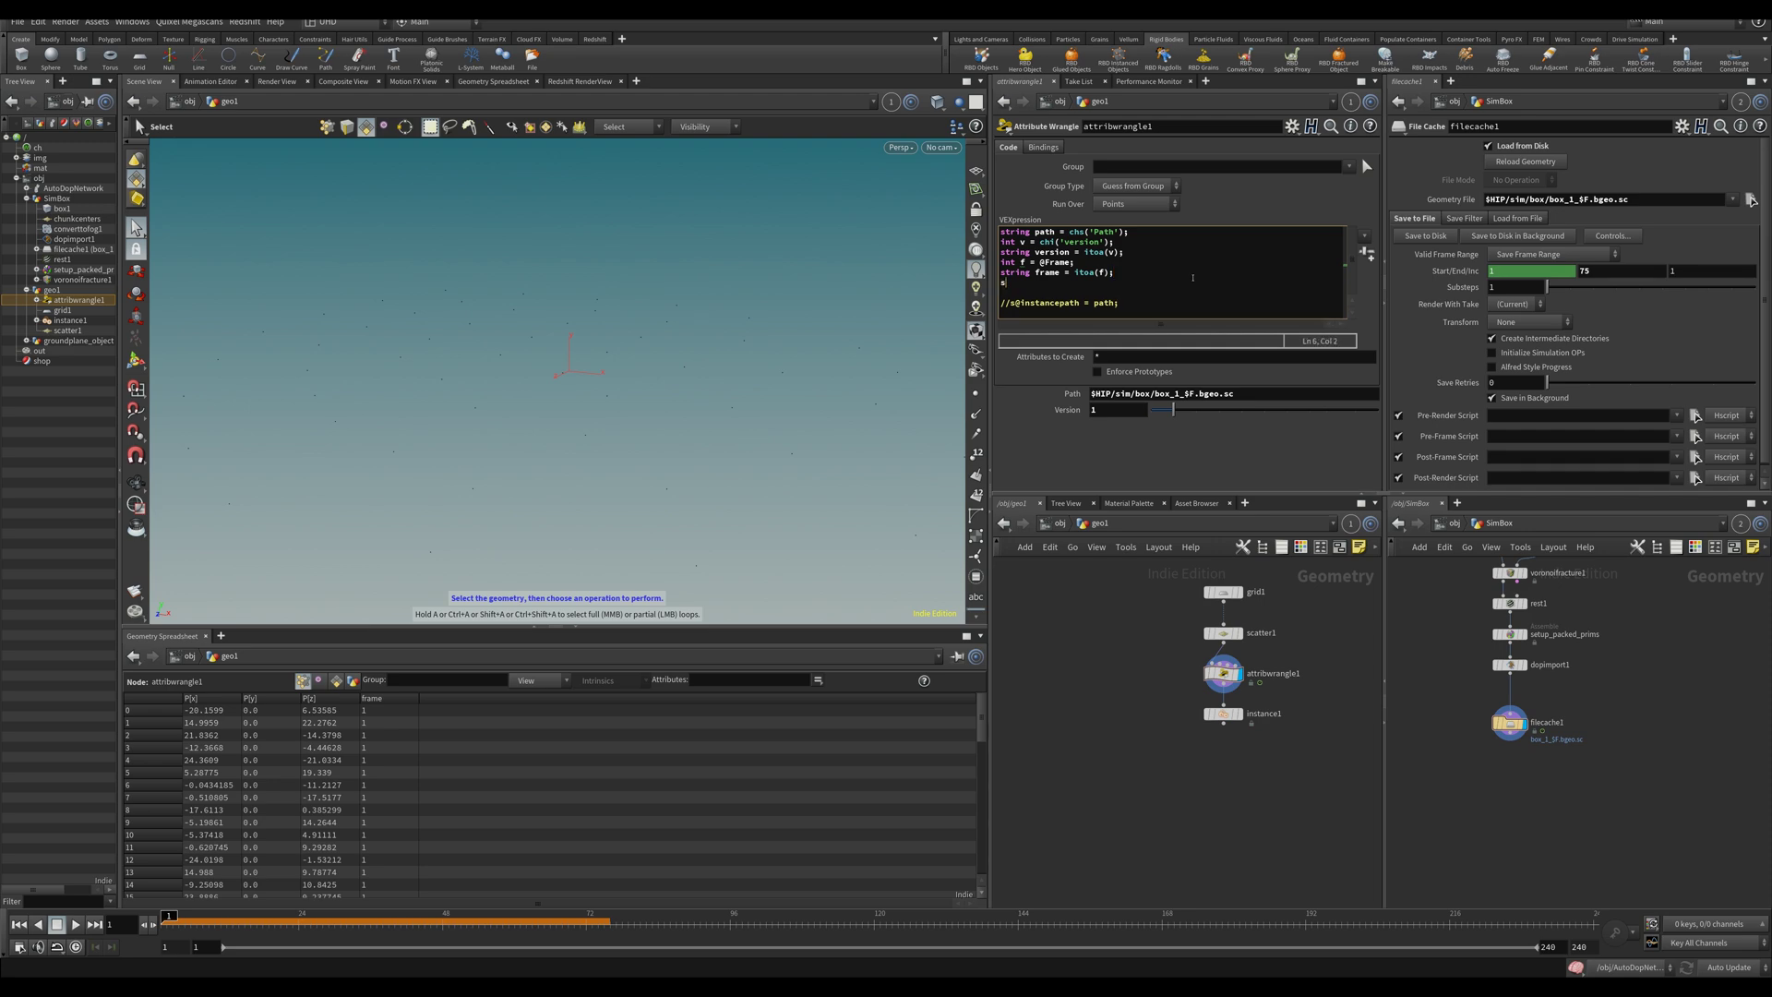
pyautogui.write('string ext = ".bgeo.sc";')
# Save, uncomment the instancepath line, and replace its path value with concat.
pyautogui.hotkey('ctrl', 's')
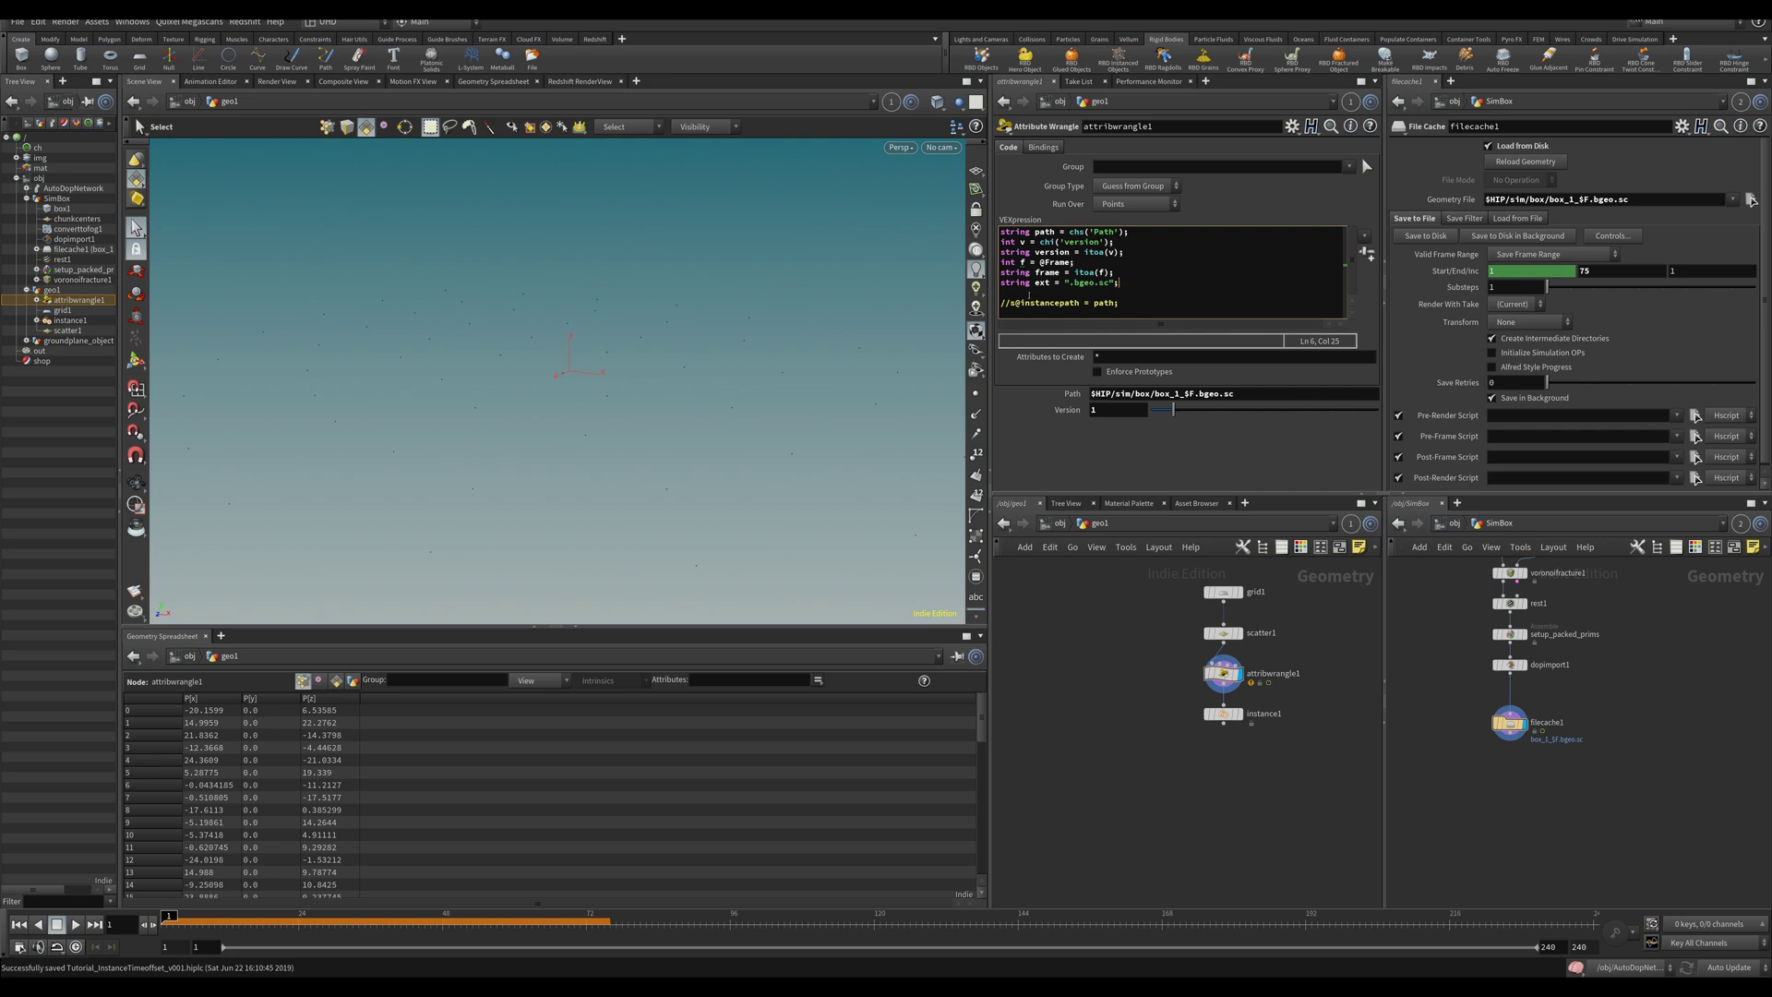
pyautogui.click(1002, 303)
pyautogui.press('Delete')
pyautogui.press('Delete')
pyautogui.moveTo(1084, 302); pyautogui.dragTo(1111, 302)
pyautogui.press('BackSpace')
pyautogui.write('concat')
# Trim the Path parameter down to $HIP/sim/box/box_.
pyautogui.click(1176, 394)
pyautogui.hotkey('shift', 'End')
pyautogui.press('Delete')
# Complete s@instancepath = concat(path,version,"_",frame,ext);, fixing the typos.
pyautogui.click(1125, 303)
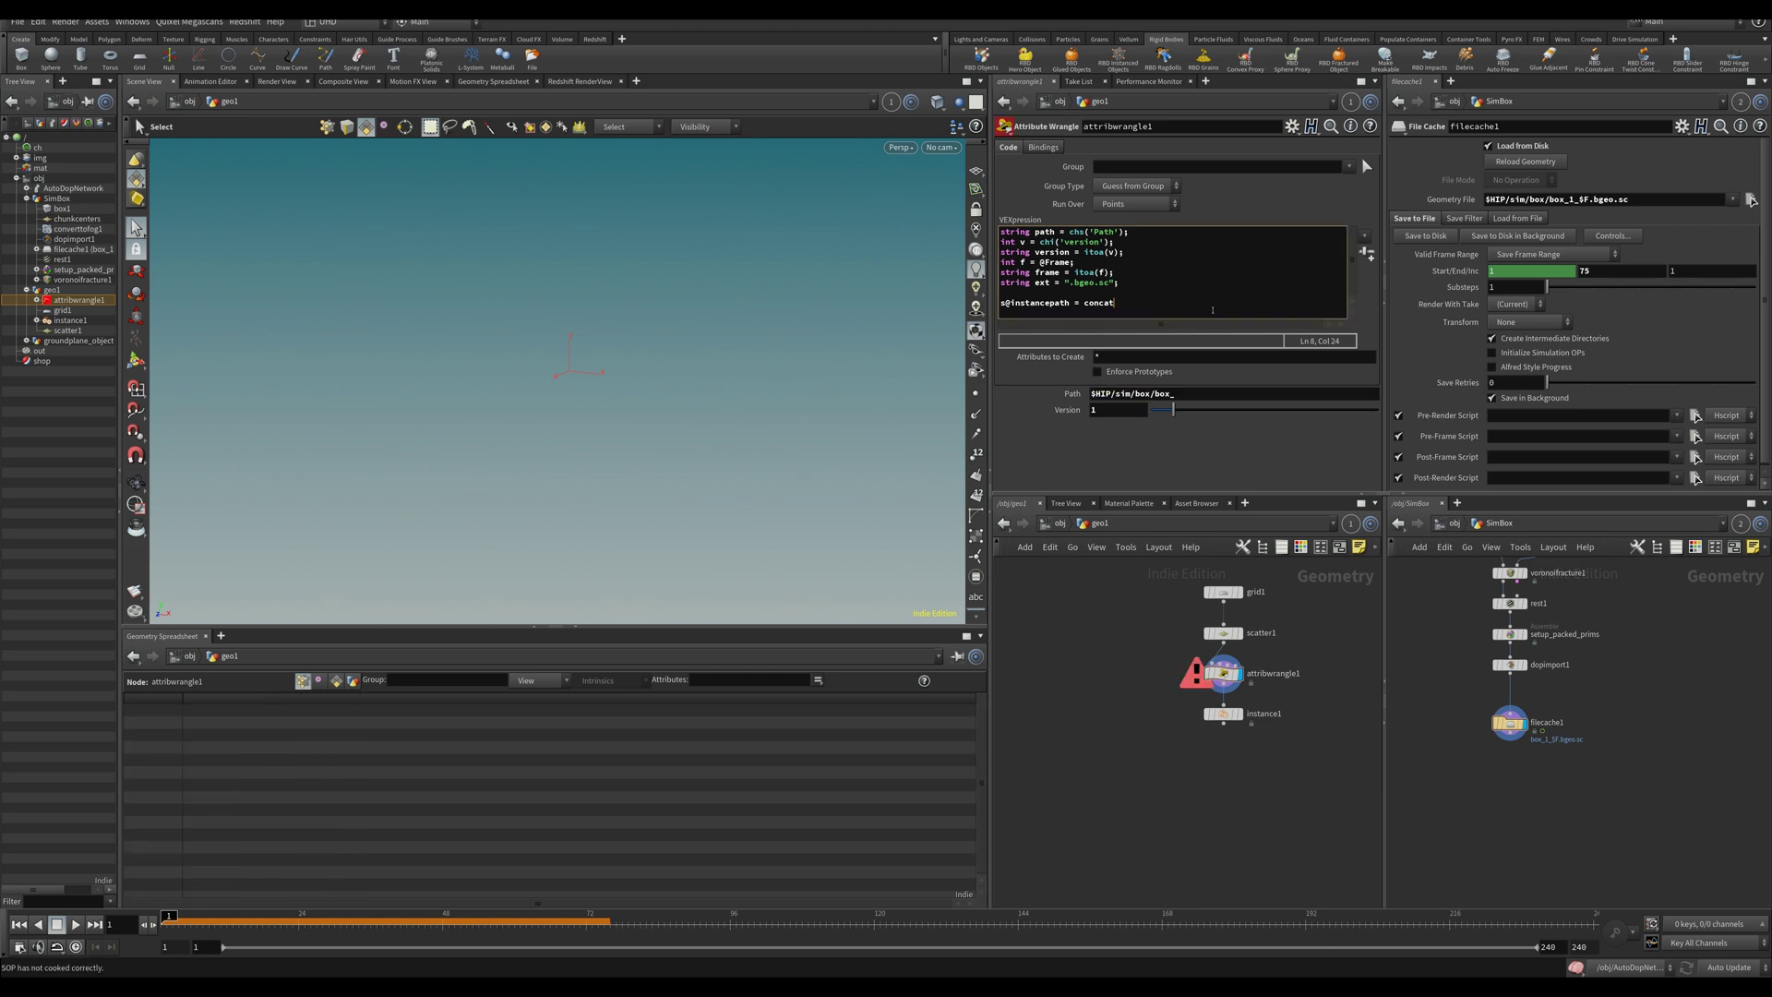
pyautogui.write('(path,version,fra')
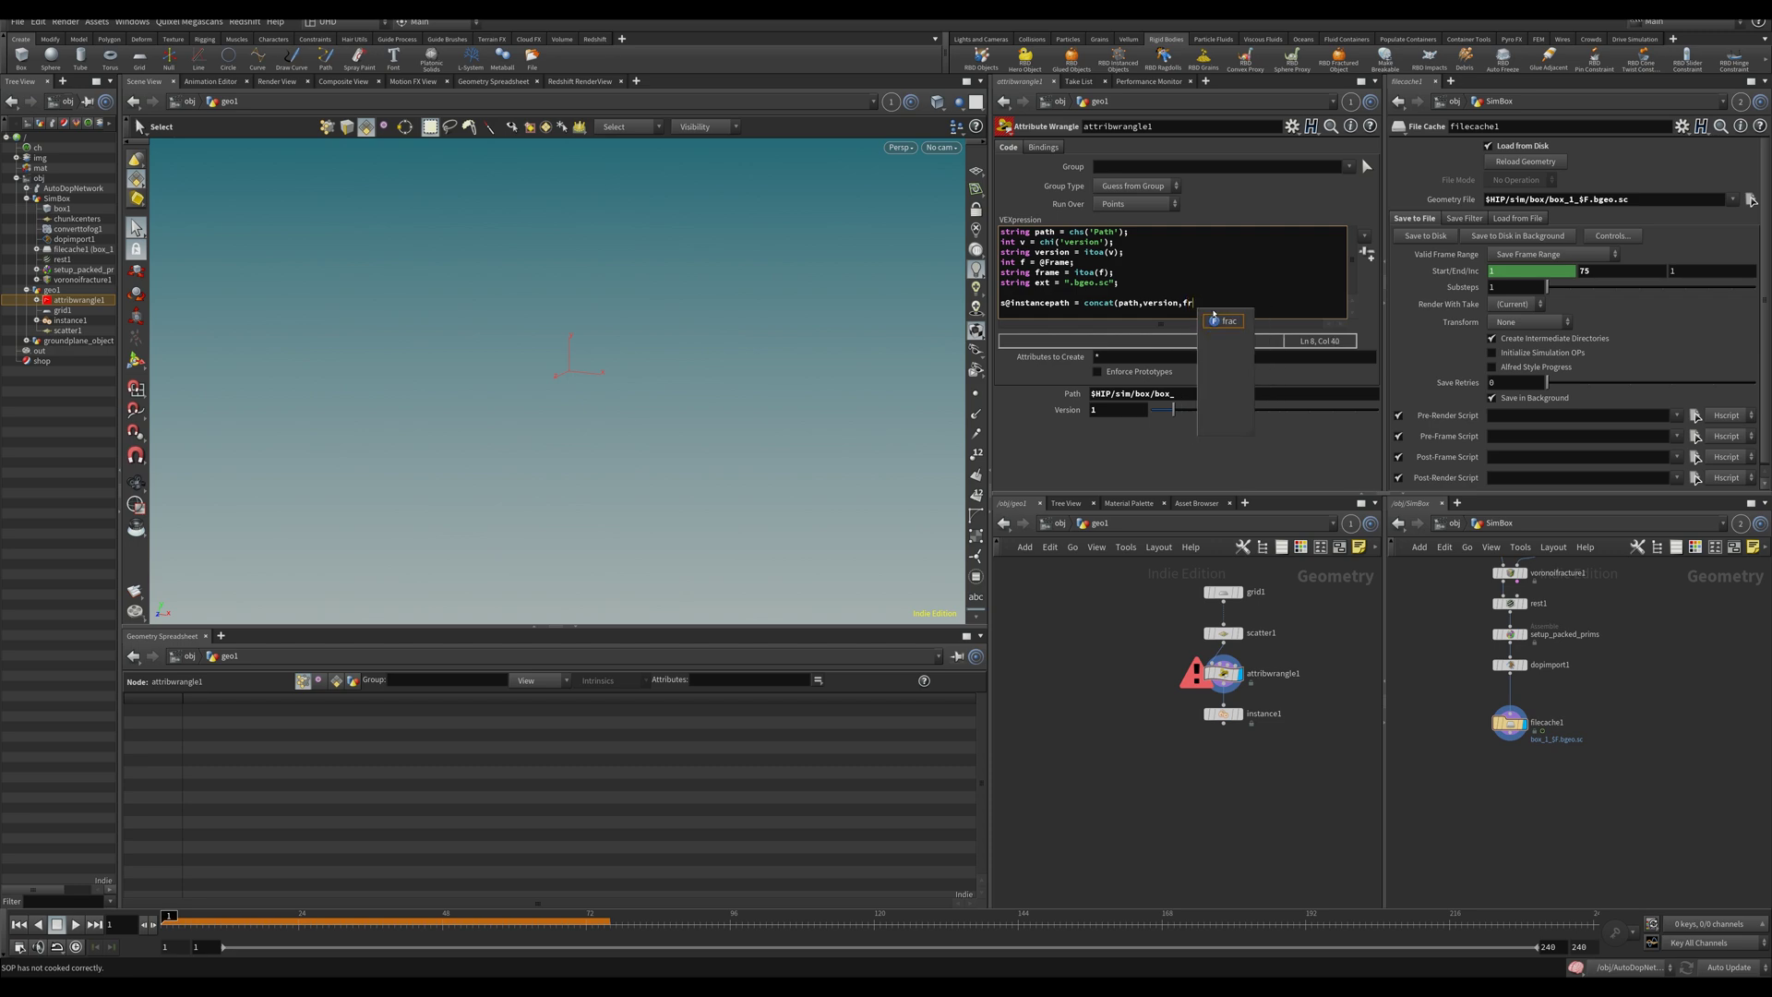
pyautogui.press('BackSpace')
pyautogui.press('BackSpace')
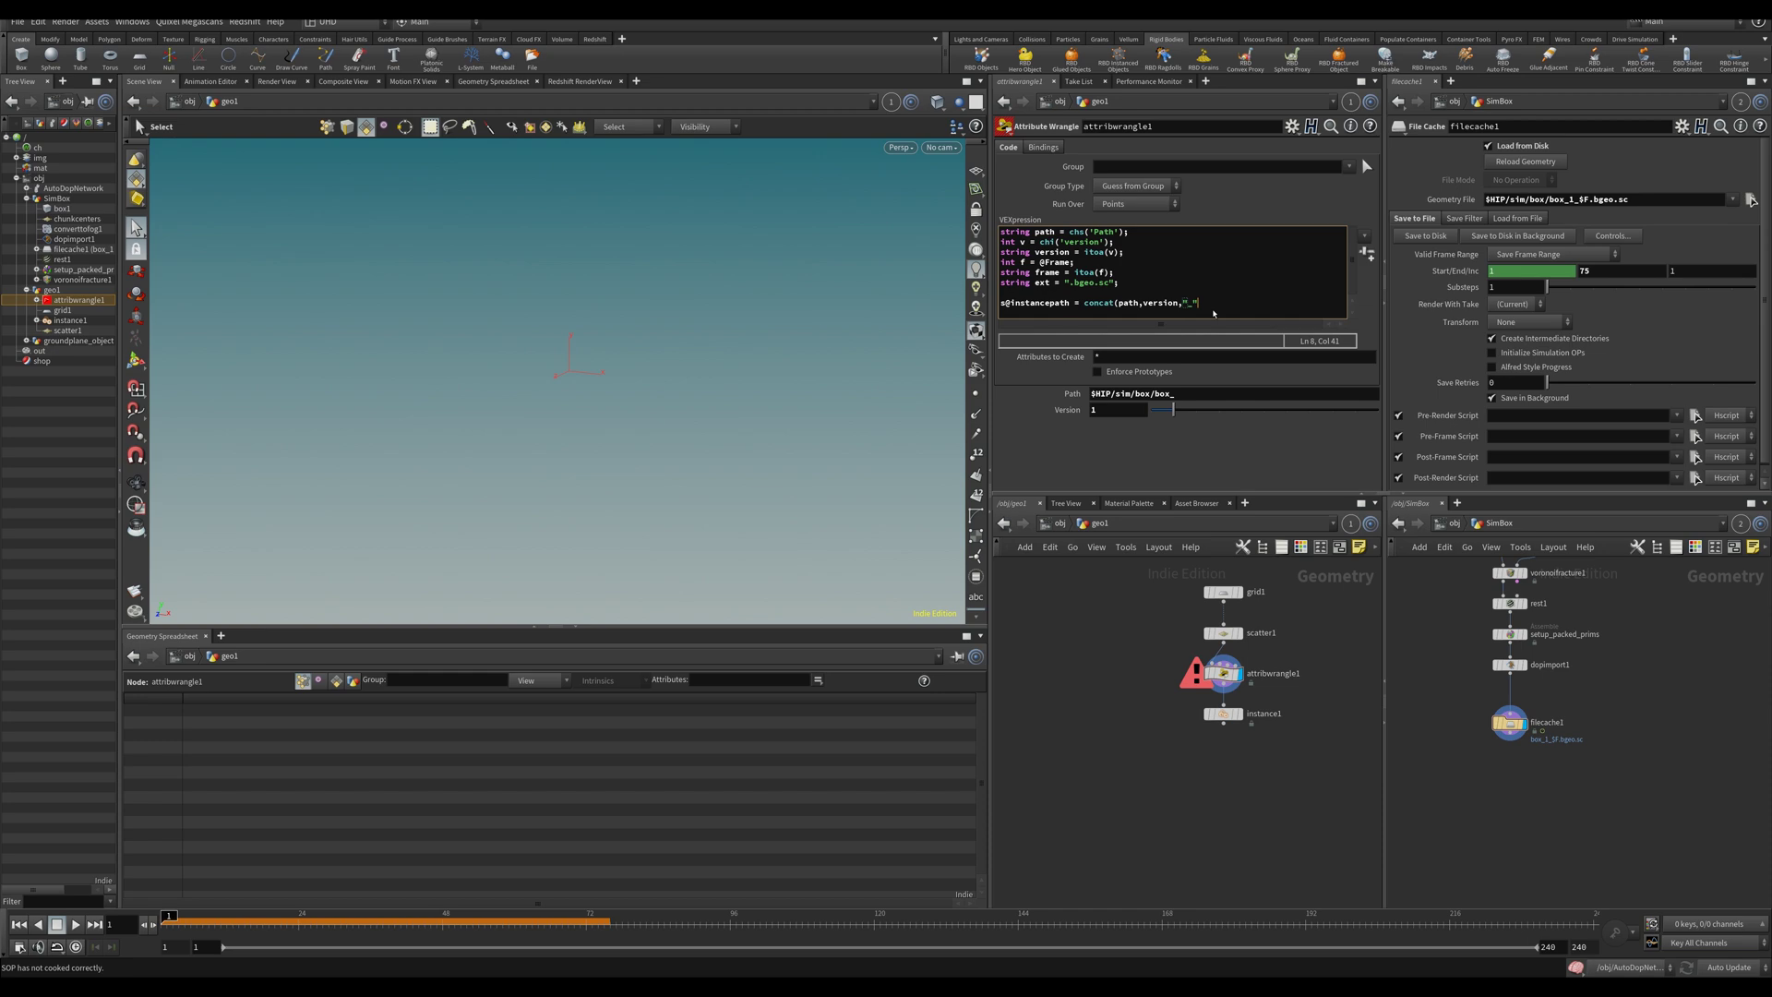
pyautogui.write('"_",fra')
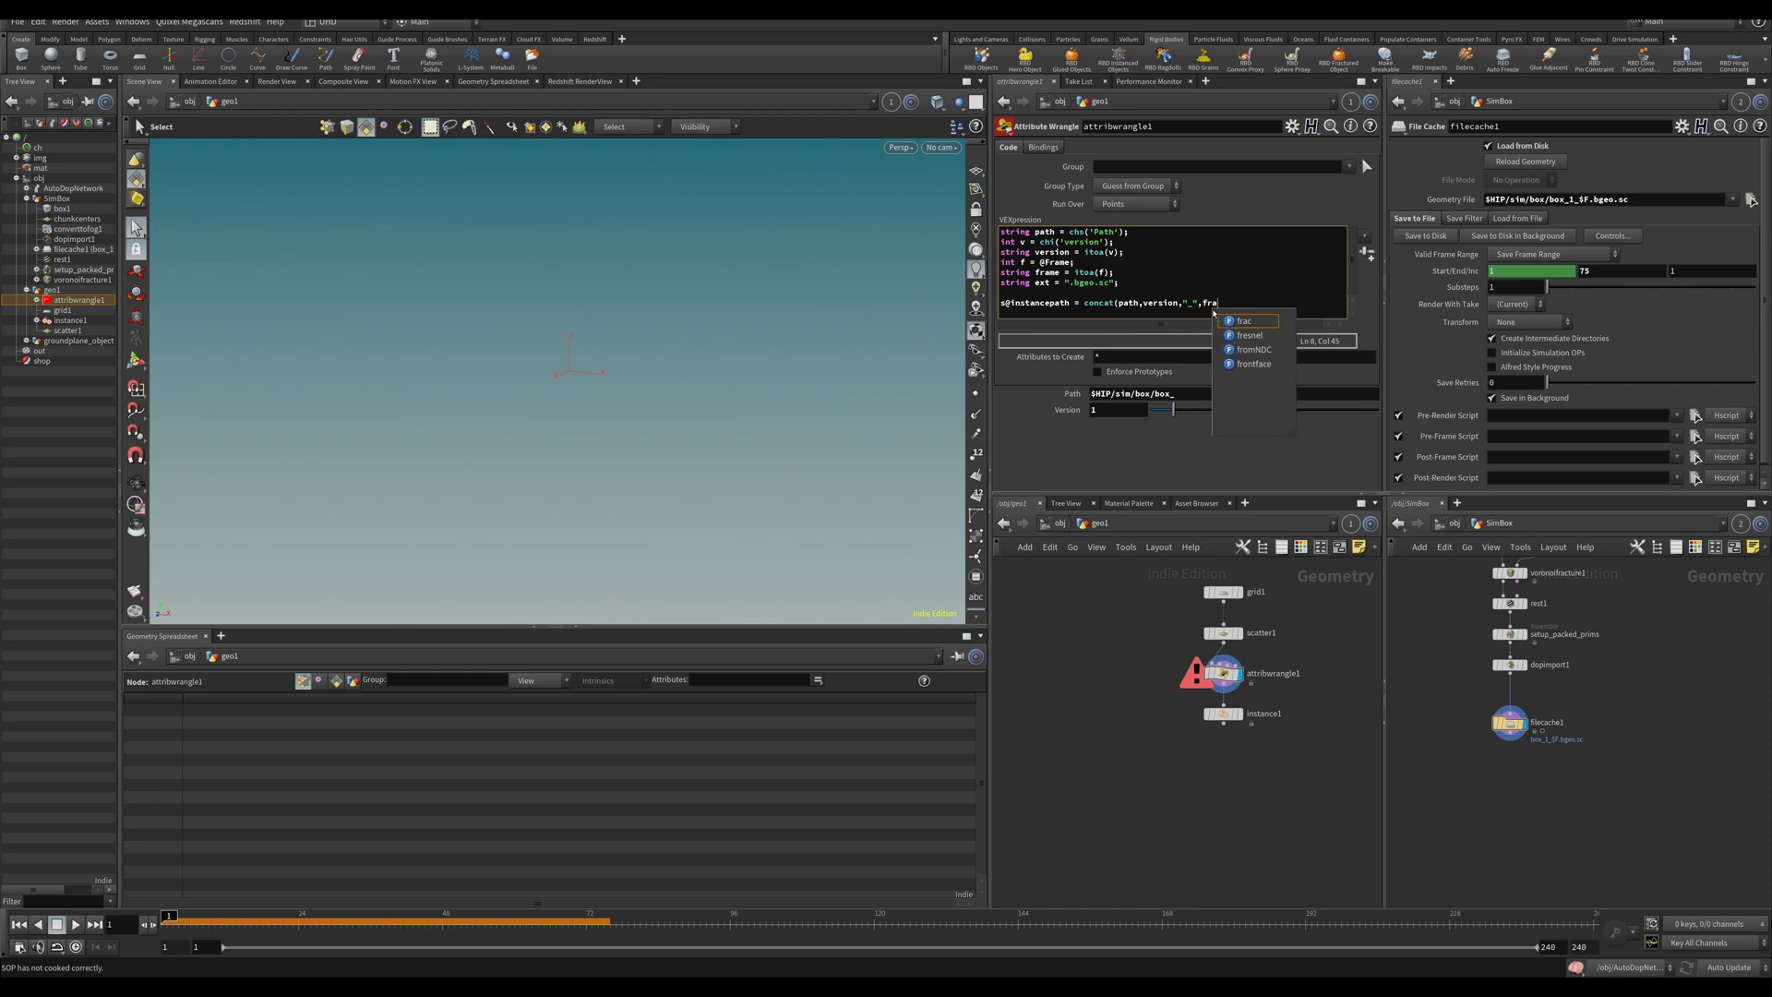
pyautogui.write('me,')
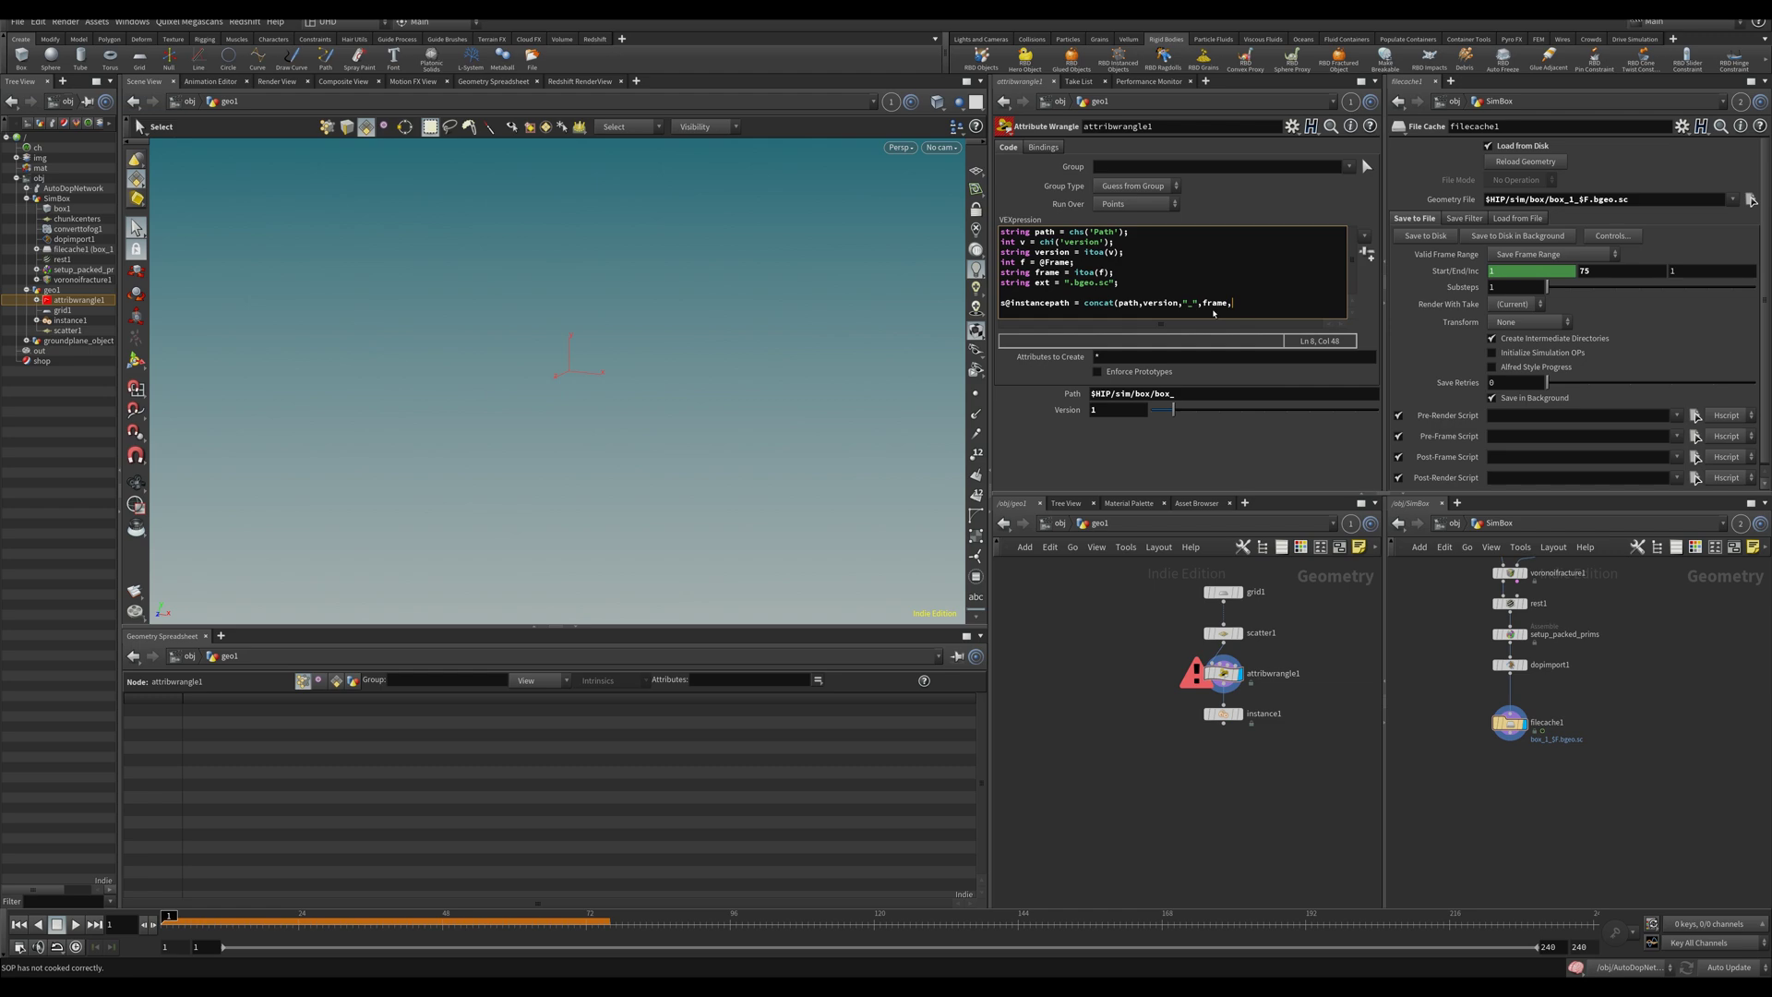
pyautogui.write('exr);')
pyautogui.press('BackSpace')
pyautogui.press('BackSpace')
pyautogui.write('t);')
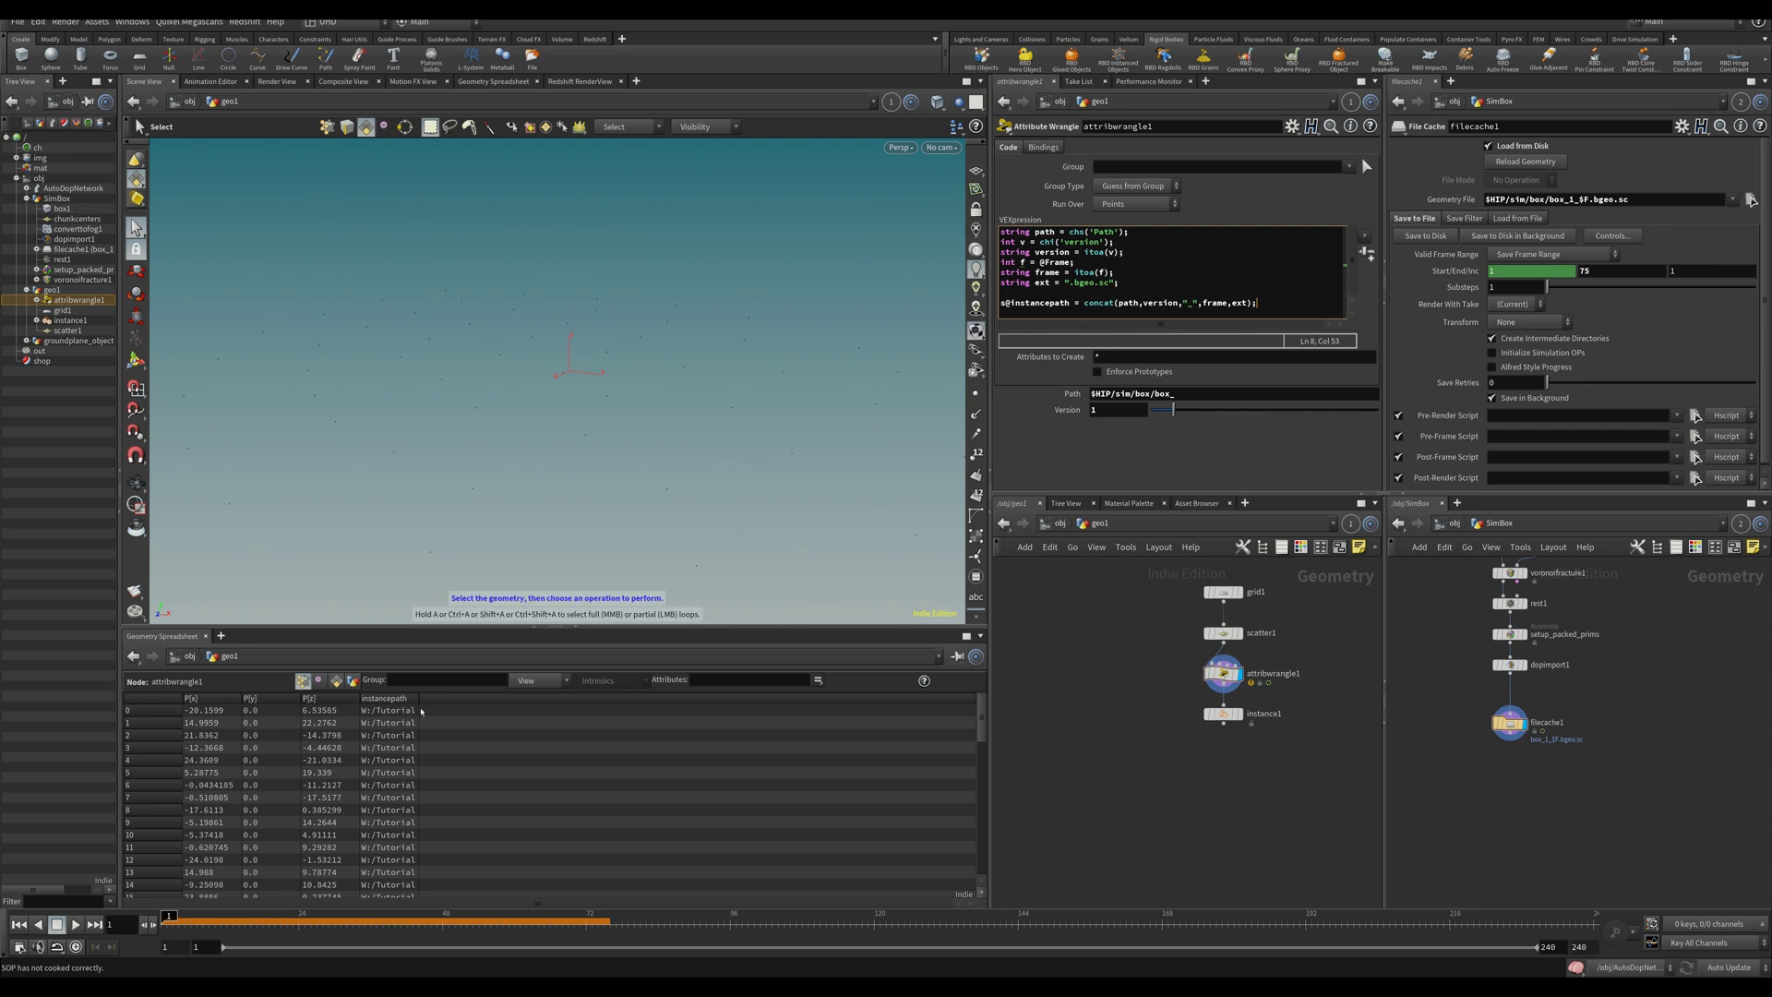
# Check the full instancepath values, display instance1, and scrub to frame 24 and back to frame 1.
pyautogui.moveTo(420, 699); pyautogui.dragTo(811, 689)
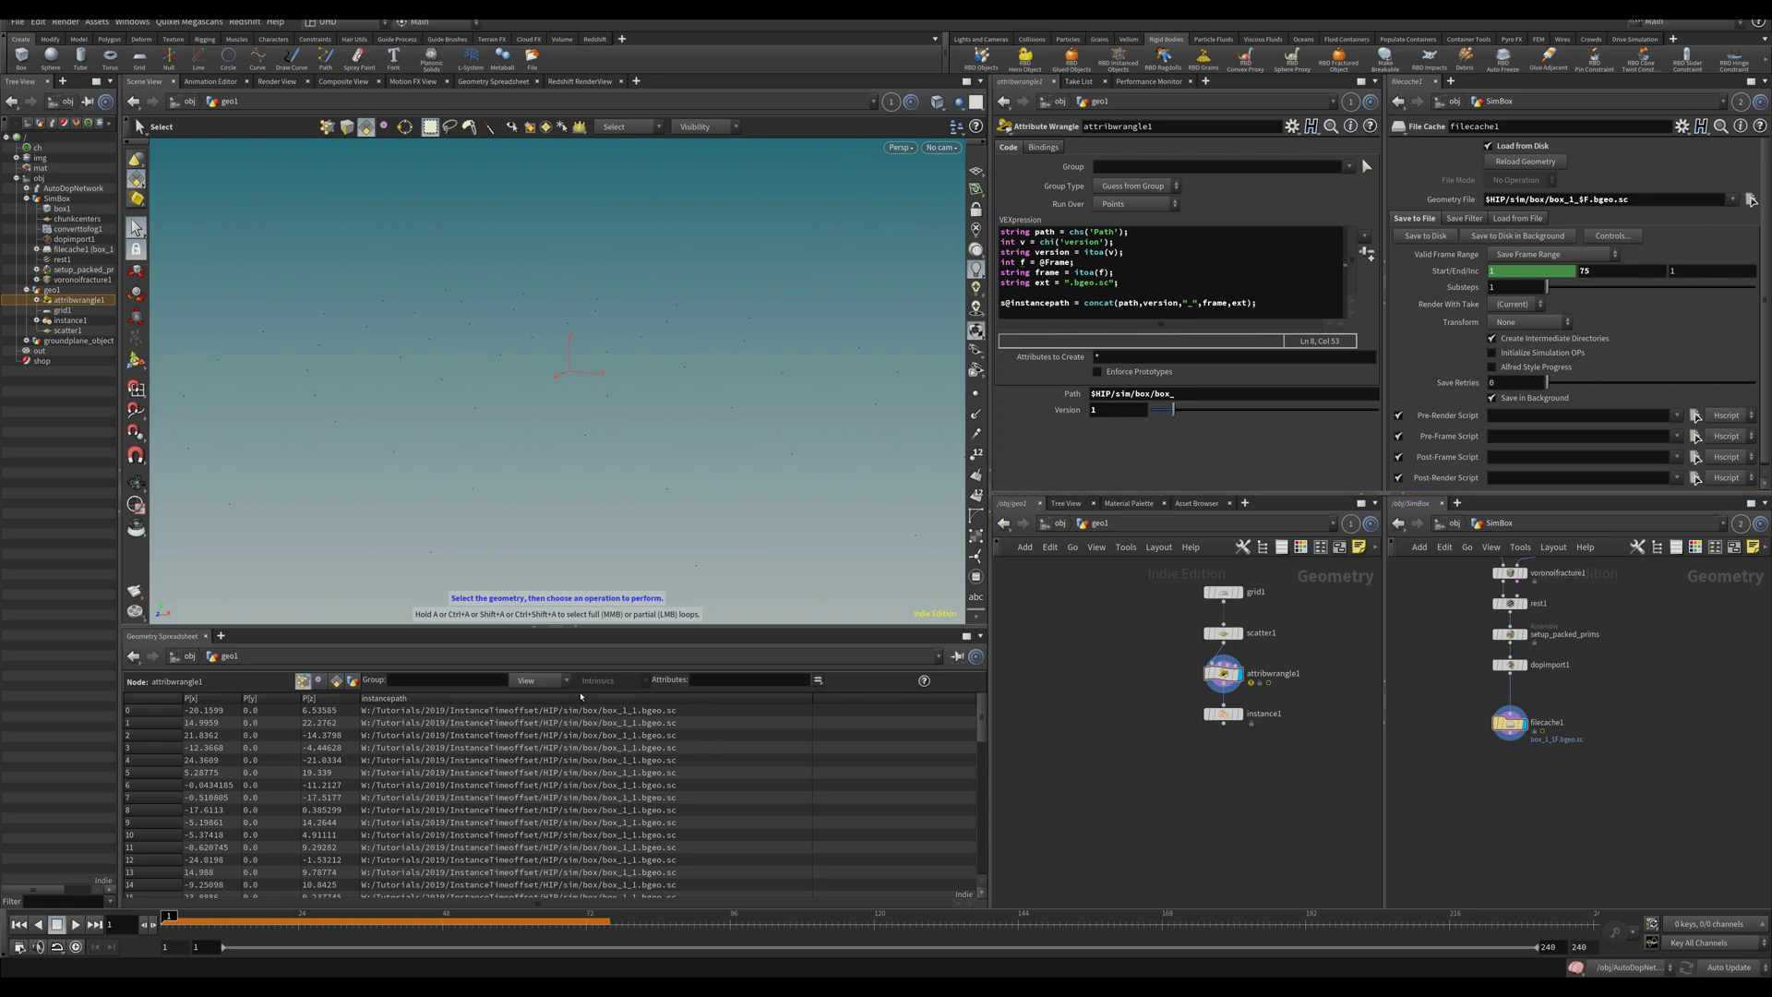
pyautogui.click(1237, 713)
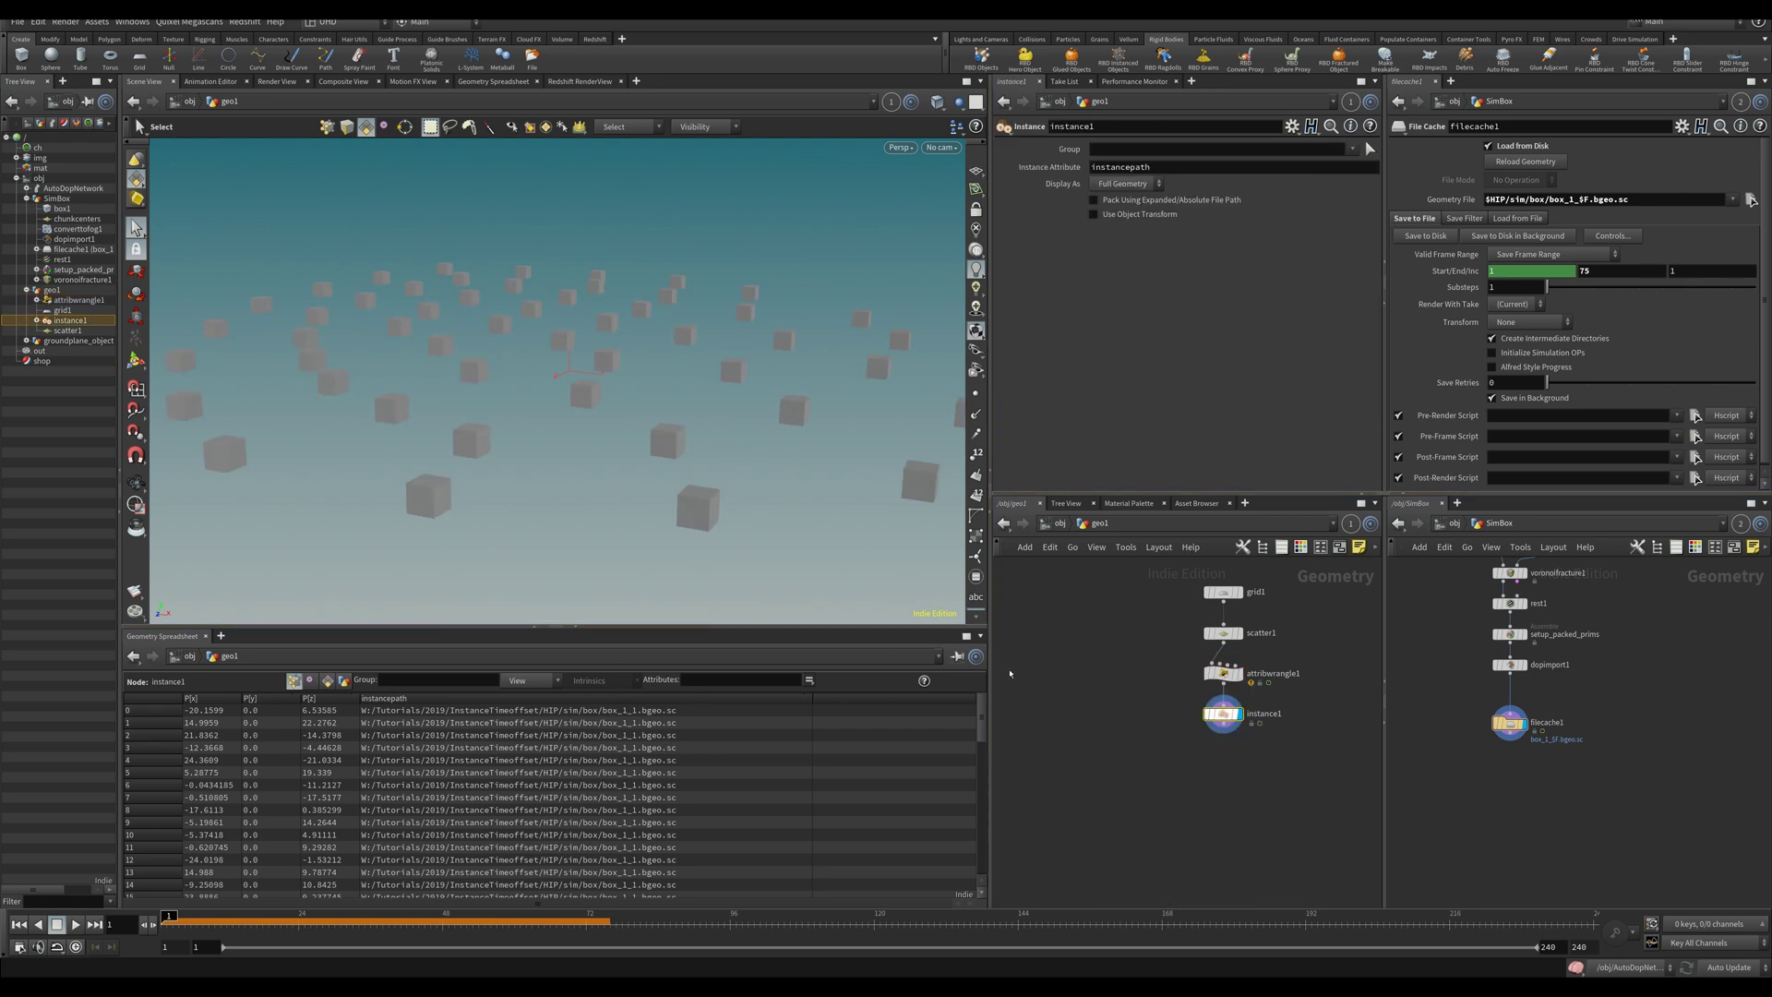
pyautogui.moveTo(185, 916)
pyautogui.mouseDown()
pyautogui.moveTo(526, 916)
pyautogui.moveTo(298, 917)
pyautogui.mouseUp()
pyautogui.hotkey('ctrl', 'Up')
pyautogui.click(1224, 673)
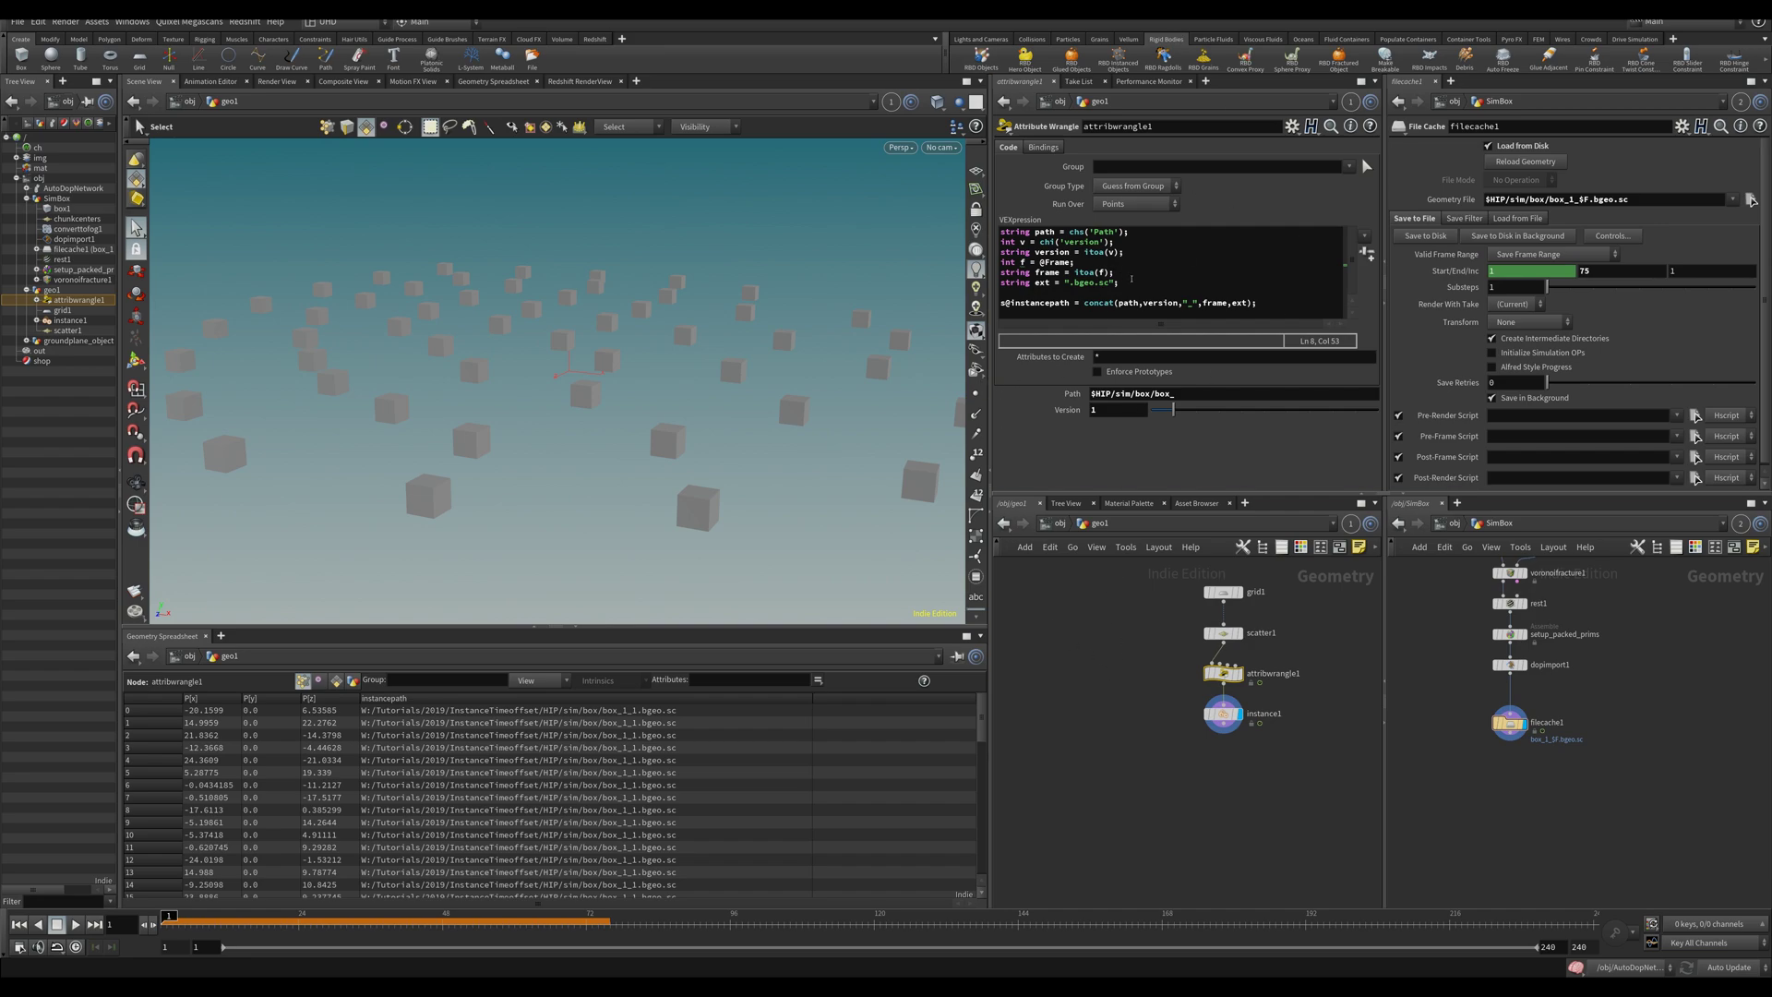
pyautogui.moveTo(1132, 278); pyautogui.dragTo(1002, 231)
pyautogui.click(1033, 263)
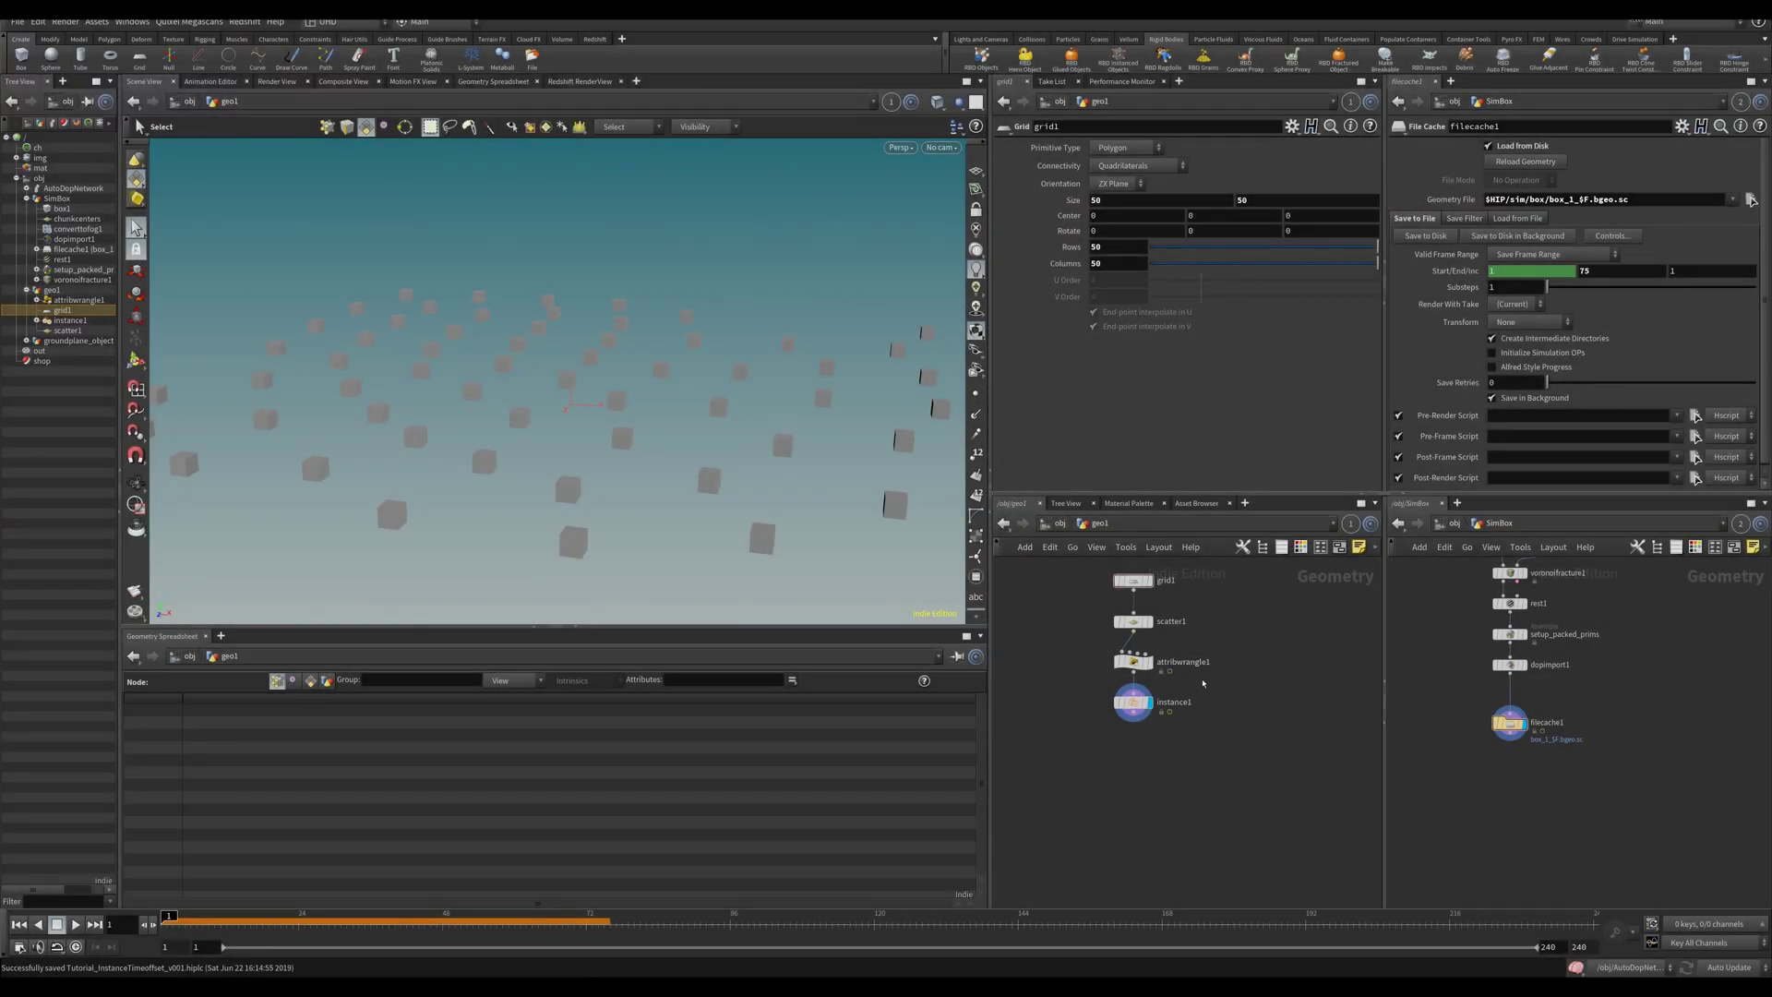
# Move grid1 up, display it, and add a sphere1 node beside it.
pyautogui.moveTo(1168, 648)
pyautogui.mouseDown()
pyautogui.moveTo(1169, 589)
pyautogui.moveTo(1170, 635)
pyautogui.mouseUp()
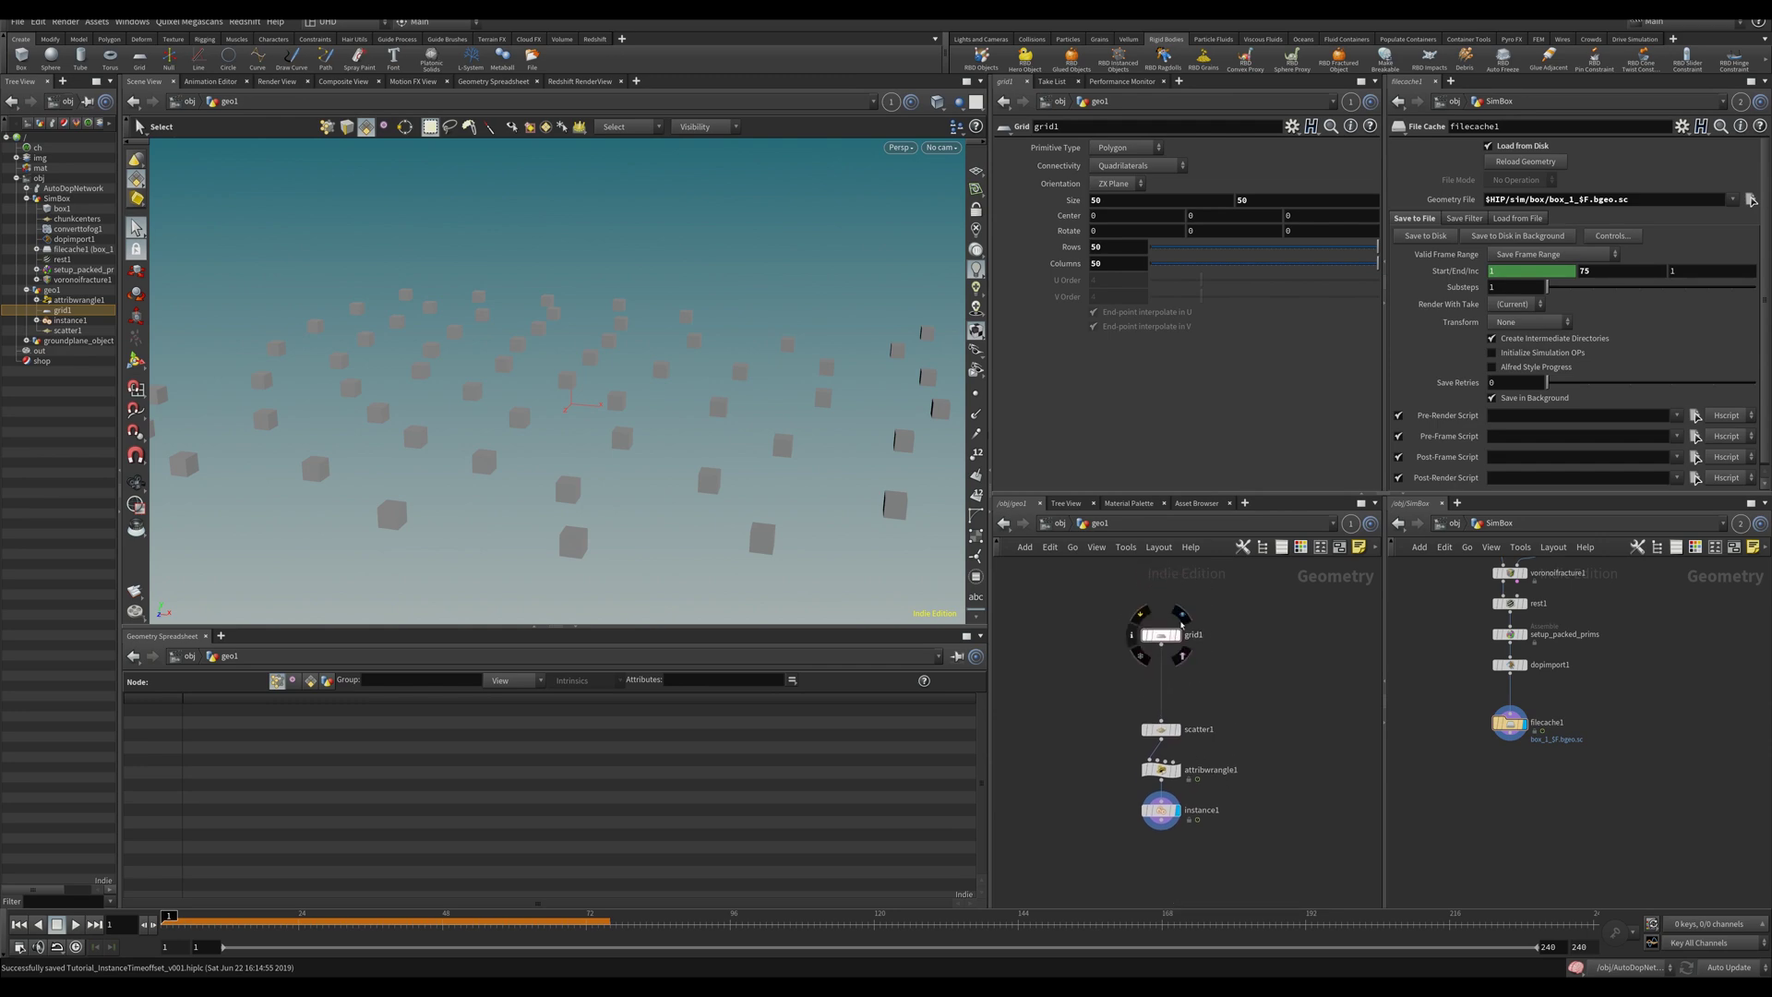
pyautogui.click(1176, 635)
pyautogui.press('Tab')
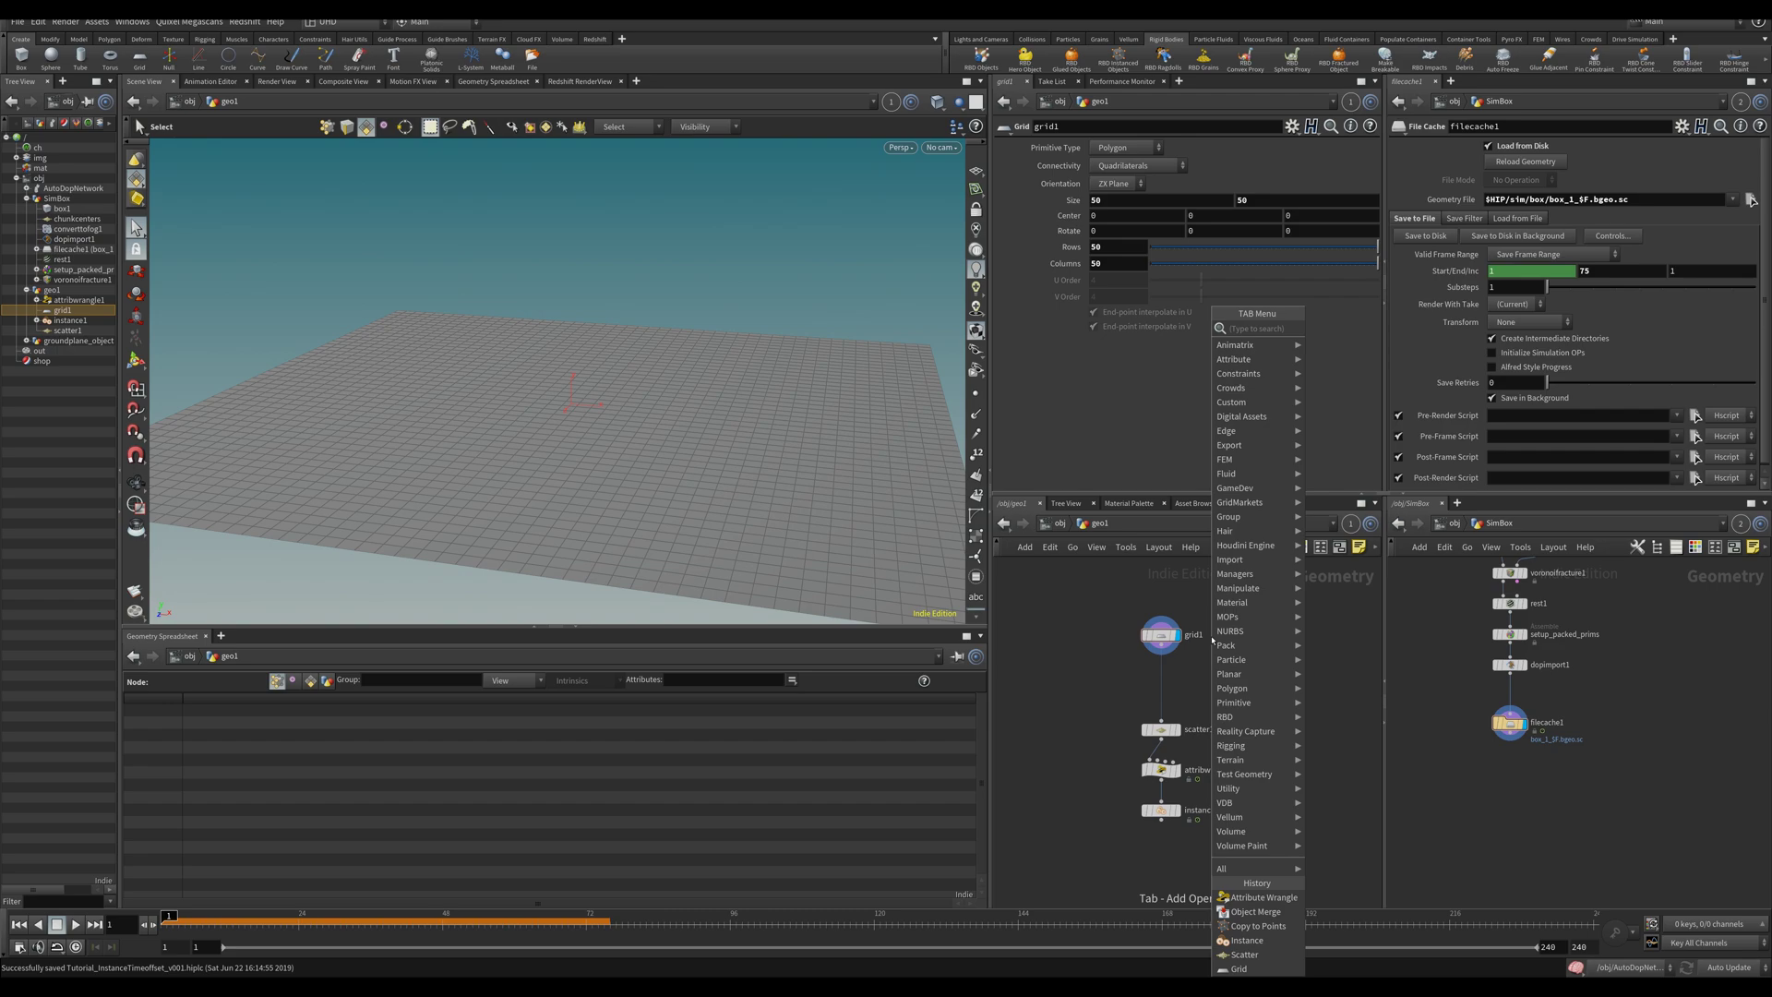
pyautogui.write('sphere')
pyautogui.press('Return')
pyautogui.click(1259, 651)
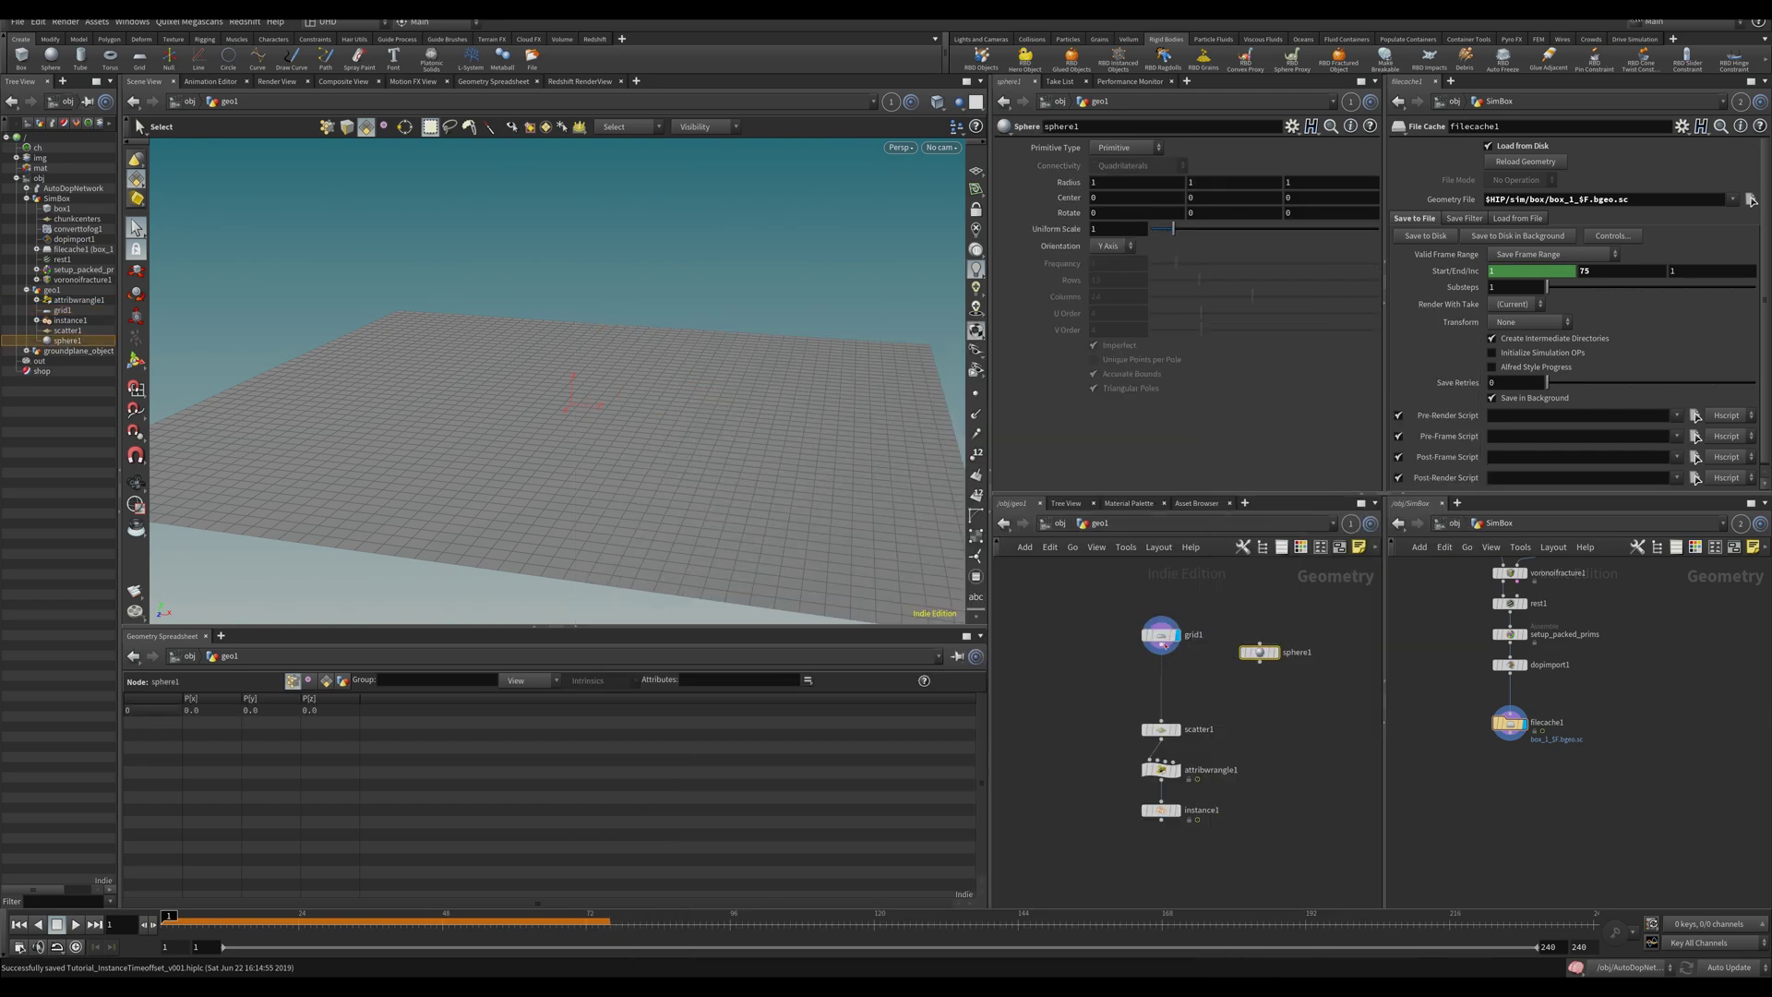
pyautogui.moveTo(1258, 651); pyautogui.dragTo(1271, 626)
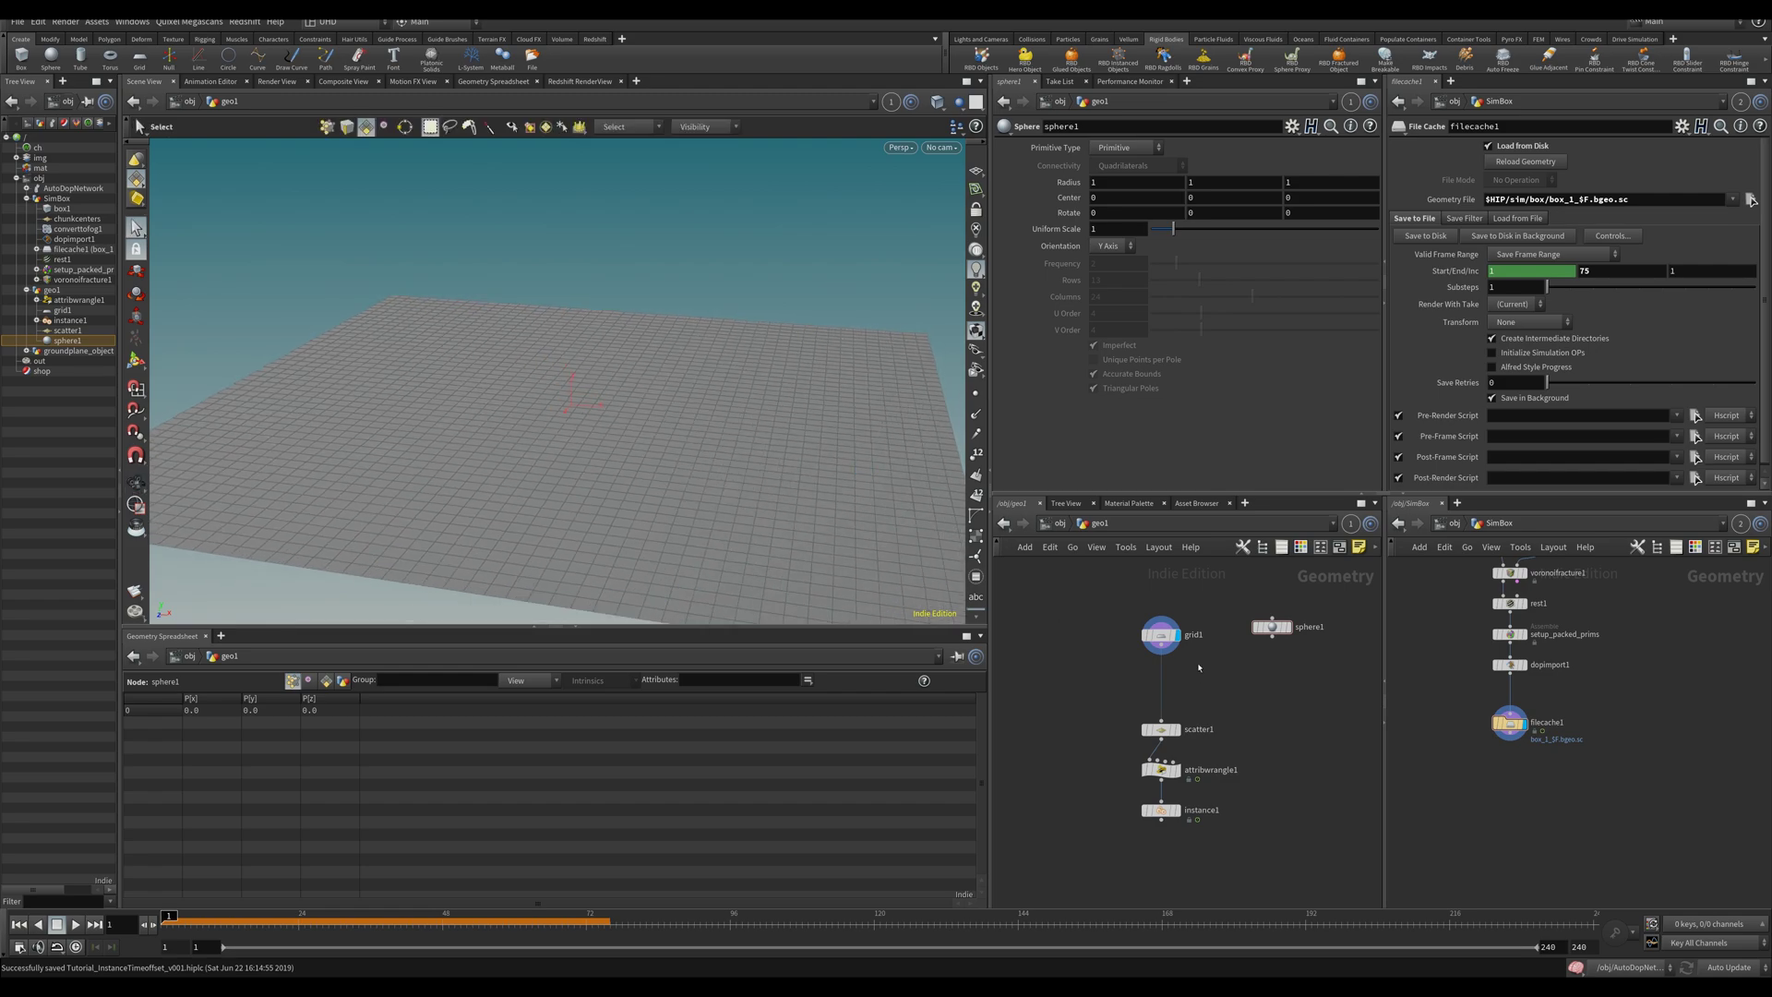
# Insert a Color node on the grid1–scatter1 wire, discarding a mistakenly added wrangle.
pyautogui.press('Tab')
pyautogui.click(1242, 679)
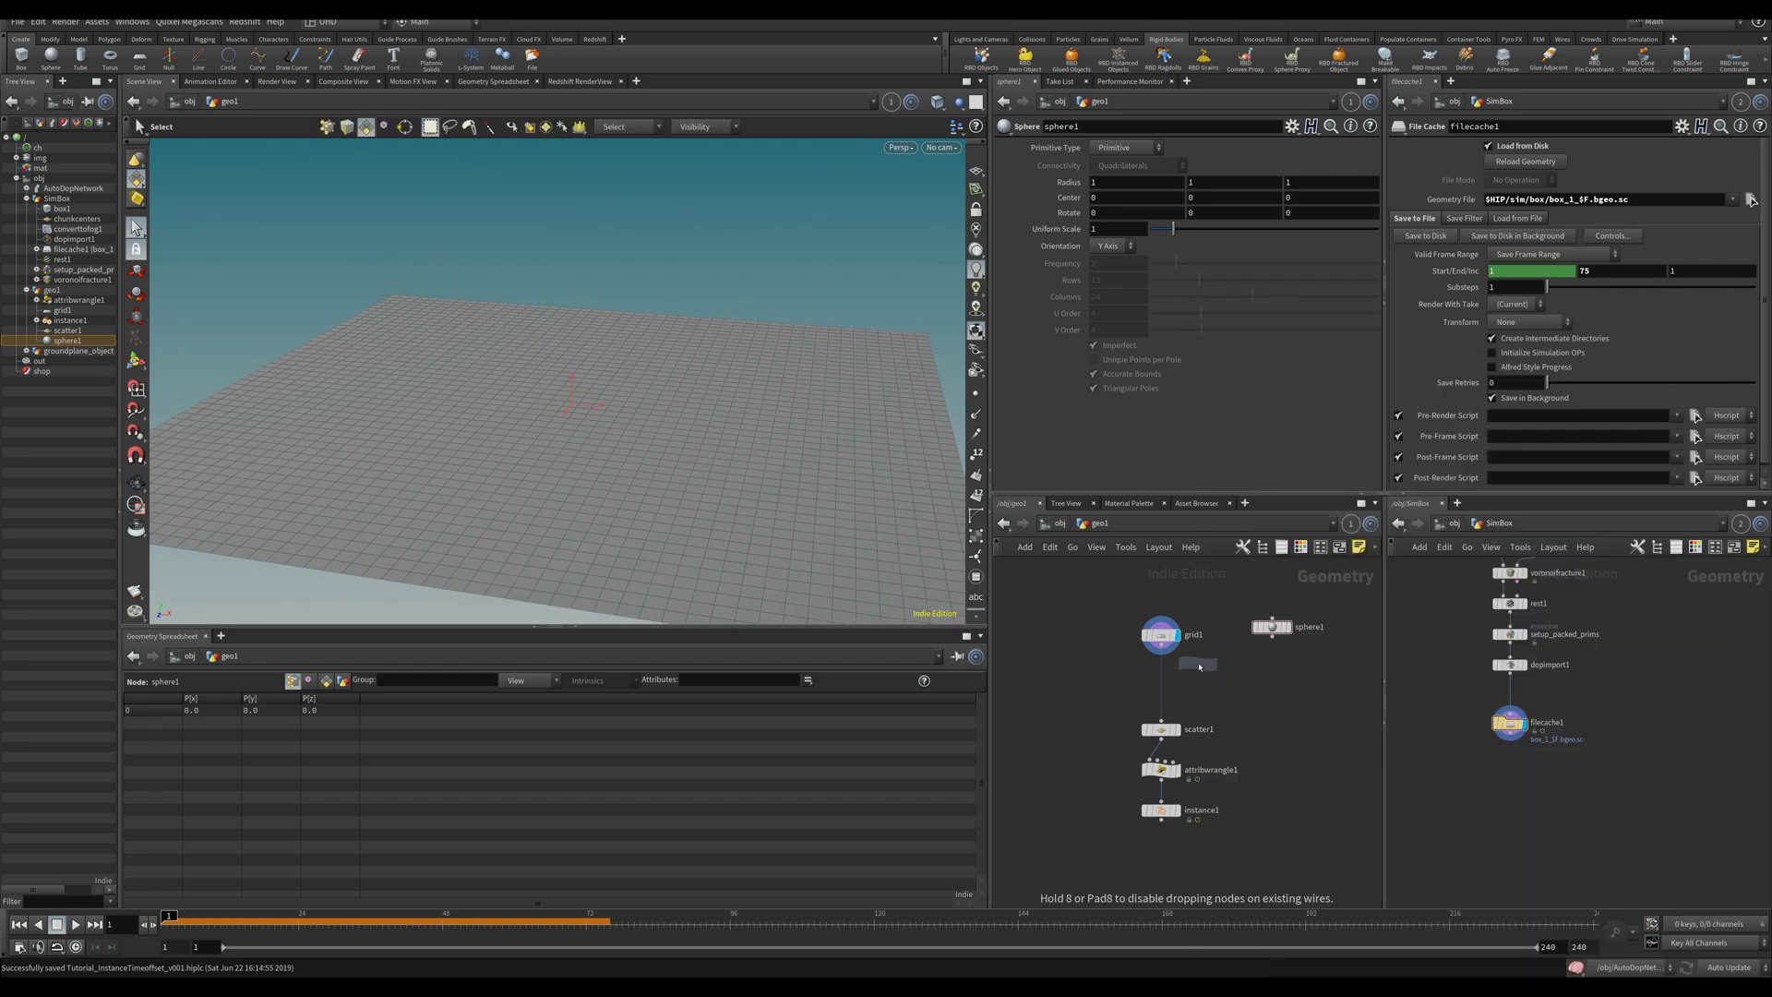
pyautogui.click(1256, 677)
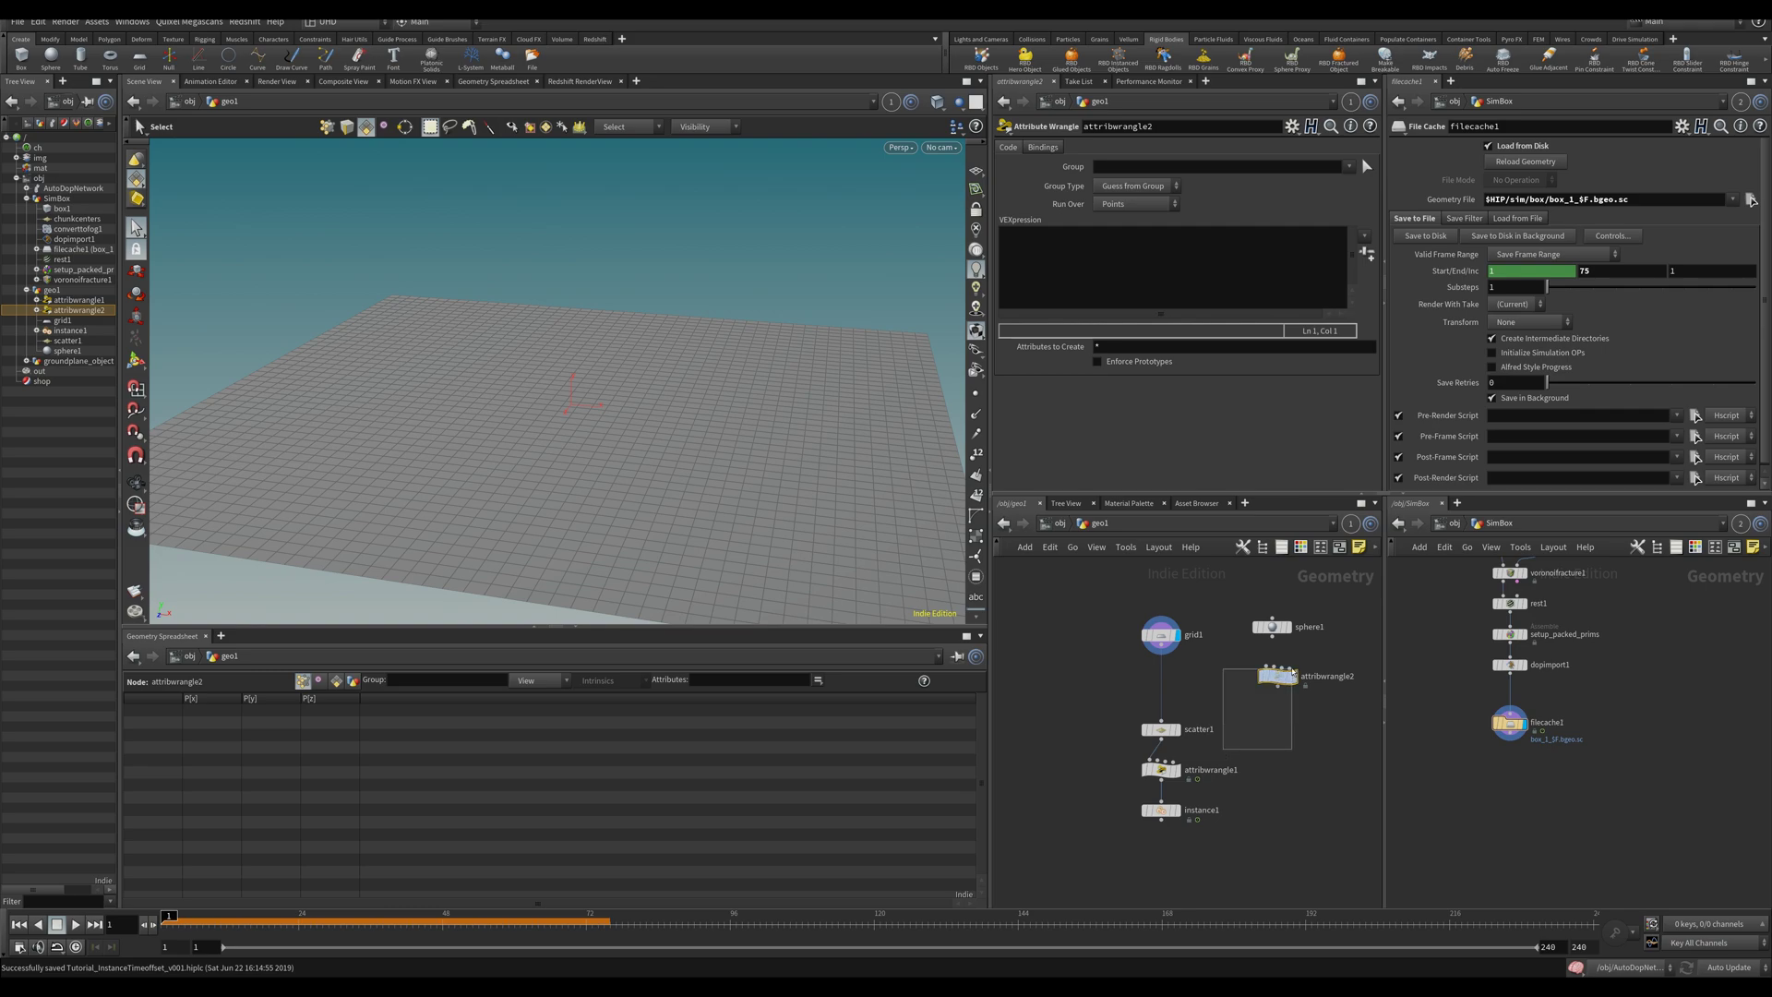
pyautogui.press('Delete')
pyautogui.press('Tab')
pyautogui.click(1366, 572)
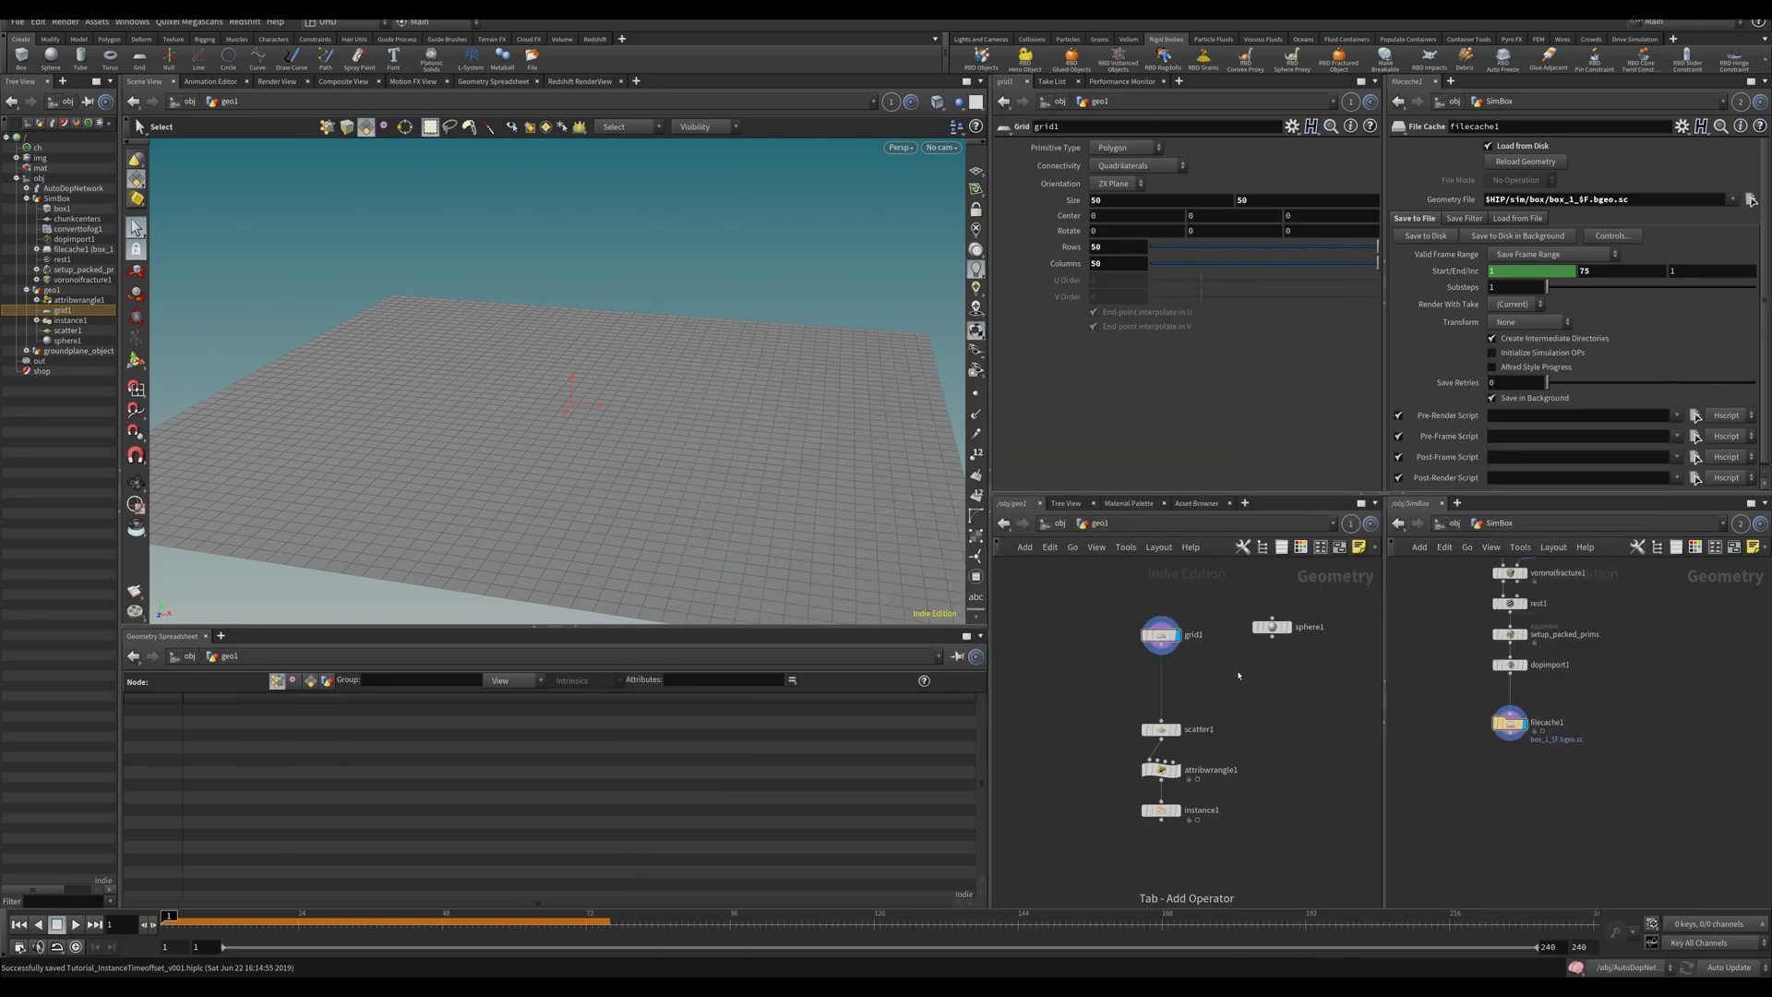
pyautogui.click(1163, 674)
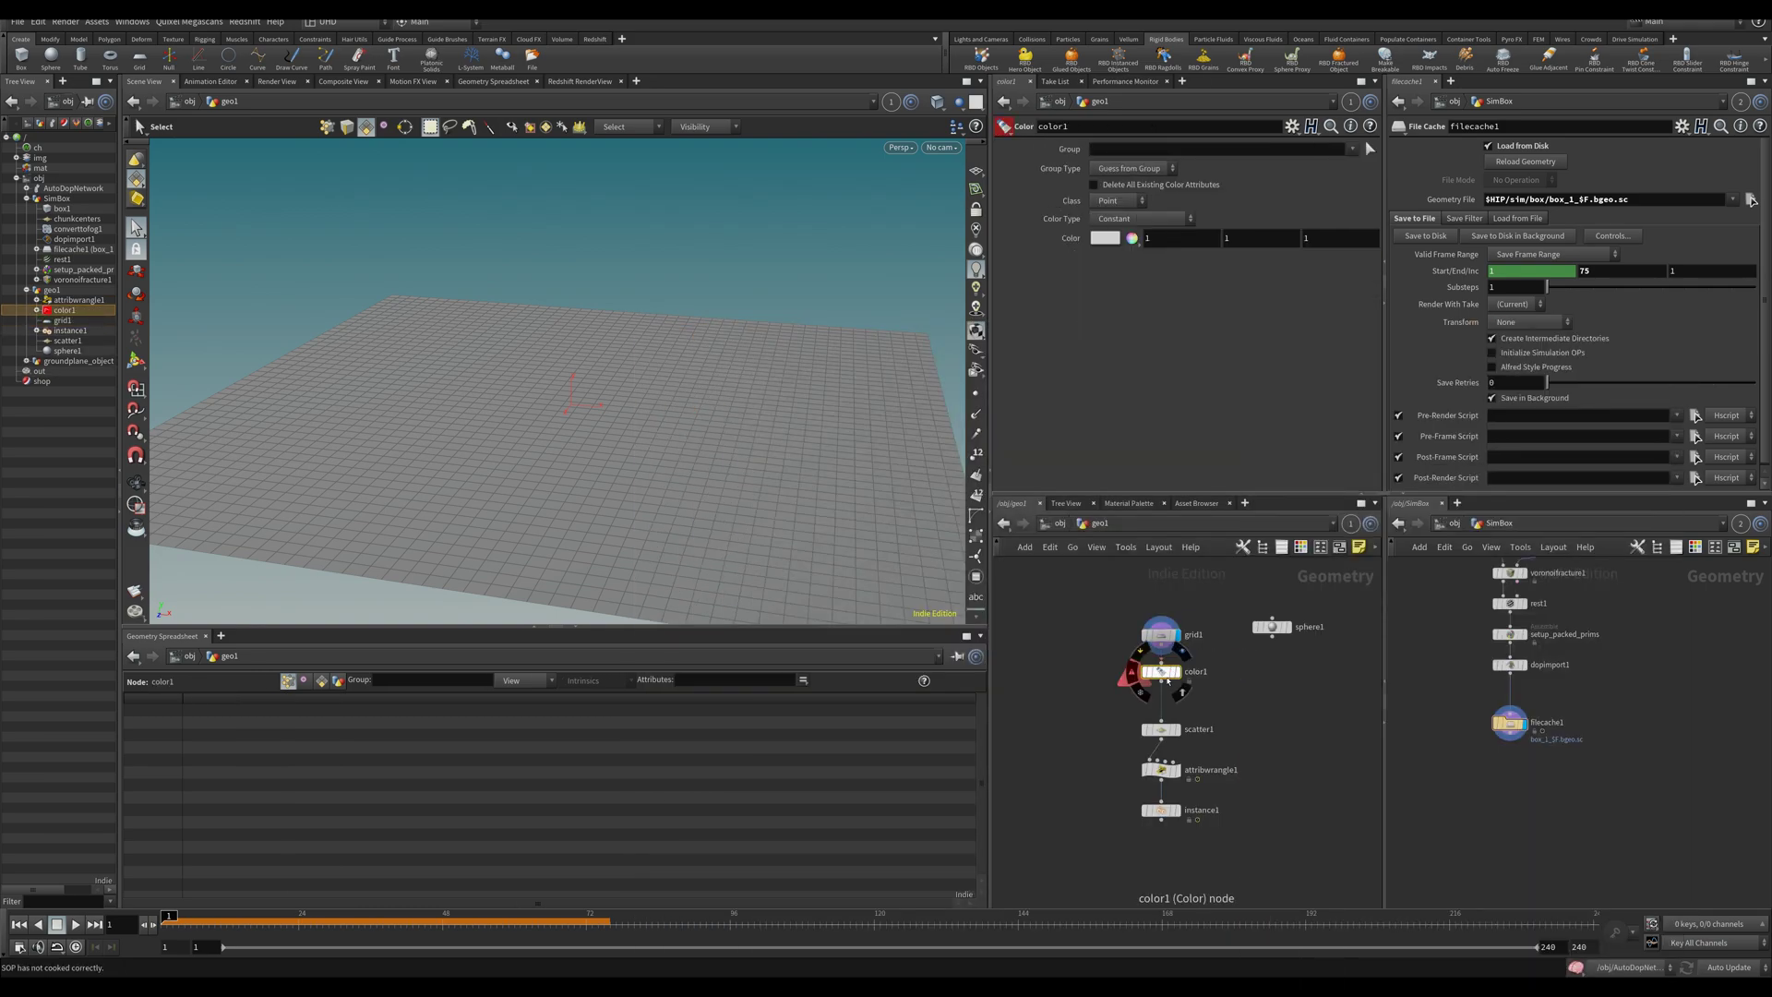
# Set color1 to black (0, 0, 0) and display the grid.
pyautogui.click(1179, 238)
pyautogui.write('0')
pyautogui.press('Tab')
pyautogui.write('0')
pyautogui.press('Tab')
pyautogui.write('0')
pyautogui.press('Return')
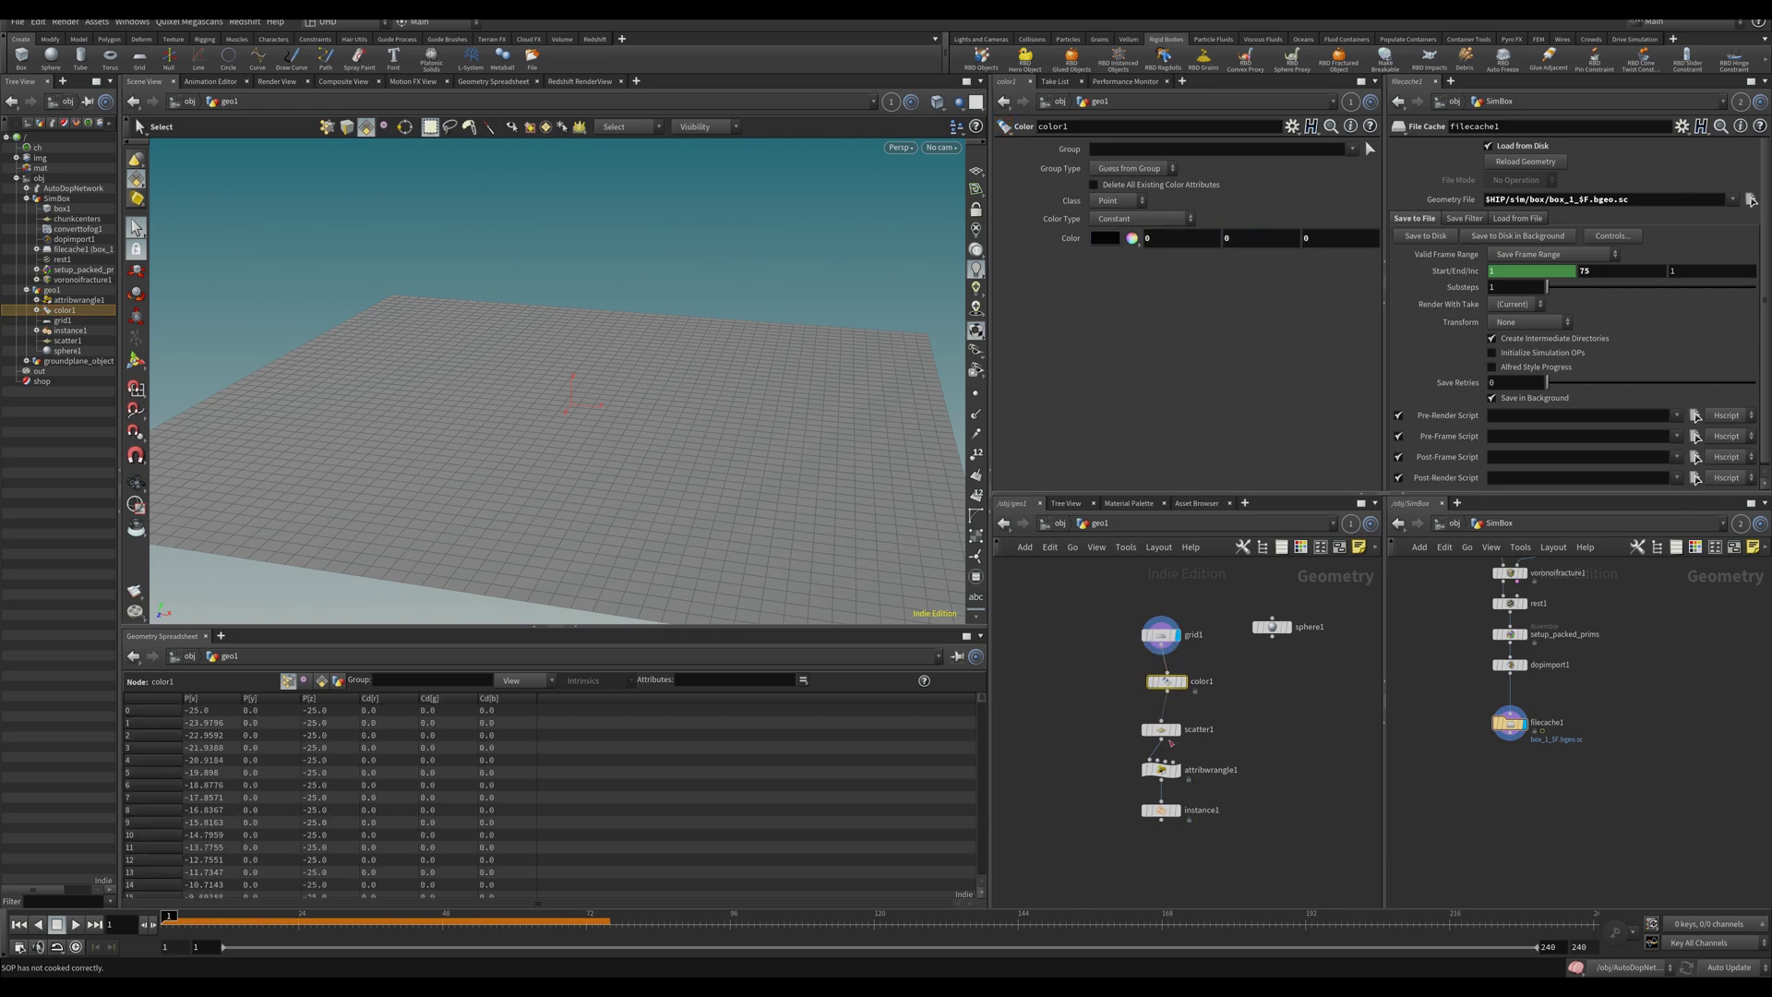
pyautogui.click(1182, 681)
# Duplicate the Color node as color2 beside sphere1 and set it to white (1, 1, 1).
pyautogui.hotkey('ctrl', 'c')
pyautogui.hotkey('ctrl', 'v')
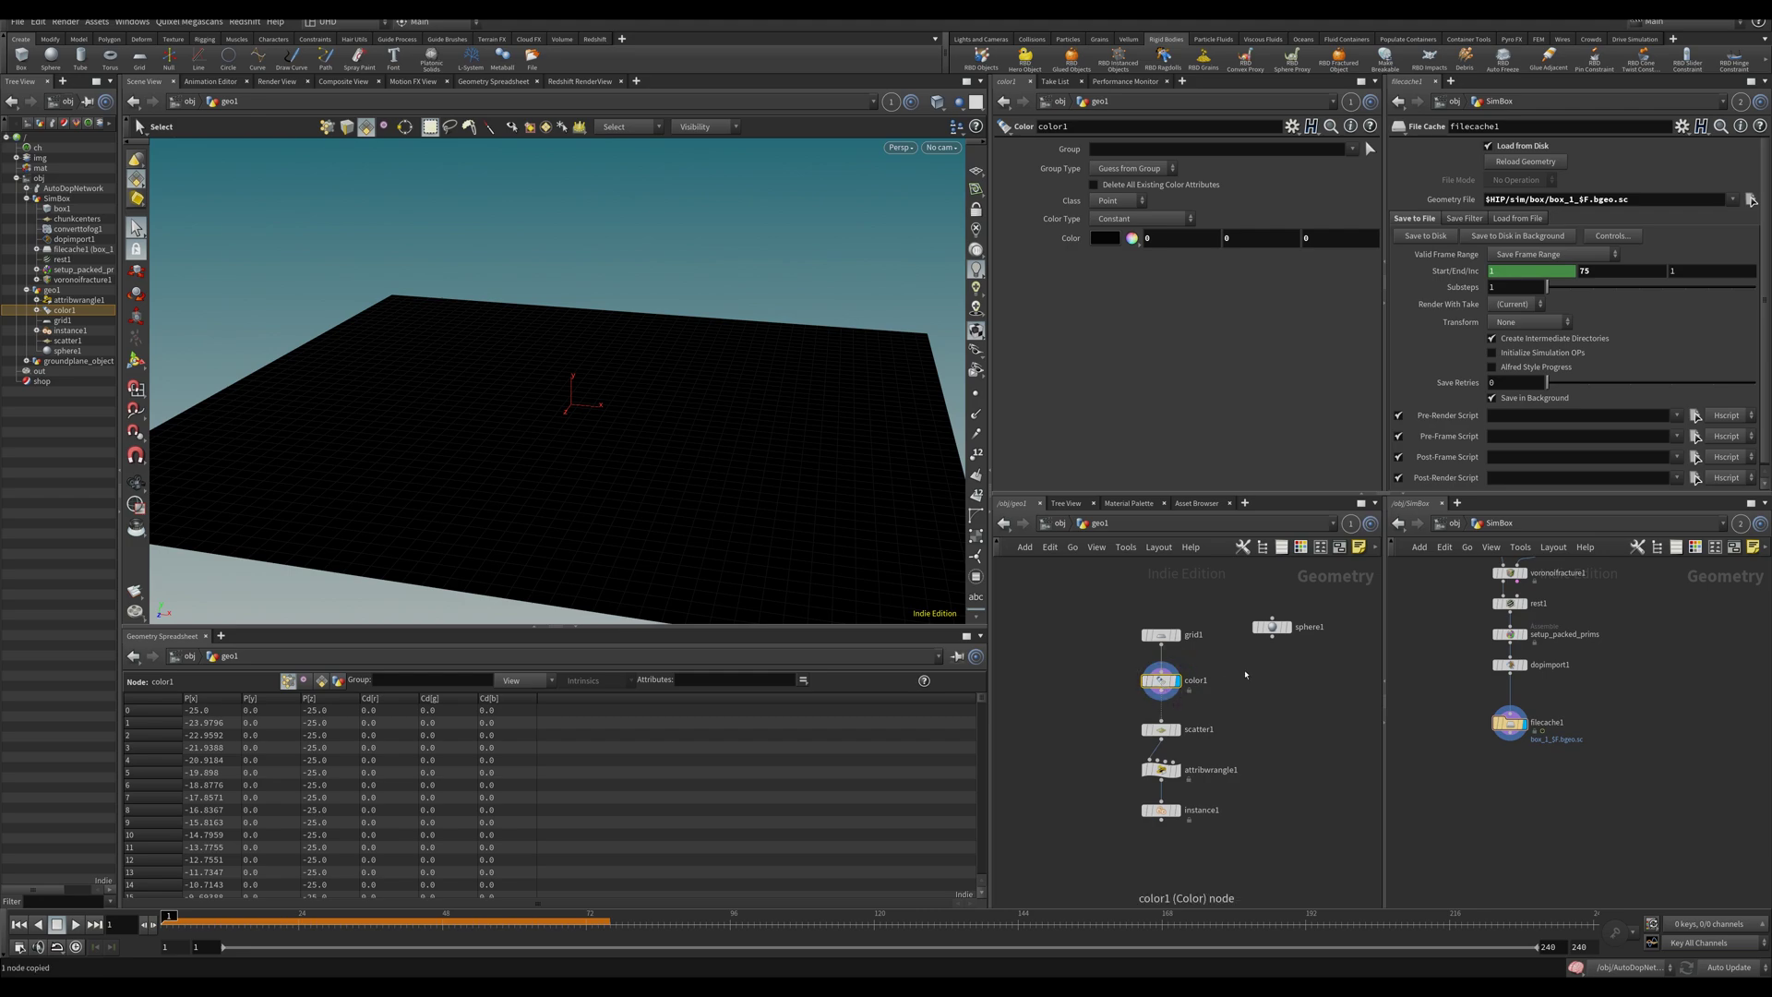
pyautogui.click(1271, 681)
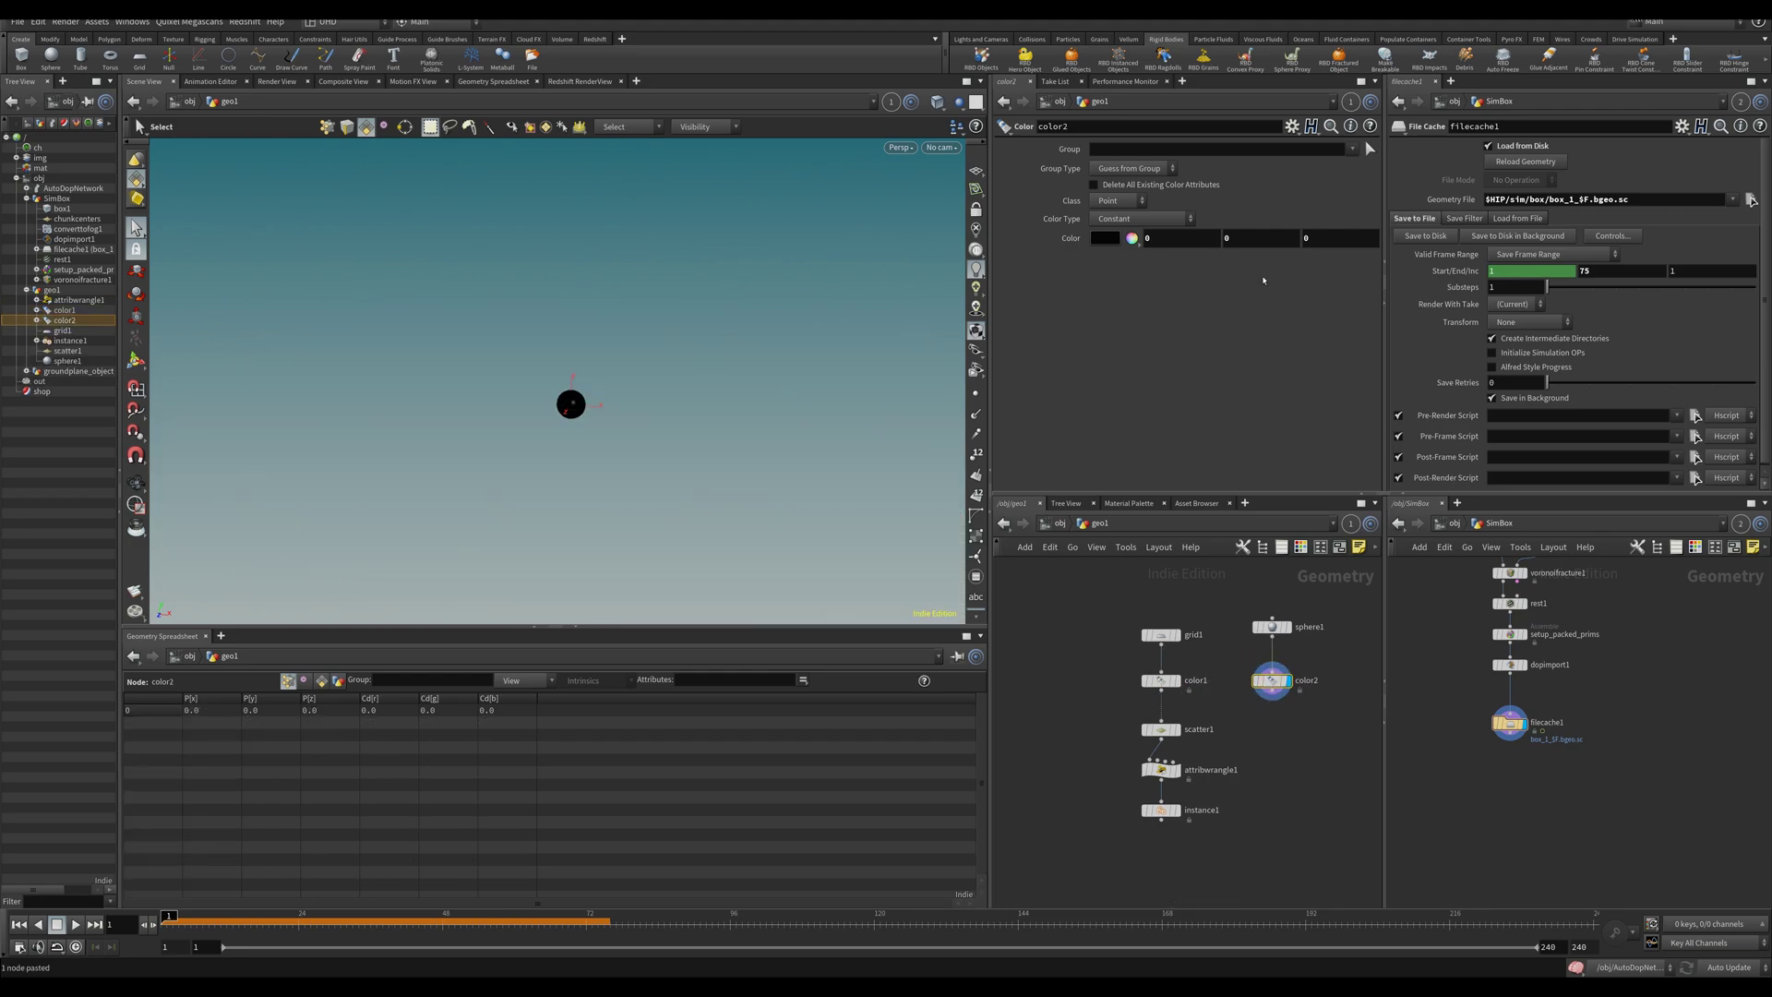
pyautogui.click(1154, 240)
pyautogui.write('1')
pyautogui.press('Tab')
pyautogui.write('1')
pyautogui.press('Tab')
pyautogui.write('1')
pyautogui.press('Return')
# Add an Attribute Transfer node through the 'atrans' node search.
pyautogui.press('Tab')
pyautogui.write('atrans')
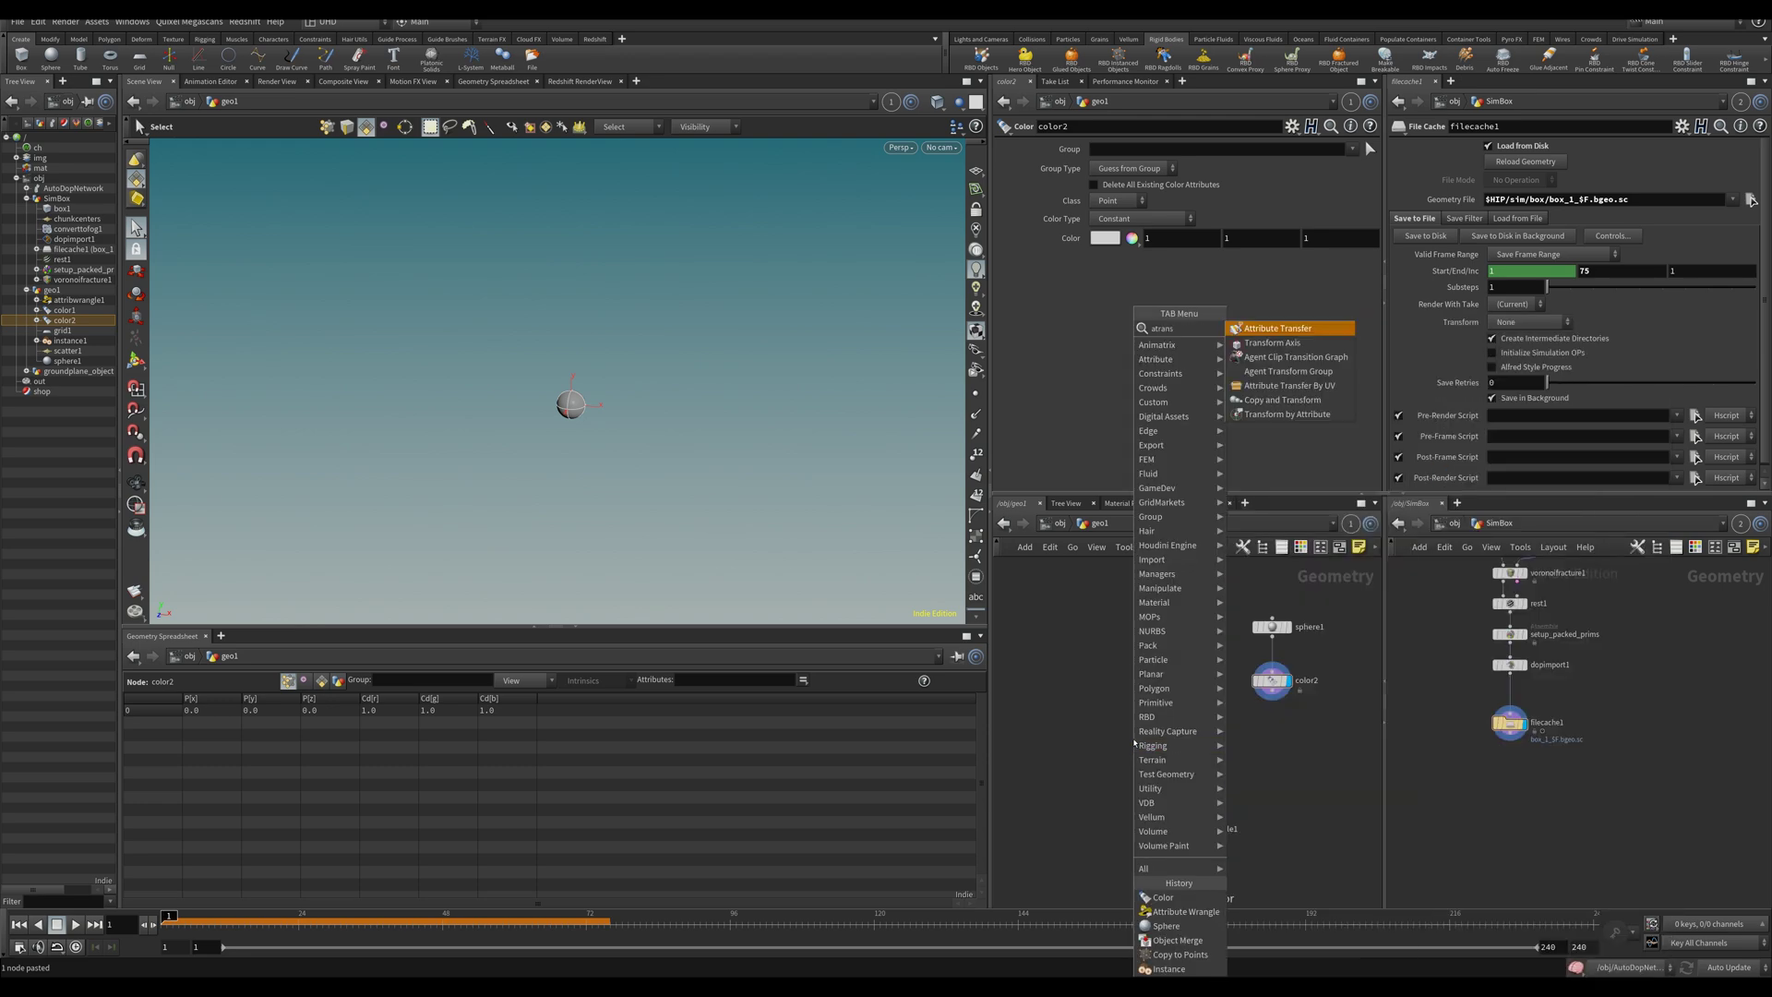
pyautogui.press('Return')
# Wire color2 into attribtransfer1's second input, display it, and transfer the Cd point attribute.
pyautogui.click(1141, 741)
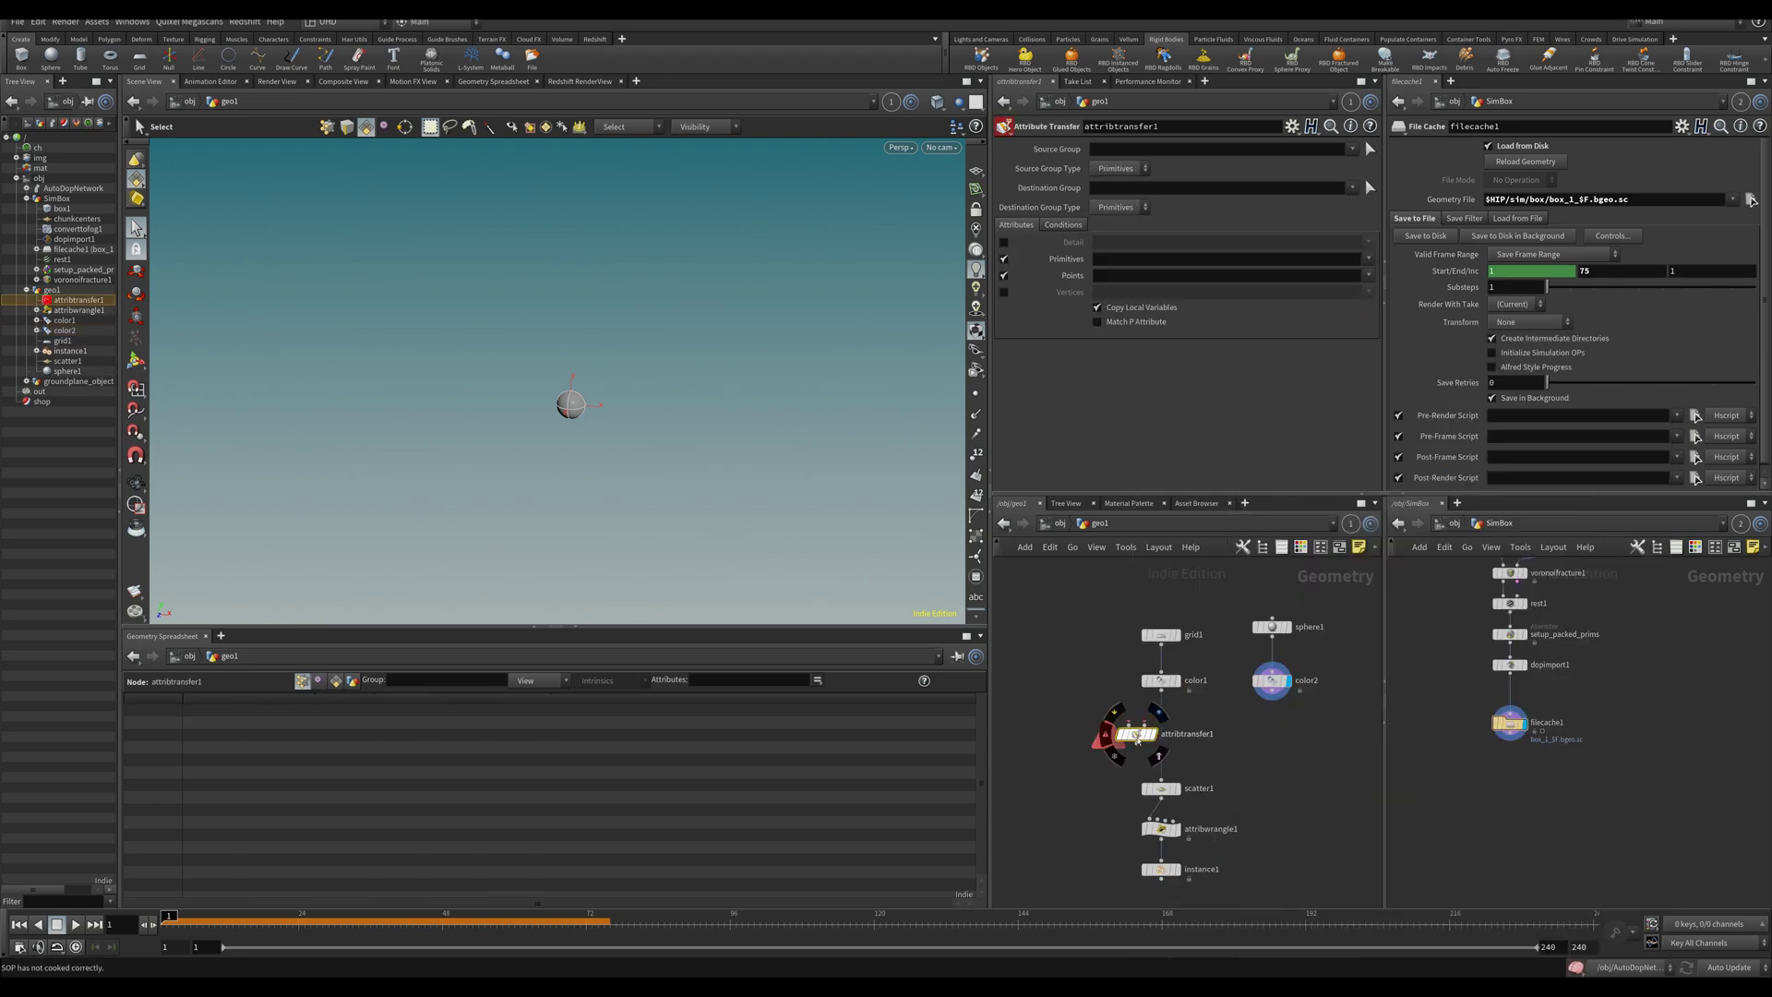
pyautogui.moveTo(1272, 698); pyautogui.dragTo(1187, 726)
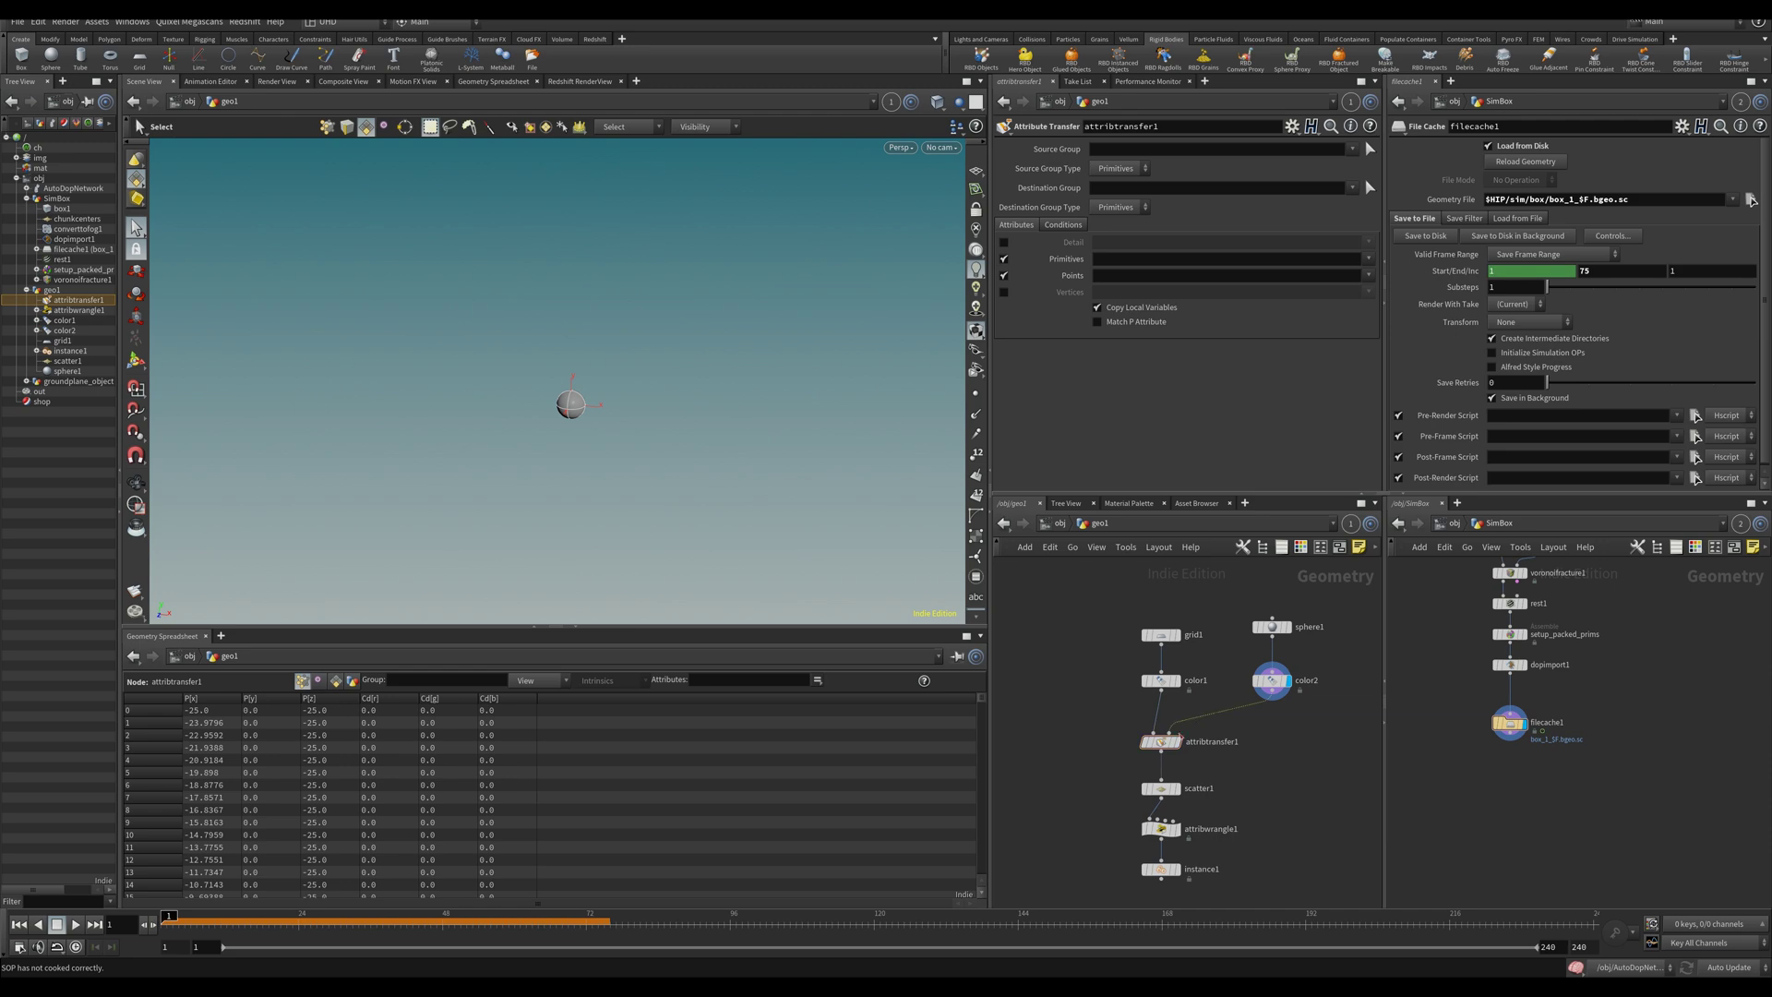
pyautogui.click(1185, 724)
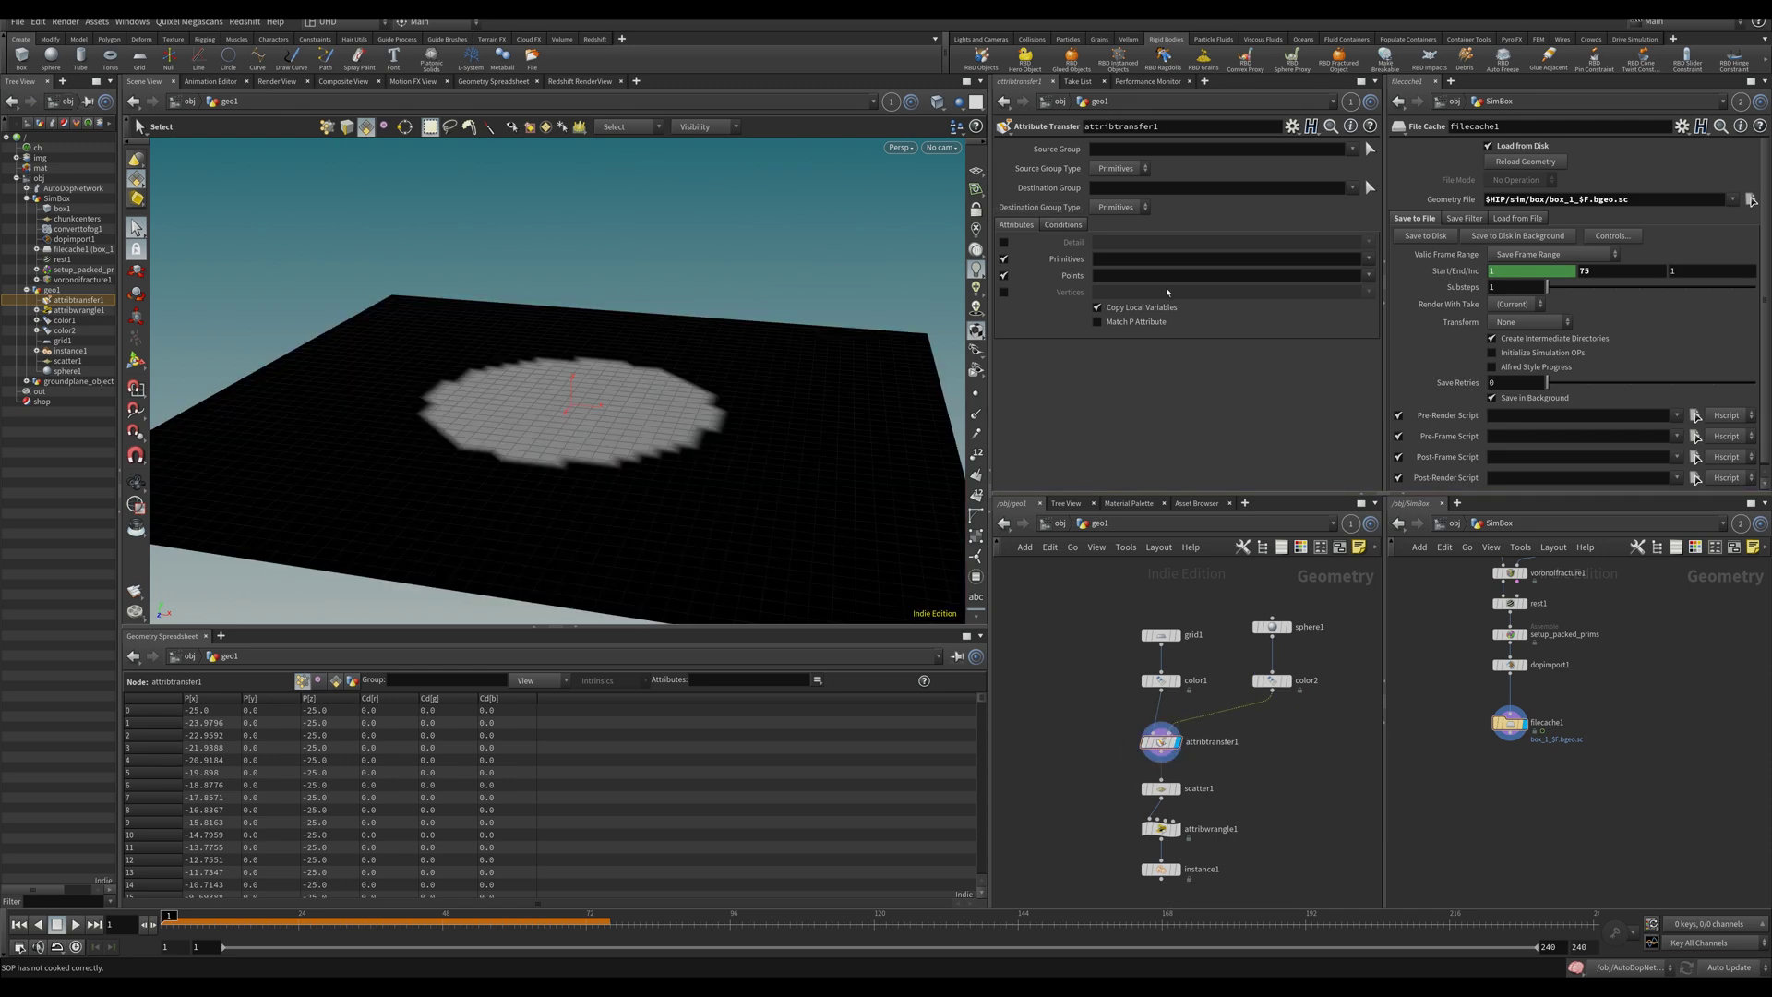
pyautogui.click(1367, 277)
pyautogui.click(1384, 290)
# Raise Blend Width to about 15.3 and lower Distance Threshold to 0.84 in the transfer conditions.
pyautogui.click(1065, 225)
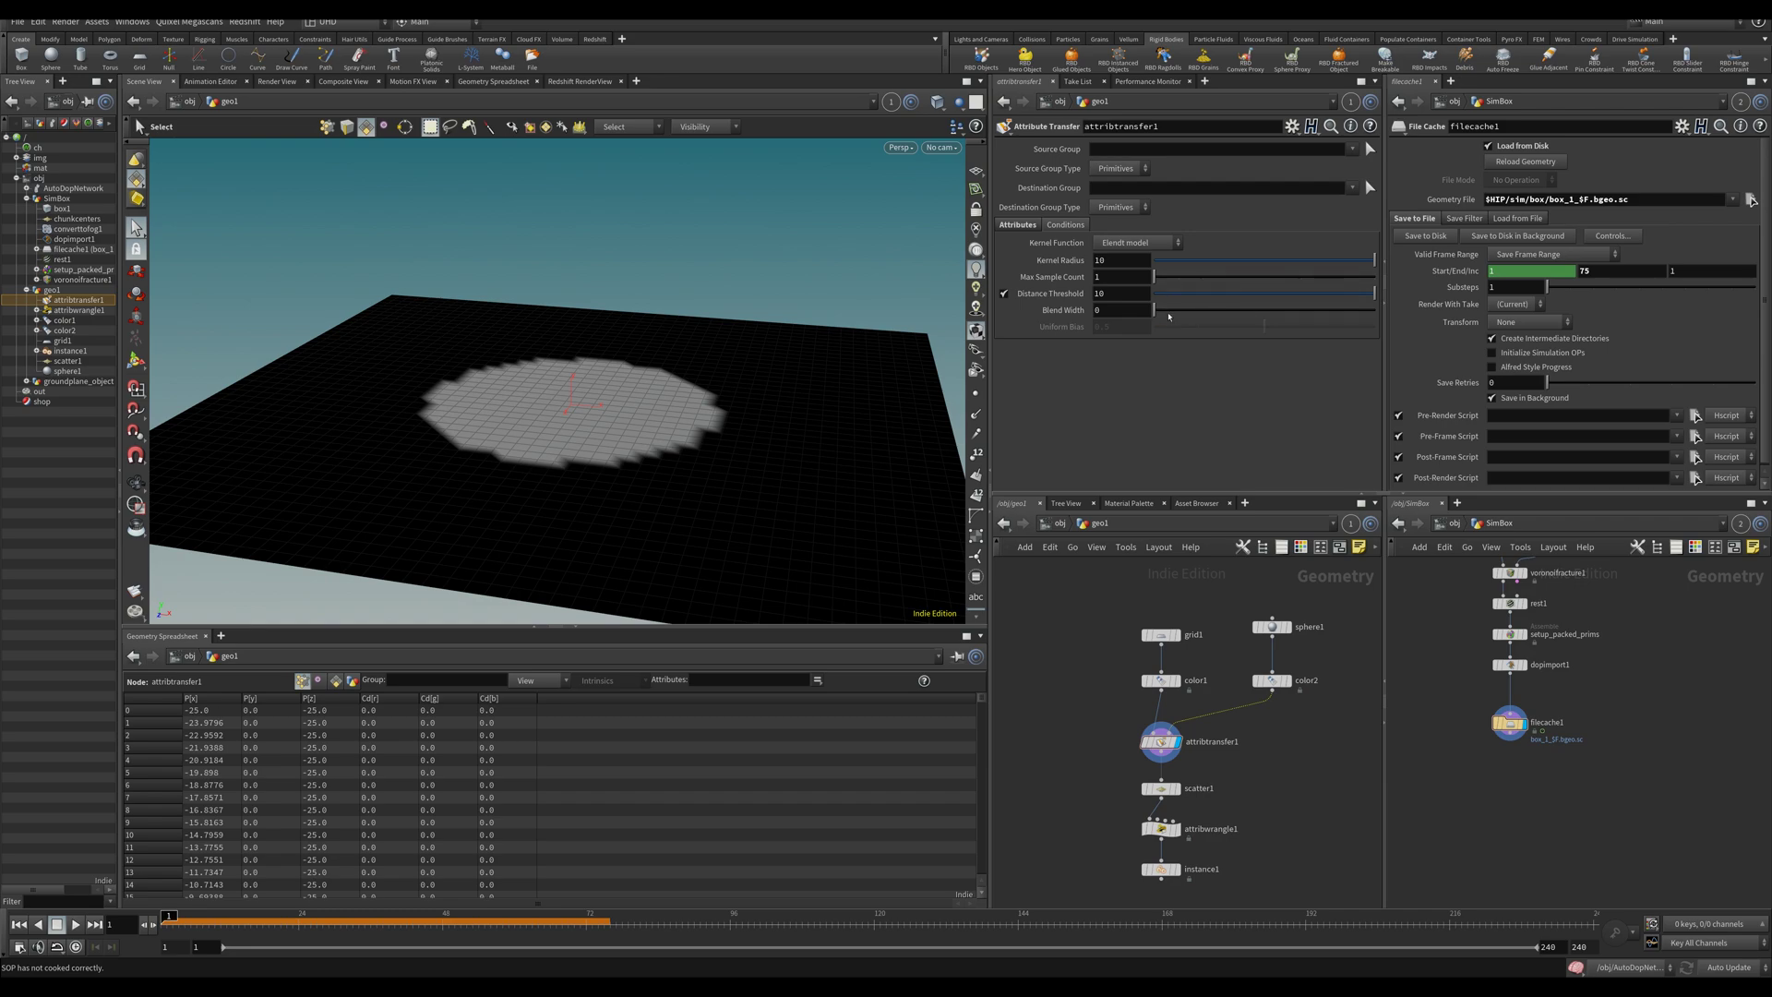
pyautogui.moveTo(1169, 316); pyautogui.dragTo(1375, 311)
pyautogui.moveTo(1127, 310); pyautogui.dragTo(1084, 311, button='middle')
pyautogui.moveTo(1258, 294); pyautogui.dragTo(1172, 294)
# Move sphere1 left along X with its handle to shift the colour gradient.
pyautogui.click(1273, 629)
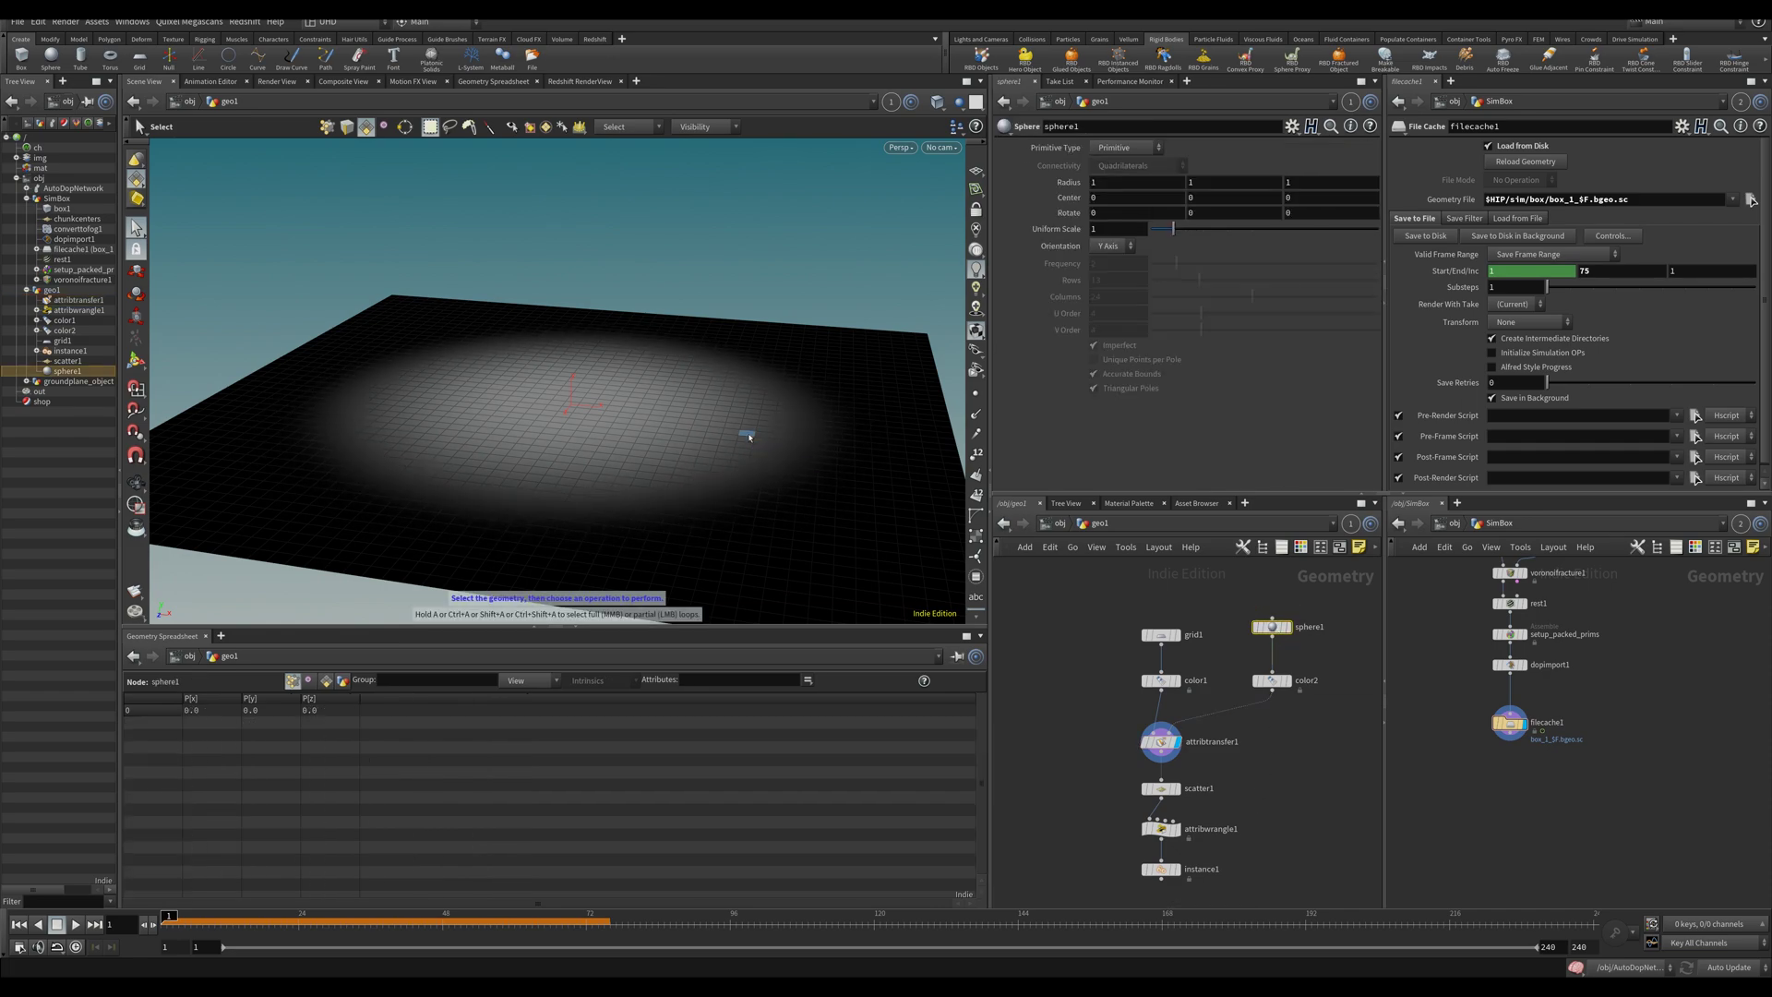
pyautogui.press('Return')
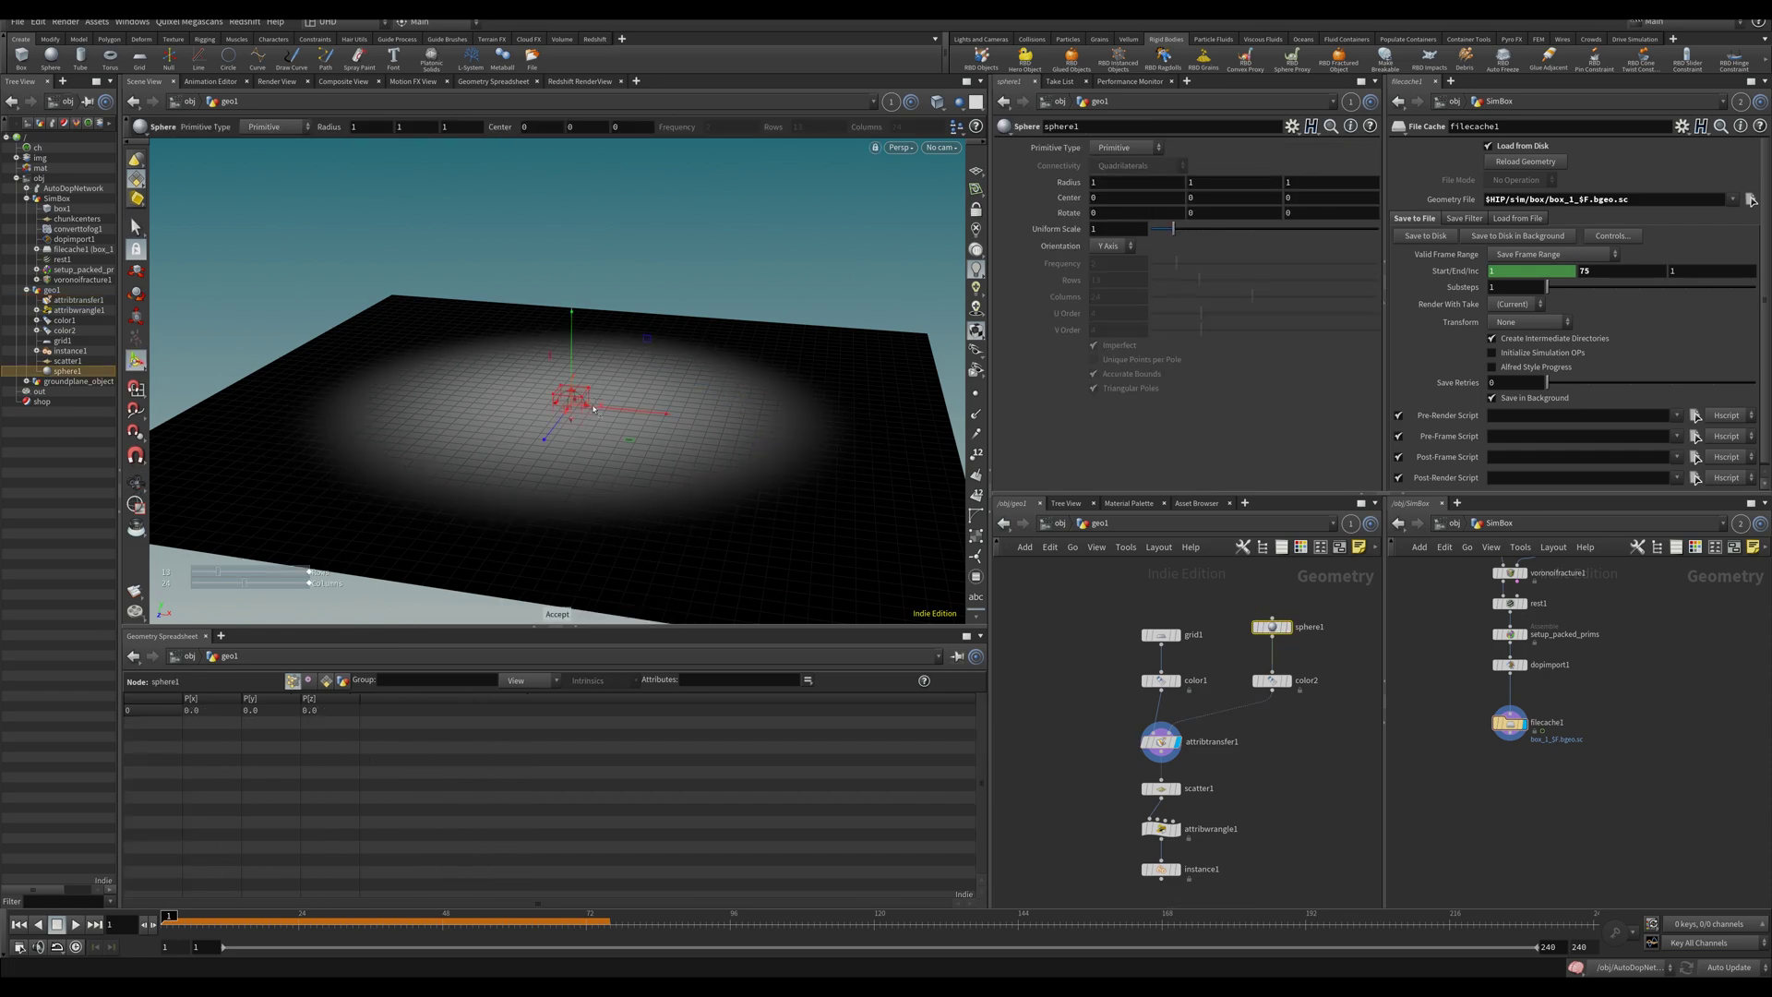
pyautogui.moveTo(583, 398); pyautogui.dragTo(558, 498)
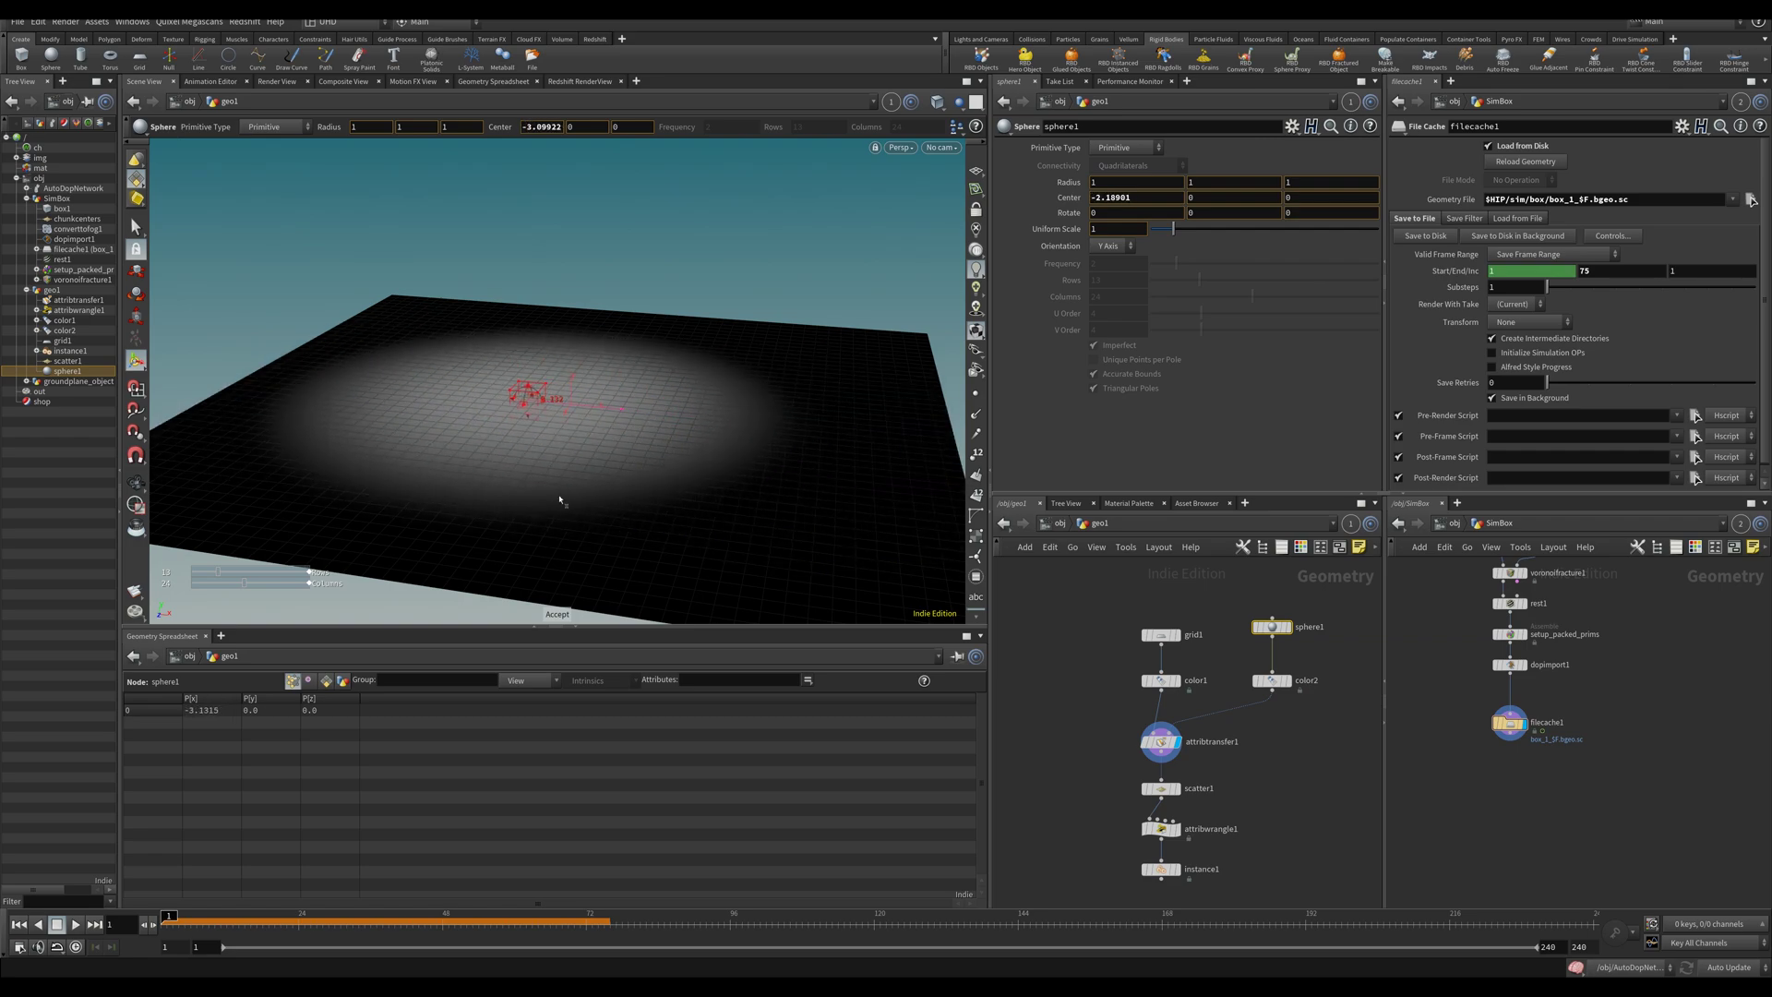
pyautogui.moveTo(609, 413); pyautogui.dragTo(399, 394)
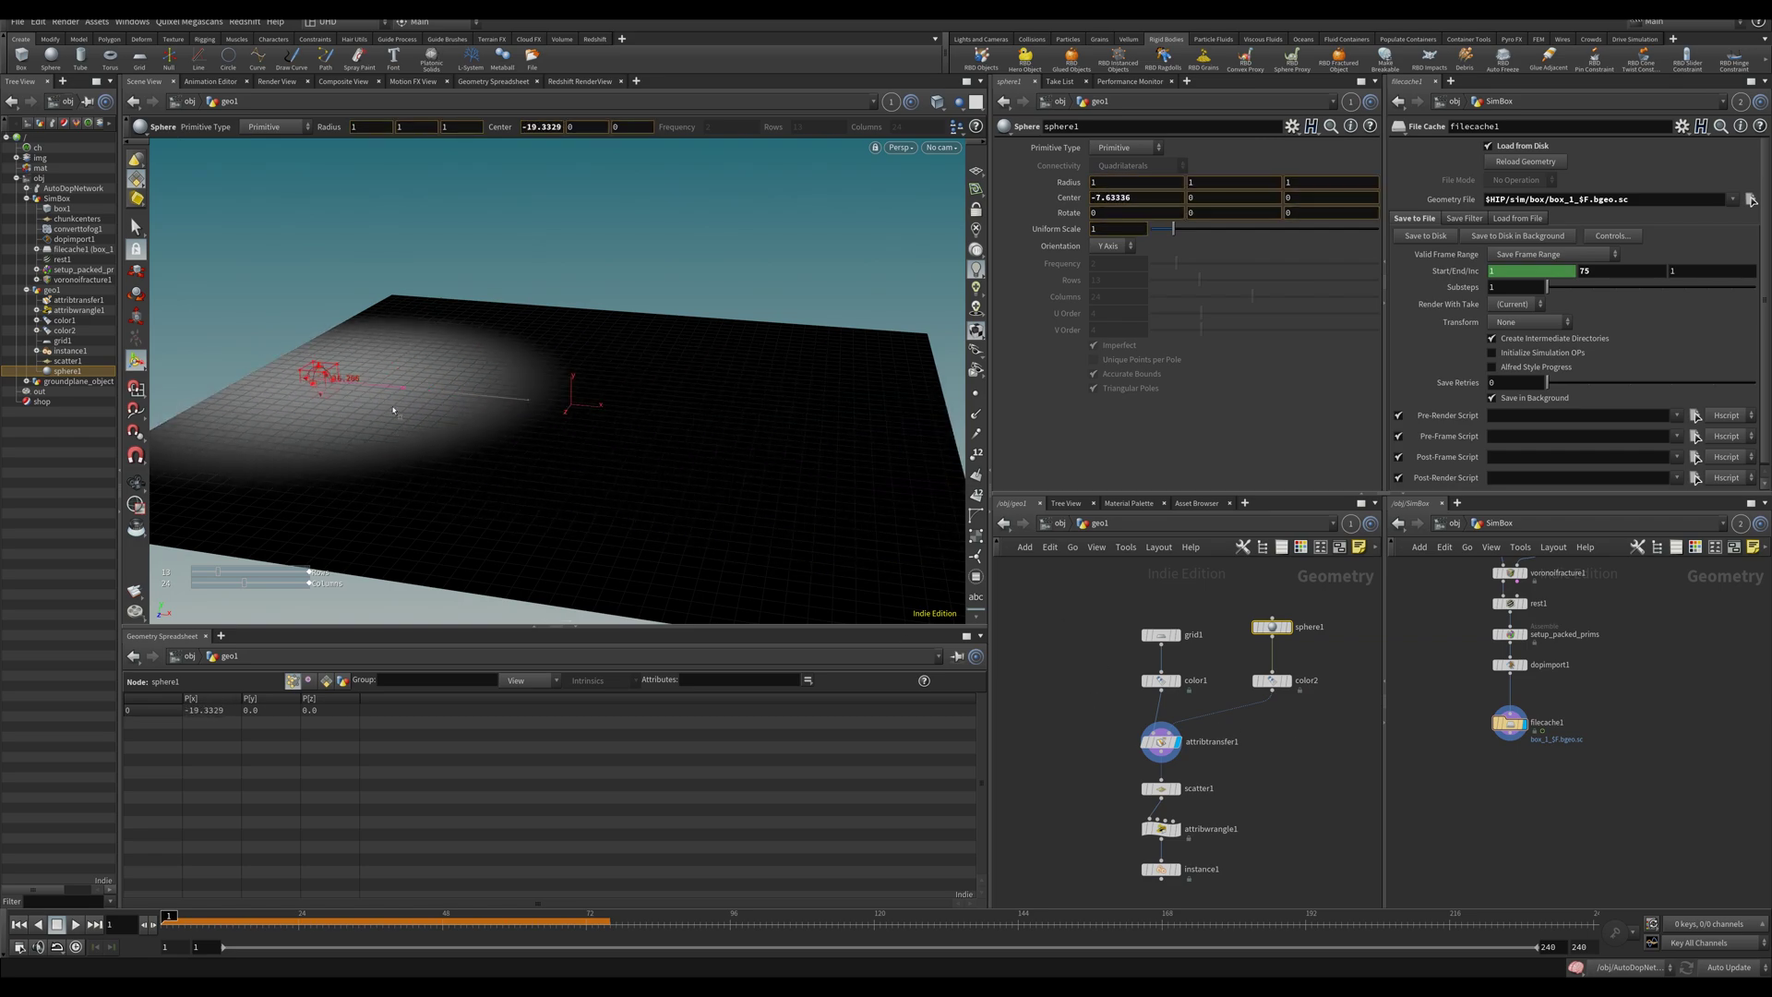
# Set attribtransfer1's Blend Width to 54.4, checking Cd values sorted in the spreadsheet.
pyautogui.click(1161, 741)
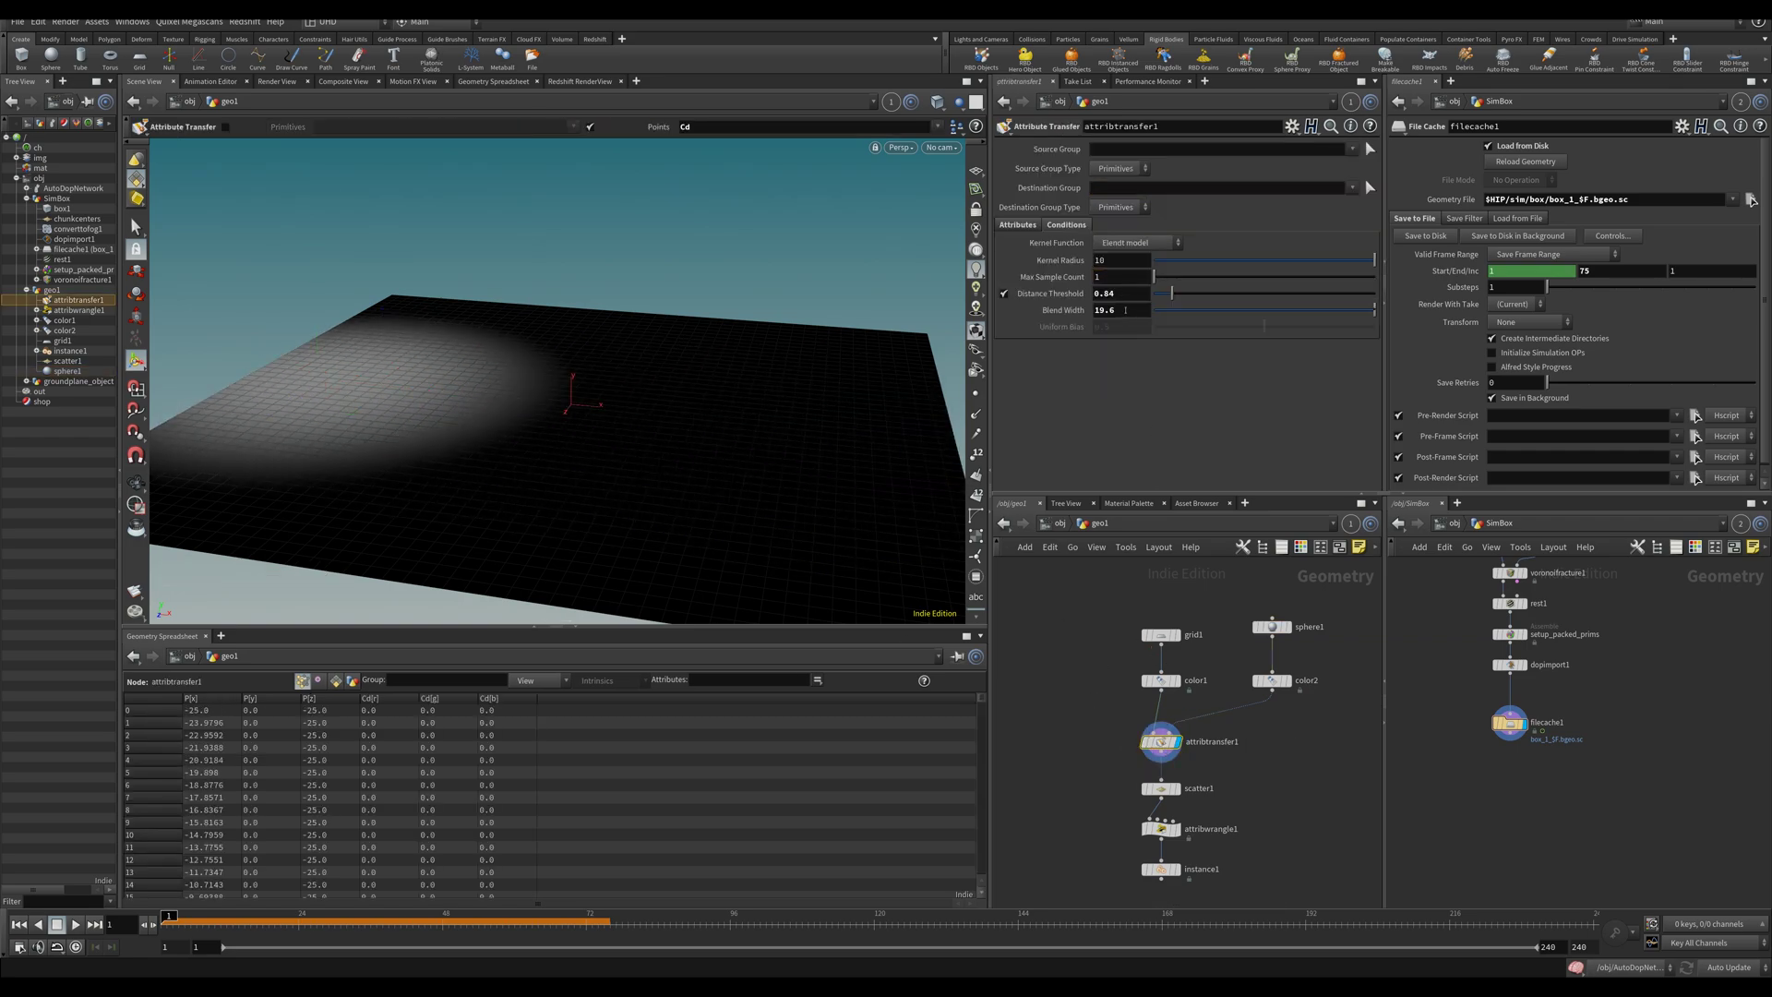
pyautogui.moveTo(1125, 310); pyautogui.dragTo(1218, 310, button='middle')
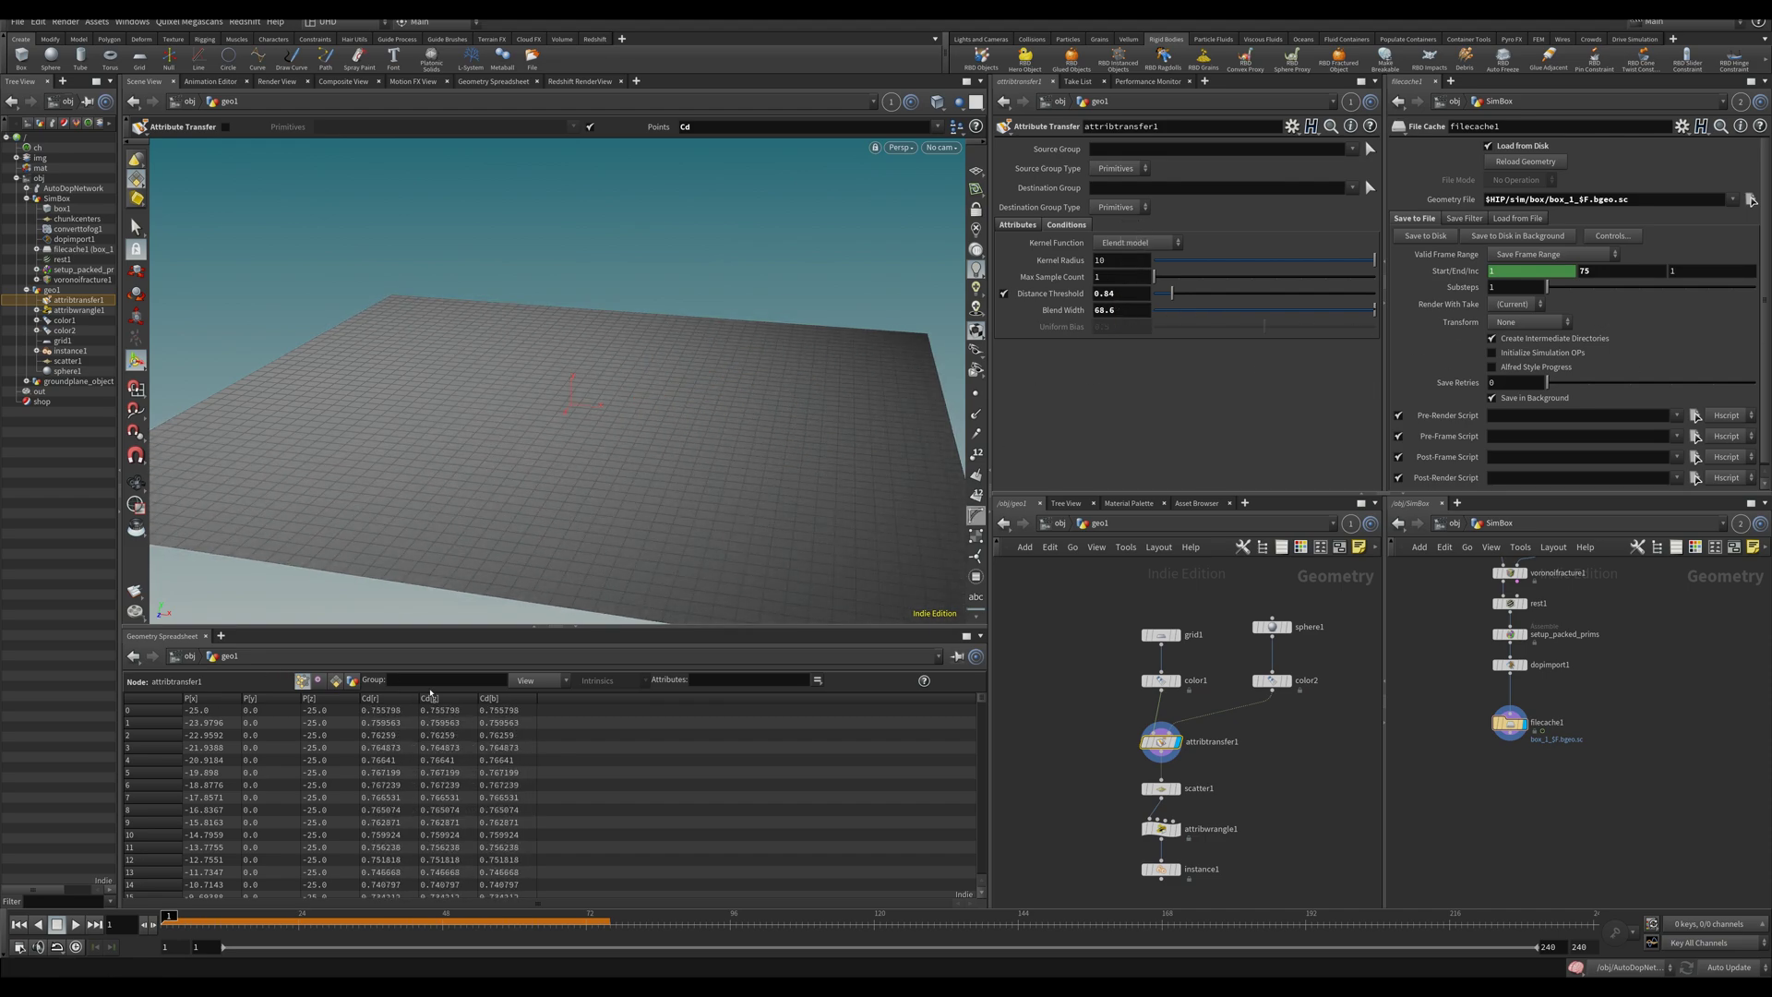
pyautogui.click(388, 699)
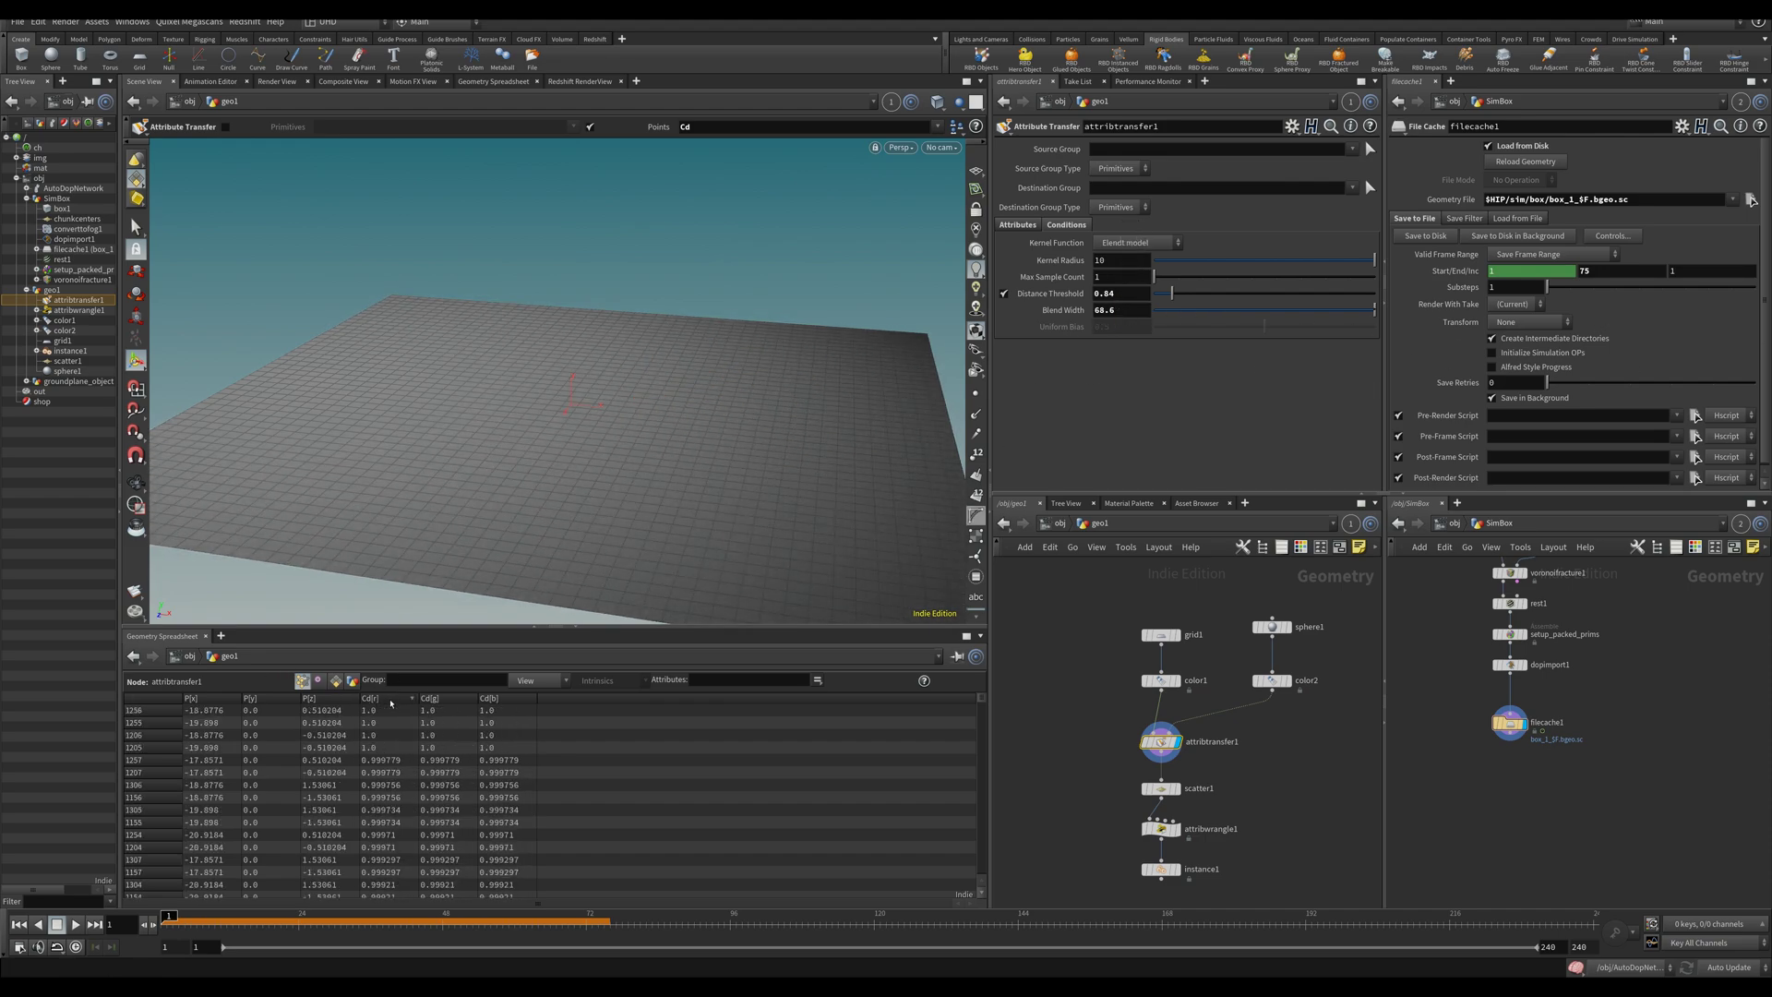
pyautogui.click(393, 698)
pyautogui.moveTo(1123, 310); pyautogui.dragTo(621, 681, button='middle')
pyautogui.click(394, 698)
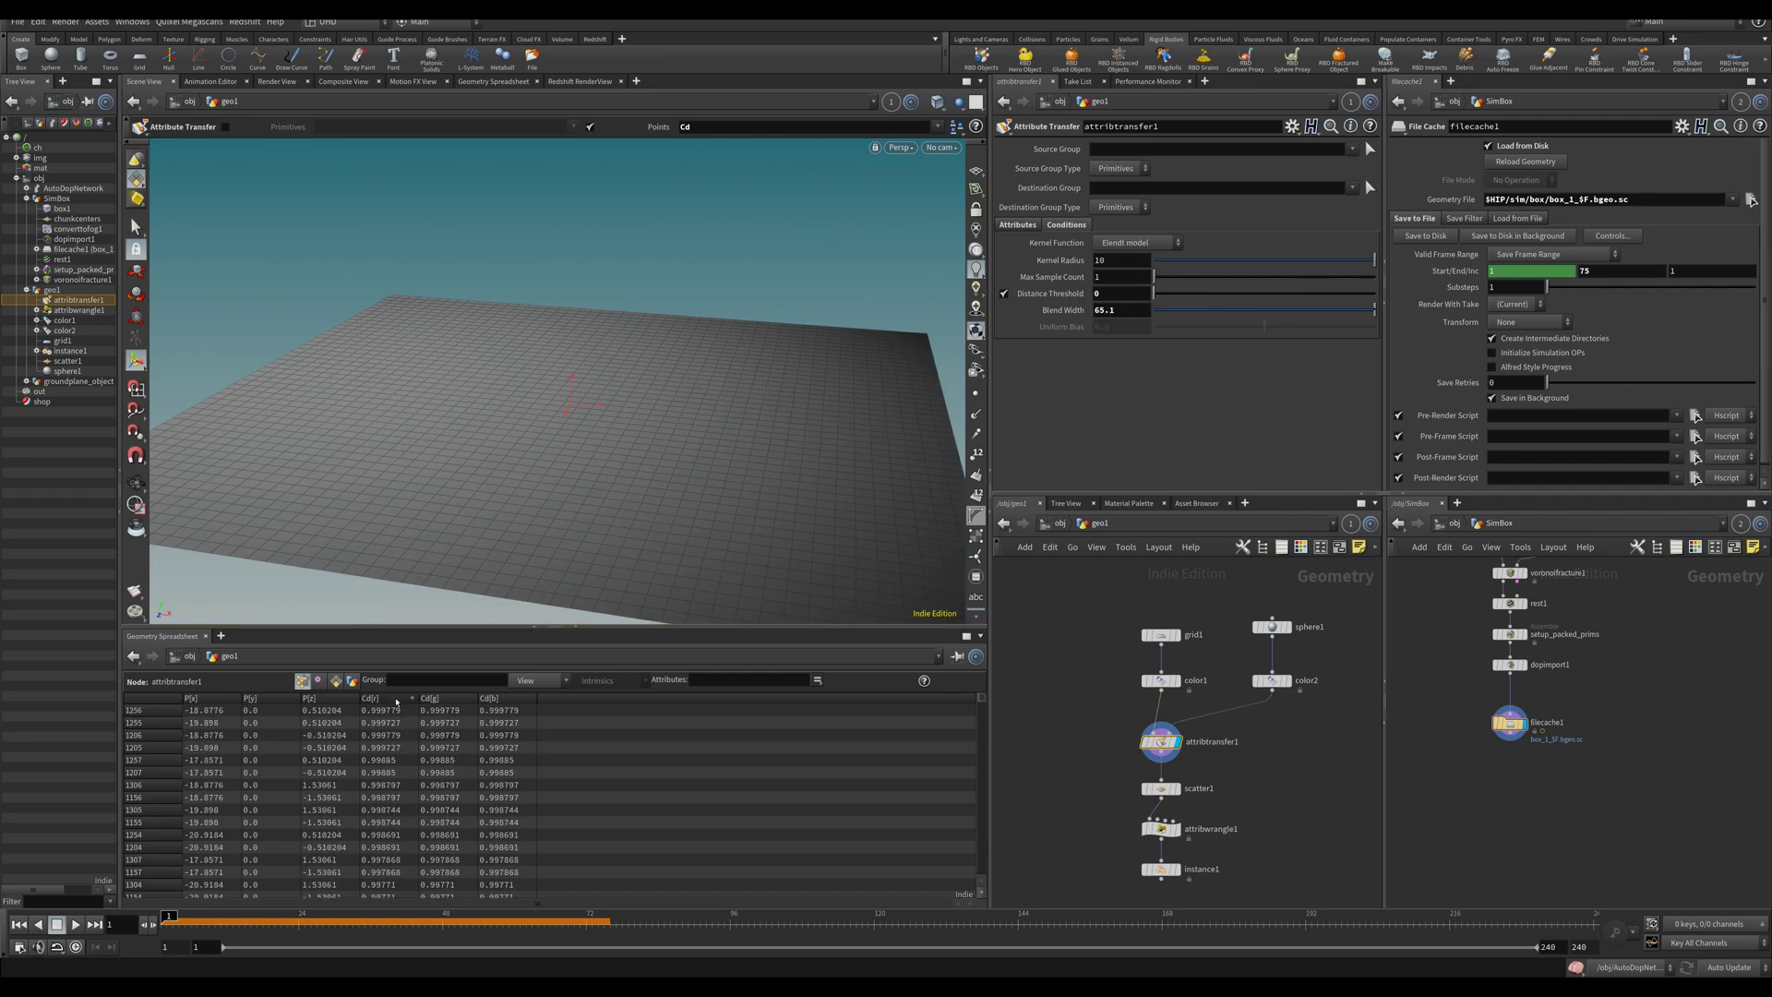
pyautogui.moveTo(1123, 310); pyautogui.dragTo(490, 361, button='middle')
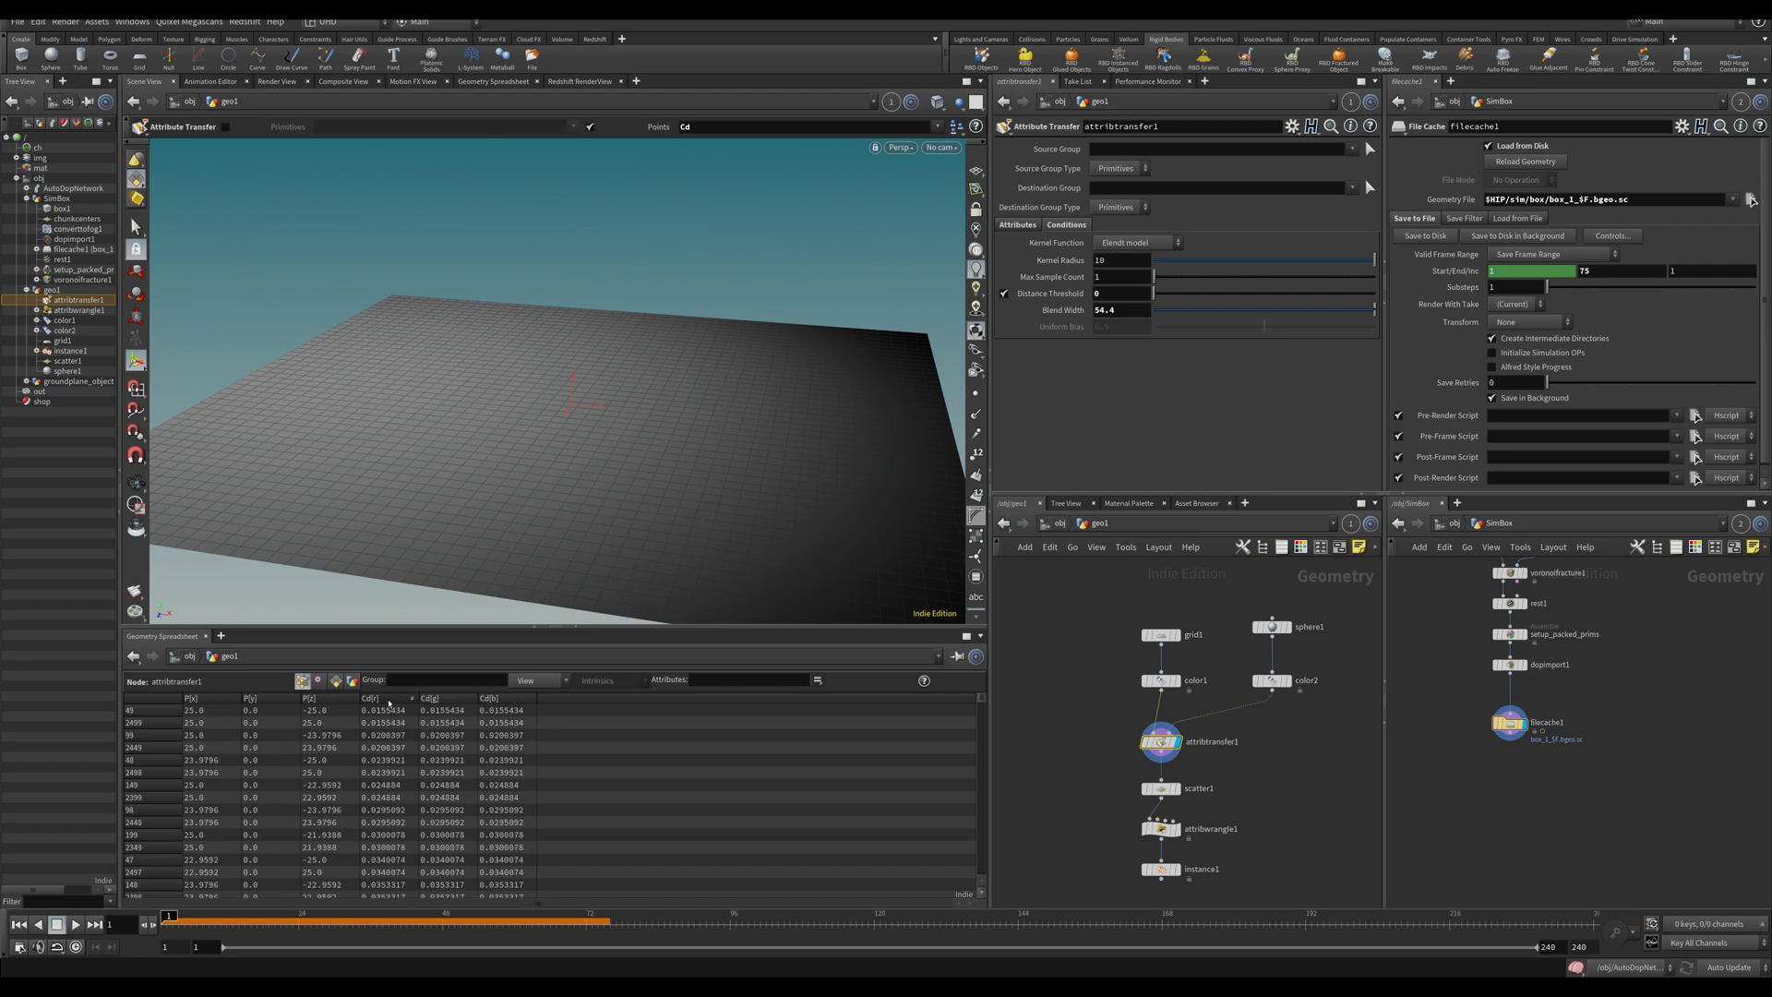
pyautogui.press('Escape')
pyautogui.moveTo(514, 384); pyautogui.dragTo(631, 336)
pyautogui.press('Return')
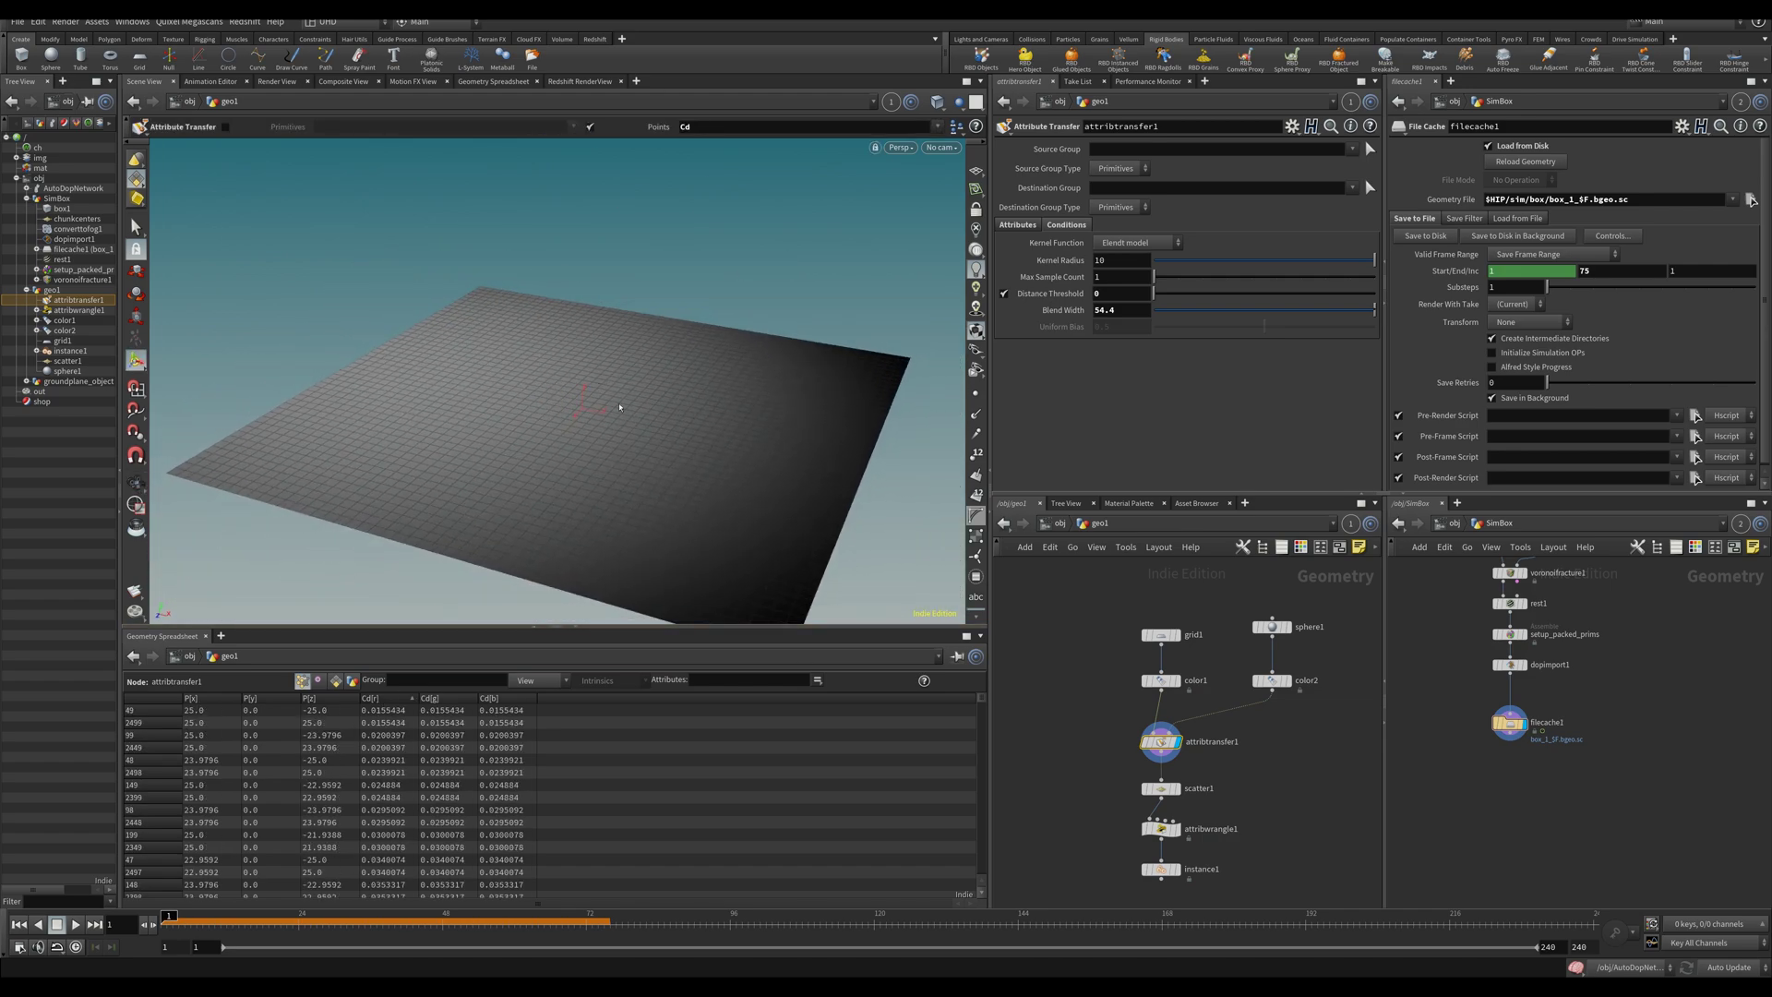
pyautogui.moveTo(654, 406); pyautogui.dragTo(827, 392)
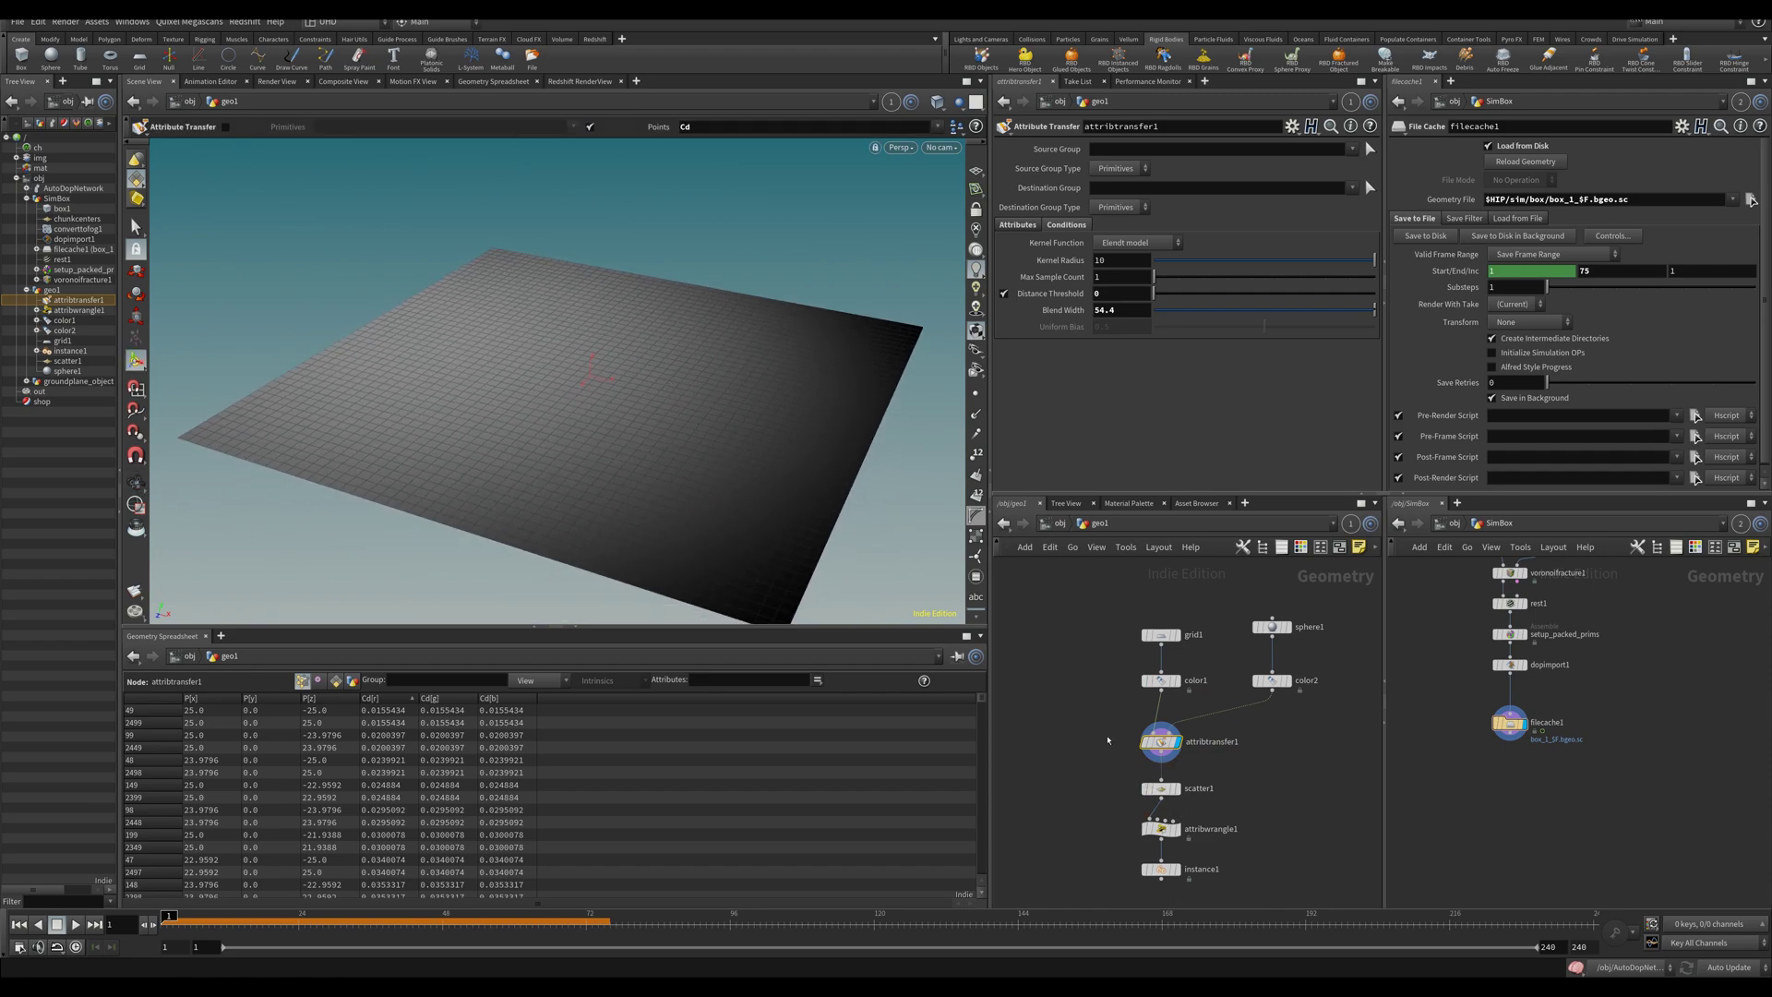
# Select attribwrangle1 in the network and display its output.
pyautogui.click(1161, 827)
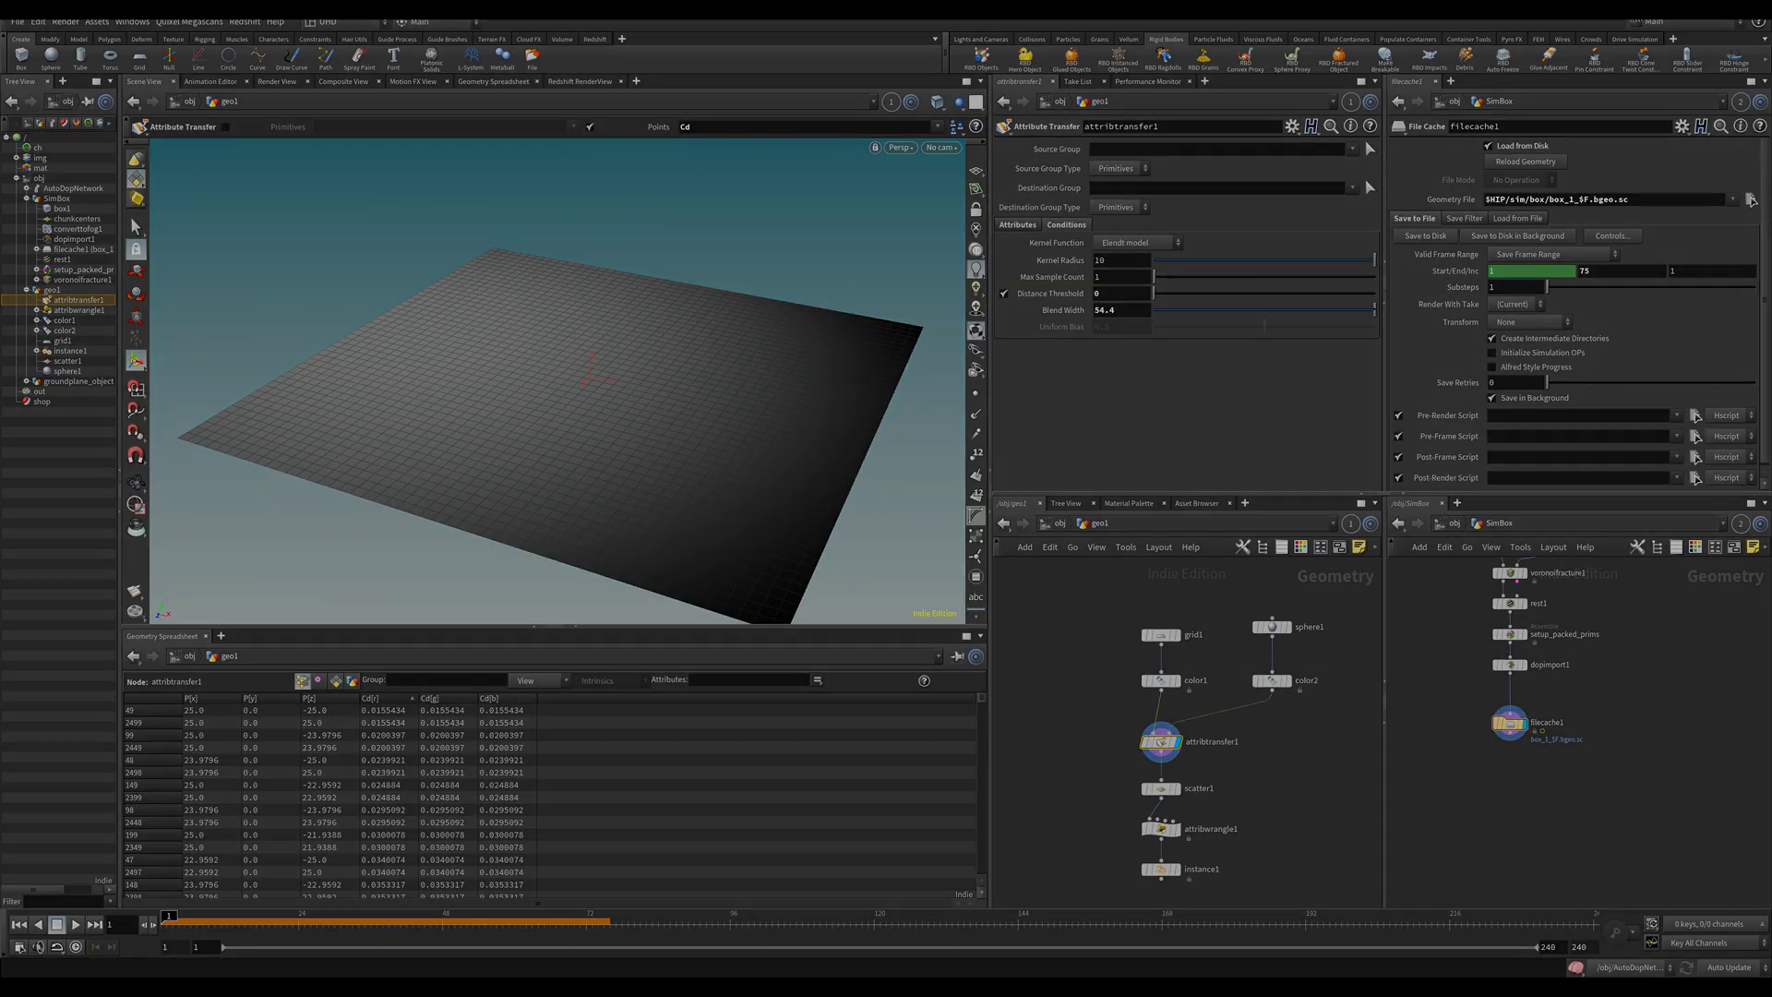
pyautogui.moveTo(1250, 797); pyautogui.dragTo(1216, 739, button='middle')
pyautogui.click(1140, 772)
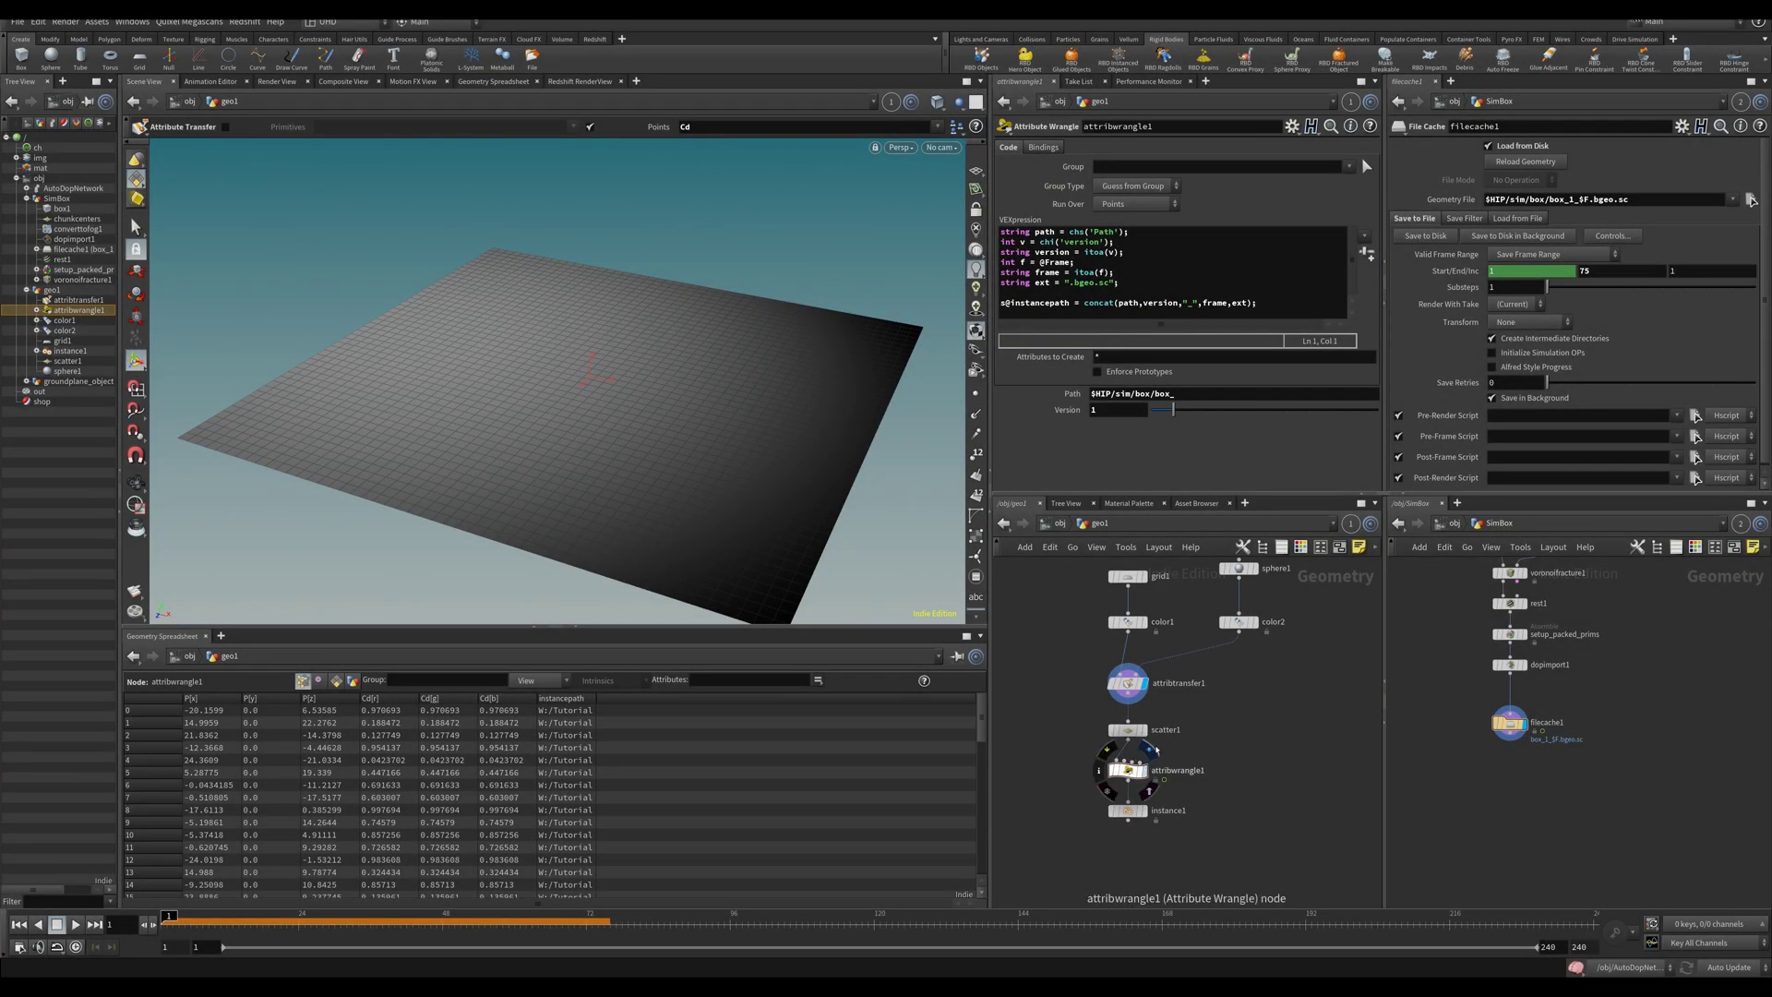
pyautogui.click(1142, 770)
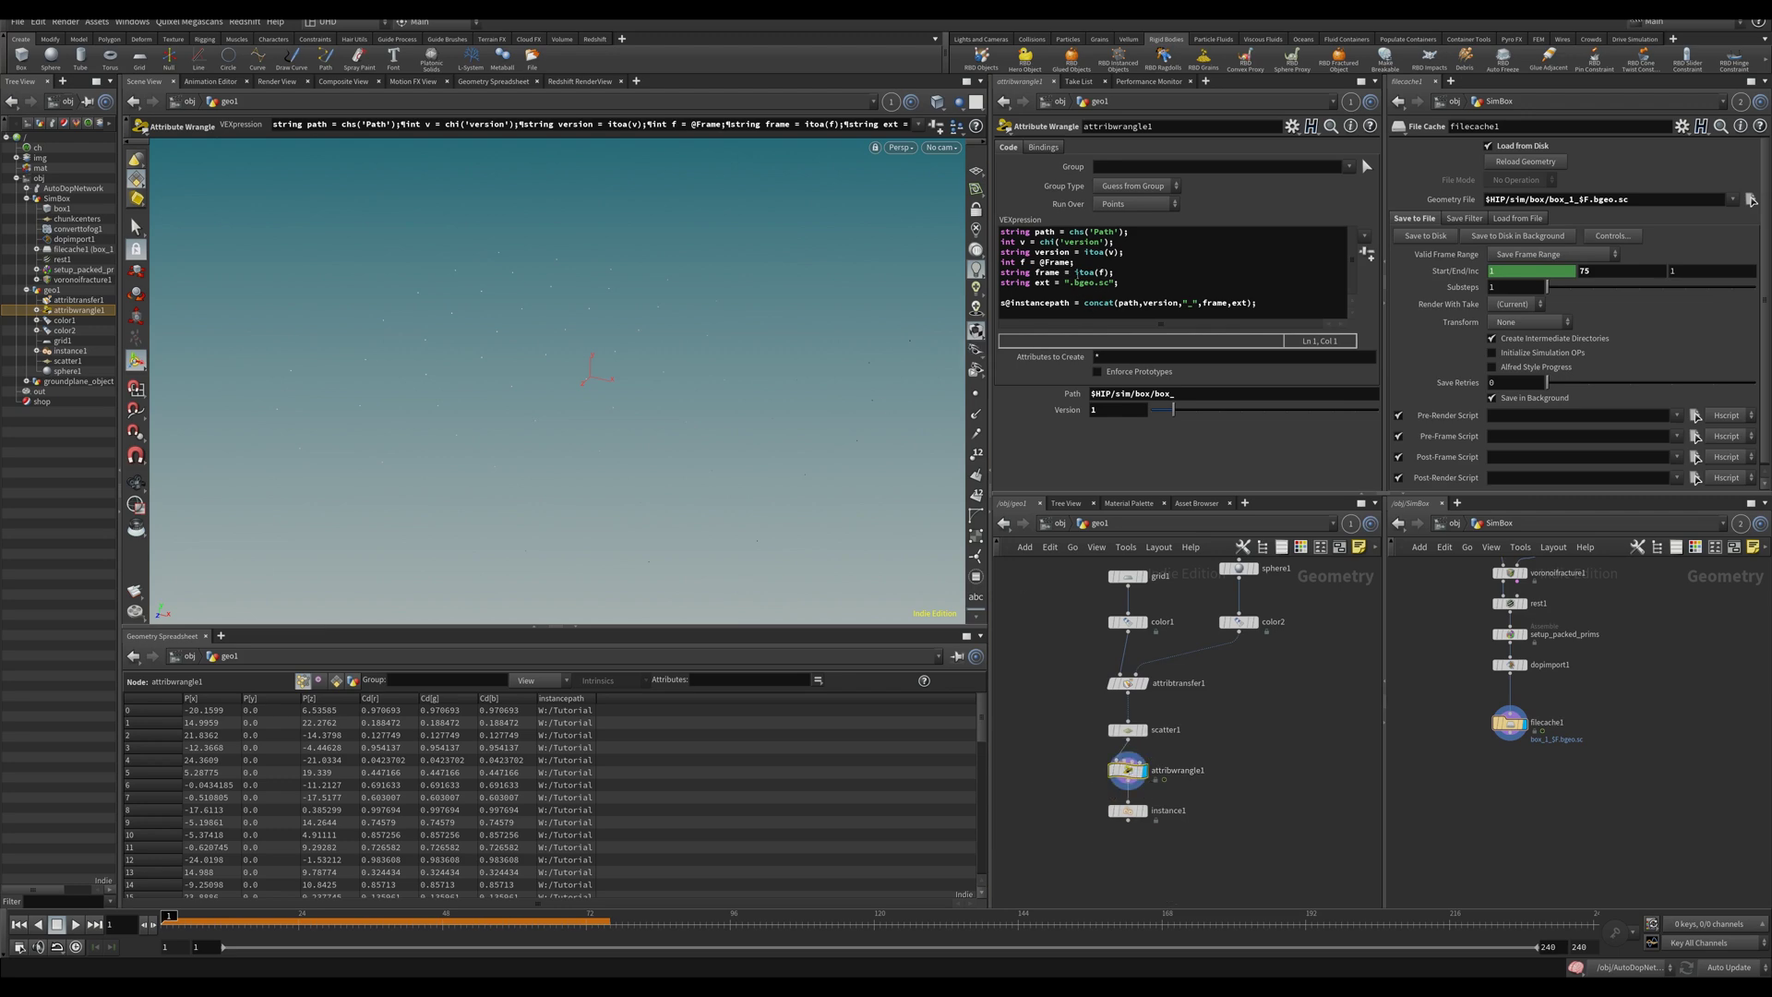
pyautogui.click(1125, 252)
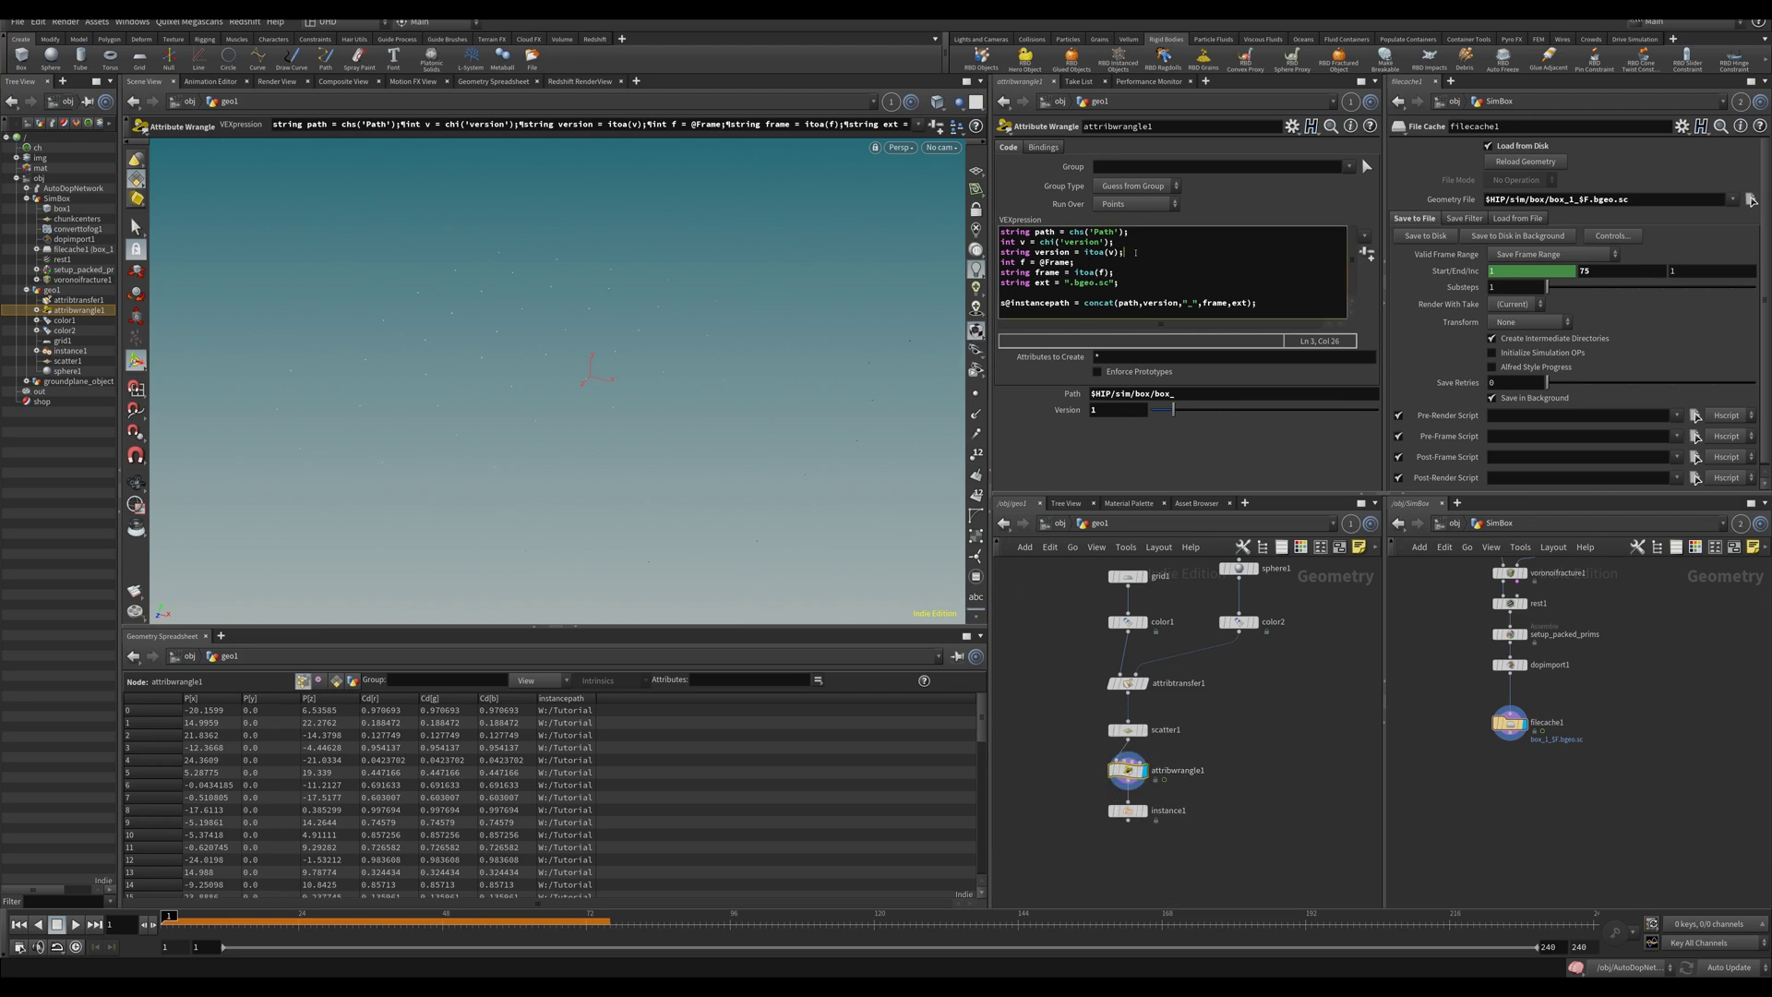
pyautogui.press('Return')
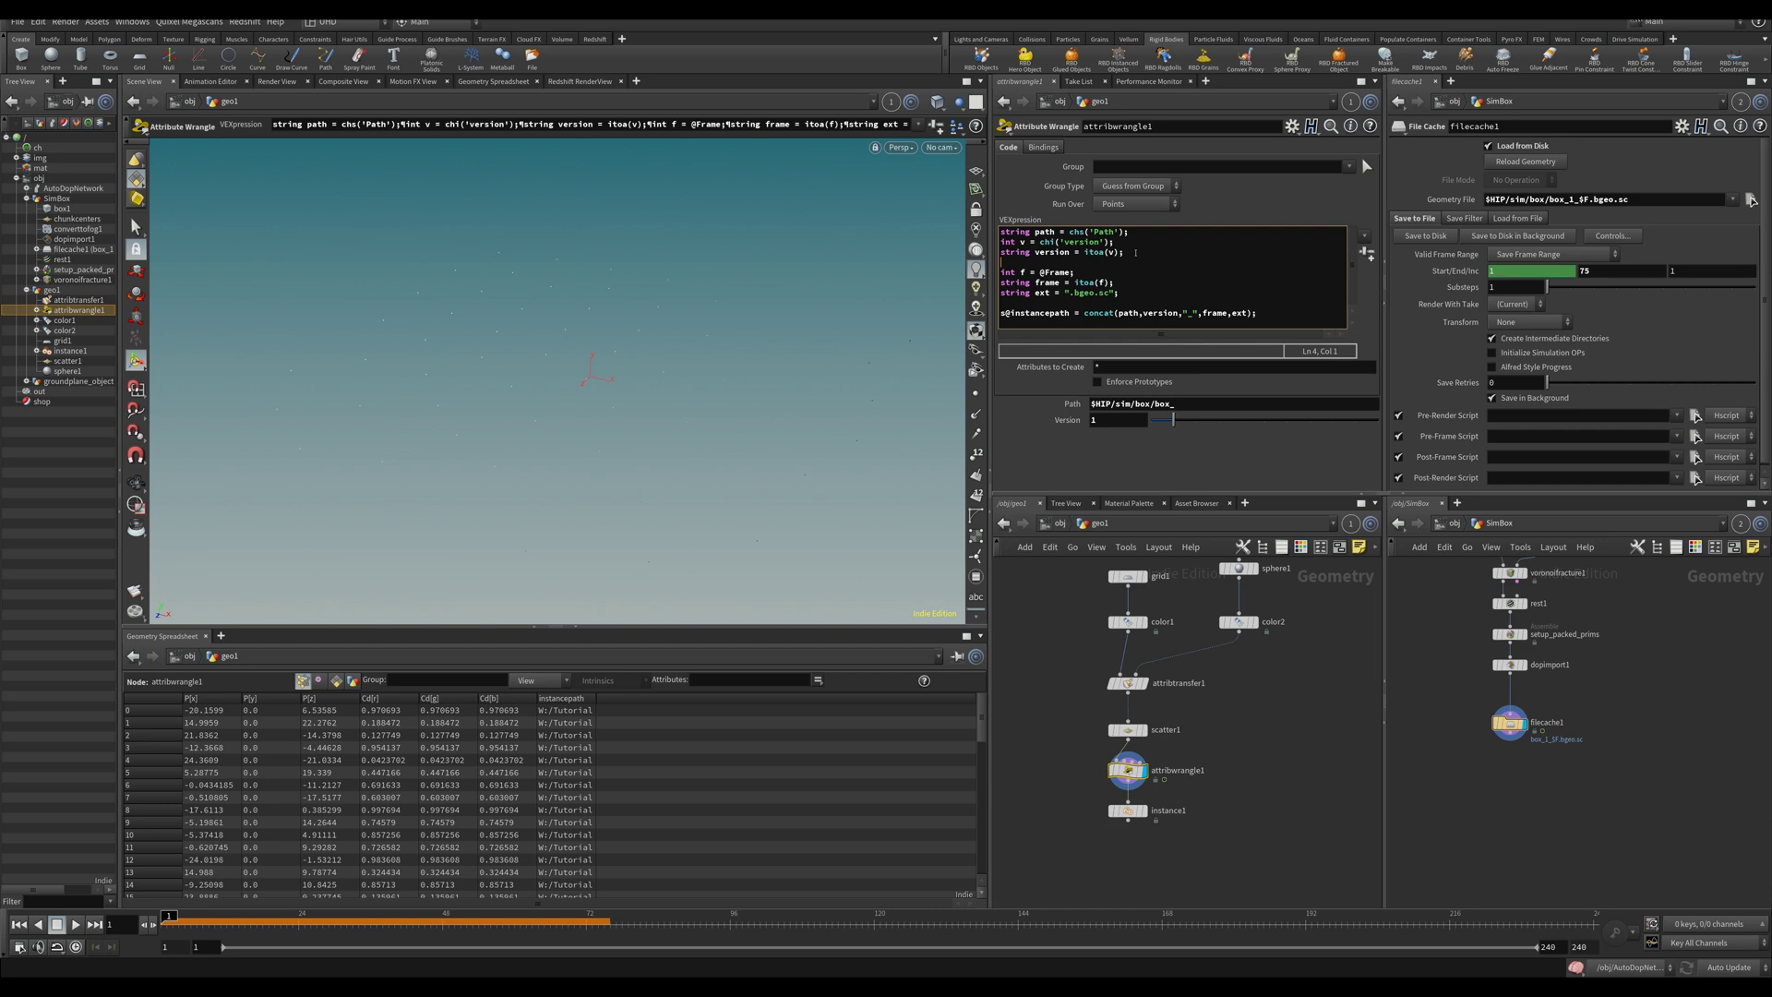
pyautogui.write('int off')
pyautogui.write('fse')
pyautogui.write('t = fit')
pyautogui.write('(')
pyautogui.write('@Cd.x')
pyautogui.write(',')
pyautogui.write('0,1,0,20')
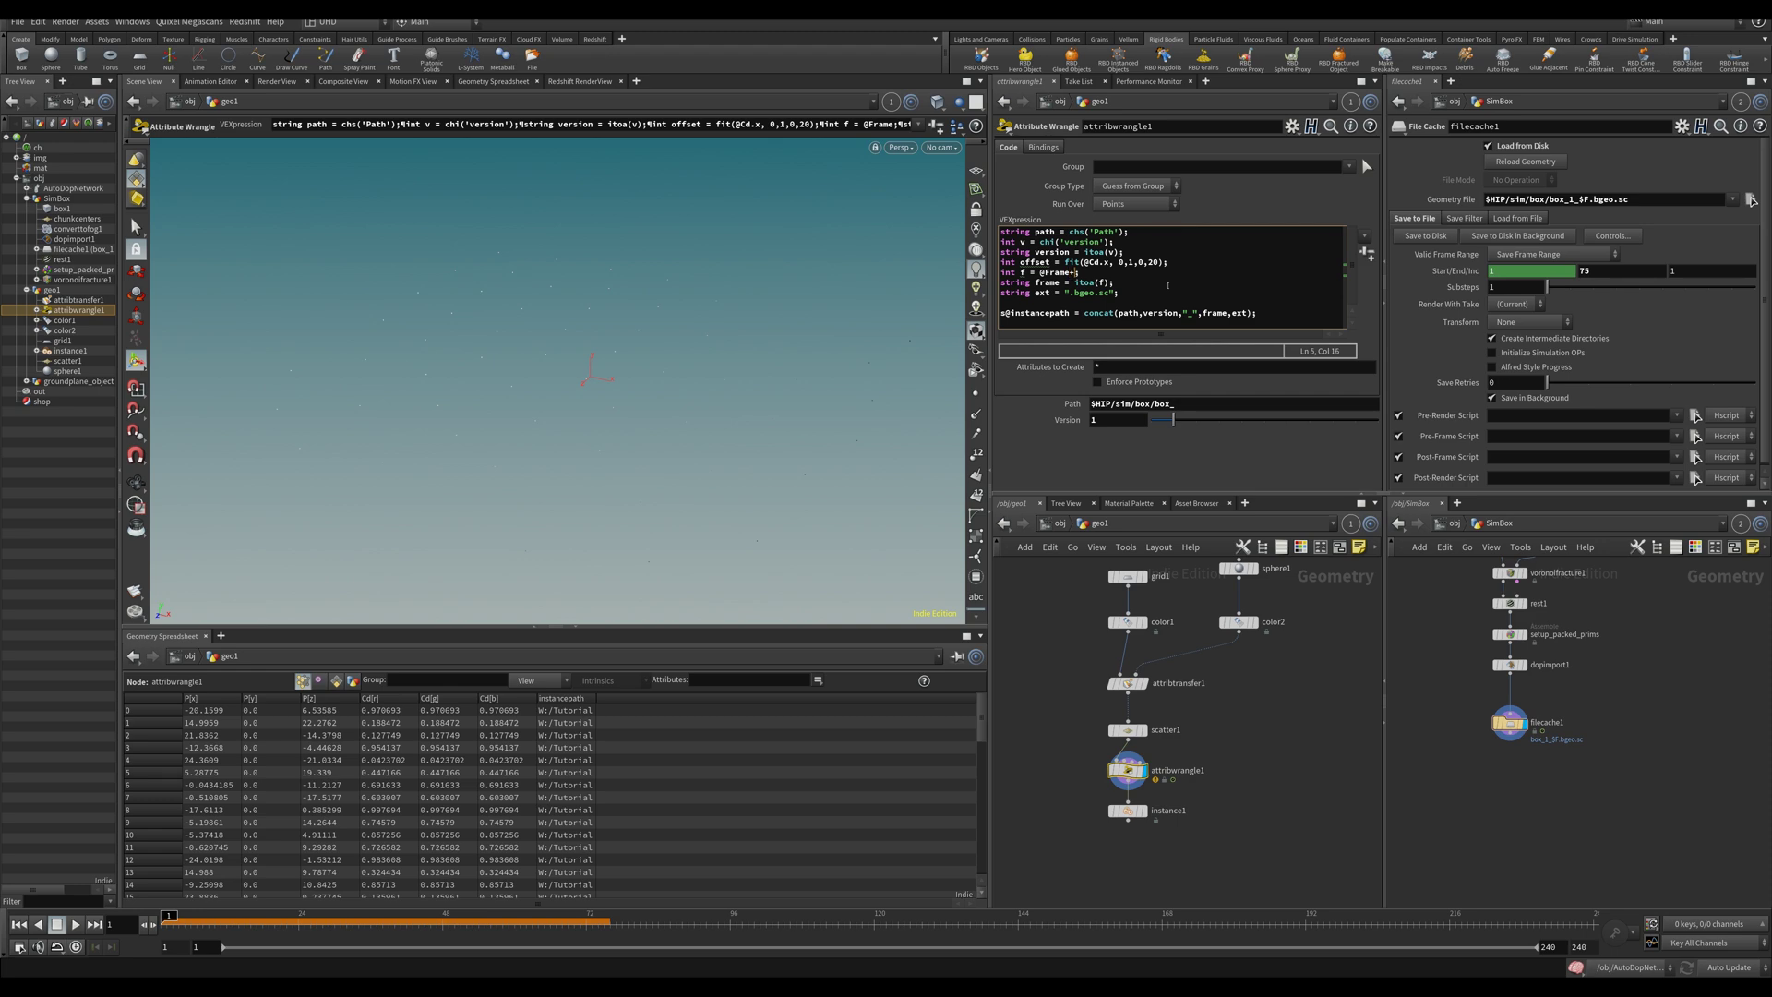
pyautogui.write('offset')
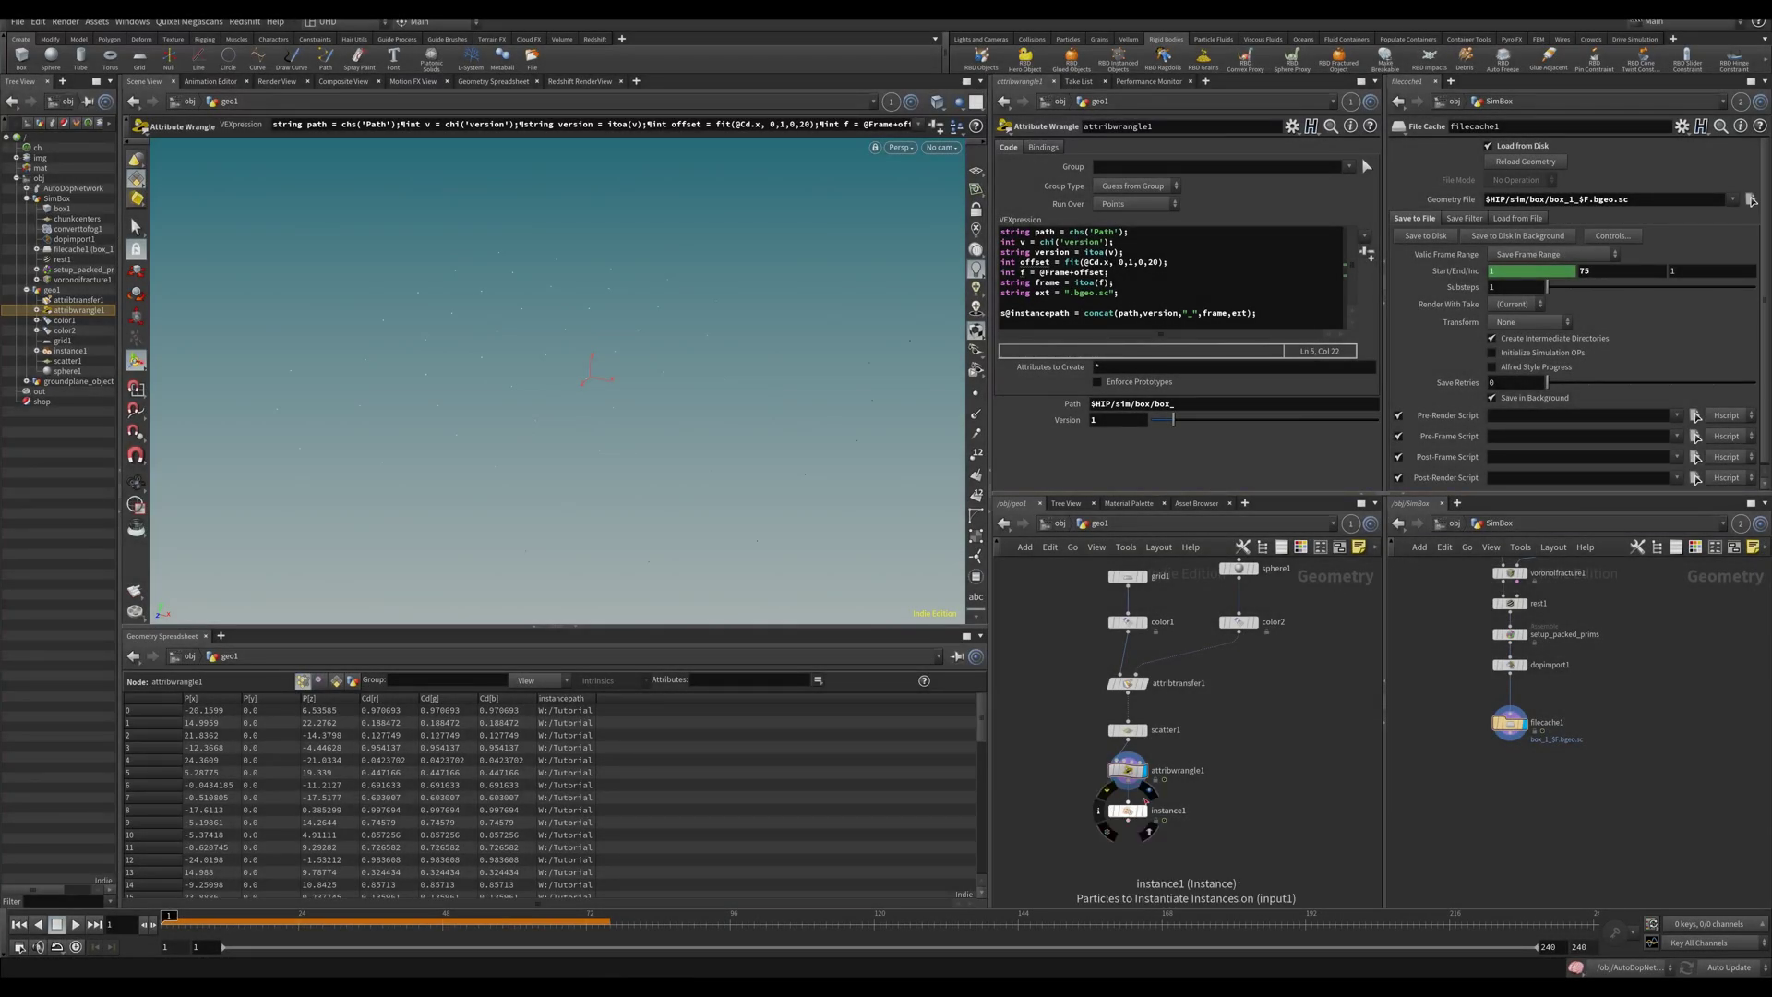
# Display the instanced geometry and widen the spreadsheet's instancepath column.
pyautogui.click(1148, 810)
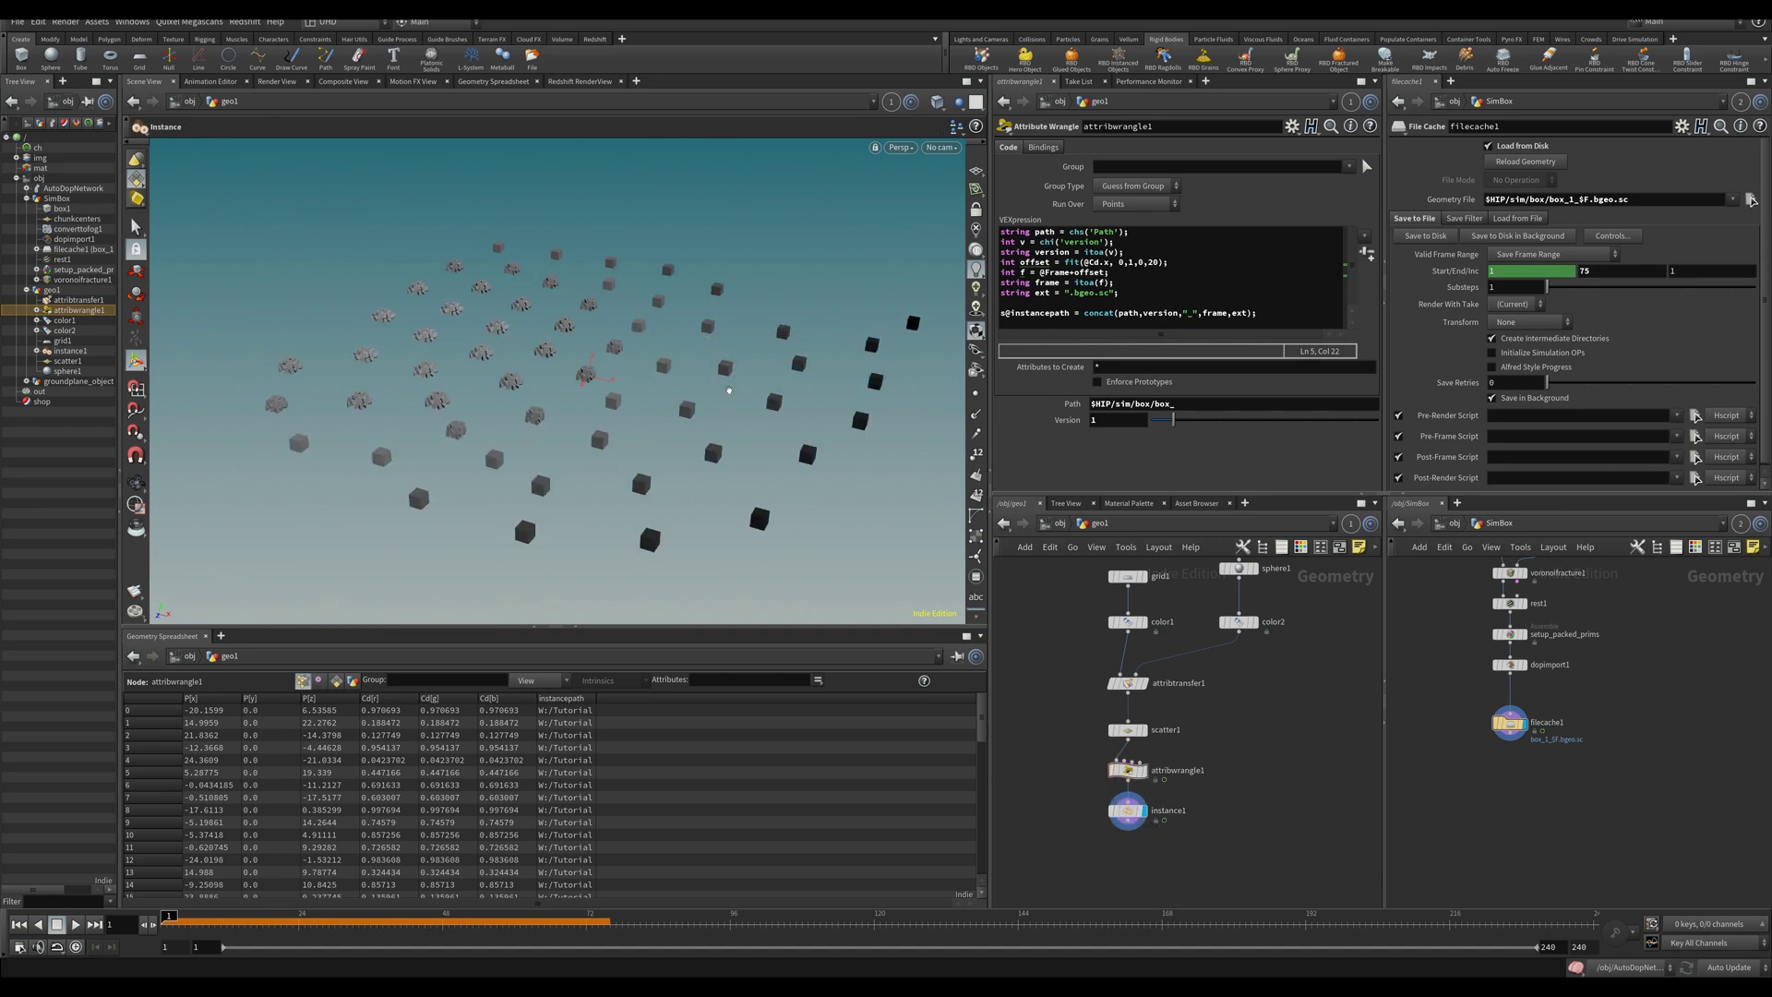
pyautogui.press('Escape')
pyautogui.moveTo(700, 382); pyautogui.dragTo(696, 432)
pyautogui.press('Return')
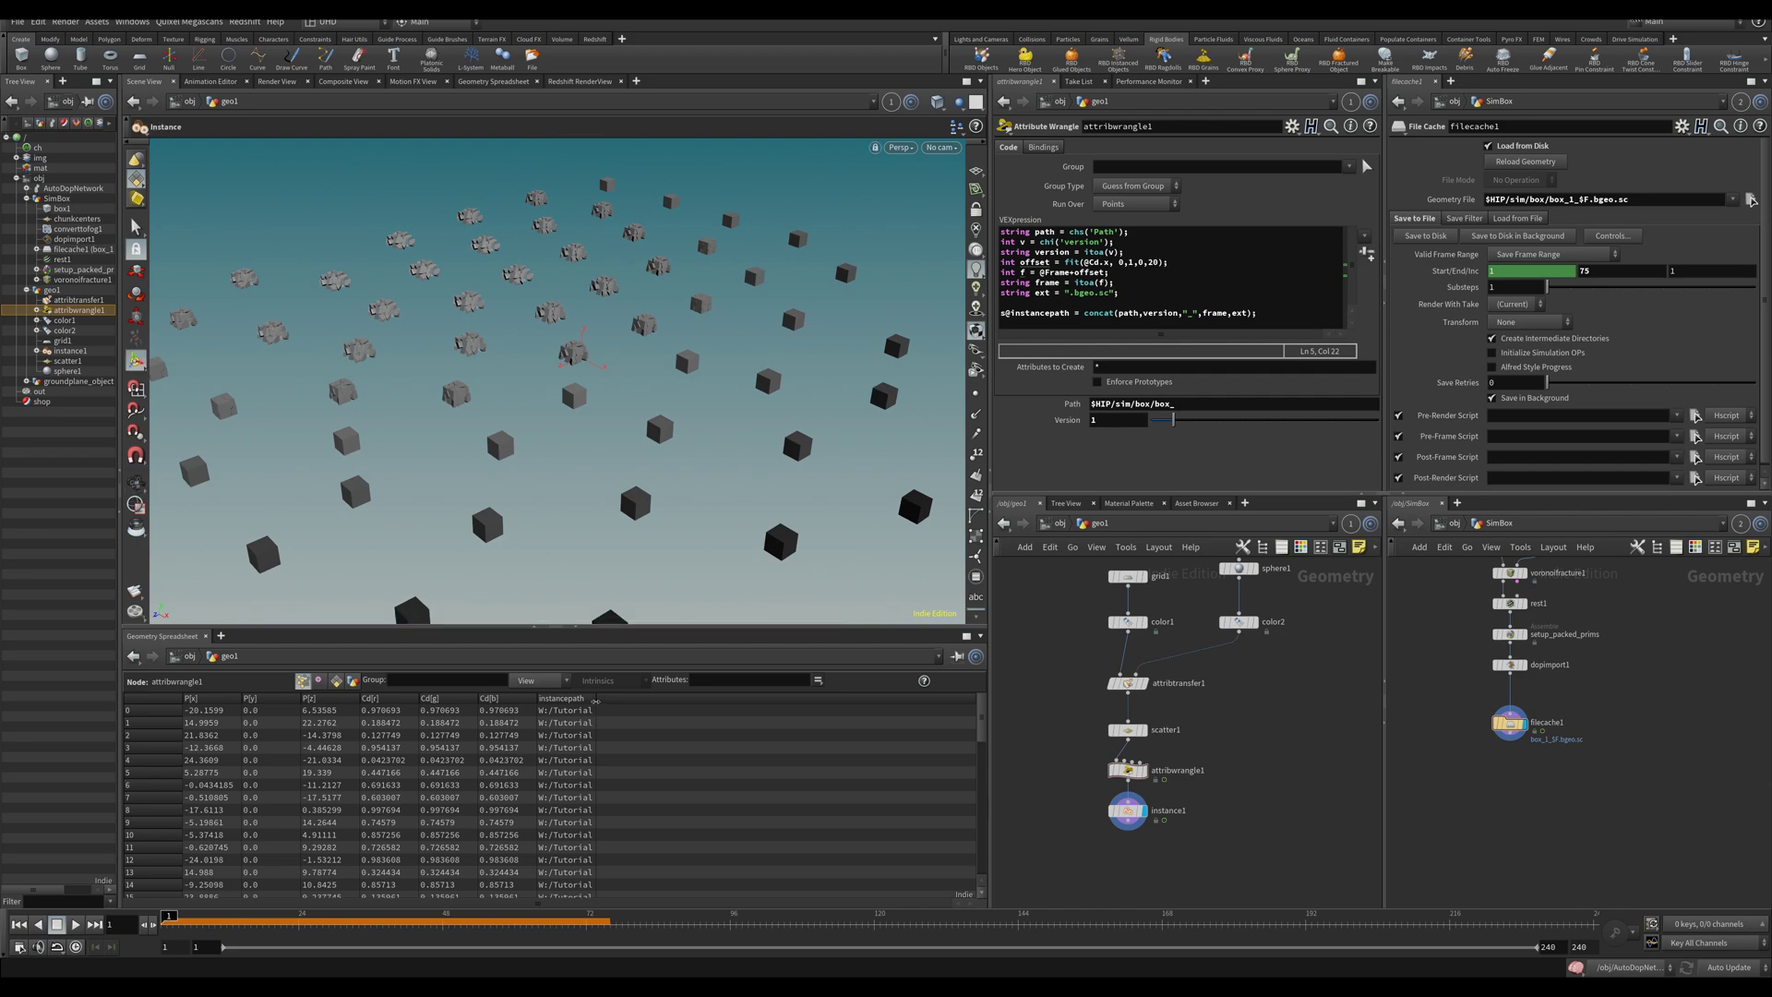
pyautogui.moveTo(595, 702); pyautogui.dragTo(963, 697)
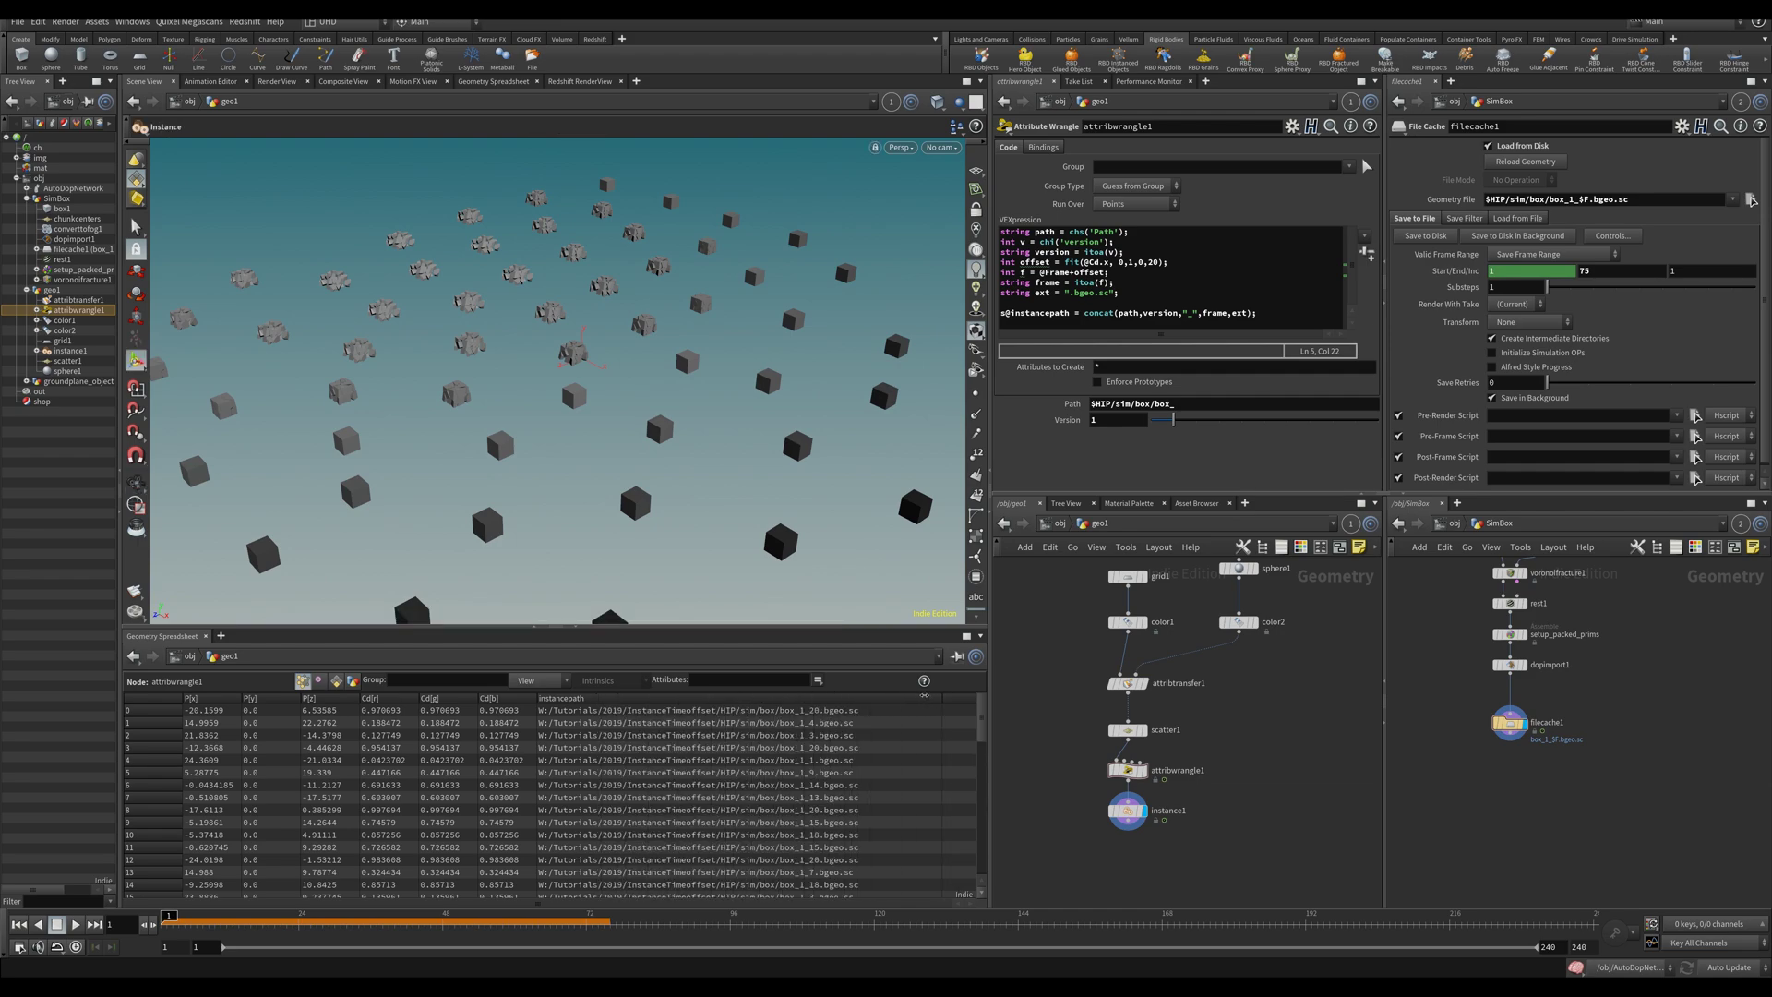
# Try a -10 to 10 offset range in the fit line, preview playback, then undo it.
pyautogui.click(1141, 263)
pyautogui.press('BackSpace')
pyautogui.write('-10')
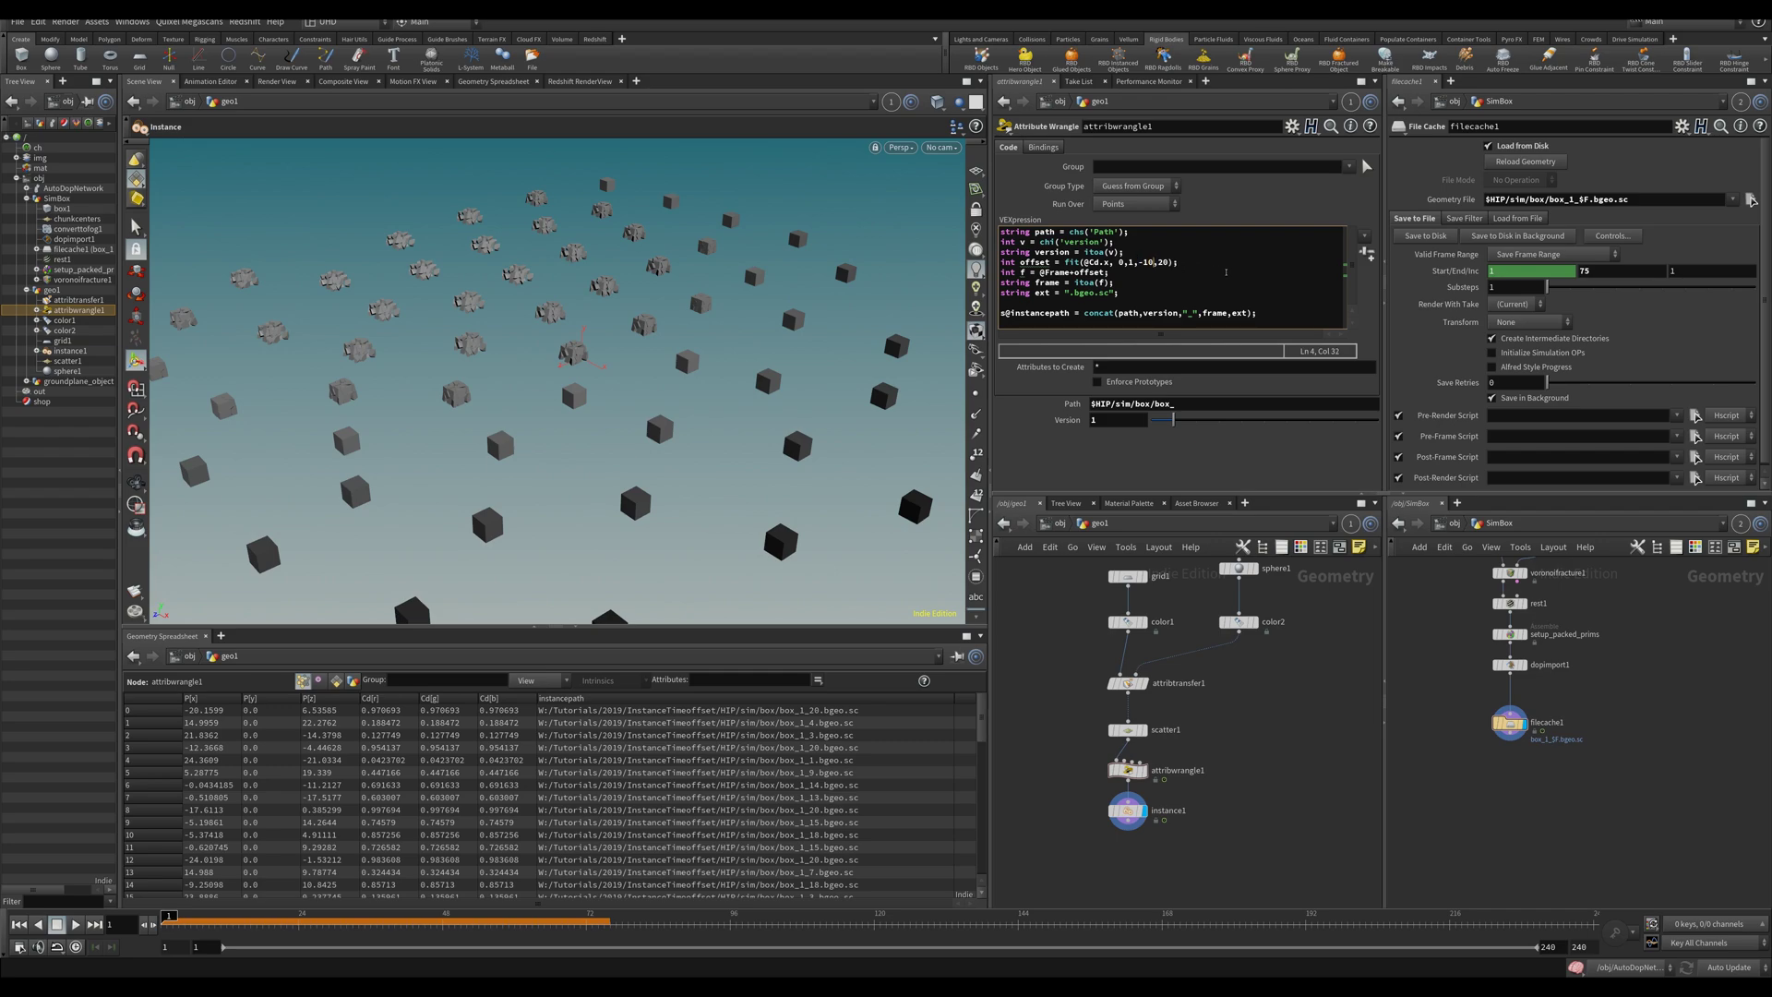
pyautogui.press('BackSpace')
pyautogui.write('10')
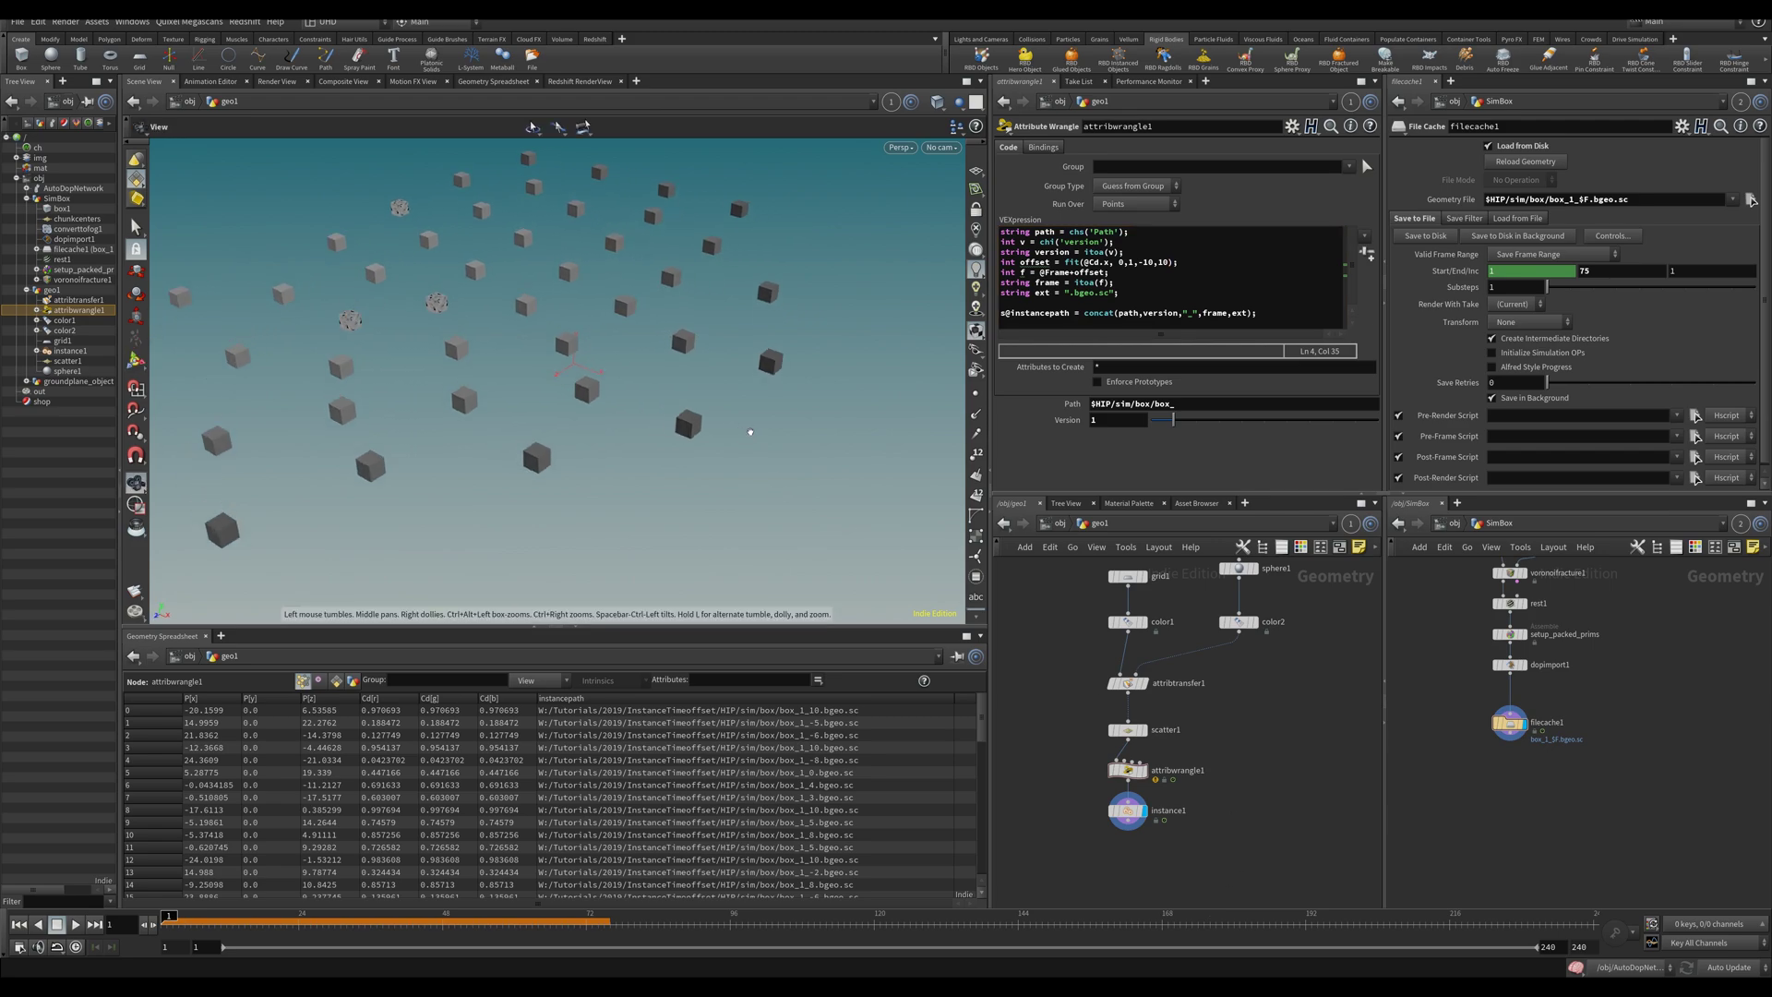
pyautogui.press('Up')
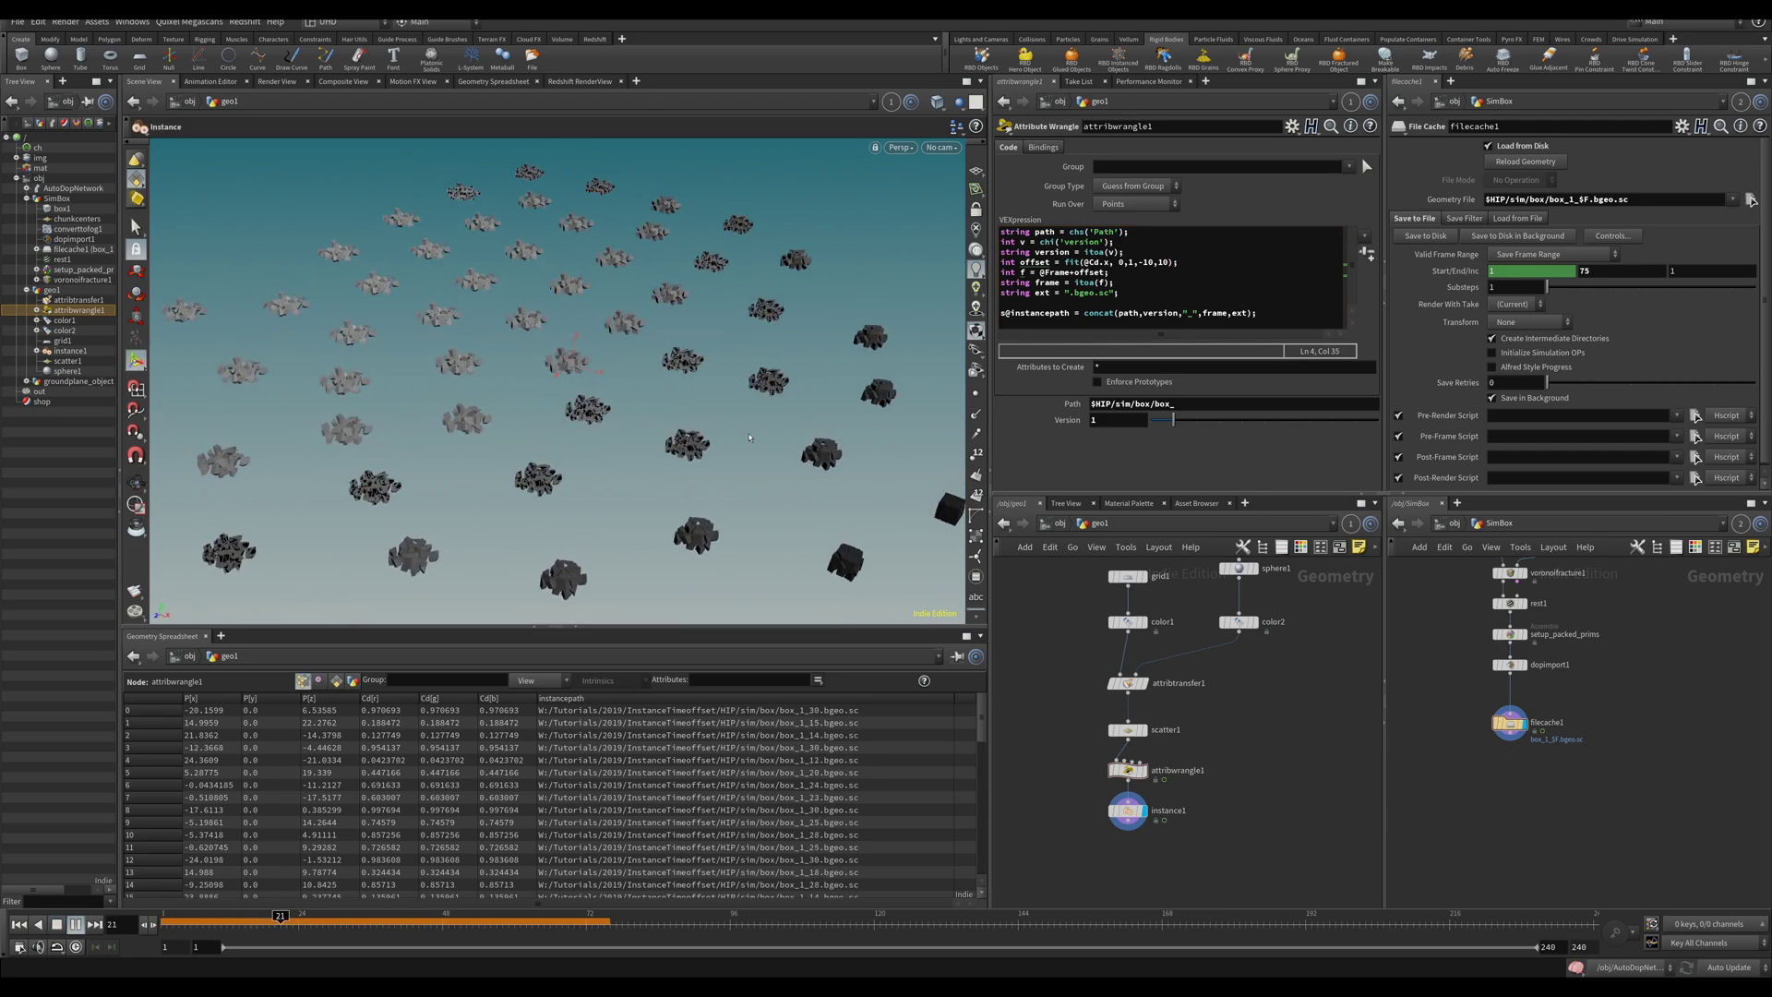
pyautogui.hotkey('ctrl', 'Up')
pyautogui.hotkey('ctrl', 'z')
pyautogui.hotkey('ctrl', 'z')
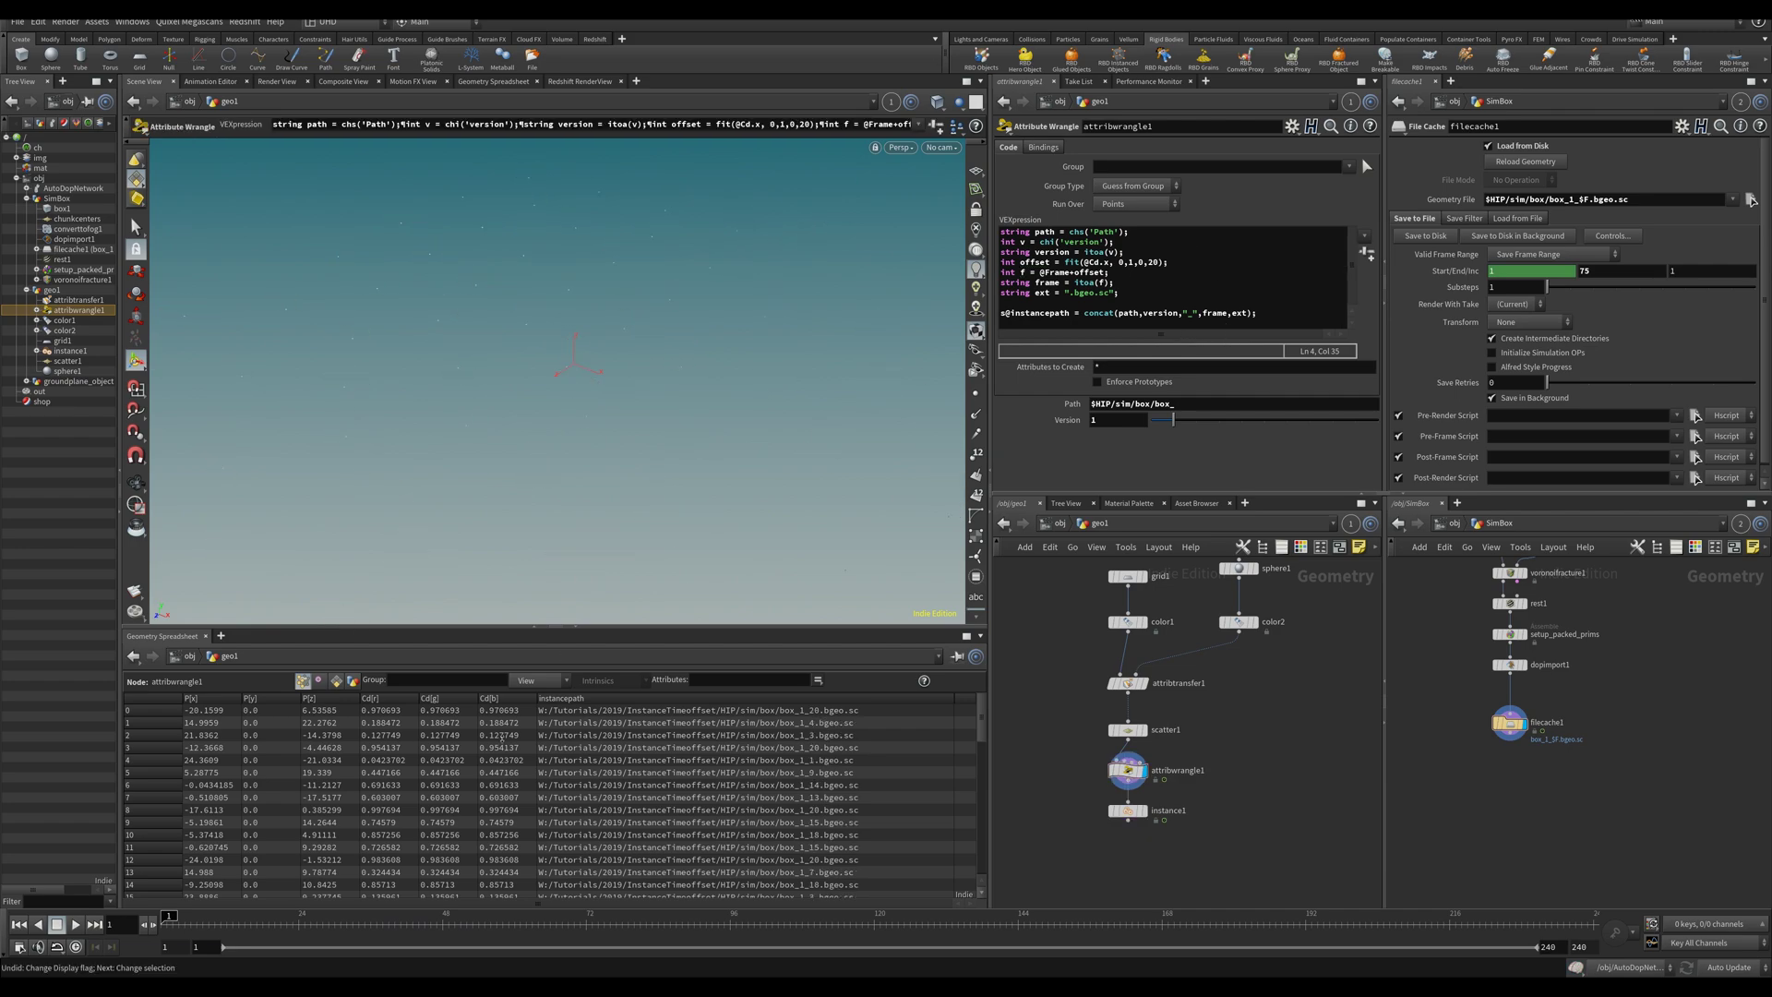
# Display instance1 and play the fracture animation, scrubbing back to earlier frames.
pyautogui.click(1142, 810)
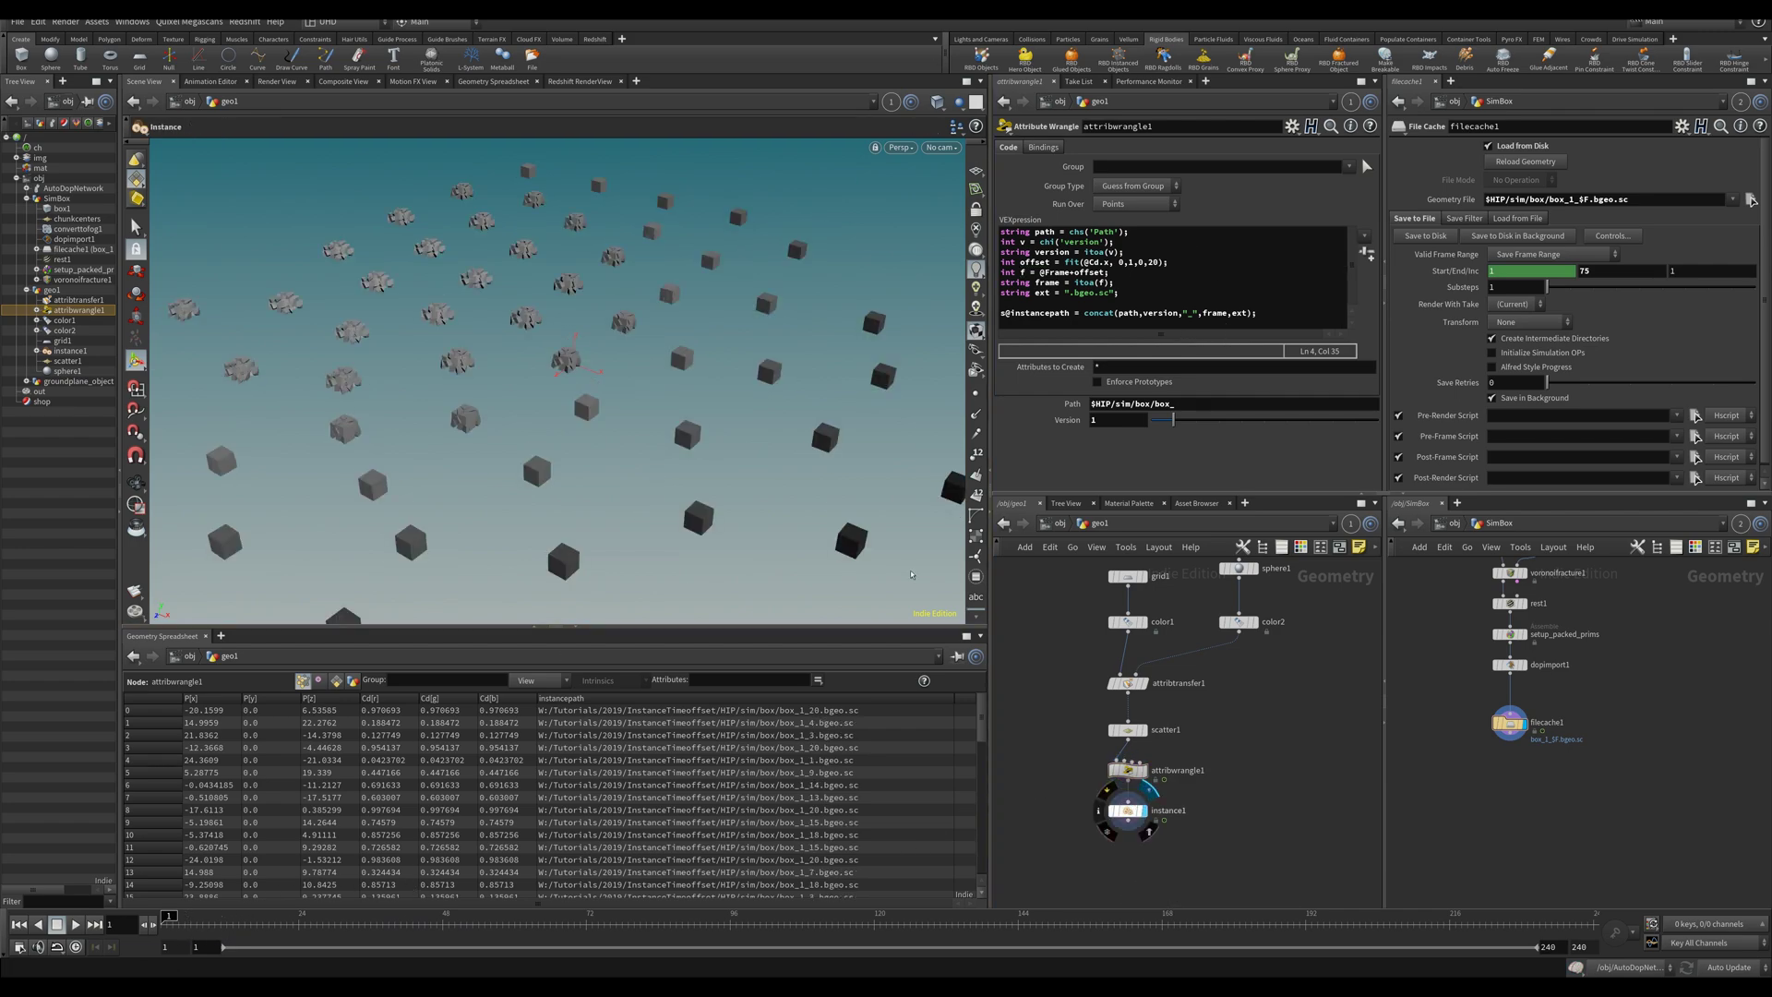
pyautogui.press('Escape')
pyautogui.press('Up')
pyautogui.press('Return')
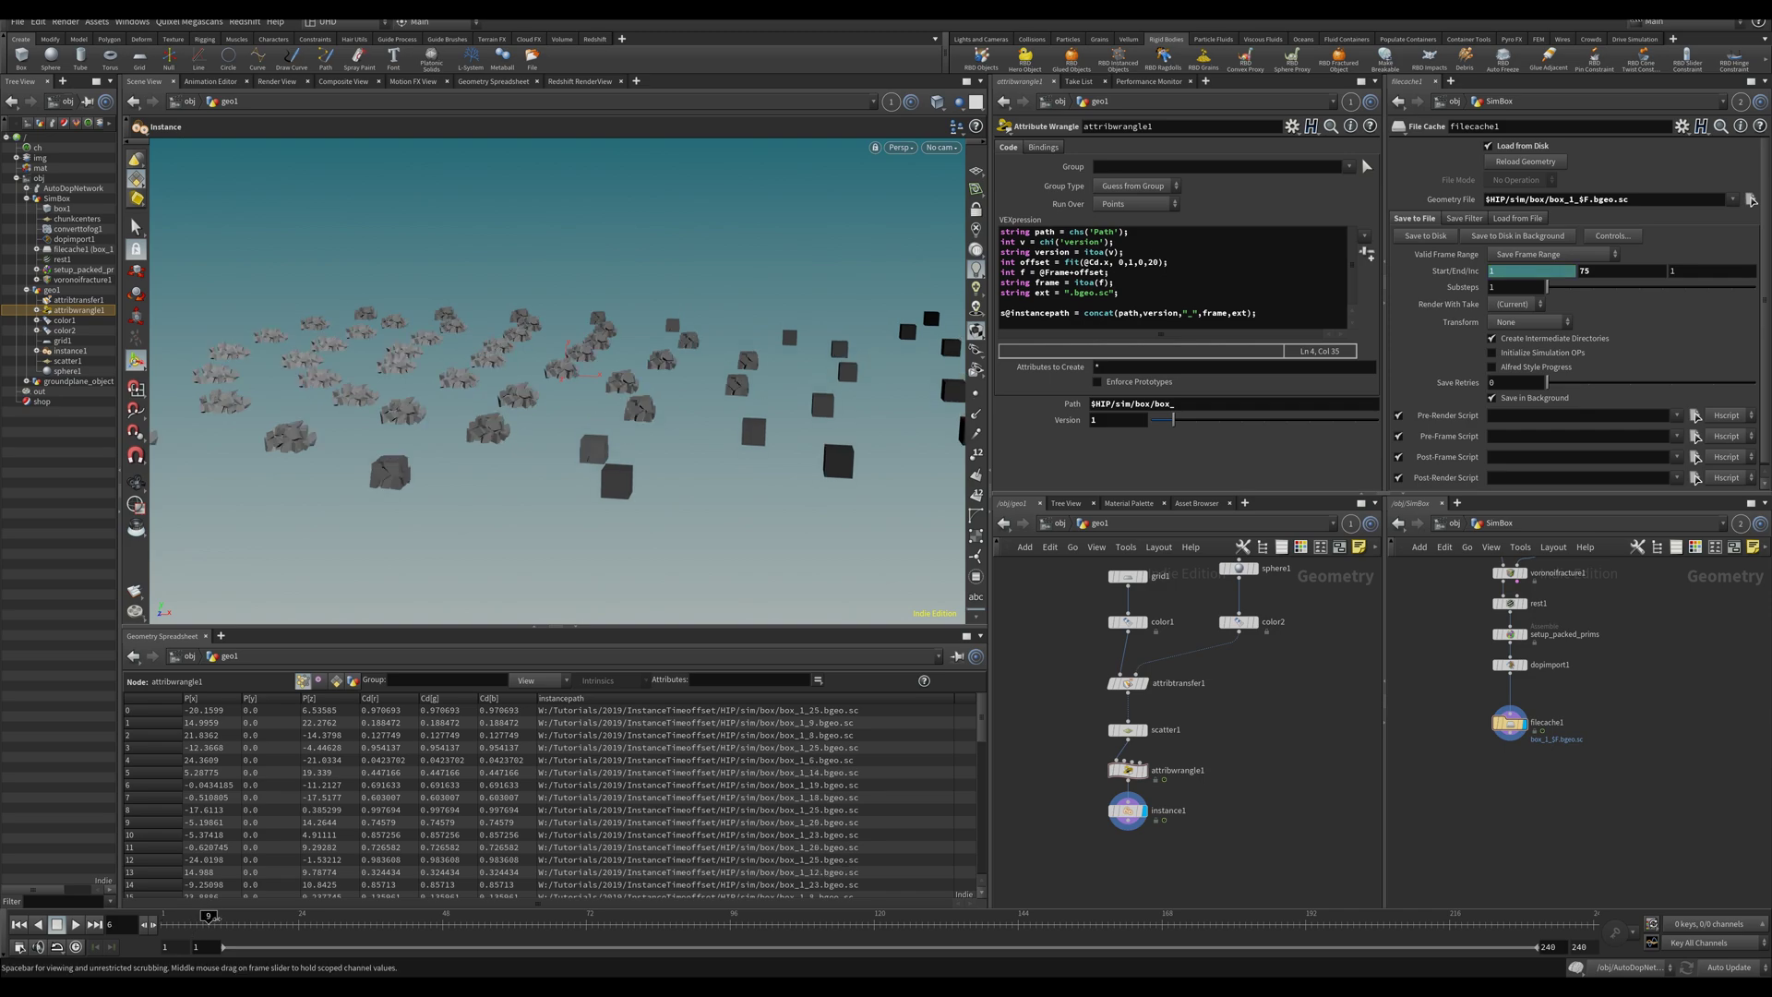
pyautogui.scroll(5, 683, 480)
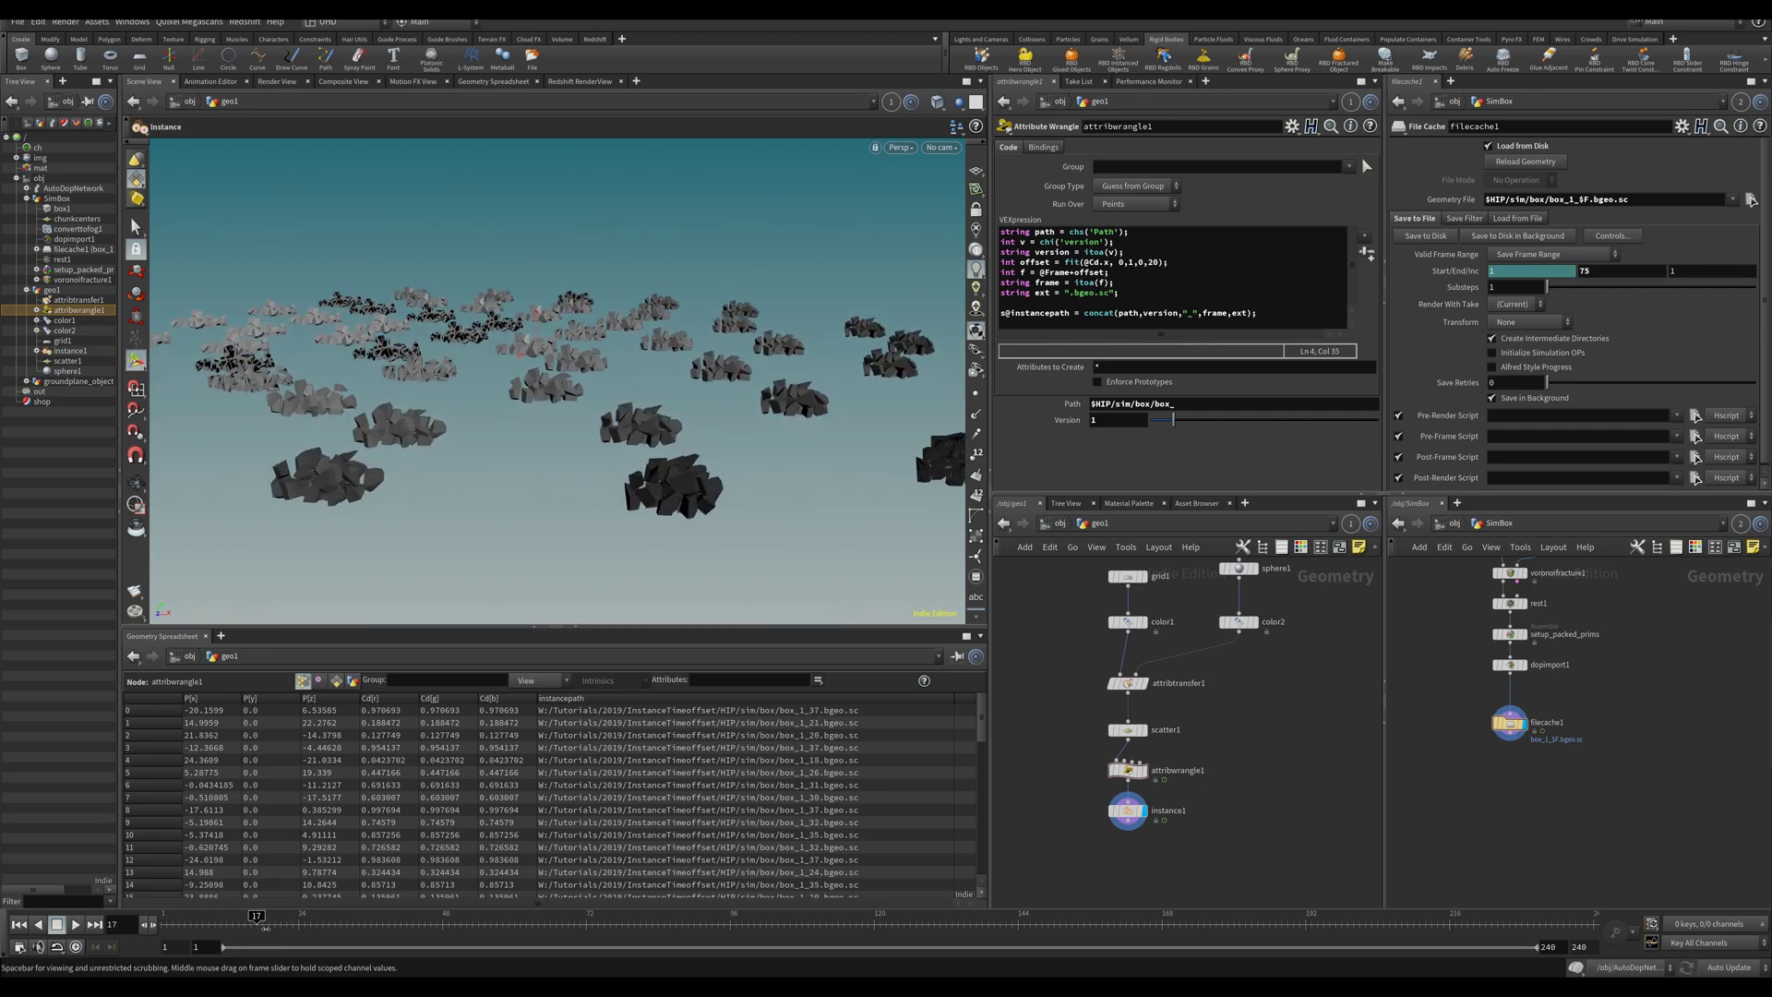
pyautogui.moveTo(287, 923); pyautogui.dragTo(268, 923)
# Widen the 3D viewport and scrub from frame 8 to 36 to watch staggered shattering.
pyautogui.moveTo(517, 369); pyautogui.dragTo(577, 568)
pyautogui.press('Escape')
pyautogui.press('Escape')
pyautogui.moveTo(579, 431); pyautogui.dragTo(683, 415)
pyautogui.press('Escape')
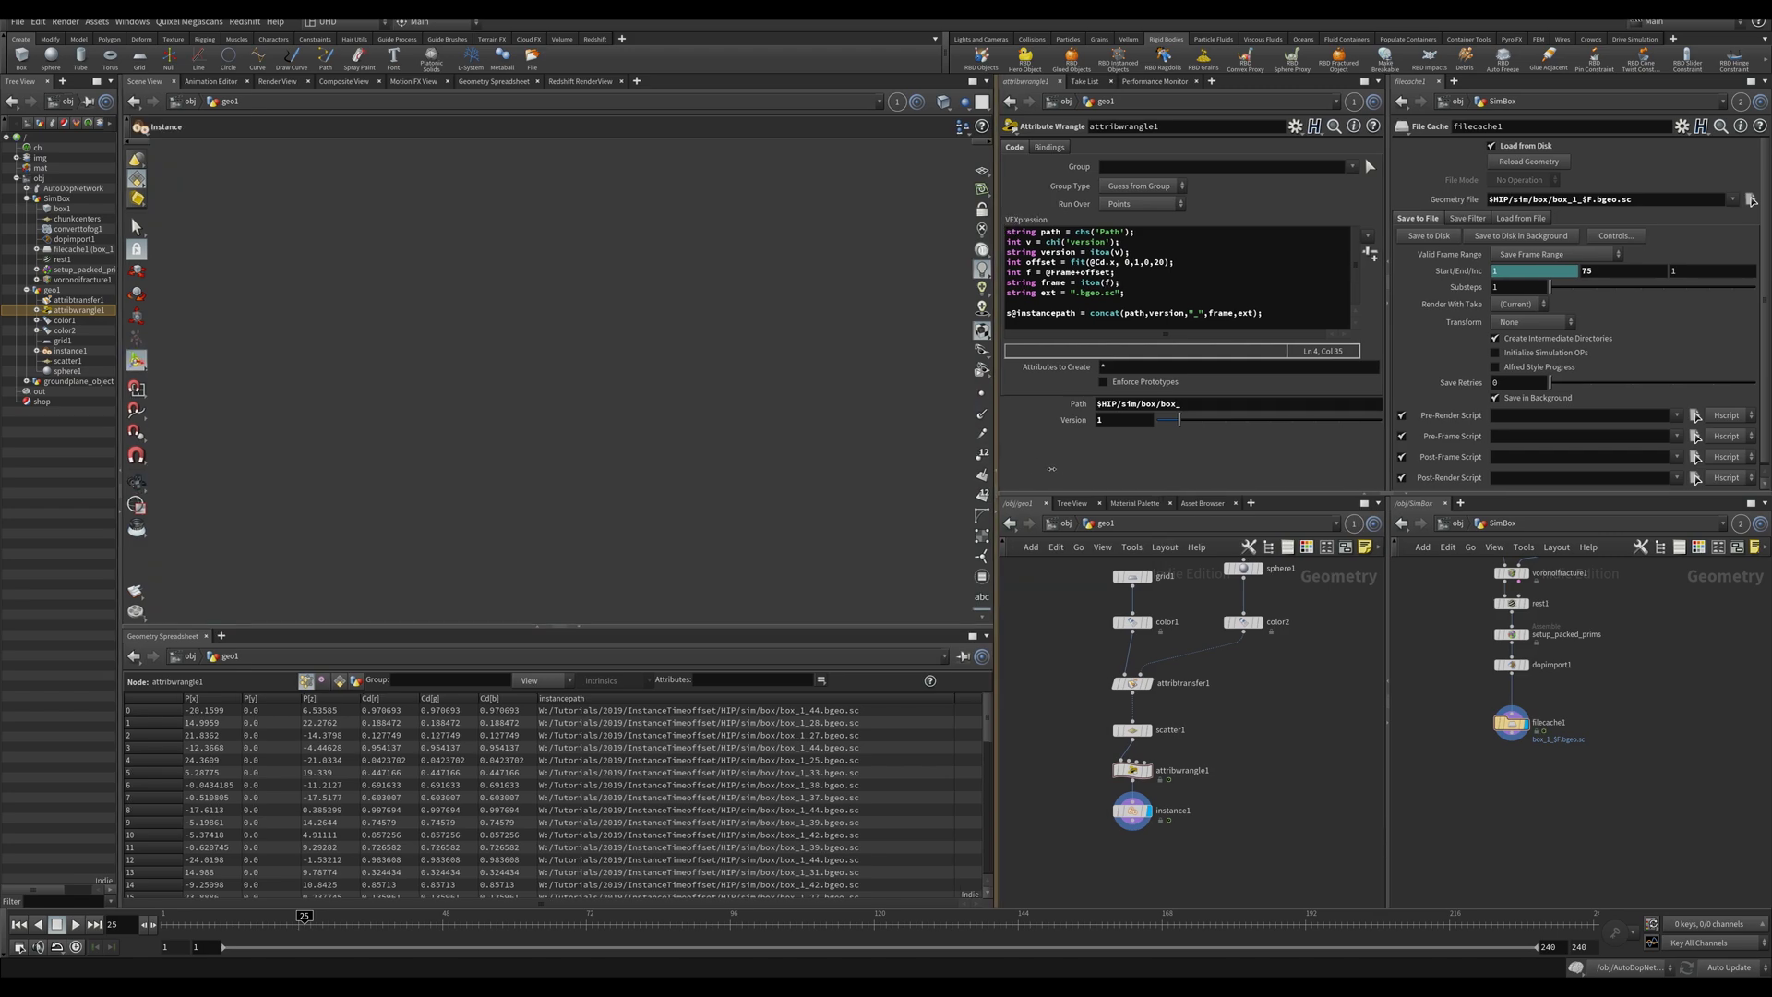
pyautogui.moveTo(989, 467); pyautogui.dragTo(1099, 480)
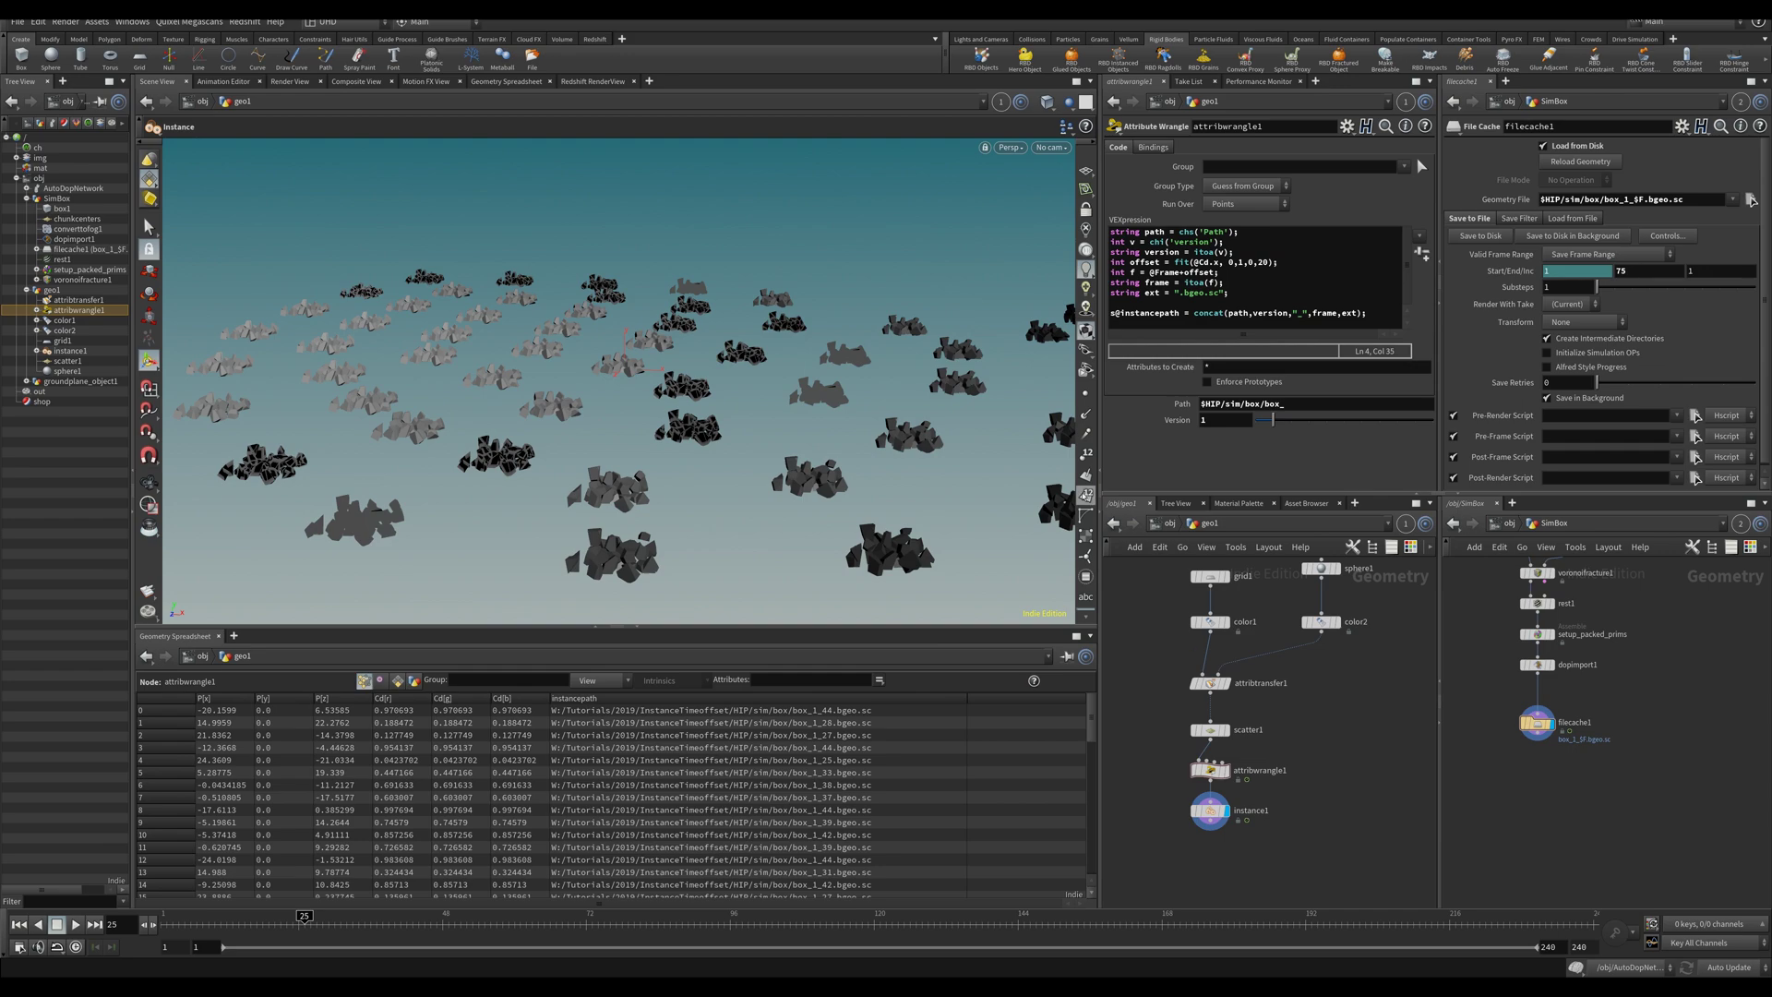
pyautogui.click(202, 916)
pyautogui.moveTo(202, 916); pyautogui.dragTo(454, 923)
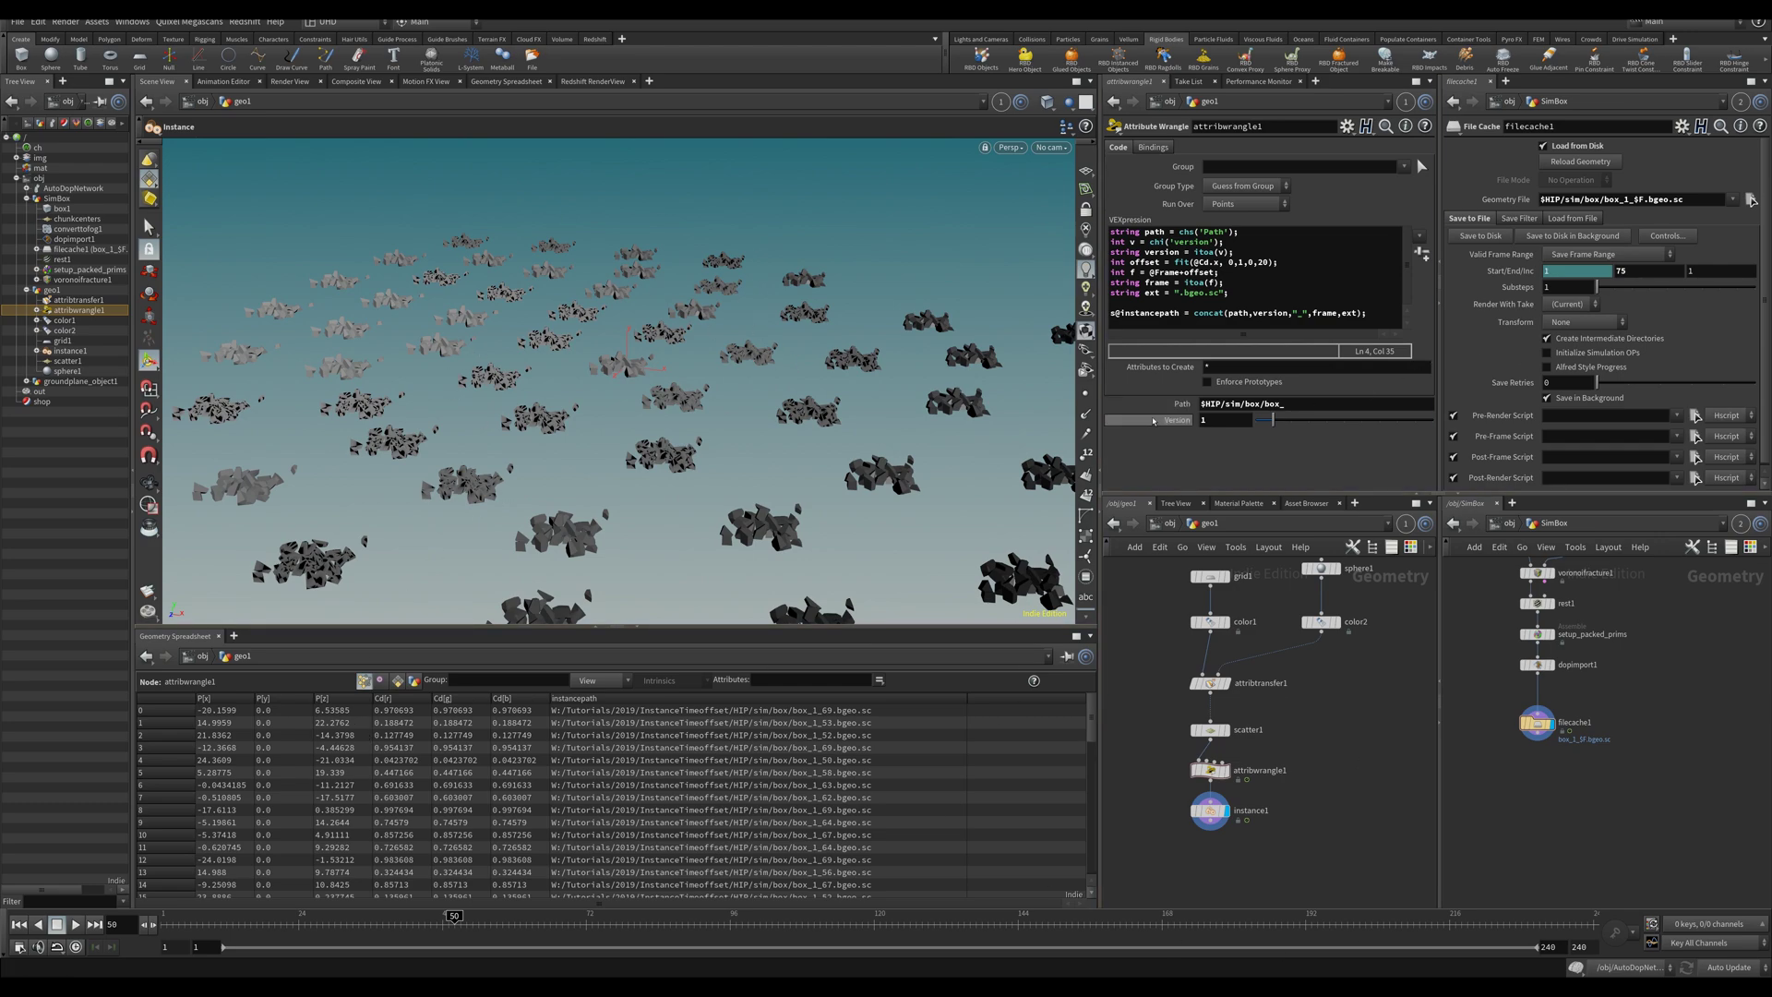
pyautogui.scroll(3, 1661, 803)
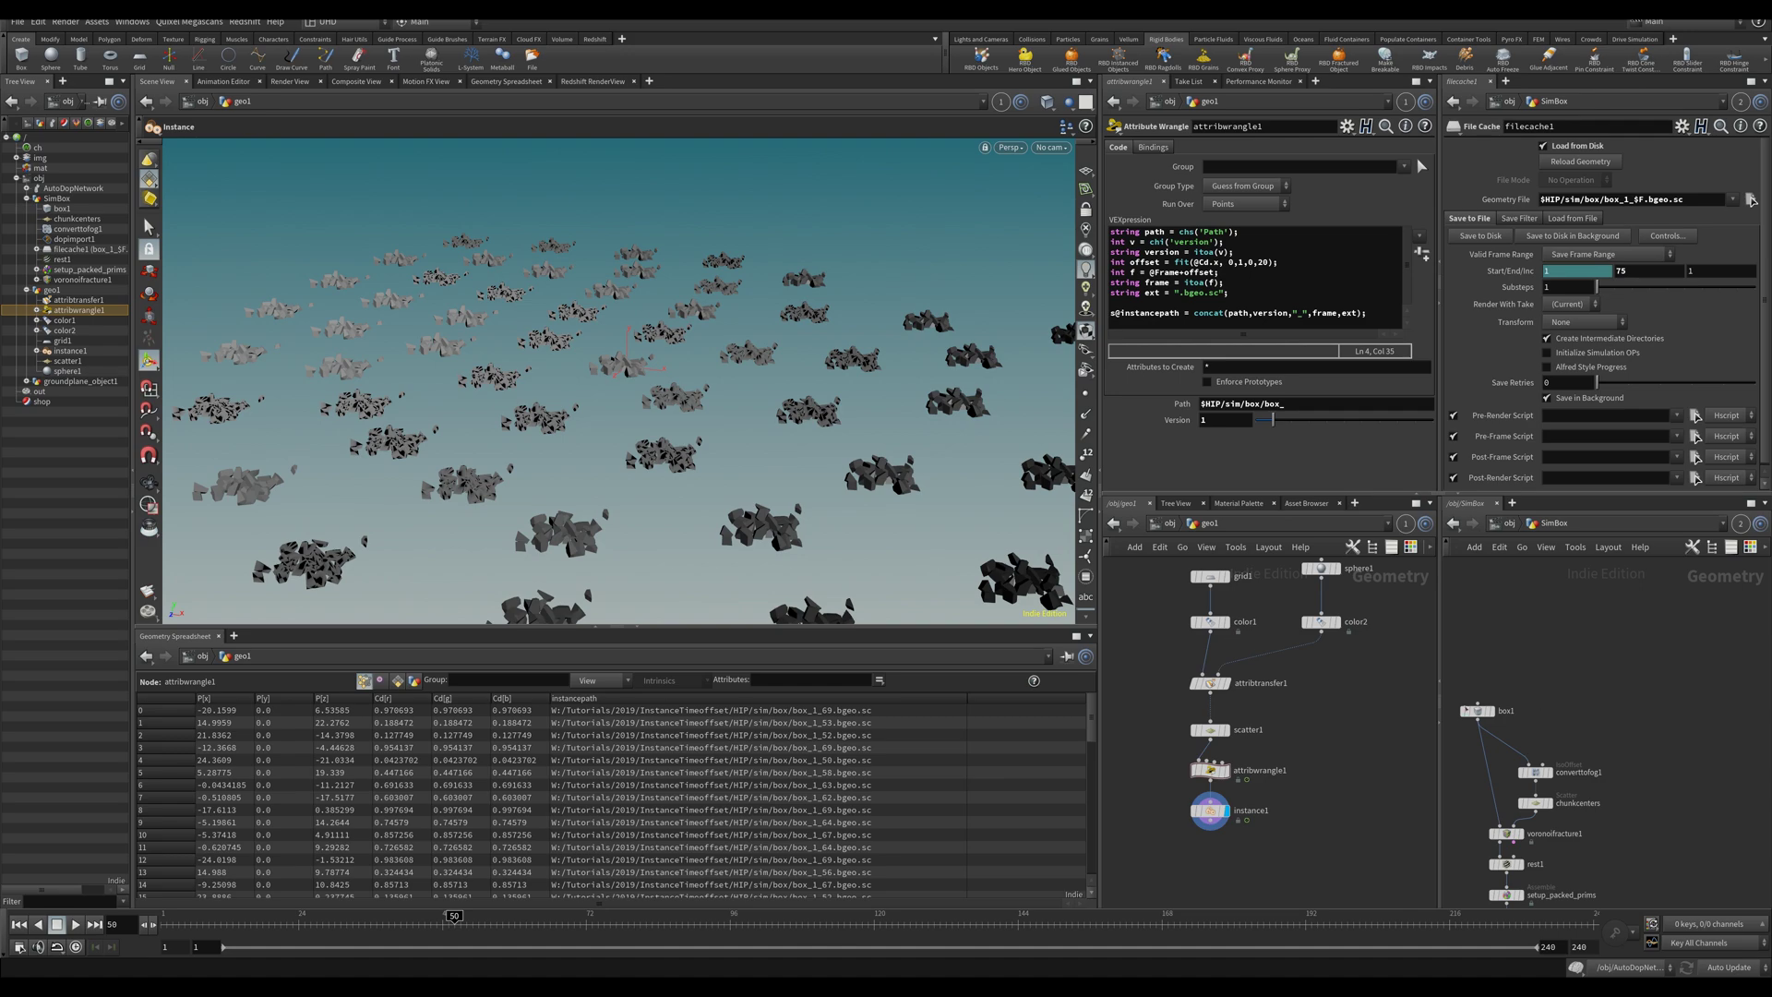
# Add a Sphere node in SimBox above box1 and wire it in.
pyautogui.press('Tab')
pyautogui.click(1524, 704)
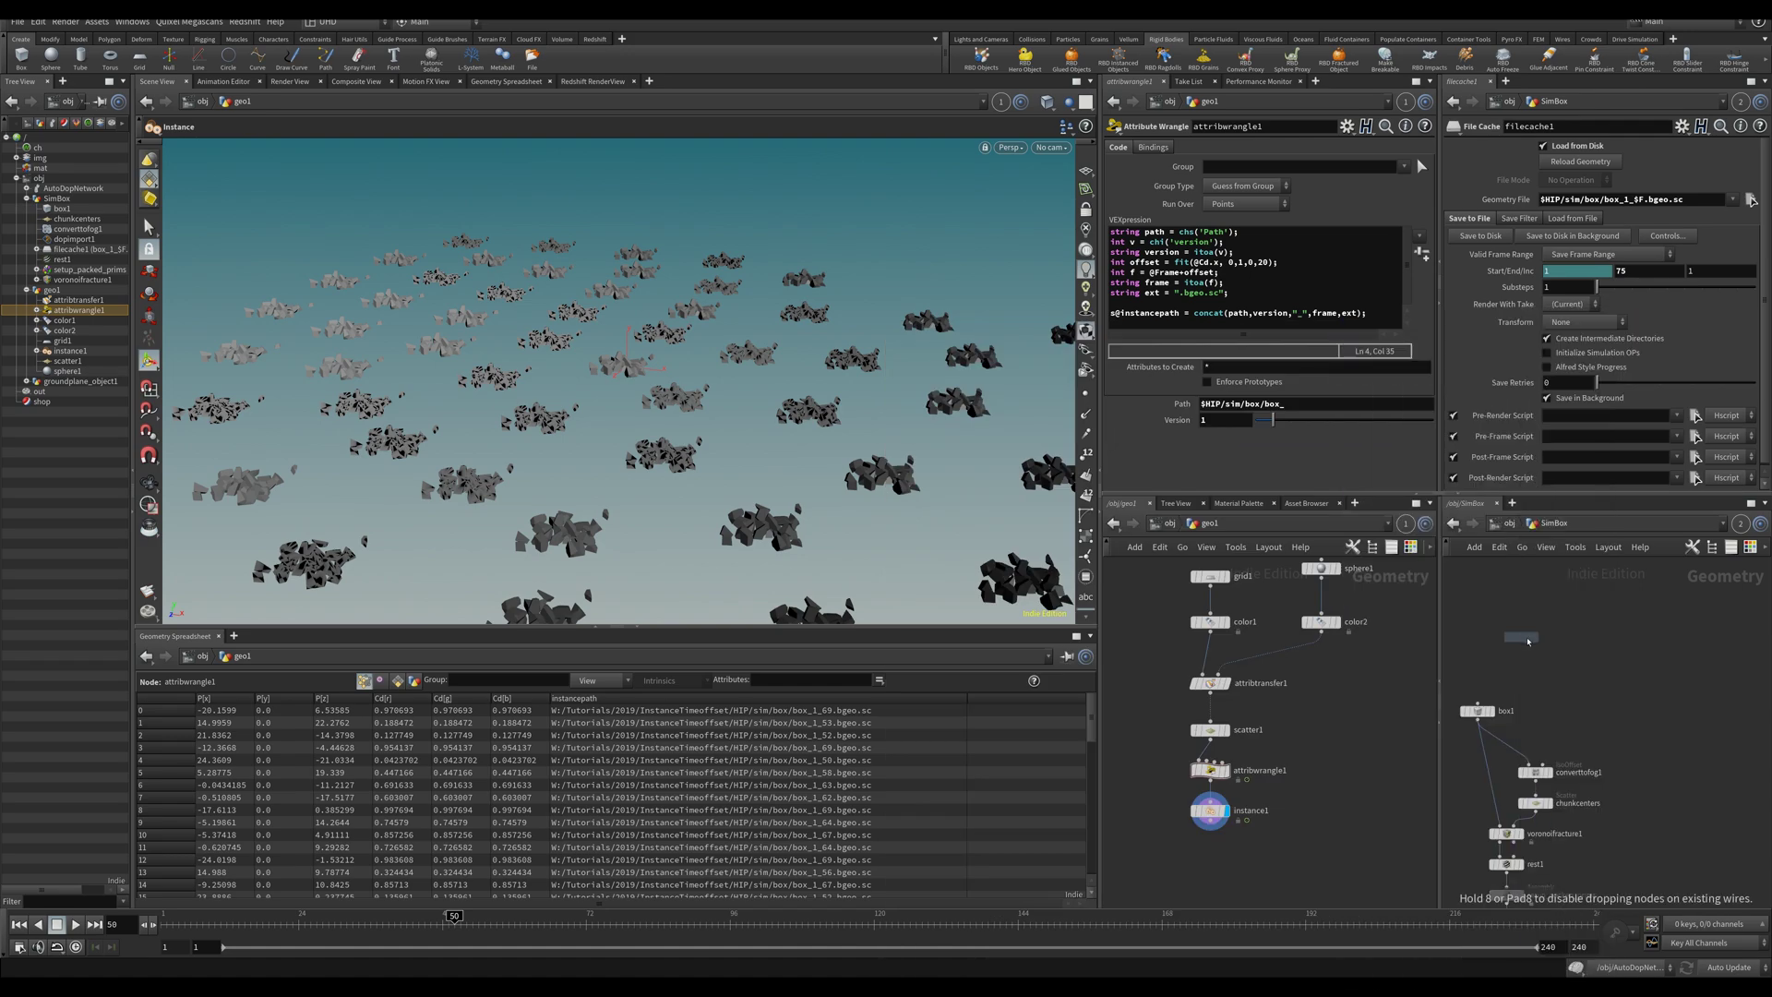
pyautogui.click(1481, 654)
pyautogui.moveTo(1481, 662); pyautogui.dragTo(1478, 706)
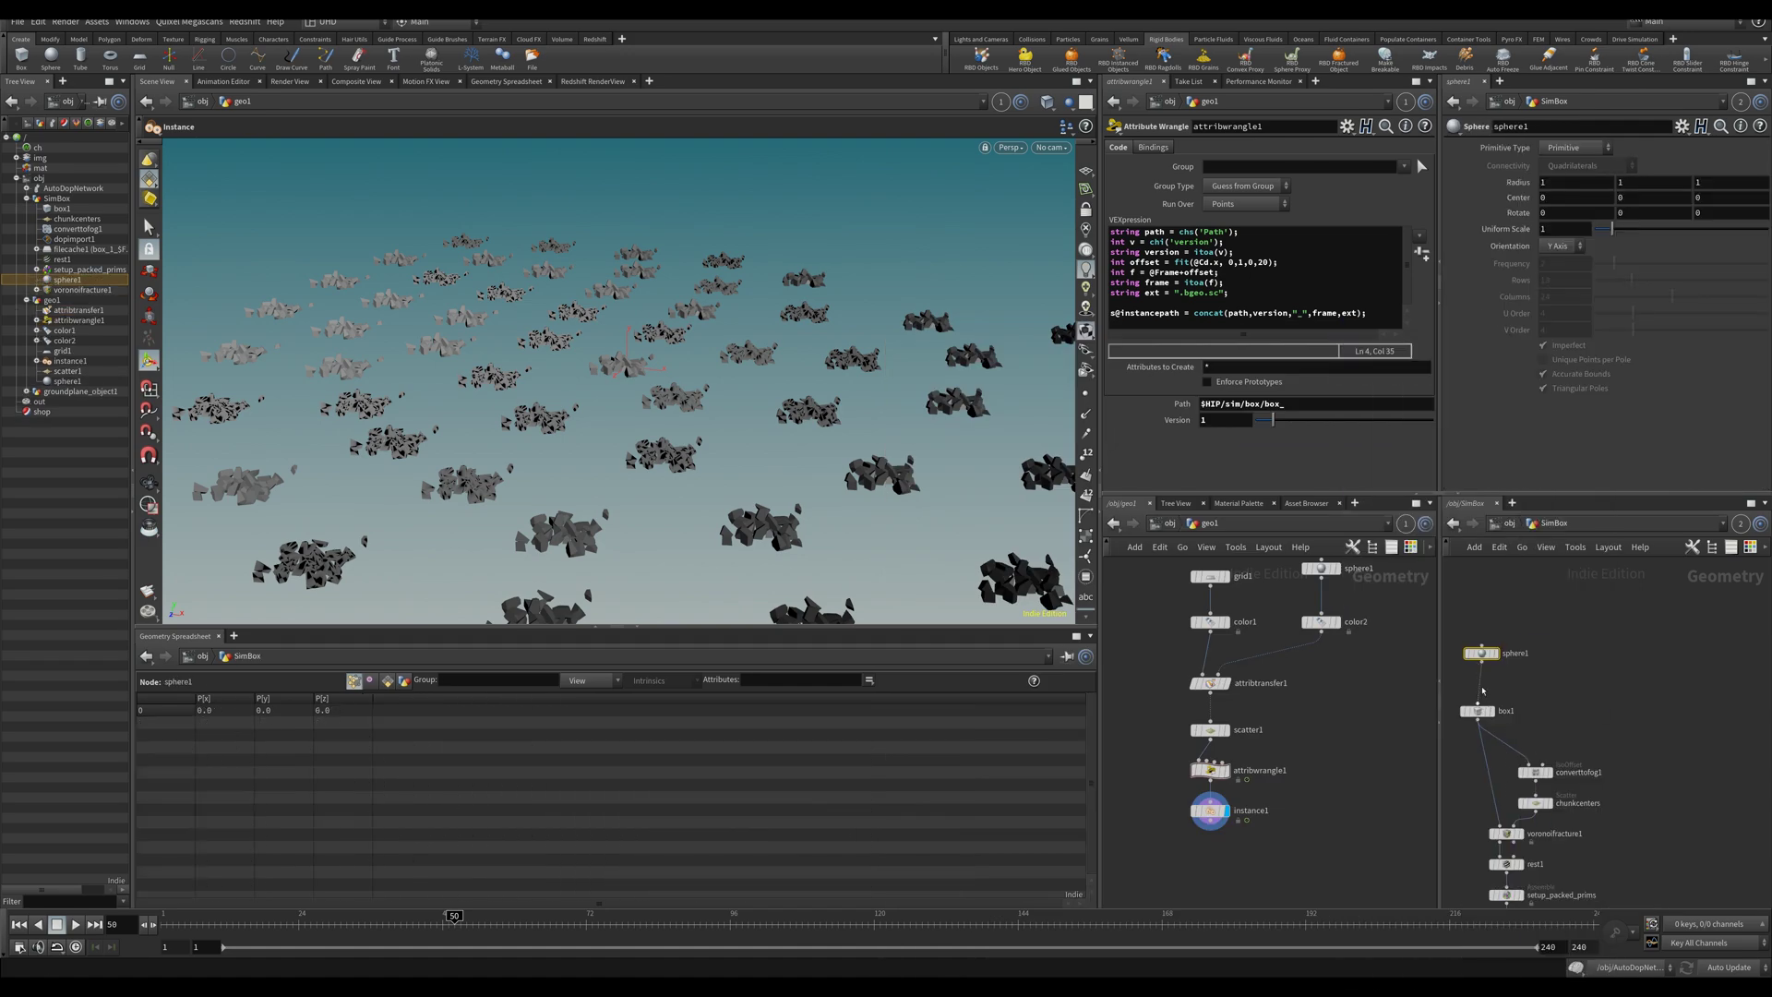
pyautogui.click(1477, 712)
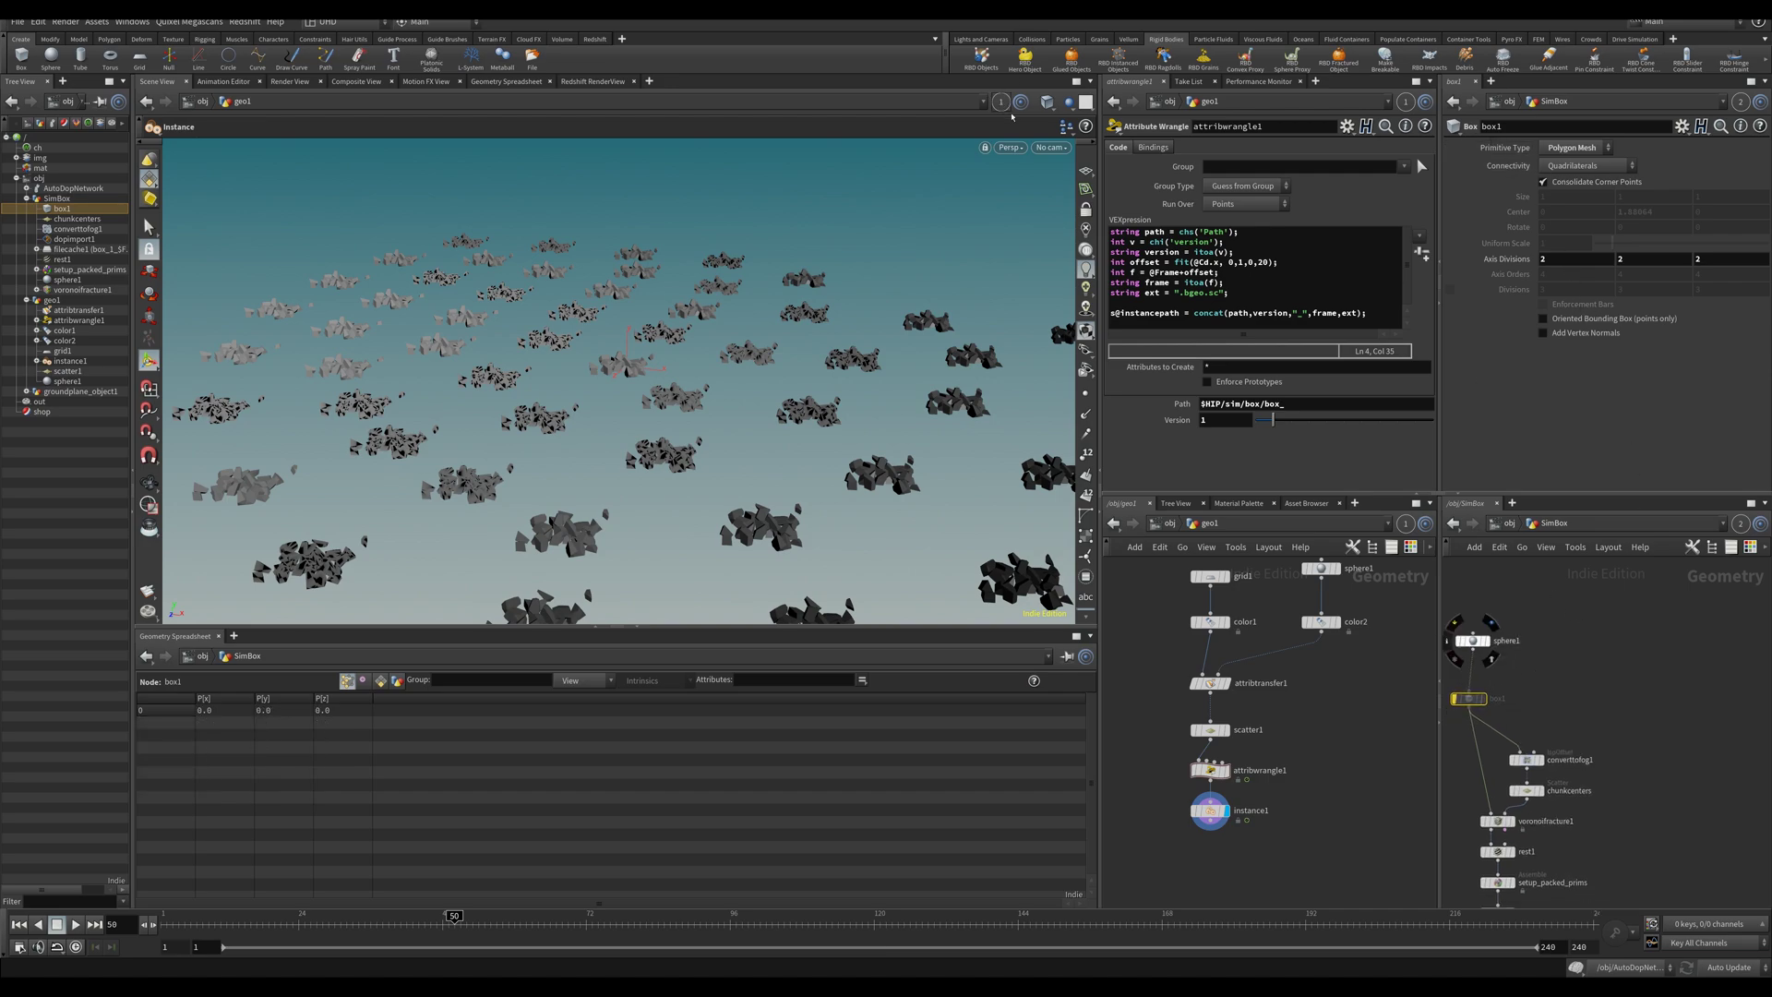
# Link the viewport to SimBox, display sphere1, and set it to a polygon sphere with frequency 3.
pyautogui.click(1000, 102)
pyautogui.click(1034, 178)
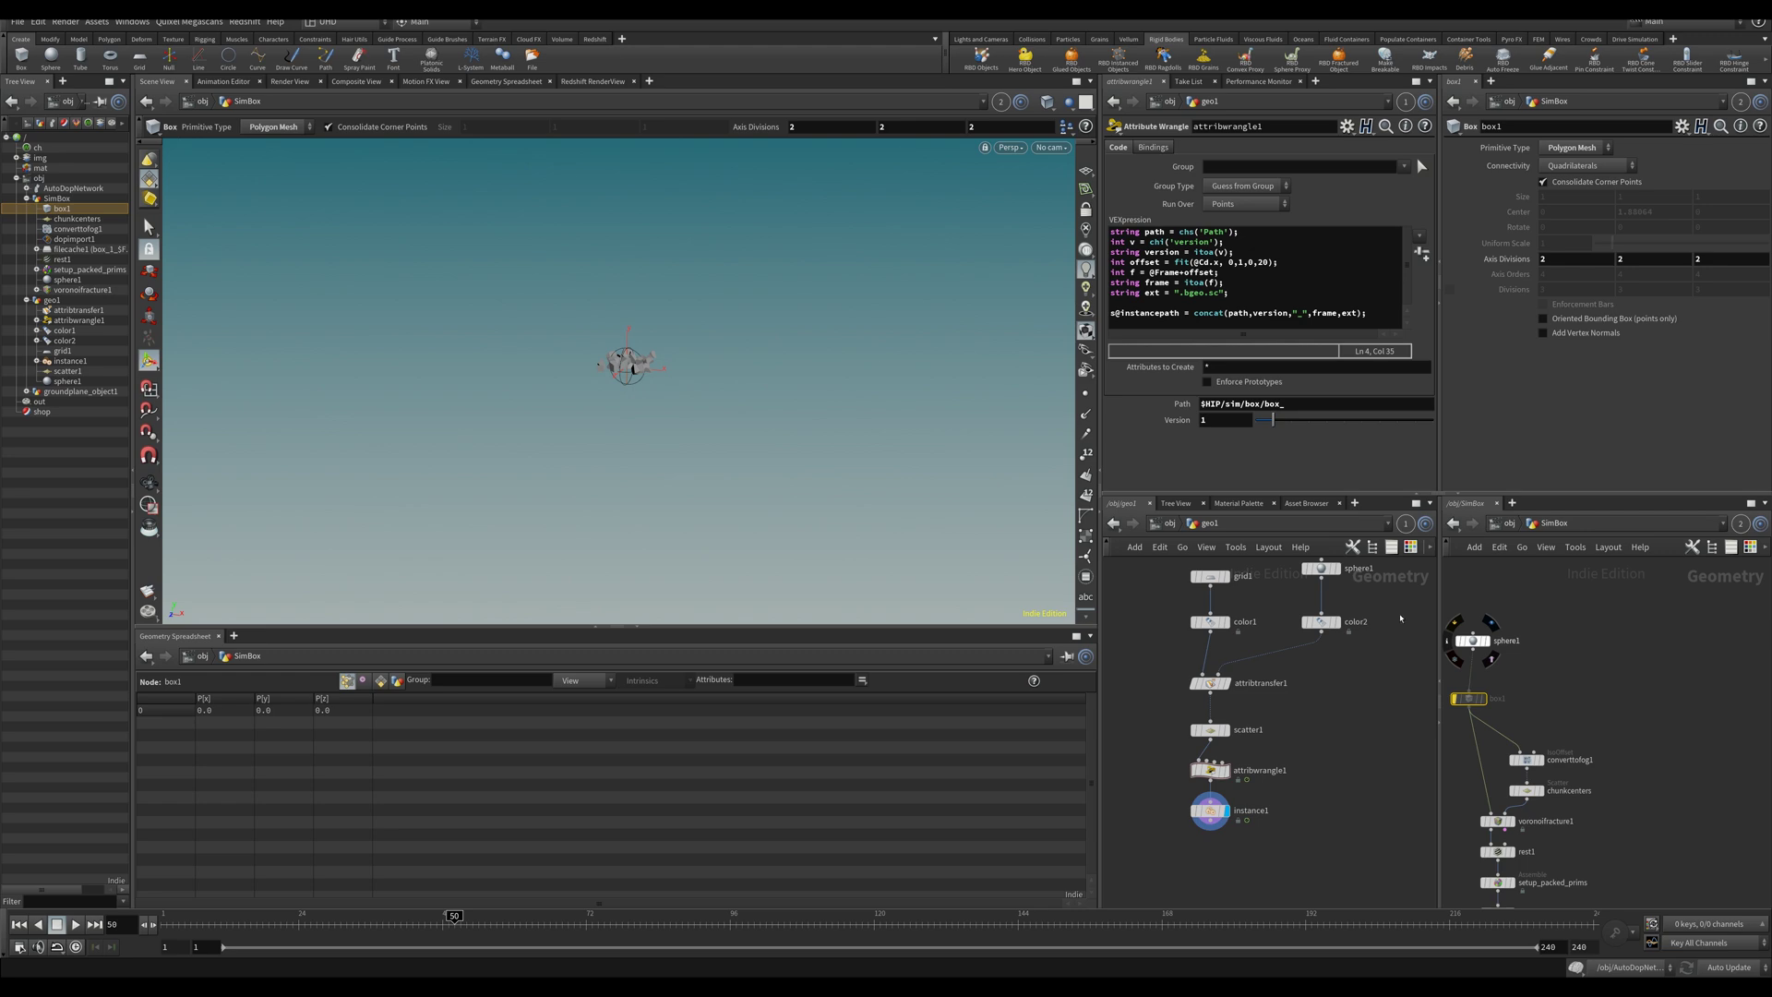
pyautogui.click(1489, 624)
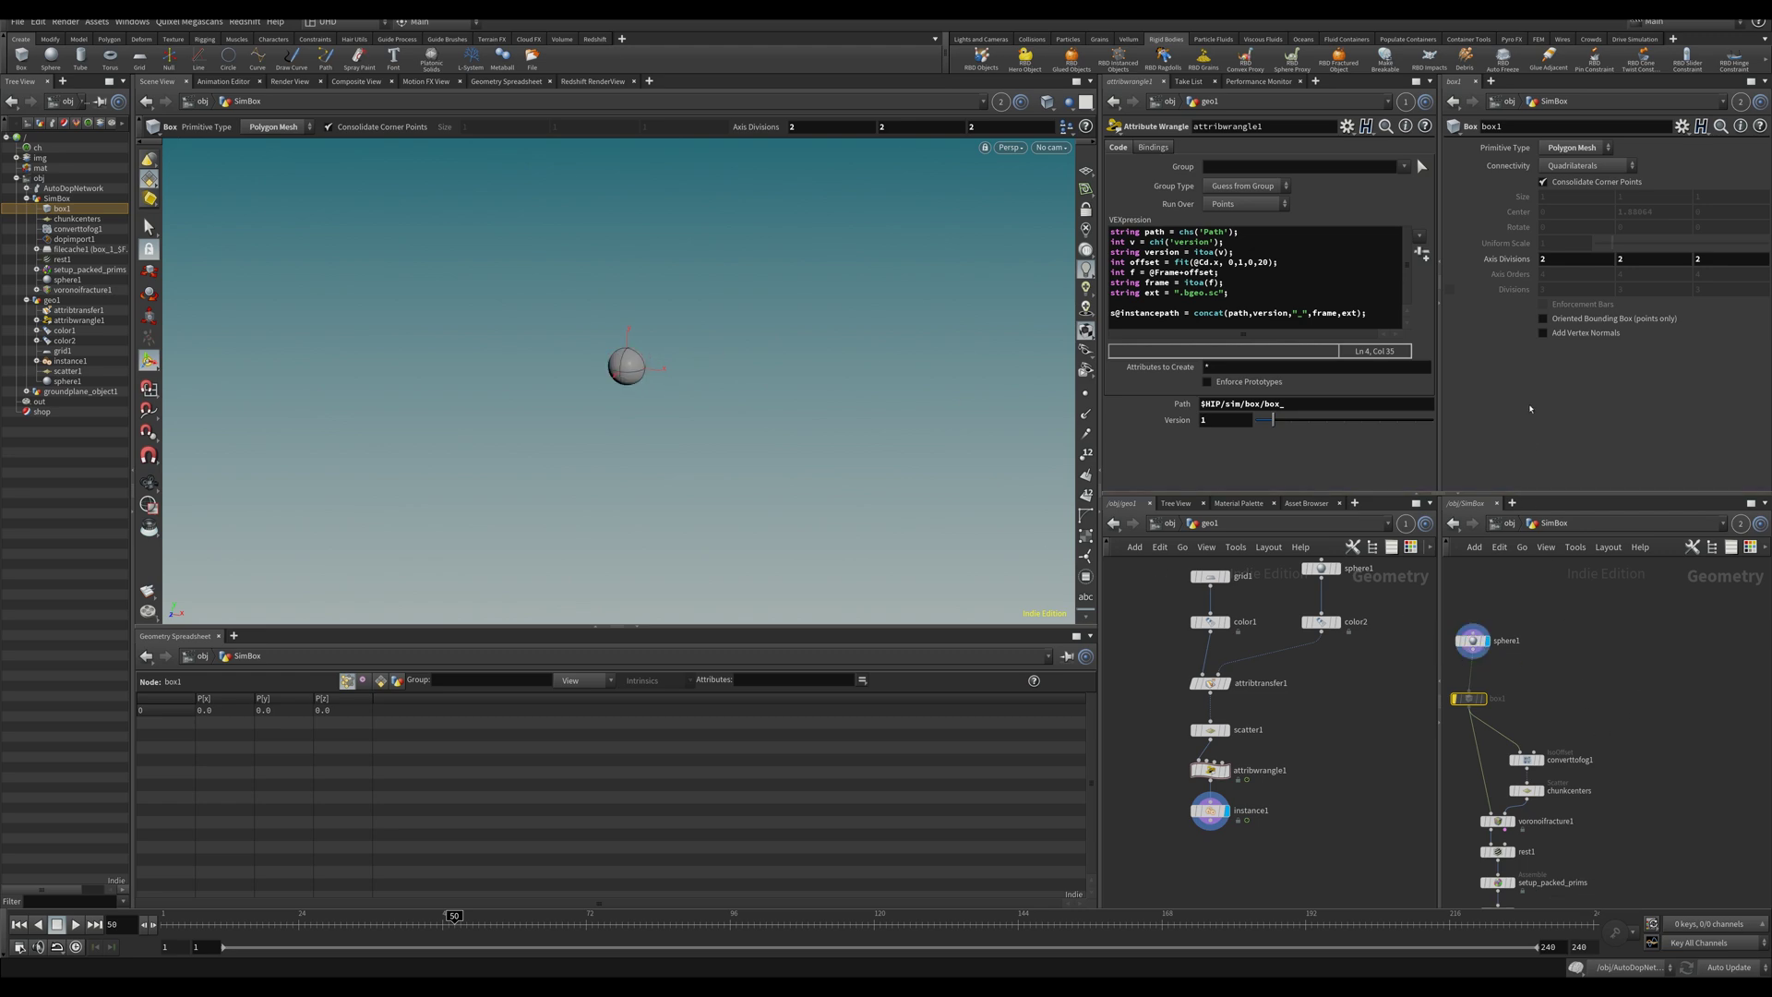
pyautogui.click(1473, 641)
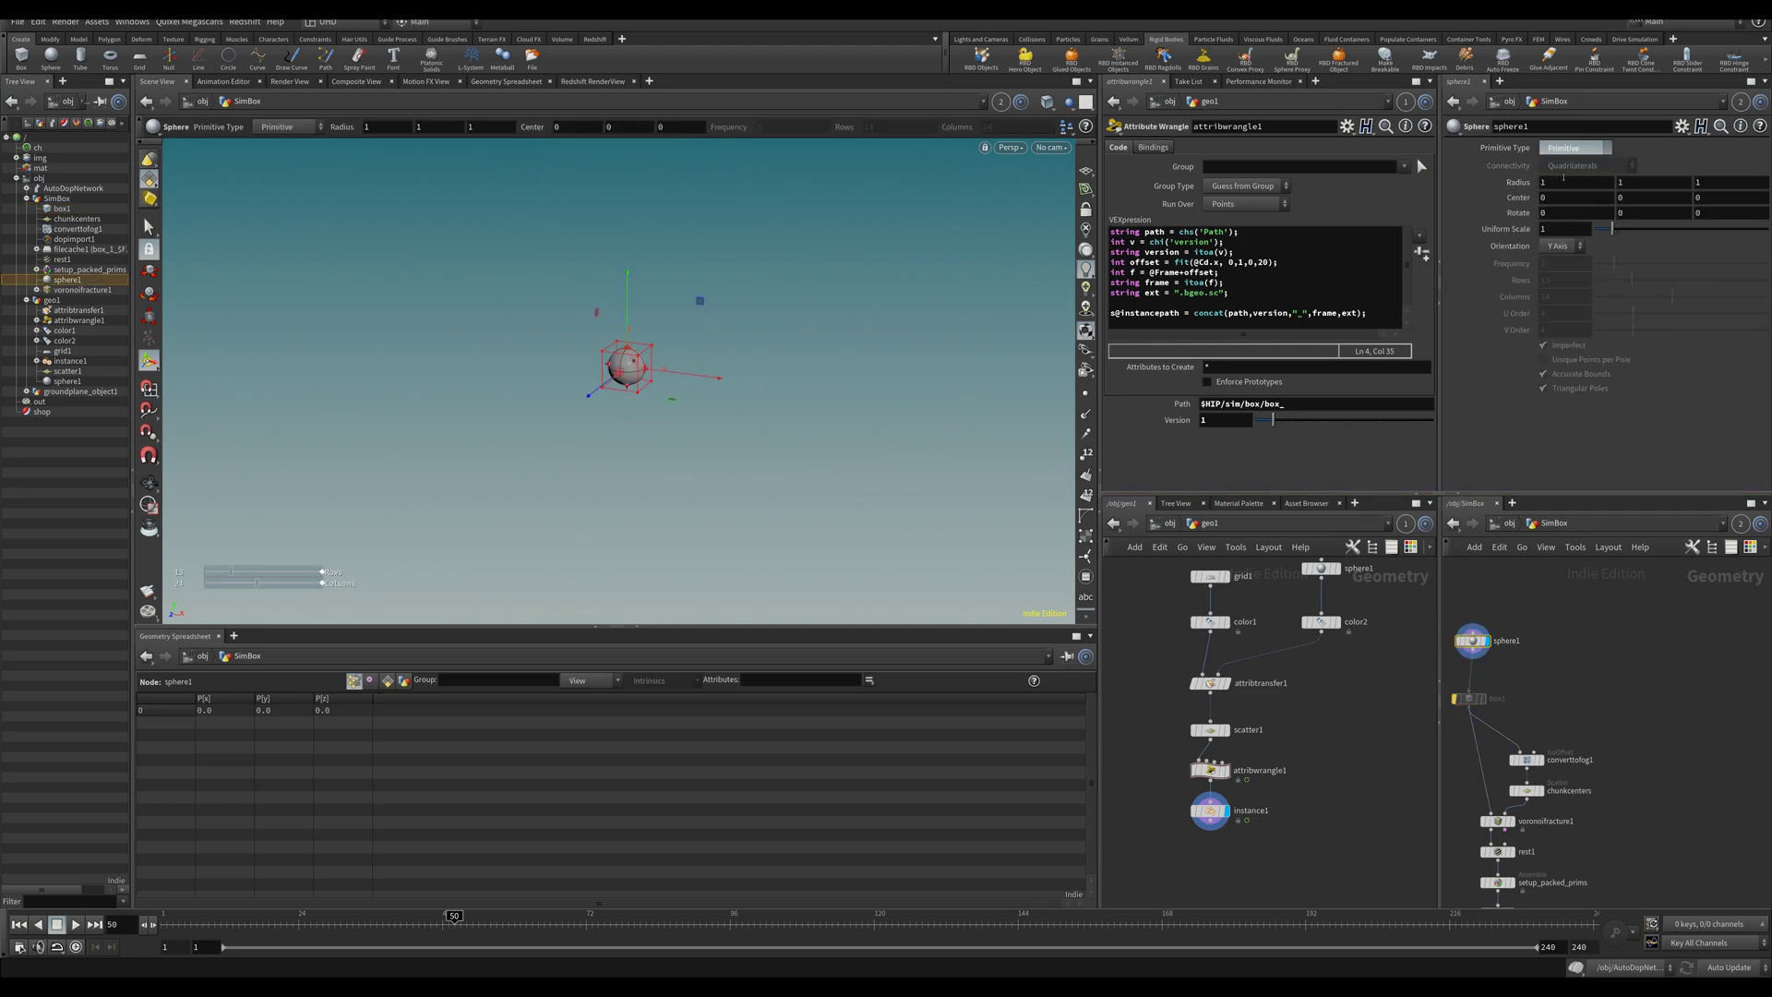
pyautogui.moveTo(1620, 268); pyautogui.dragTo(1632, 267)
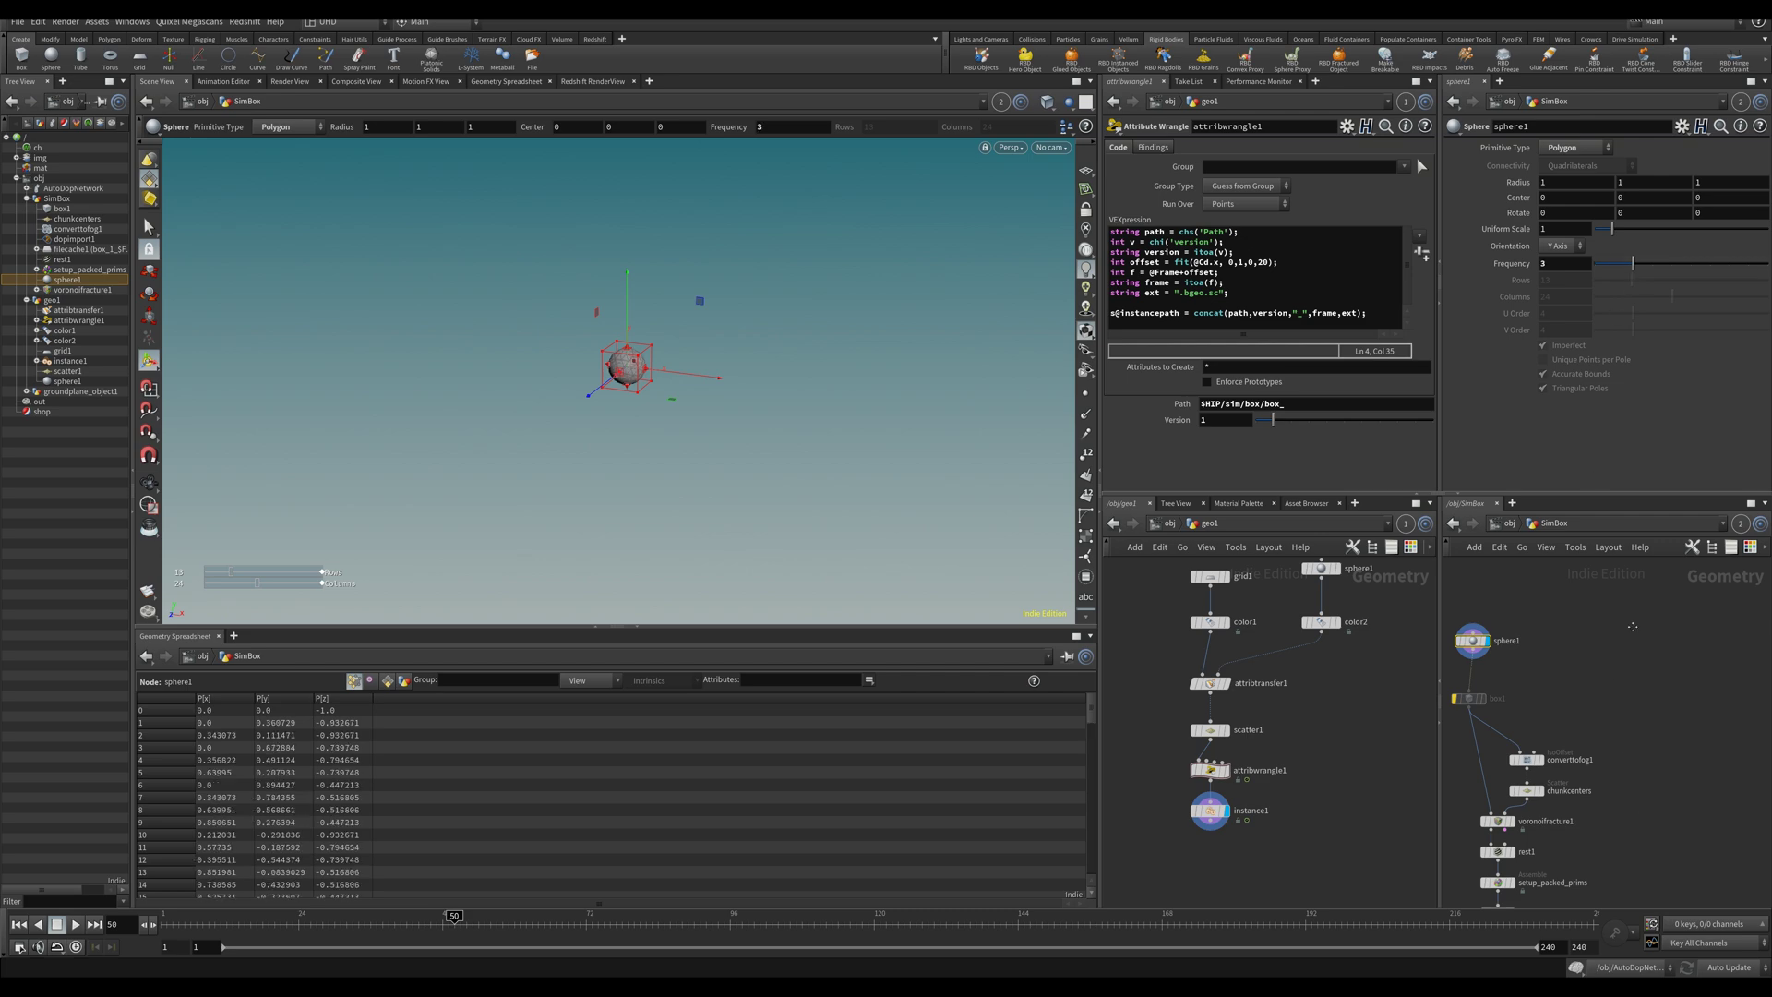
pyautogui.scroll(-3, 1574, 675)
pyautogui.click(1510, 724)
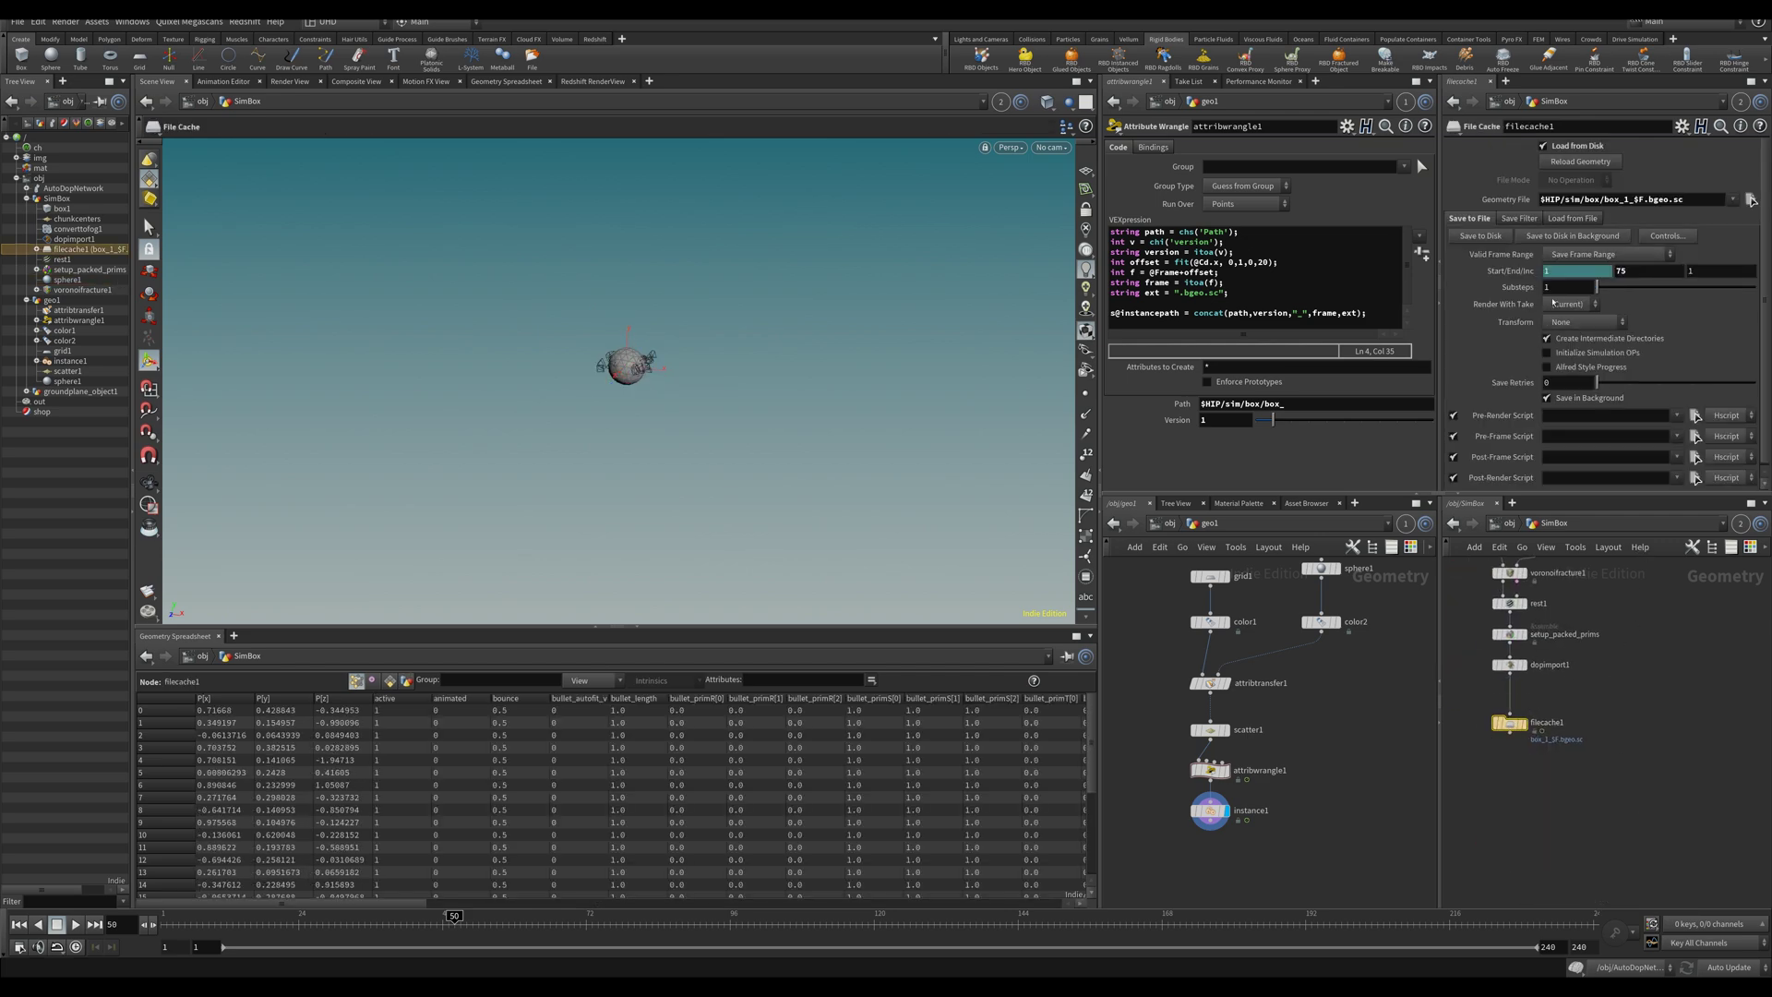
# Change the file cache path to box_2_$F.bgeo.sc and scrub frames to cook it.
pyautogui.write('2')
pyautogui.press('Return')
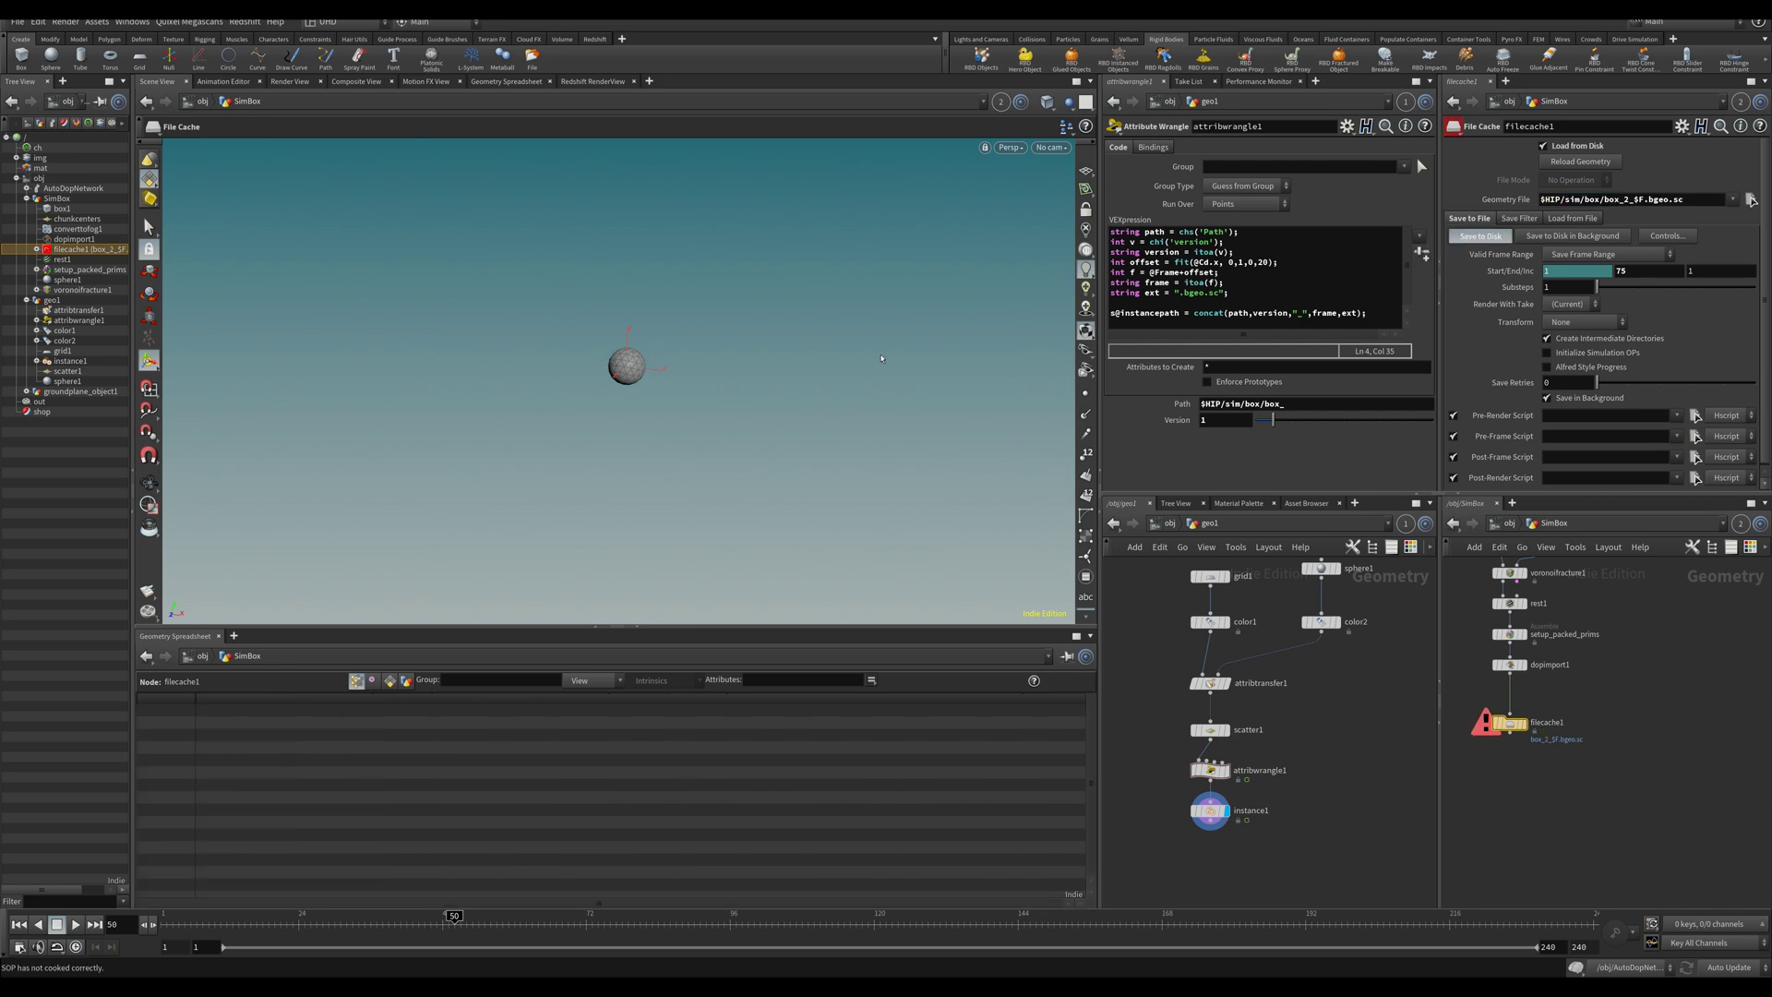
pyautogui.moveTo(286, 923); pyautogui.dragTo(377, 924)
pyautogui.press('Right')
pyautogui.press('Right')
pyautogui.press('Right')
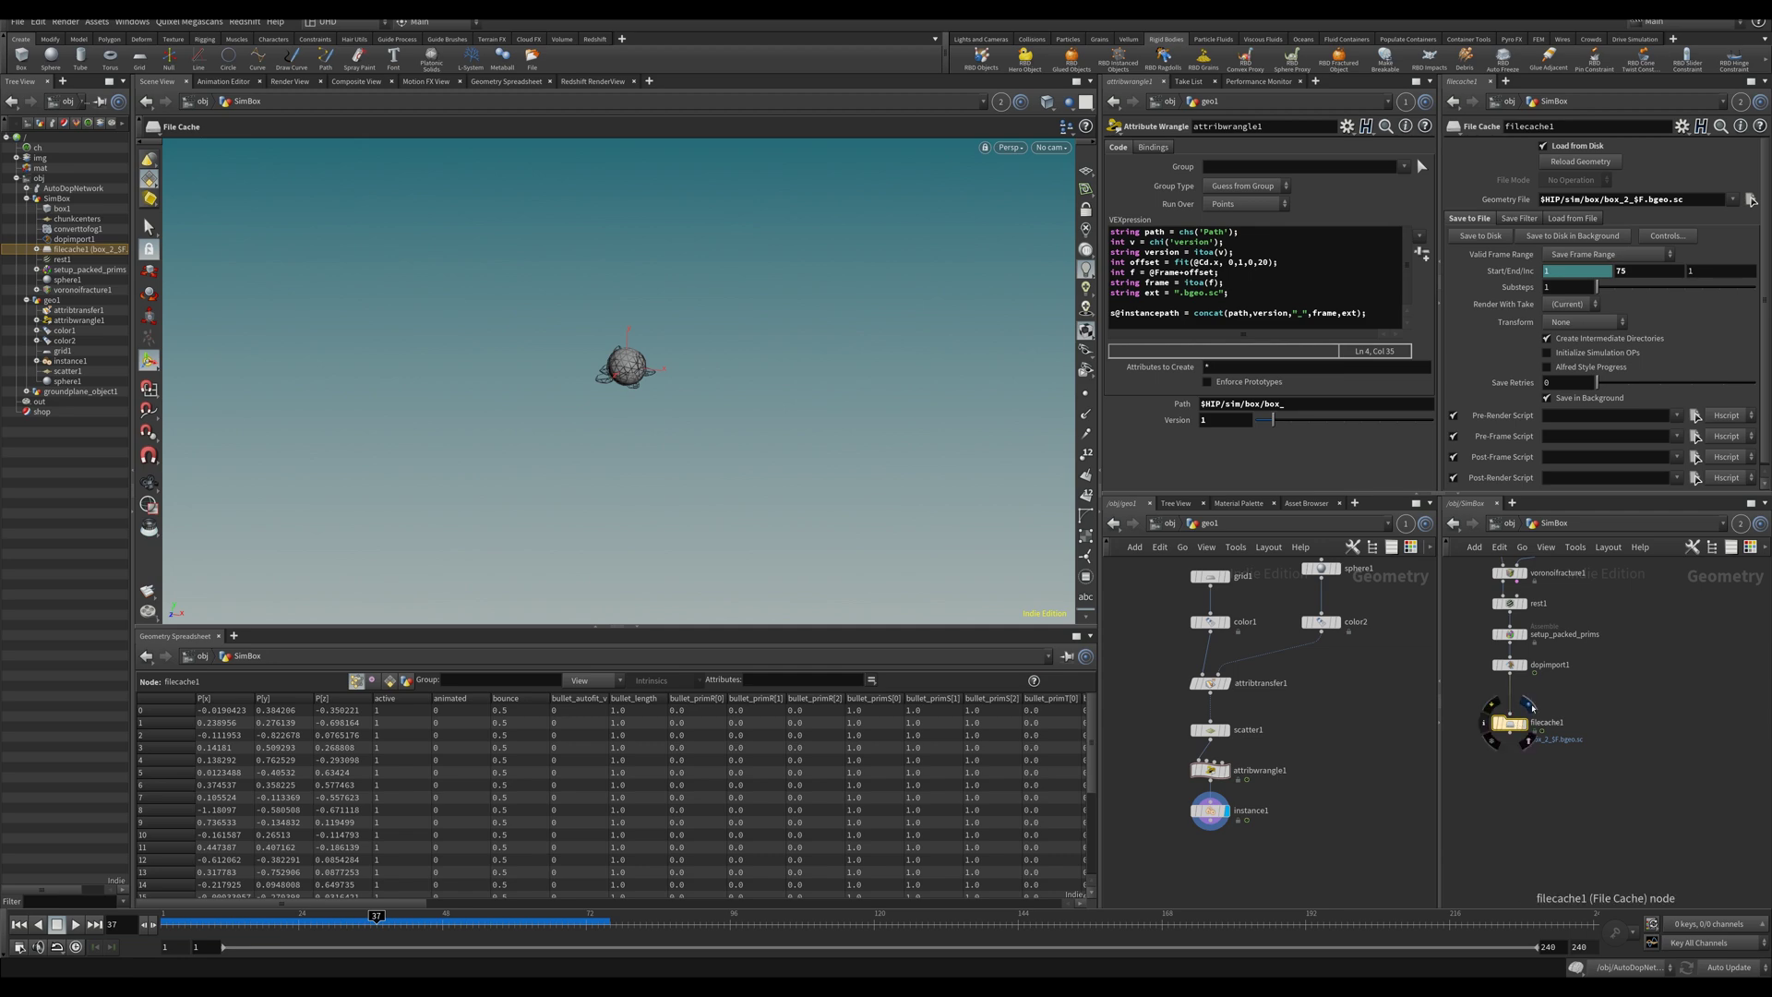
pyautogui.click(169, 924)
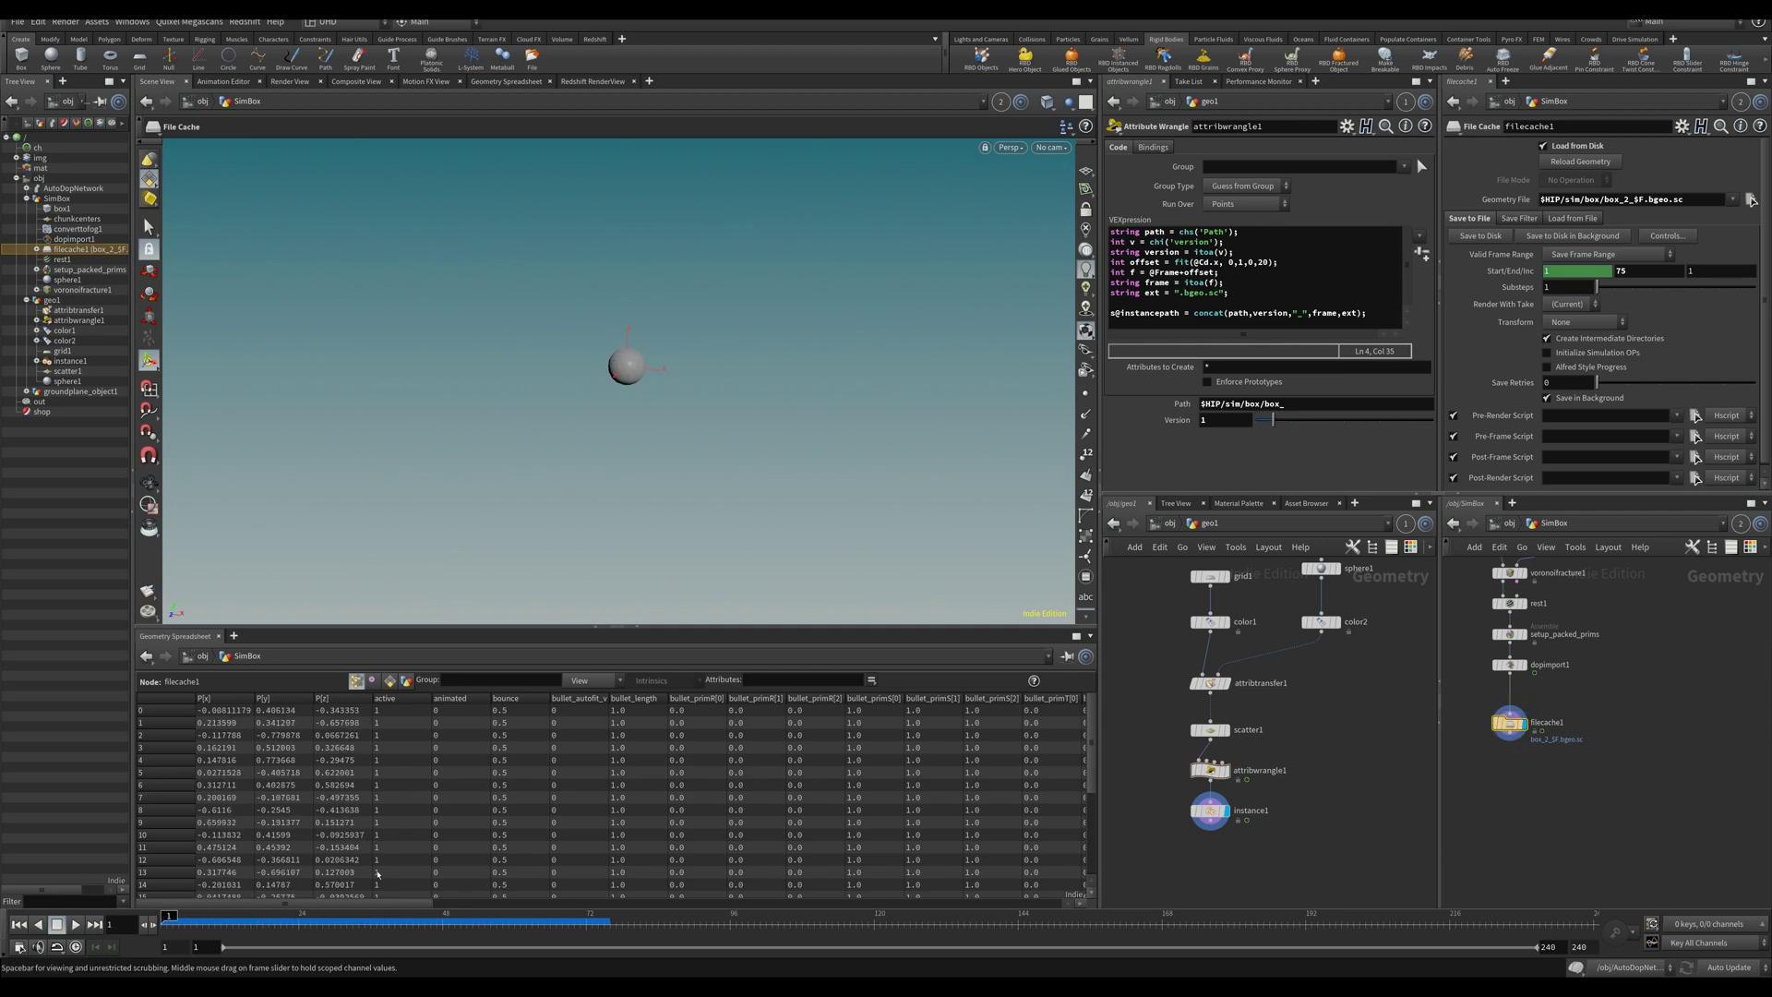
# Raise sphere1's Center Y to 7.4.
pyautogui.moveTo(1532, 600); pyautogui.dragTo(1526, 774, button='middle')
pyautogui.click(1463, 572)
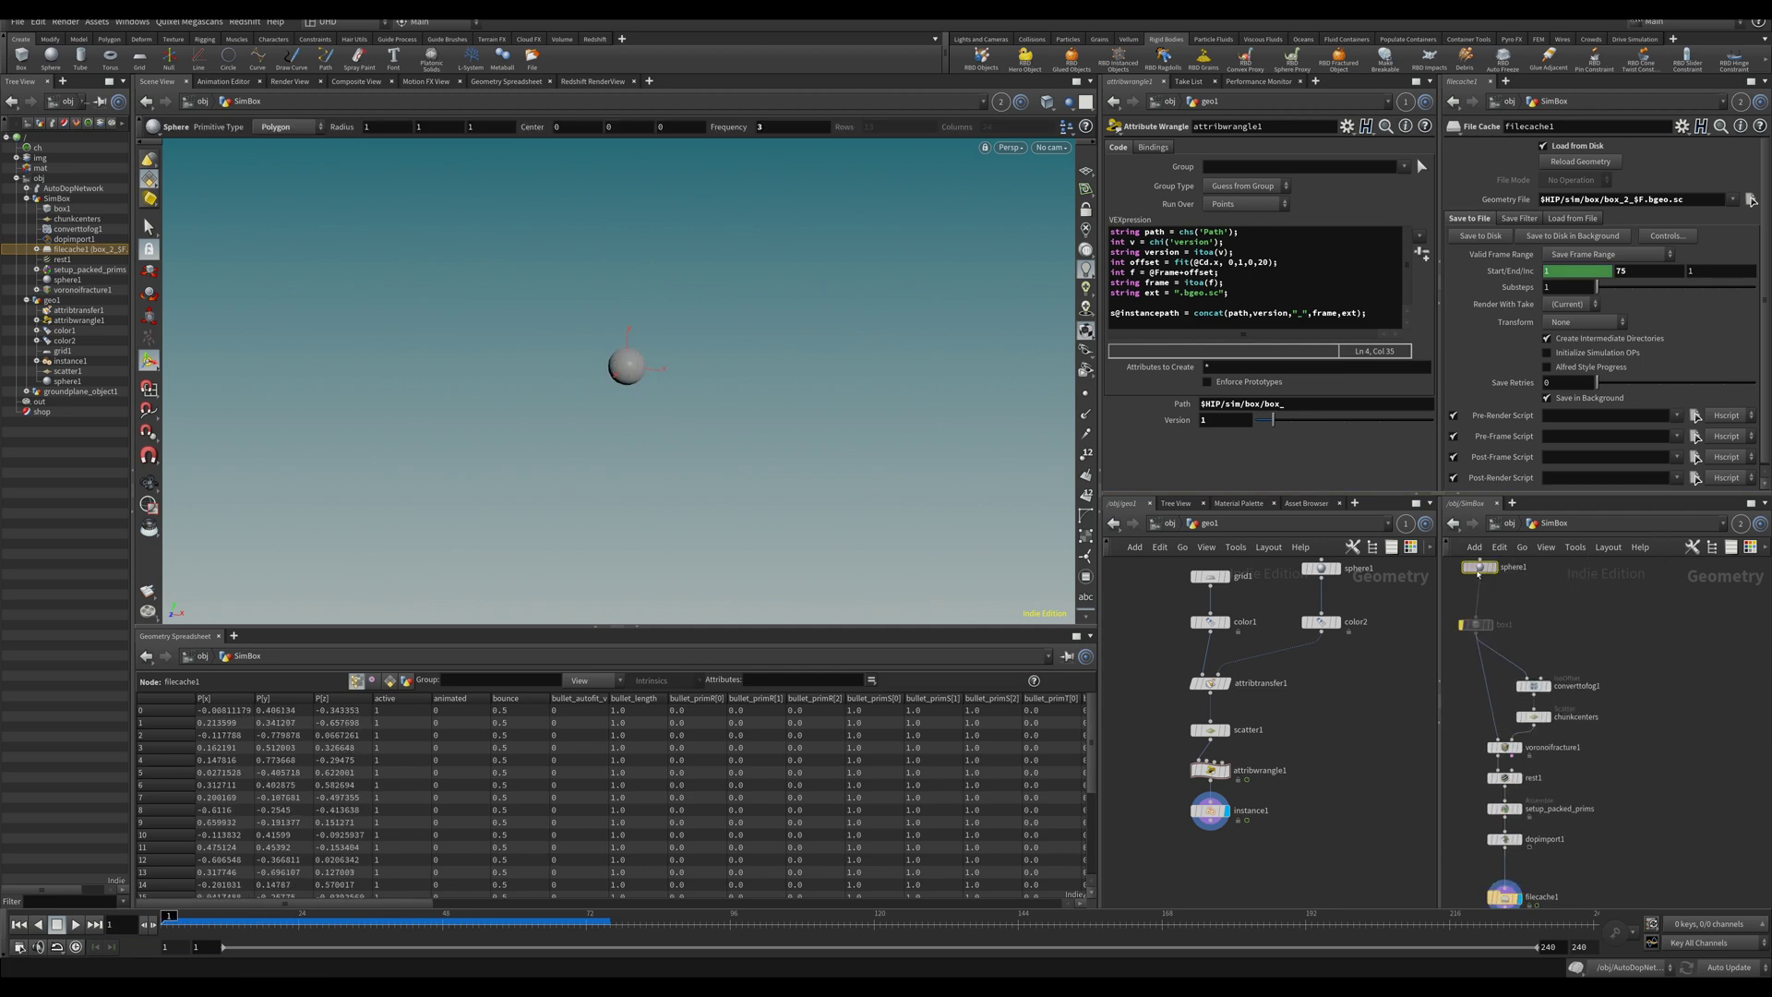
pyautogui.moveTo(1628, 198); pyautogui.dragTo(1688, 185, button='middle')
pyautogui.moveTo(1557, 877); pyautogui.dragTo(1543, 799, button='middle')
pyautogui.click(1489, 819)
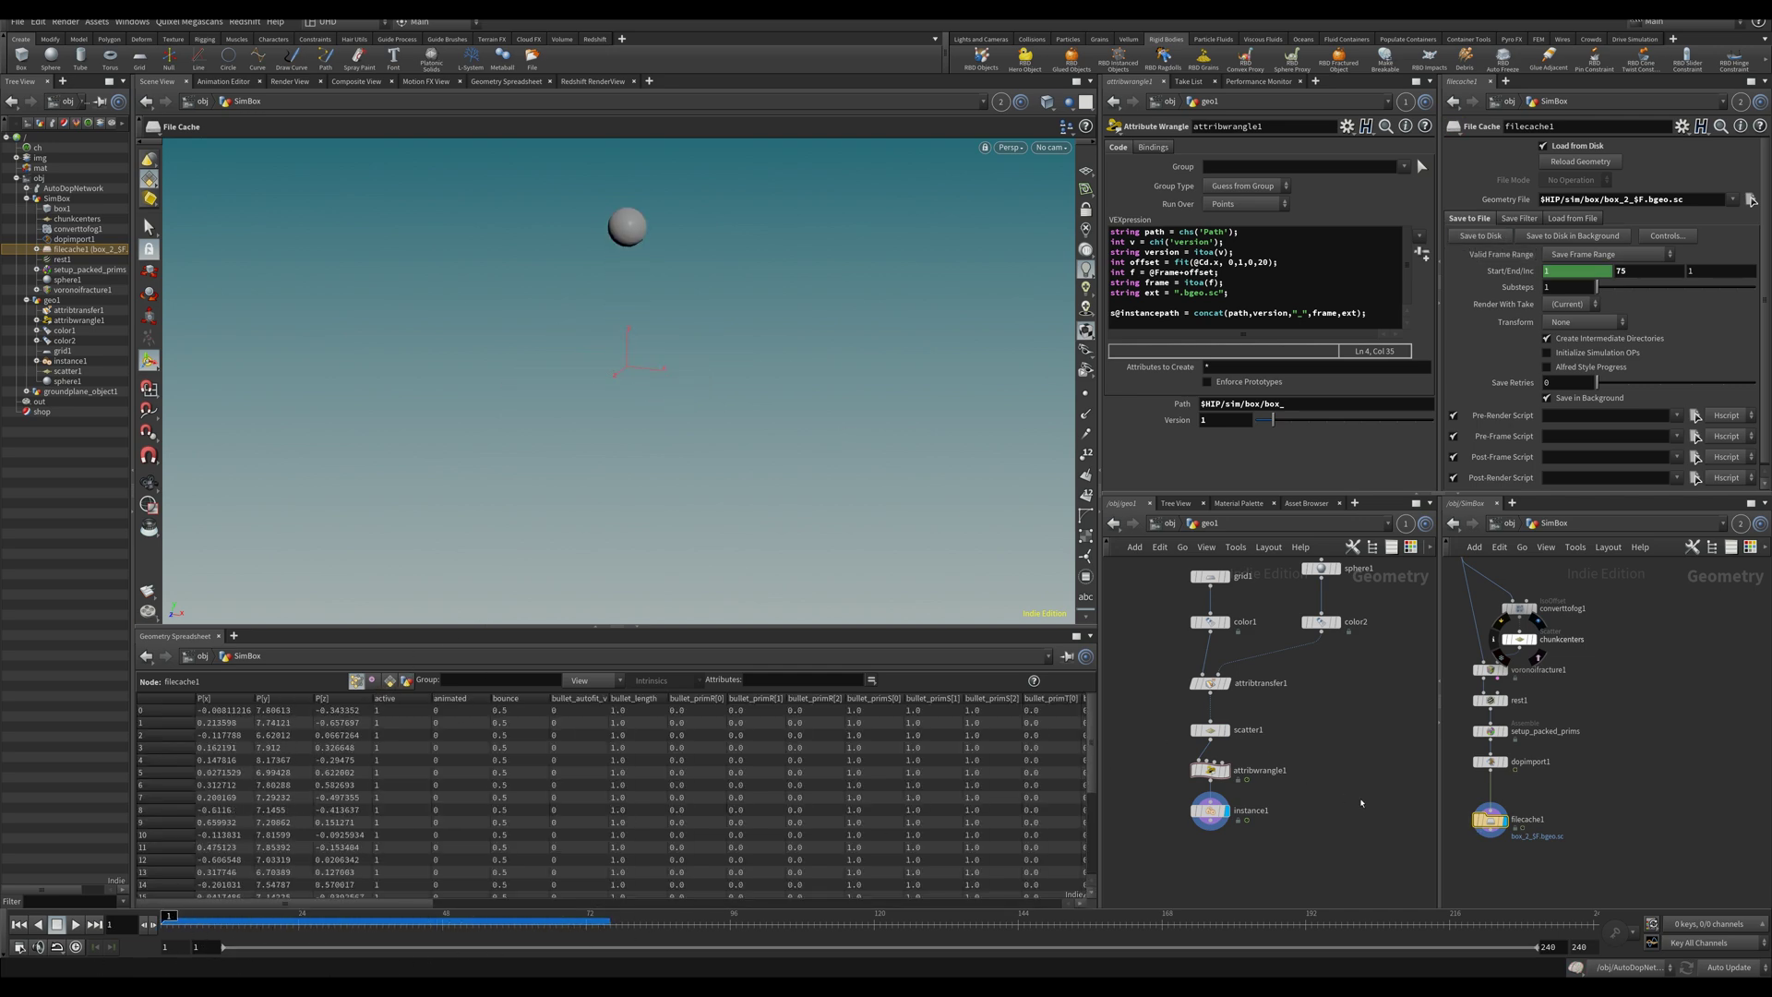
# Rearrange the geo1 nodes and wire scatter1 into attribwrangle1, with instance1 below it.
pyautogui.moveTo(1351, 697); pyautogui.dragTo(1347, 756, button='middle')
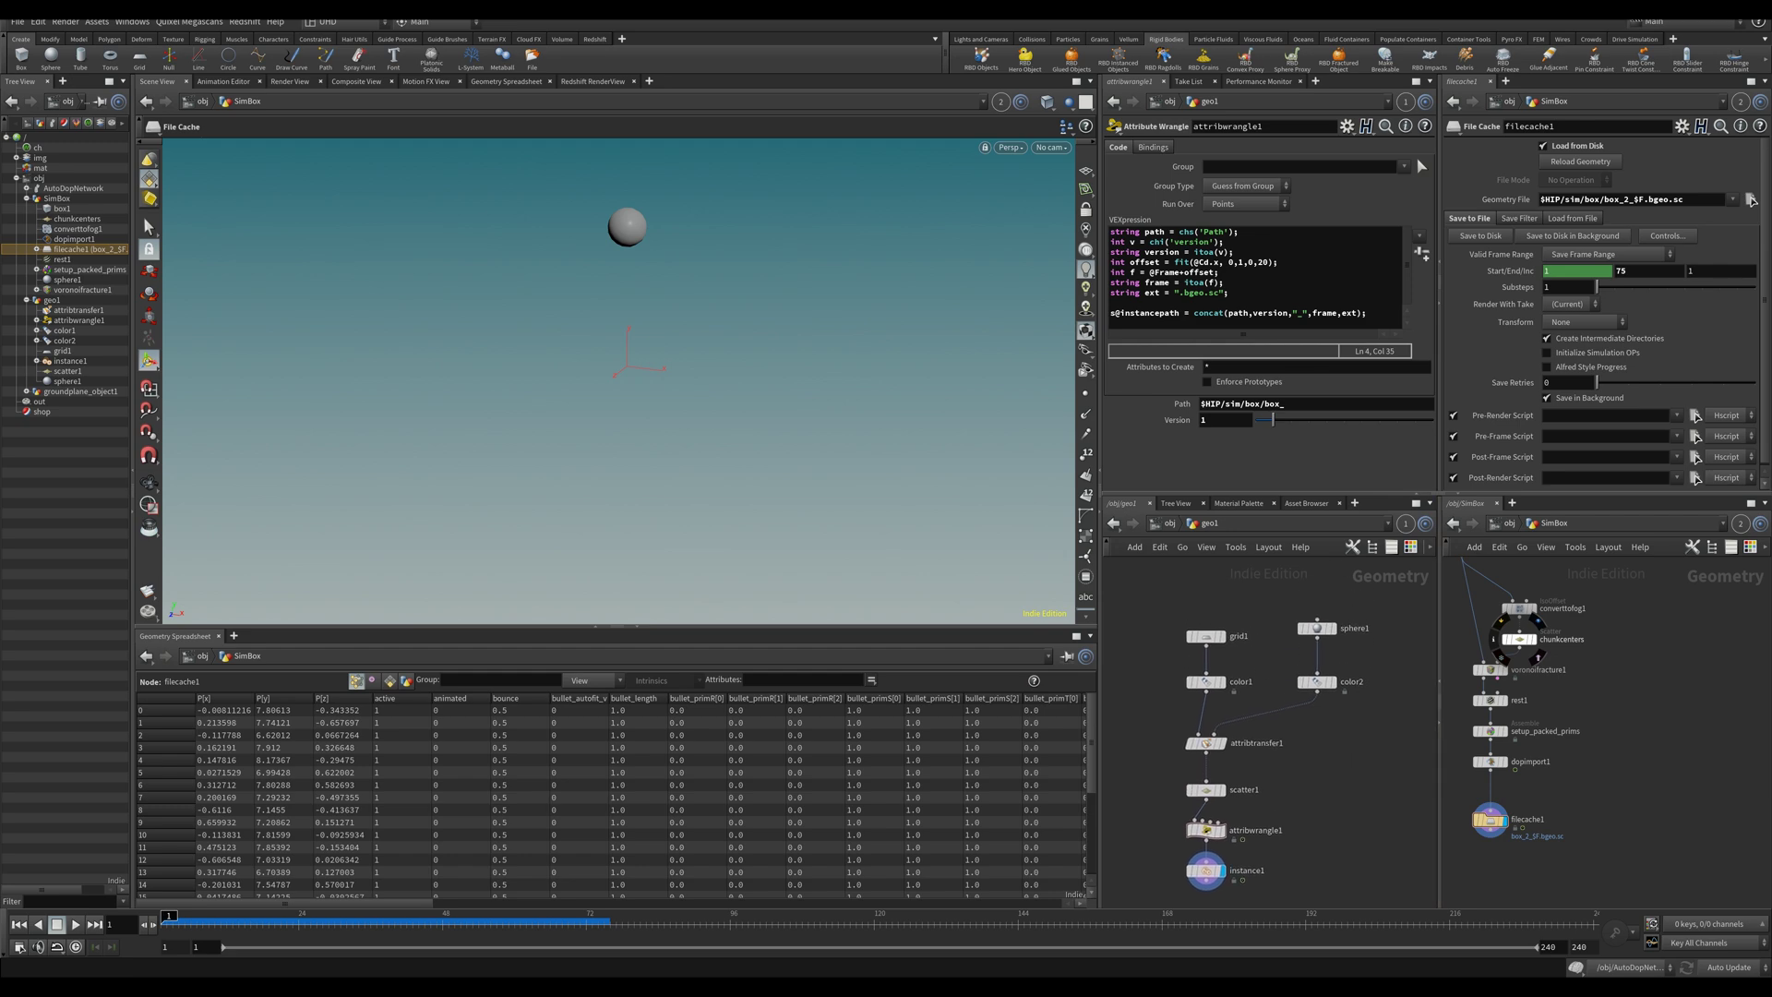
pyautogui.moveTo(1201, 636); pyautogui.dragTo(1202, 612)
pyautogui.keyDown('shift'); pyautogui.moveTo(1196, 791); pyautogui.dragTo(1180, 726); pyautogui.keyUp('shift')
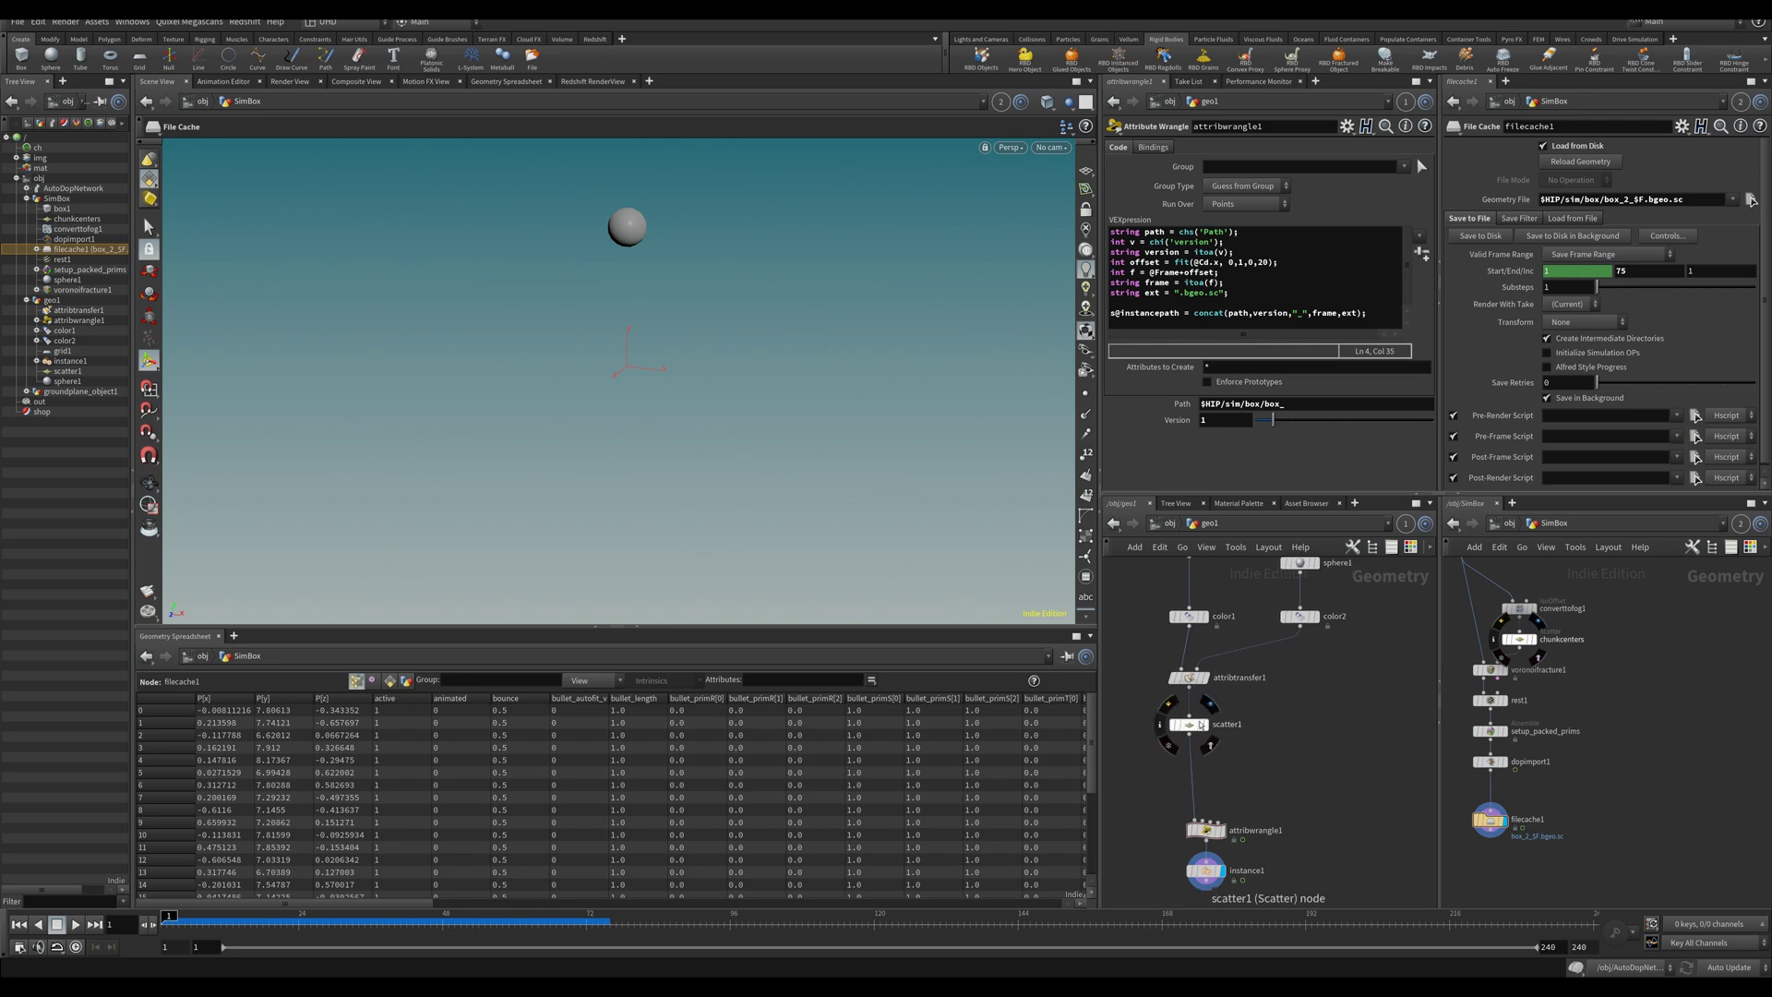
pyautogui.moveTo(1205, 821); pyautogui.dragTo(1188, 791)
pyautogui.click(1197, 819)
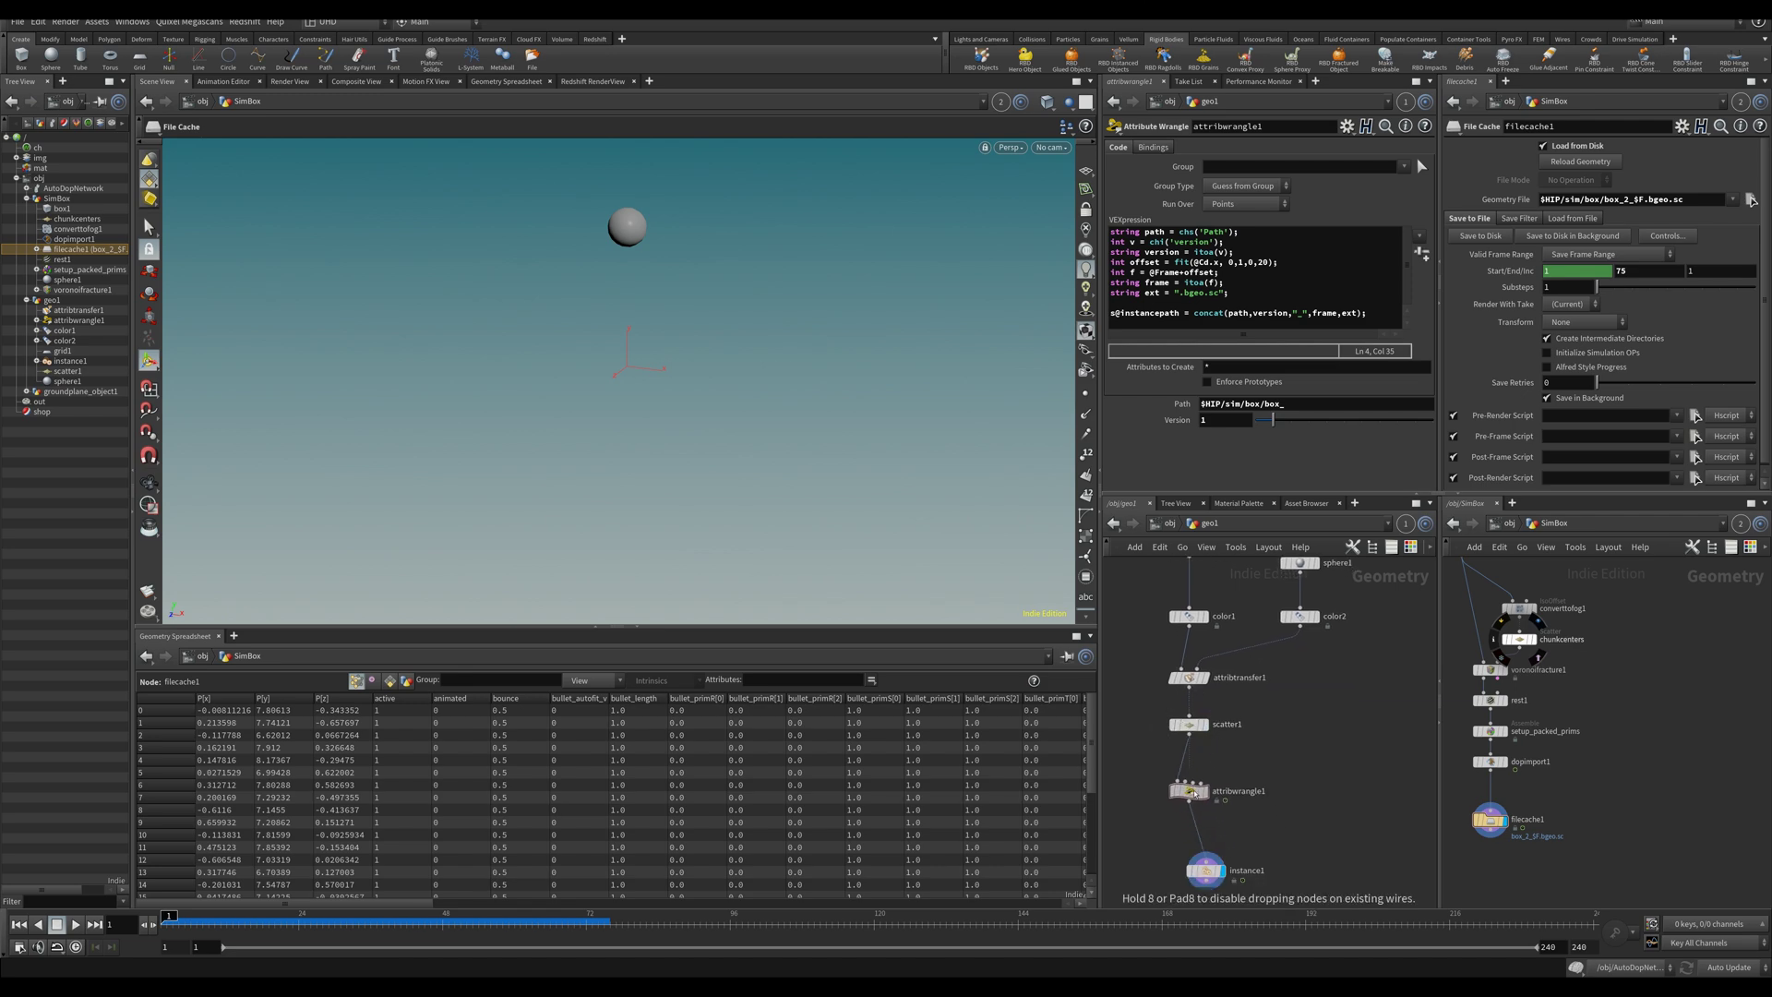
pyautogui.press('r')
pyautogui.moveTo(1206, 870); pyautogui.dragTo(1181, 841)
pyautogui.click(1189, 791)
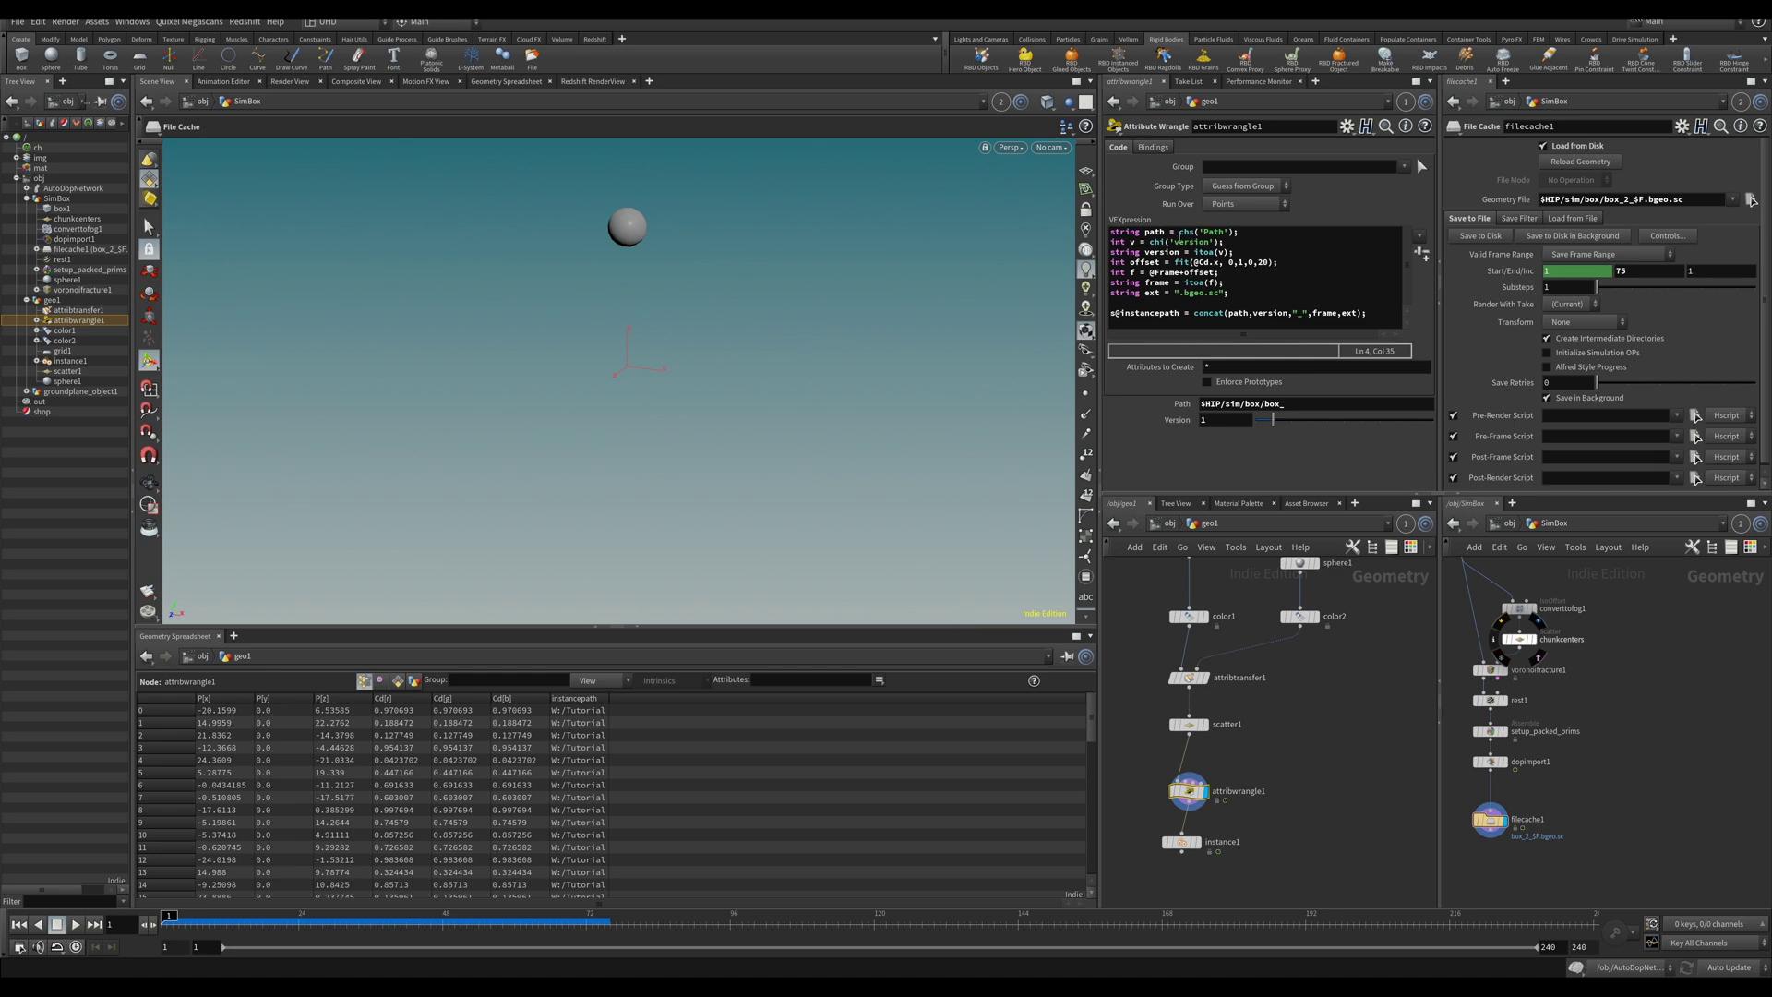
pyautogui.click(1106, 232)
pyautogui.press('Return')
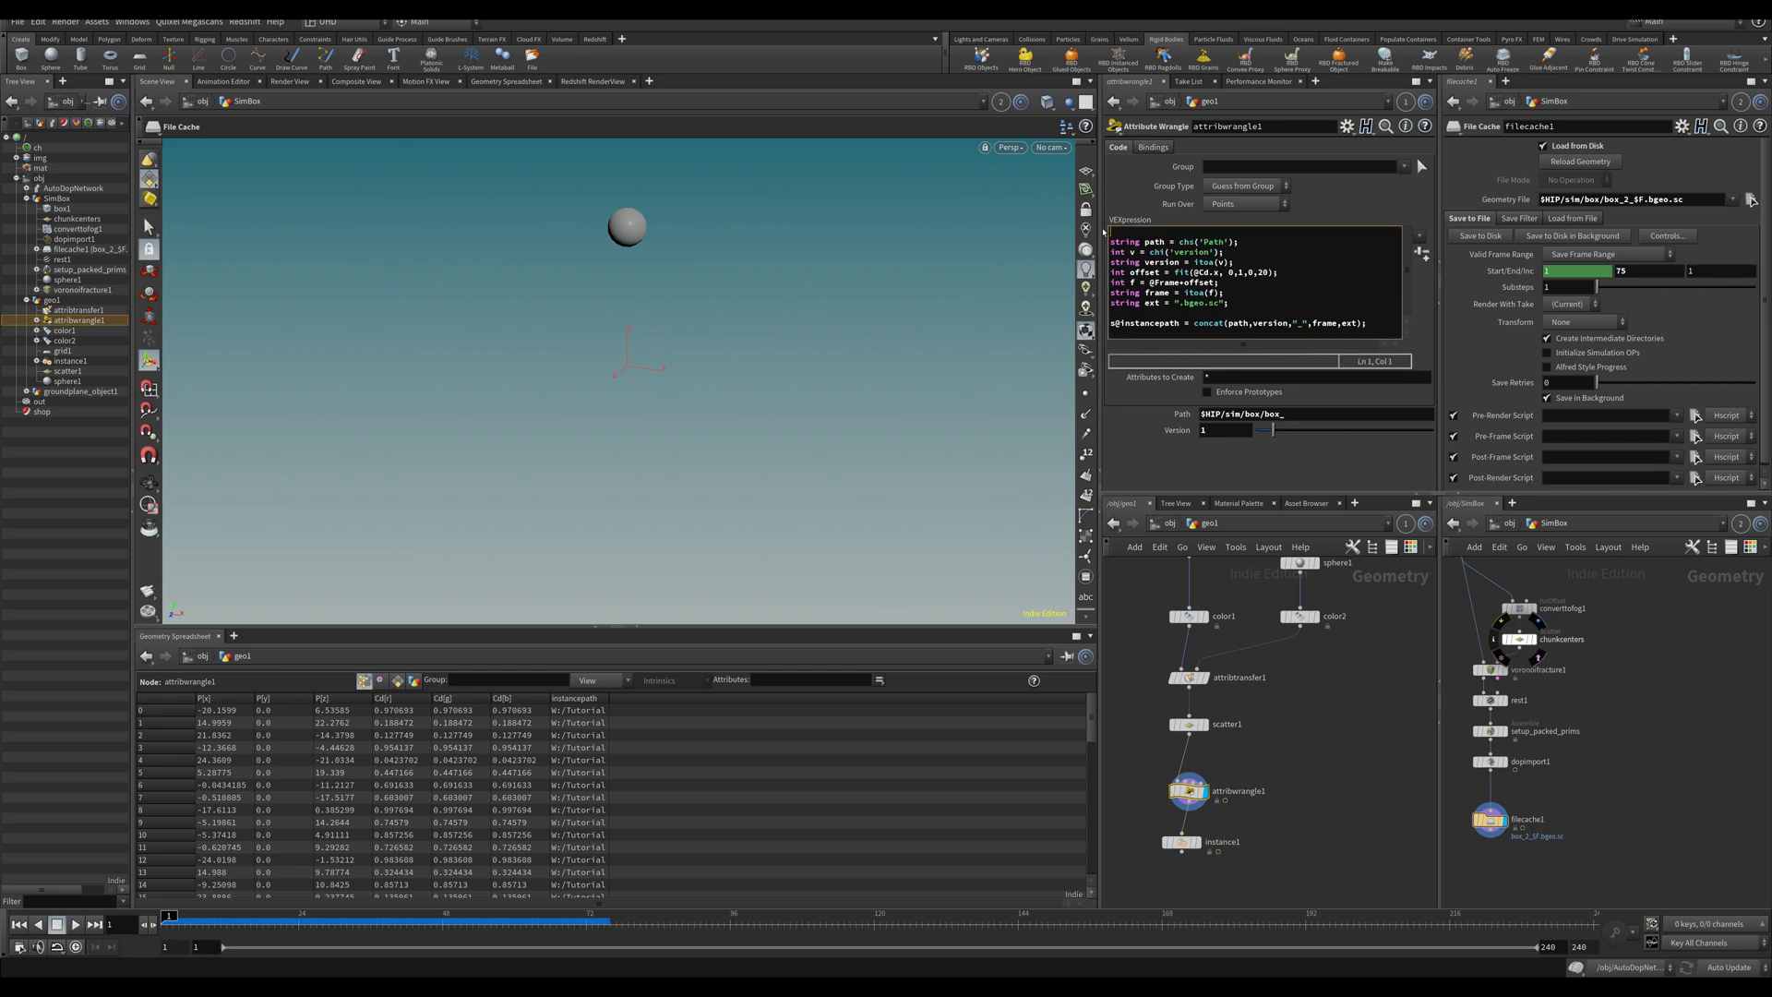
pyautogui.write('int = rand(@ptnum')
pyautogui.press('Left')
pyautogui.press('Left')
pyautogui.press('Left')
pyautogui.press('Left')
pyautogui.press('Left')
pyautogui.press('Left')
pyautogui.press('Left')
pyautogui.press('Left')
pyautogui.press('Left')
pyautogui.write('rint()')
pyautogui.press('BackSpace')
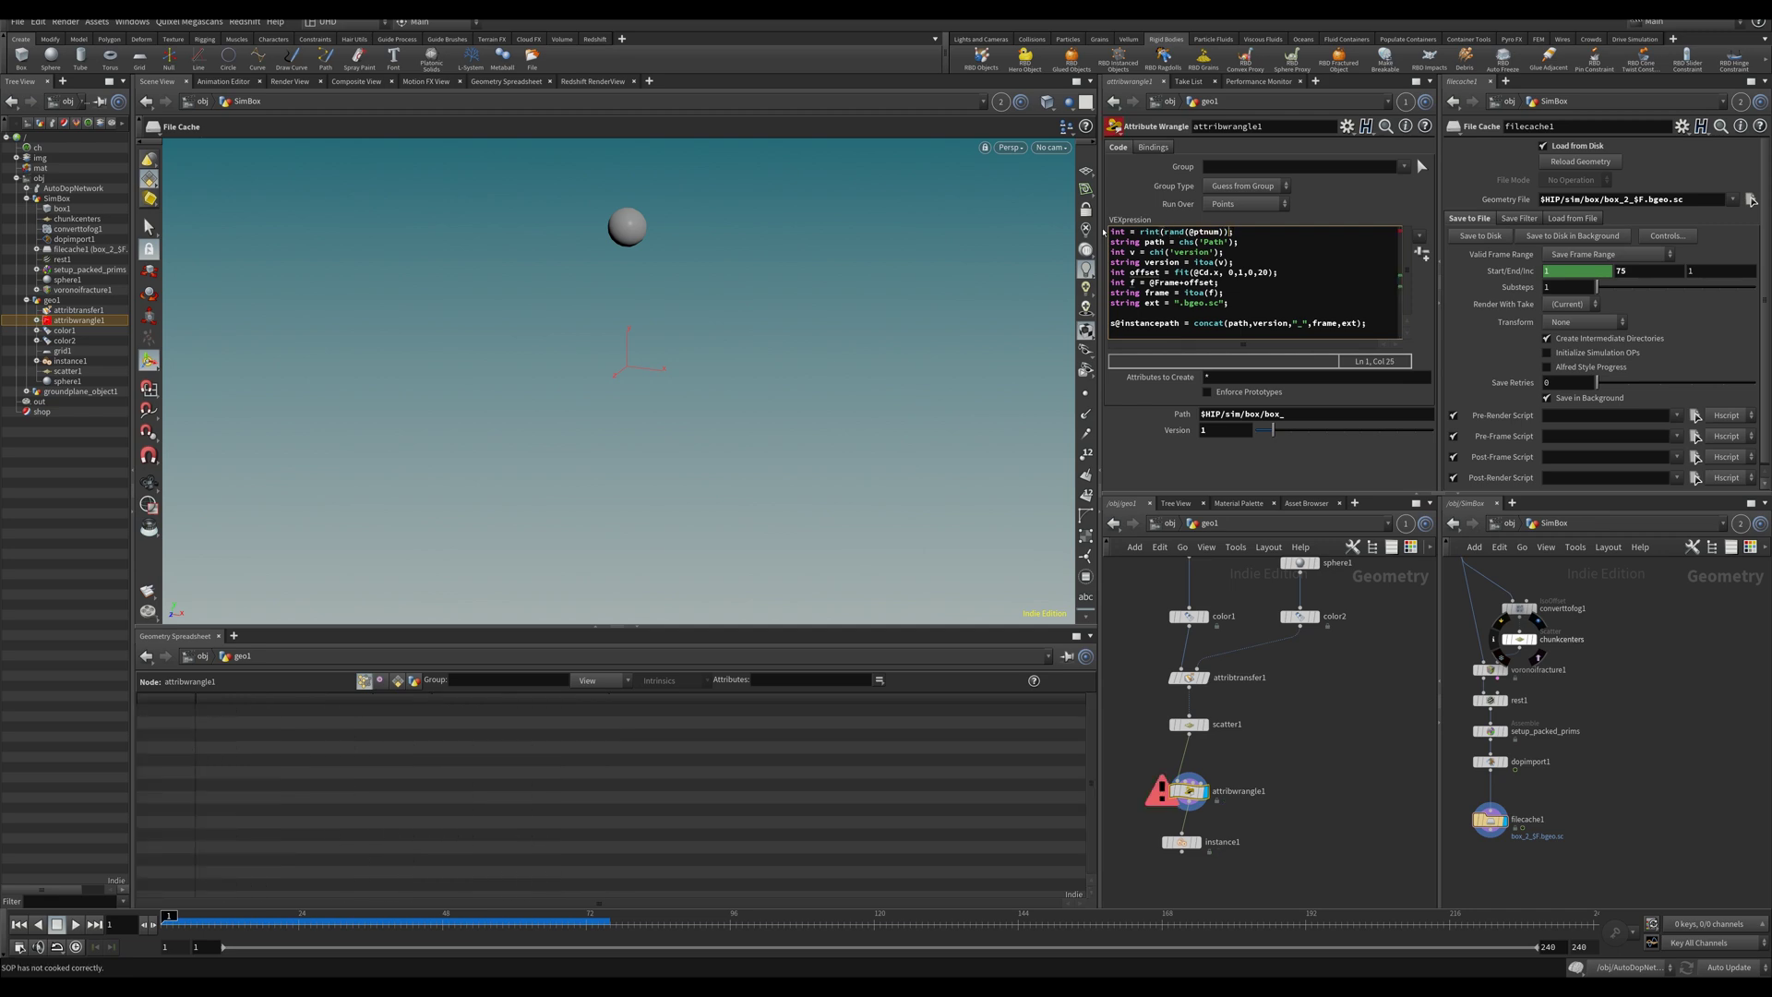
pyautogui.press('Left')
pyautogui.press('Left')
pyautogui.press('Left')
pyautogui.press('Left')
pyautogui.press('Left')
pyautogui.press('Left')
pyautogui.press('Left')
pyautogui.press('Left')
pyautogui.press('Left')
pyautogui.press('Right')
pyautogui.write(')')
pyautogui.write('+1')
pyautogui.middleClick(1189, 790)
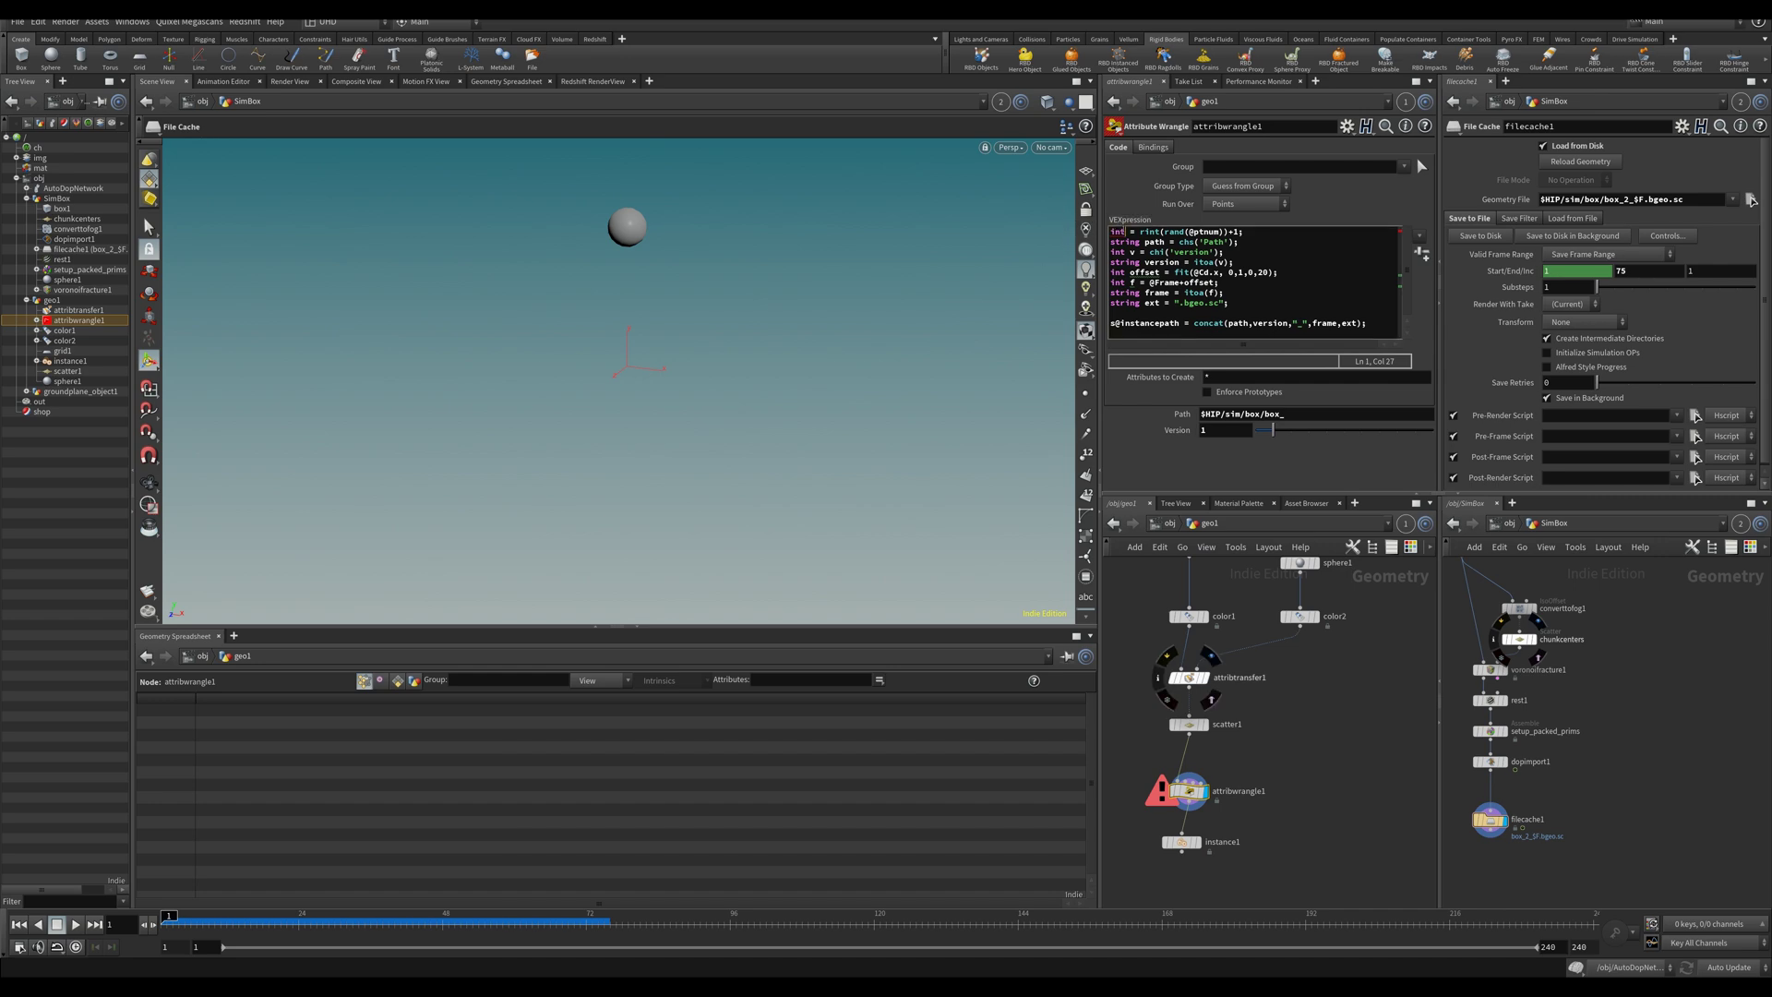
pyautogui.doubleClick(1117, 232)
pyautogui.write('flo')
pyautogui.press('Return')
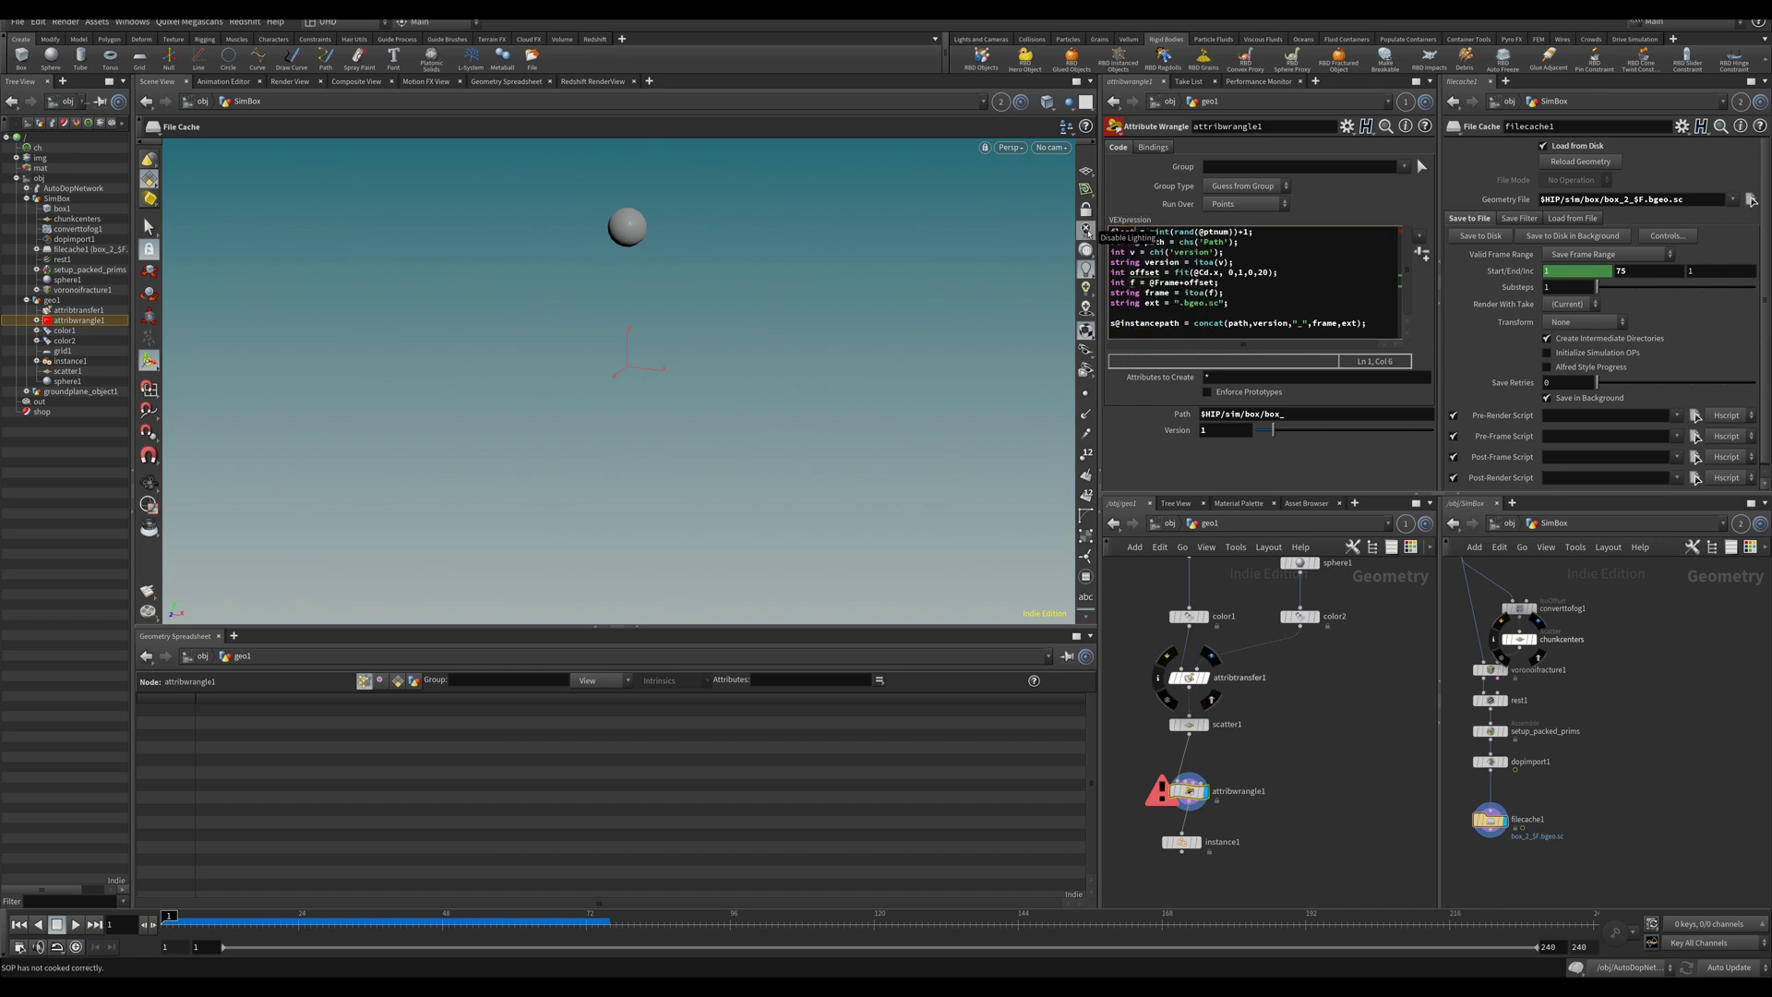
pyautogui.hotkey('ctrl', 'z')
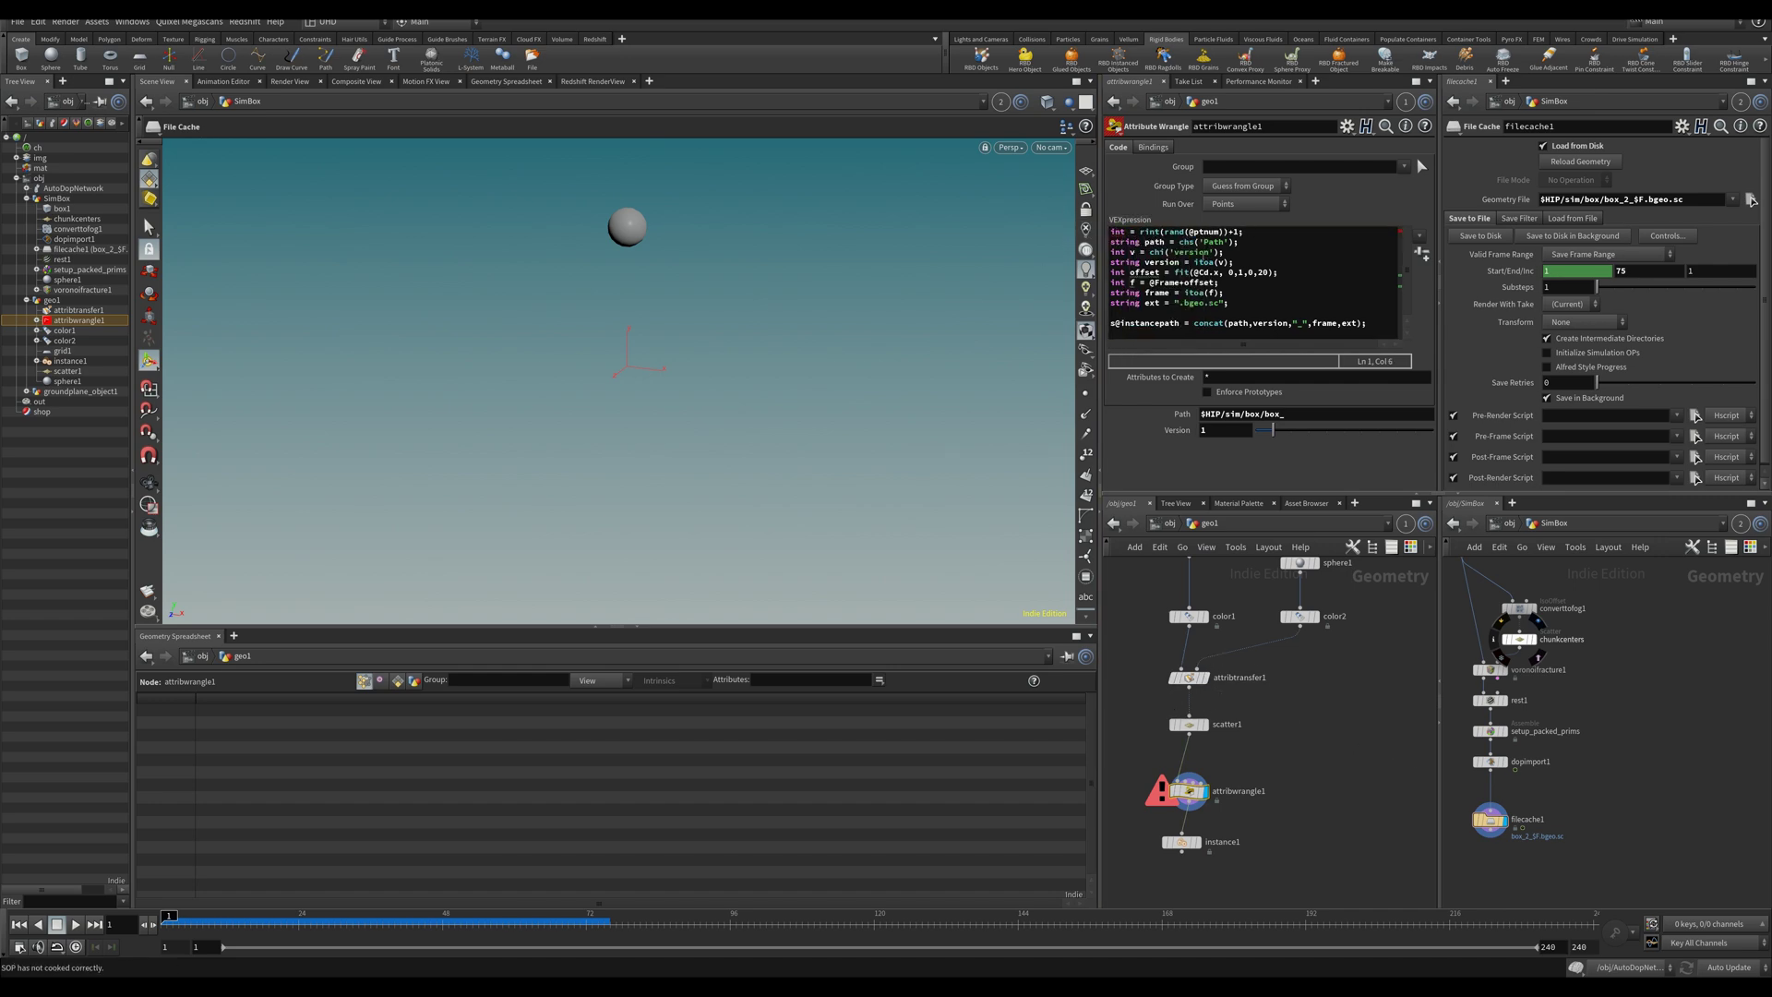
pyautogui.moveTo(1165, 232); pyautogui.dragTo(1232, 232)
pyautogui.press('BackSpace')
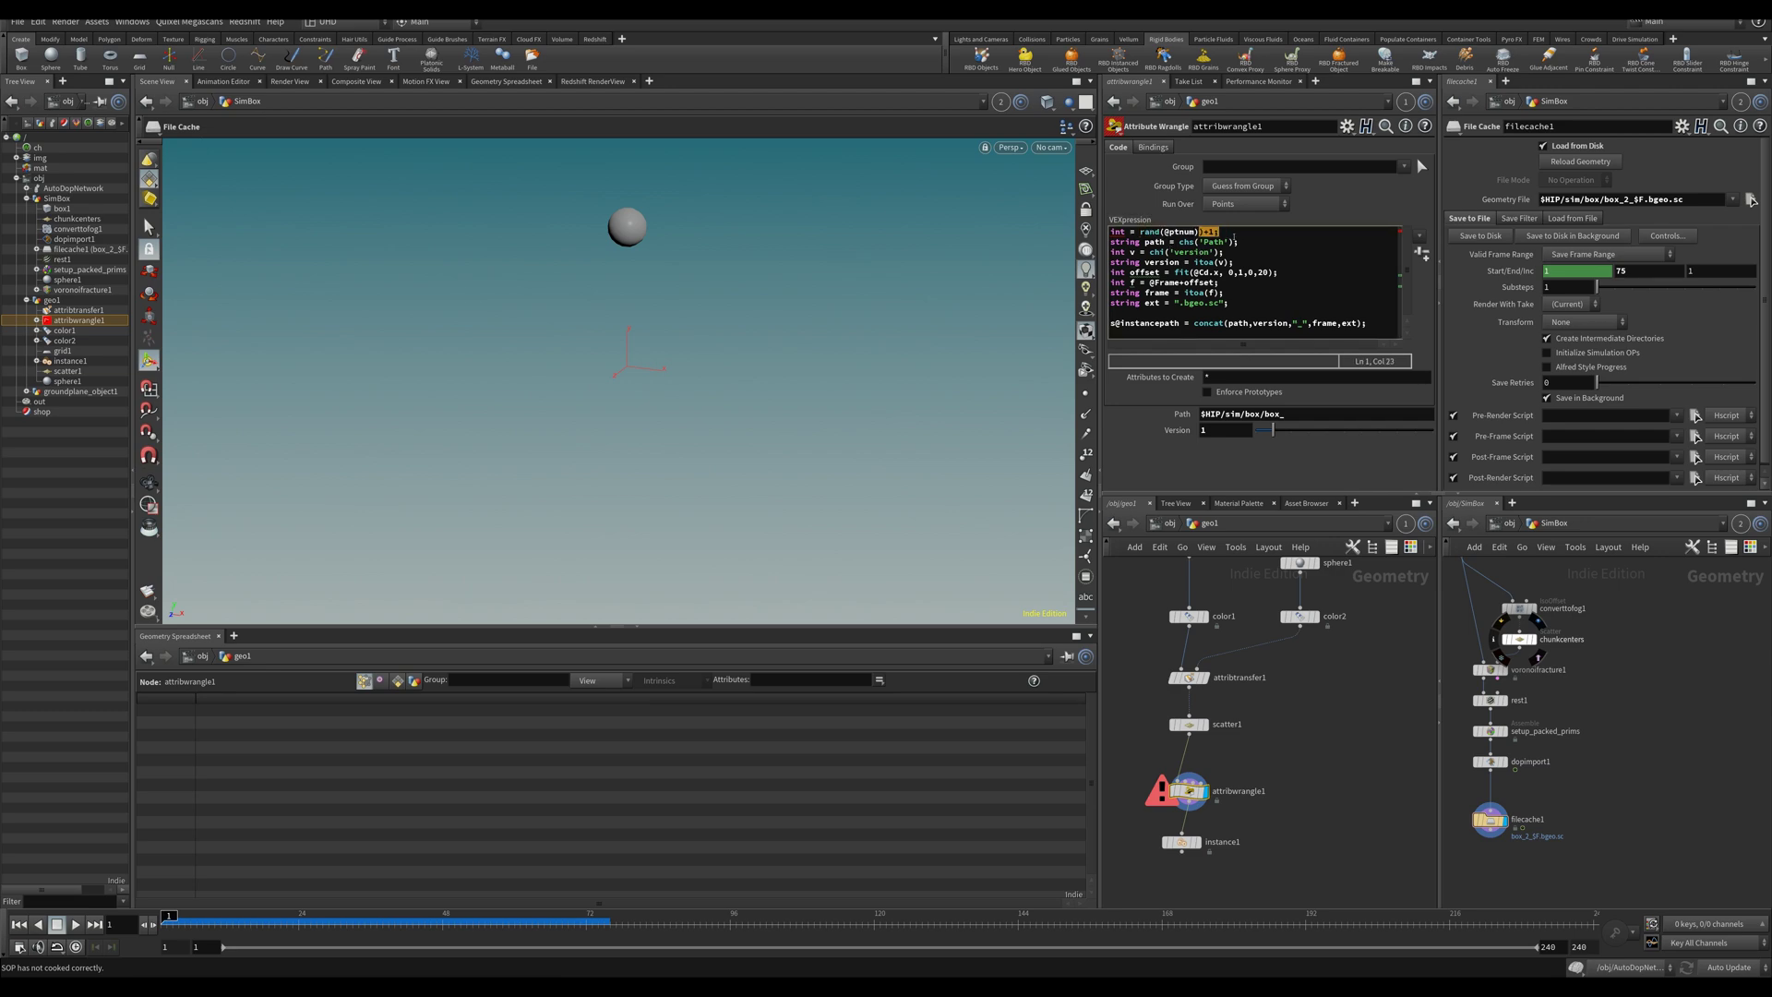
pyautogui.press('BackSpace')
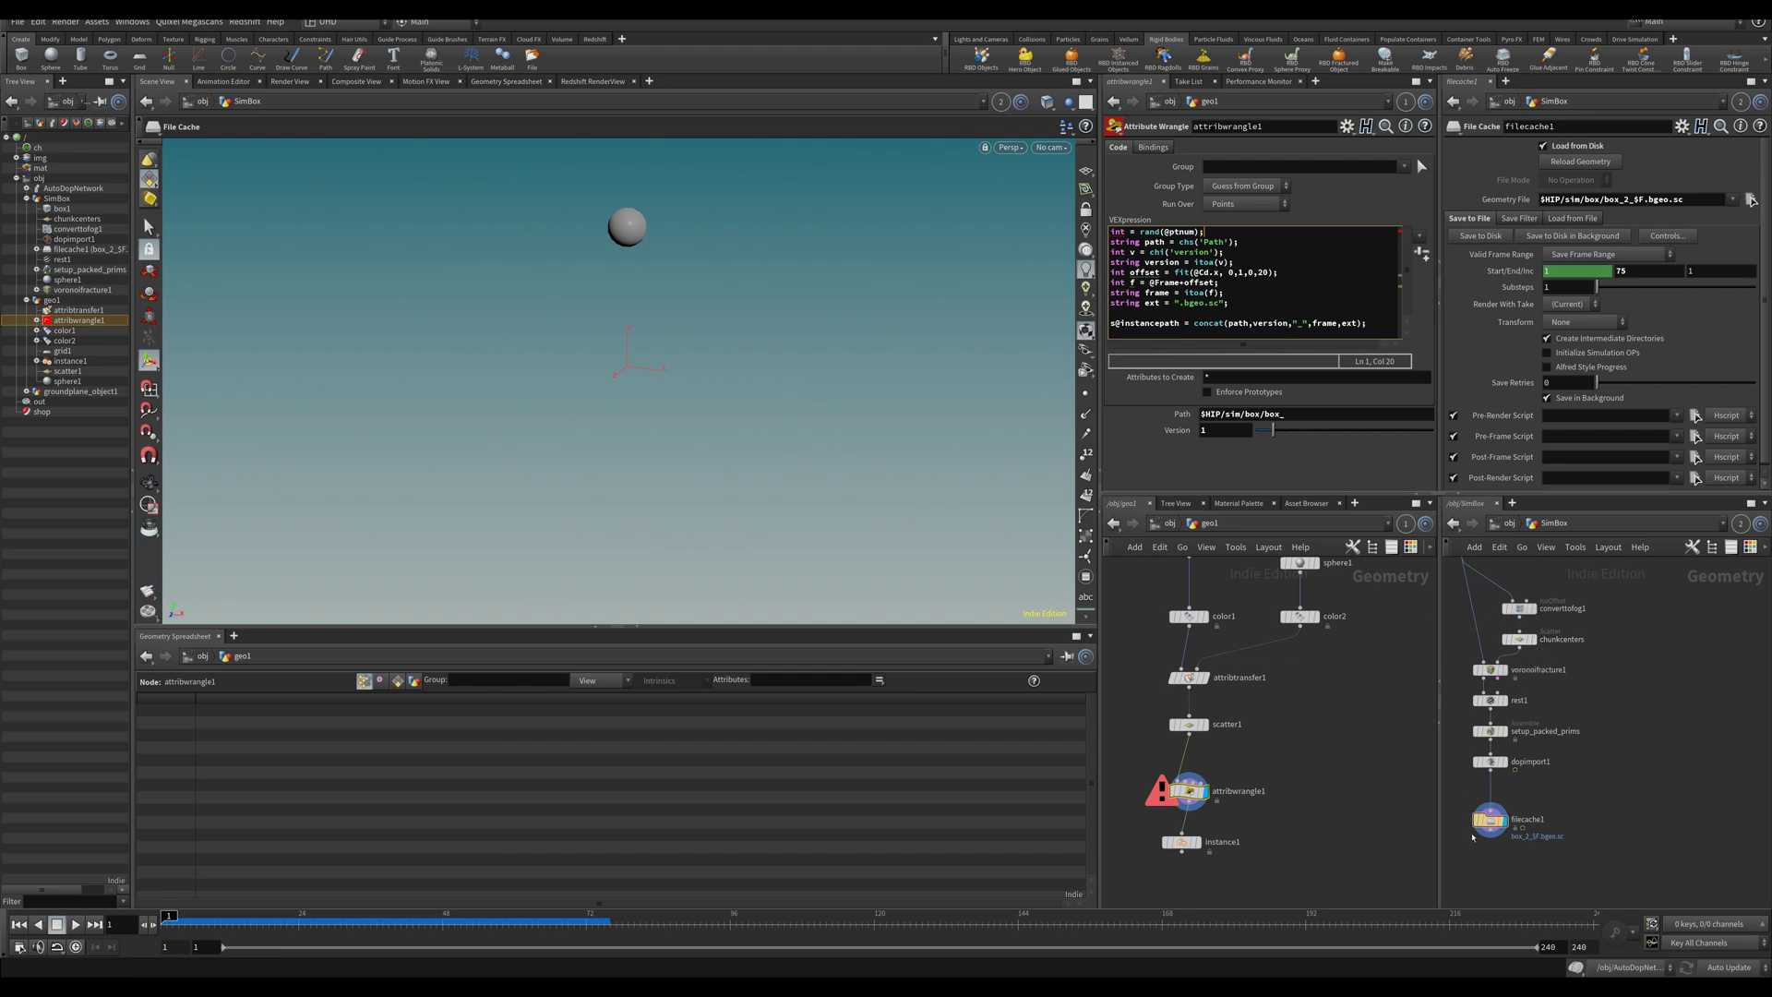
pyautogui.click(1141, 232)
pyautogui.write('rint(')
pyautogui.click(1227, 232)
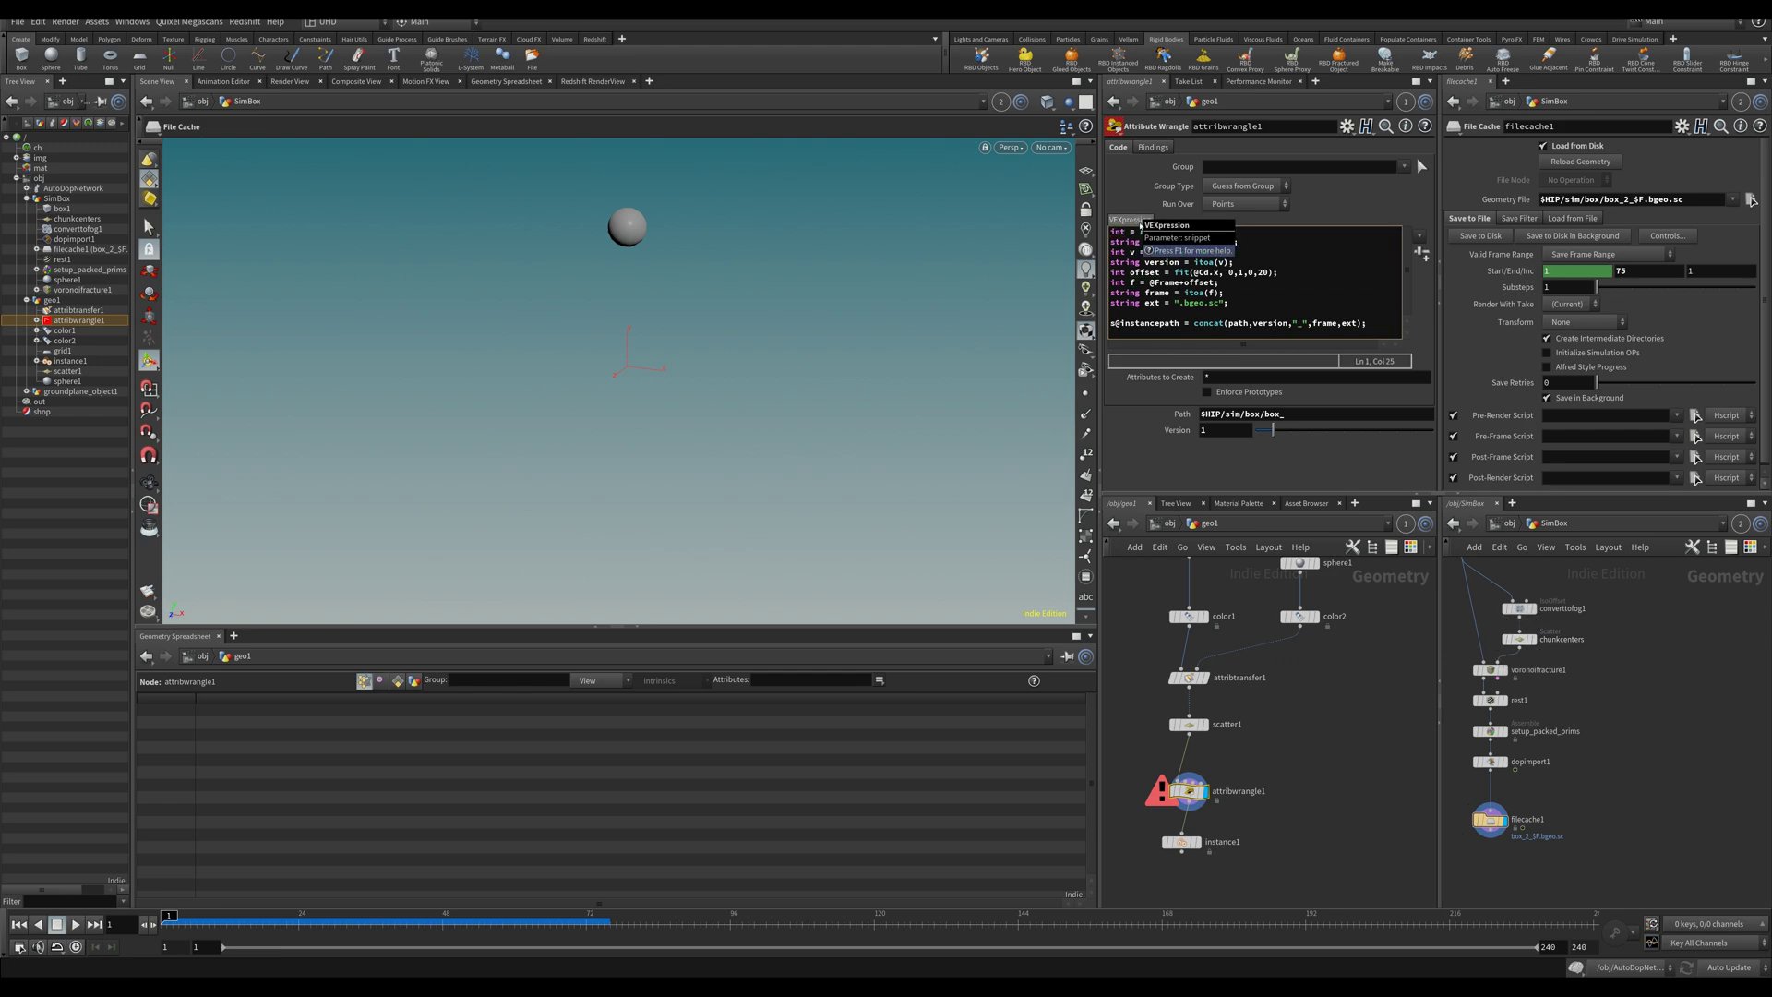
pyautogui.write('));')
pyautogui.click(1132, 231)
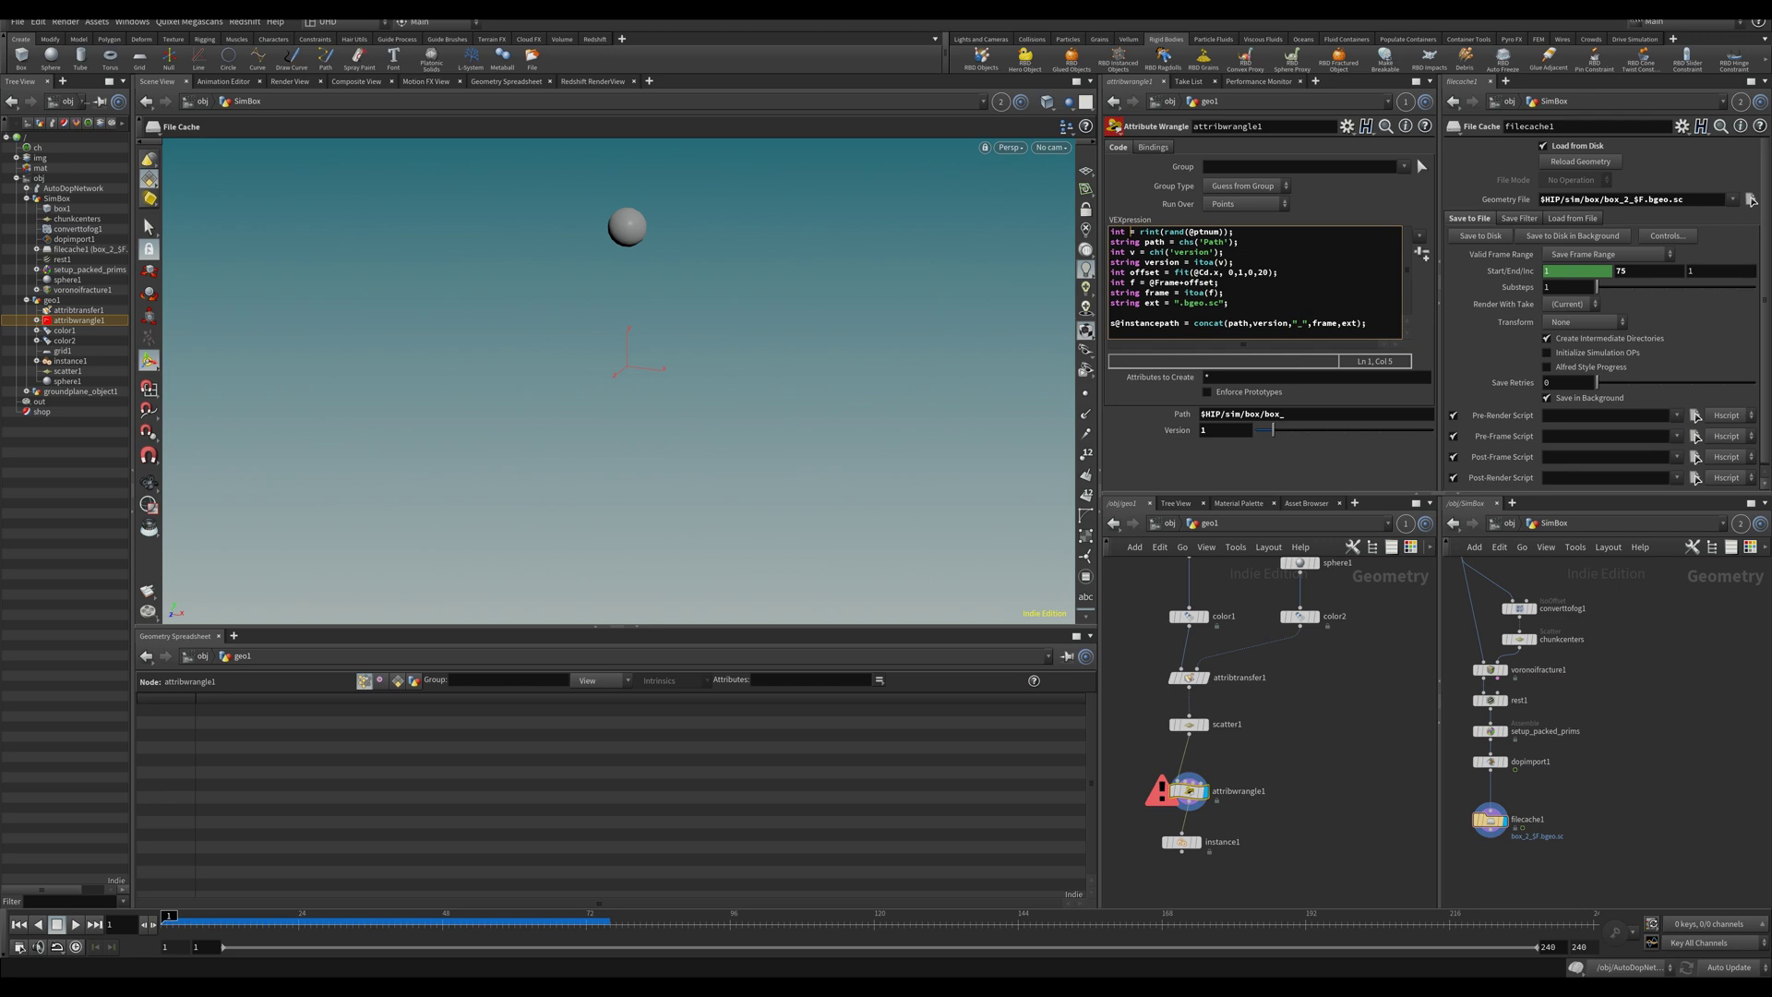
pyautogui.write('vname')
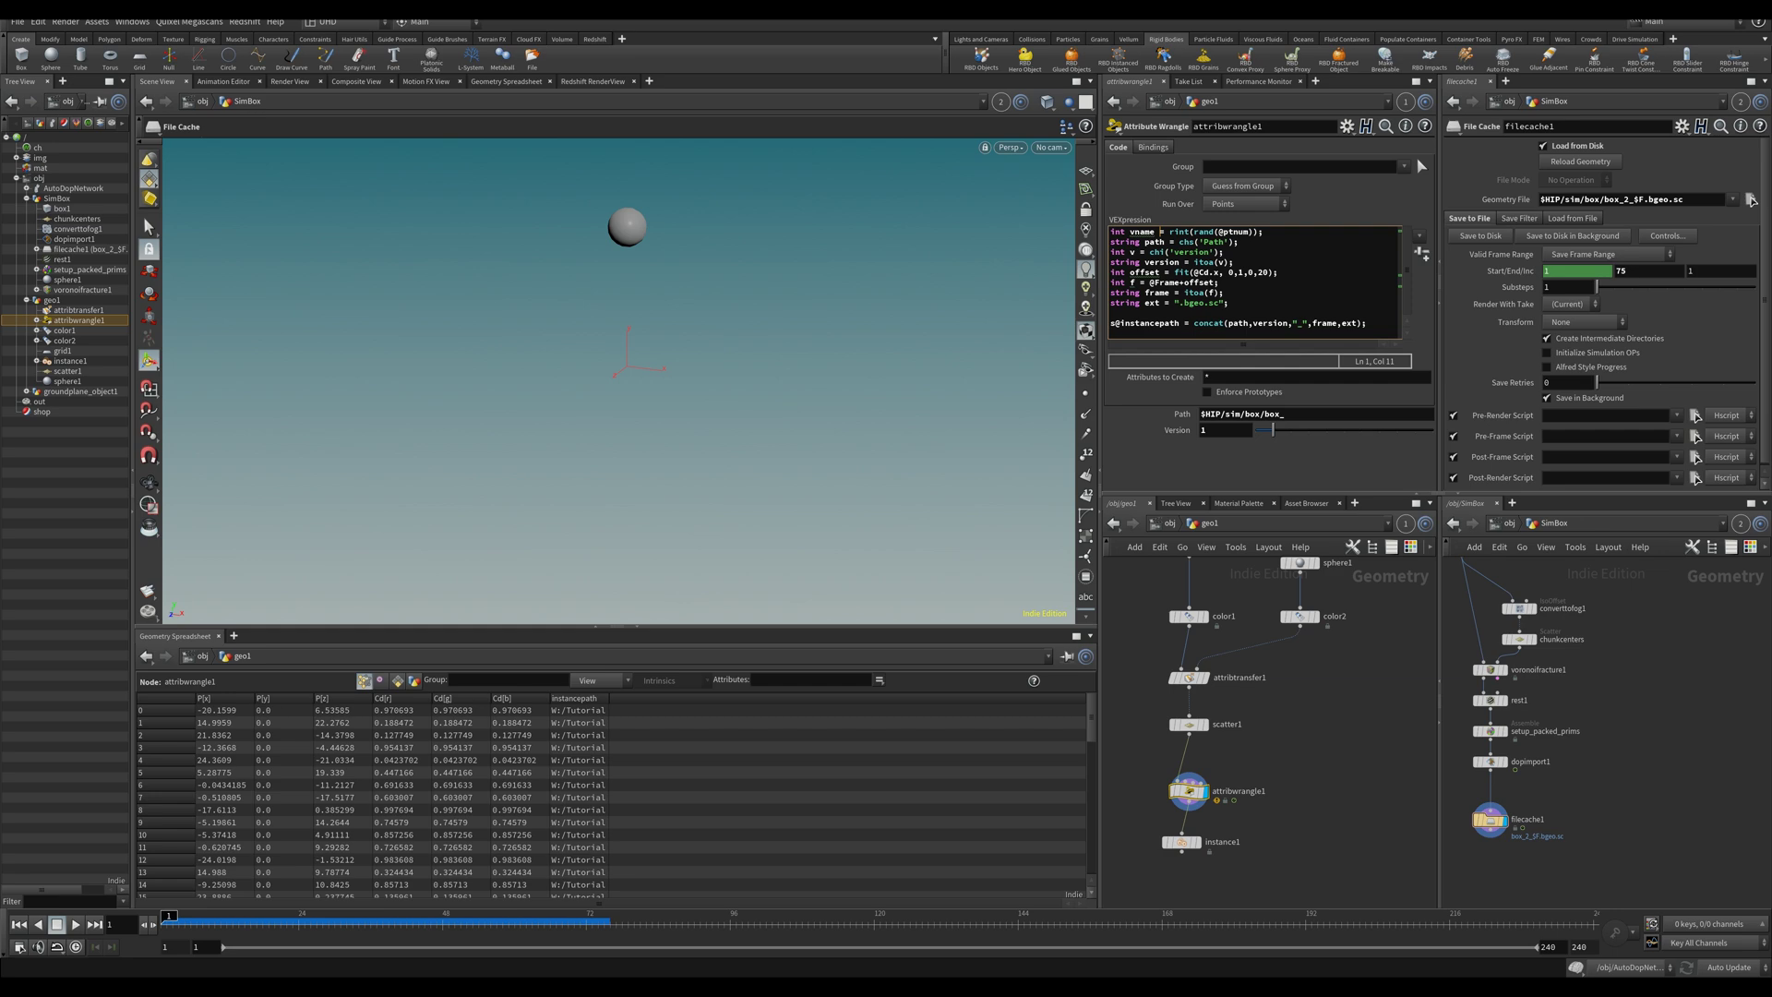
pyautogui.press('BackSpace')
pyautogui.press('BackSpace')
pyautogui.press('BackSpace')
pyautogui.press('BackSpace')
pyautogui.press('BackSpace')
pyautogui.write('name')
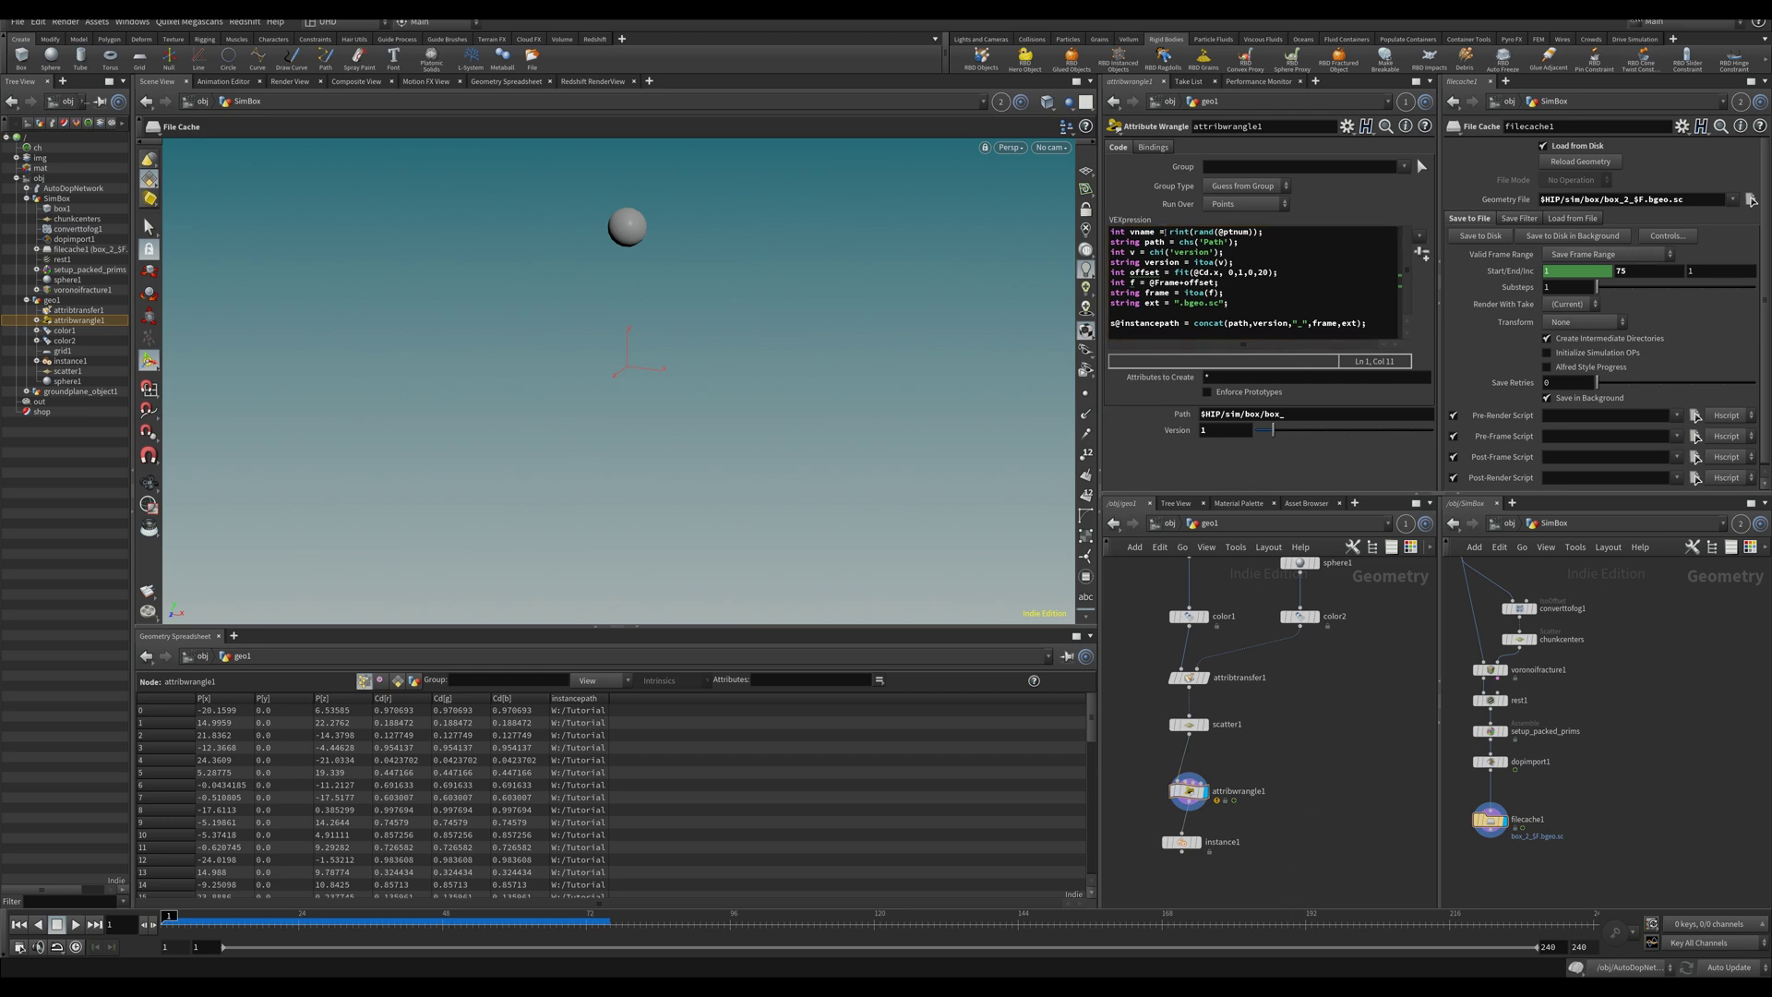
pyautogui.moveTo(1171, 232); pyautogui.dragTo(1266, 232)
pyautogui.hotkey('ctrl', 'c')
pyautogui.press('BackSpace')
pyautogui.hotkey('shift', 'Home')
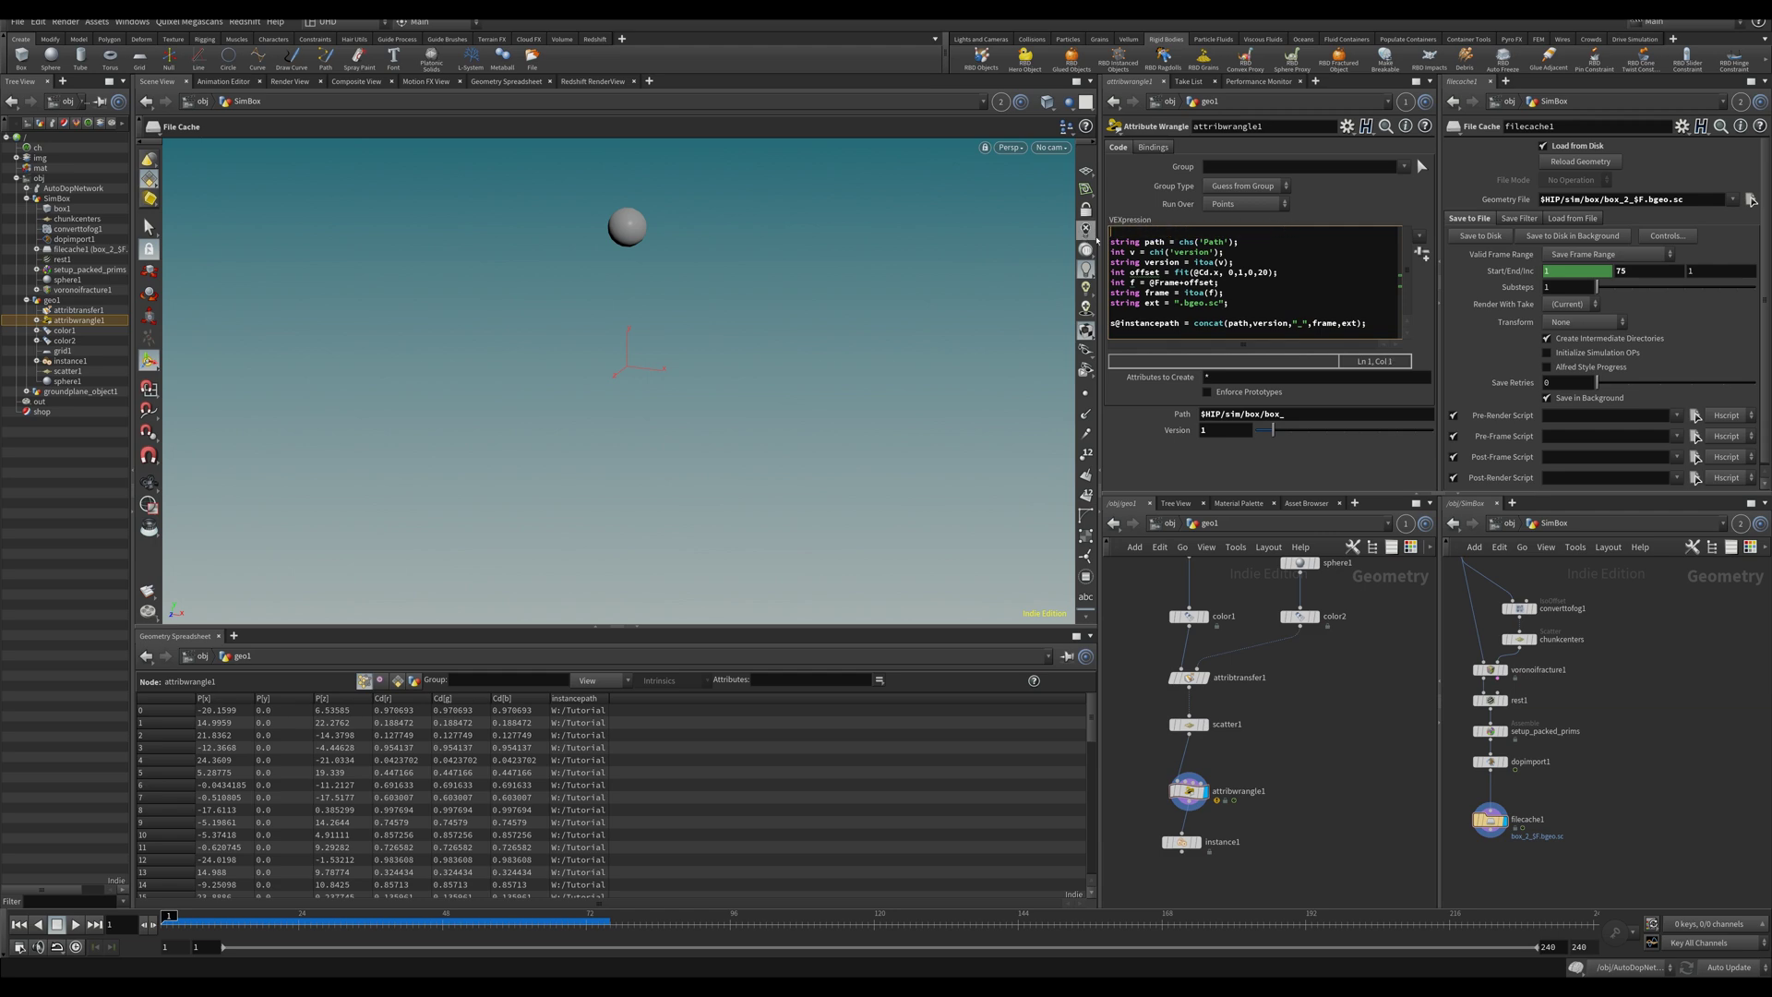
pyautogui.press('BackSpace')
pyautogui.press('Delete')
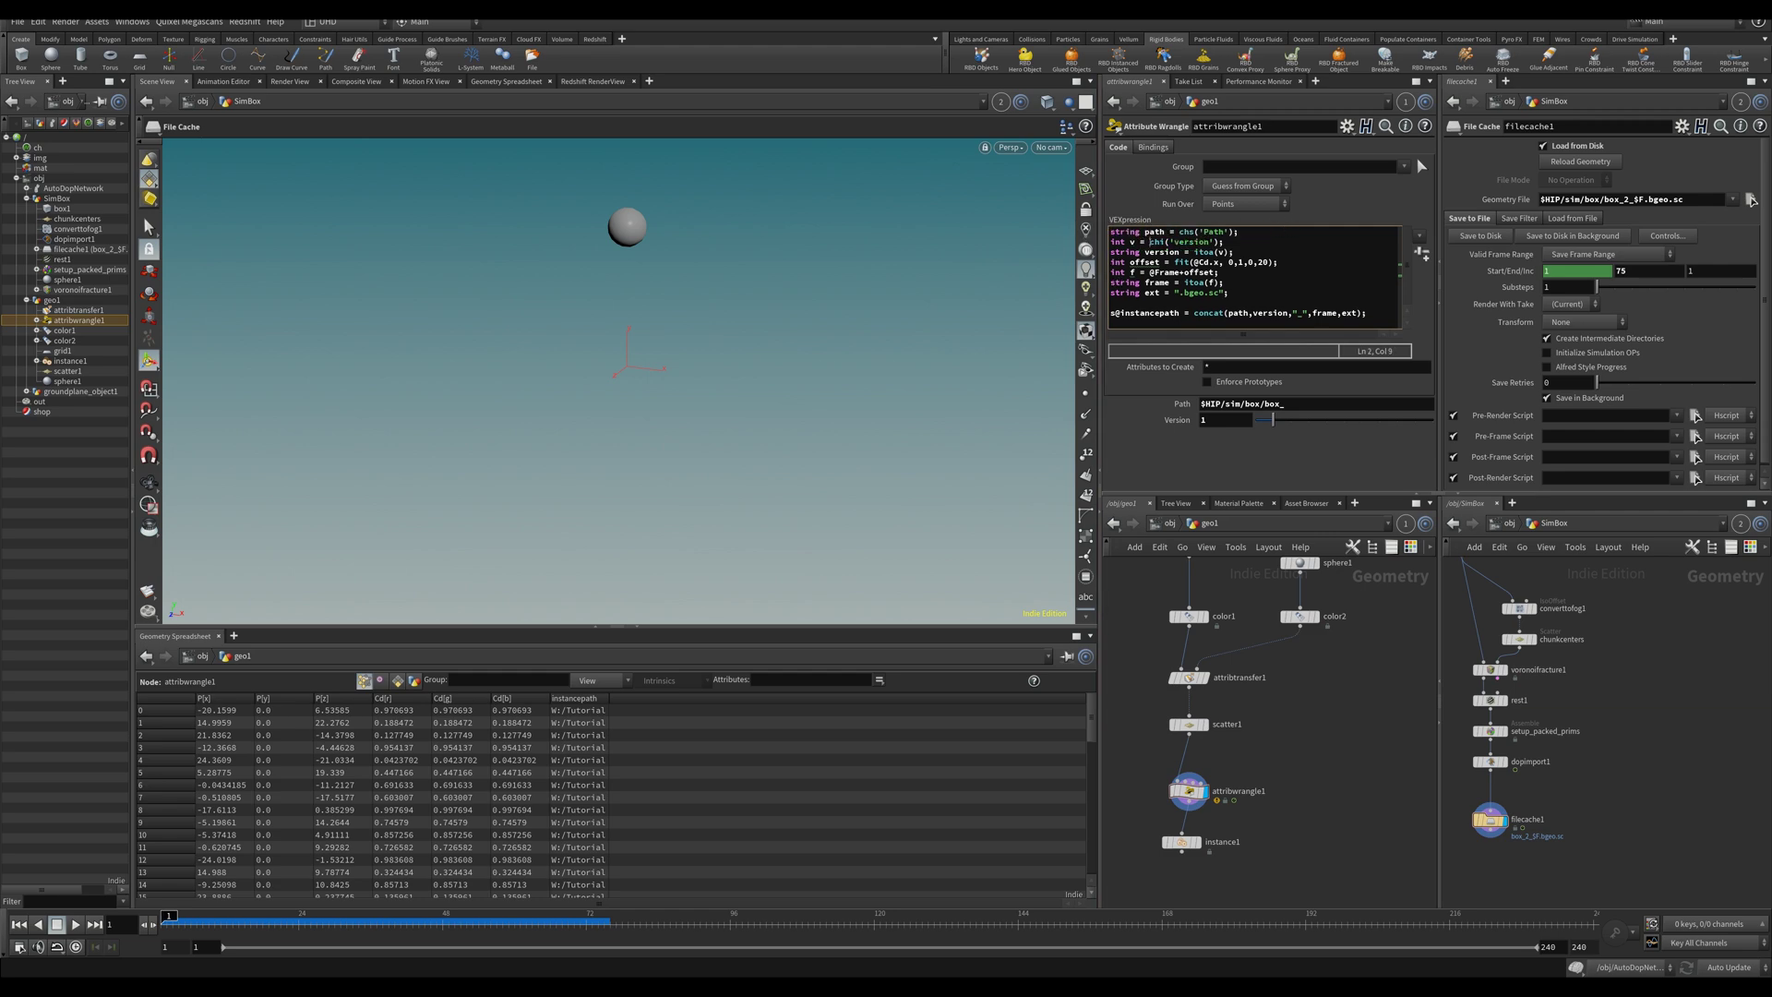
pyautogui.hotkey('shift', 'End')
pyautogui.hotkey('ctrl', 'v')
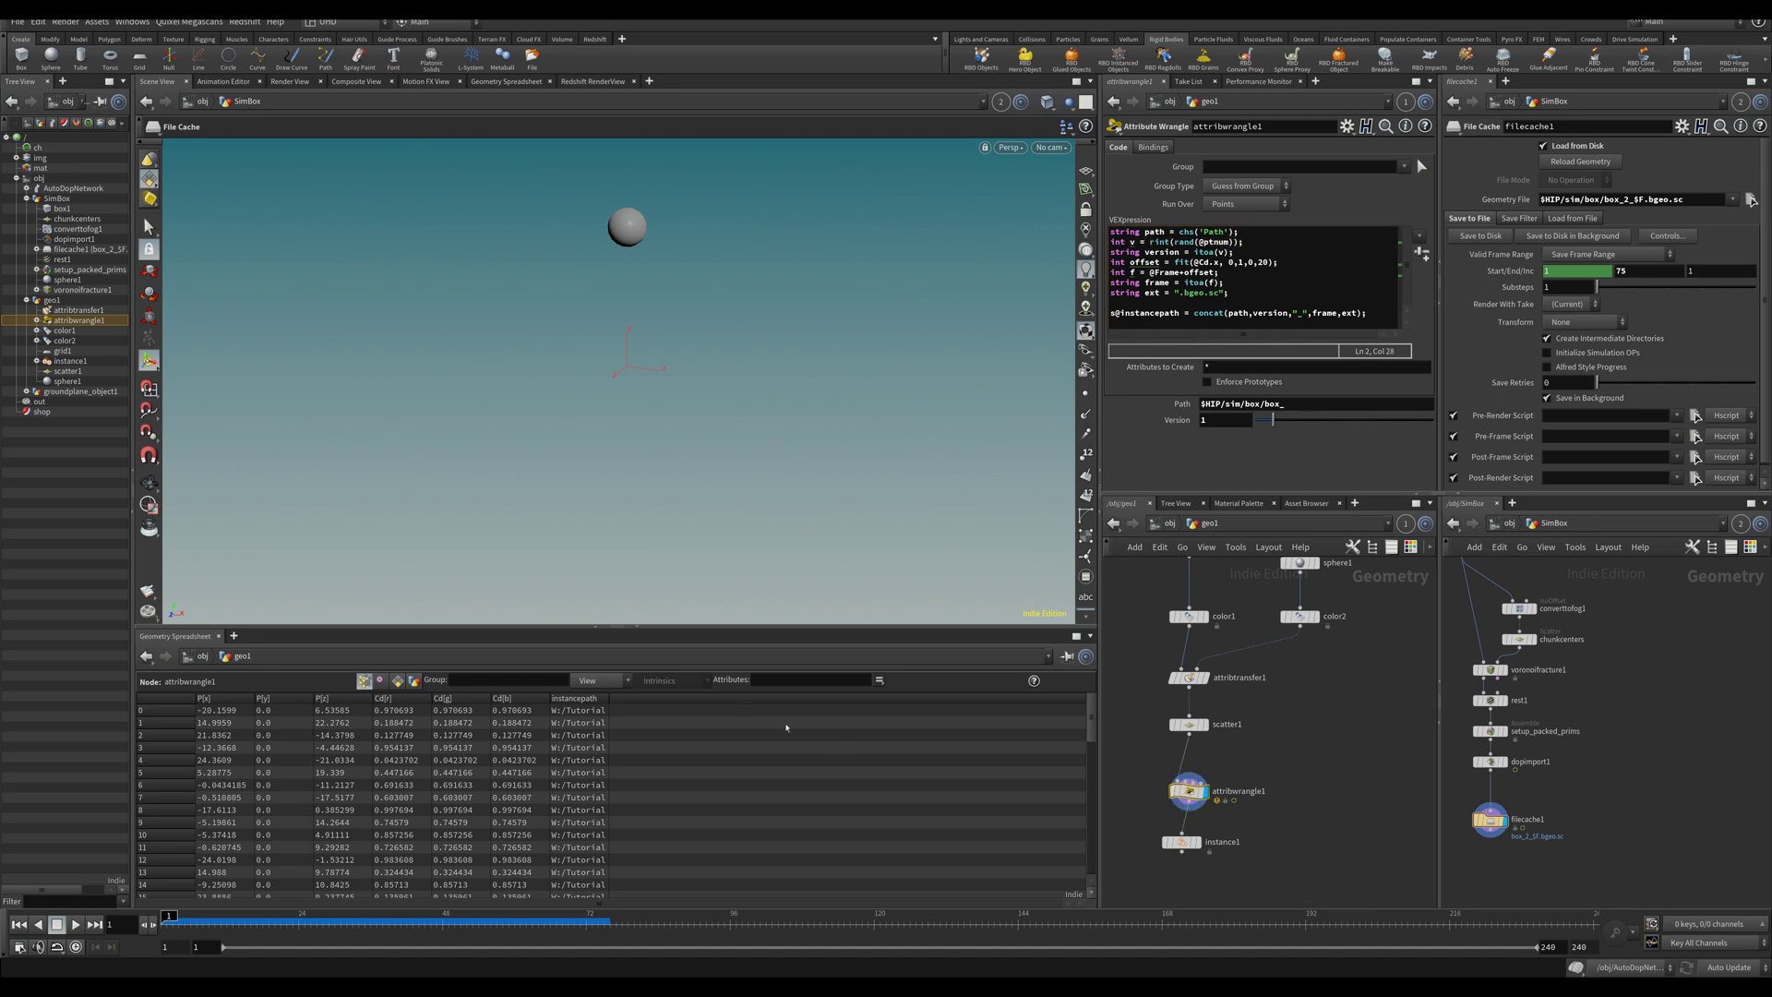
# Append +1 to the version expression and display instance1, widening the instancepath column.
pyautogui.moveTo(608, 699); pyautogui.dragTo(898, 710)
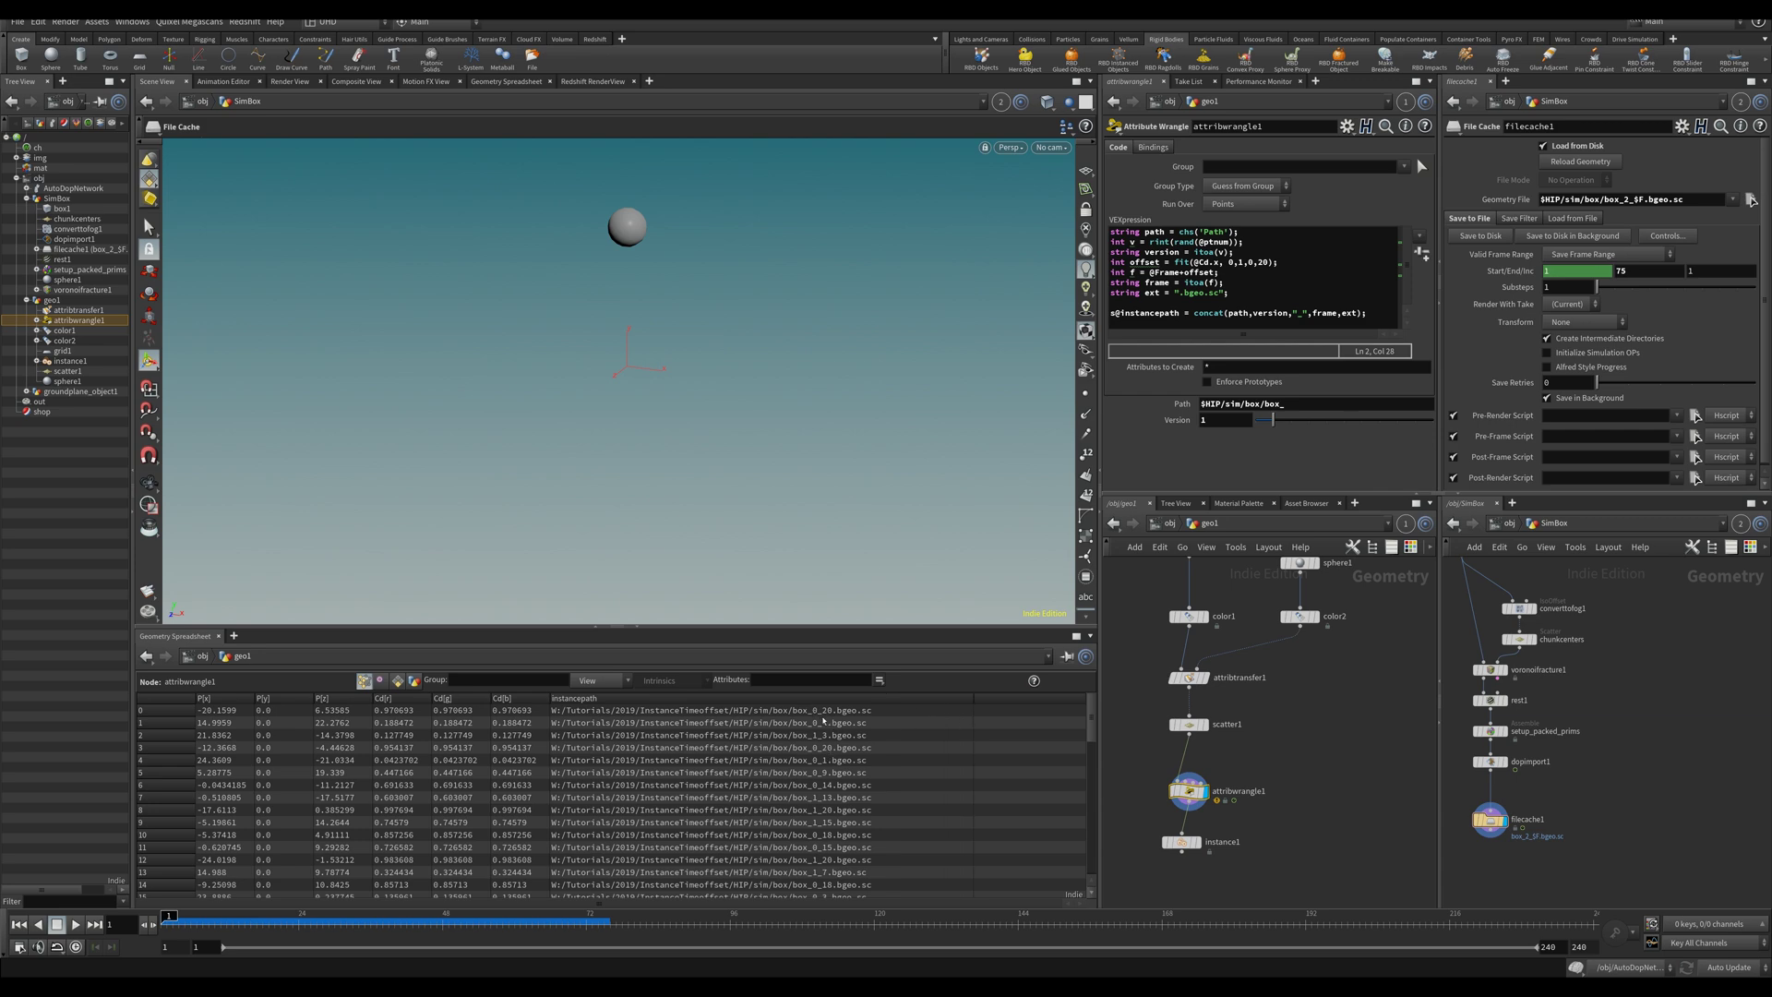
pyautogui.click(1384, 255)
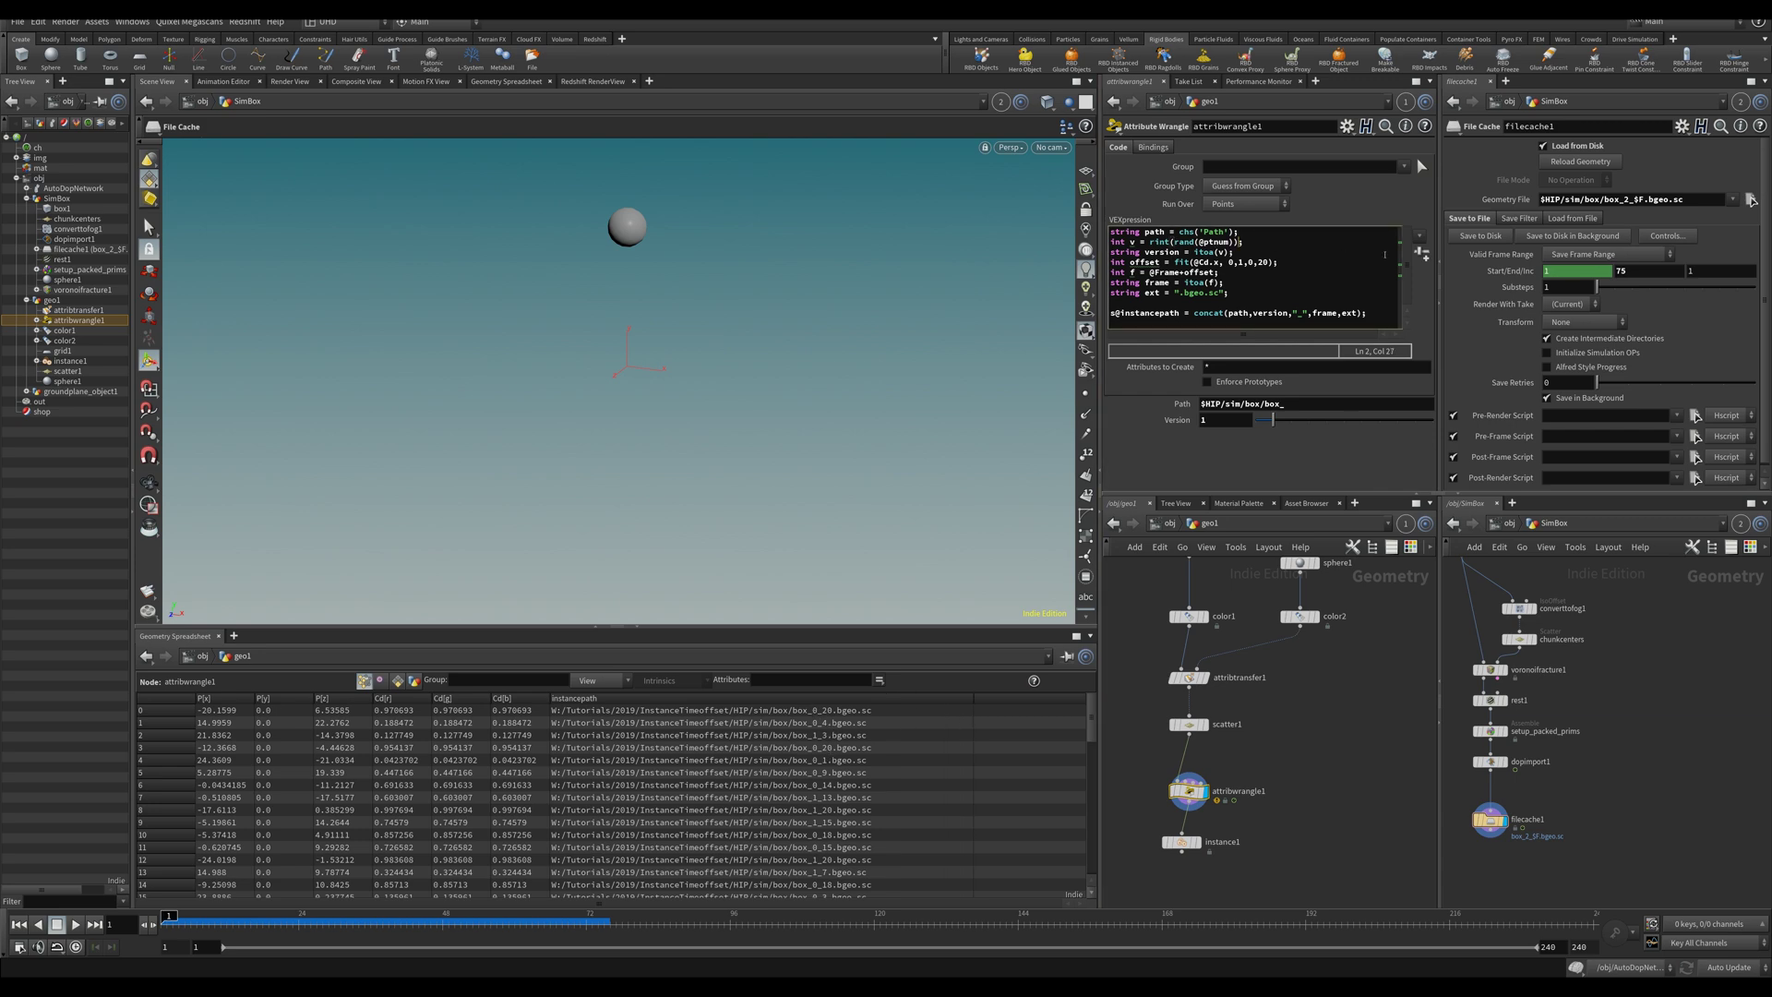
pyautogui.write('+1')
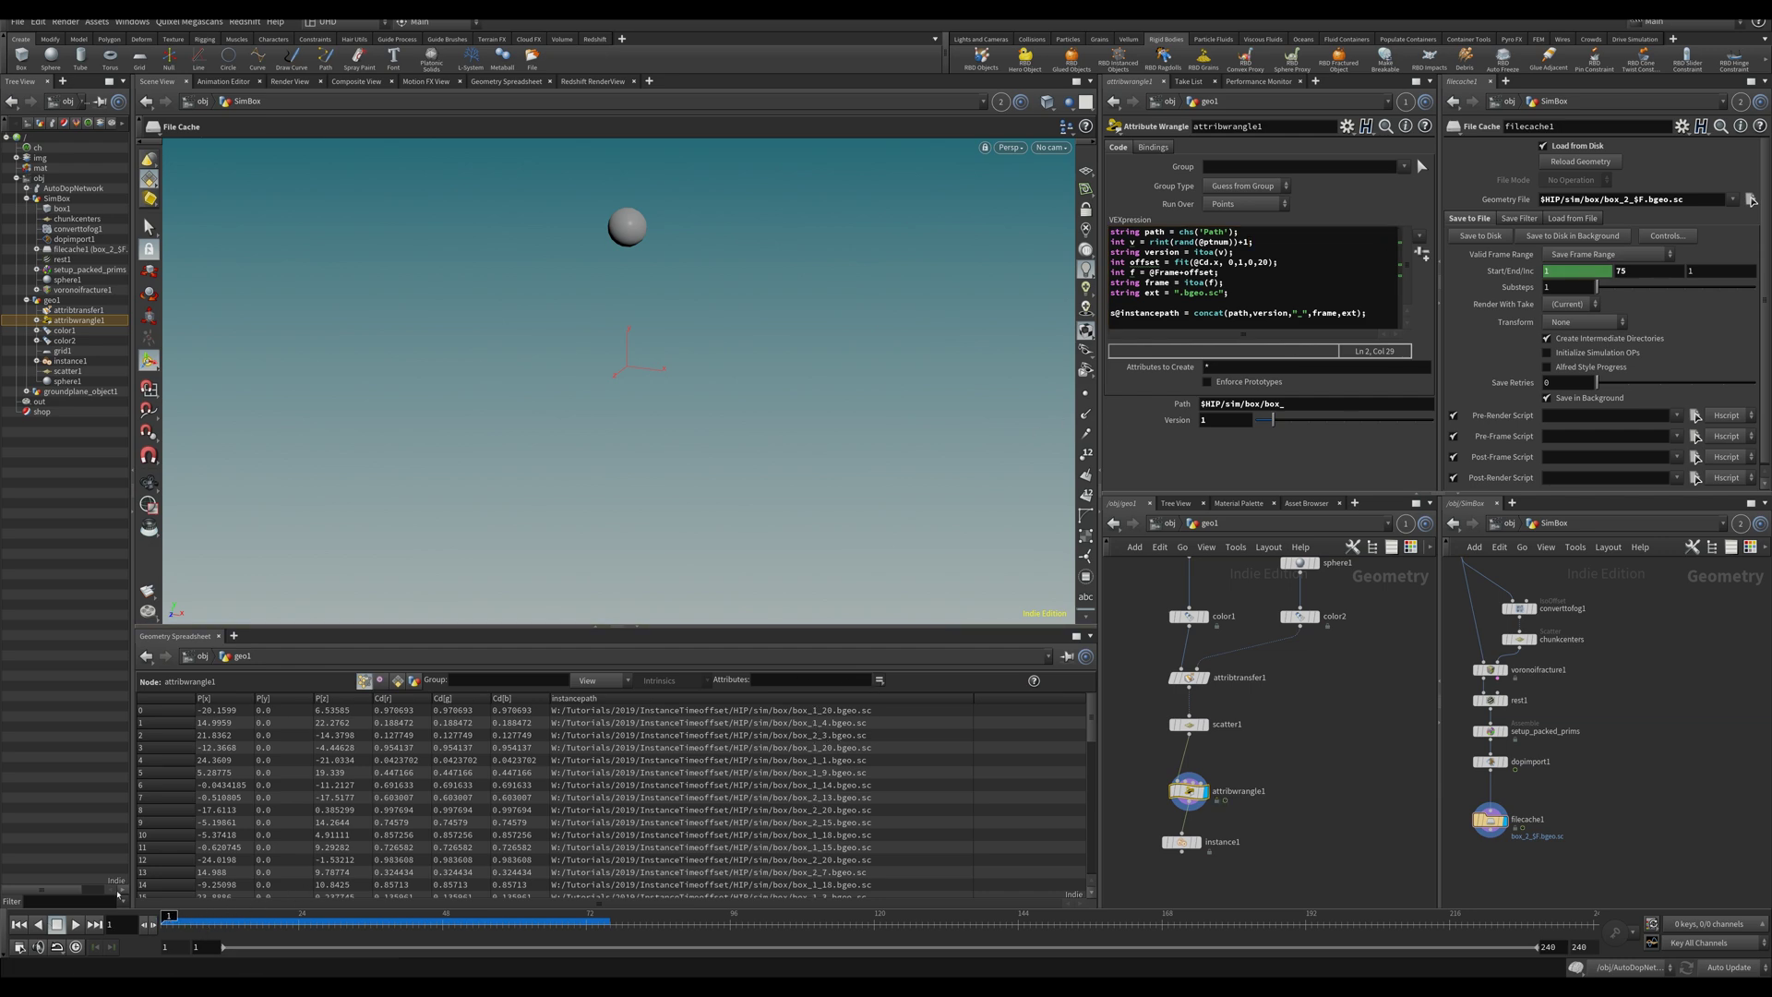
pyautogui.moveTo(1163, 840); pyautogui.dragTo(1171, 845)
pyautogui.click(1204, 845)
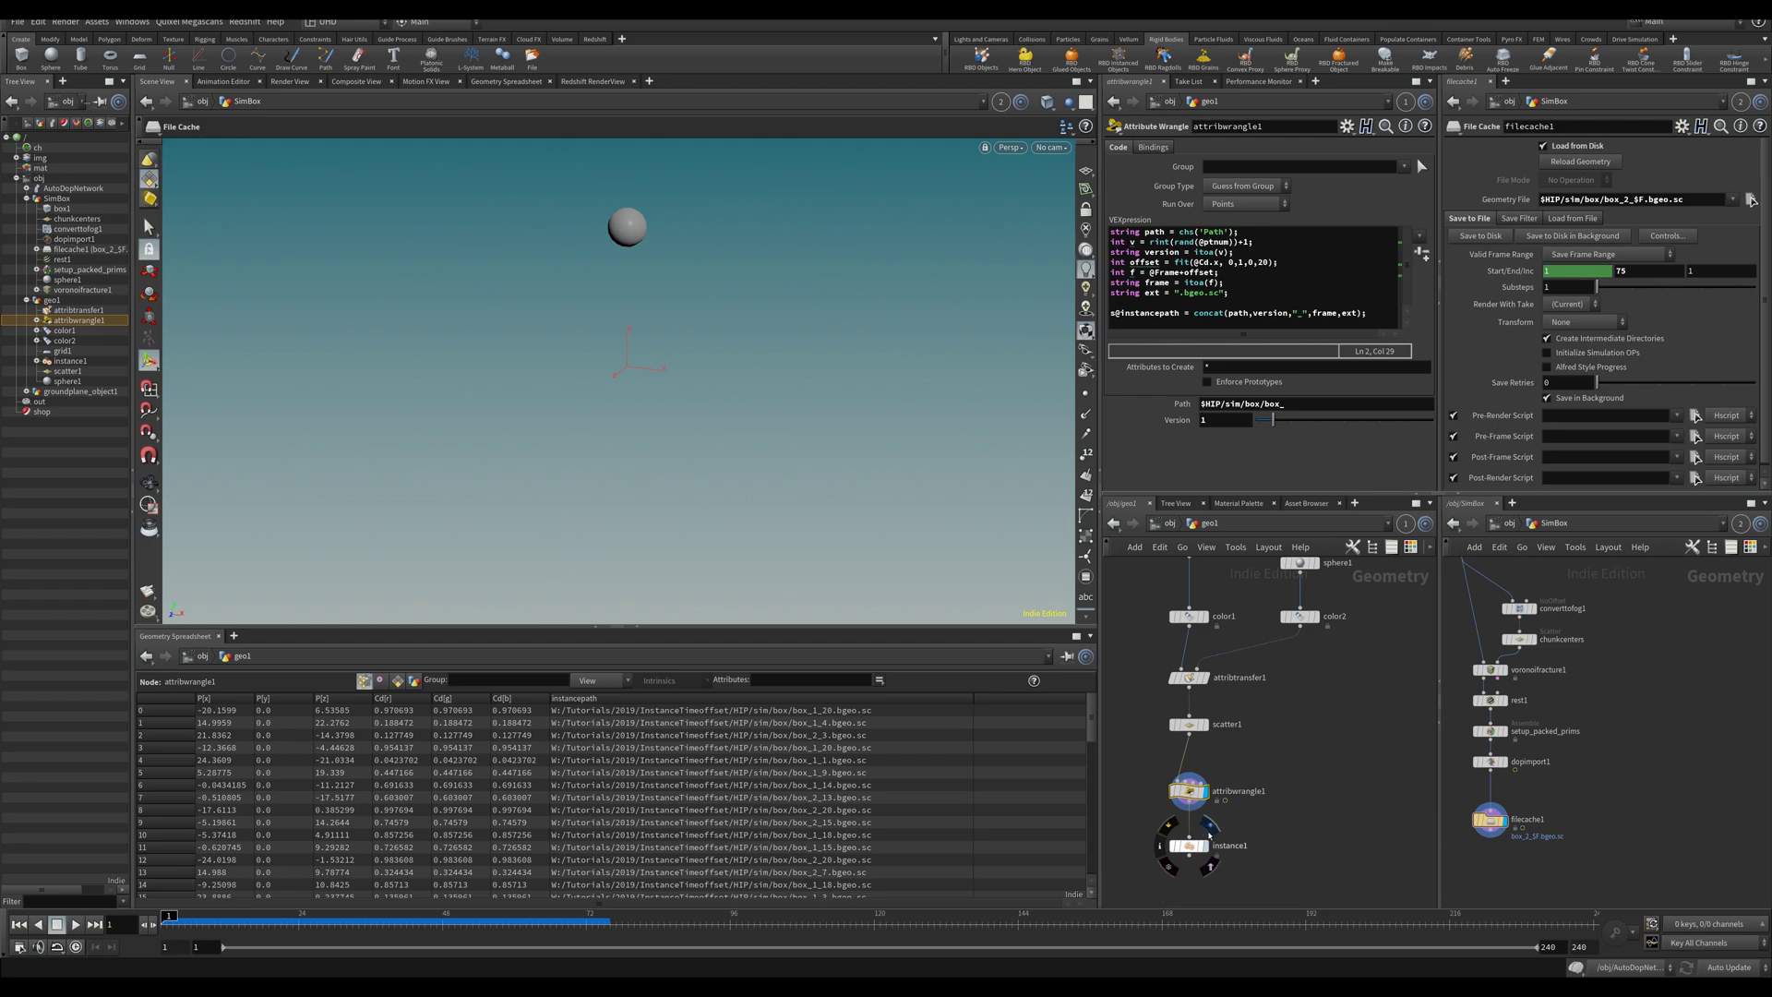
# Switch the Scene View to geo1, play to frame 32, and orbit around the fragments.
pyautogui.click(1020, 101)
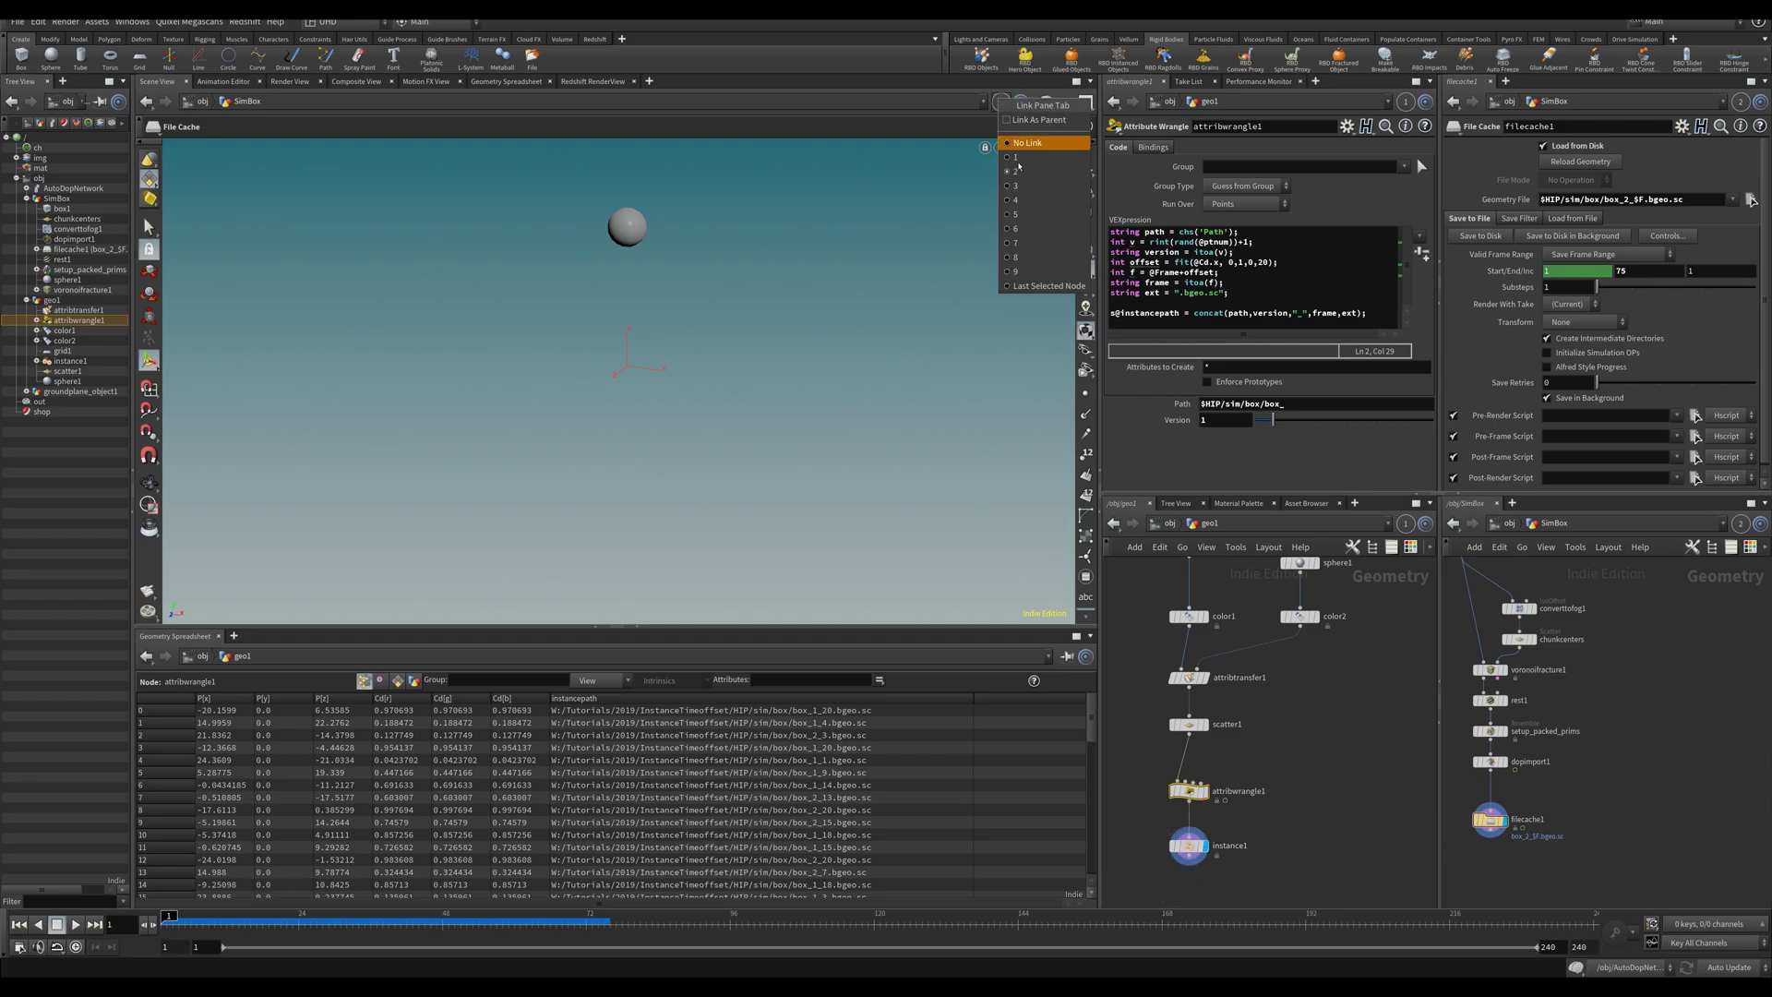
pyautogui.click(1038, 166)
pyautogui.press('Return')
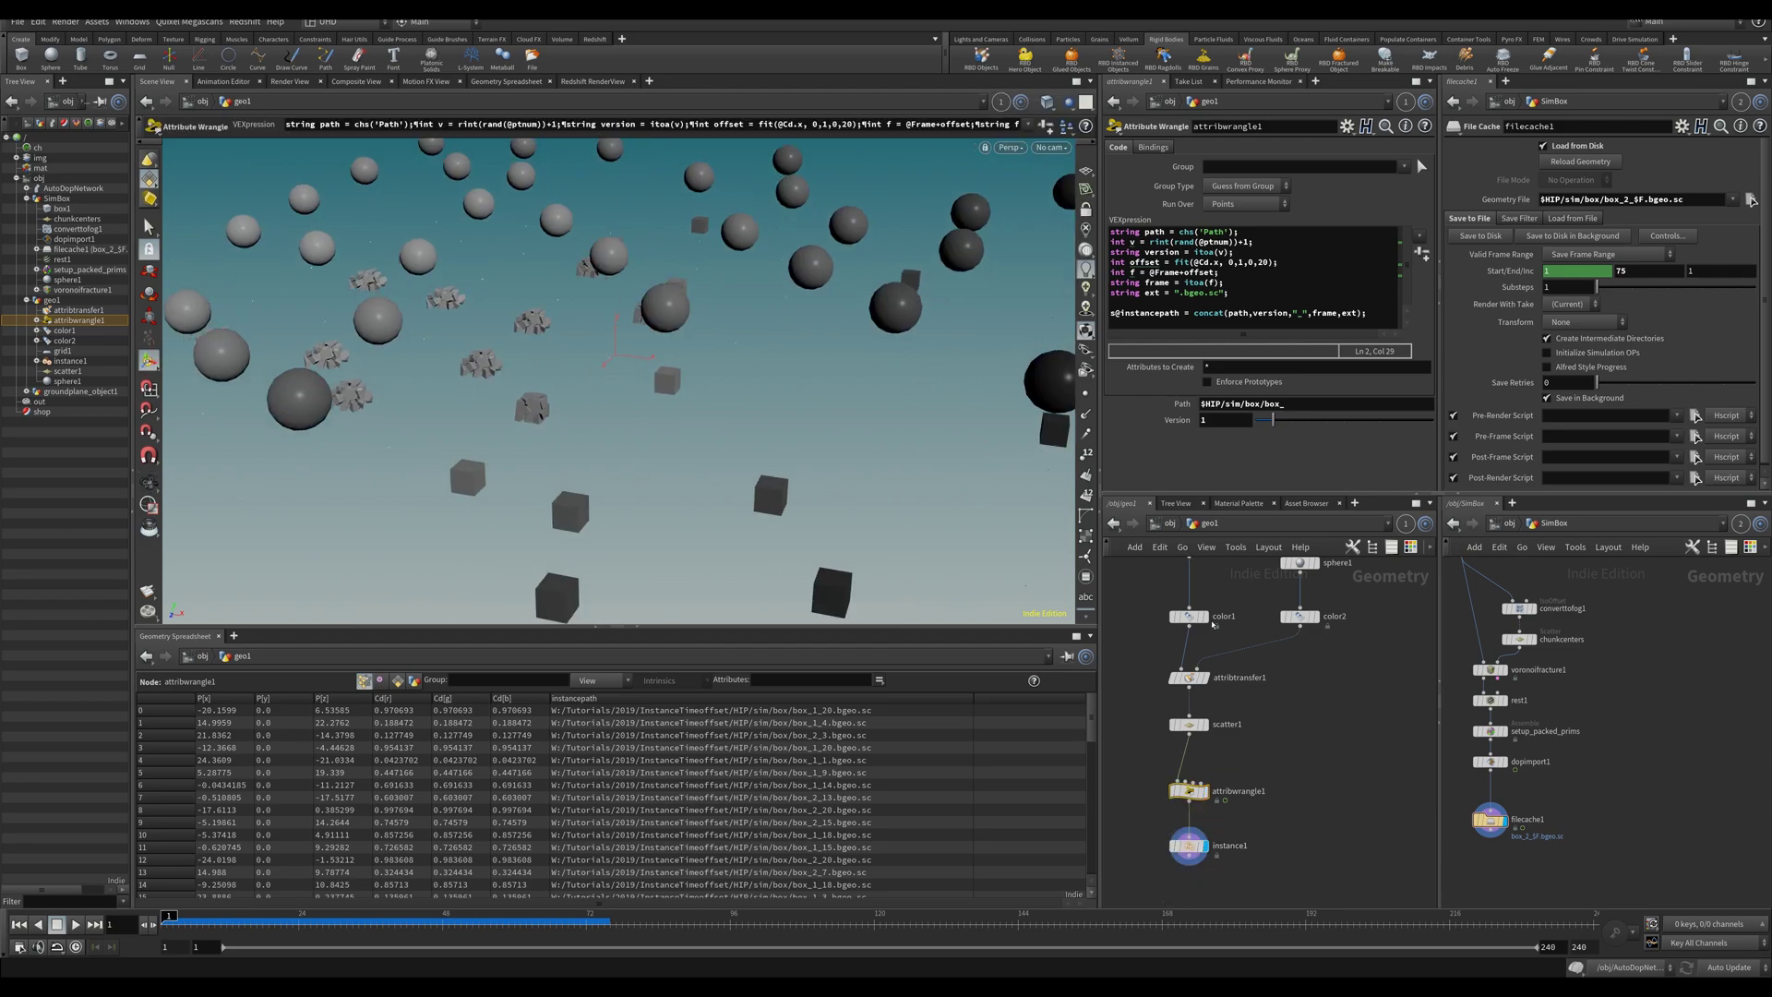
pyautogui.scroll(-5, 674, 400)
pyautogui.press('Up')
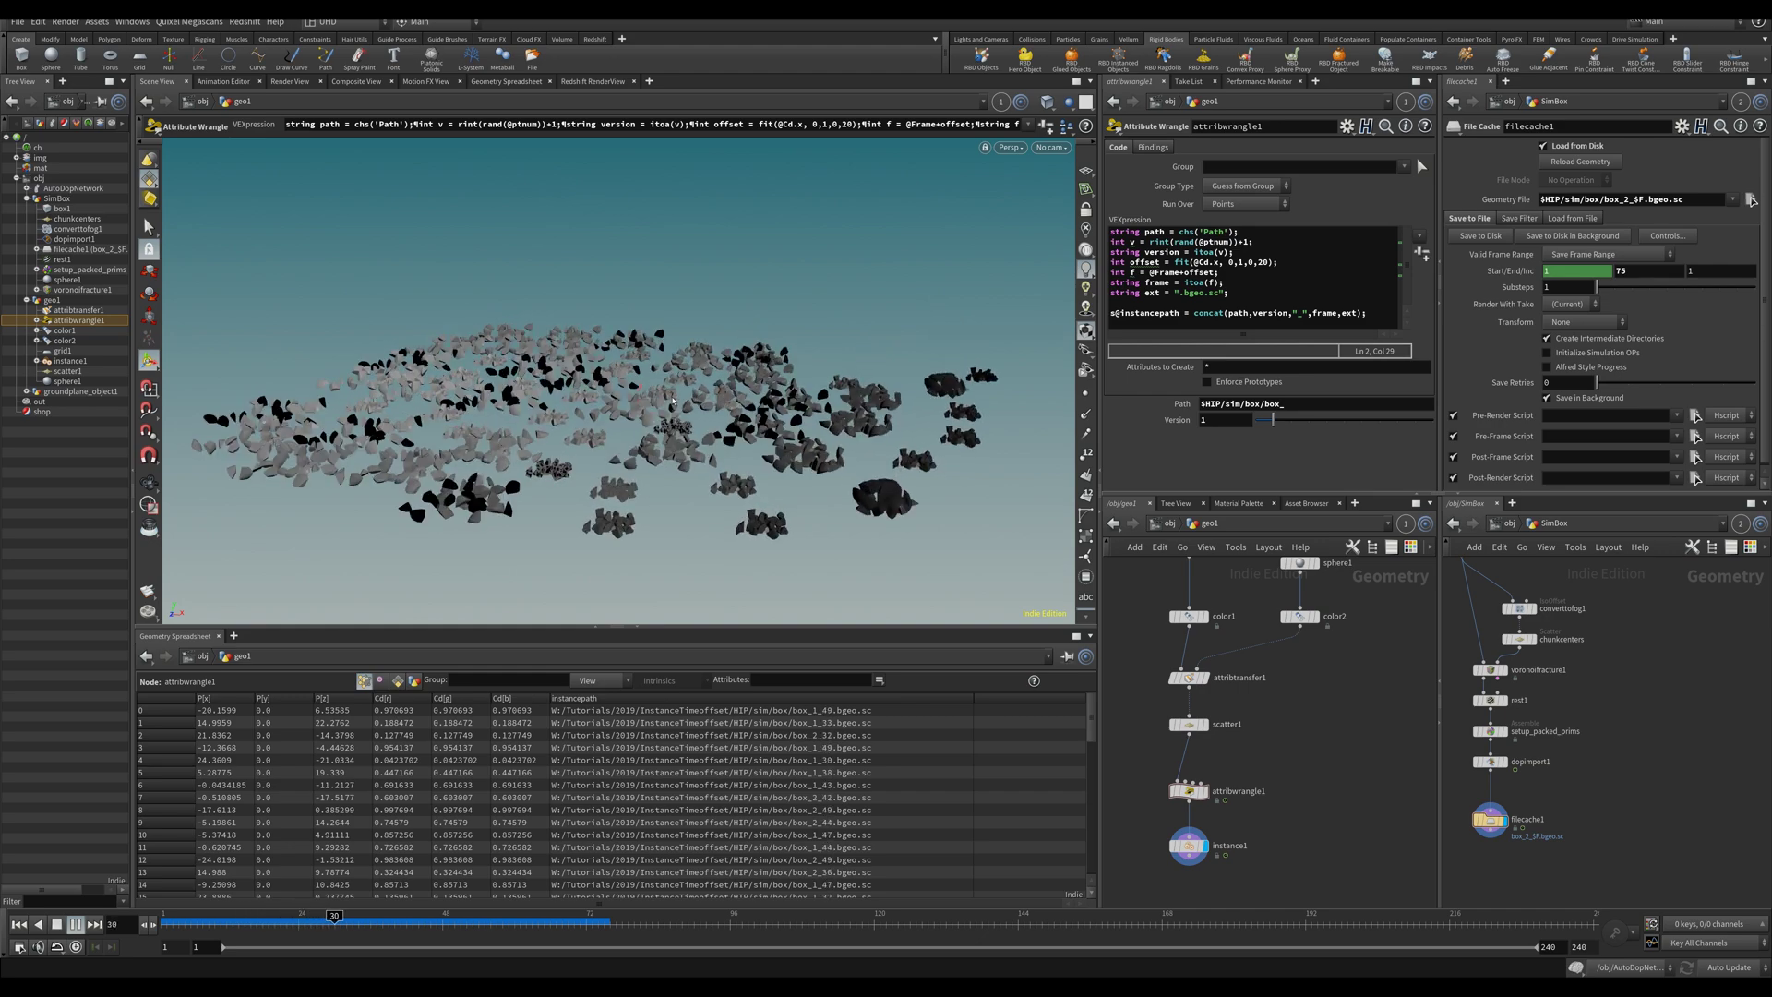
pyautogui.press('Up')
pyautogui.press('Escape')
pyautogui.moveTo(701, 388); pyautogui.dragTo(805, 374)
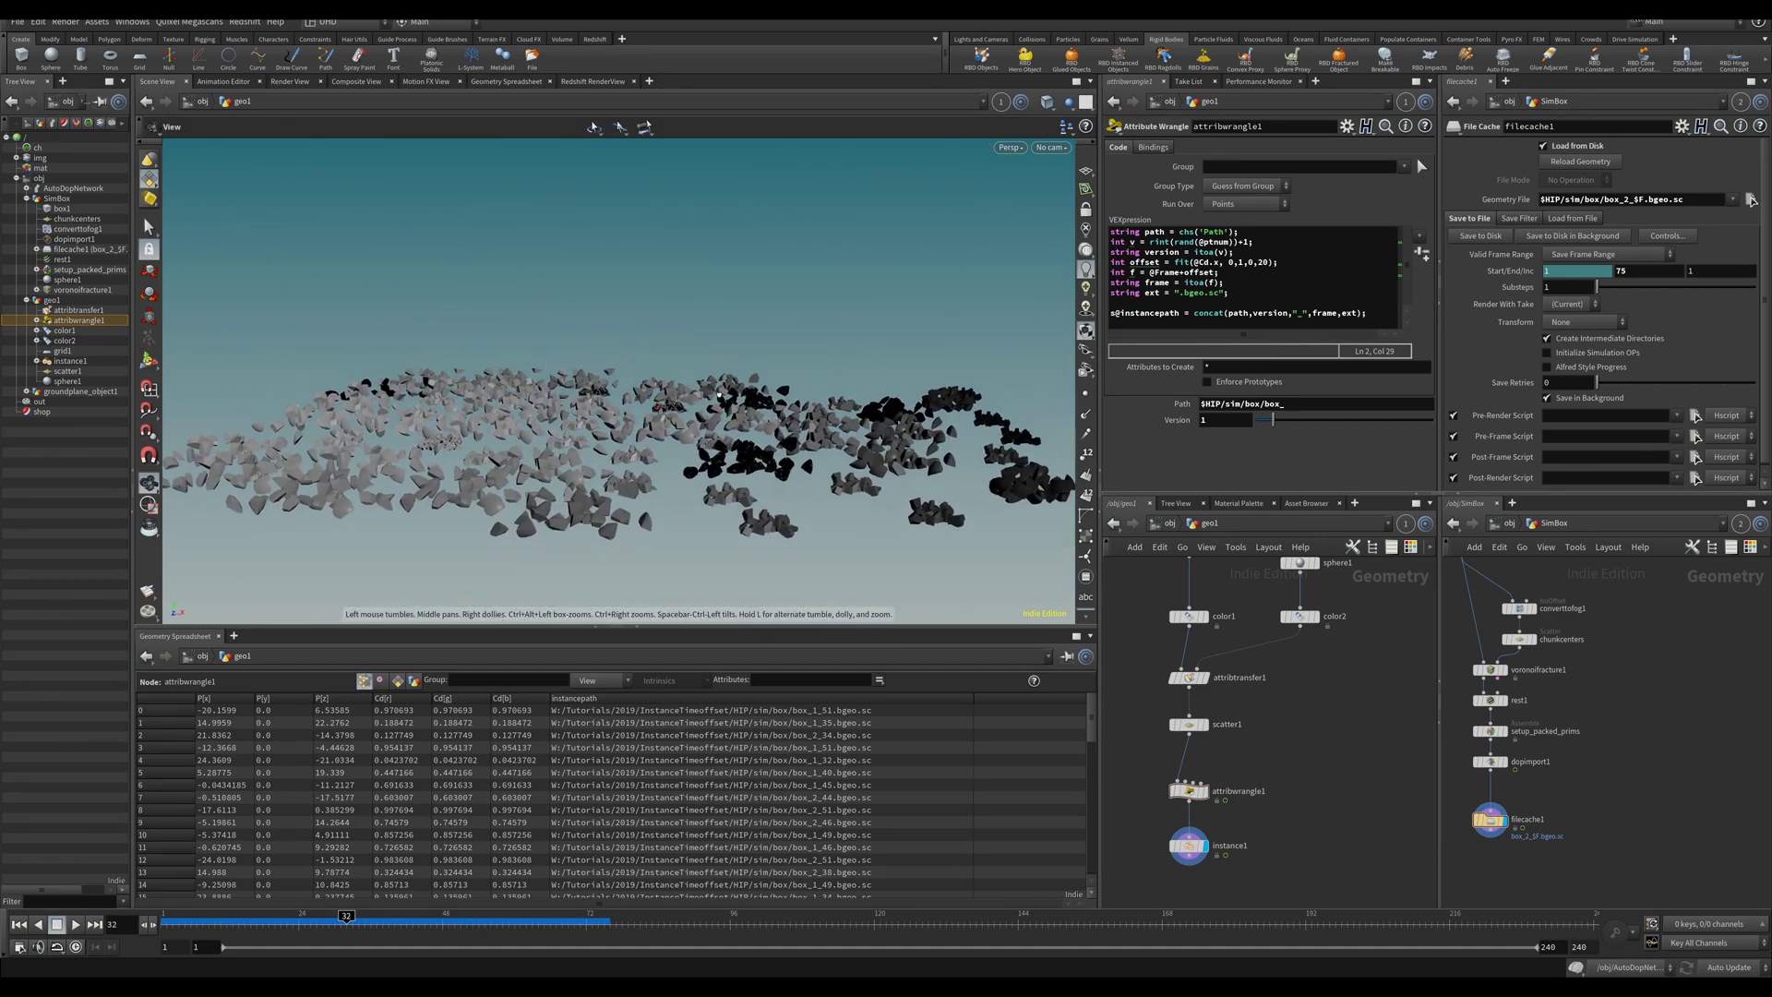
pyautogui.press('Return')
# Render a flipbook of frames 1 to 75 into MPlay, keeping the default frame range.
pyautogui.click(152, 598)
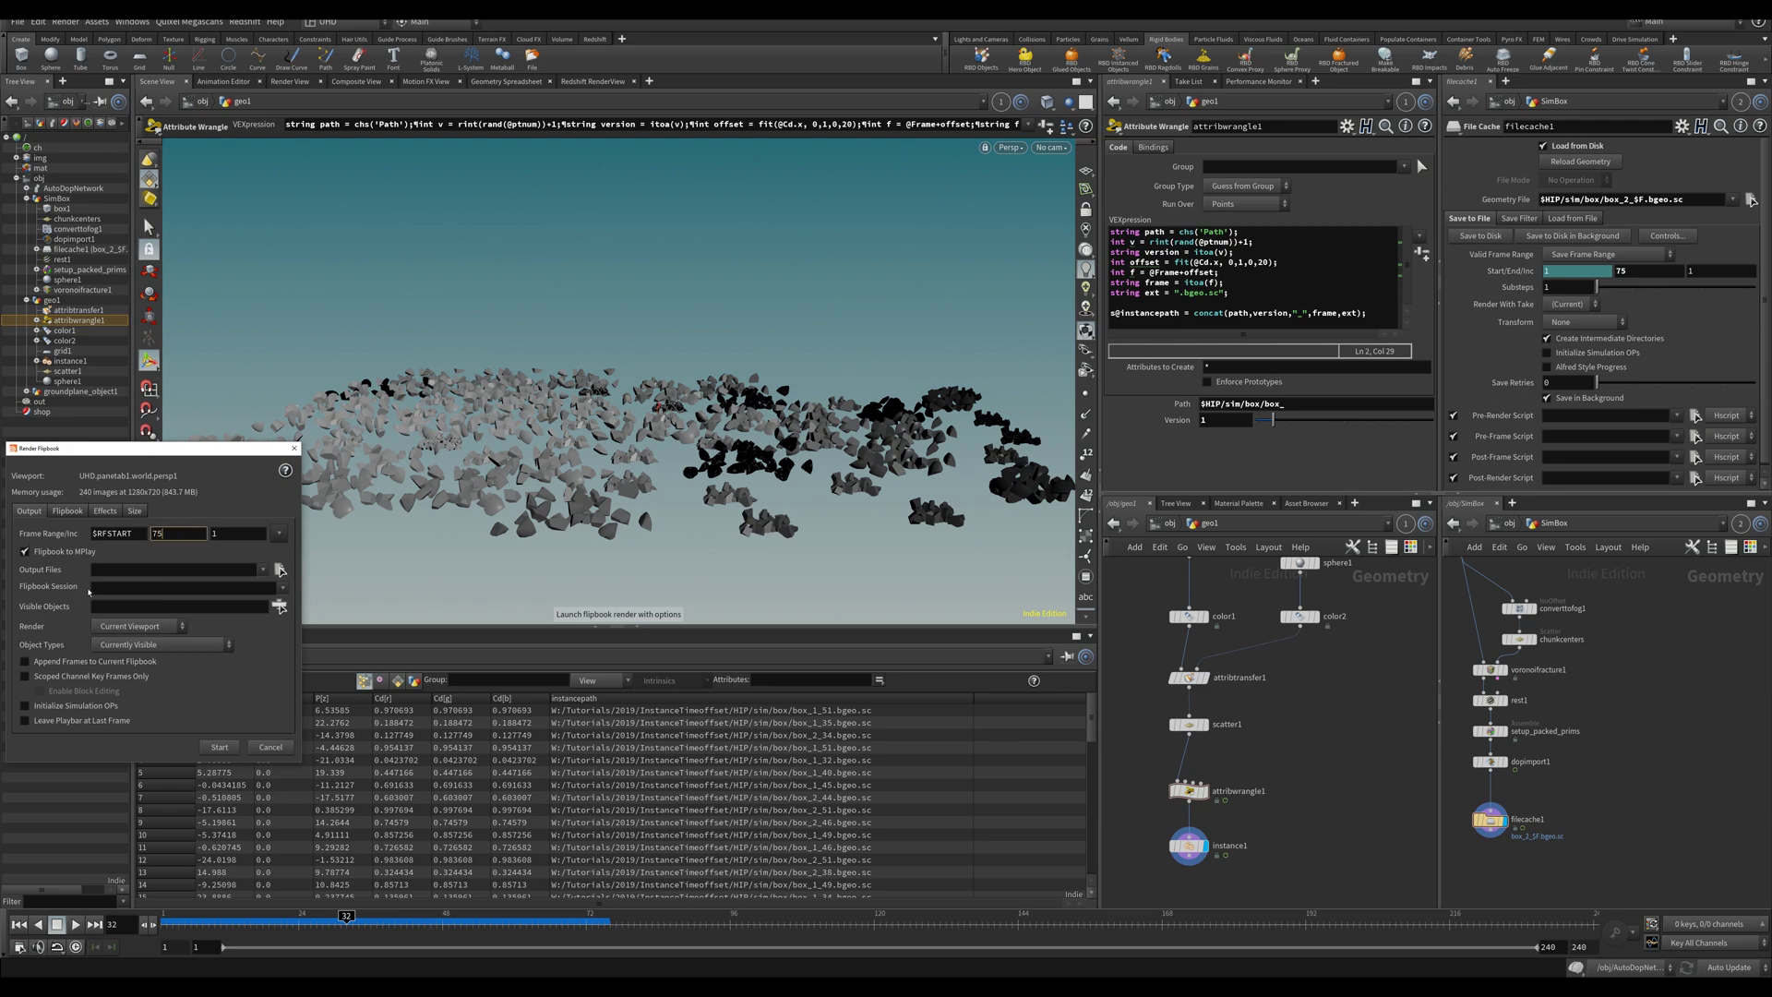
pyautogui.click(218, 748)
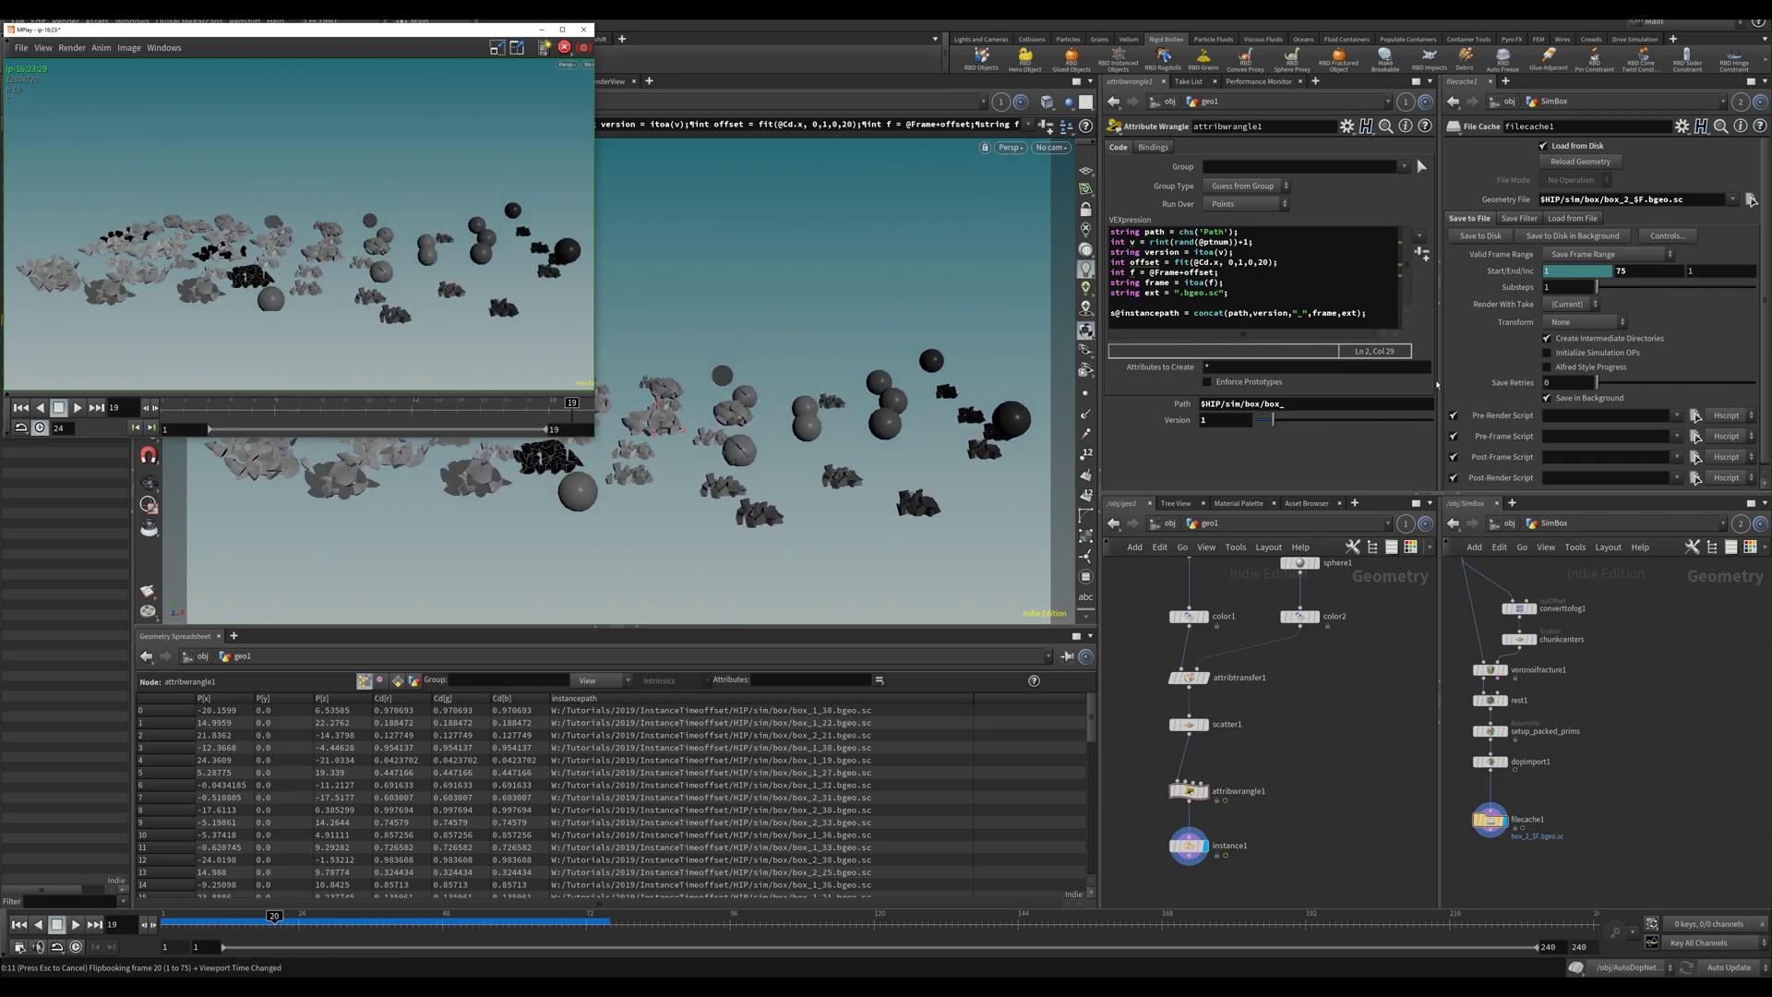
# Centre and enlarge the MPlay window, then stop the flipbook playback.
pyautogui.moveTo(482, 30); pyautogui.dragTo(750, 132)
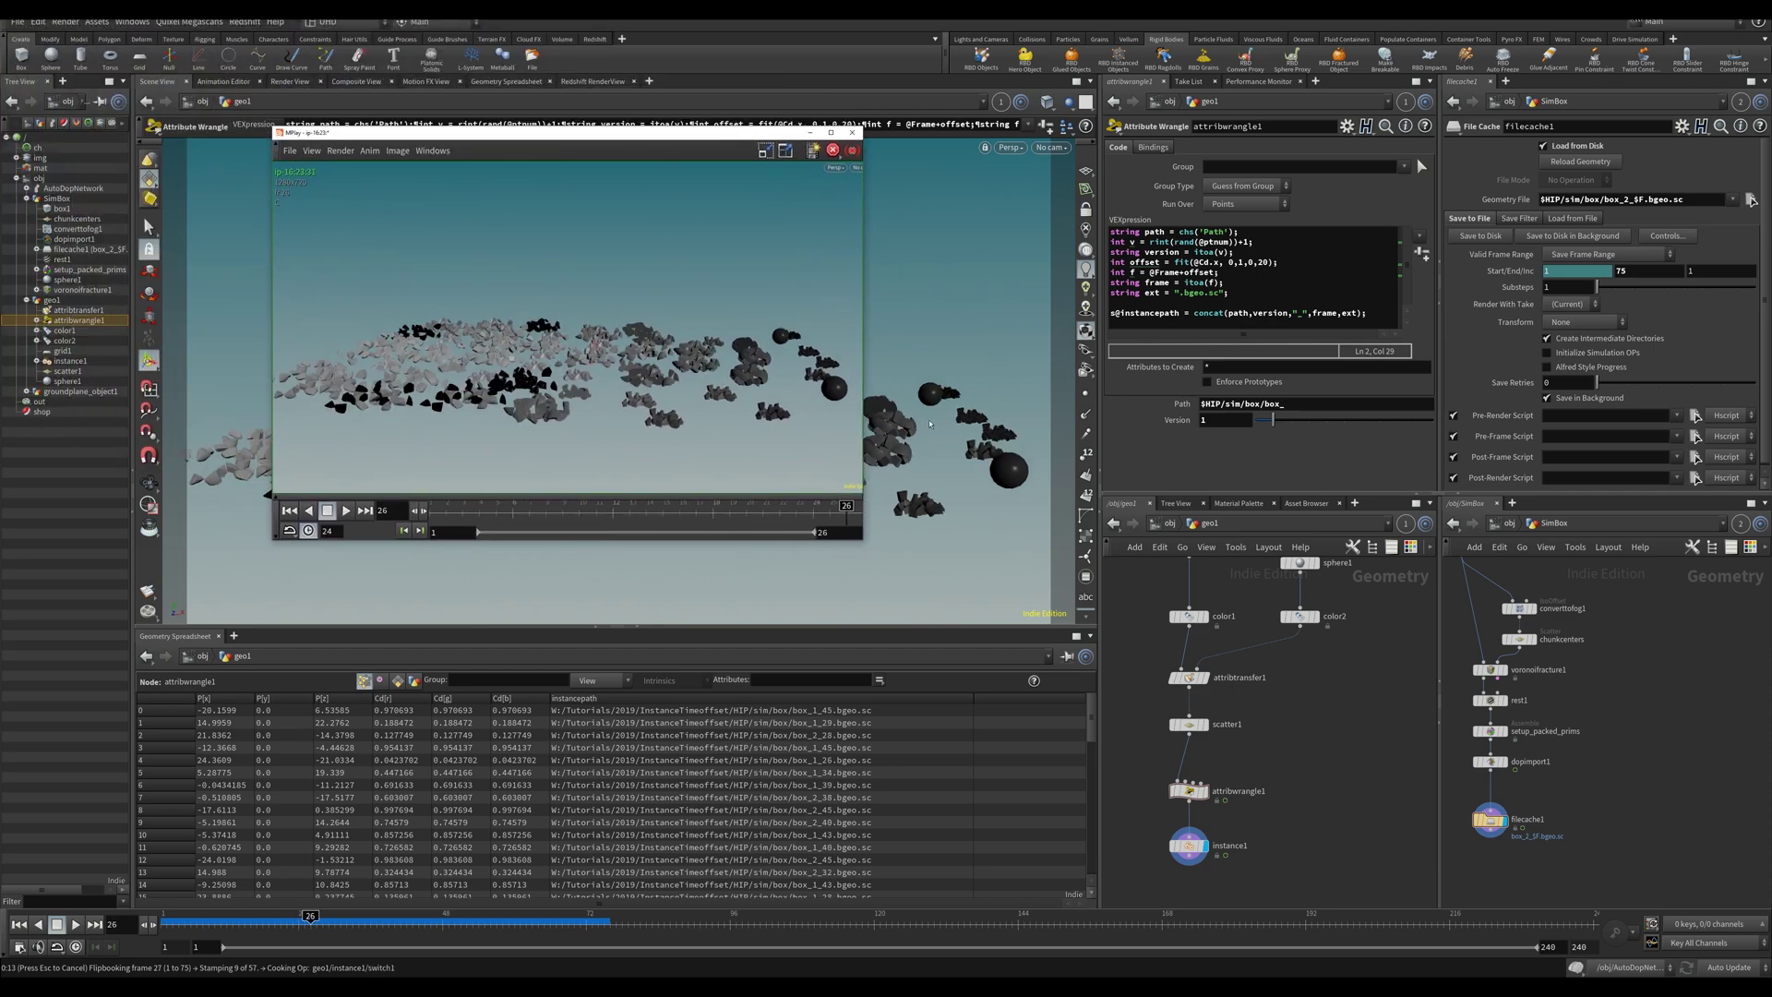
pyautogui.moveTo(863, 540); pyautogui.dragTo(1357, 669)
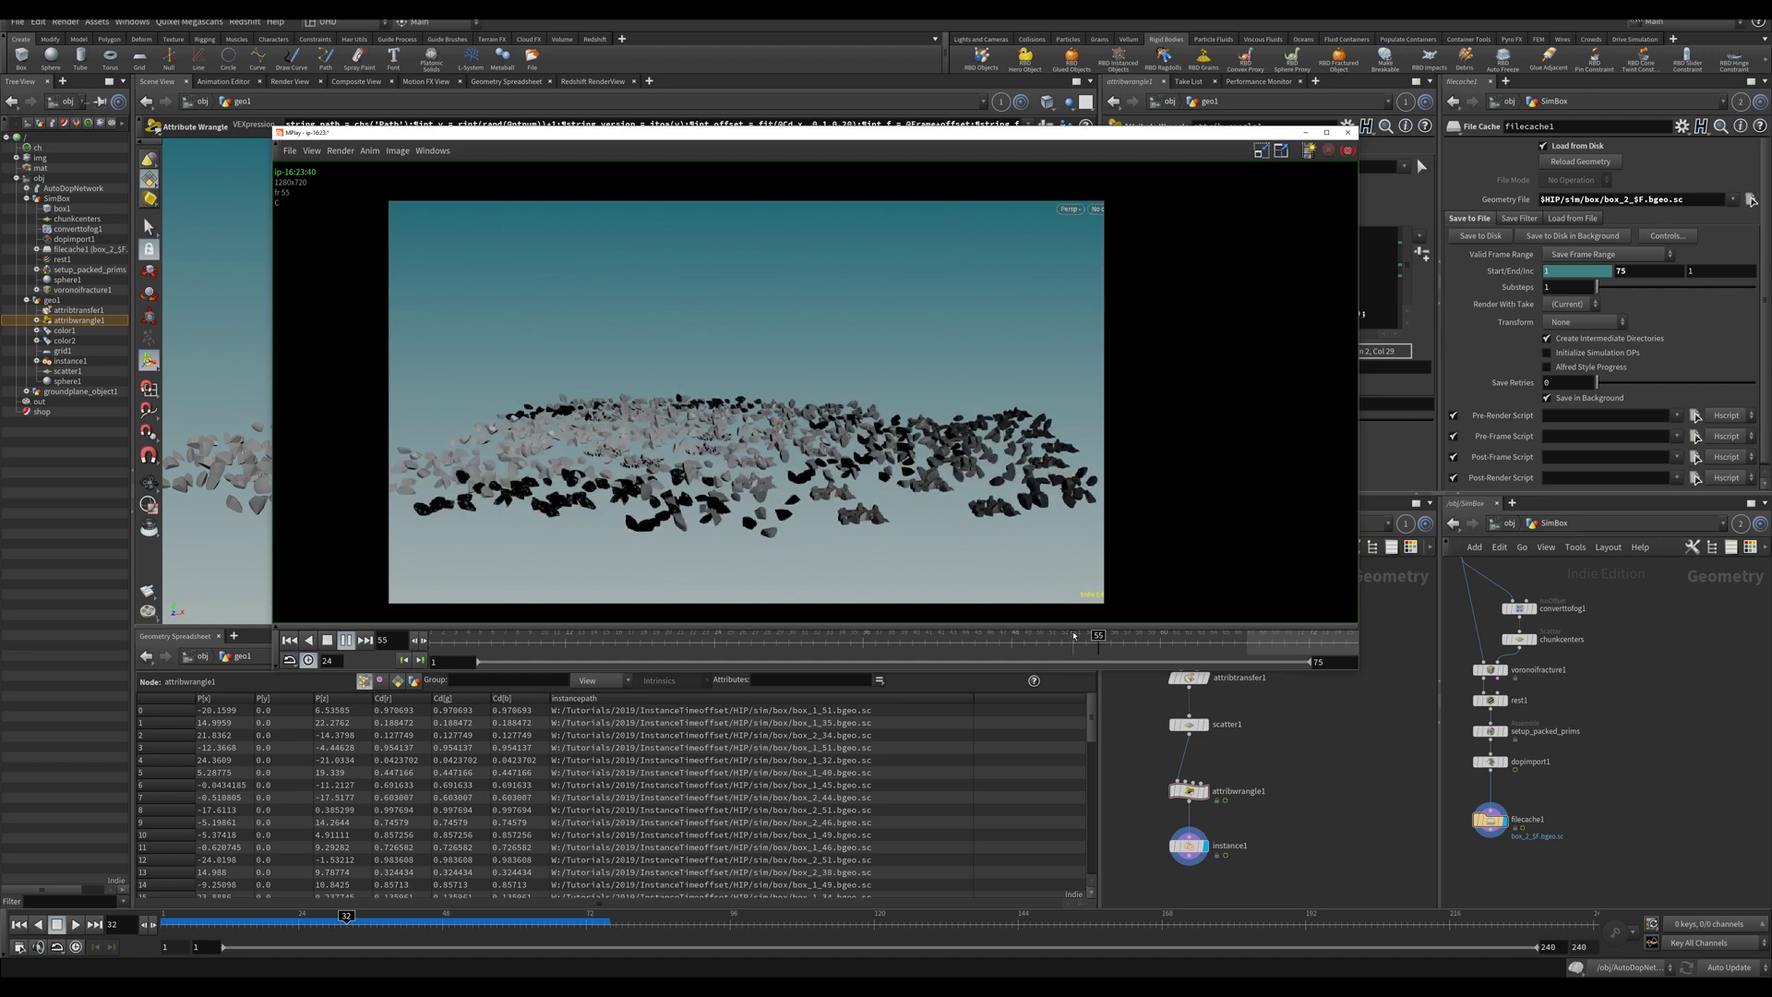
pyautogui.click(326, 640)
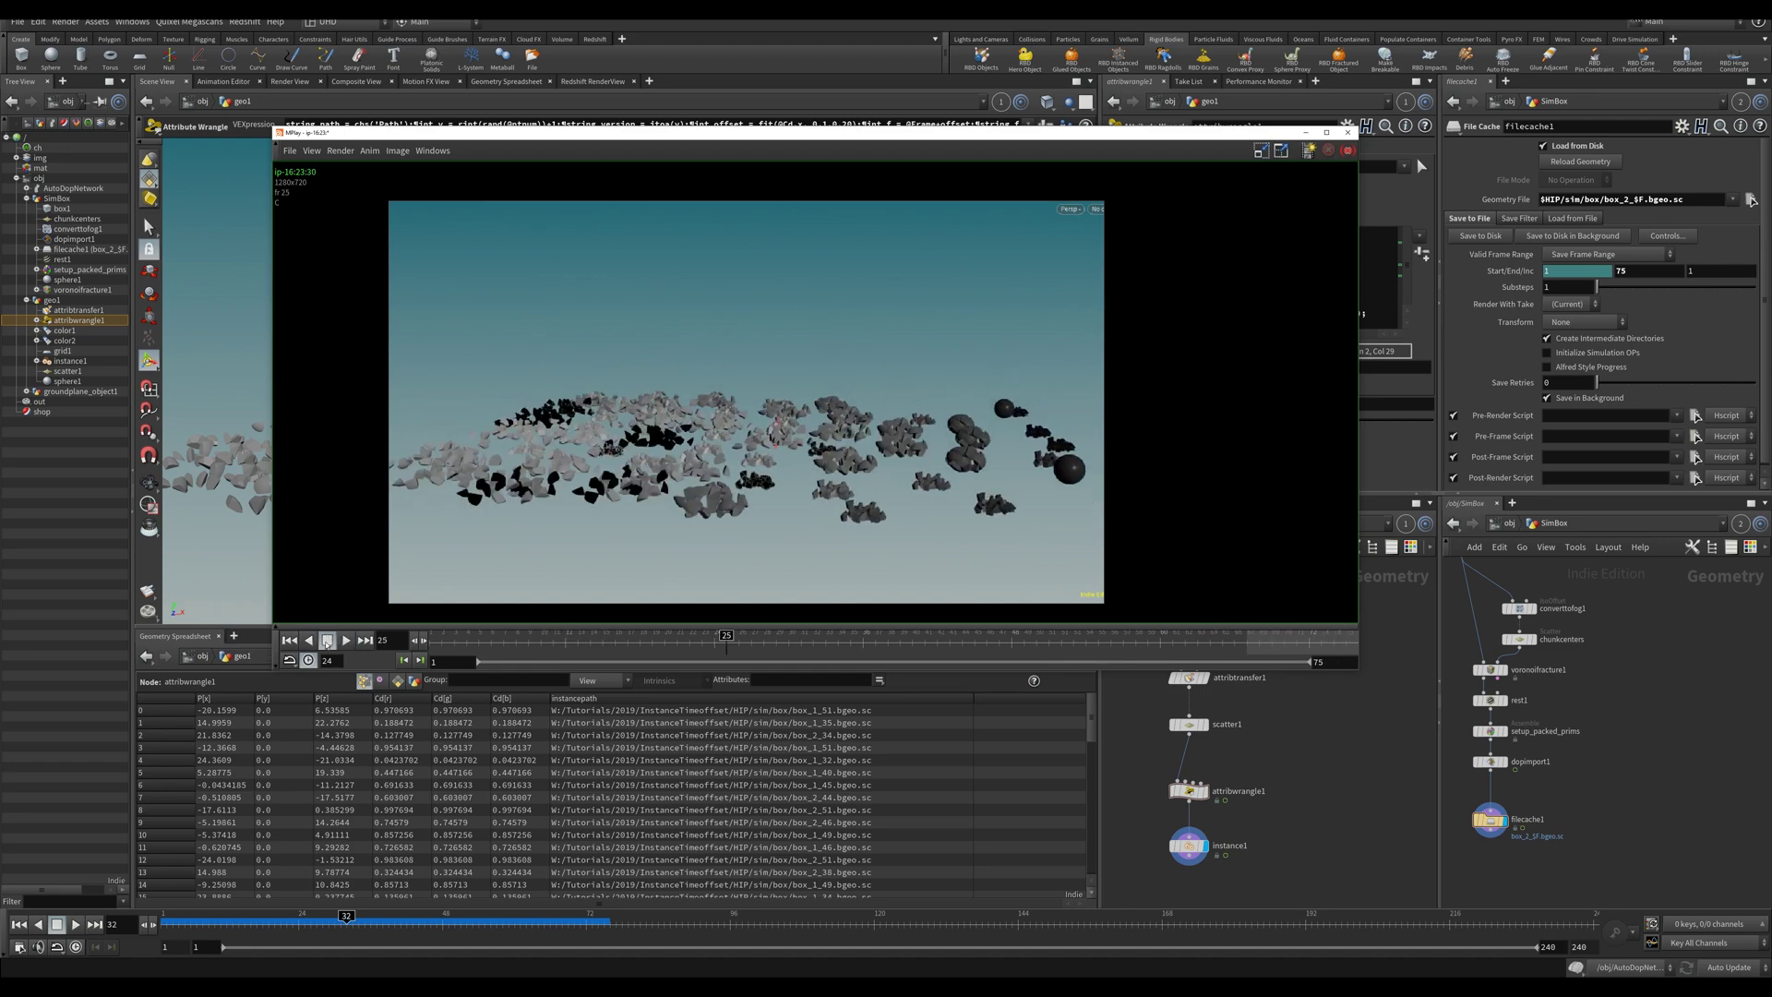
# Inspect flipbook frames 14 and 17, then move MPlay aside to reveal the wrangle code.
pyautogui.moveTo(510, 643); pyautogui.dragTo(593, 657)
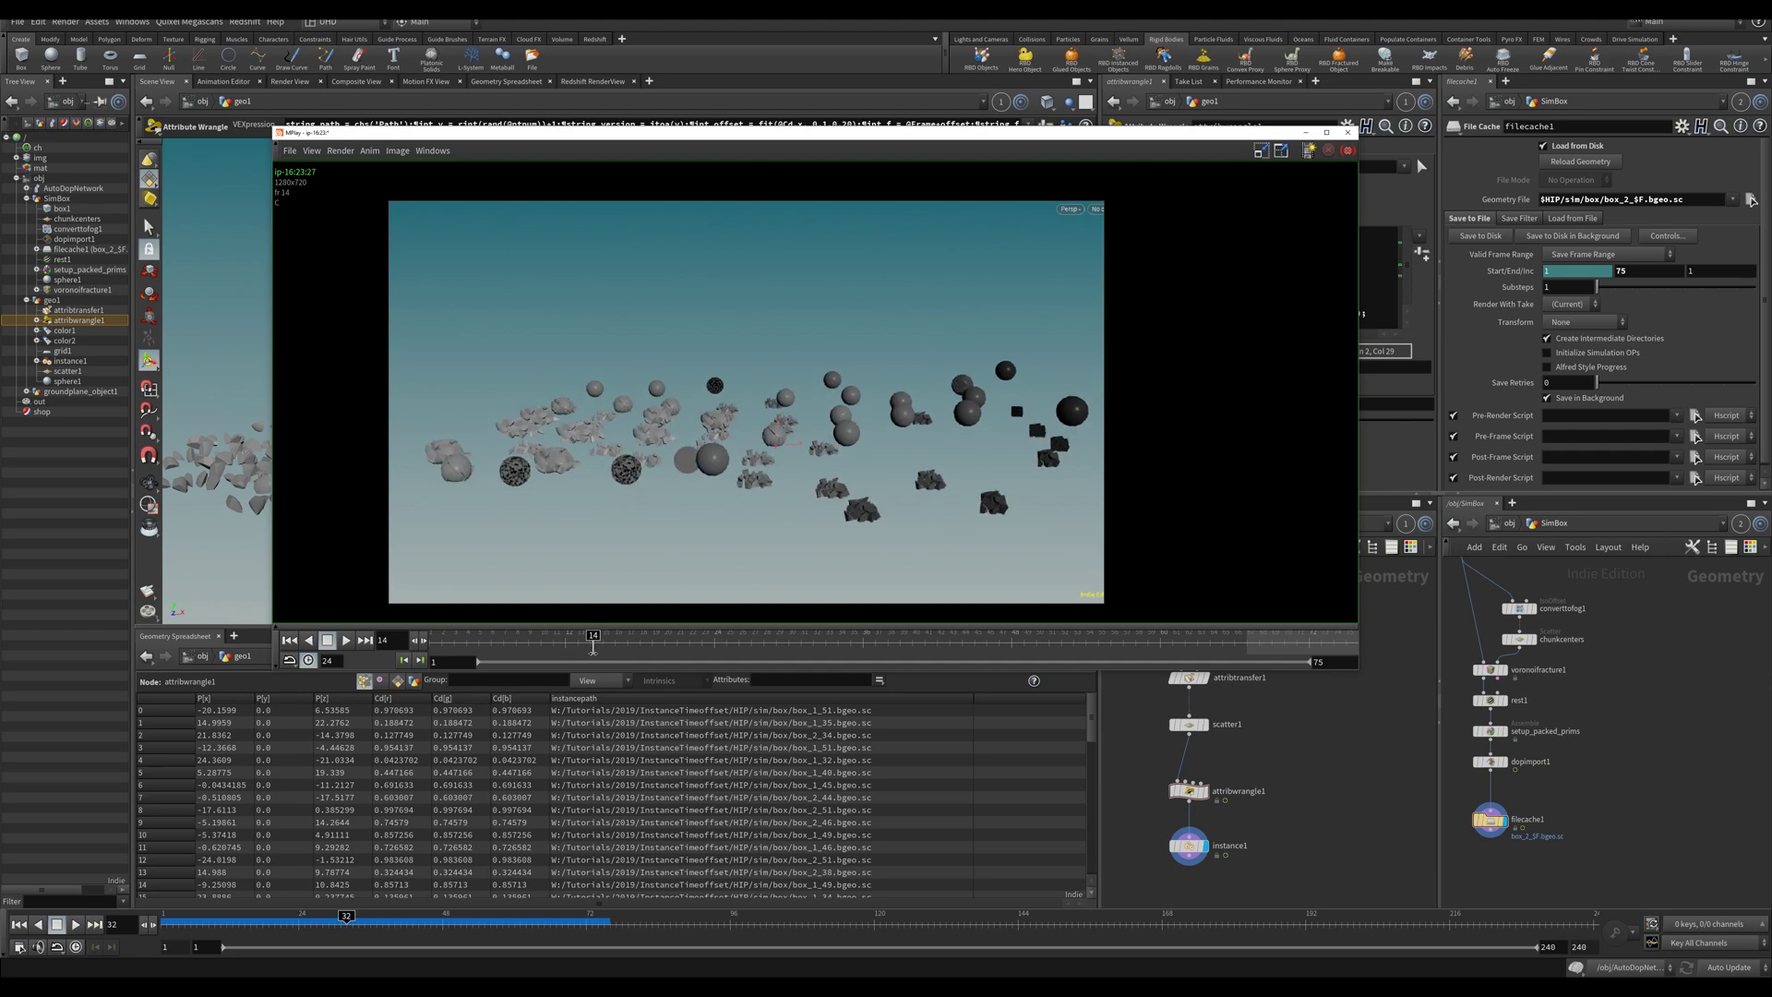
pyautogui.moveTo(593, 649)
pyautogui.mouseDown()
pyautogui.moveTo(632, 646)
pyautogui.moveTo(480, 590)
pyautogui.moveTo(932, 573)
pyautogui.moveTo(671, 546)
pyautogui.moveTo(273, 559)
pyautogui.mouseUp()
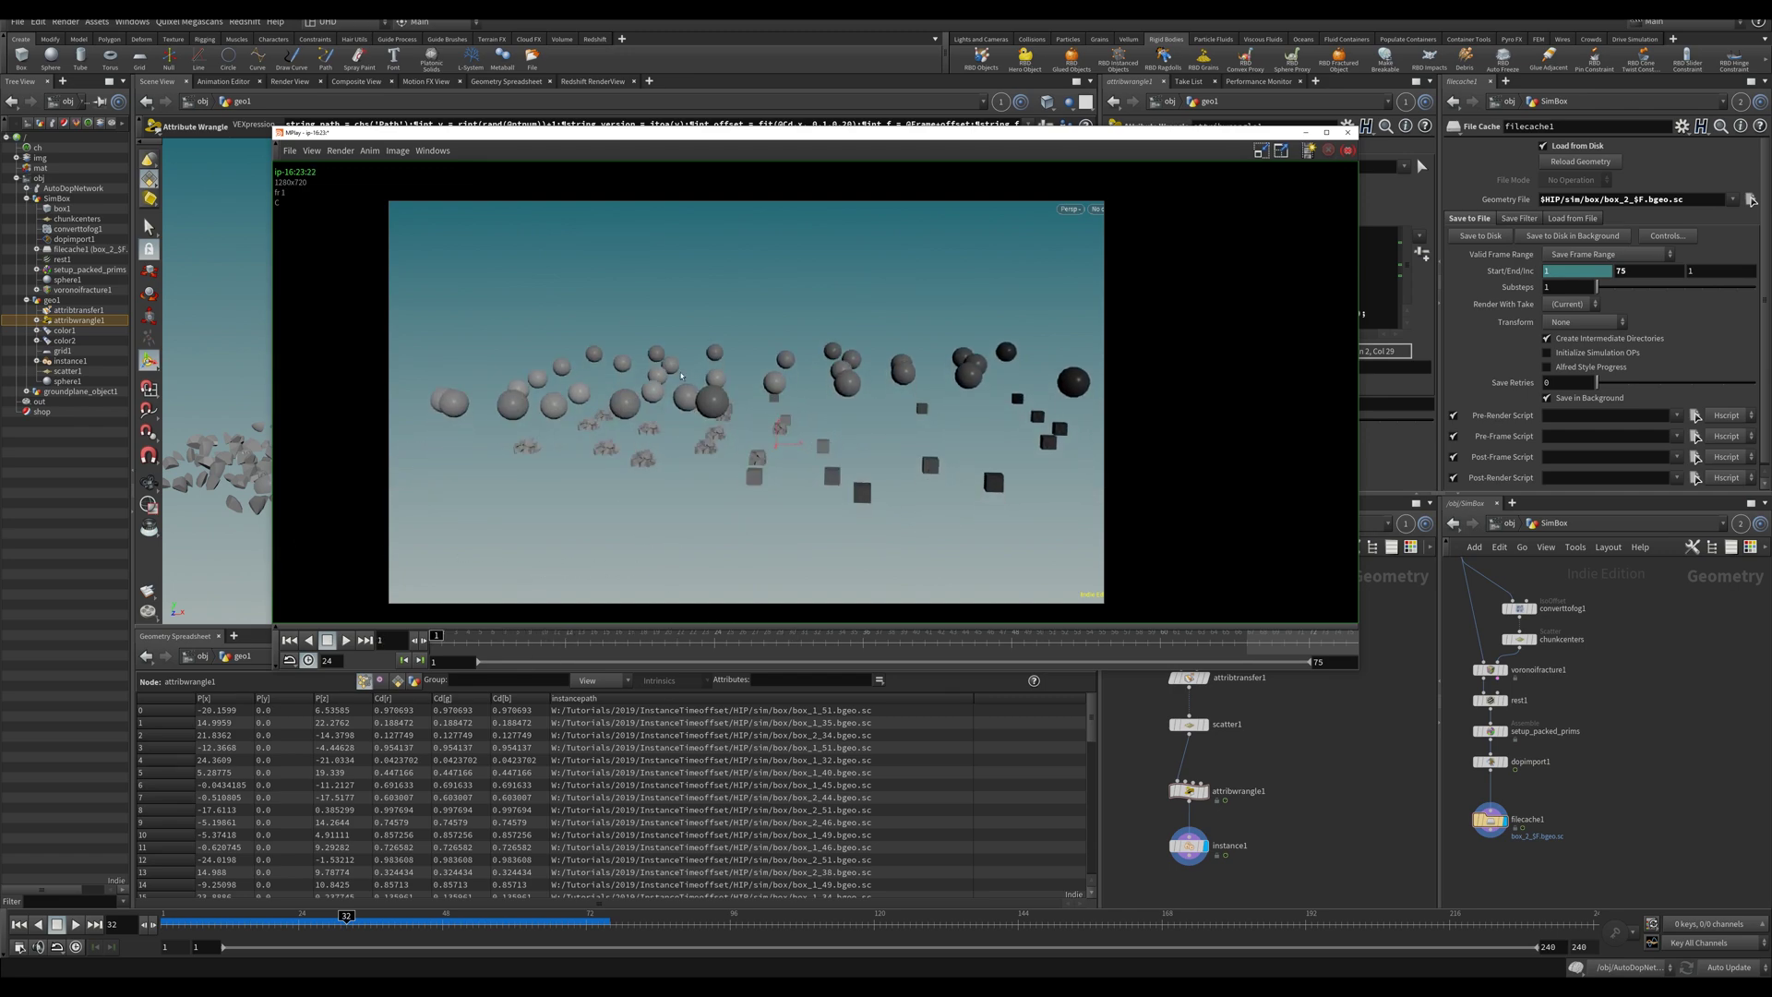
pyautogui.moveTo(839, 418); pyautogui.dragTo(871, 421, button='middle')
pyautogui.scroll(1, 831, 433)
pyautogui.scroll(-1, 815, 458)
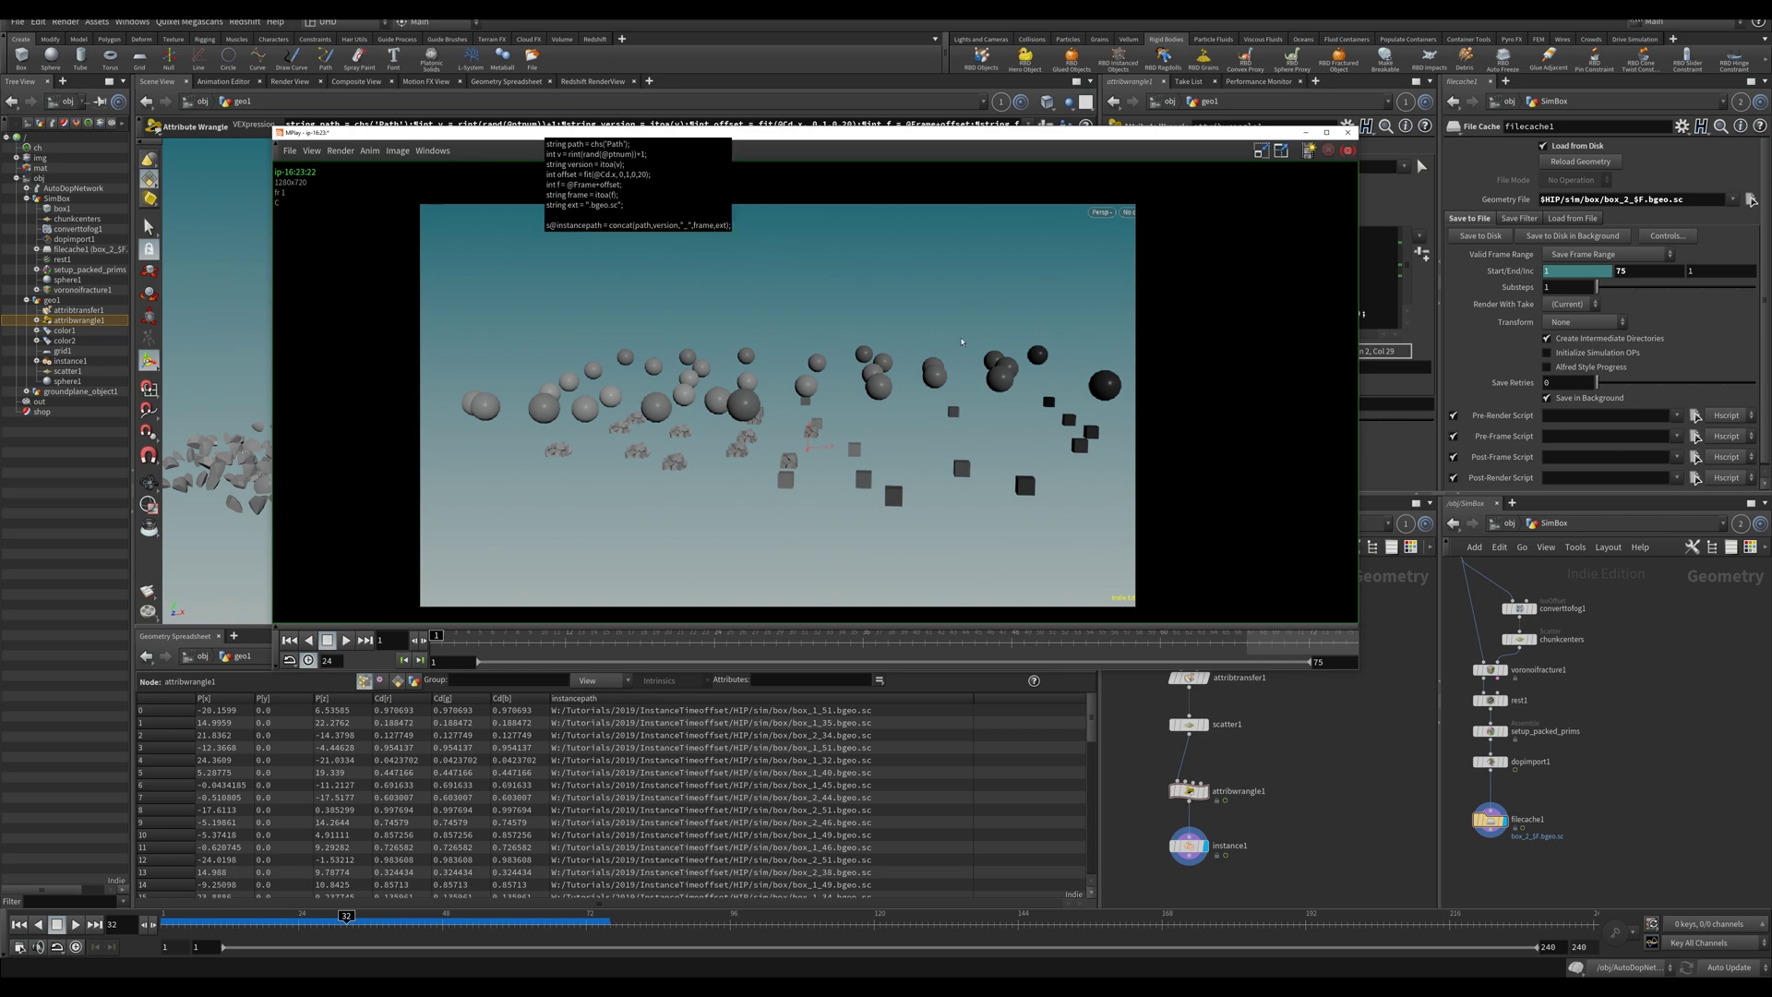
pyautogui.moveTo(890, 136); pyautogui.dragTo(936, 270)
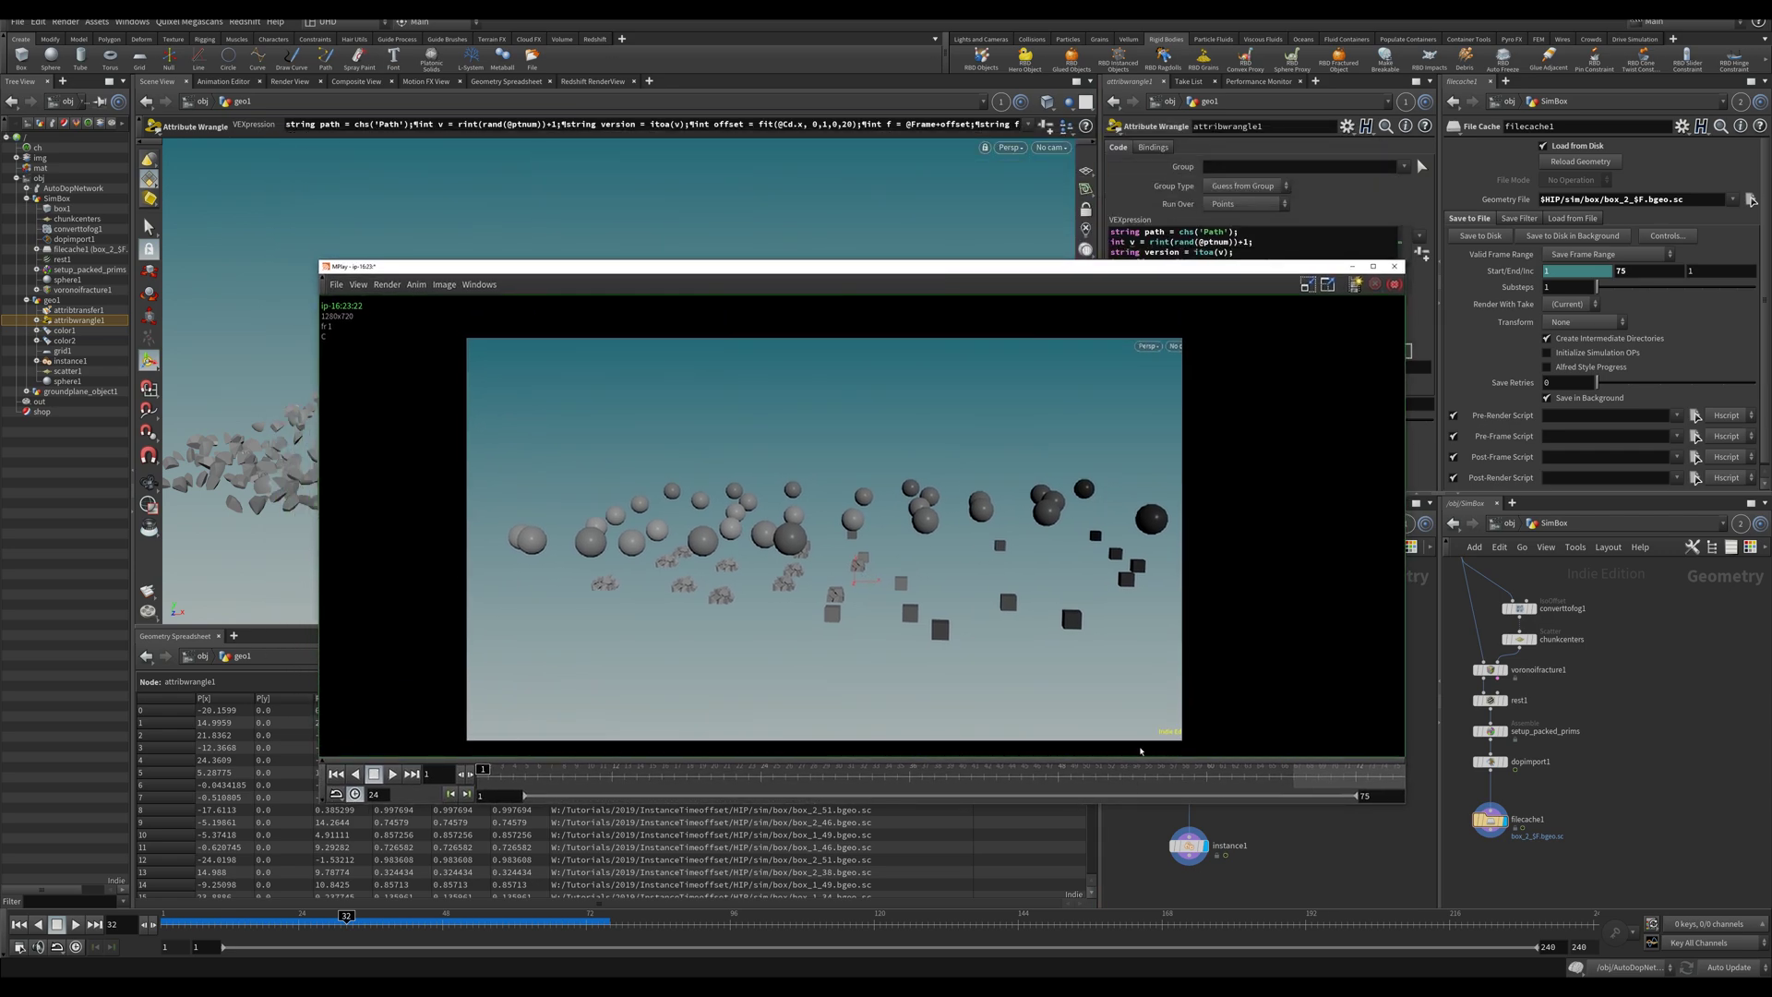